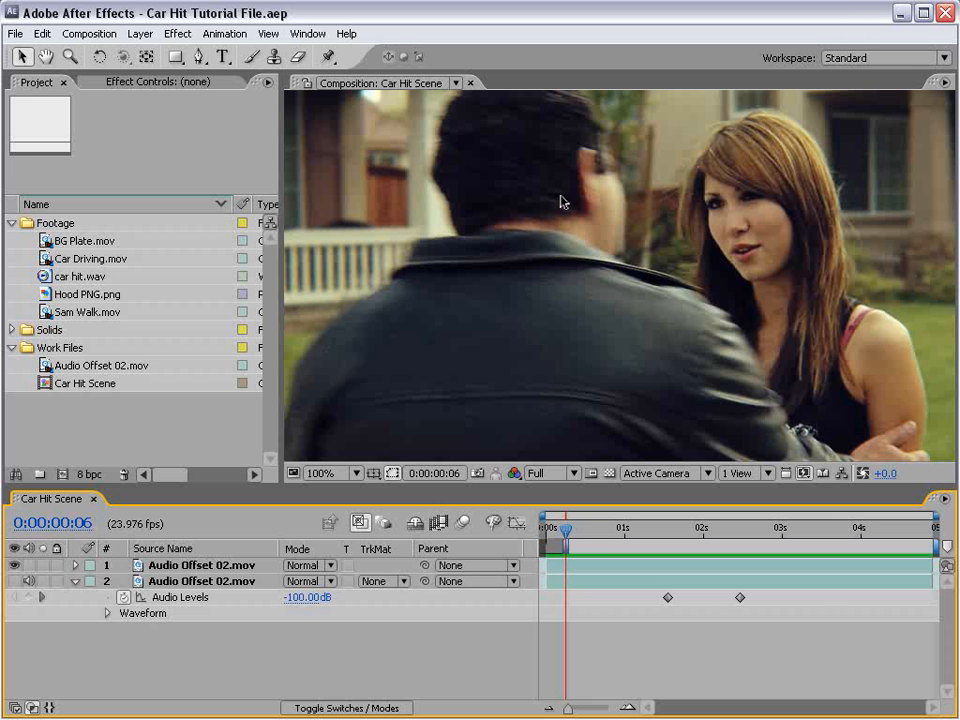
Review the truck impact in the finished Car Hit Scene by scrubbing and stepping through its frames
left_click_drag(584, 534, 834, 558)
key("Page_Down")
key("Page_Down")
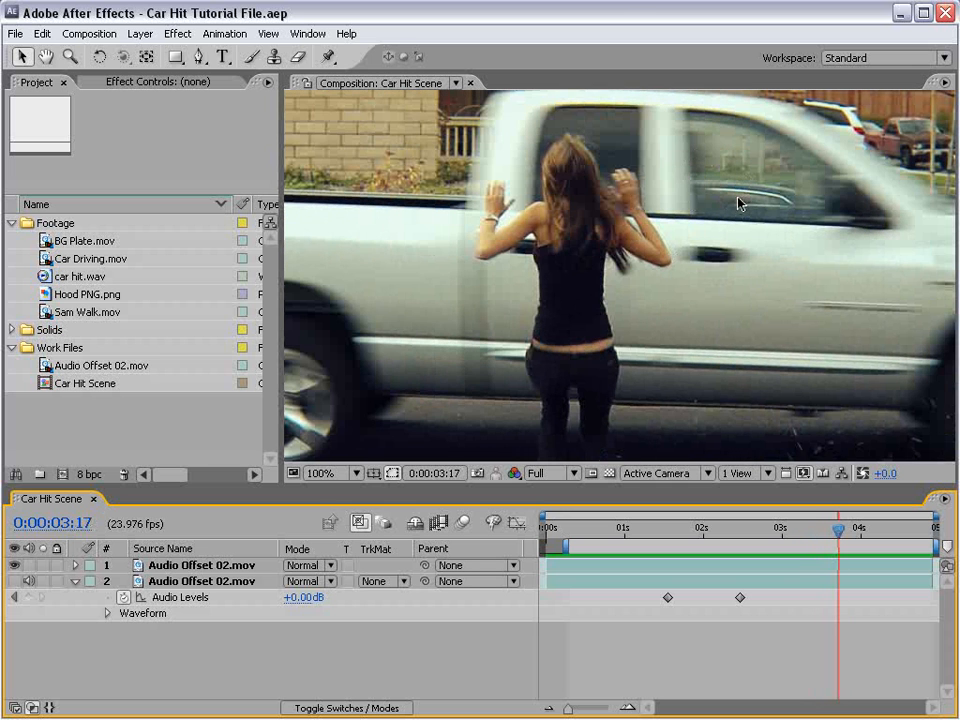
key("Page_Down")
key("Page_Down")
key("Page_Up")
key("Page_Up")
key("Page_Up")
key("Page_Up")
key("Page_Up")
key("Page_Up")
key("Page_Up")
key("Page_Up")
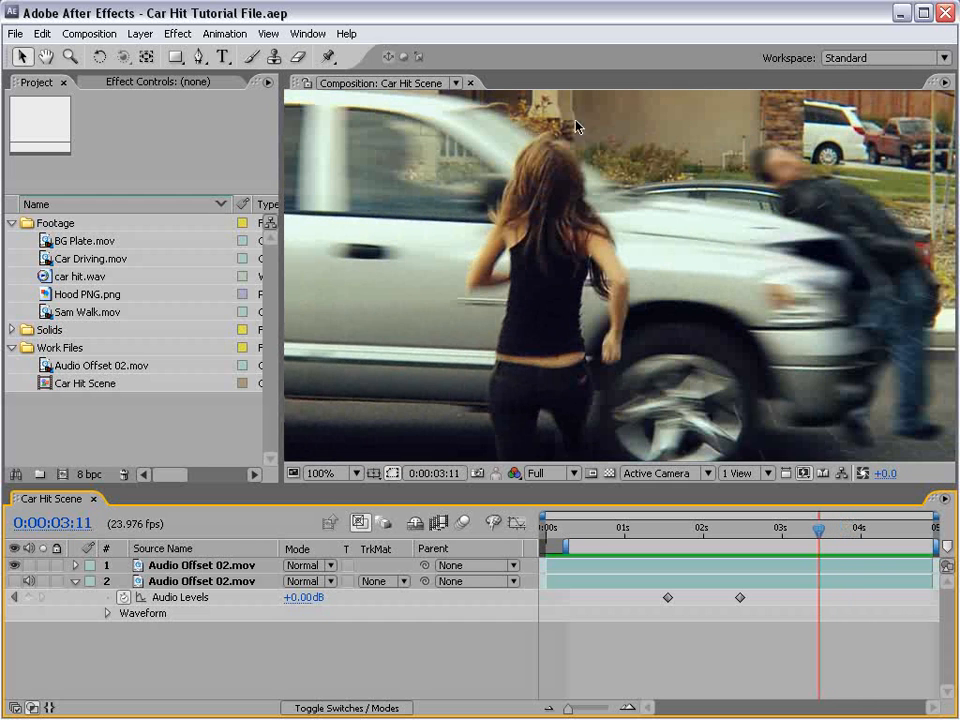
left_click_drag(812, 535, 638, 531)
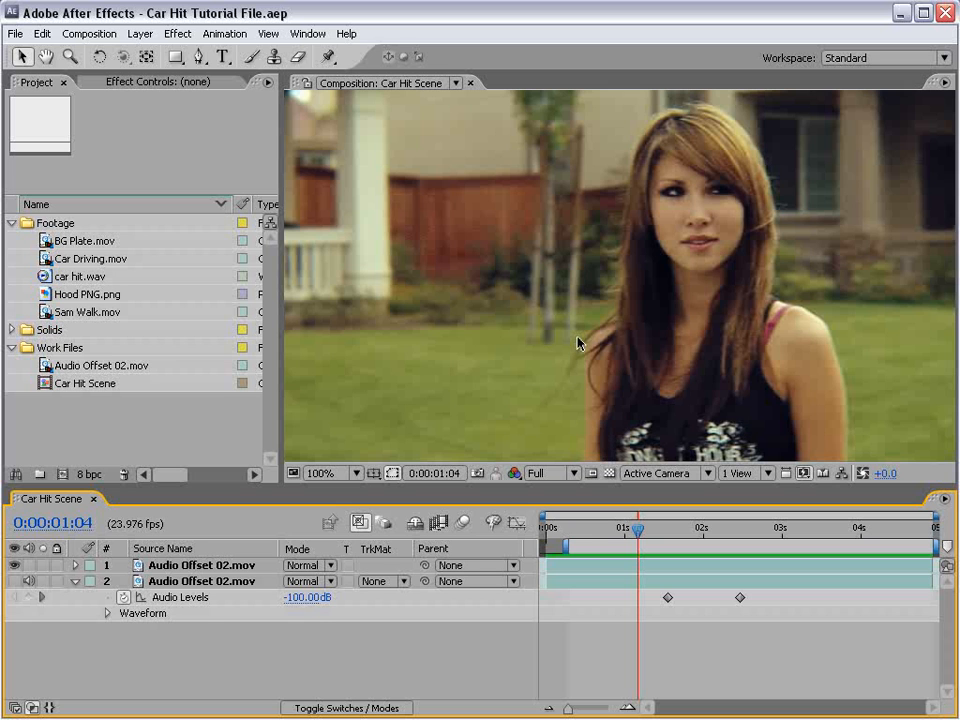
Play a preview of the finished Car Hit Scene in an enlarged view and check the whole frame at 50% zoom
key("KP_0")
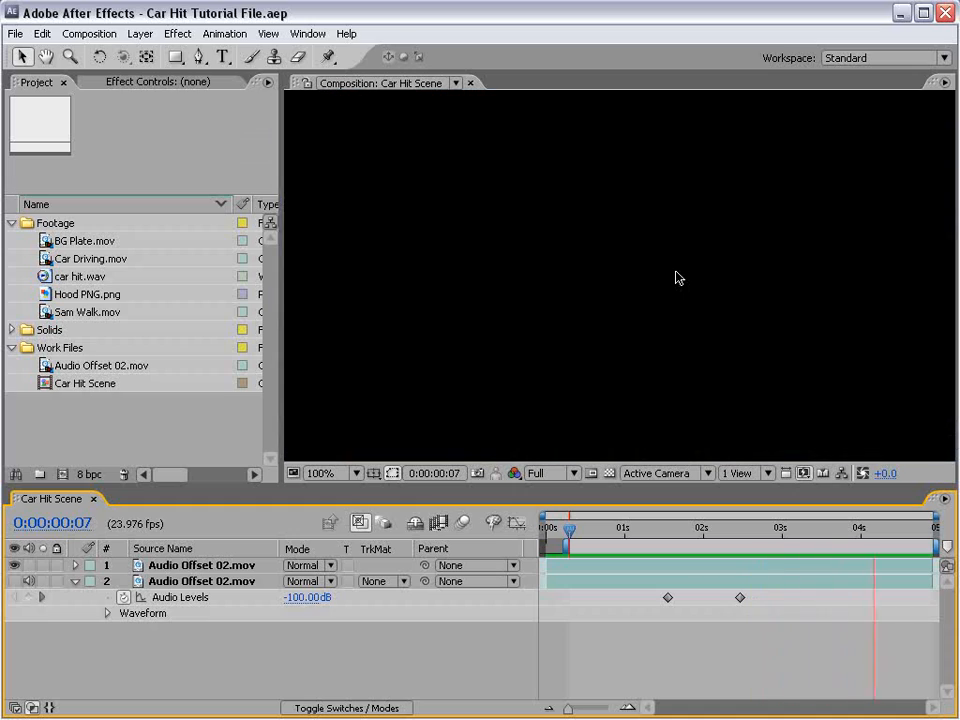
key("grave")
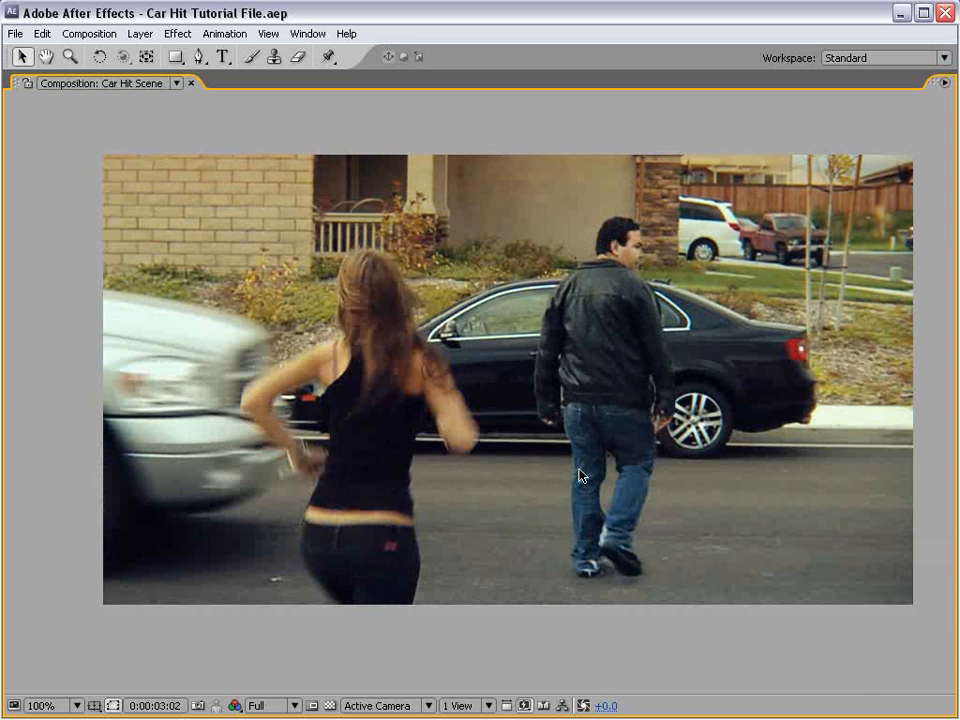
key("grave")
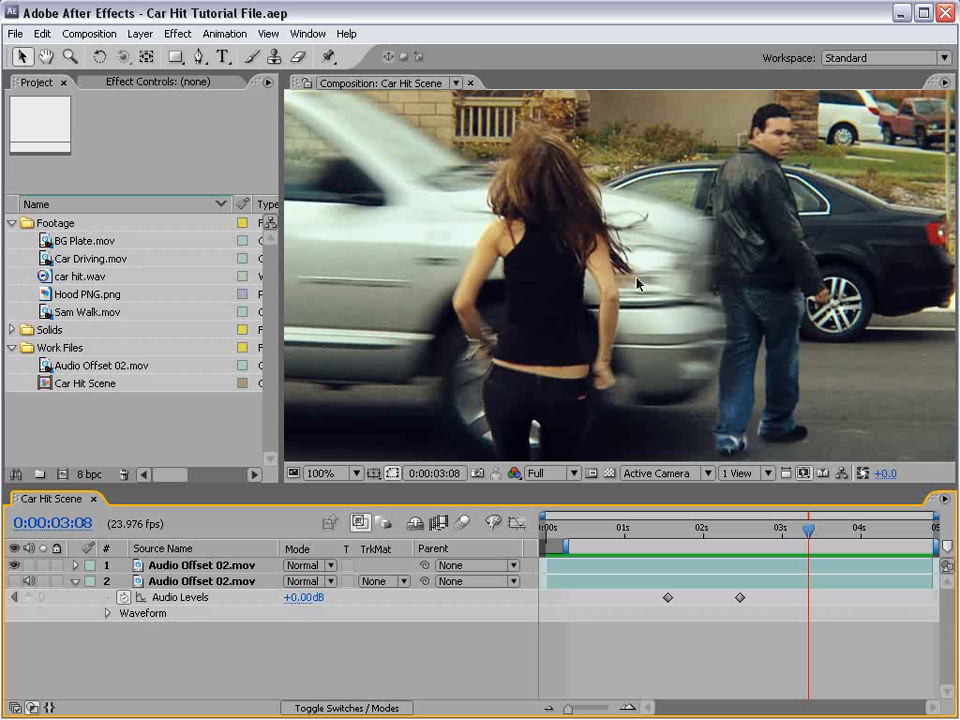
key("comma")
key("comma")
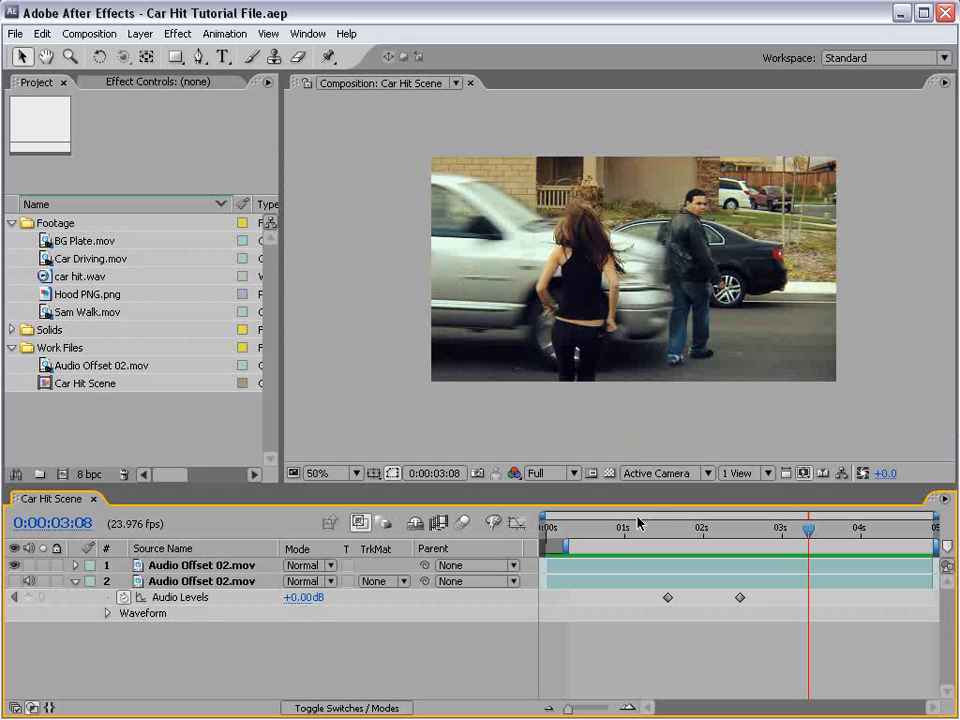
left_click_drag(808, 528, 654, 548)
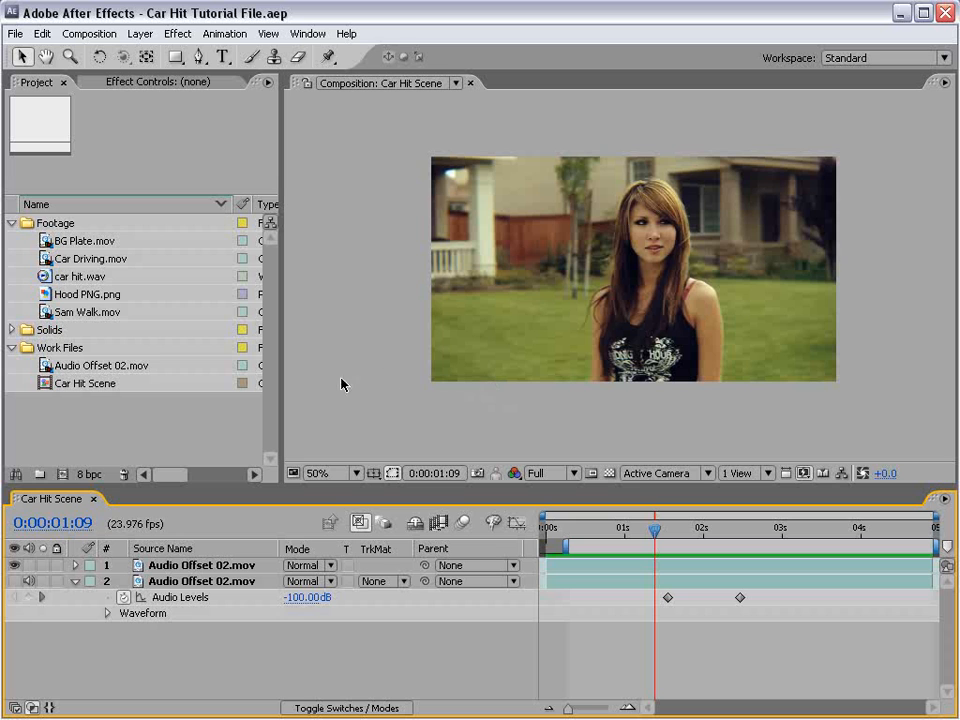
Create a new composition from BG Plate.mov and scrub to the section where the truck passes behind the woman
left_click(113, 408)
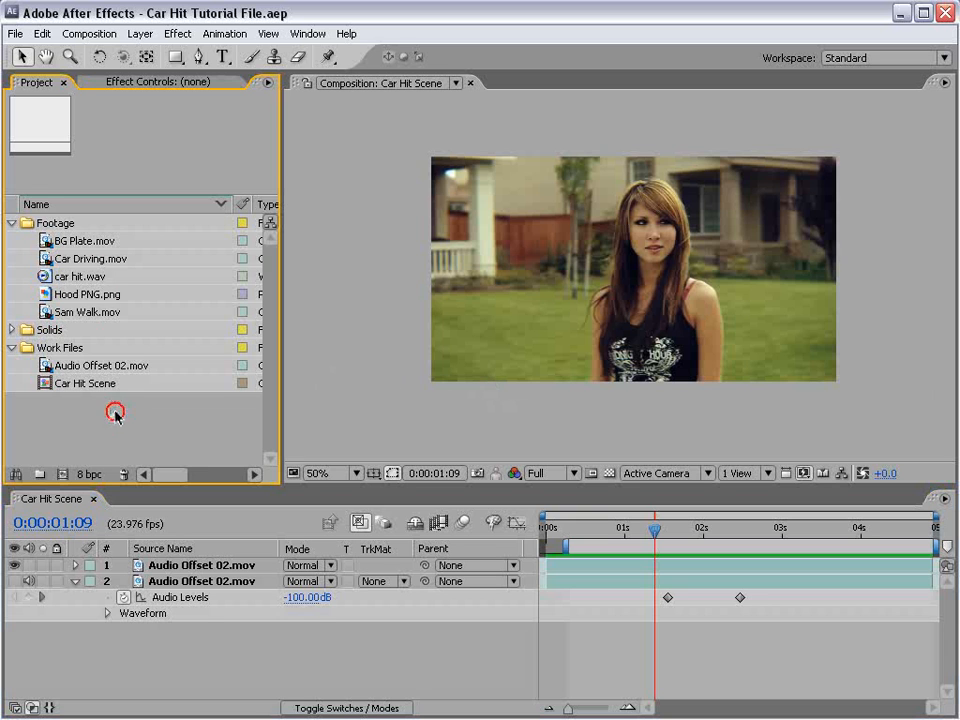
left_click(83, 243)
left_click_drag(80, 245, 62, 474)
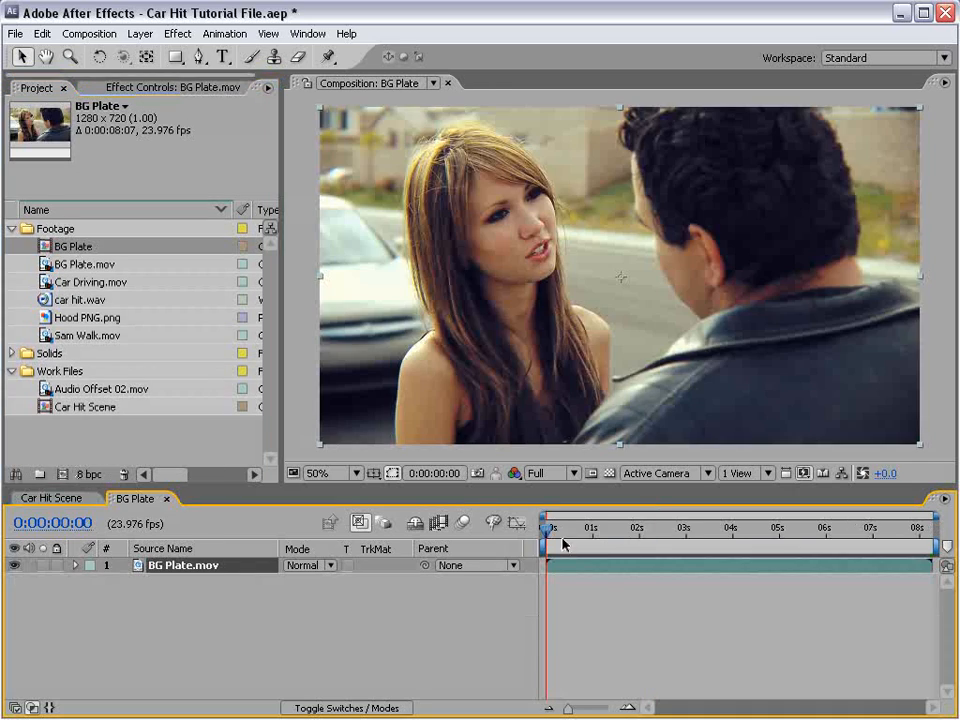
left_click_drag(561, 542, 819, 550)
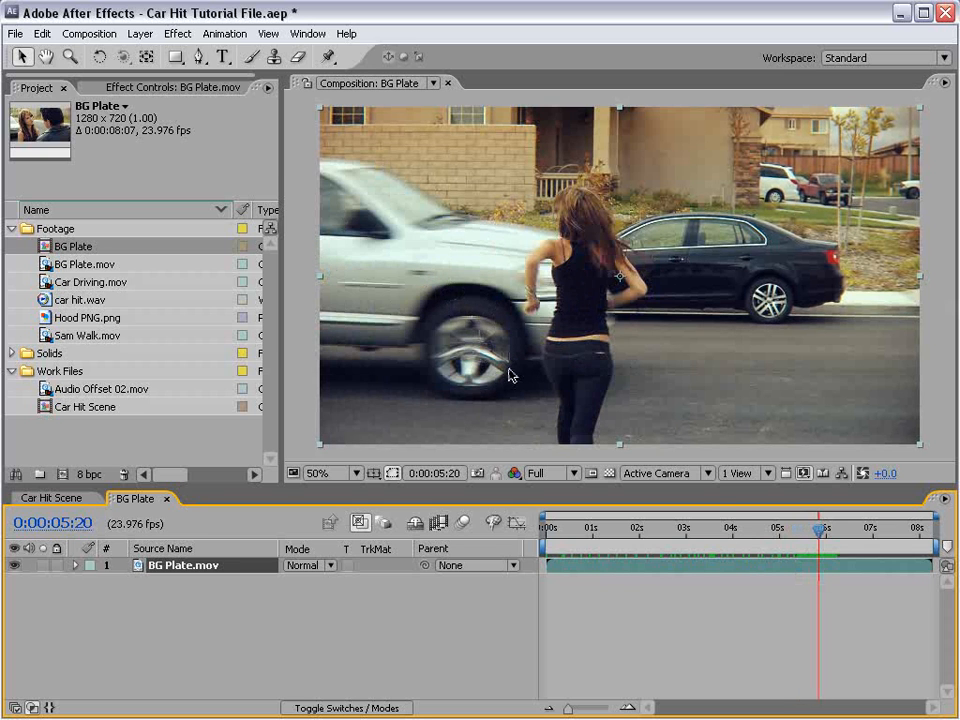
left_click_drag(815, 533, 793, 538)
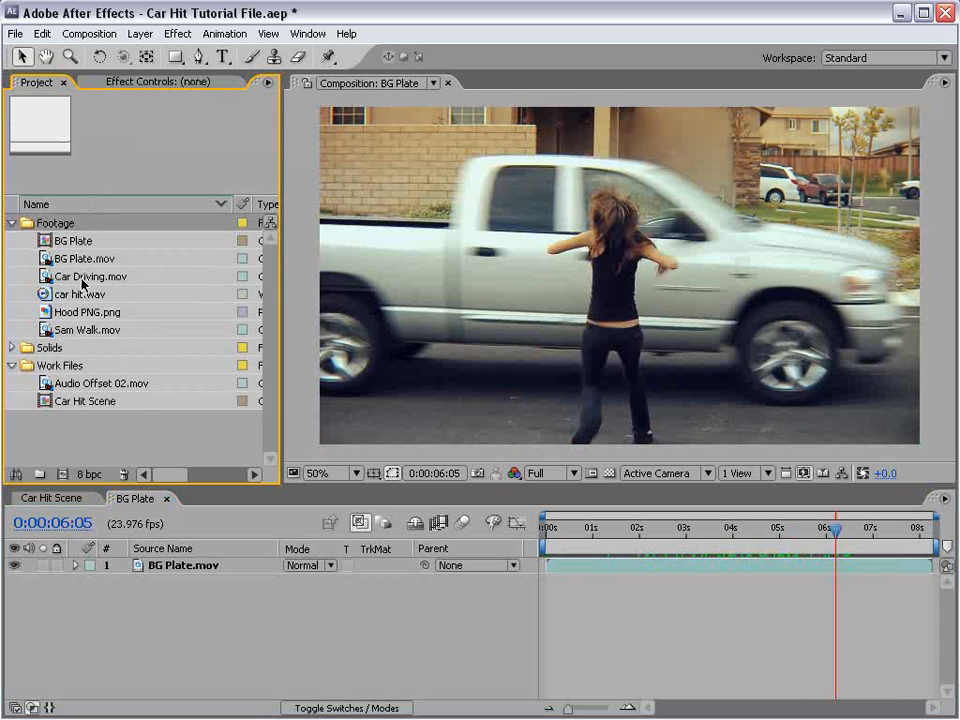
left_click_drag(85, 281, 621, 290)
left_click(591, 529)
left_click_drag(591, 531, 616, 538)
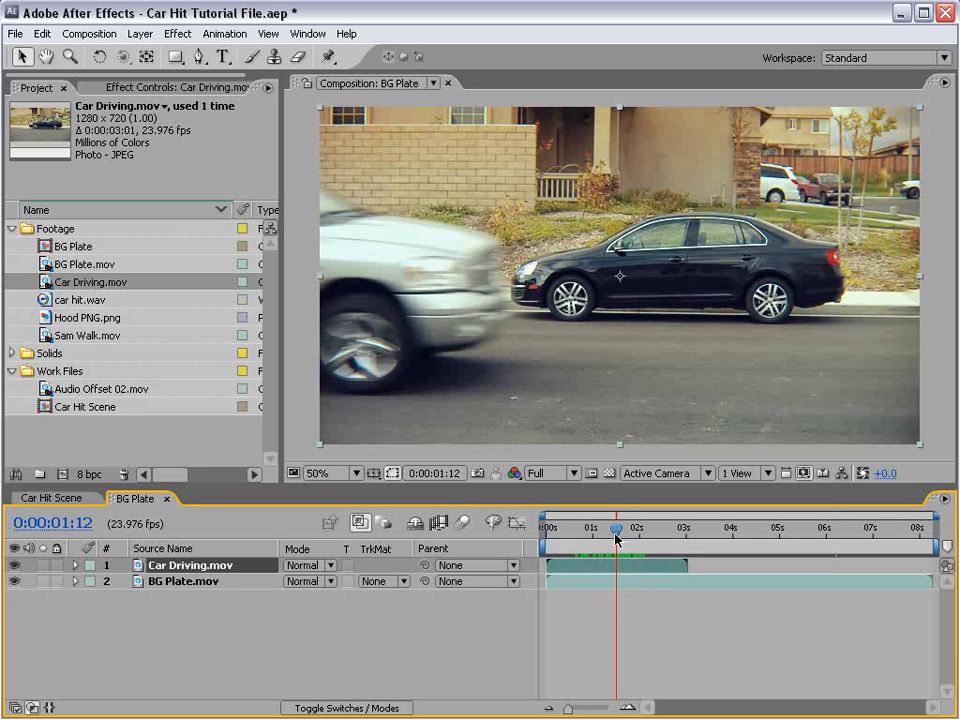
key("Delete")
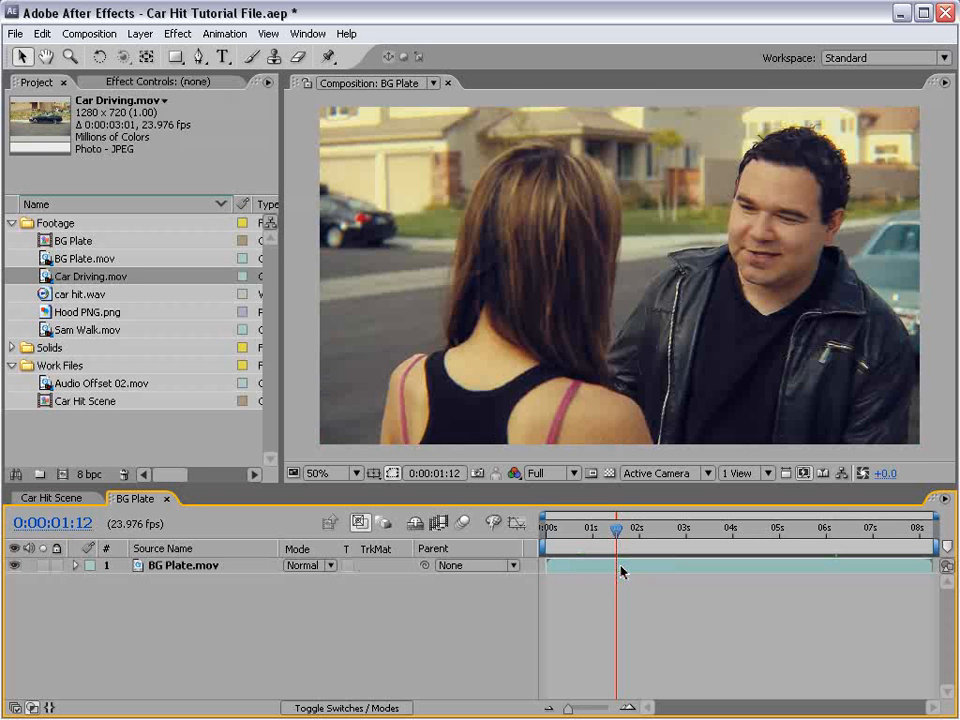
Add Sam Walk.mov above BG Plate.mov and shift the clip to start at about 4 seconds
left_click_drag(636, 530, 829, 540)
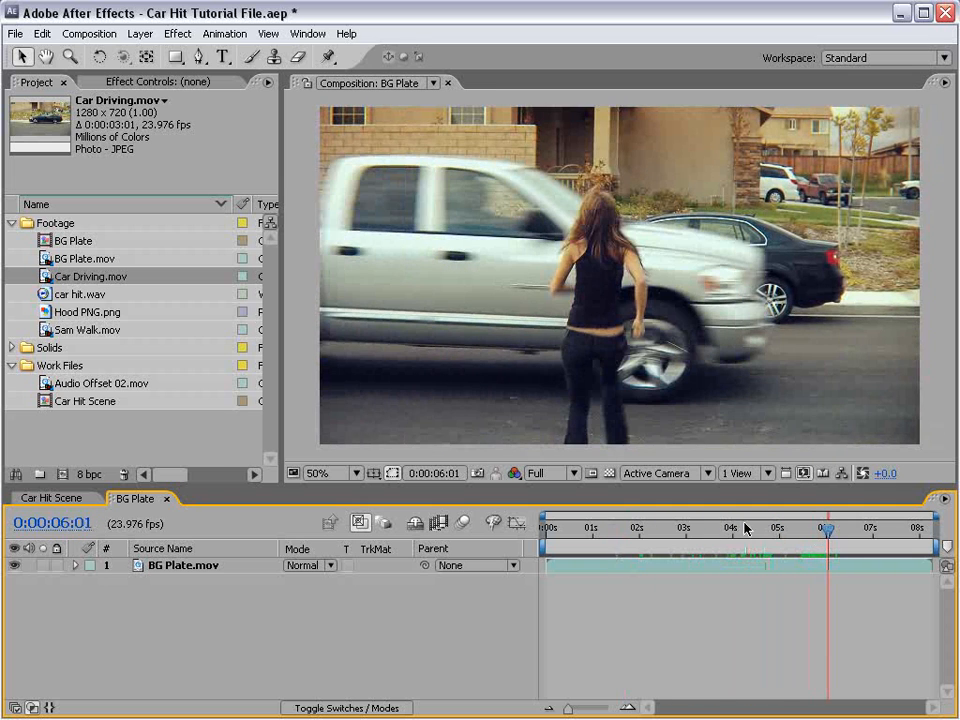
left_click_drag(45, 338, 623, 285)
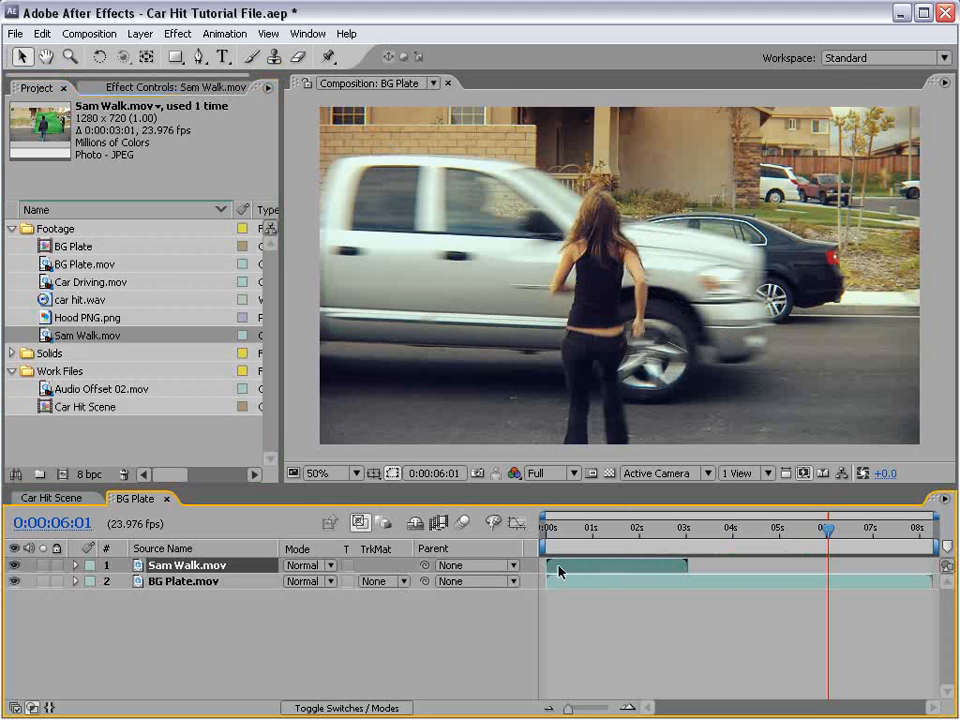
left_click_drag(558, 571, 757, 569)
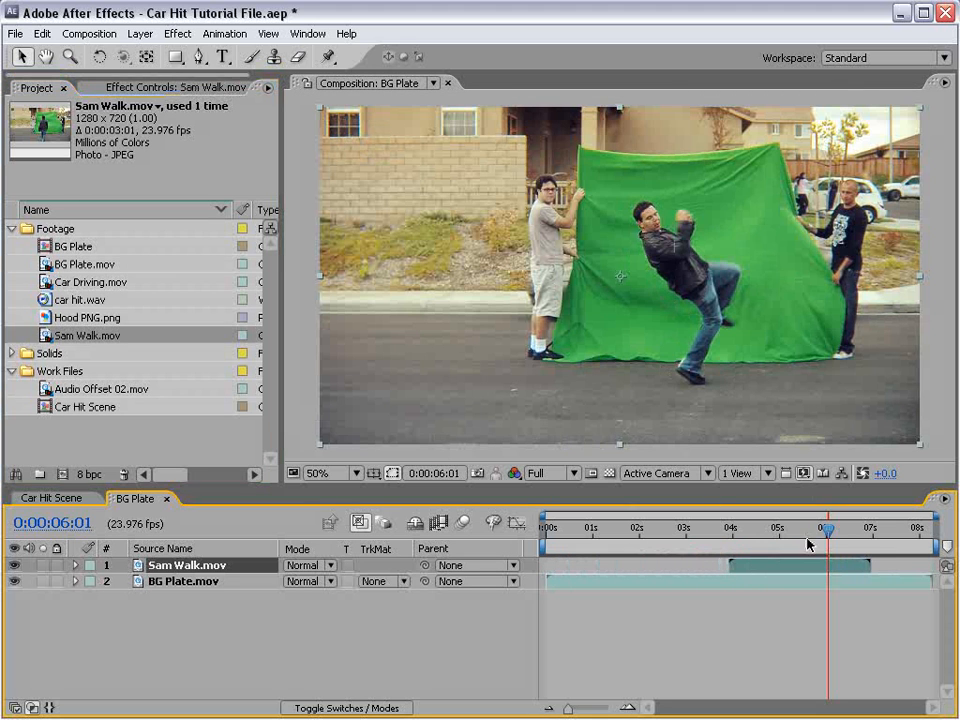
left_click_drag(810, 542, 783, 558)
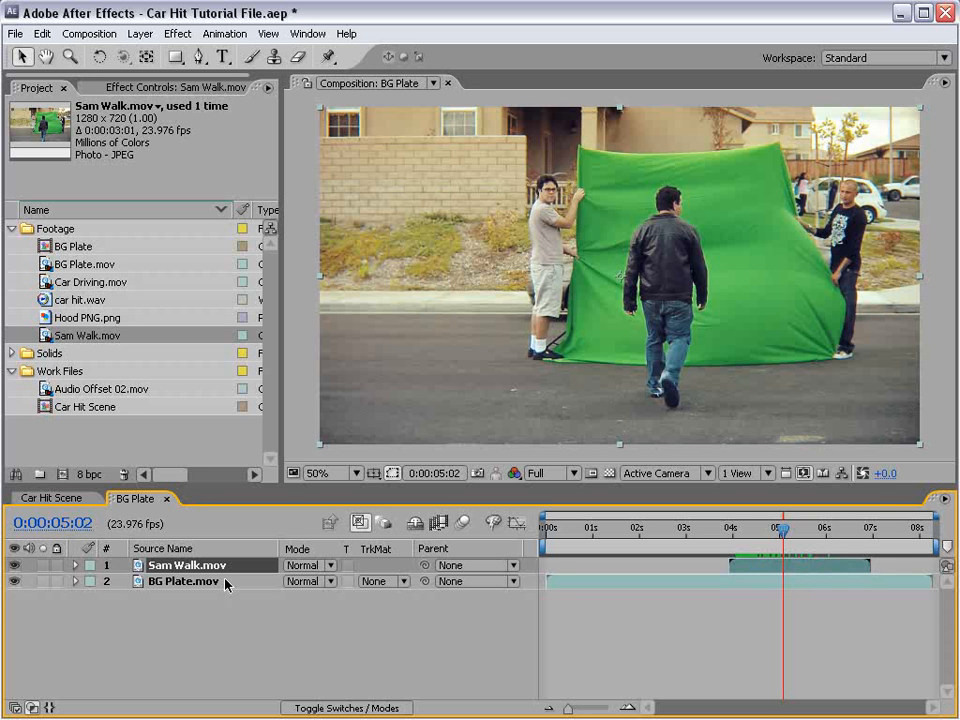
Set the opacity of the Sam Walk.mov layer to 50%
key("t")
left_click(300, 581)
type("50")
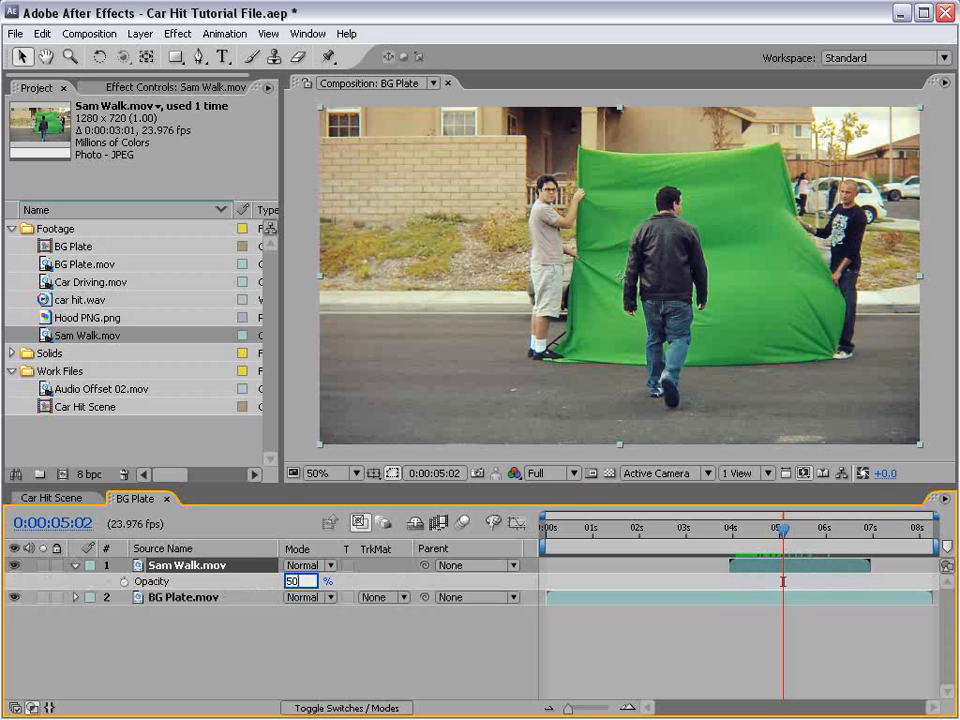
key("Return")
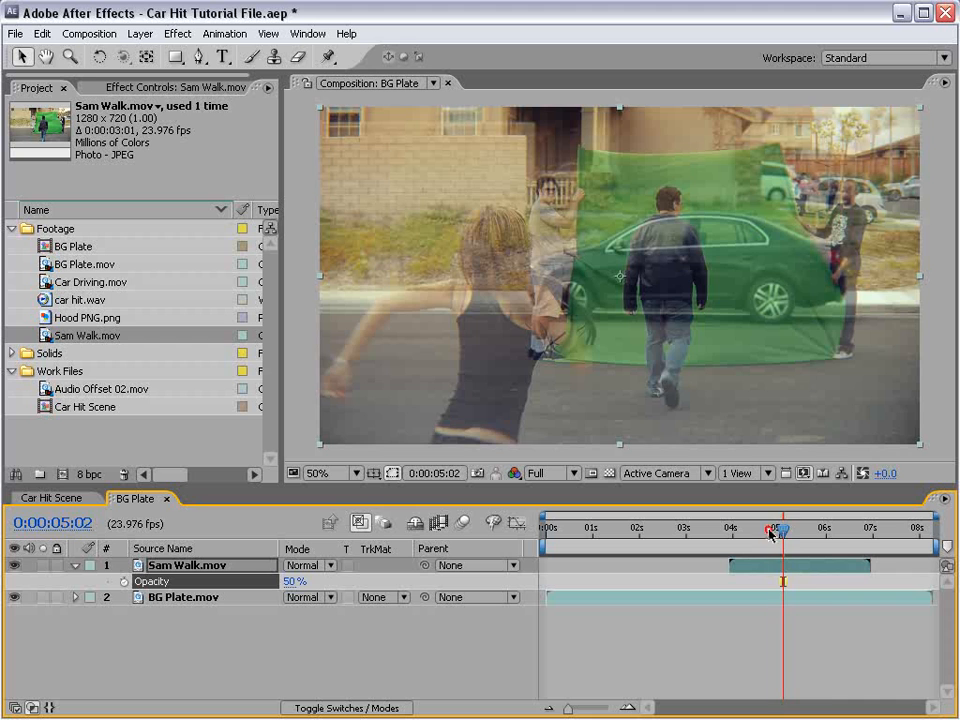
Shift Sam Walk.mov about half a second later in time and move its image further right over the background plate
left_click_drag(770, 532, 825, 525)
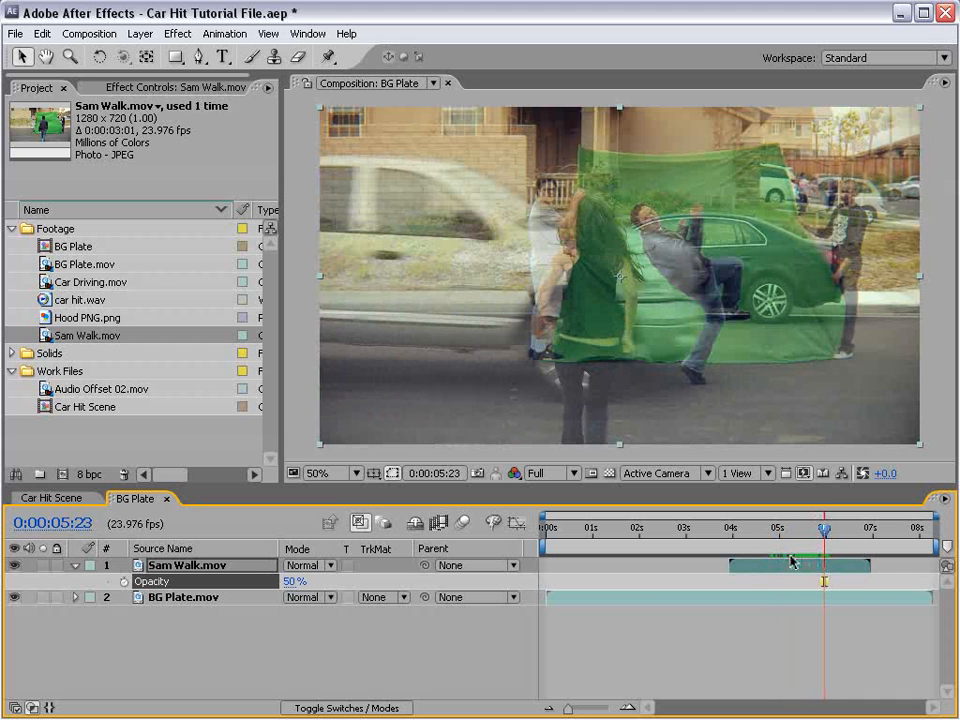
left_click_drag(756, 564, 781, 565)
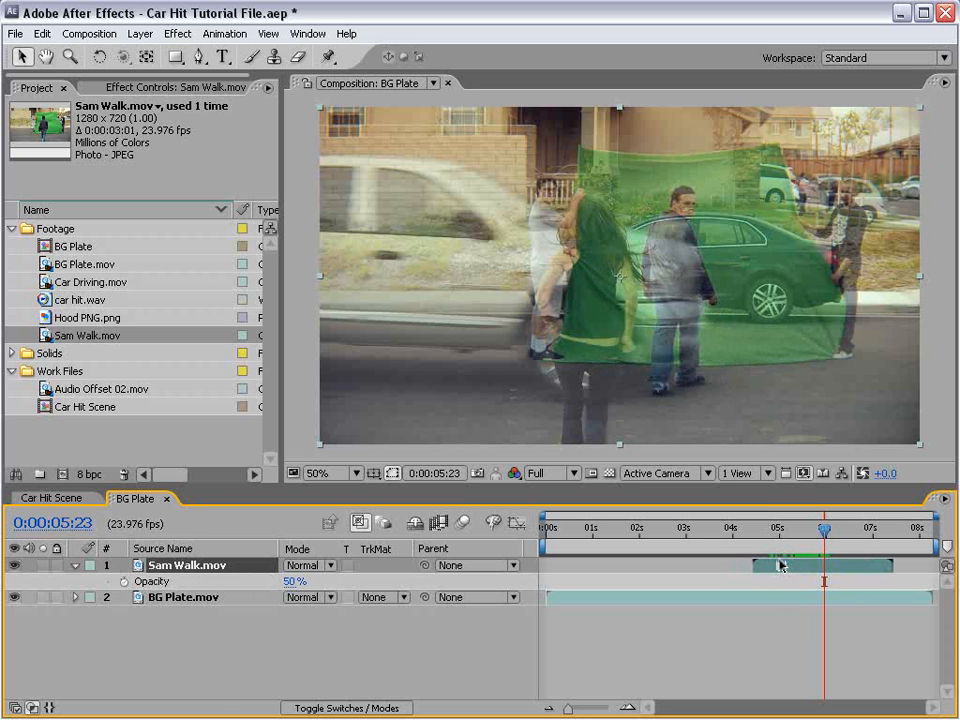
mouse_move(677, 355)
left_mouse_down()
mouse_move(716, 347)
mouse_move(696, 358)
left_mouse_up()
key("space")
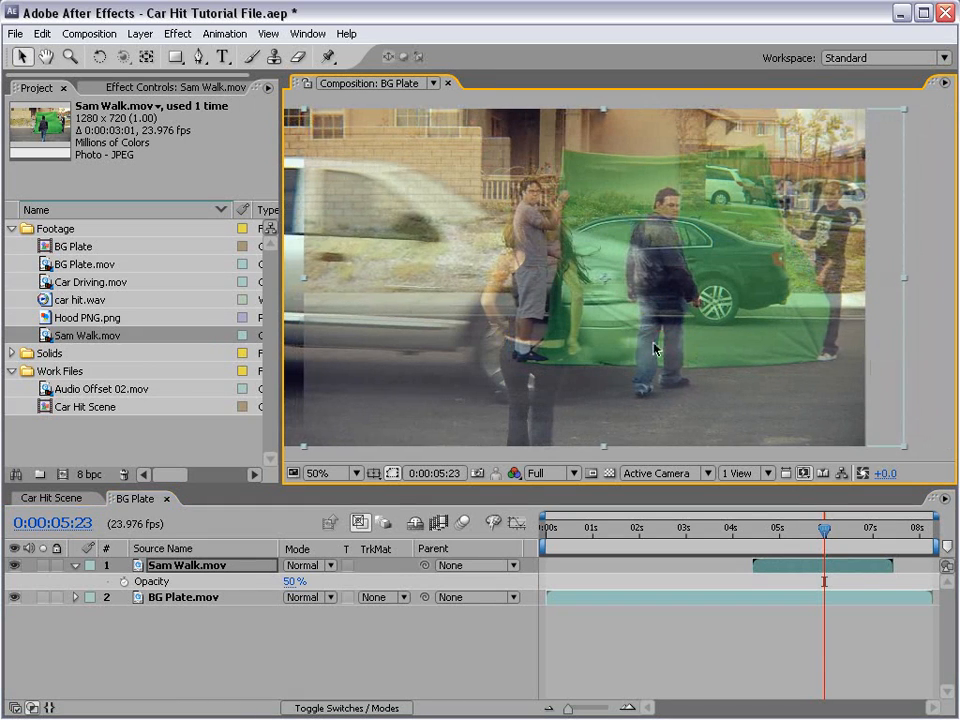
Nudge the Sam Walk.mov layer about two frames earlier and check its timing frame by frame against the truck's arrival
mouse_move(824, 530)
left_mouse_down()
mouse_move(793, 538)
mouse_move(824, 530)
left_mouse_up()
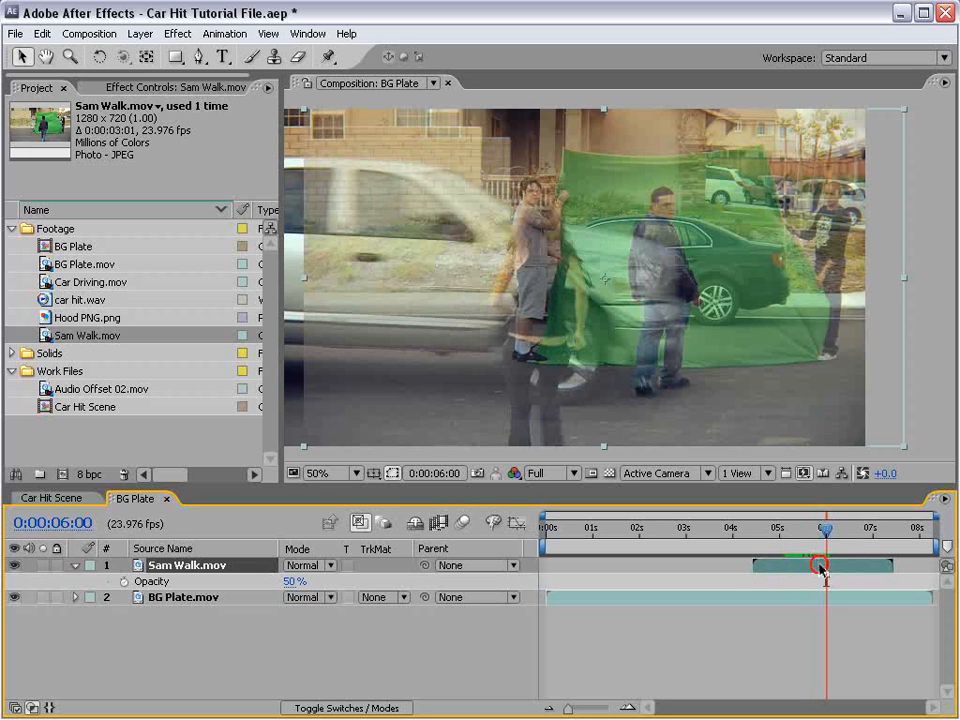
left_click_drag(818, 571, 815, 571)
key("Page_Up")
key("Page_Up")
key("Page_Up")
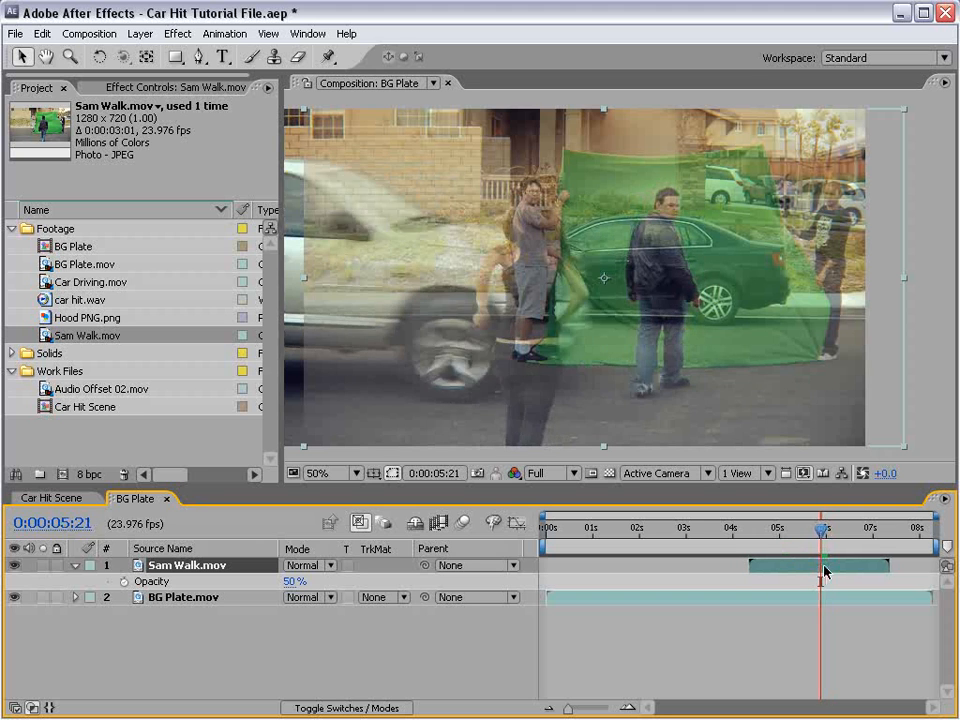
key("Page_Down")
key("Page_Down")
key("Page_Down")
key("Page_Down")
key("Page_Up")
key("Page_Up")
key("Page_Up")
key("Page_Up")
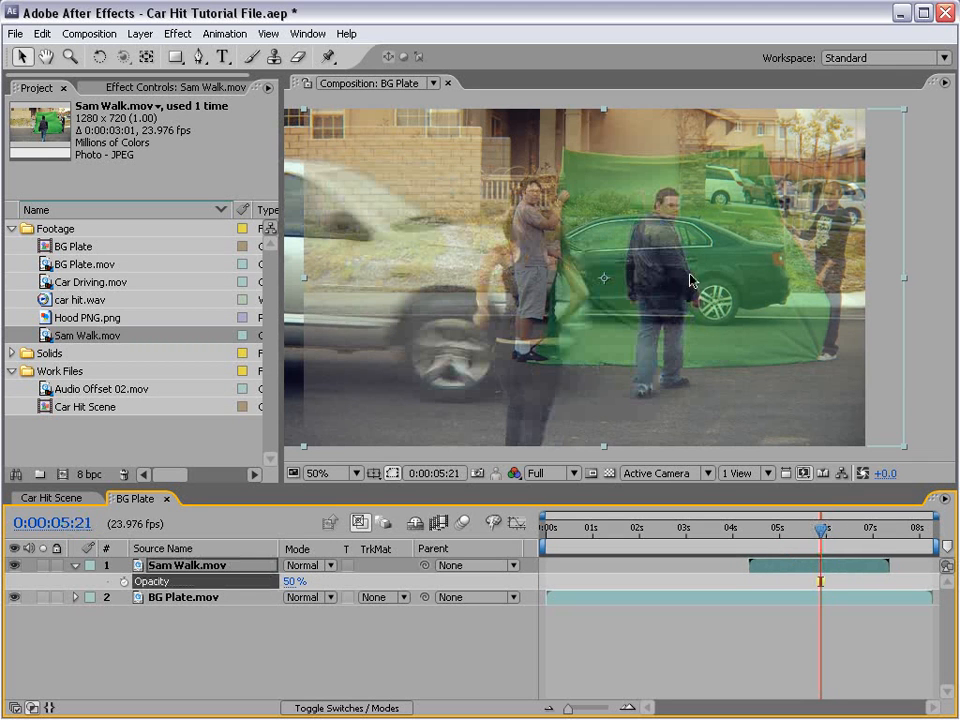
Pre-compose the Sam Walk.mov layer as "Sam Walking", leaving all attributes in BG Plate
left_click(178, 565)
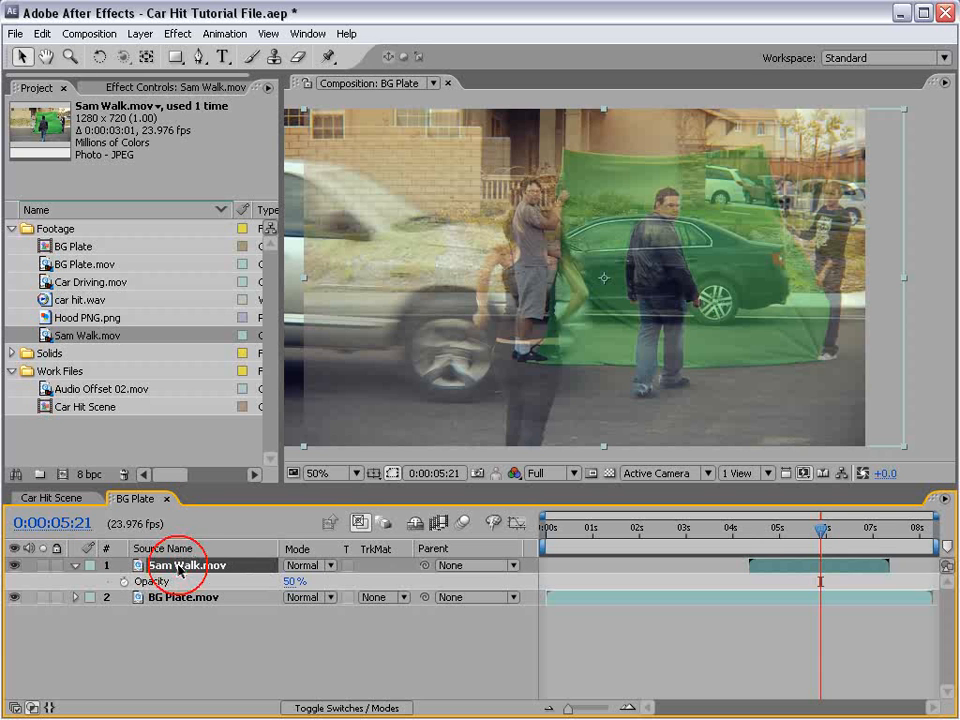
left_click(140, 33)
left_click(176, 591)
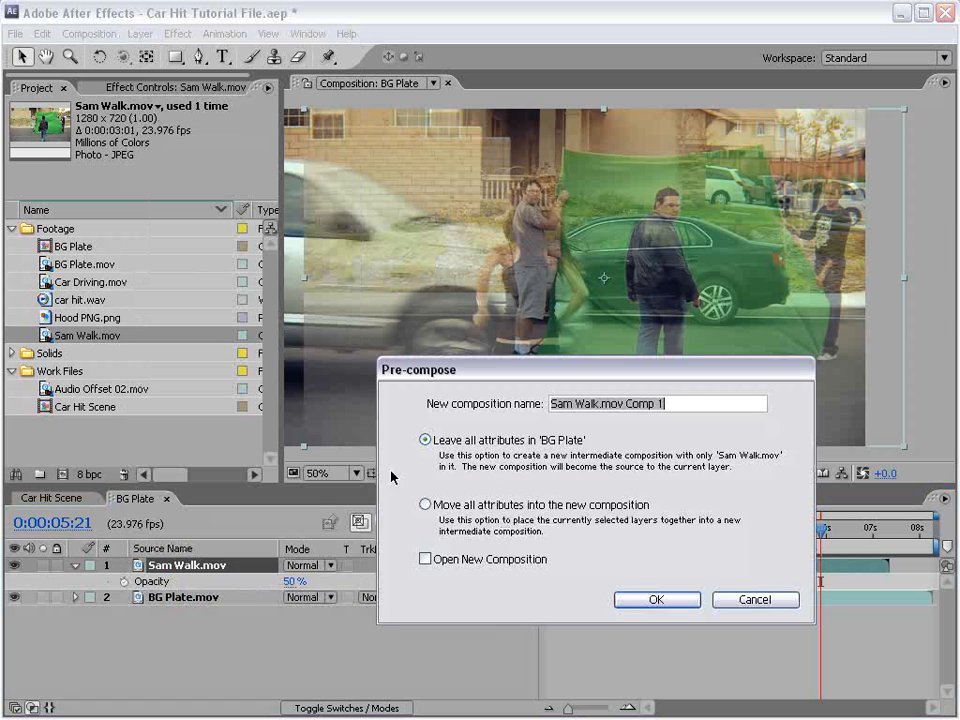
type("Sam")
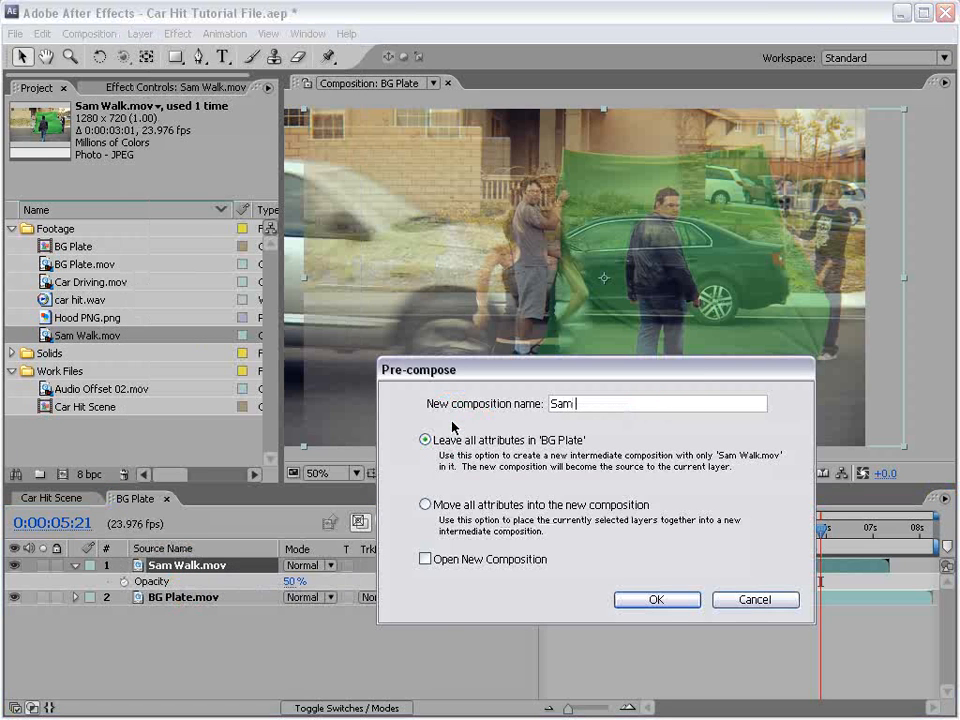
type(" Walking")
left_click(655, 600)
left_click(655, 604)
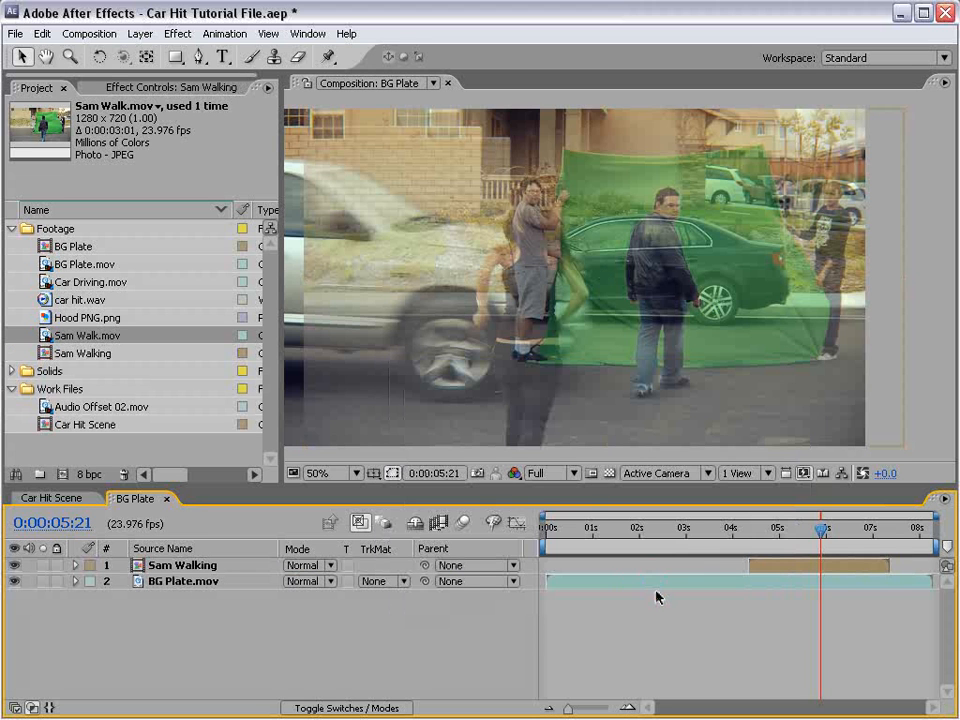
Open the Sam Walking composition and select its Sam Walk.mov layer
double_click(770, 572)
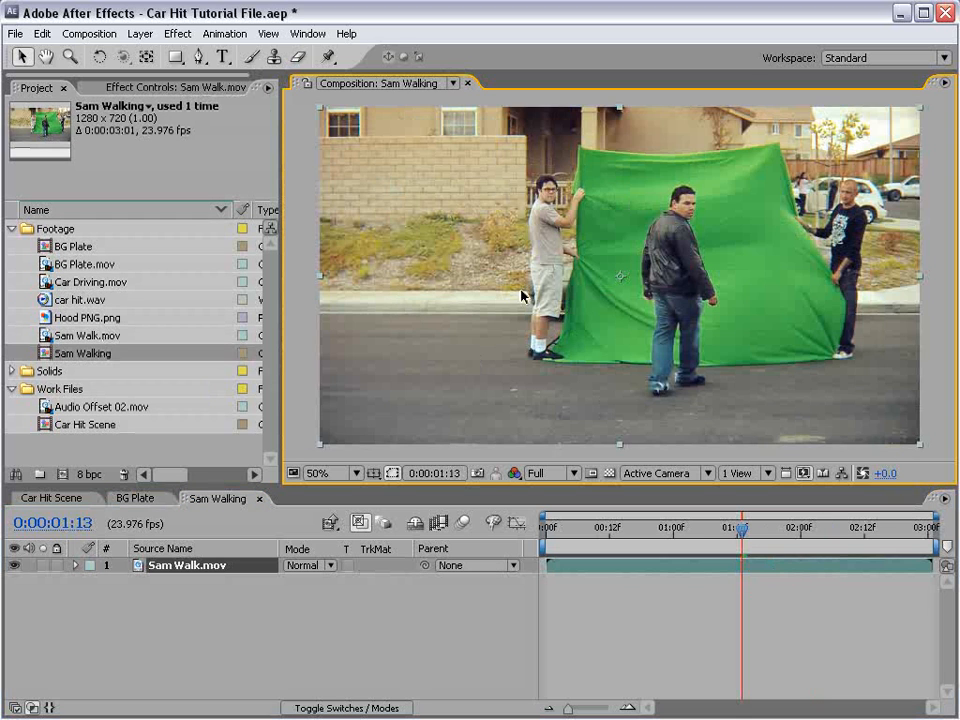
key("grave")
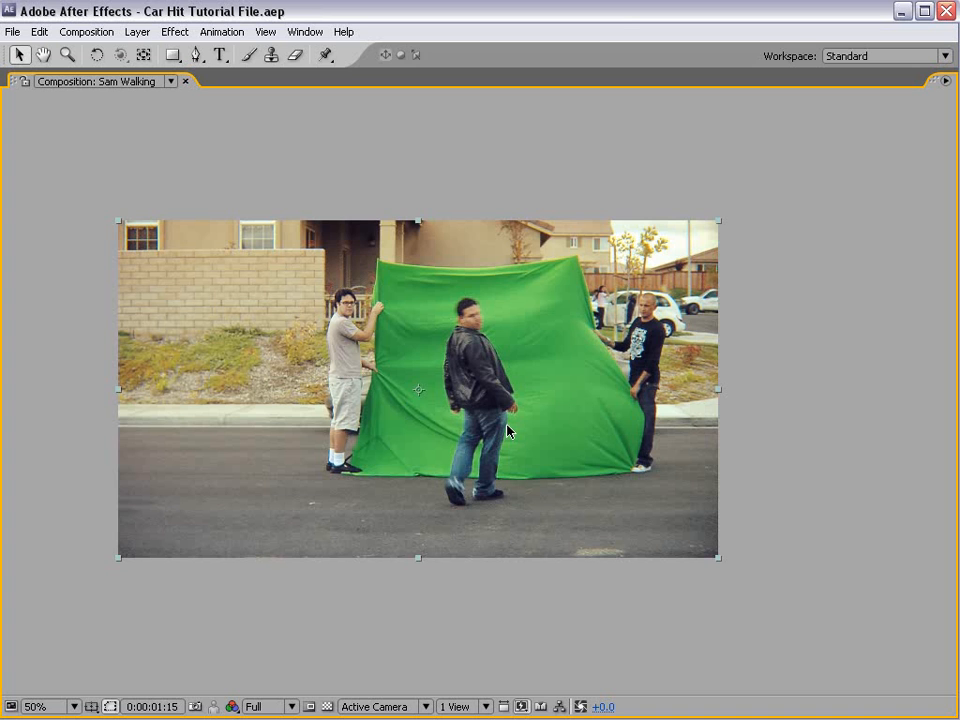
key("grave")
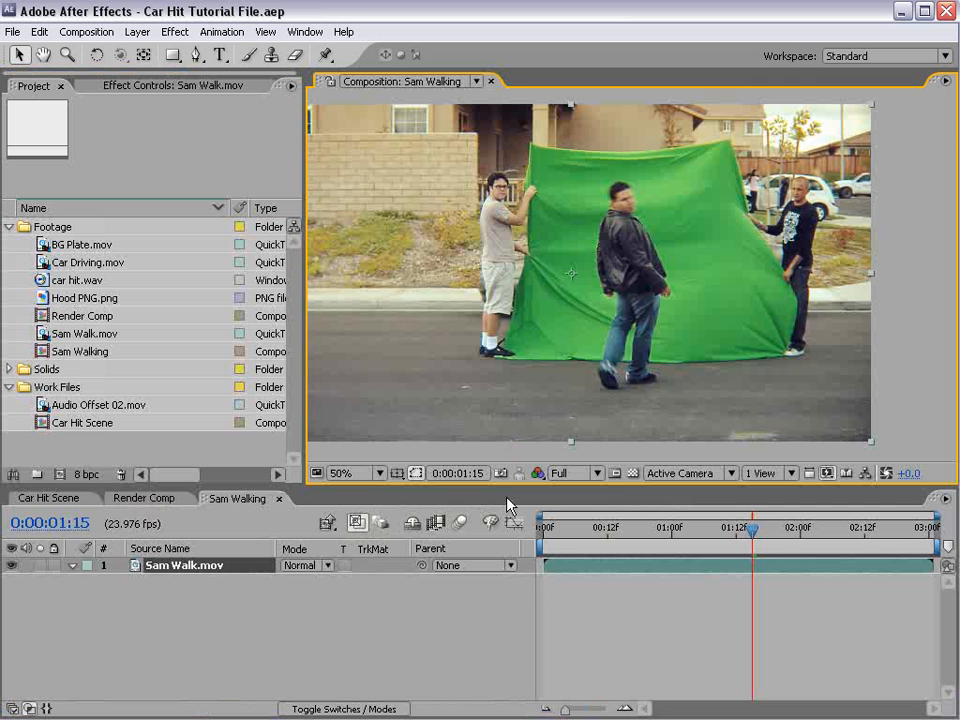
left_click(578, 600)
left_click(591, 567)
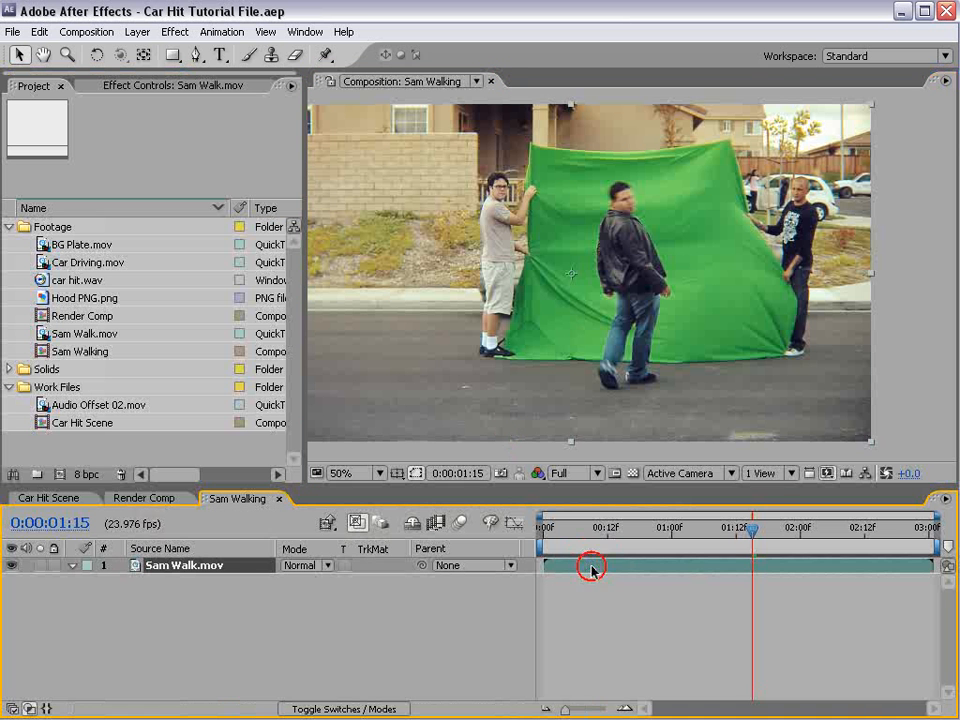
Draw a closed six-point Pen mask on Sam Walk.mov around the walking man, just inside the green screen's edges
left_click(196, 56)
key("space")
scroll(637, 338, "up", 1)
mouse_move(627, 343)
left_mouse_down()
mouse_move(653, 332)
mouse_move(614, 353)
left_mouse_up()
key("grave")
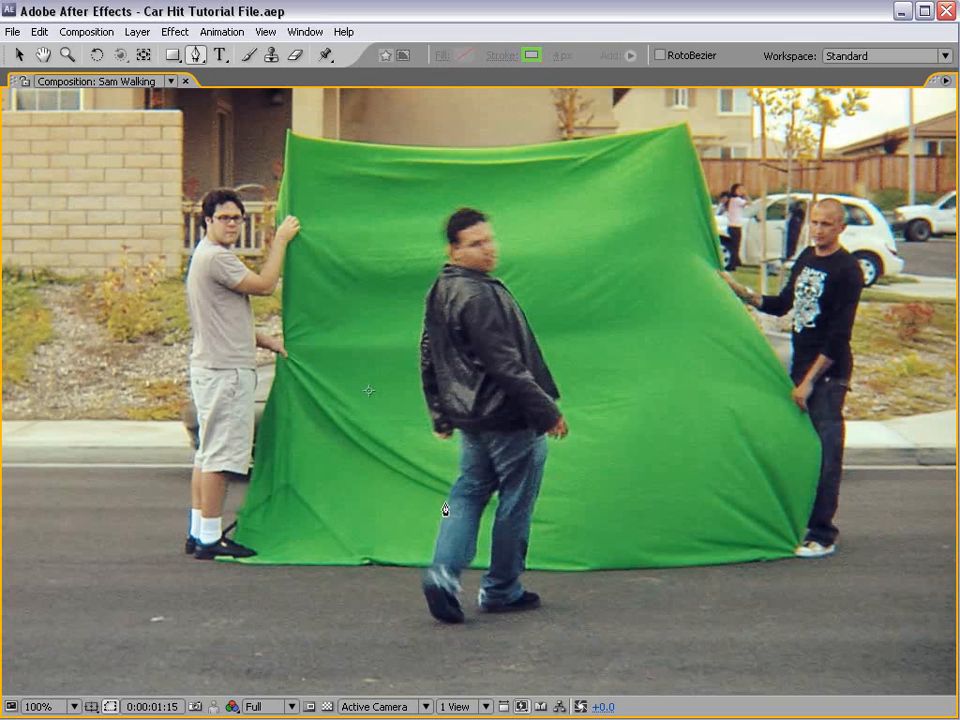
left_click(320, 542)
left_click(340, 189)
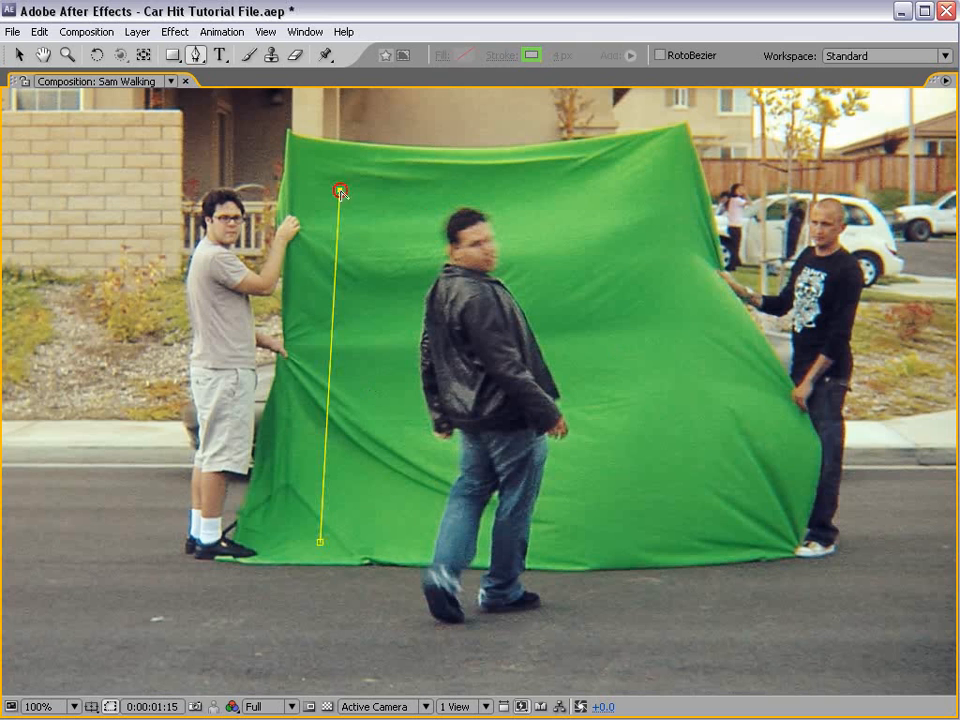
left_click(640, 171)
left_click(690, 497)
left_click(655, 552)
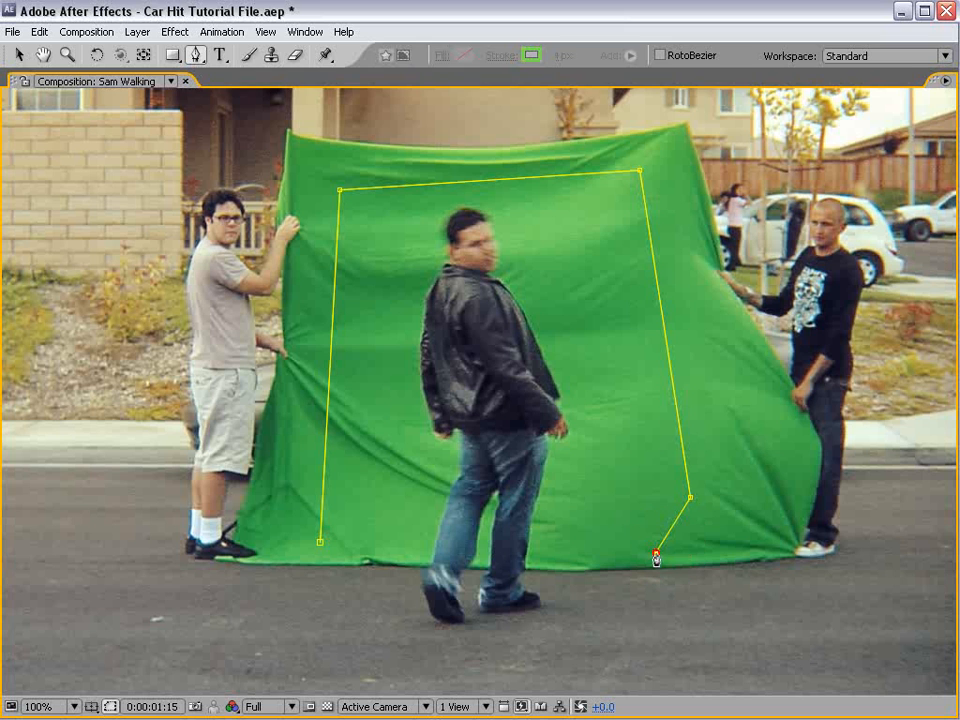
left_click(484, 556)
left_click(320, 542)
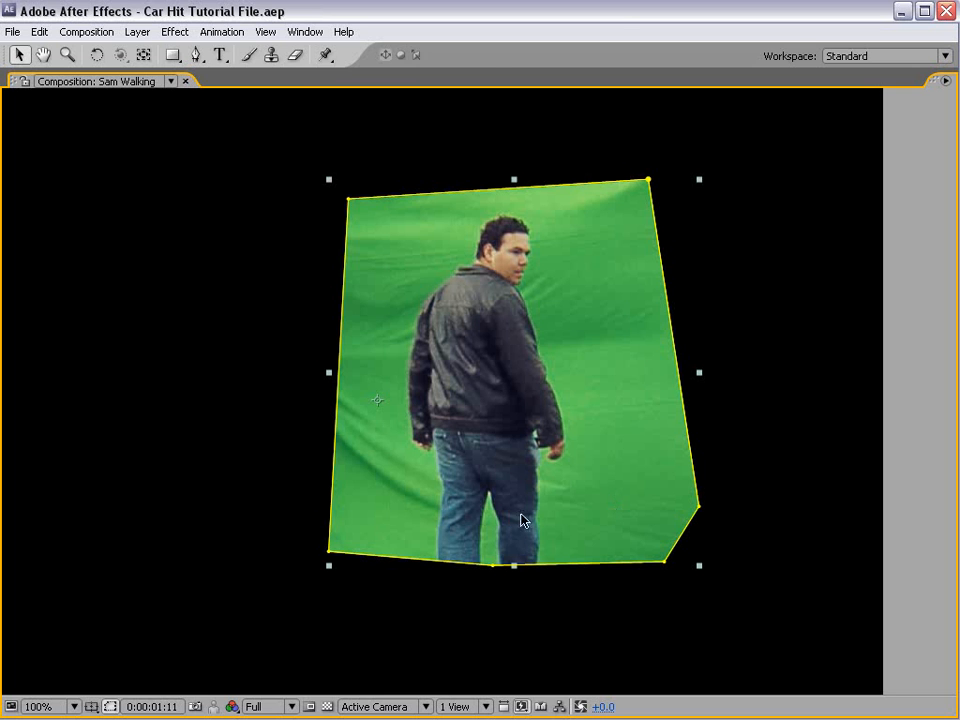
key("grave")
key("comma")
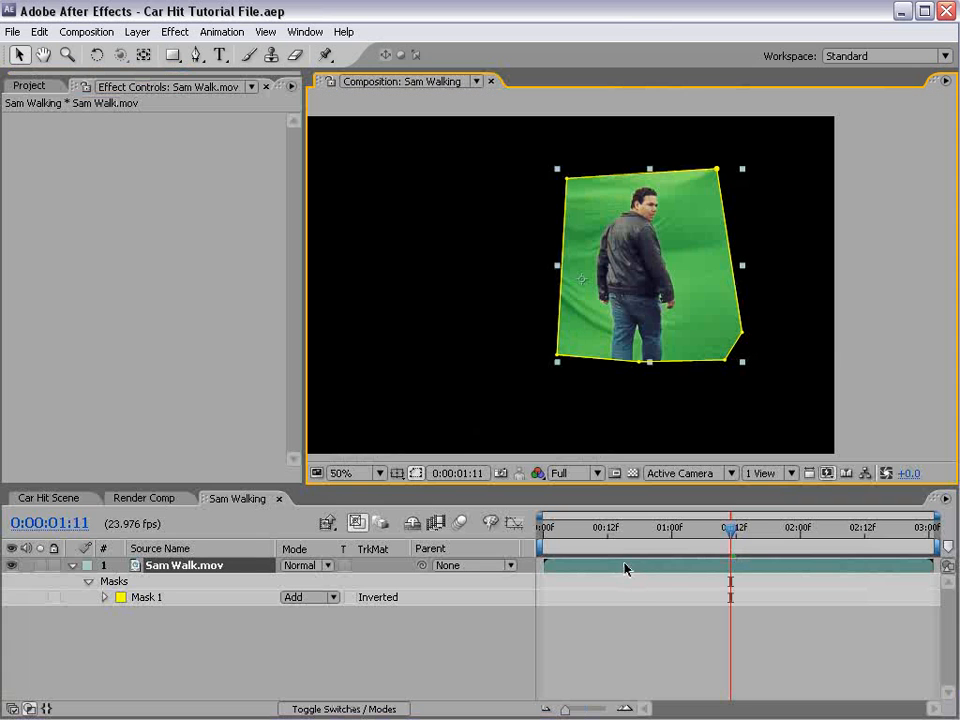
Apply Color Key to Sam Walk.mov, sample the green beside the man's head and set Color Tolerance to 30
left_click(178, 32)
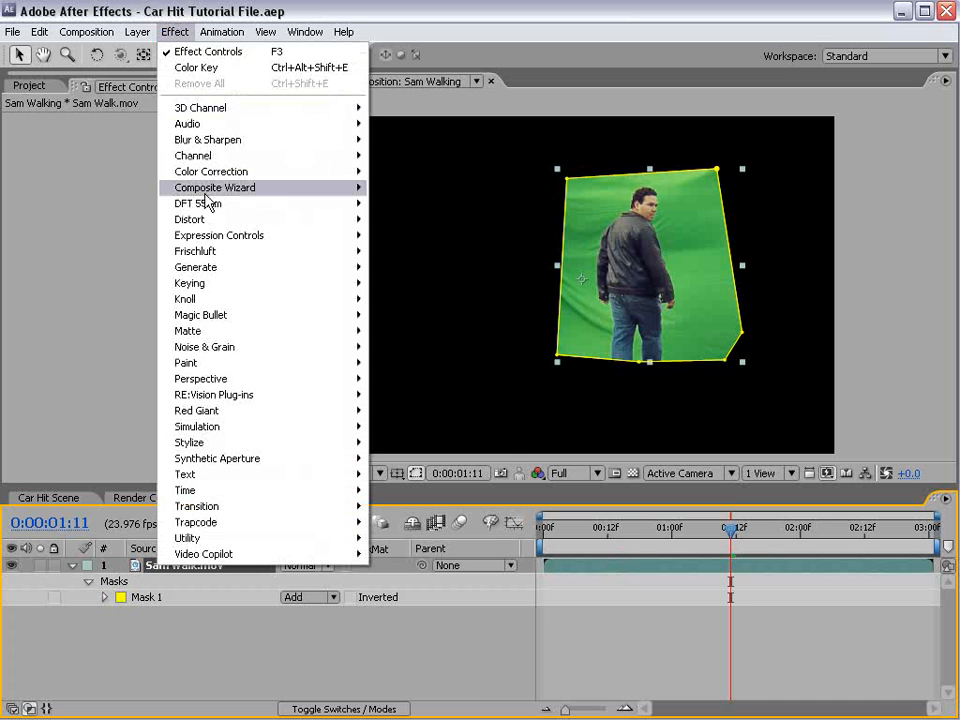
mouse_move(214, 288)
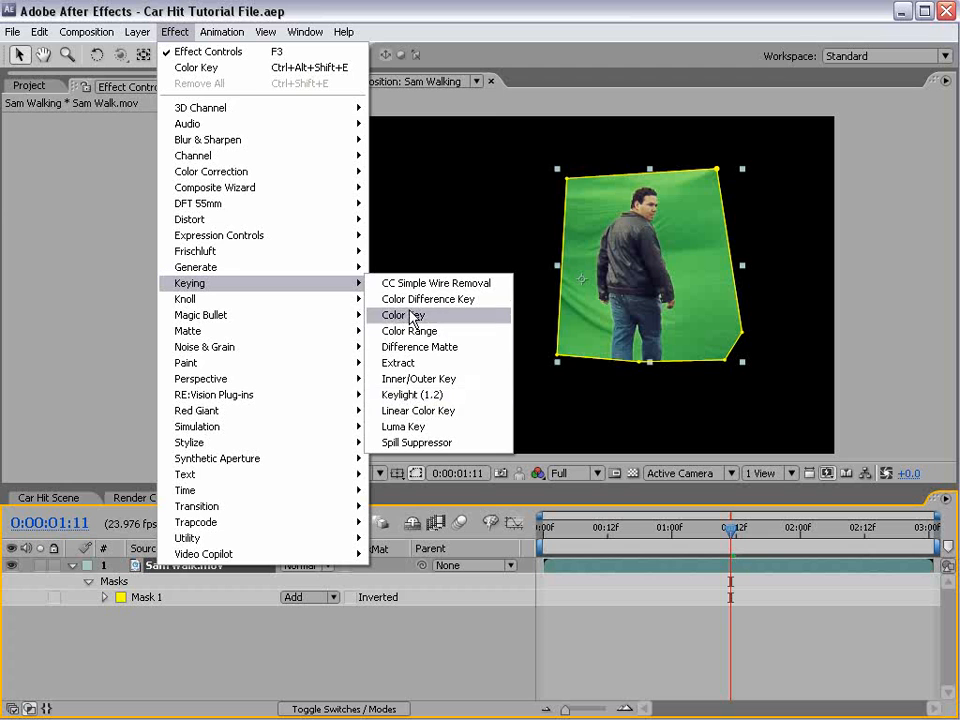
left_click(445, 316)
scroll(650, 290, "up", 2)
left_click_drag(650, 290, 532, 335)
left_click(173, 151)
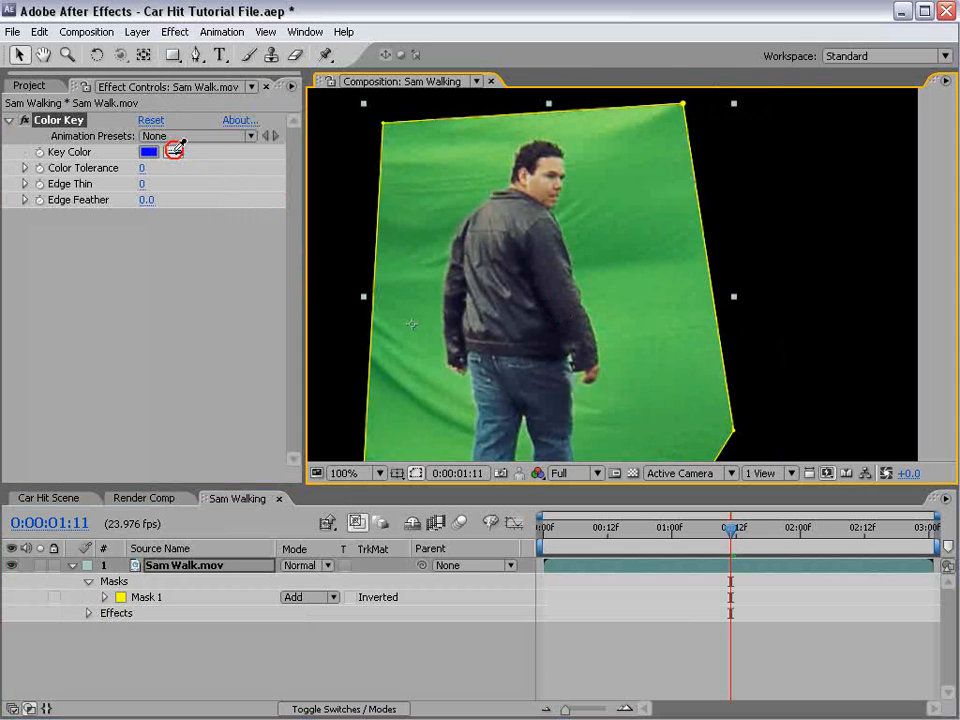
left_click(627, 195)
left_click_drag(142, 168, 163, 193)
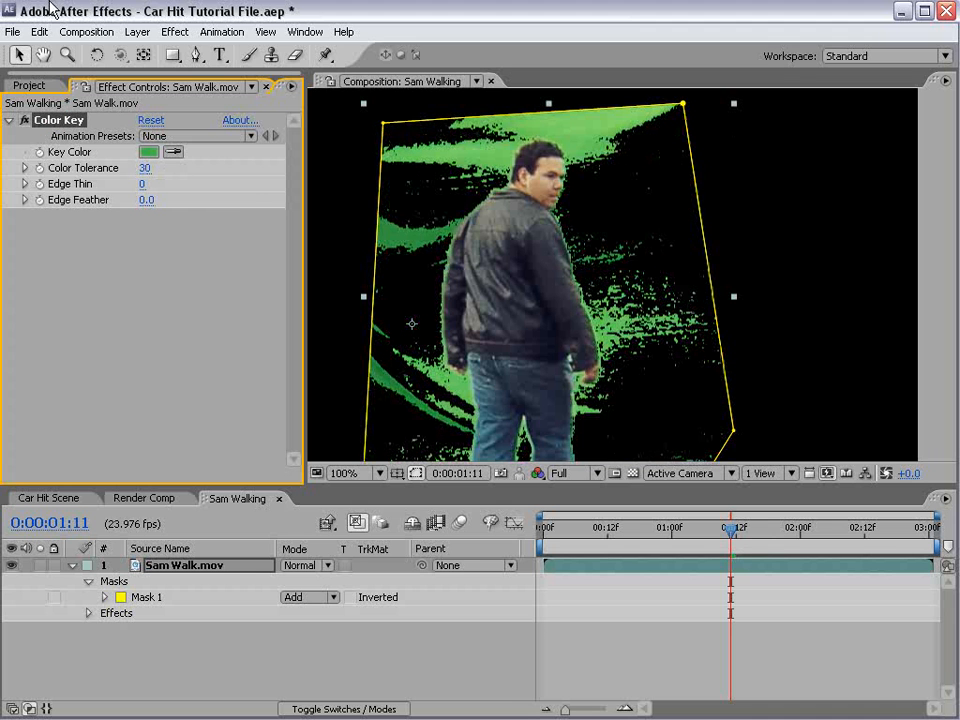
Duplicate the Color Key twice, sampling the light green above the man's head and the dark green fold near the mask's left edge
left_click(39, 31)
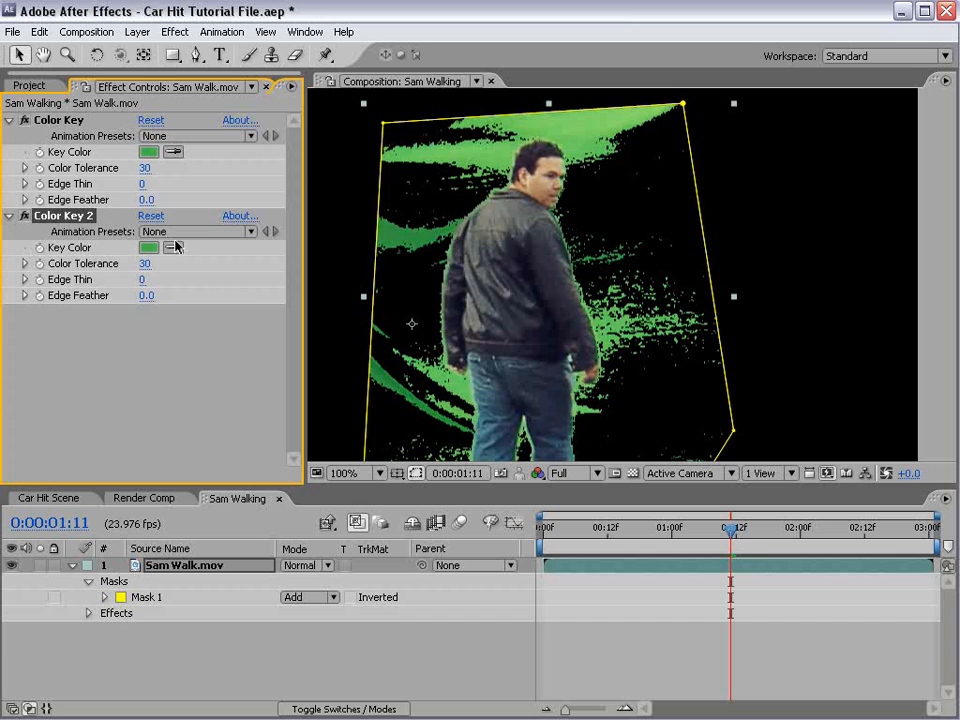
left_click(594, 122)
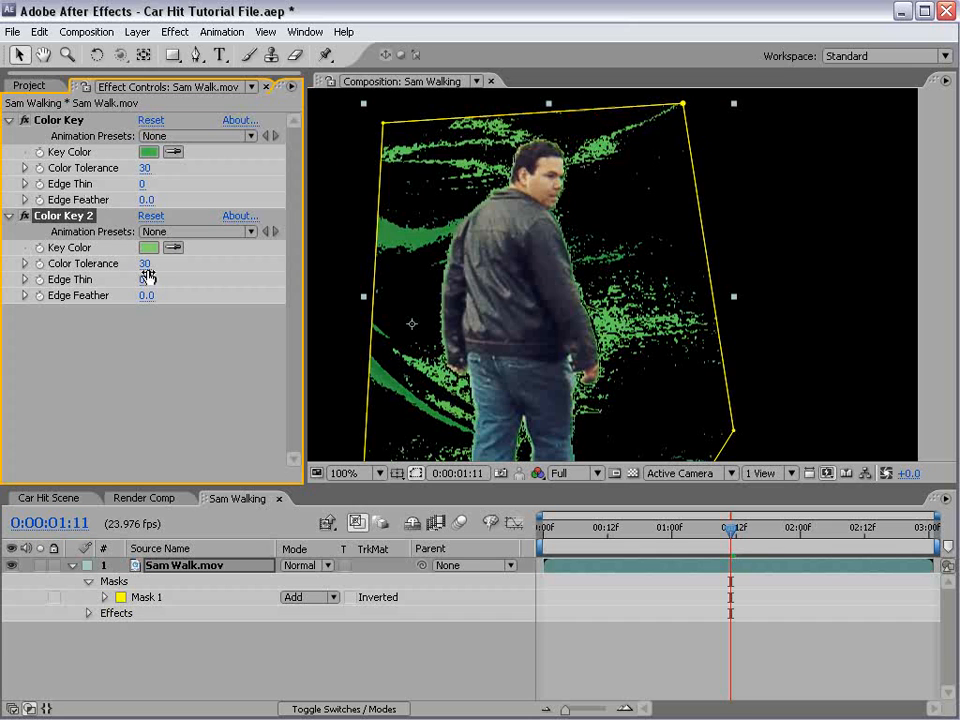
left_click(70, 216)
key("ctrl+d")
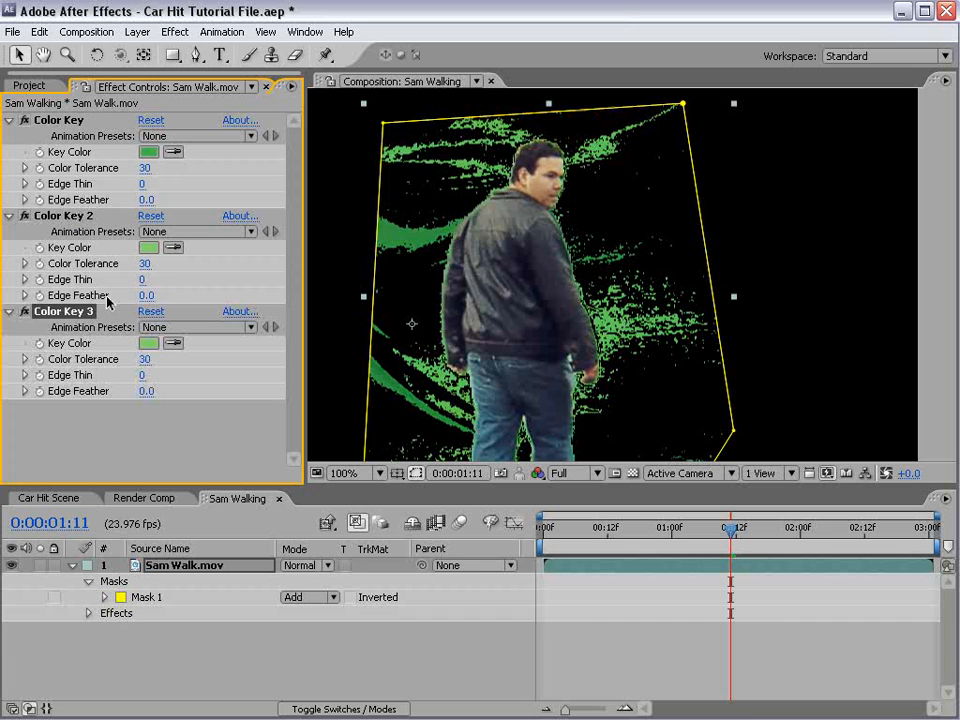
left_click(173, 343)
left_click(392, 238)
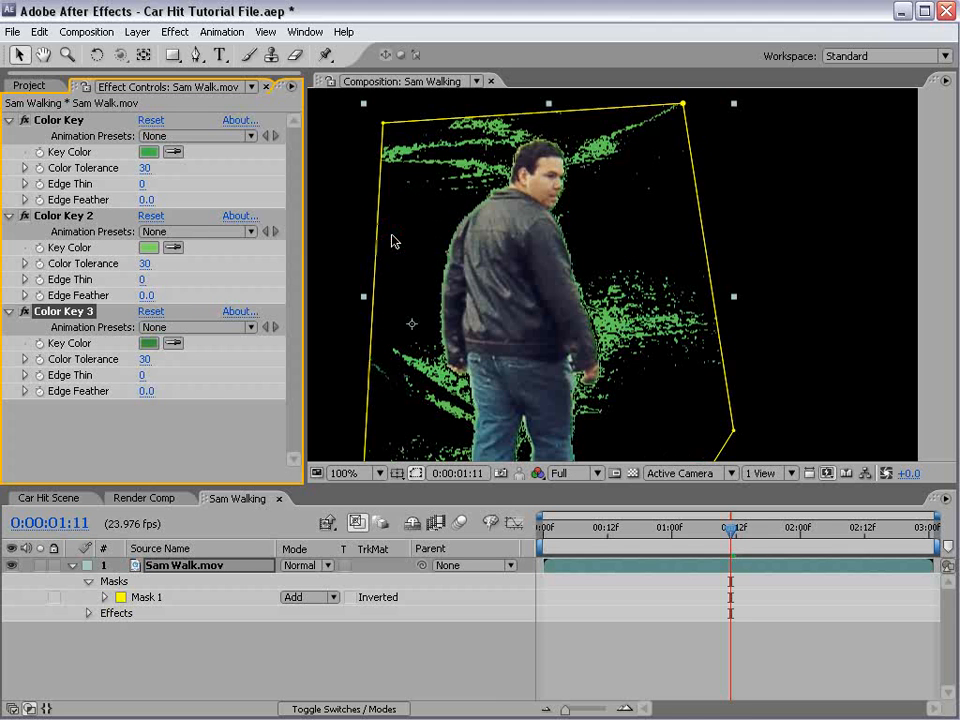
Add a fourth Color Key at 0:00:00:16, sampling the bright green remnant beside the man's left-hand arm
left_click_drag(740, 540, 631, 553)
left_click(9, 121)
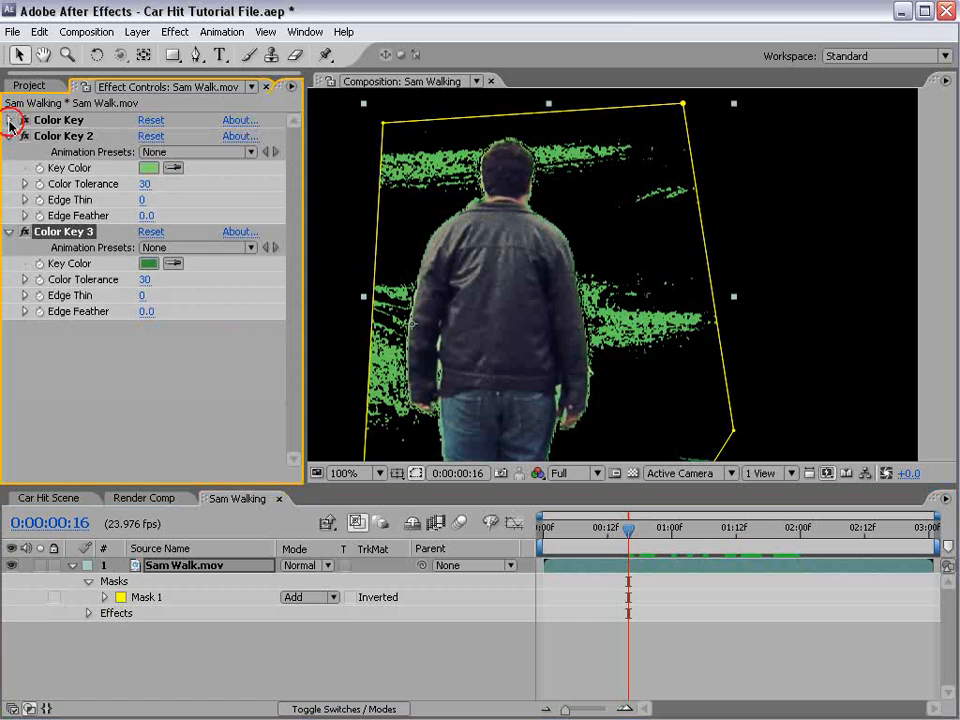
left_click(9, 137)
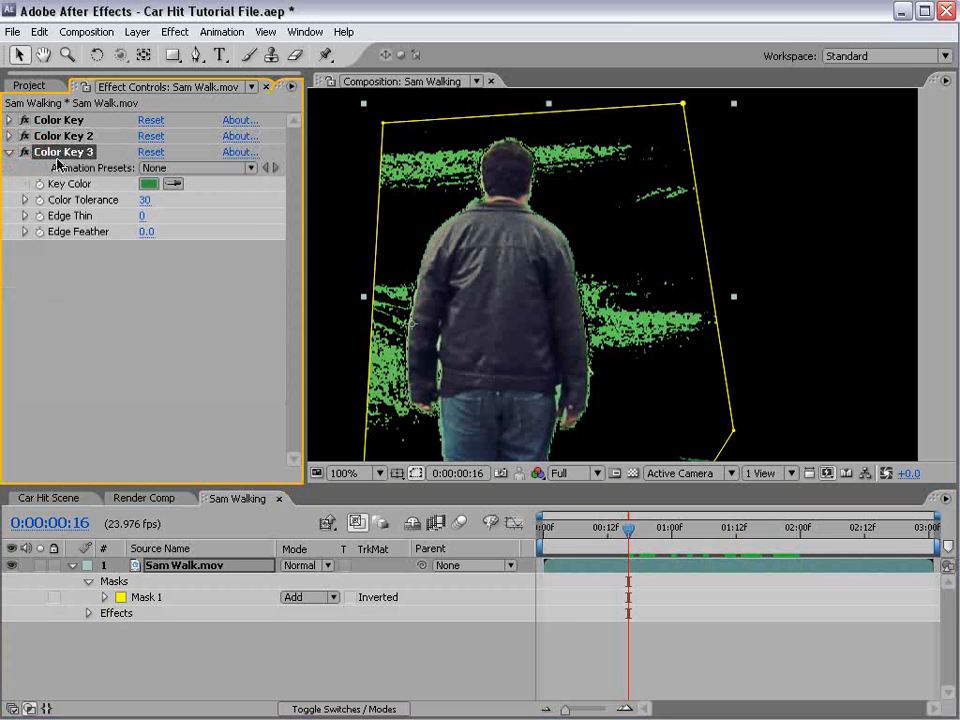
key("ctrl+d")
left_click(174, 279)
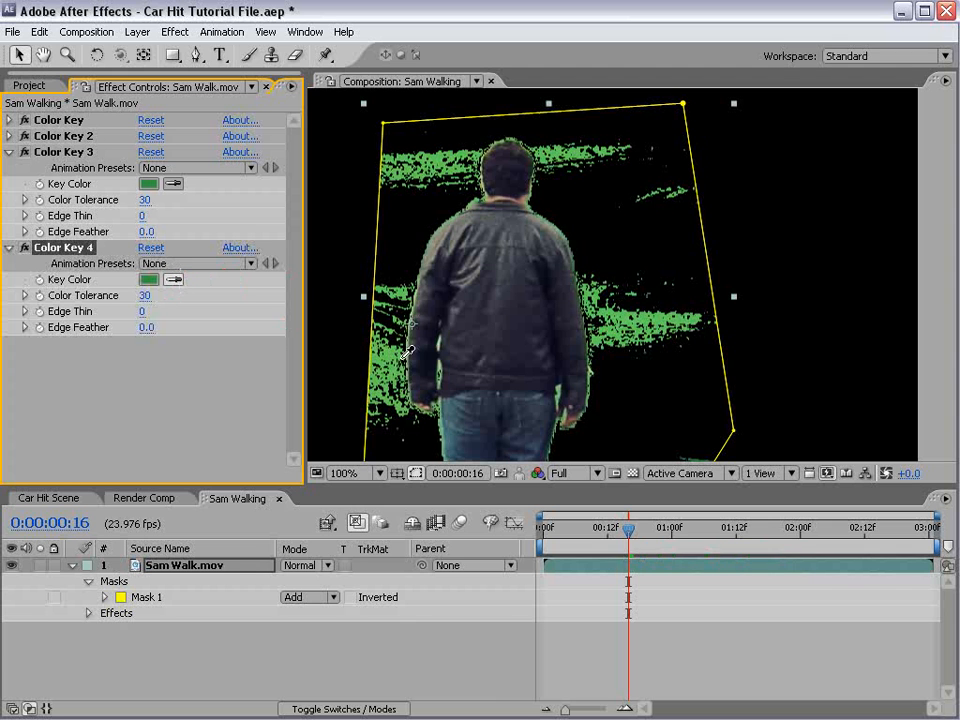
left_click(389, 356)
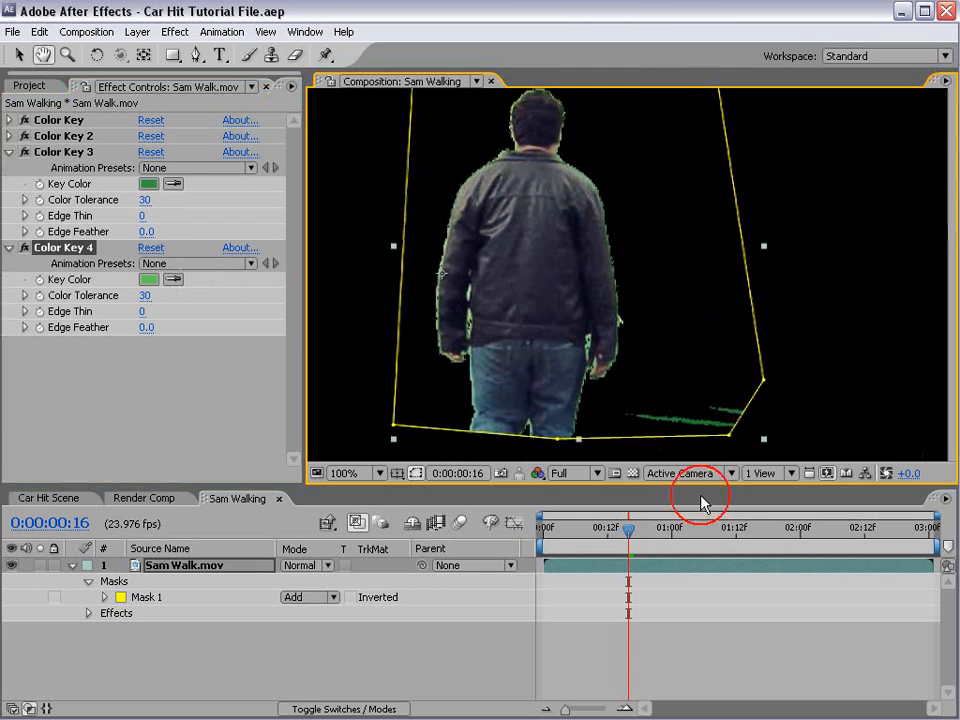
Add a fifth Color Key at 0:00:02:10, sampling the dark green patch beside the man's hip
left_click_drag(628, 528, 856, 558)
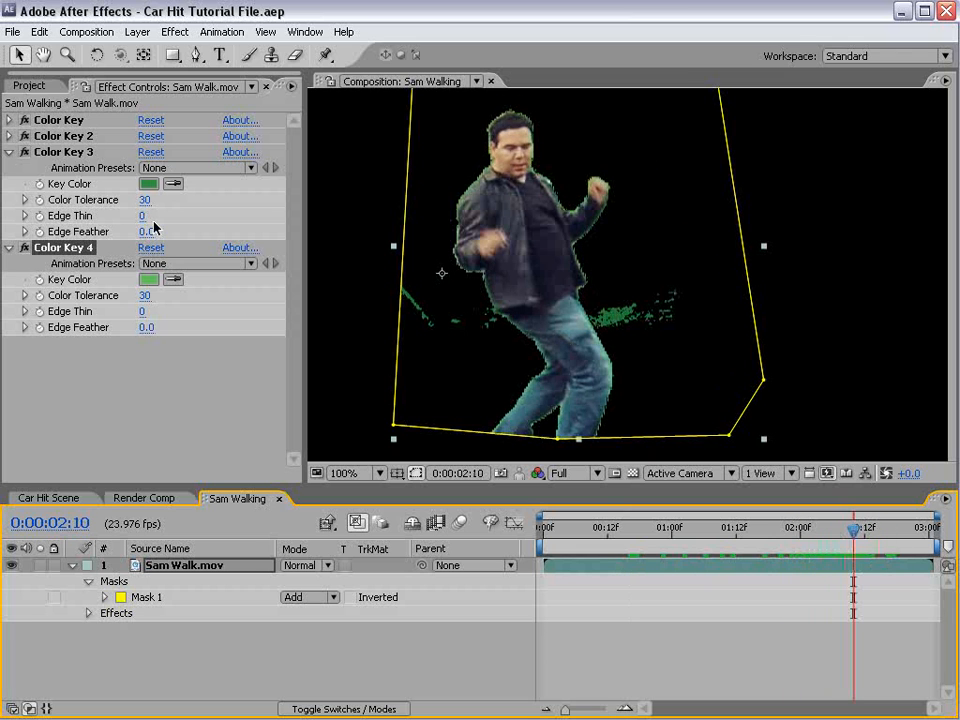
key("ctrl+d")
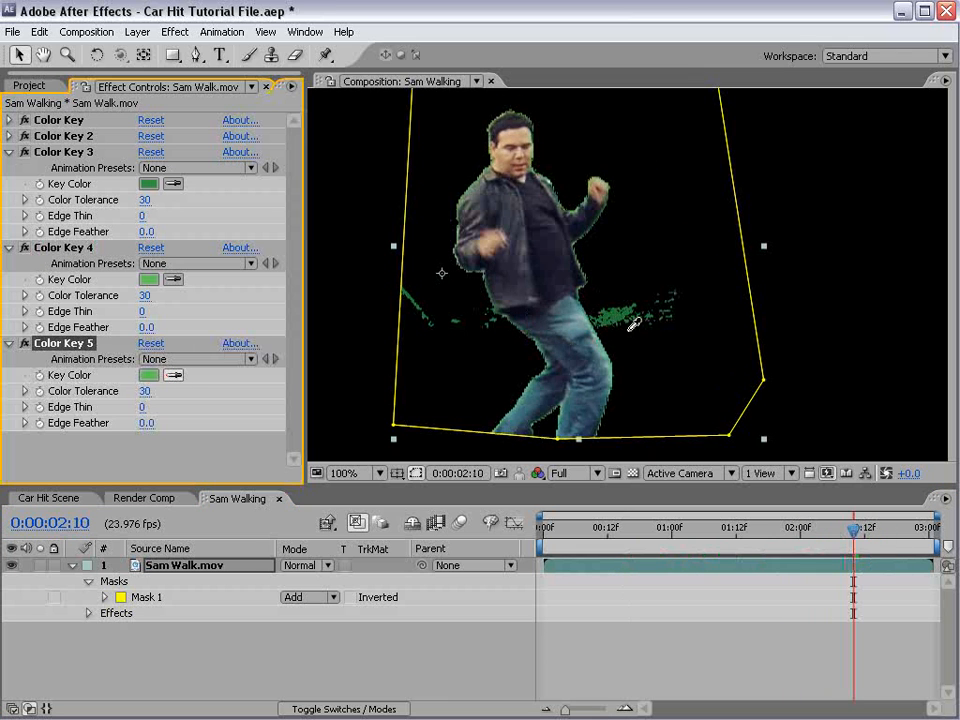
left_click(617, 317)
left_click(638, 610)
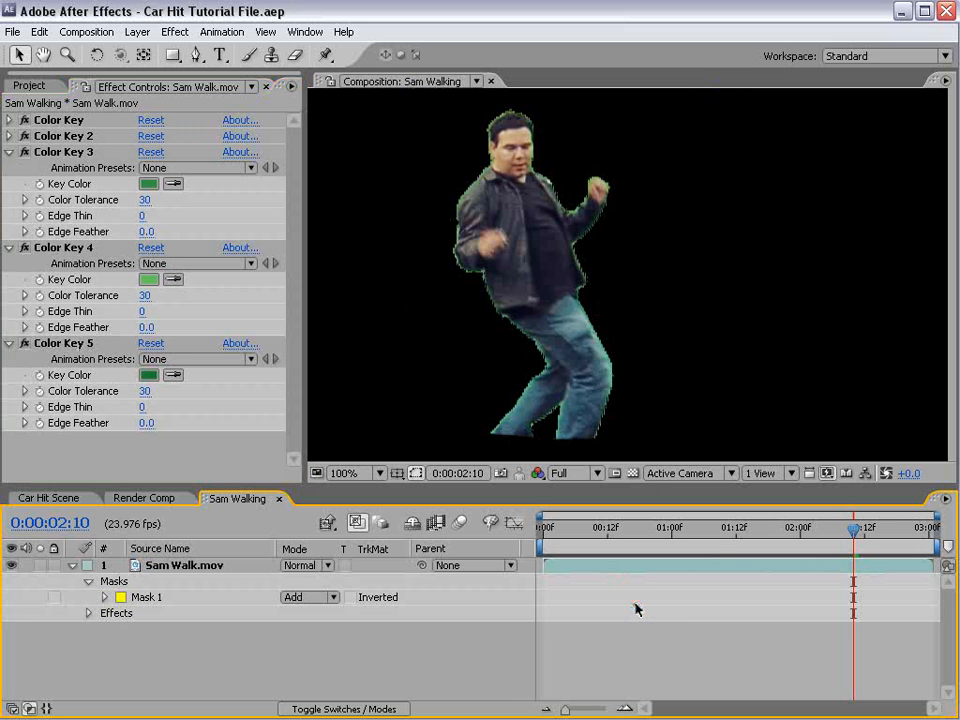
Check the key at 0:00:01:13 and collapse the settings of Color Key 3, 4 and 5
left_click(741, 533)
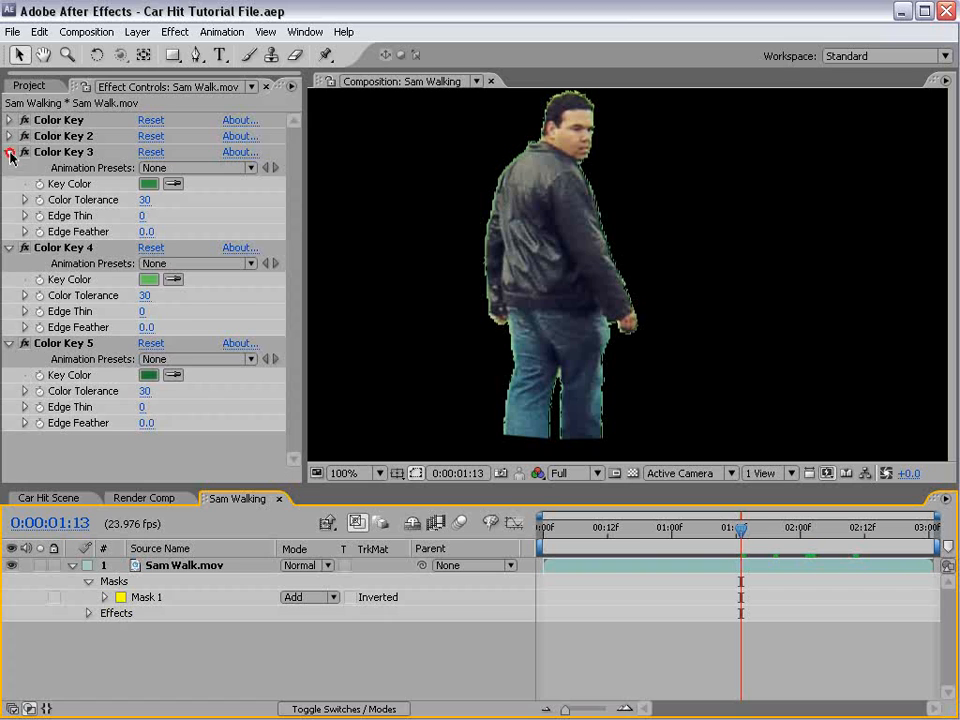
left_click(10, 152)
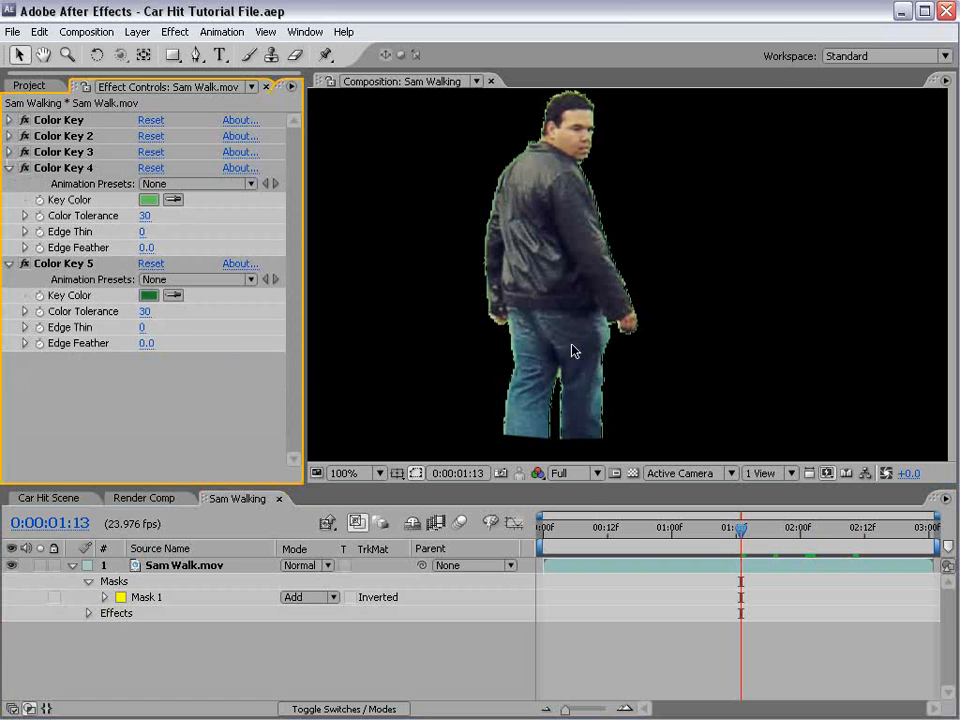
left_click(10, 168)
left_click(10, 184)
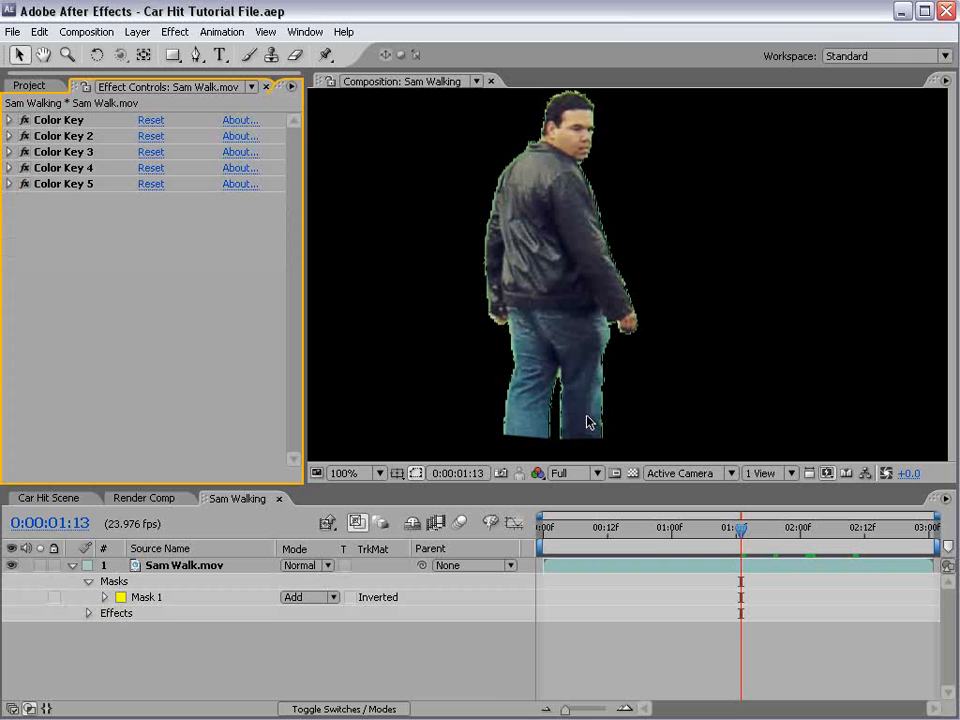
Apply Simple Choker to Sam Walk.mov and set Choke Matte to -18.10
left_click(697, 580)
left_click(175, 31)
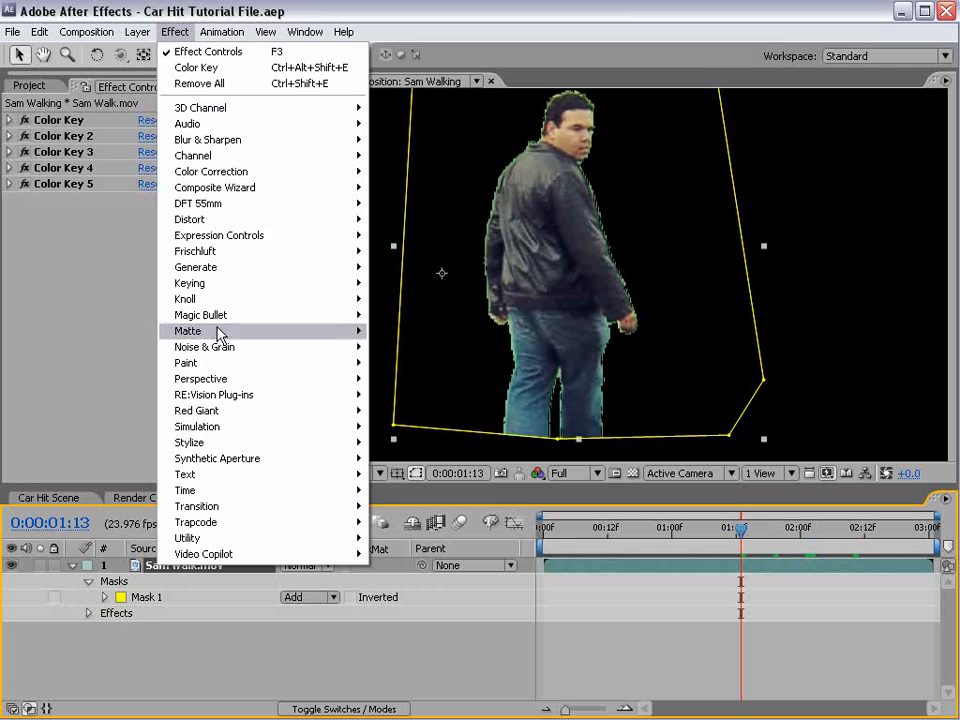
mouse_move(220, 333)
left_click(430, 349)
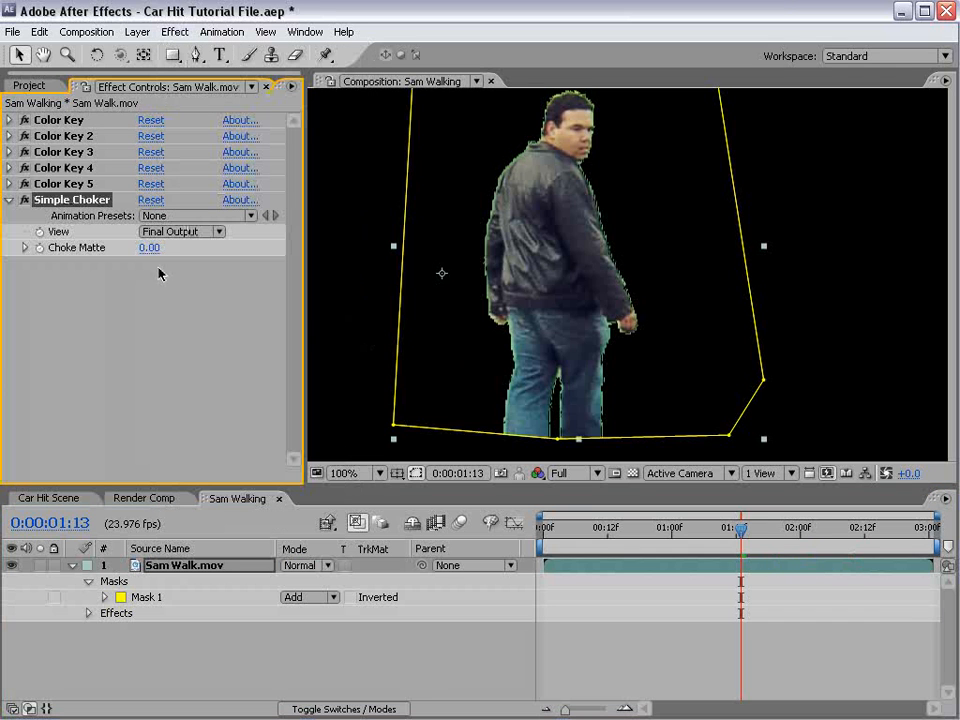
left_click_drag(150, 248, 8, 267)
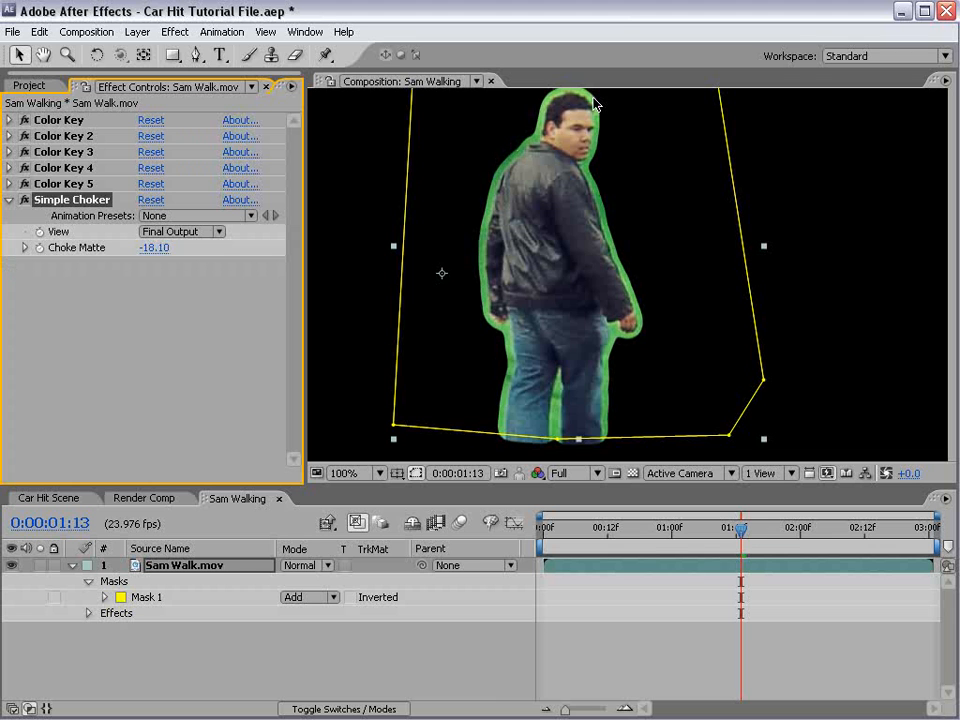
Apply Keylight (1.2) to Sam Walk.mov at 0:00:01:05, sampling the green fringe by the man's hand as Screen Colour
left_click(715, 538)
mouse_move(715, 540)
left_mouse_down()
mouse_move(598, 561)
mouse_move(648, 563)
mouse_move(628, 580)
mouse_move(634, 536)
mouse_move(790, 543)
mouse_move(776, 528)
mouse_move(585, 525)
mouse_move(896, 528)
mouse_move(752, 528)
mouse_move(701, 540)
left_mouse_up()
left_click(671, 561)
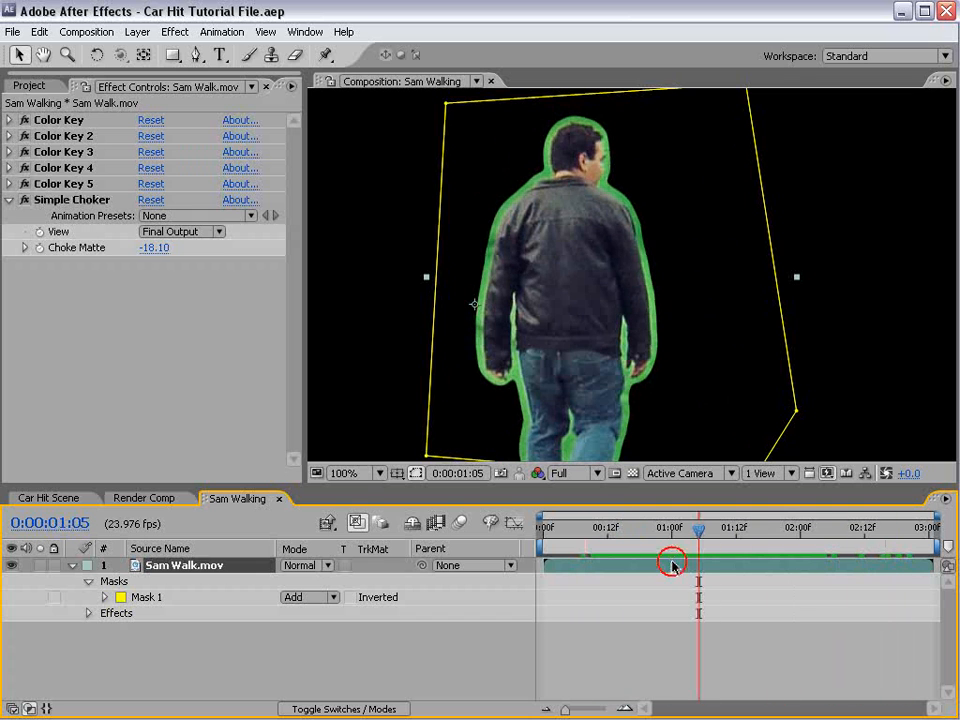
left_click(175, 32)
mouse_move(205, 284)
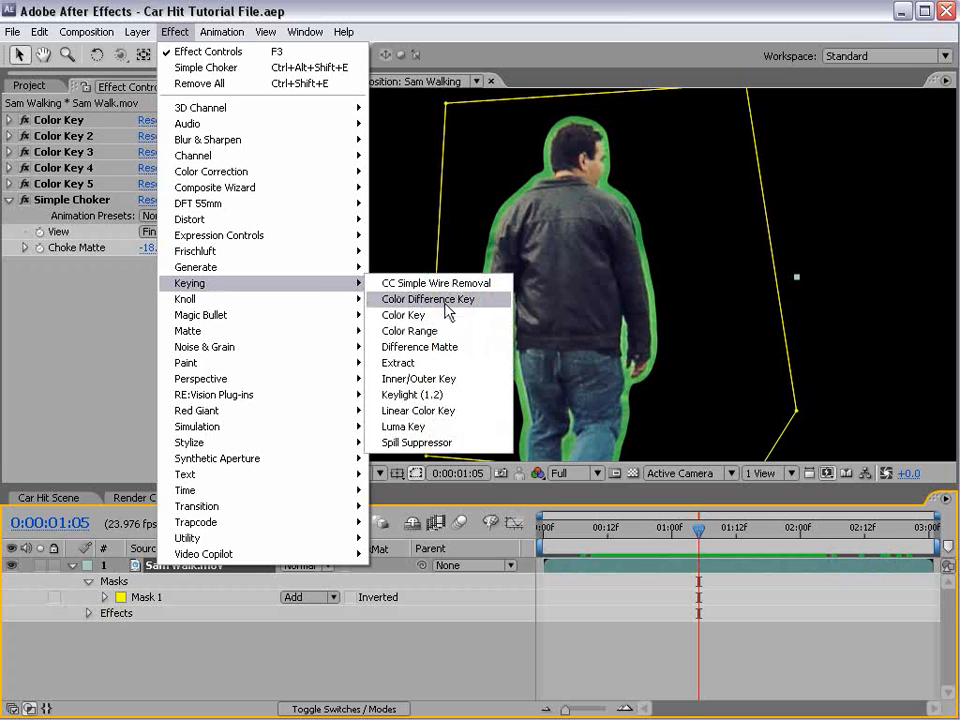
left_click(441, 396)
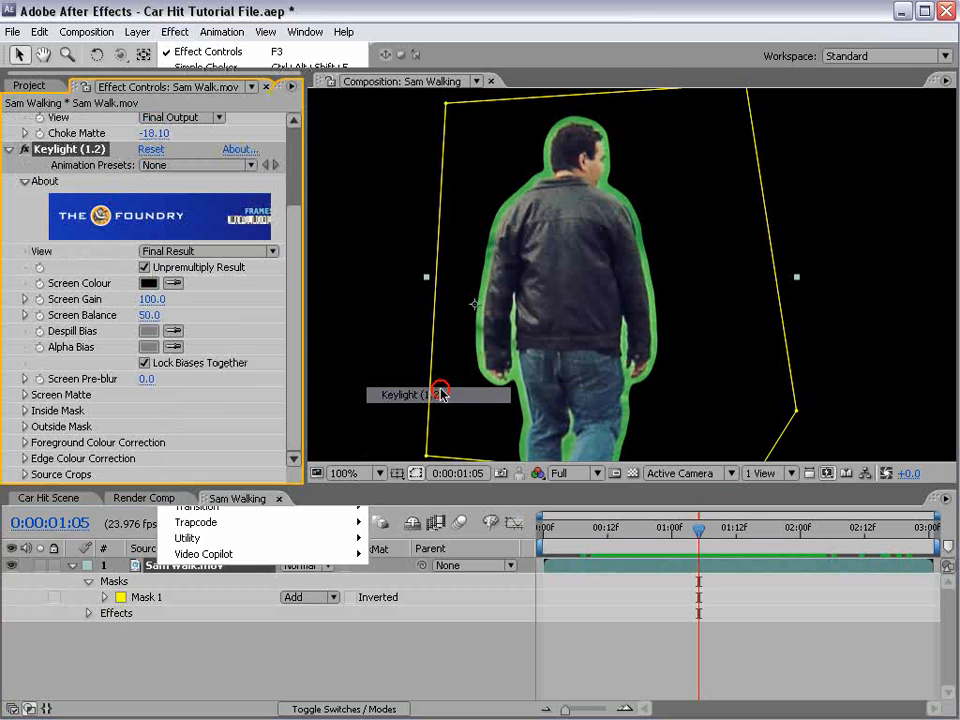
left_click(174, 284)
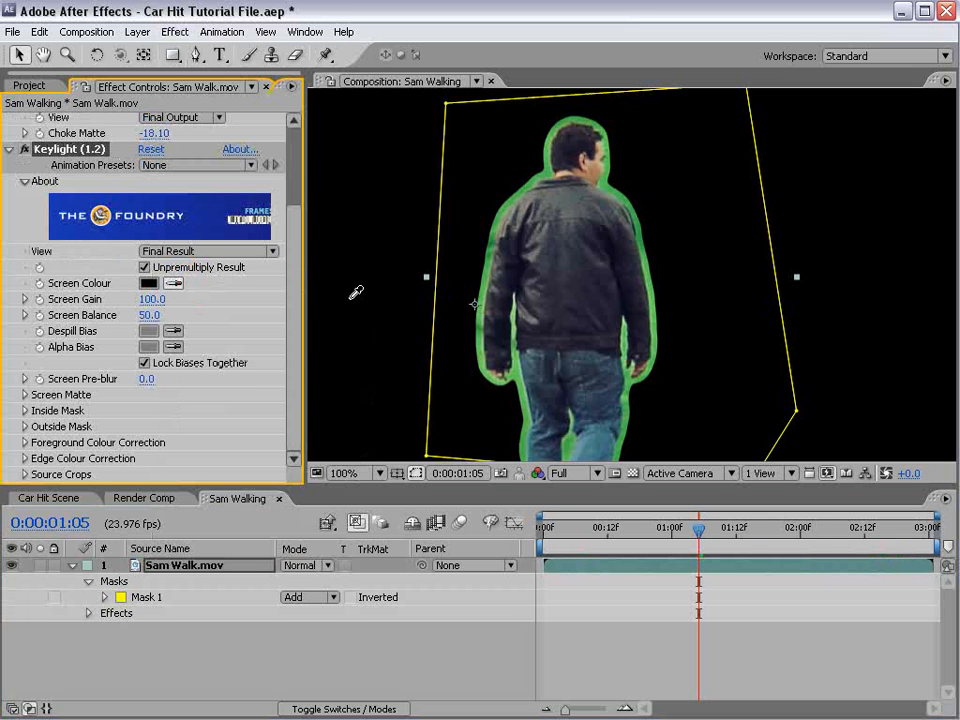
left_click(521, 385)
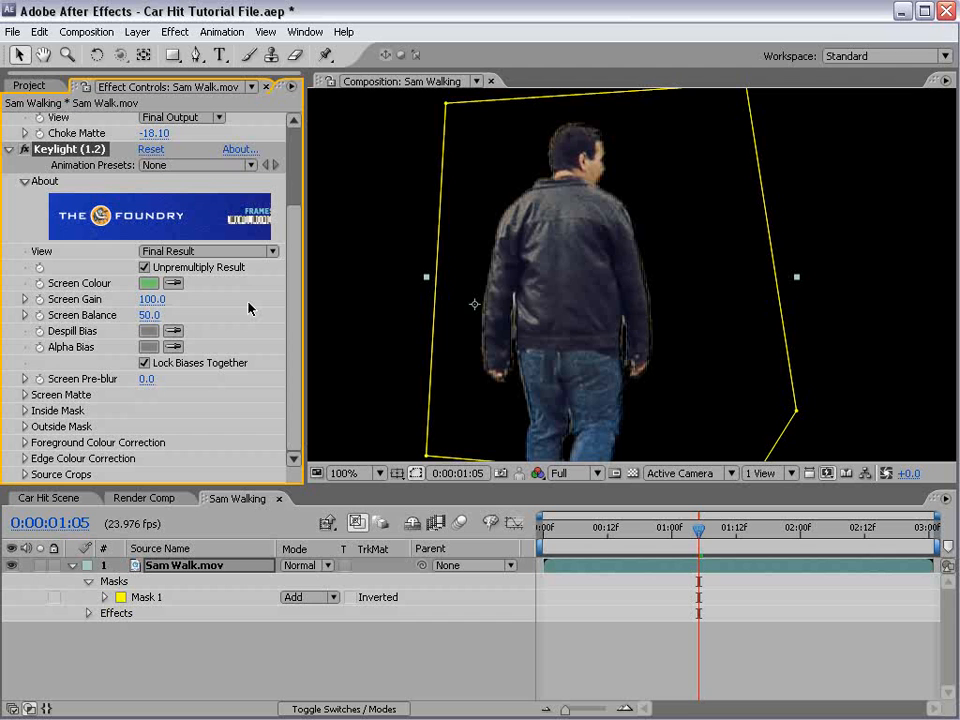
Create a 1280 x 720 gray solid, place it beneath Sam Walk.mov as a backdrop and reselect Sam Walk.mov
left_click(137, 31)
mouse_move(150, 51)
left_click(426, 68)
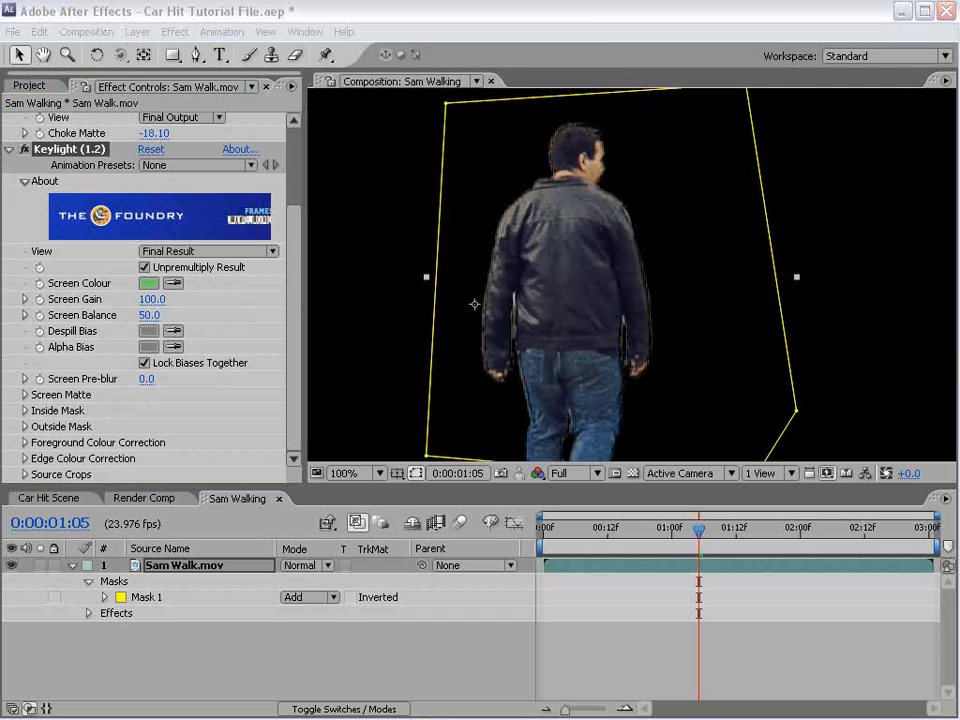
left_click(525, 483)
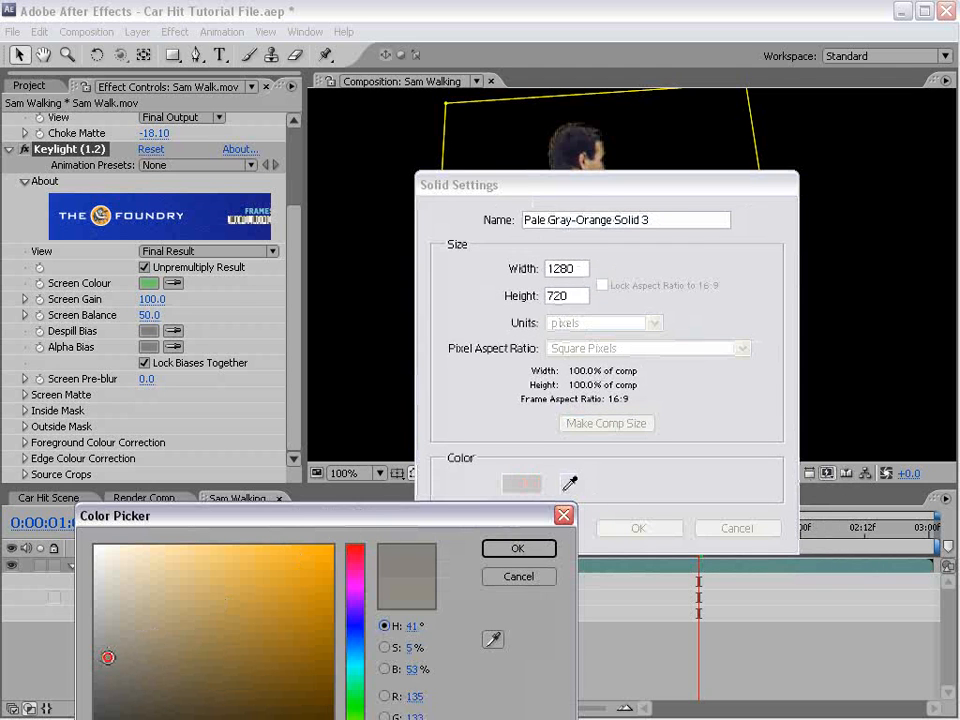
left_click(538, 549)
left_click(636, 528)
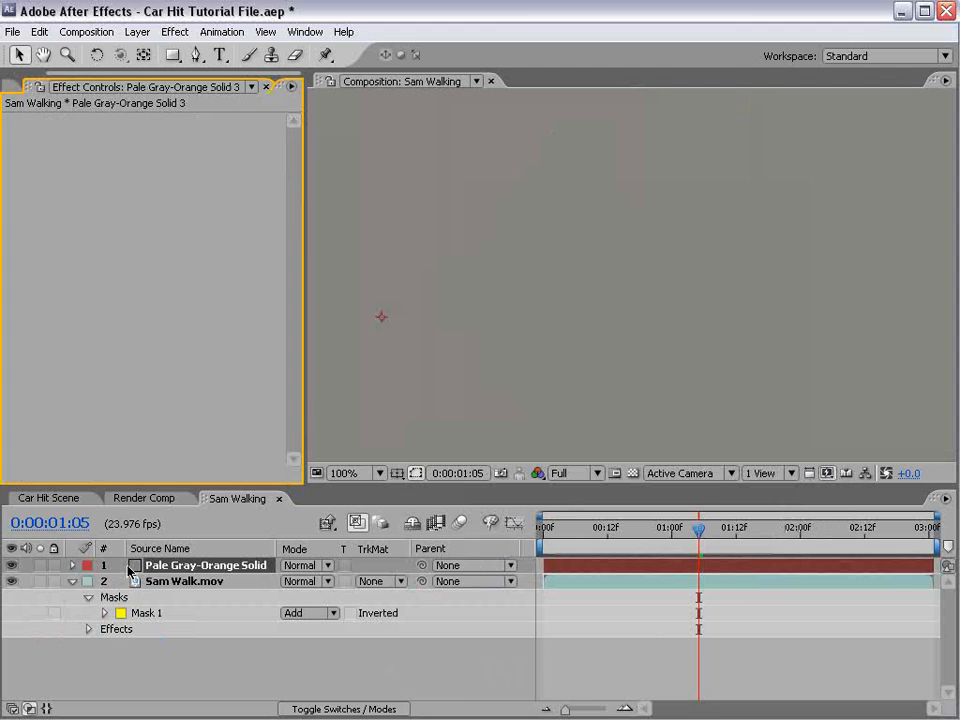
left_click_drag(185, 565, 171, 640)
left_click(205, 566)
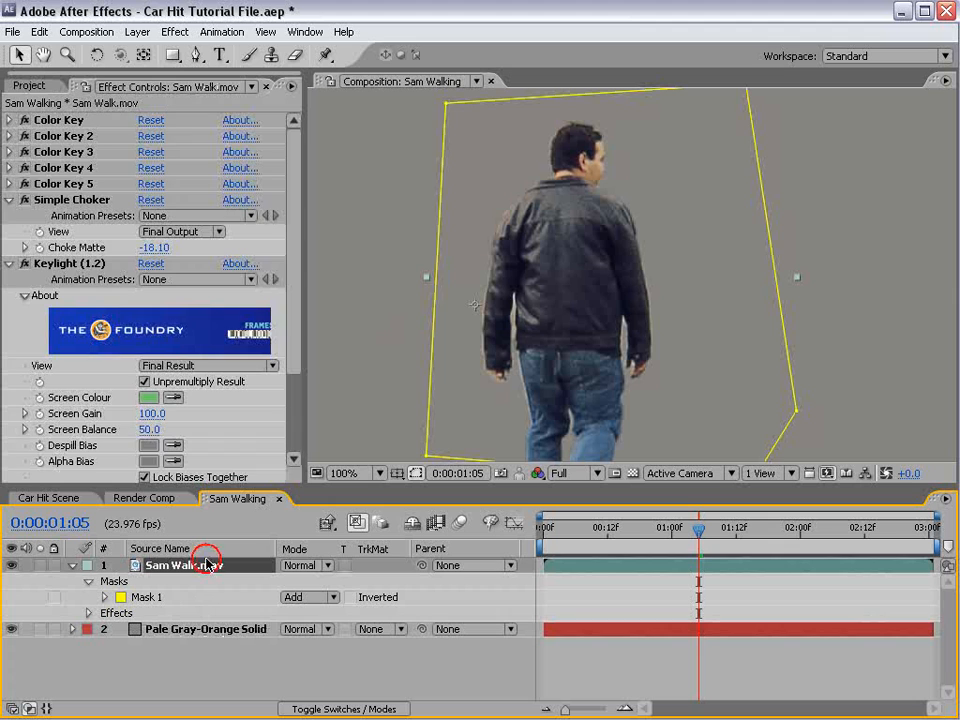
Set Keylight's Screen Gain to 105 on Sam Walk.mov
scroll(283, 345, "down", 3)
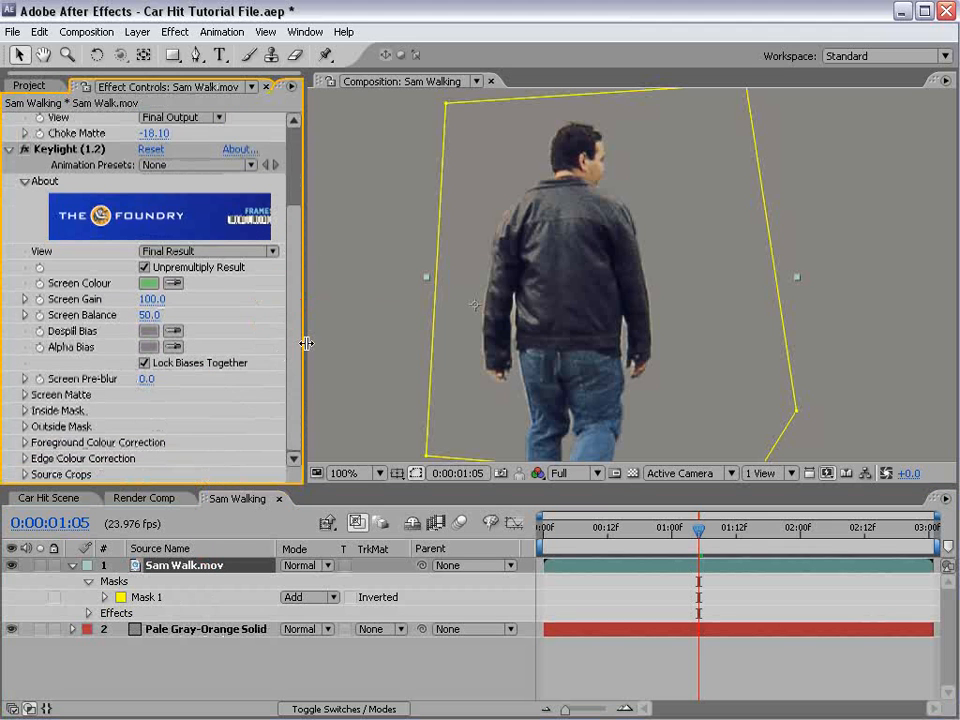
left_click(155, 300)
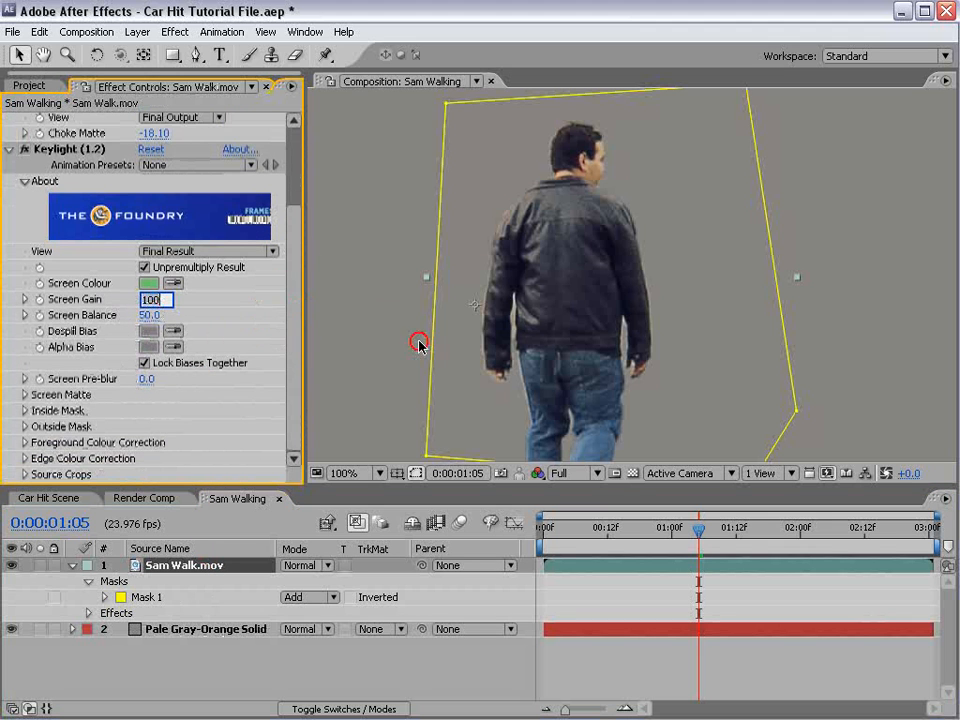
type("105")
key("Return")
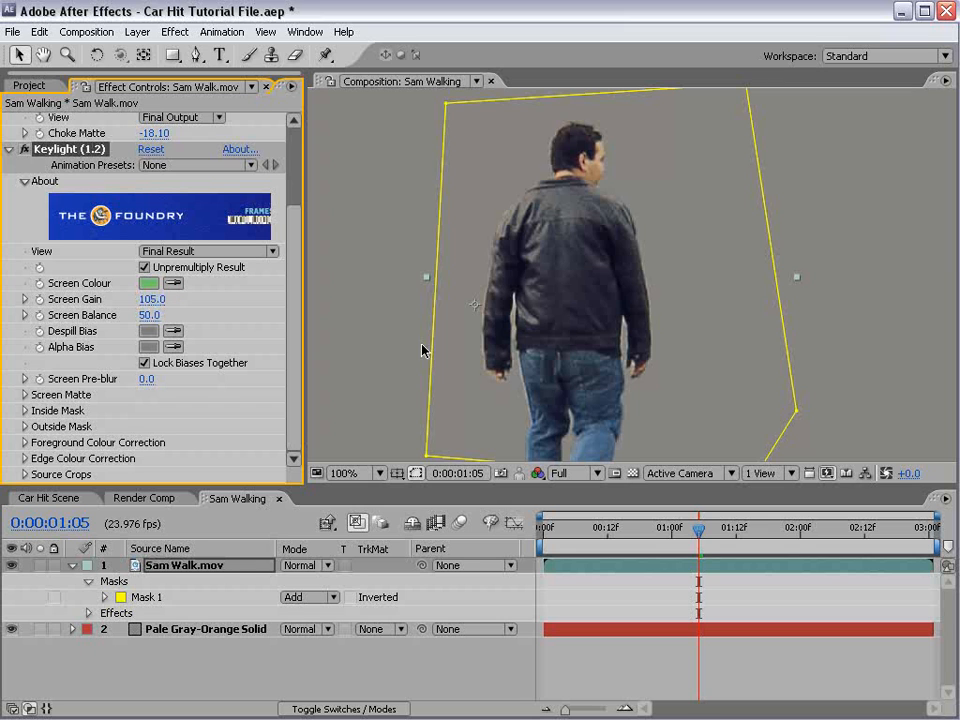
left_click_drag(165, 300, 143, 315)
left_click(149, 299)
type("105")
key("Return")
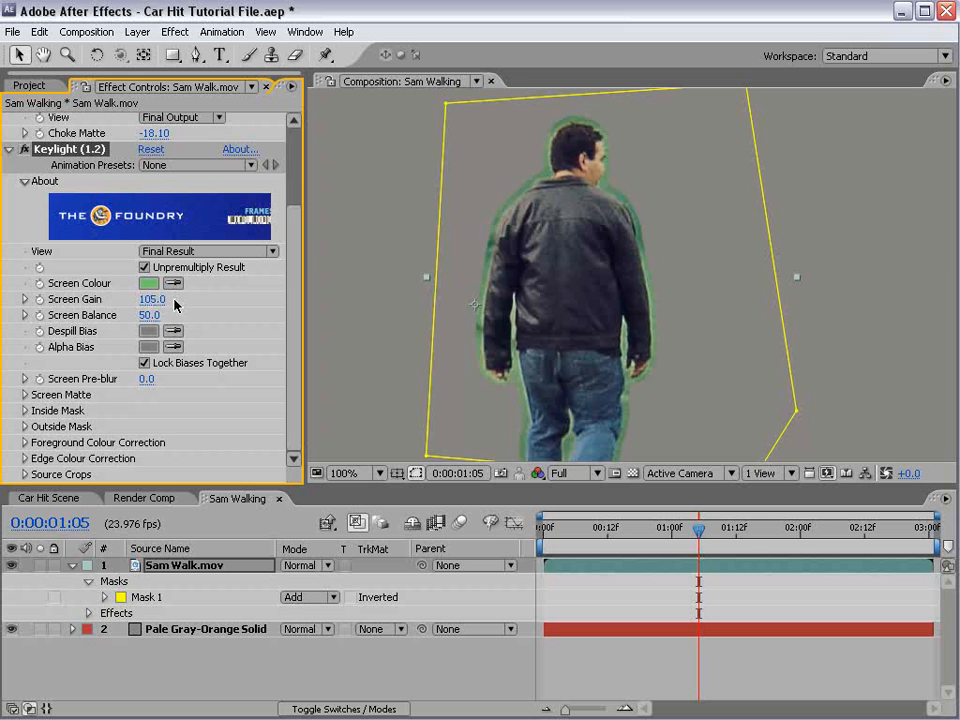
Set Keylight's Screen Pre-blur to 0.75 and tighten its Screen Matte with Clip Black 27 and Clip White 78
left_click(25, 396)
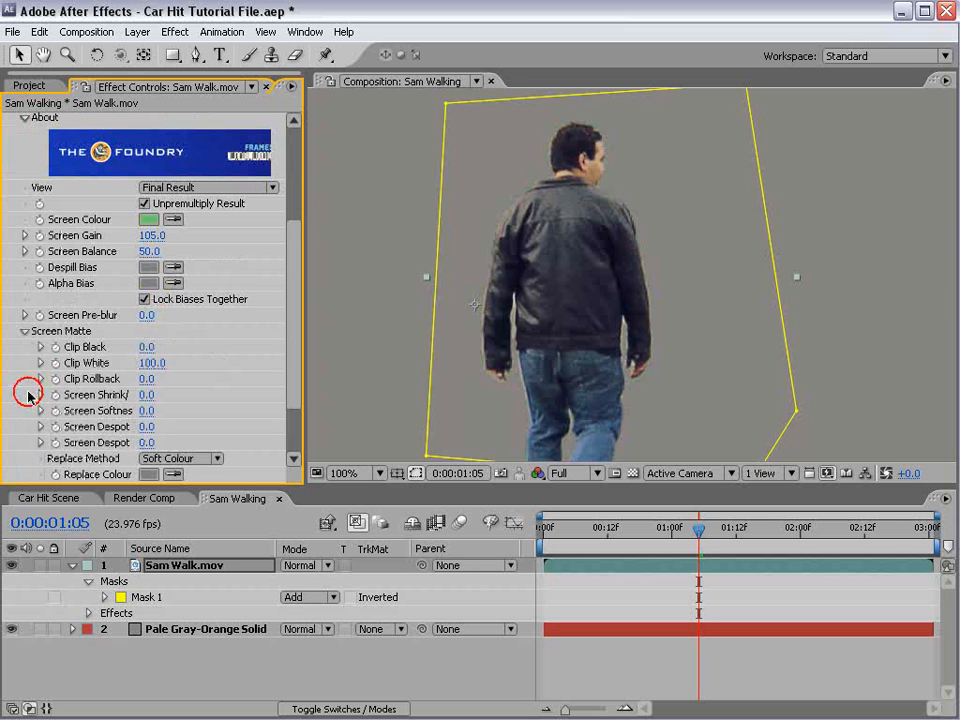
left_click(147, 315)
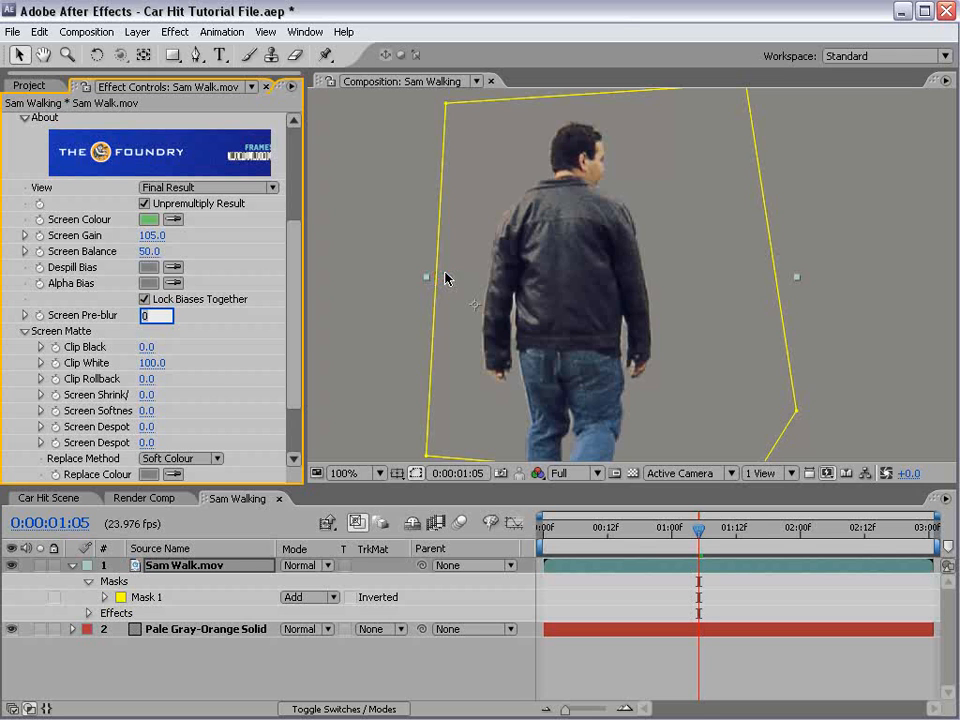
type(".75")
key("Return")
left_click_drag(150, 363, 133, 369)
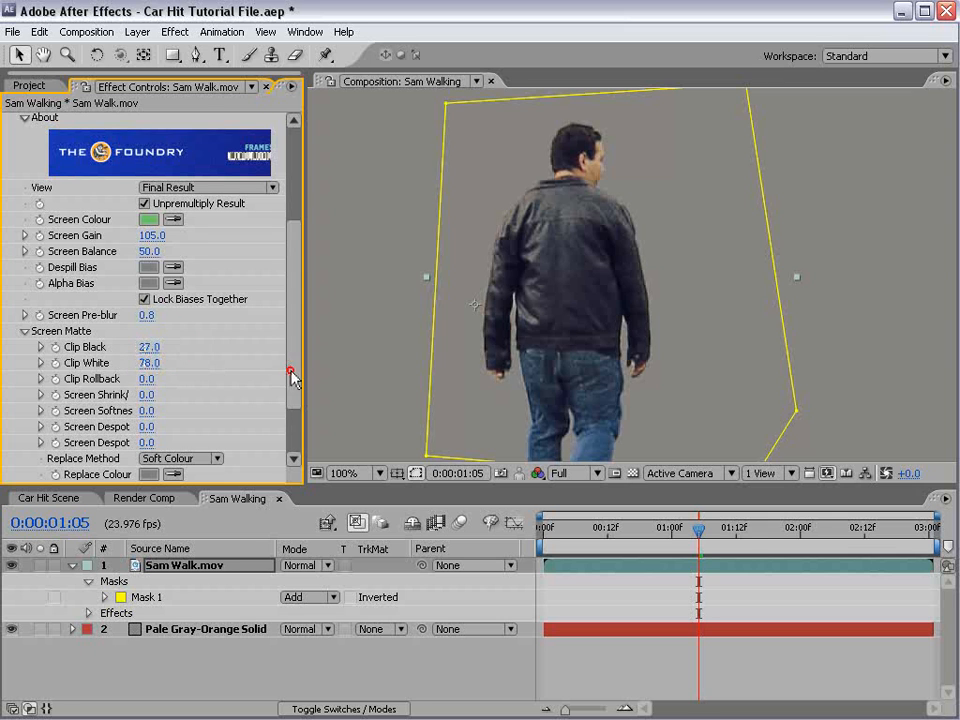
Compare Keylight's Hard Colour and Source replace methods and set Replace Method to Hard Colour
scroll(236, 418, "down", 2)
left_click(178, 407)
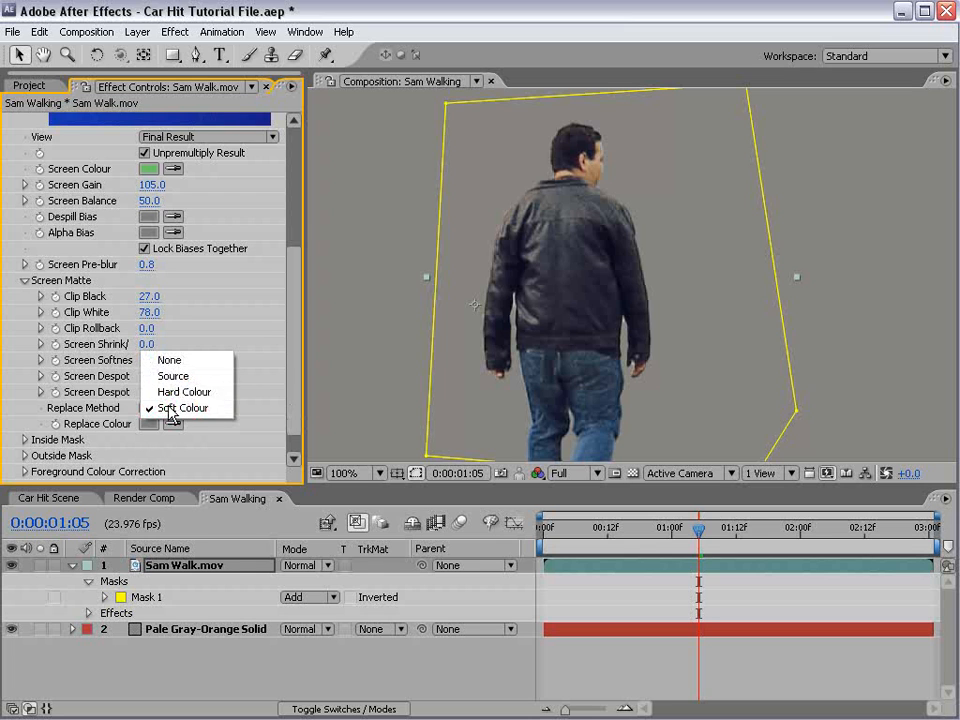
left_click(190, 392)
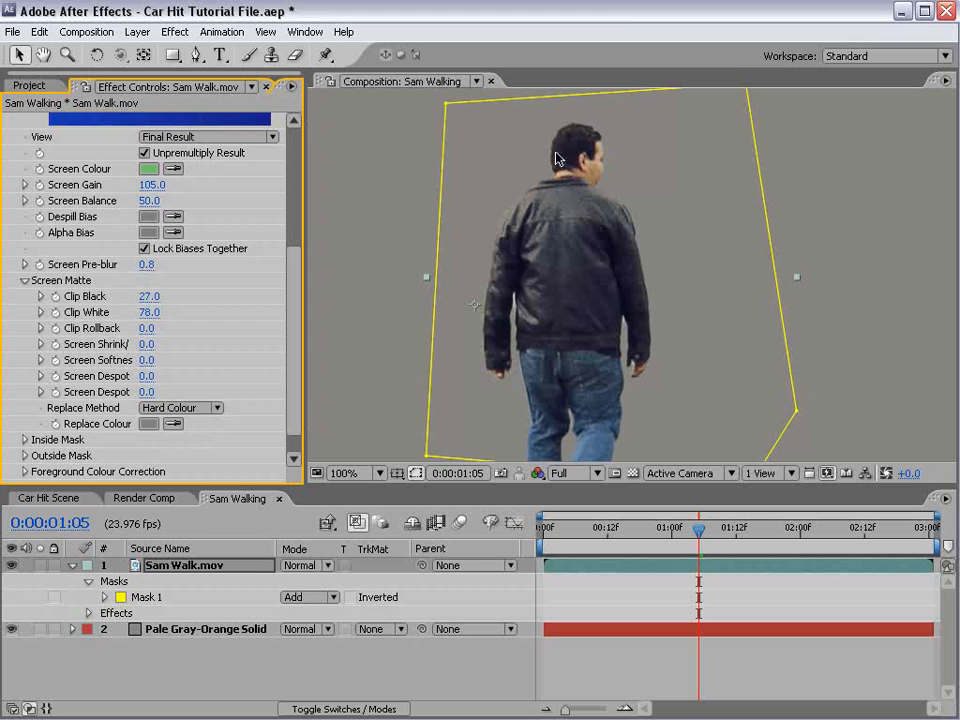
left_click(173, 410)
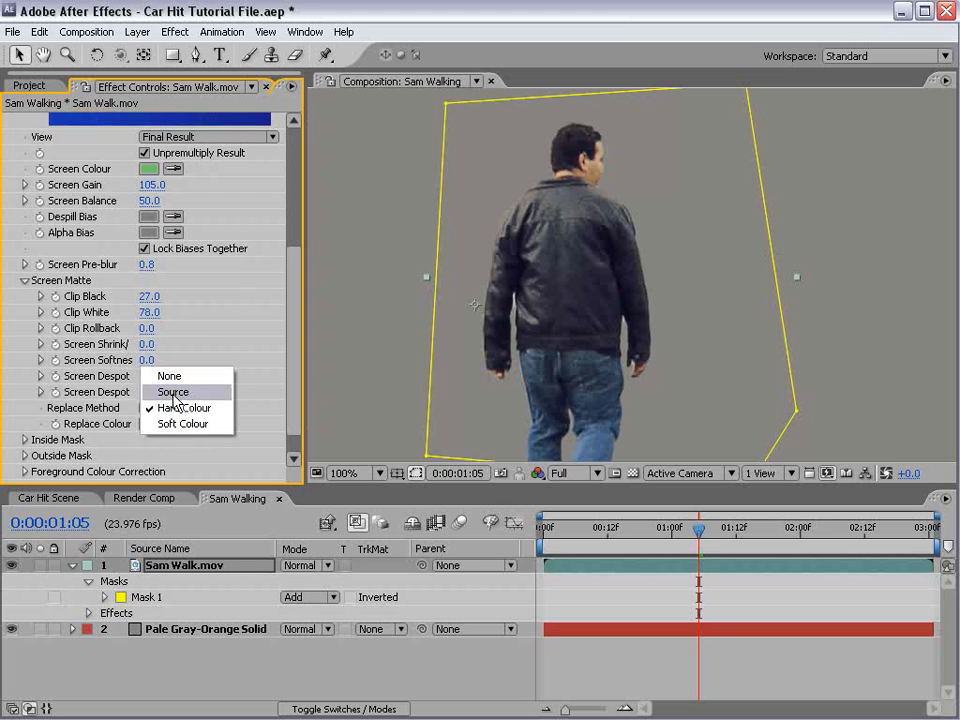
left_click(175, 392)
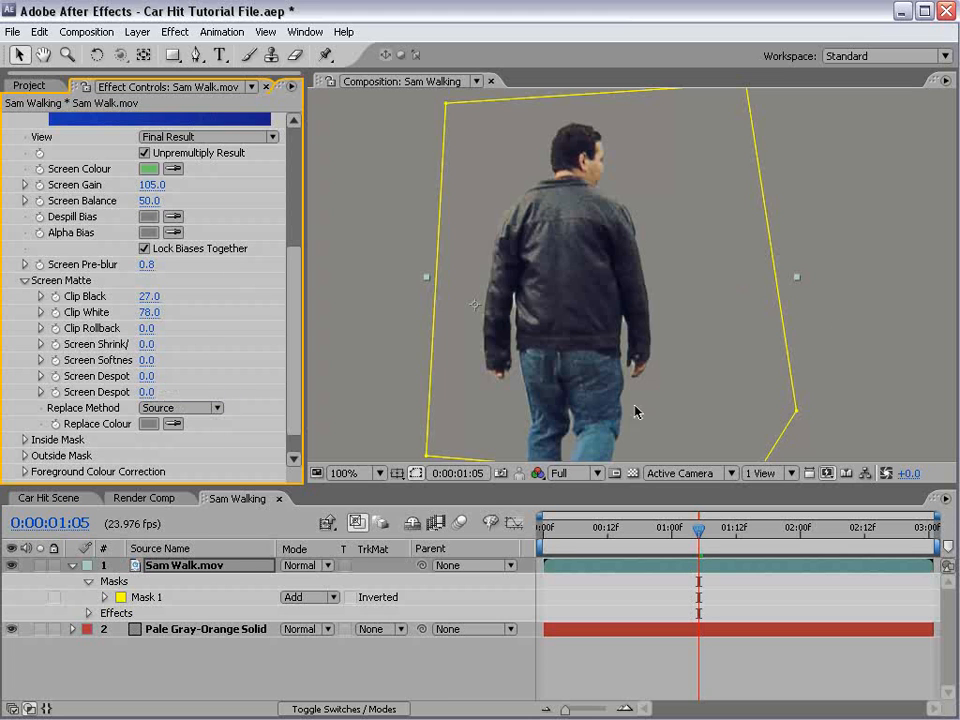
left_click(216, 408)
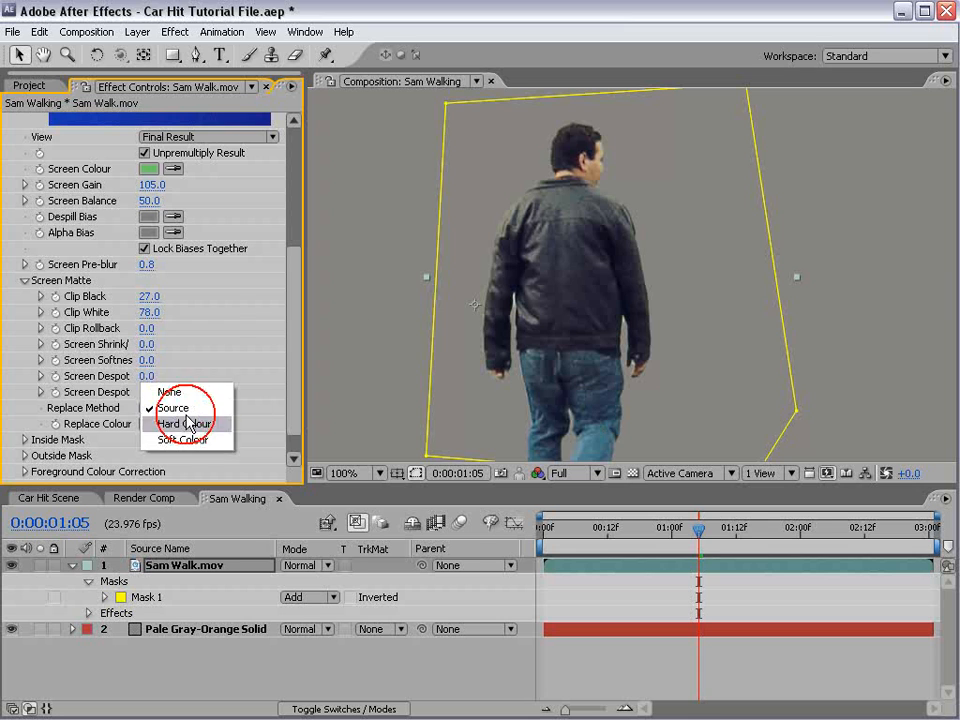
left_click(168, 424)
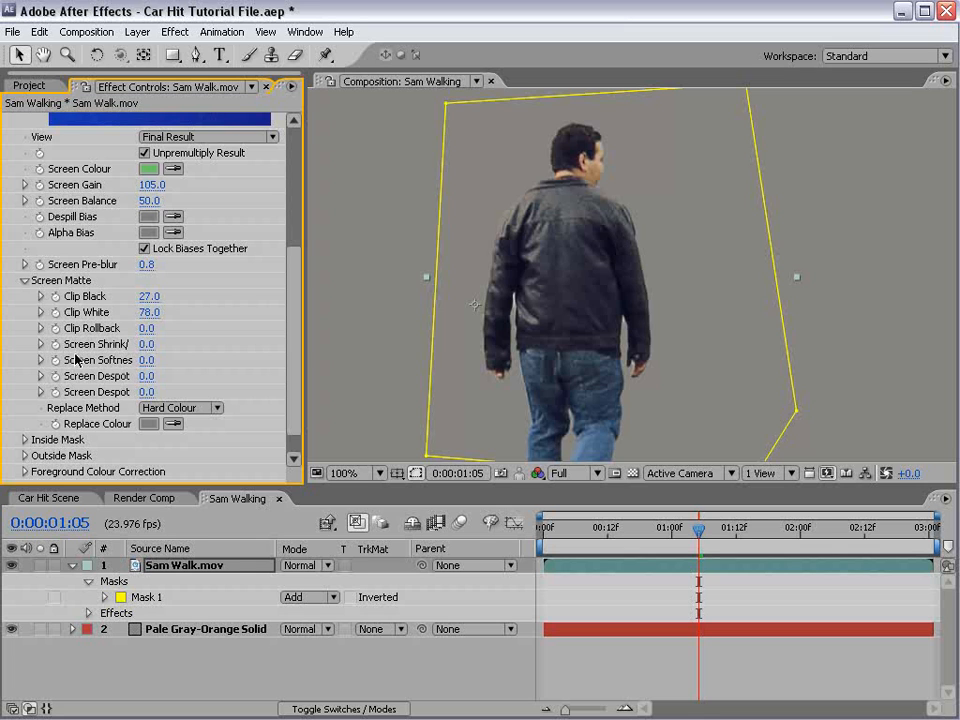
Try a stronger Screen Shrink/Grow in Keylight's Screen Matte and set it to -0.25
left_click(145, 344)
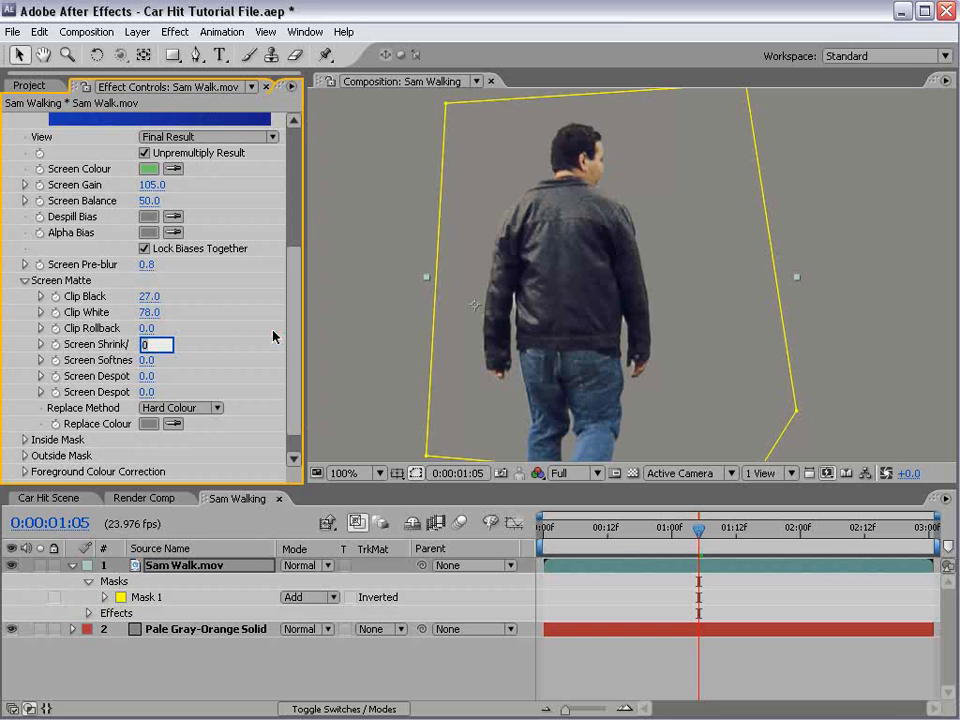
type("-.25")
key("Return")
left_click_drag(149, 345, 118, 361)
left_click(142, 344)
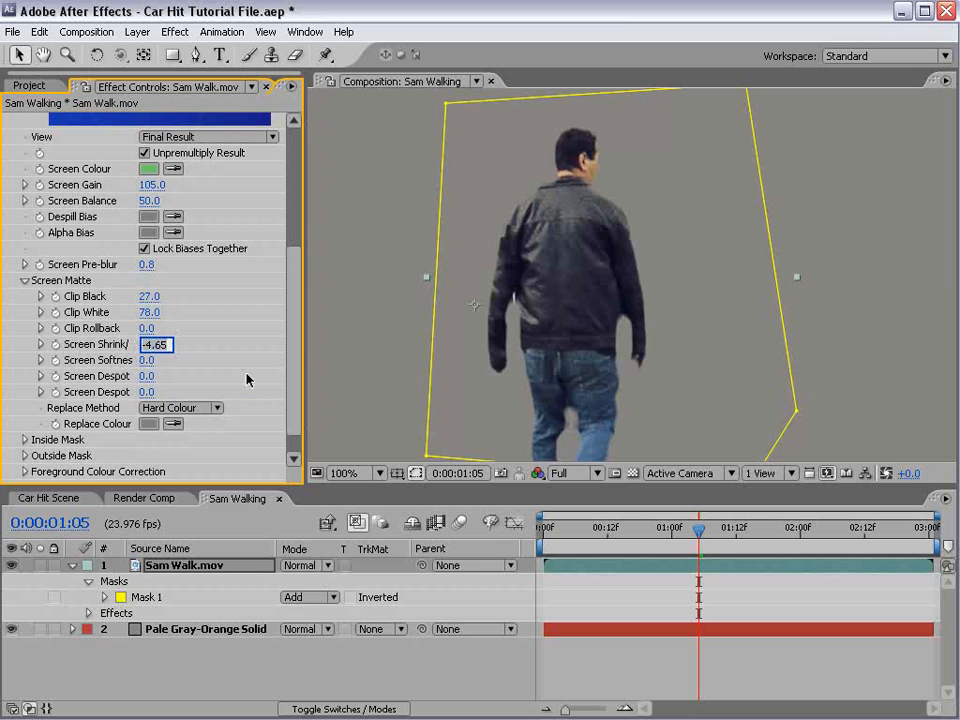
type("-.2")
key("Return")
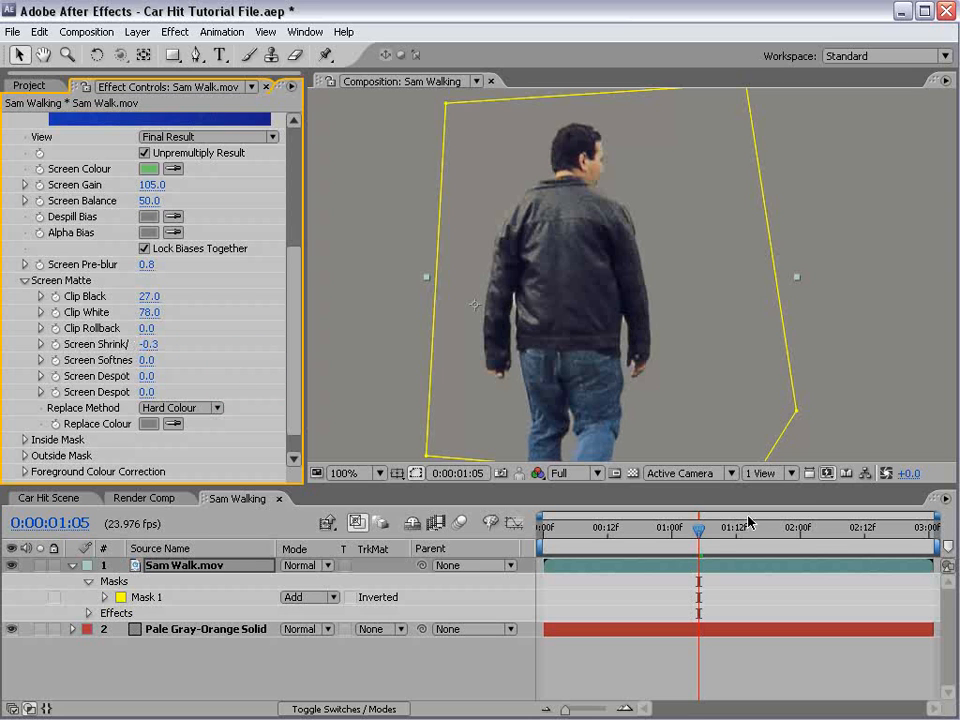
Check the key around 0:00:00:23 and collapse the Simple Choker and Keylight settings
left_click_drag(737, 527, 666, 533)
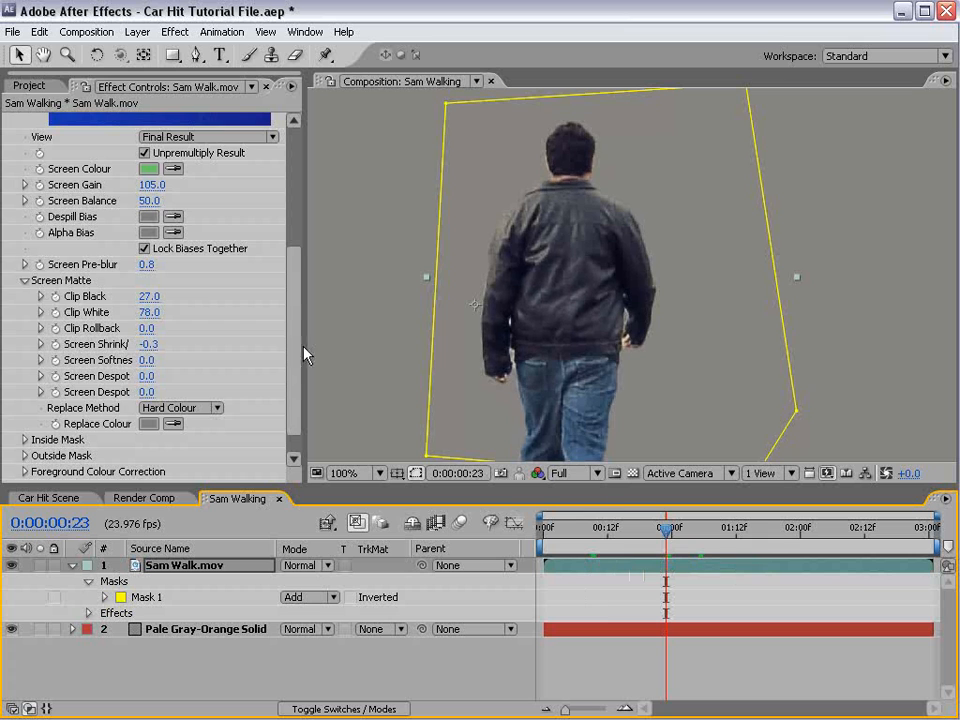
left_click_drag(294, 350, 294, 228)
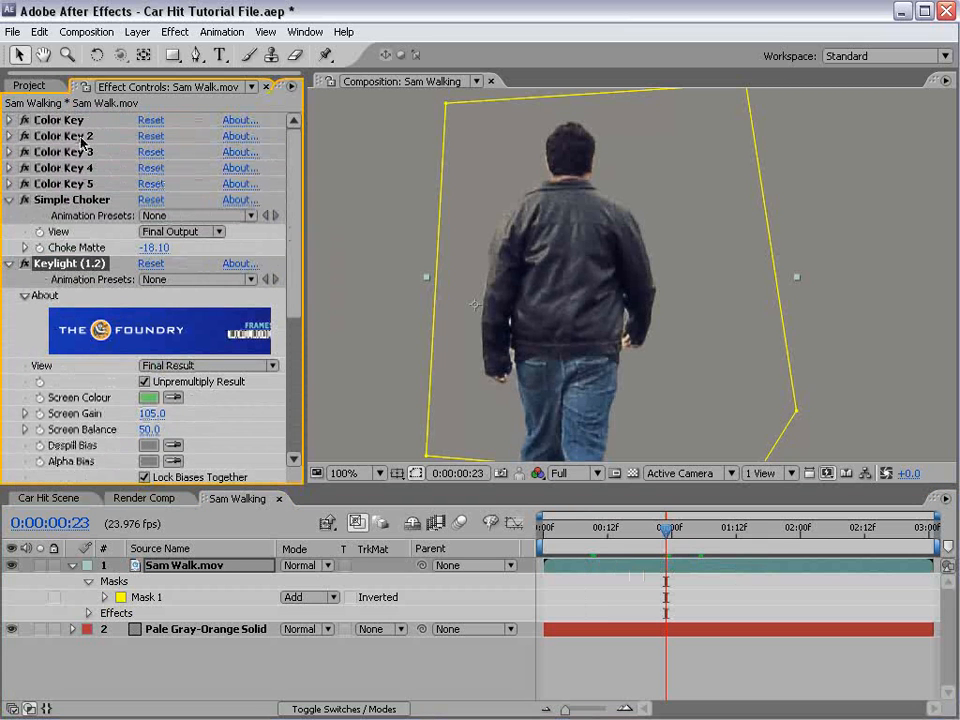
left_click(9, 199)
left_click(9, 215)
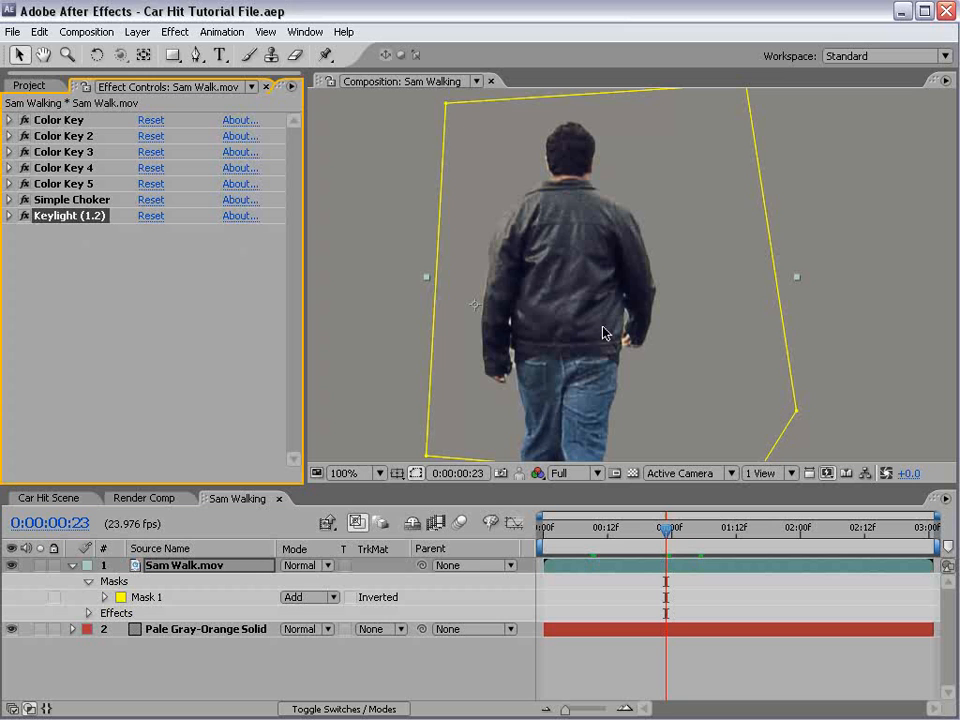
left_click_drag(672, 530, 692, 541)
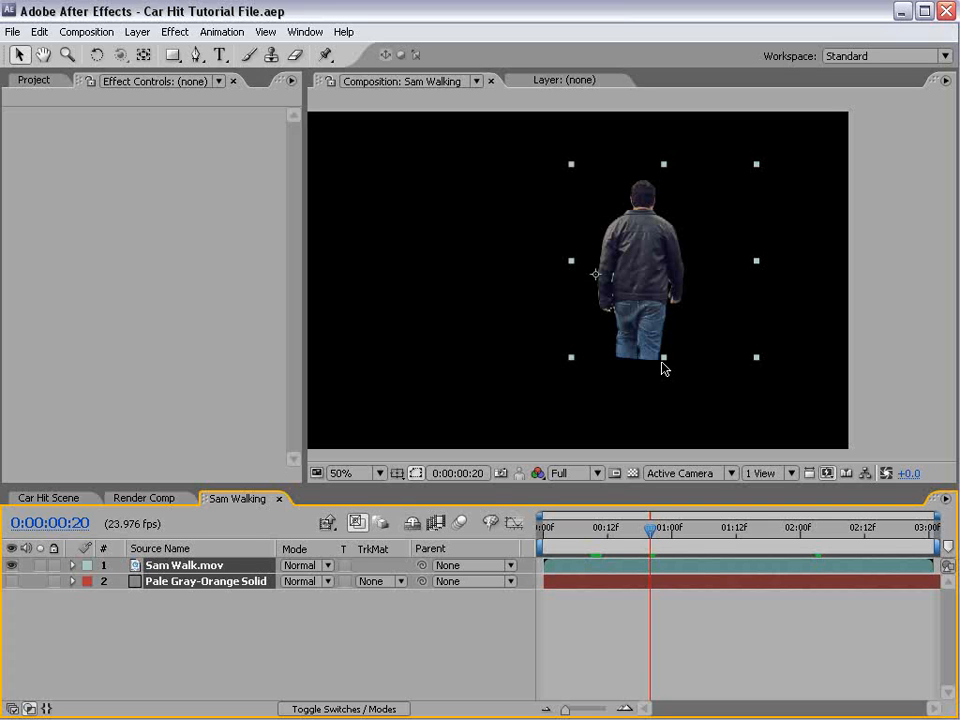
Trim the start of the Sam Walking layer in Render Comp to 0:00:04:19 and of both layers inside Sam Walking to 0:00:00:10
left_click(150, 498)
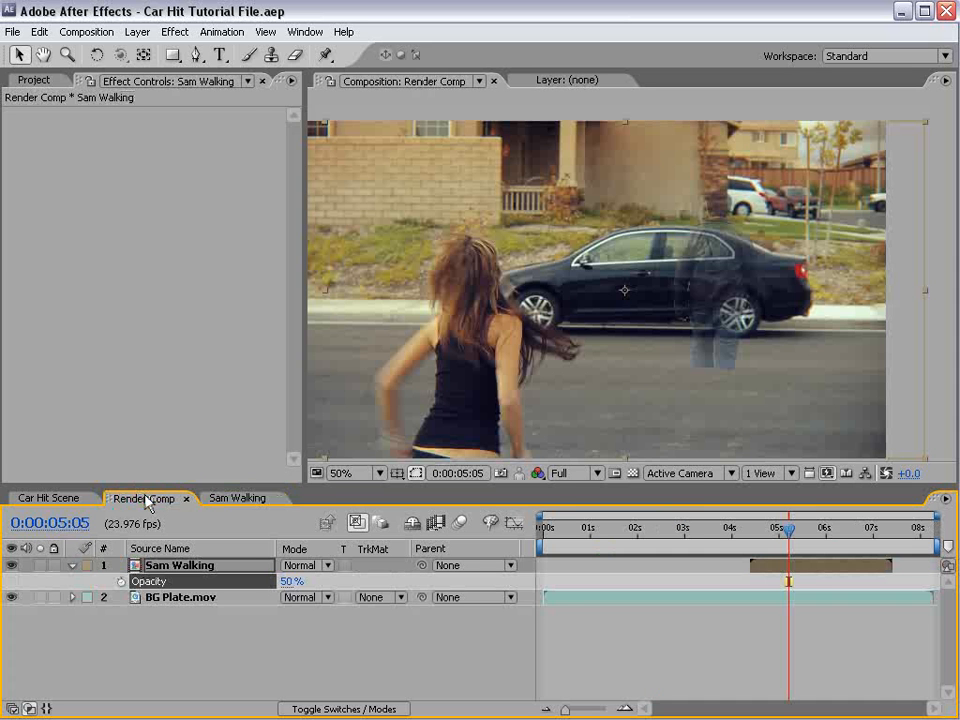
left_click_drag(790, 533, 761, 570)
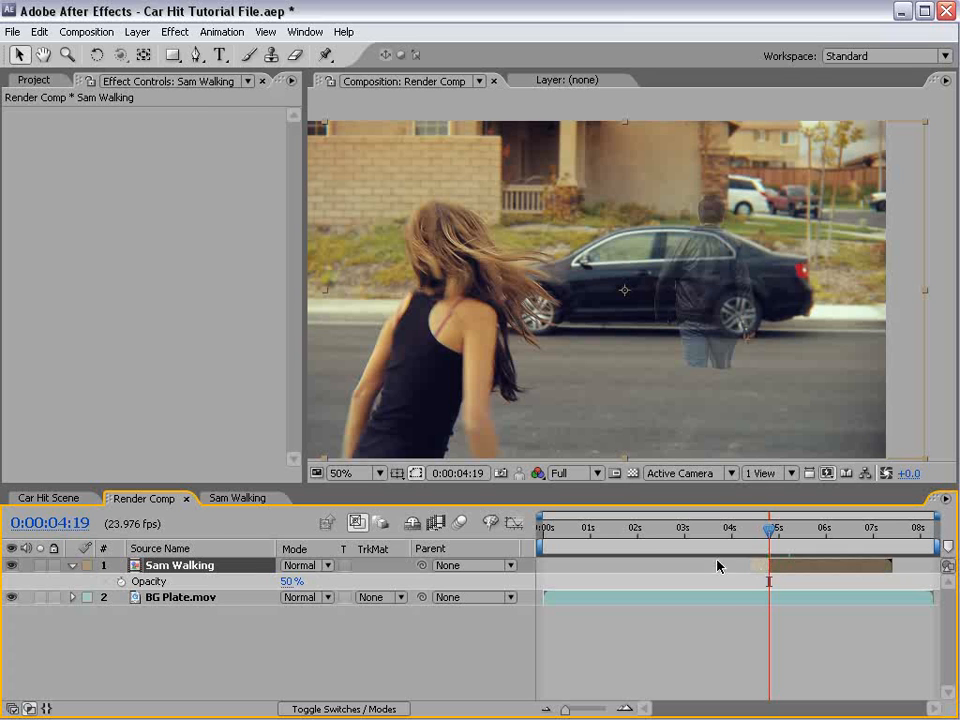
left_click(230, 498)
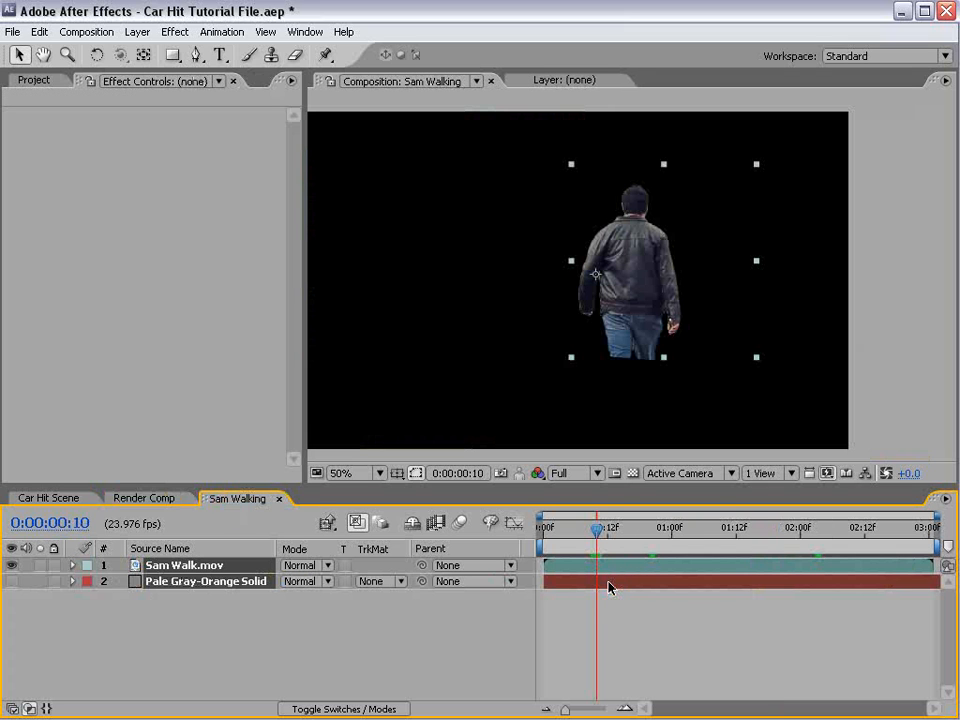
key("alt+bracketleft")
mouse_move(604, 583)
left_mouse_down()
mouse_move(561, 574)
mouse_move(589, 581)
left_mouse_up()
Go to 0:00:06:13 in Render Comp and trim the ends of both layers in the Sam Walking composition to 0:00:02:04
left_click(143, 498)
left_click_drag(780, 540, 853, 540)
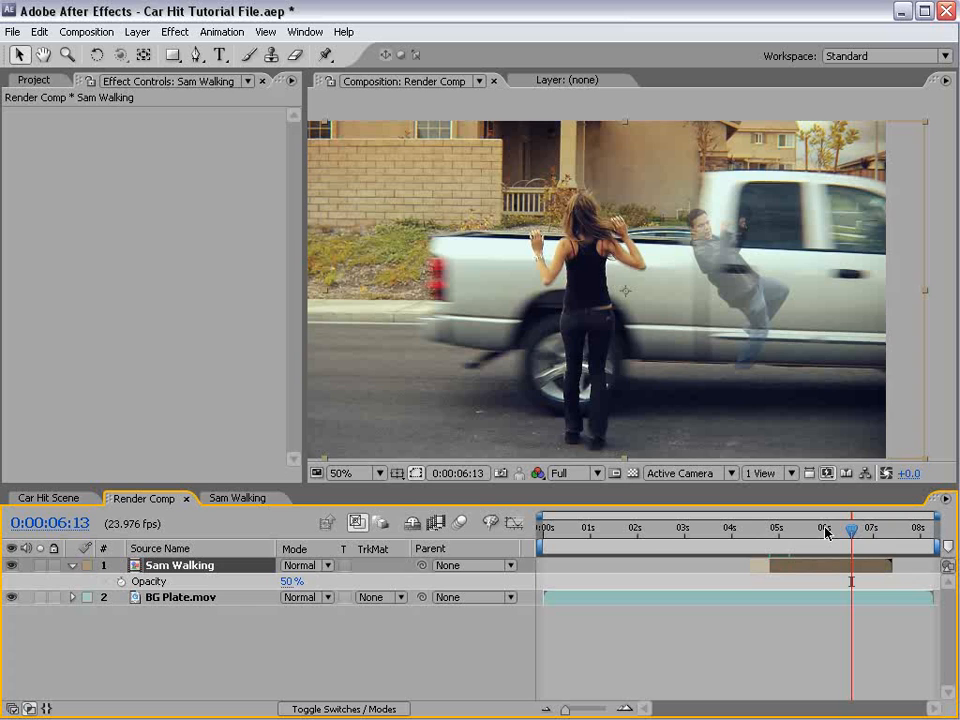
left_click(265, 498)
left_click(828, 585)
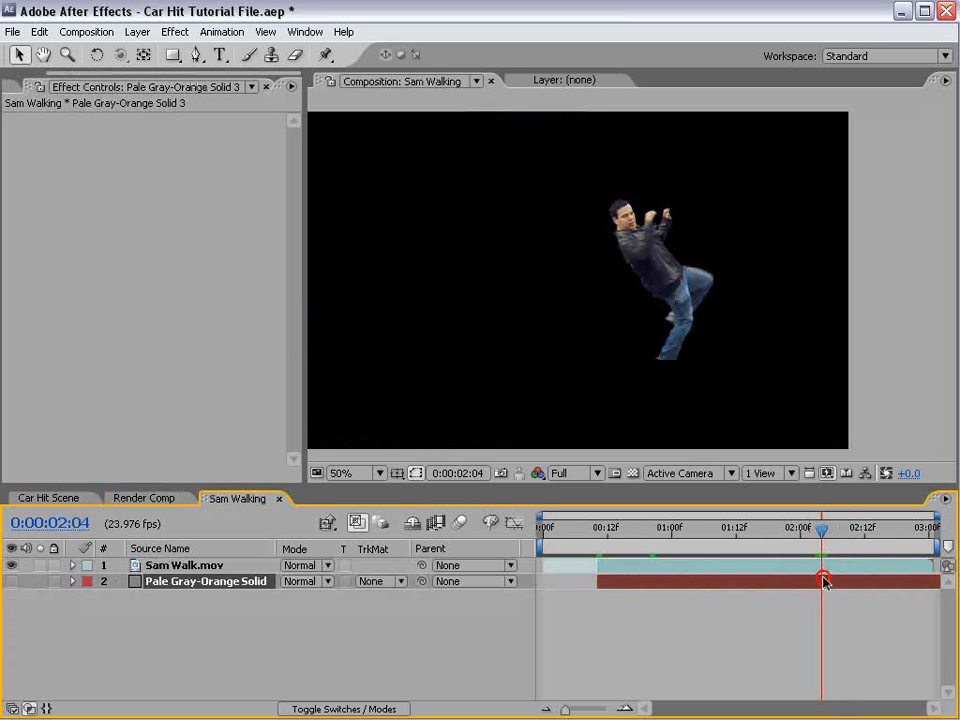
key("alt+bracketright")
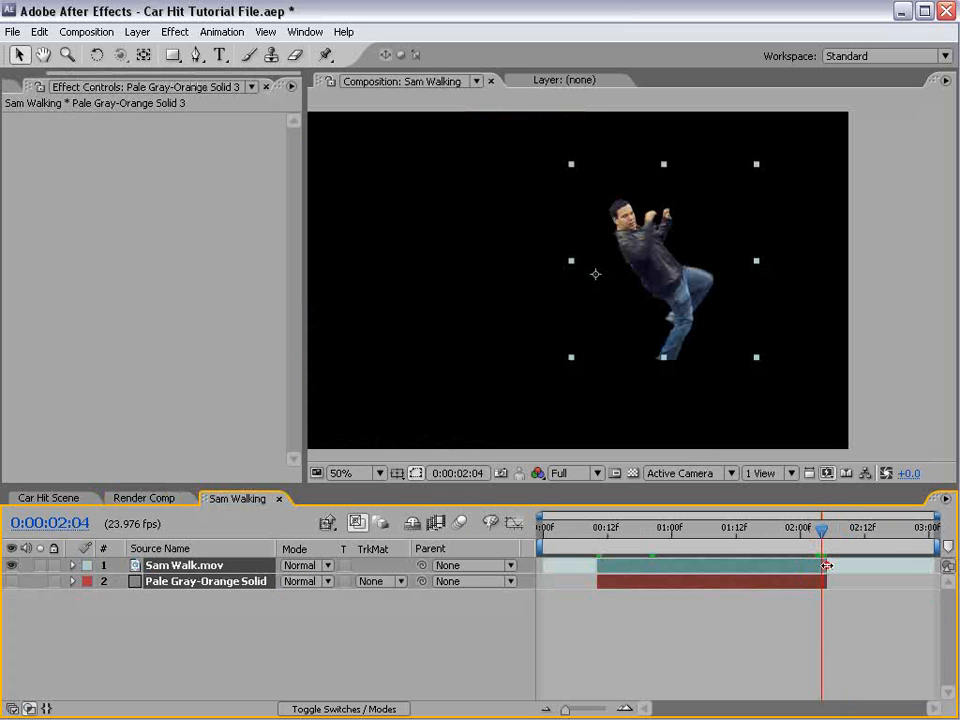
mouse_move(827, 565)
left_mouse_down()
mouse_move(938, 570)
mouse_move(826, 585)
left_mouse_up()
left_click(826, 624)
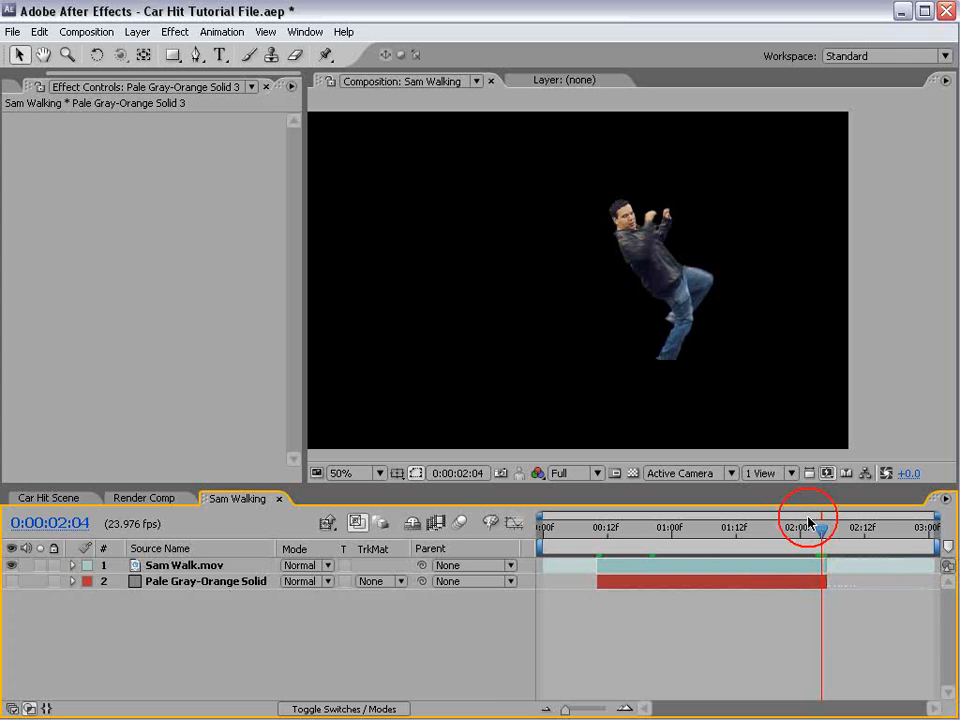
Move the Sam Walking composition to 0:00:01:01 and rename the Sam Walk.mov layer as Top Part
mouse_move(808, 522)
left_mouse_down()
mouse_move(904, 557)
mouse_move(811, 545)
left_mouse_up()
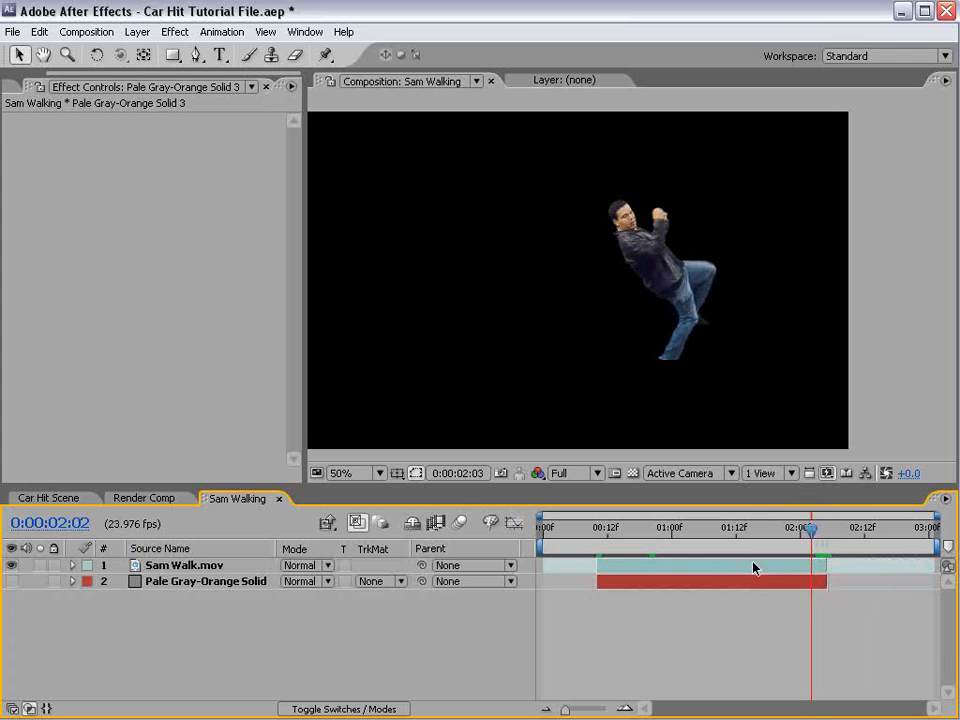
left_click_drag(754, 568, 671, 556)
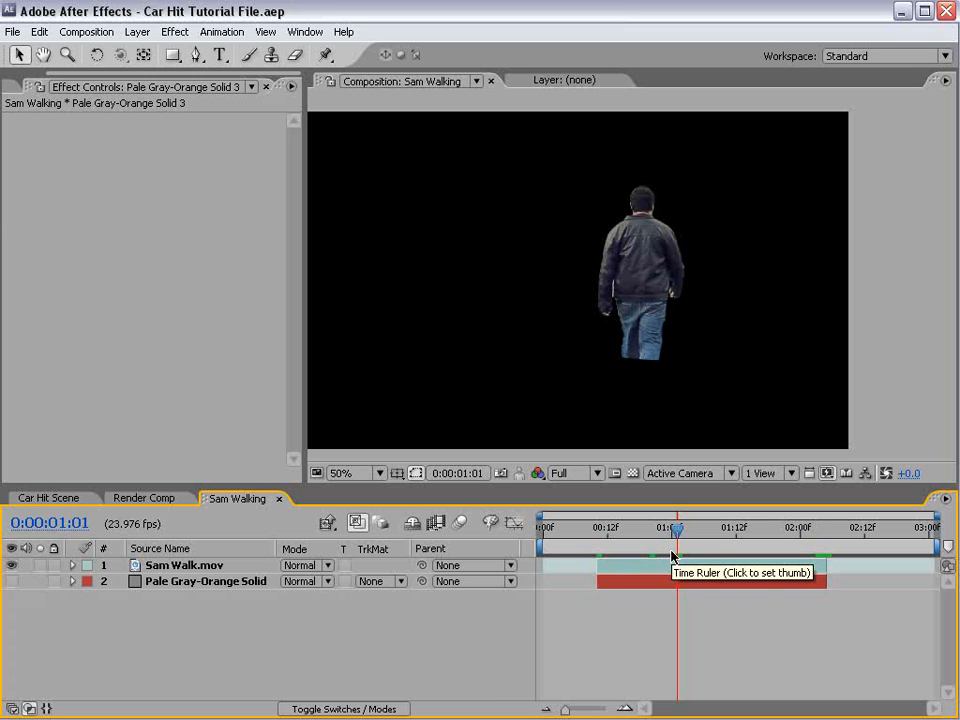
left_click(184, 566)
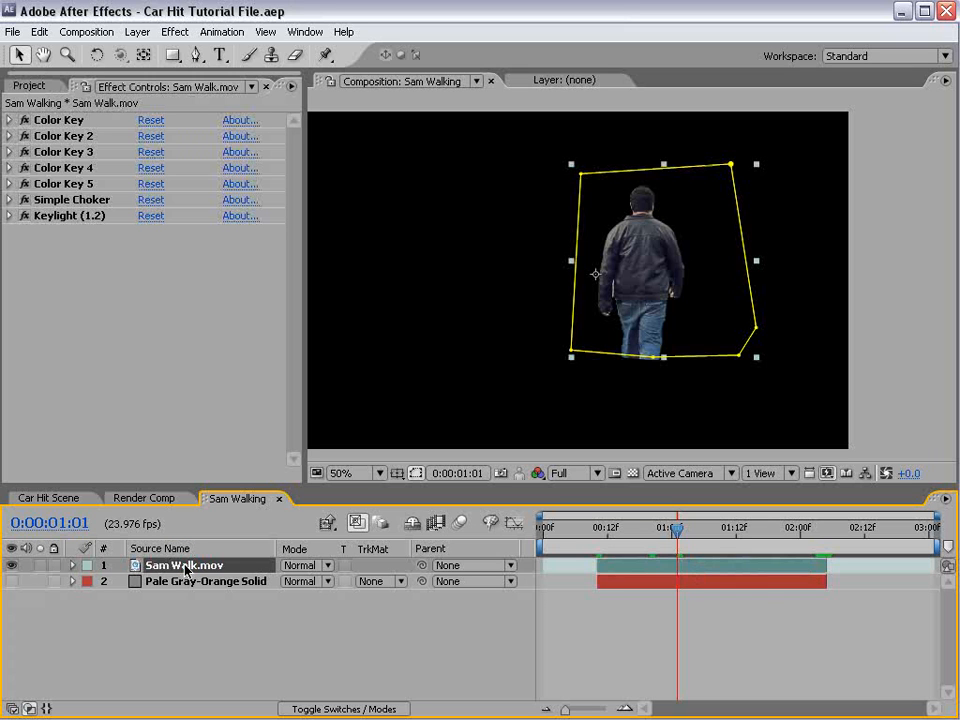
key("Return")
type("Top part of Sam")
type("Top")
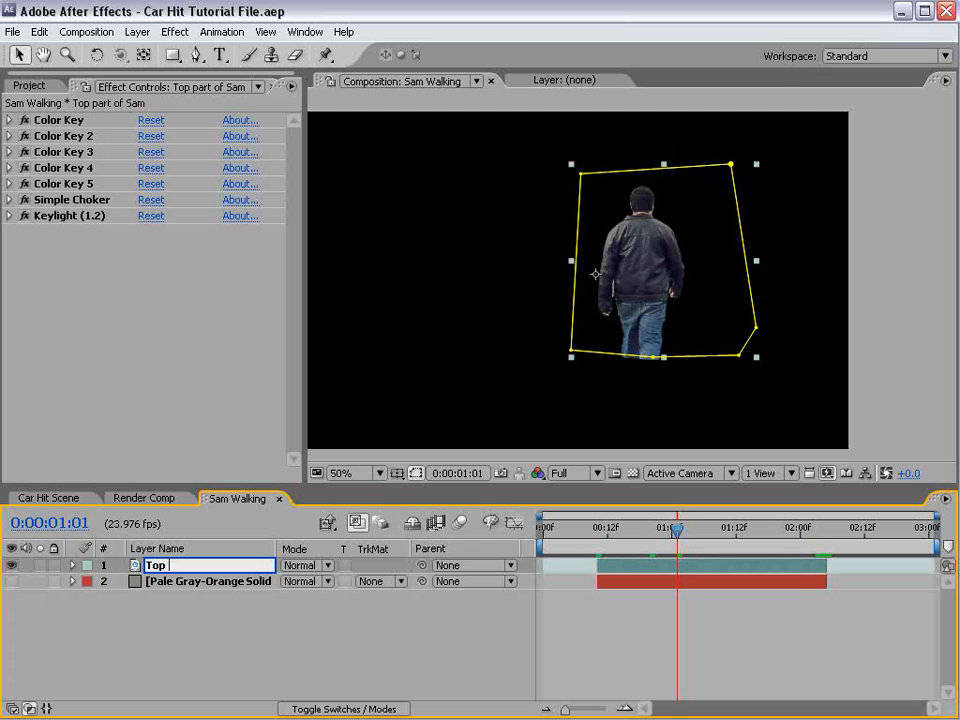
type(" Part")
key("Return")
Duplicate the Top Part layer and hide the original beneath the copy
left_click(167, 581)
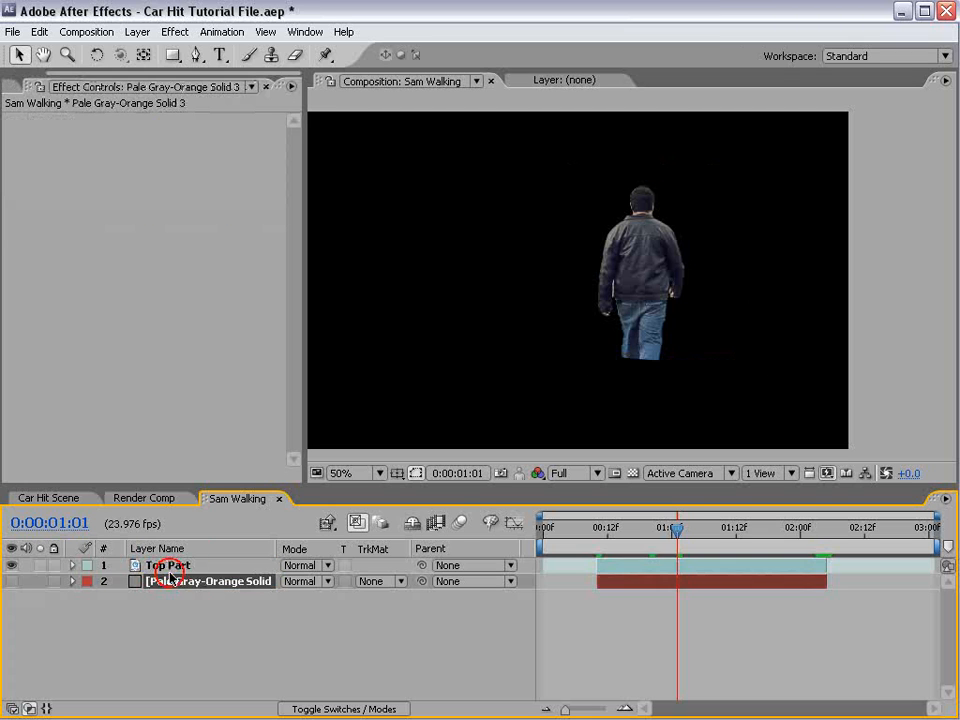
left_click(177, 566)
key("ctrl+d")
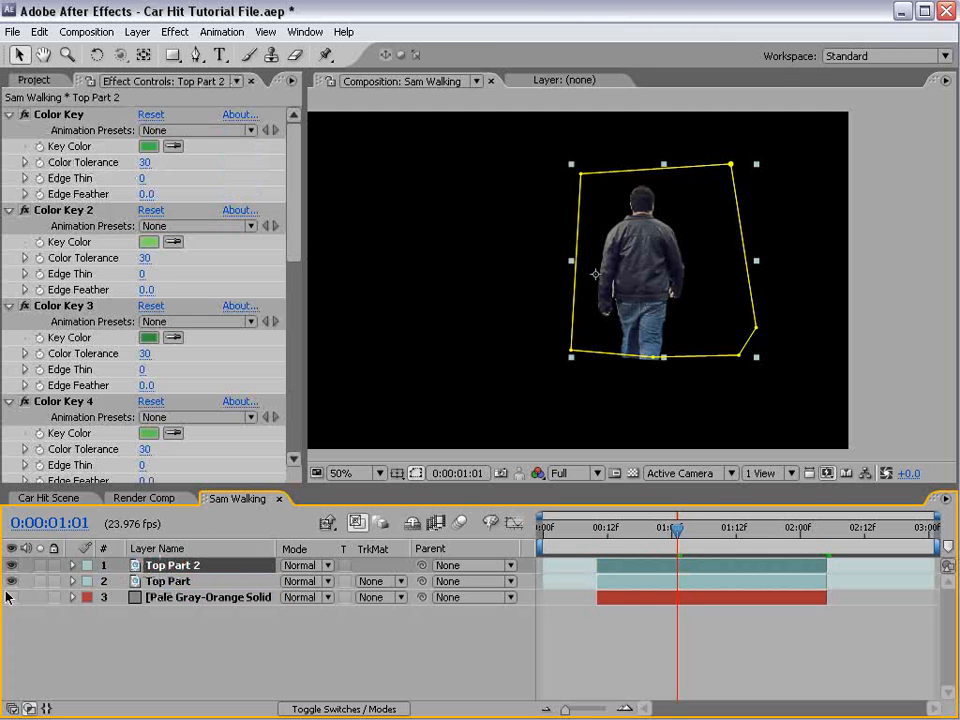
left_click(233, 650)
Rename the duplicated layer as Feet and deselect it
left_click(170, 566)
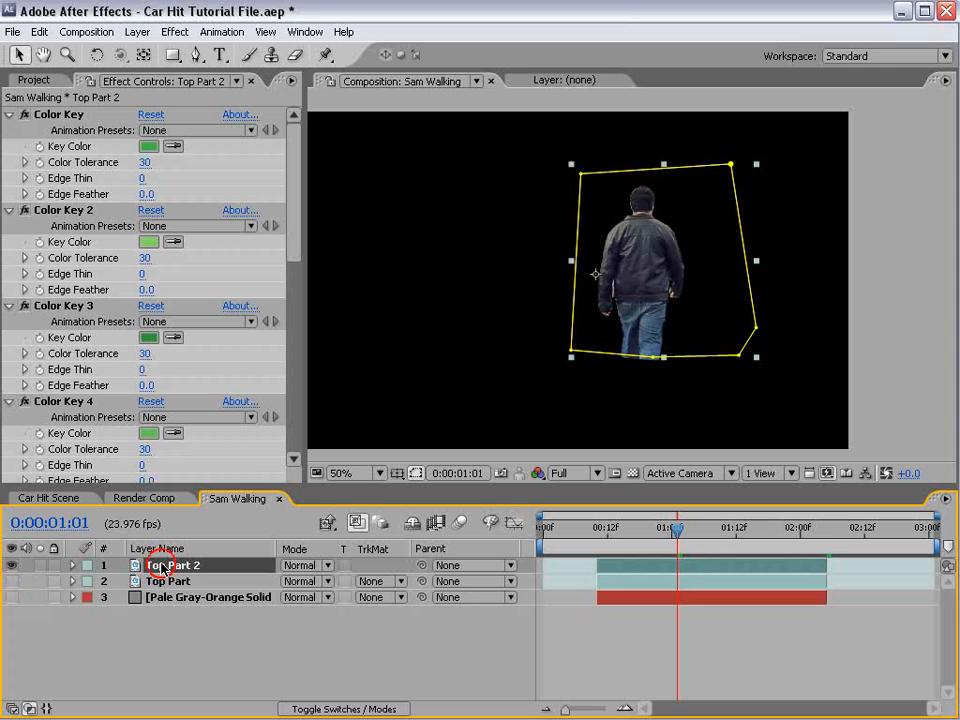
key("Return")
type("Feet")
left_click(186, 649)
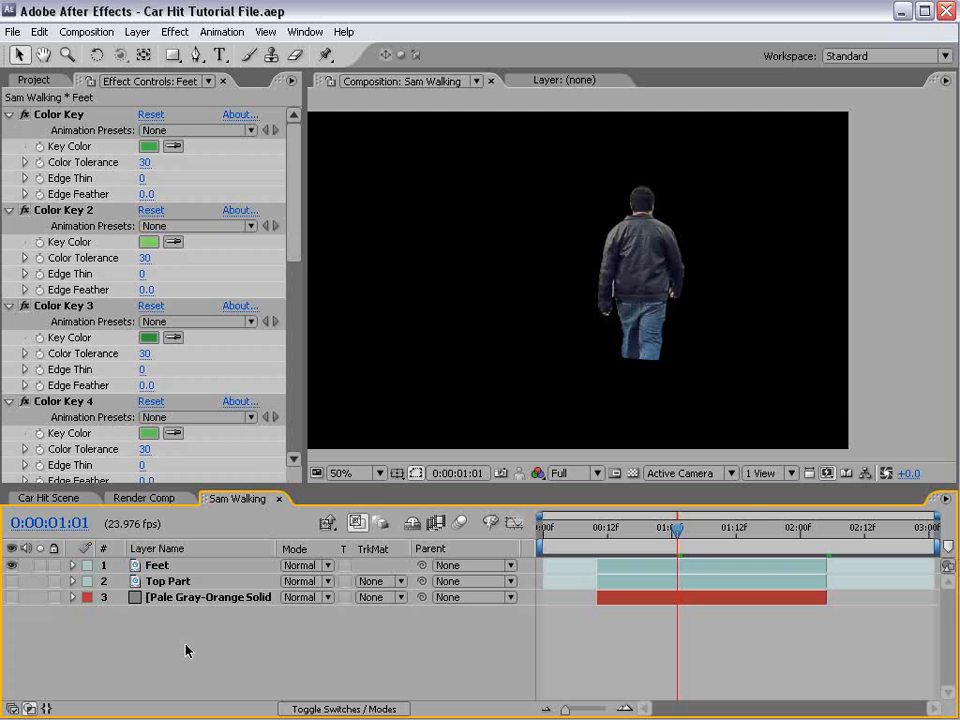
Delete Mask 1 from the Feet layer and duplicate the unmasked layer
left_click(168, 567)
key("m")
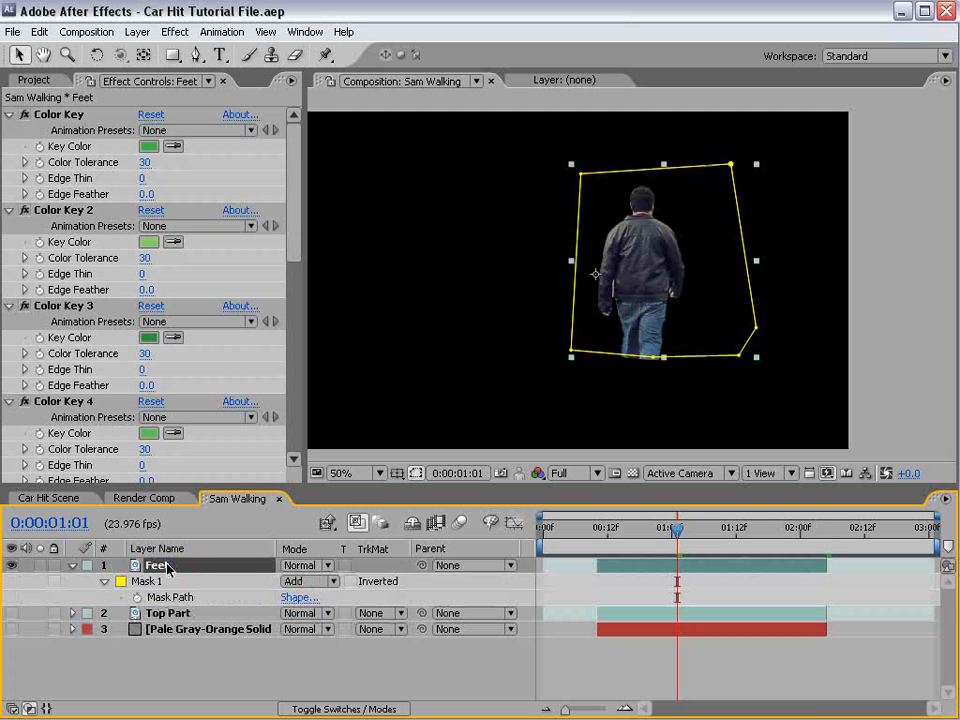
left_click(153, 584)
key("Delete")
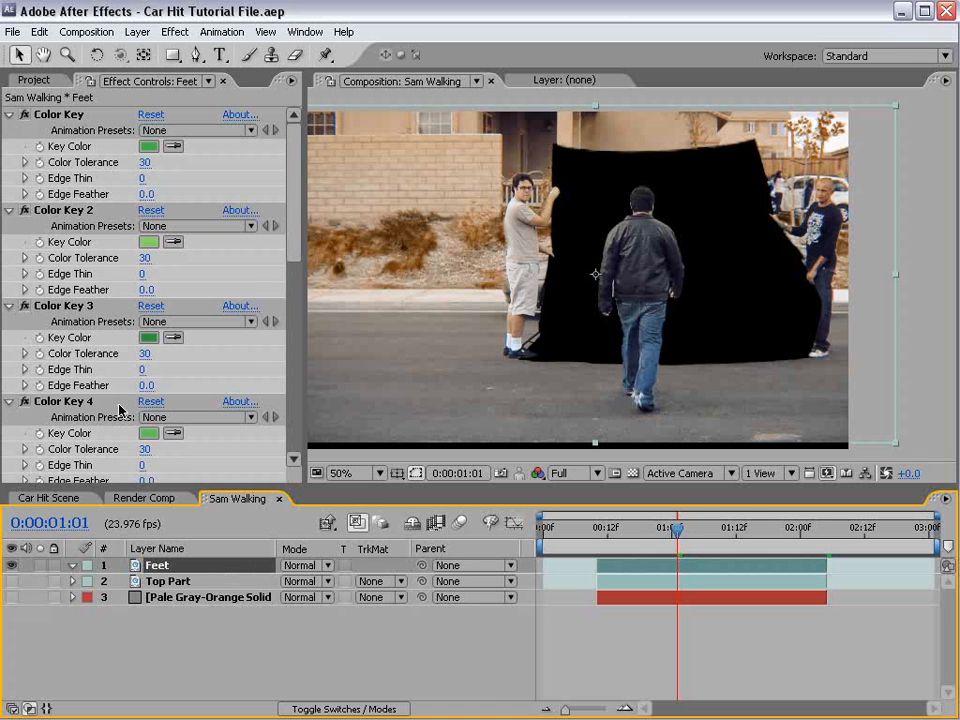
left_click(39, 32)
left_click(76, 195)
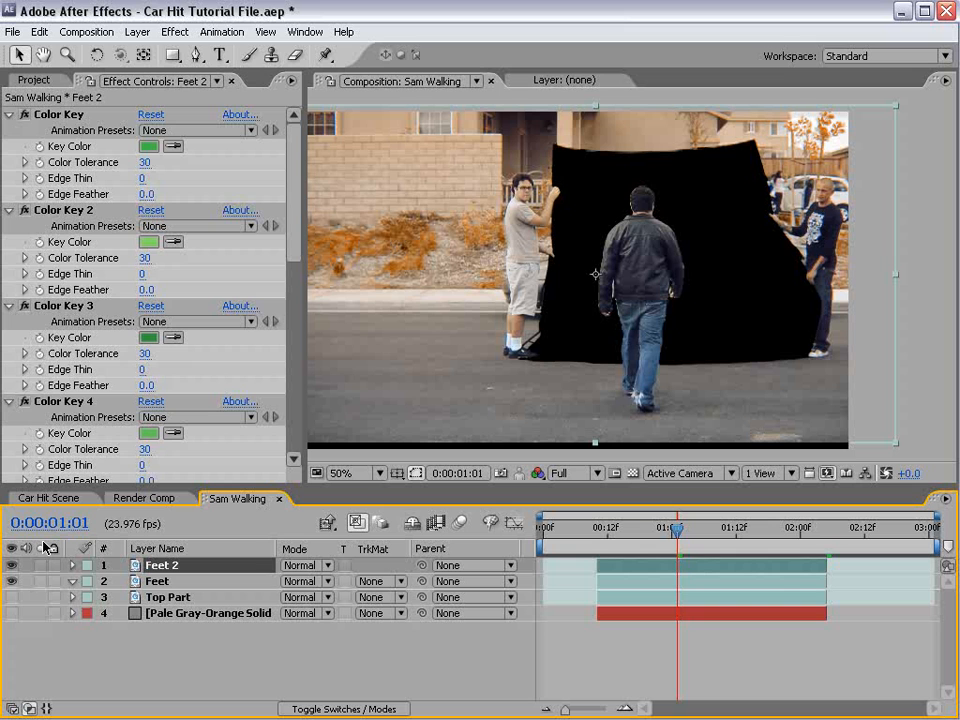
Set the Sam Walking work area to run from 0:00:00:10 to 0:00:02:04
left_click_drag(748, 538, 602, 544)
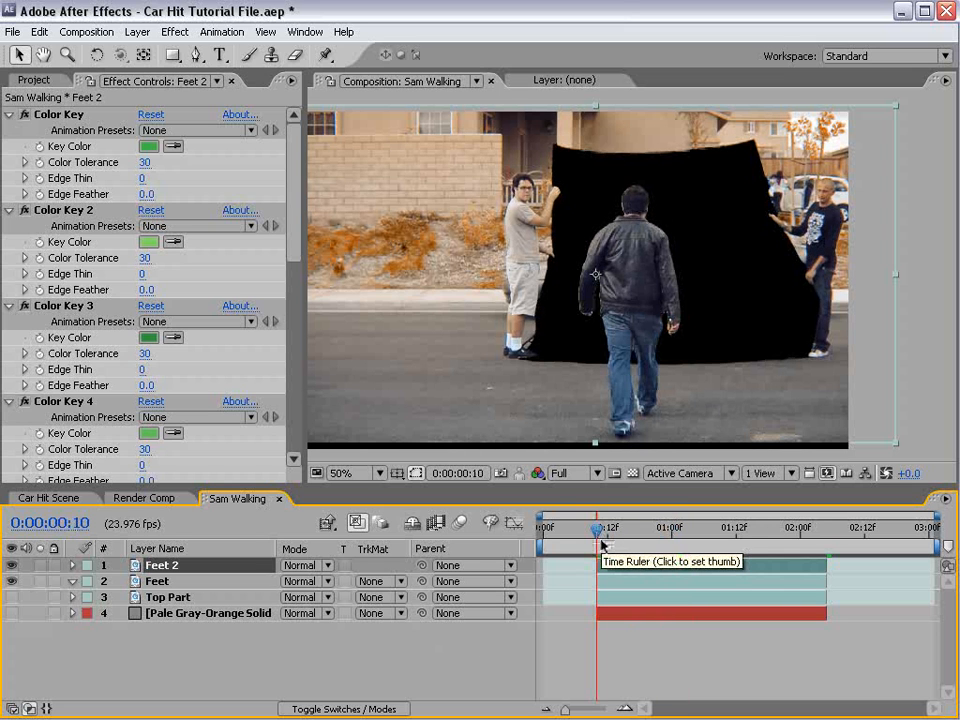
left_click(821, 530)
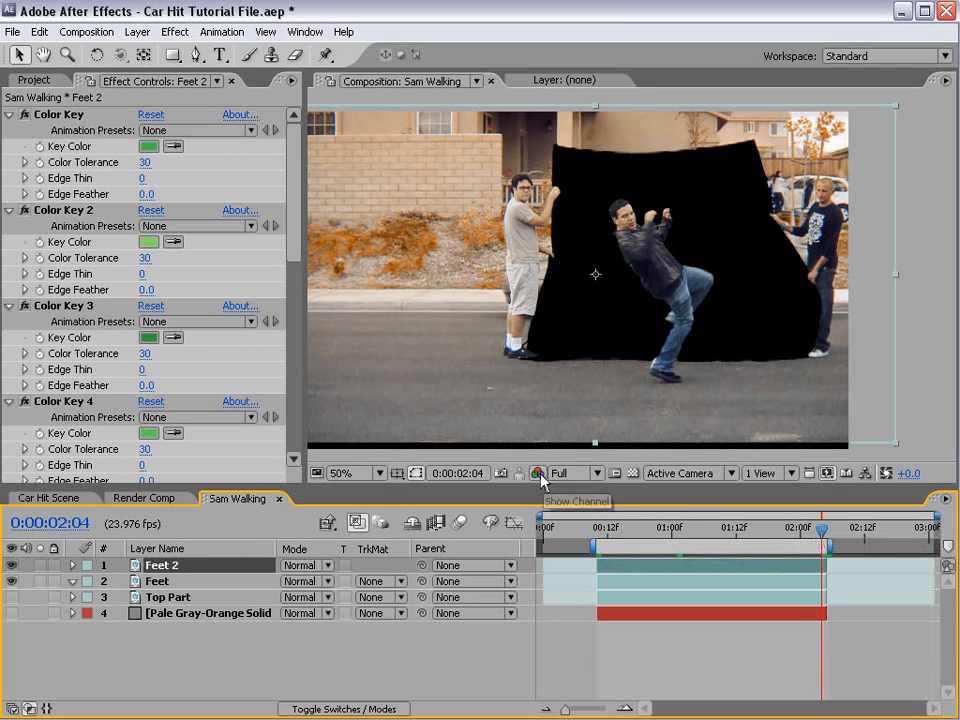
Hide the Feet 2 layer and lock the visible Feet layer beneath it, then preview the work area
left_click(12, 566)
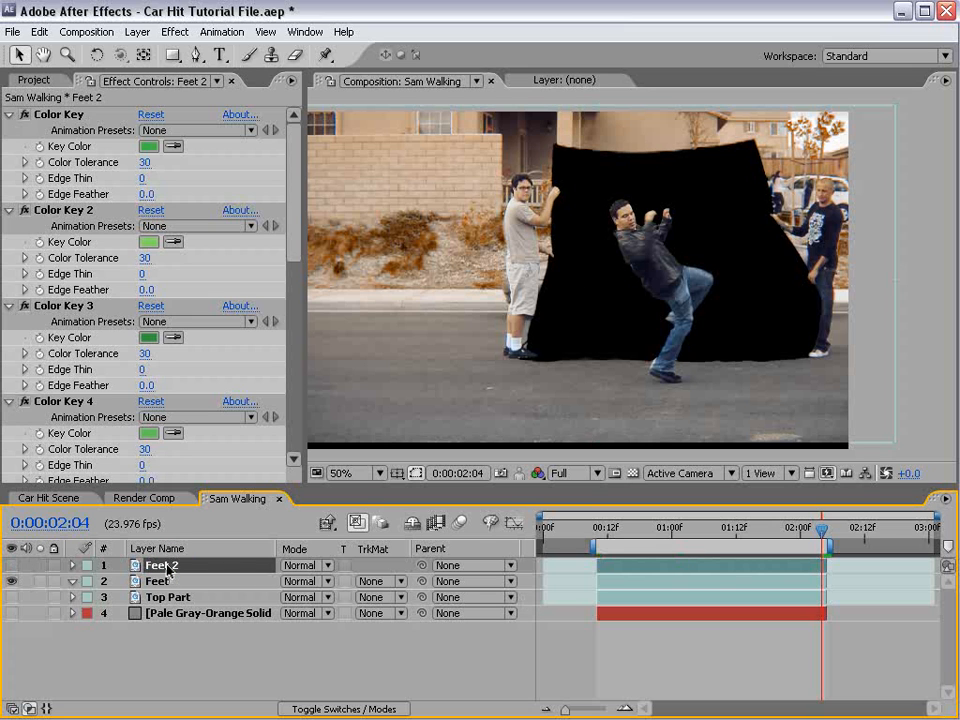
left_click(54, 581)
key("KP_0")
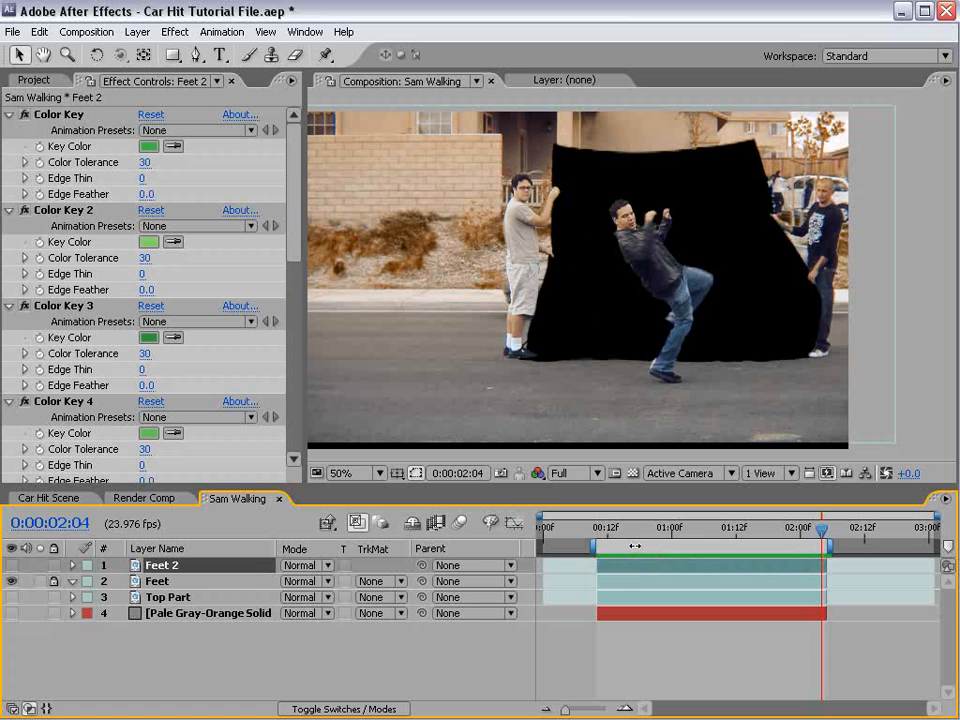
At 0:00:01:11, start a Pen tool mask on Feet 2, tracing down the left leg's outer edge from mid-calf and around the shoe
left_click_drag(621, 530, 686, 563)
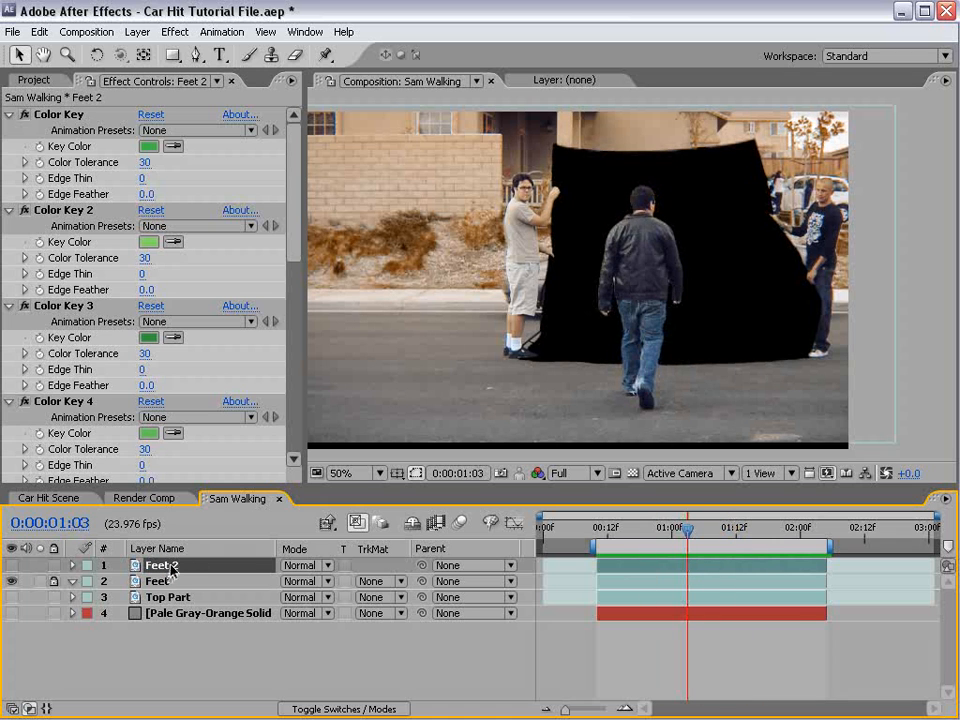
left_click(197, 55)
key("space")
left_click_drag(688, 385, 652, 348)
scroll(636, 284, "up", 1)
left_click(641, 540)
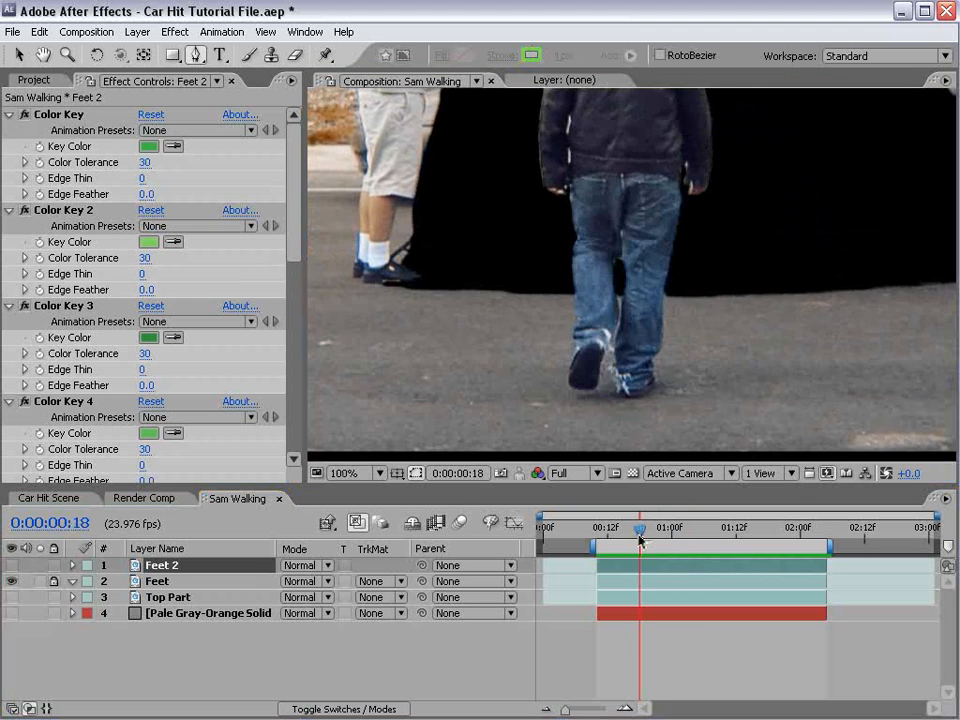
left_click_drag(641, 540, 731, 540)
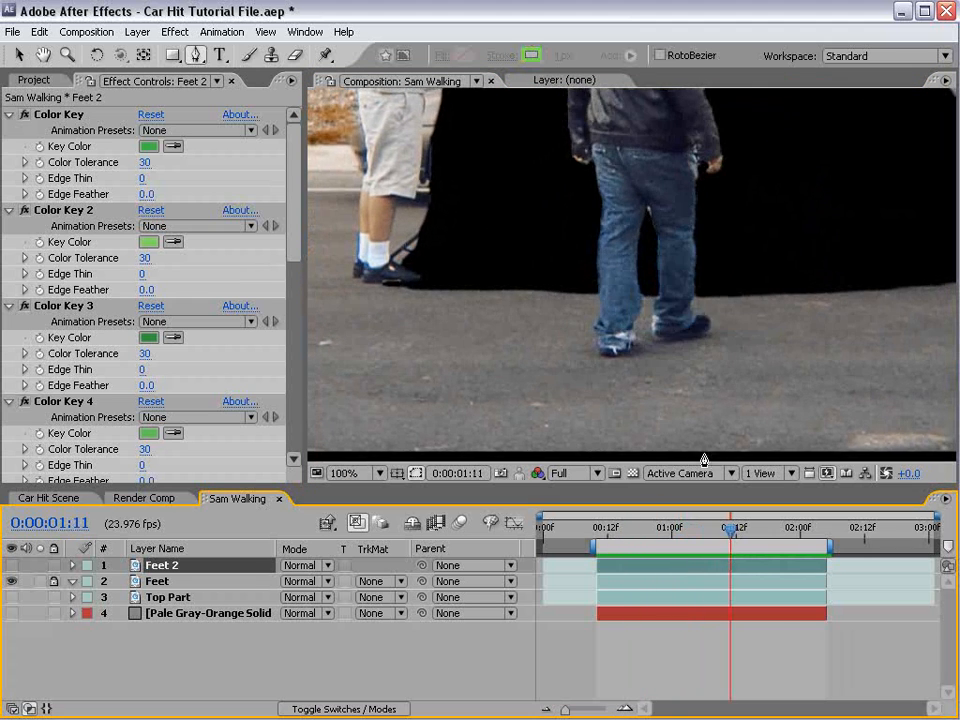
key("space")
scroll(615, 332, "up", 1)
left_click_drag(615, 332, 632, 300)
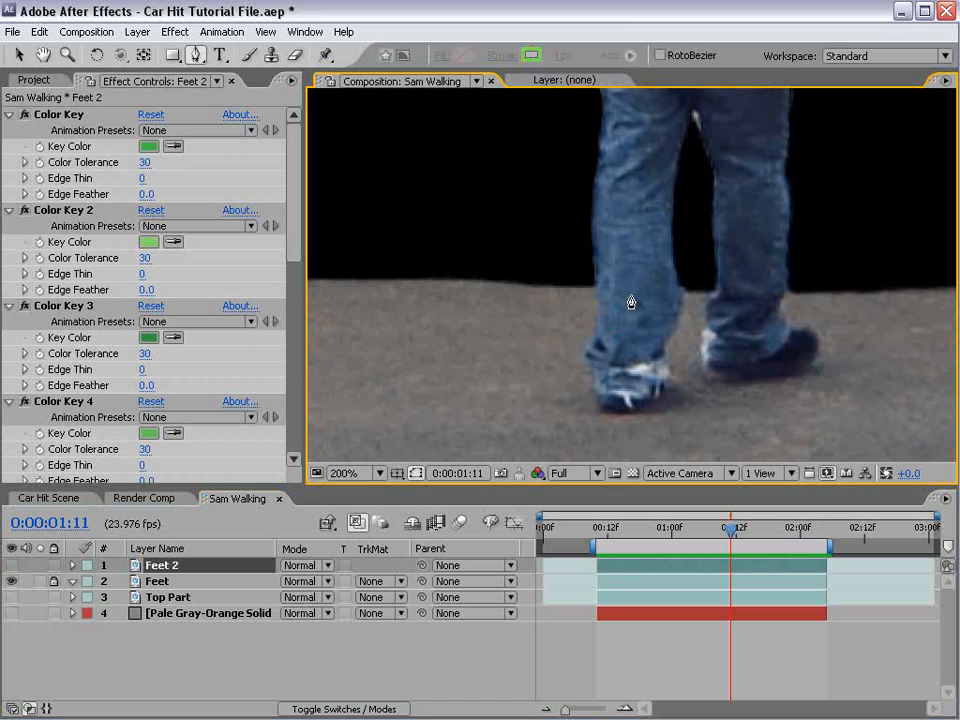
left_click(660, 566)
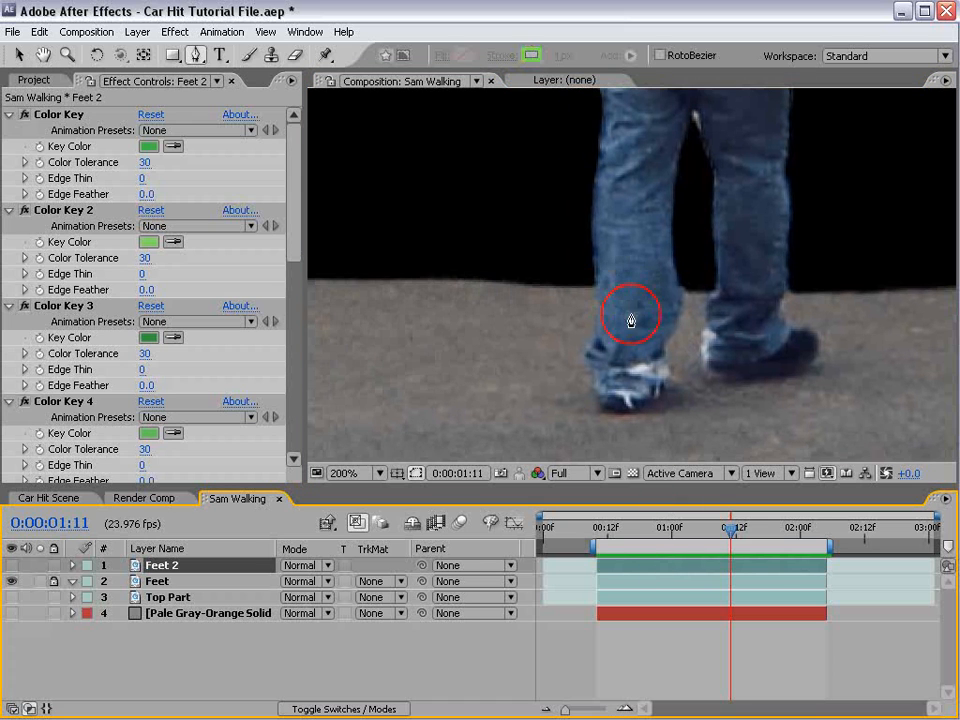
left_click(594, 182)
left_click(597, 292)
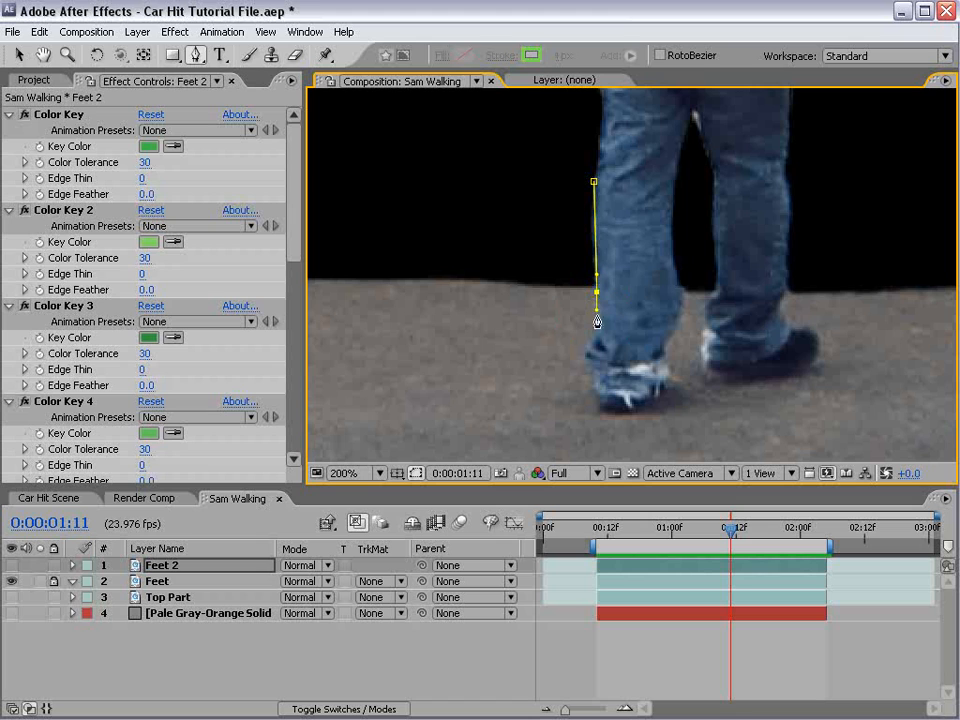
left_click(596, 334)
left_click(583, 353)
left_click(592, 371)
left_click(605, 410)
left_click(633, 413)
left_click(665, 386)
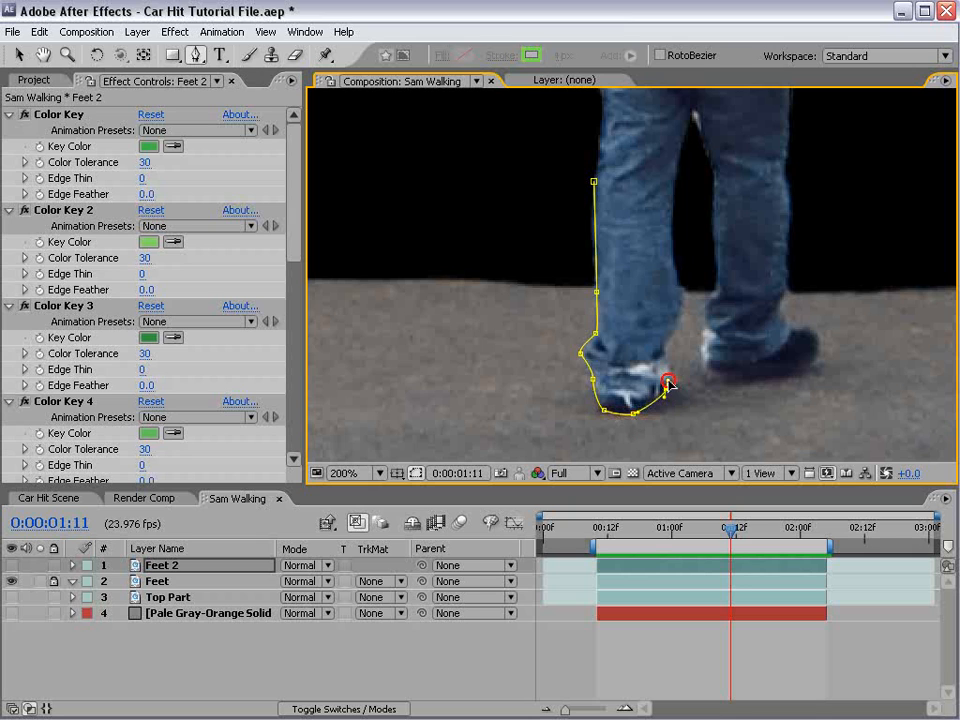
Close the mask up the left leg's inner edge and across the calf, and start Mask Path keyframing at 0:00:01:11
left_click(666, 343)
left_click_drag(682, 301, 685, 291)
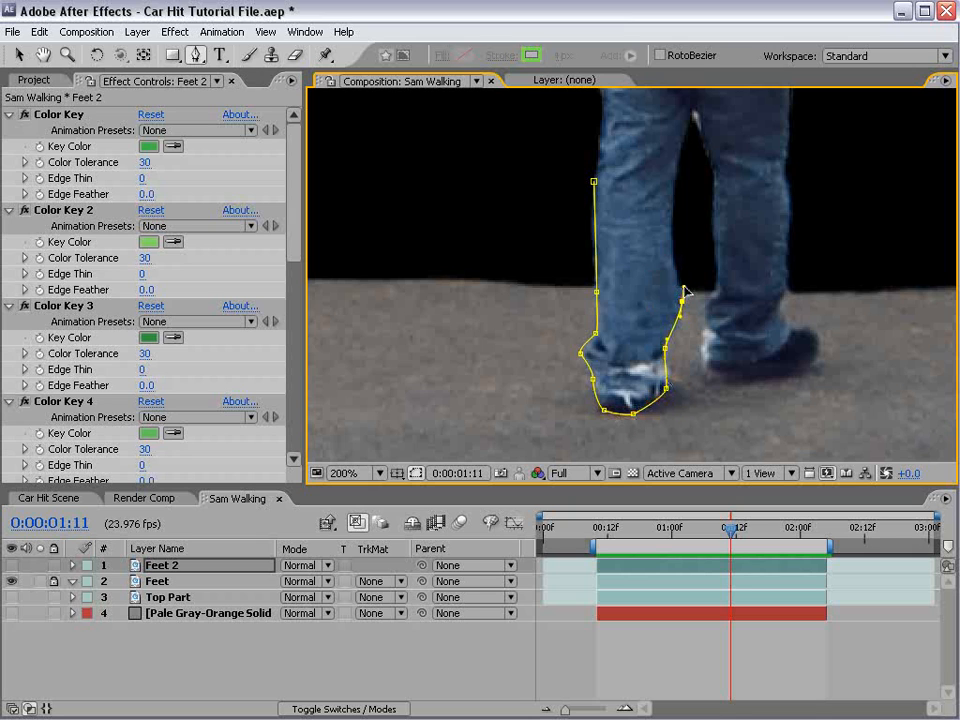
left_click(670, 232)
left_click(675, 187)
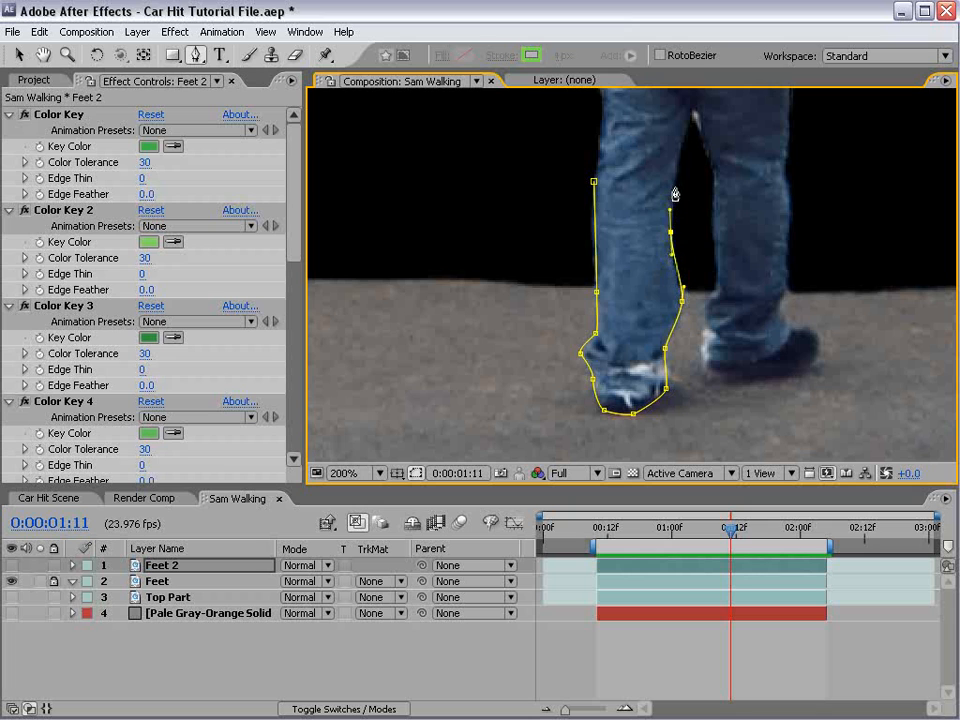
left_click(595, 184)
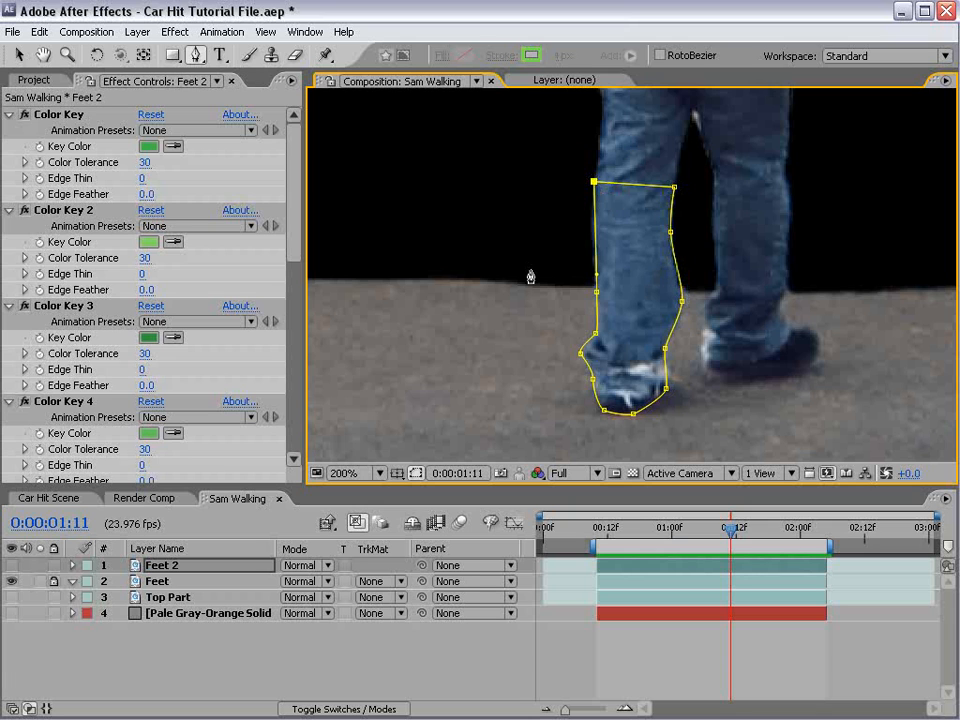
key("m")
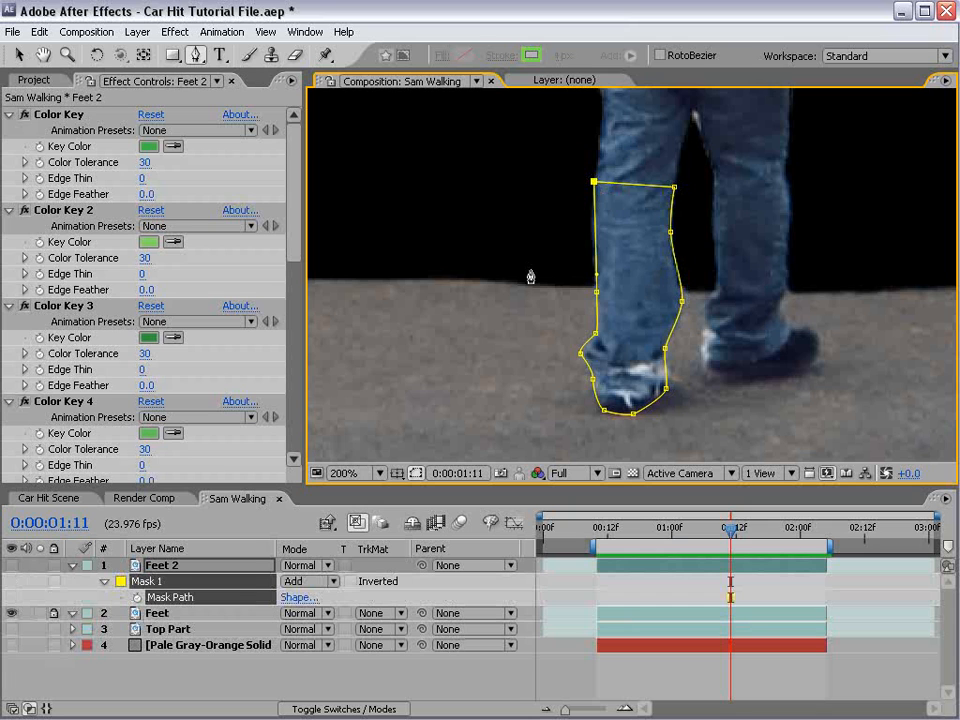
left_click(137, 597)
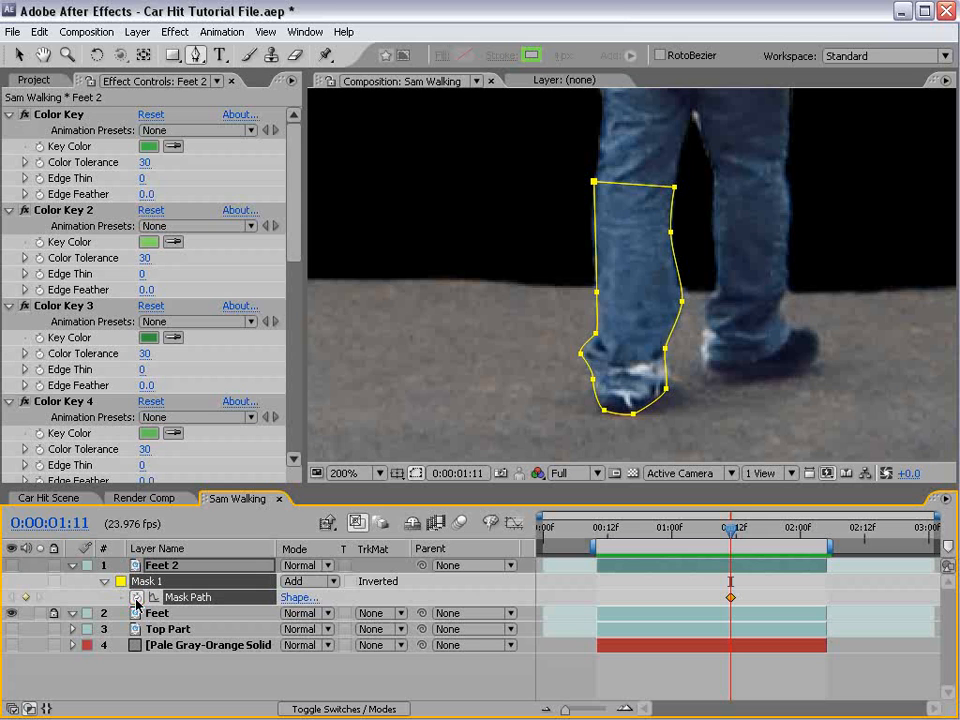
Go to 0:00:01:09 and move and slightly rotate the whole Feet 2 mask to follow the left leg
left_click(700, 585)
key("Page_Up")
key("Page_Up")
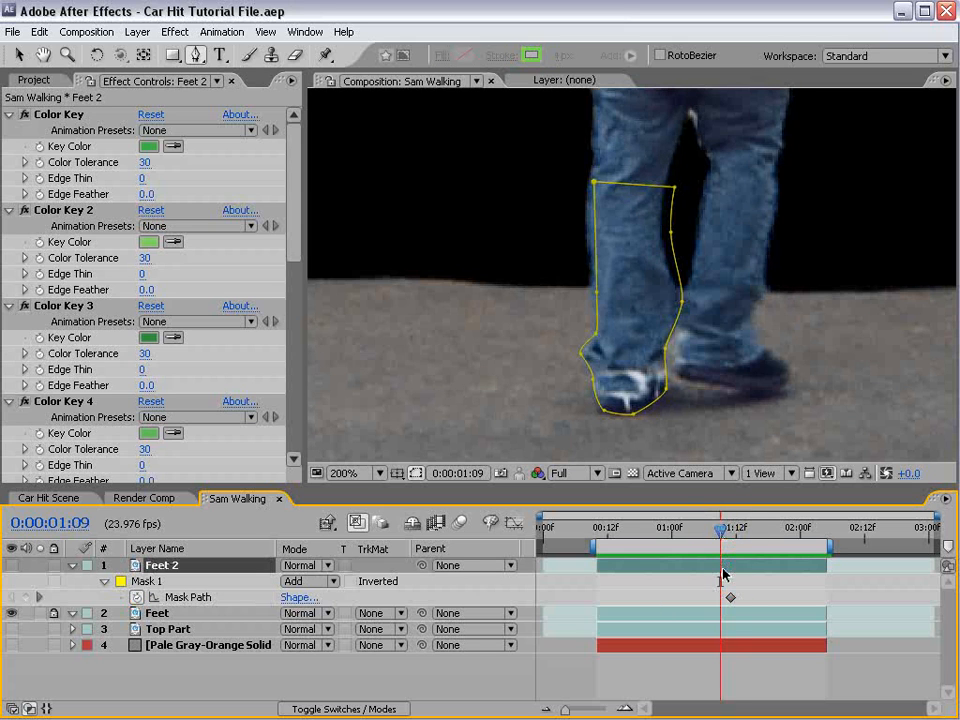
key("v")
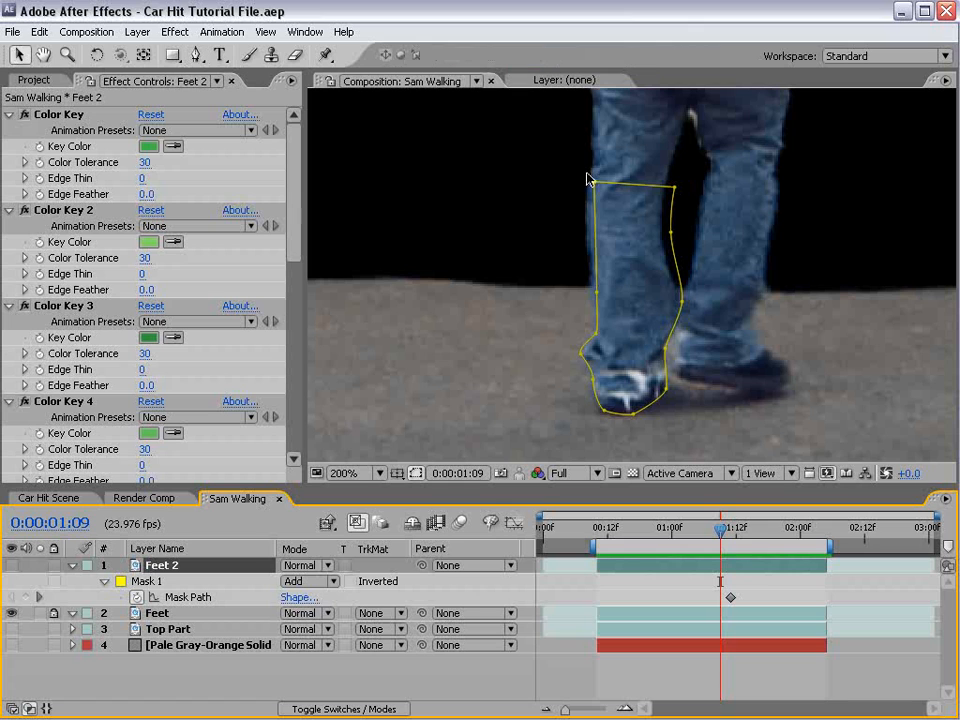
double_click(671, 236)
left_click(670, 235)
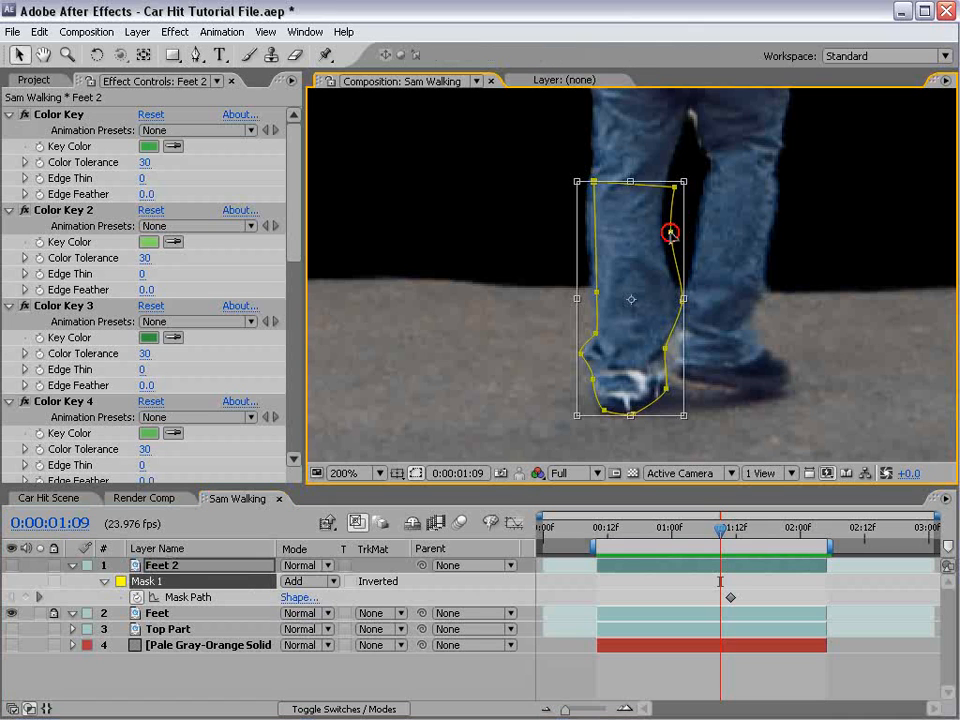
left_click_drag(669, 236, 665, 238)
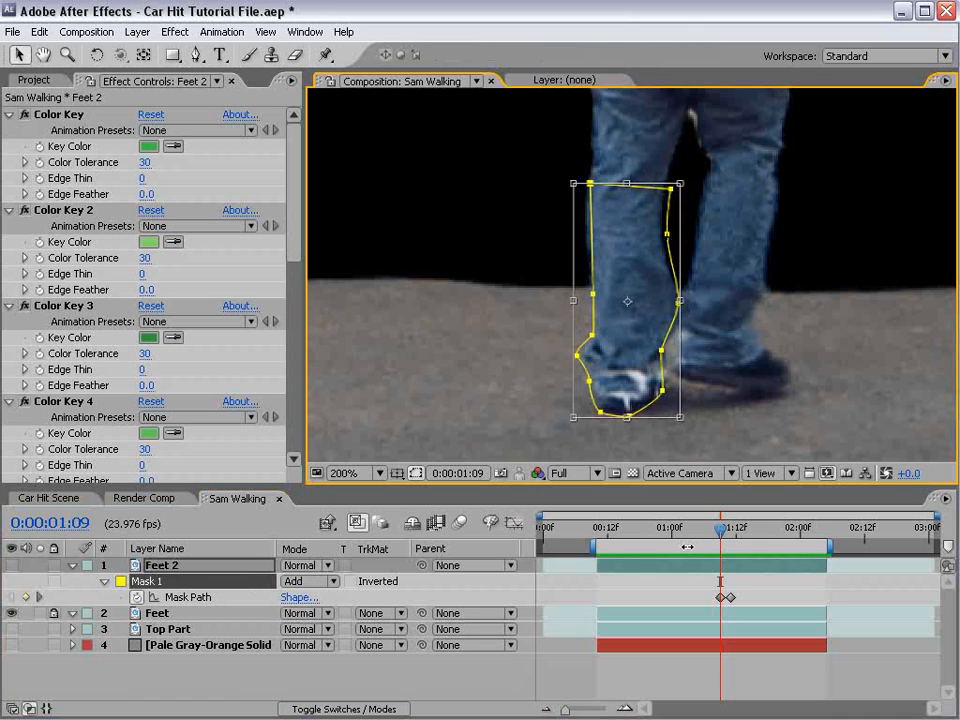
left_click_drag(680, 176, 690, 172)
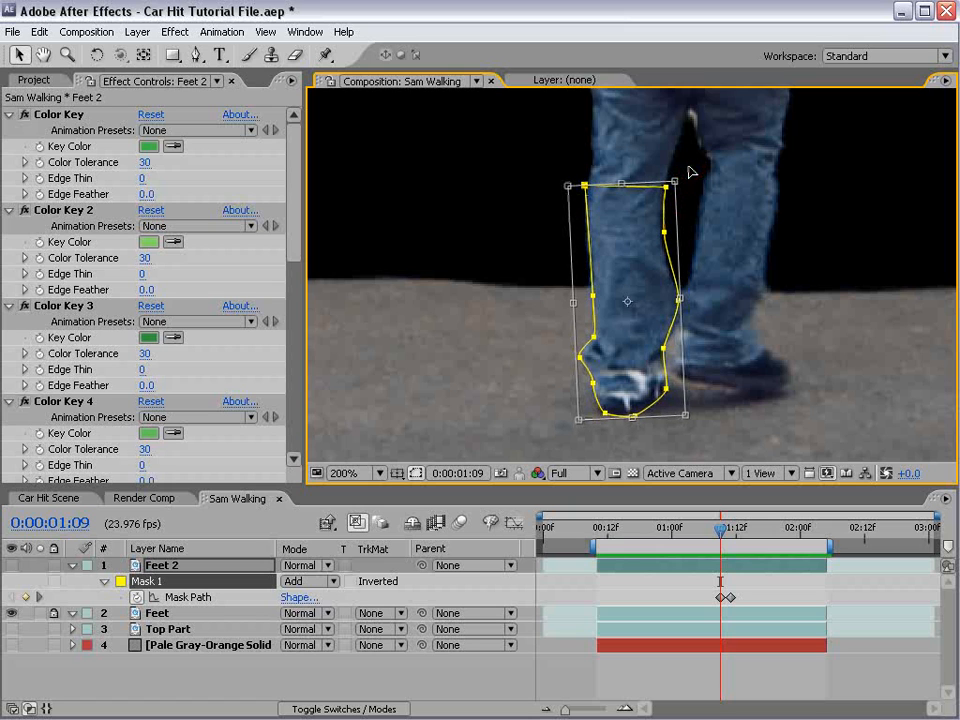
Refine the mask points along the left leg's inner edge at 0:00:01:09
left_click(749, 577)
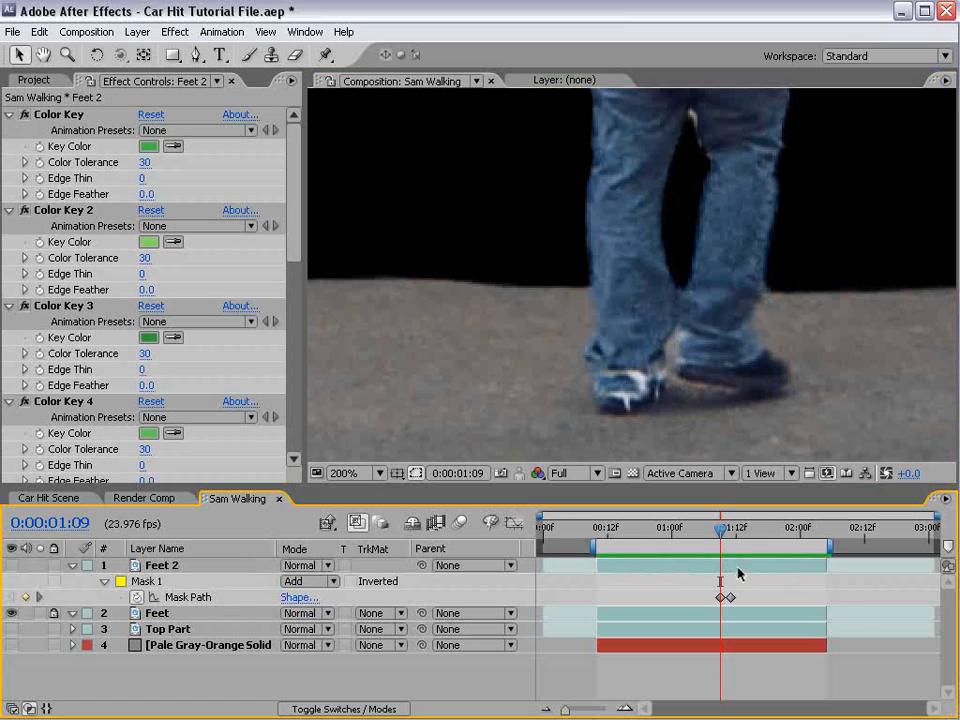
left_click(596, 274)
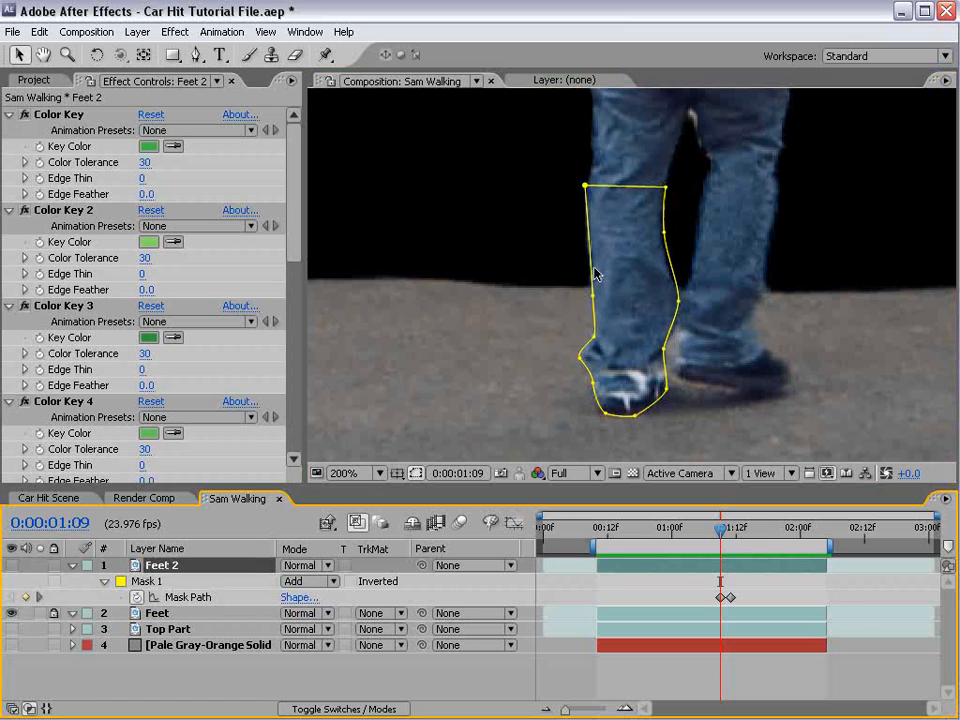
left_click(664, 234)
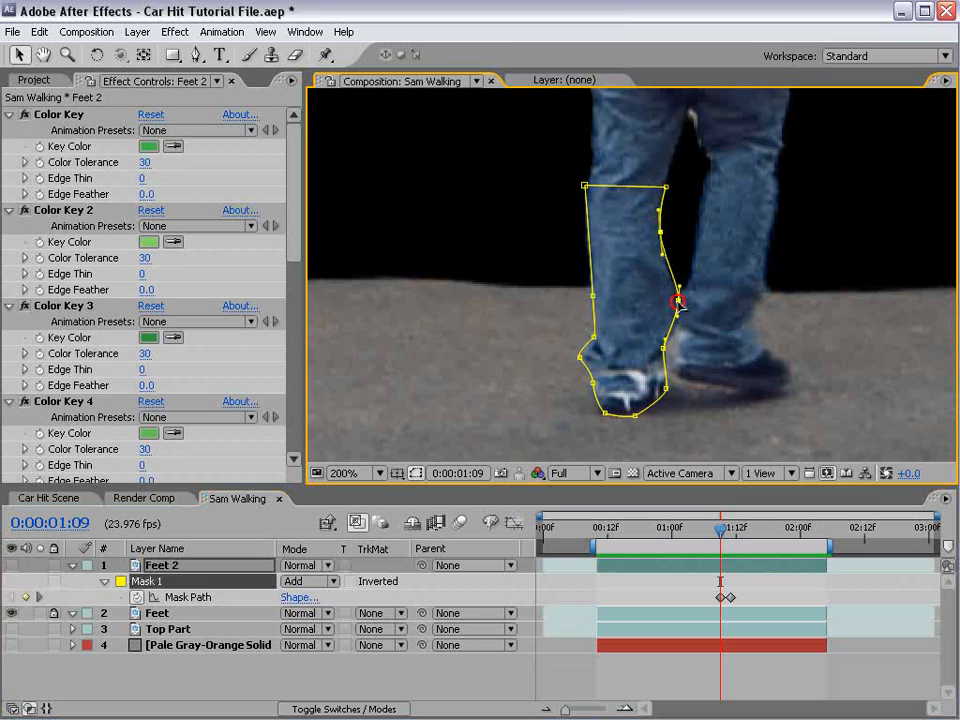
mouse_move(678, 300)
left_mouse_down()
mouse_move(692, 301)
mouse_move(678, 298)
left_mouse_up()
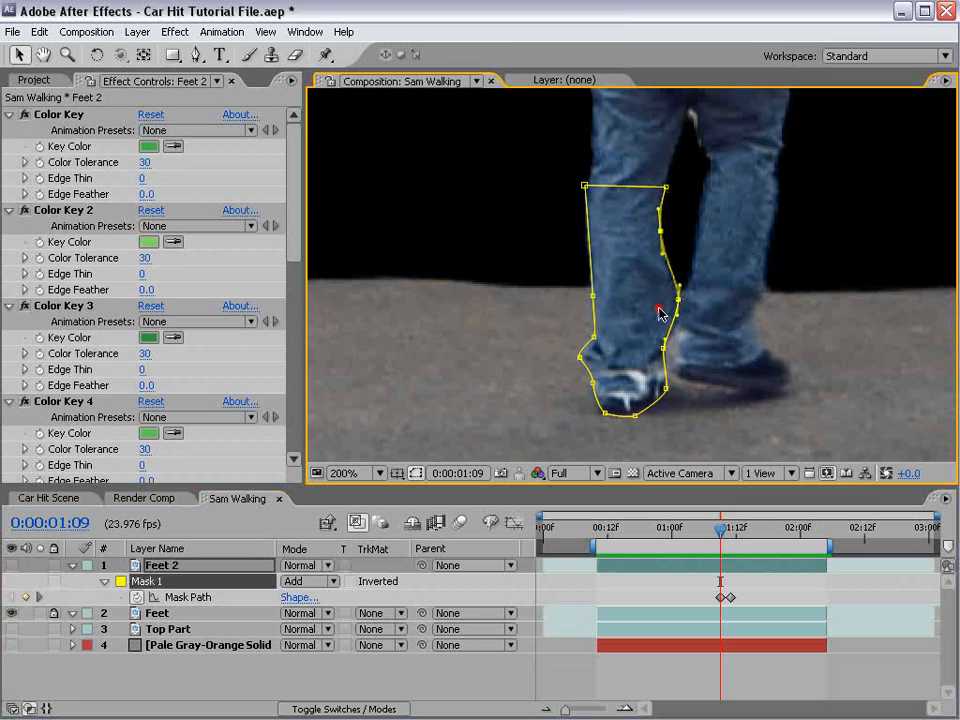
left_click(660, 310)
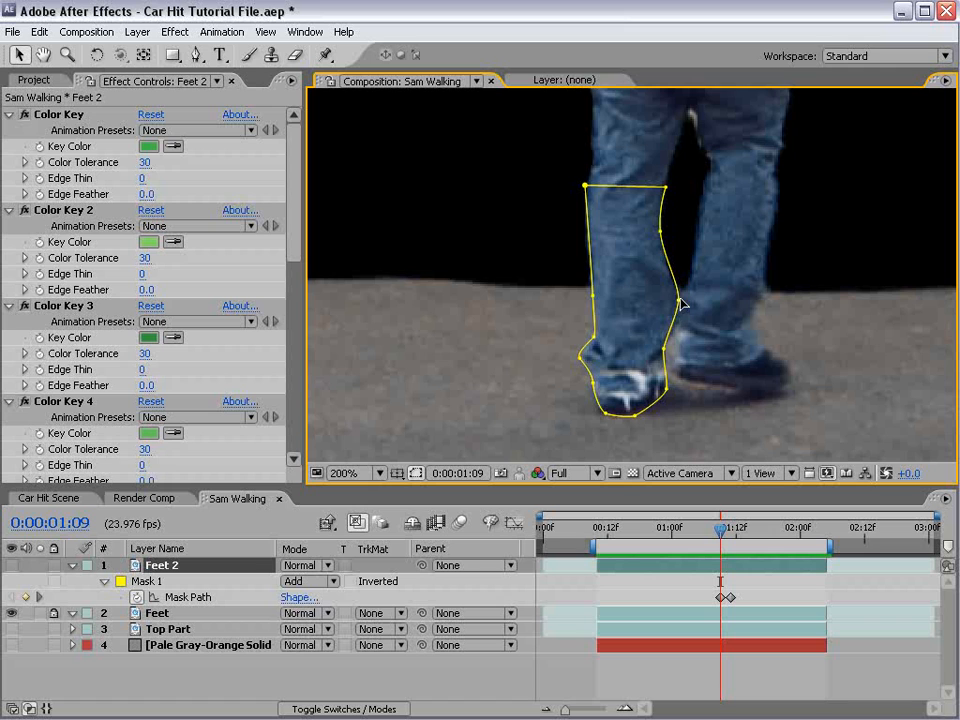
Go to 0:00:01:07 and pull the outer and inner mask points in to fit the left lower leg
left_click(711, 533)
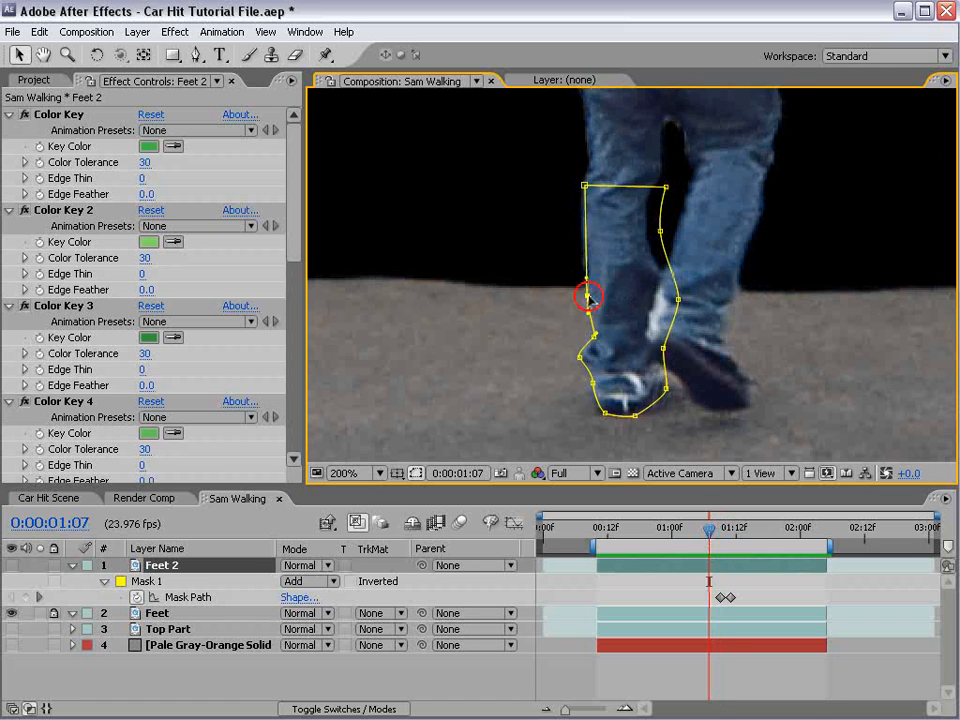
left_click_drag(678, 300, 665, 300)
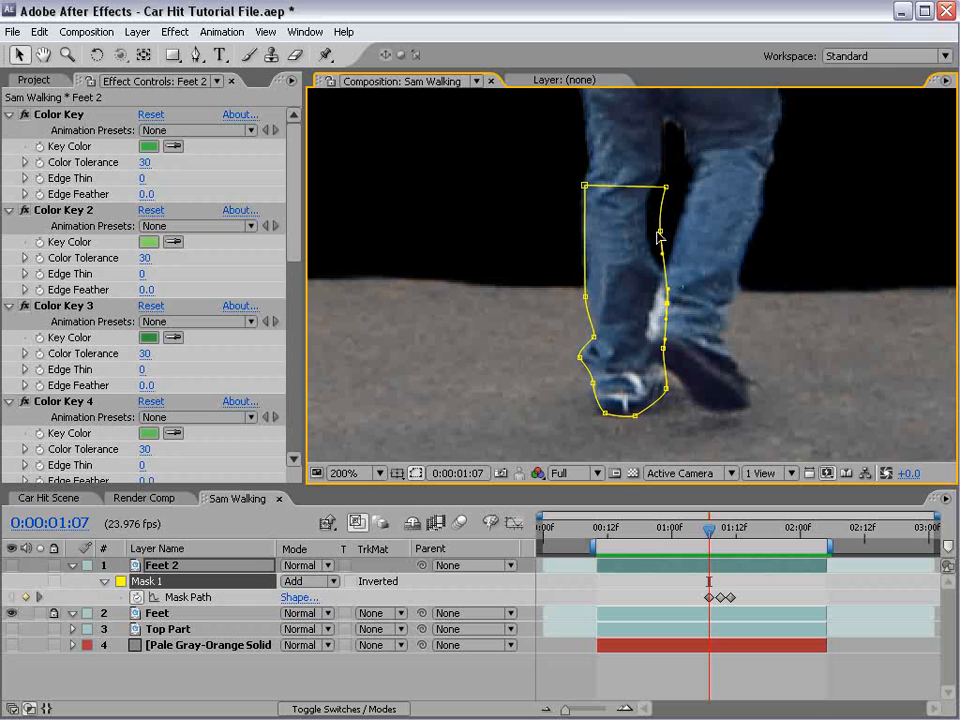
left_click_drag(659, 233, 651, 233)
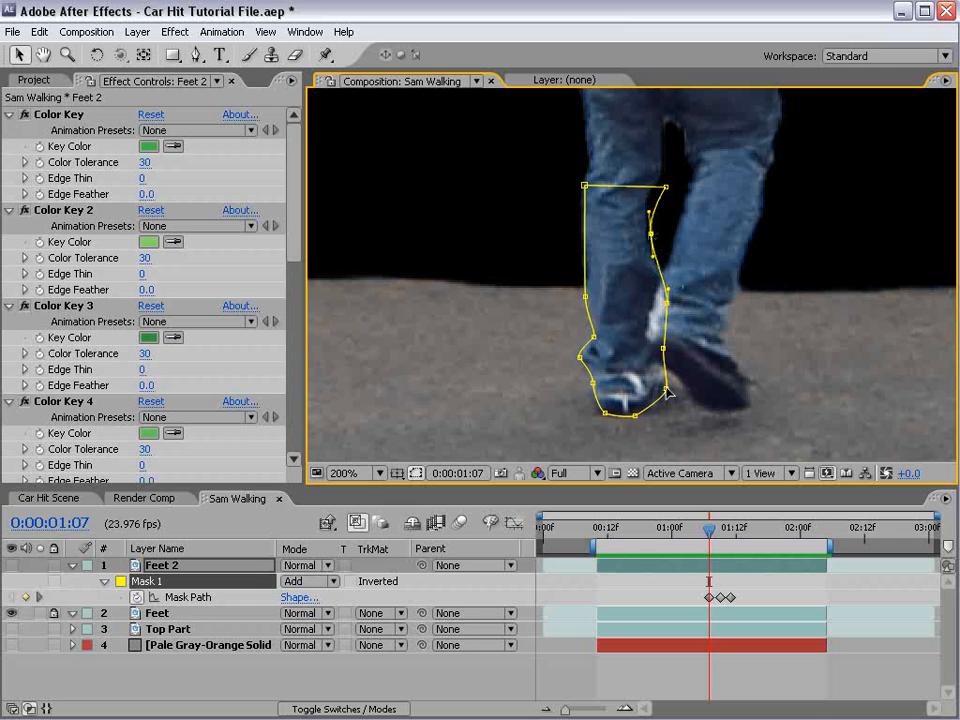
Go to 0:00:01:05 and shift the mask's inner and outer side points to match the left leg
left_click(711, 533)
left_click_drag(711, 535, 699, 533)
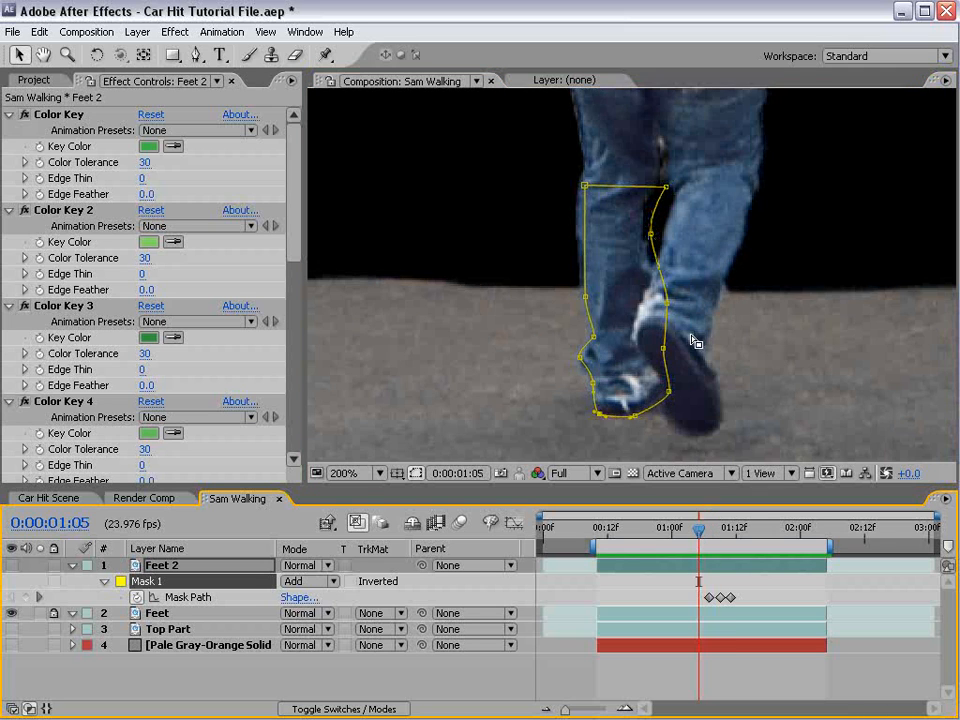
left_click(661, 303)
left_click_drag(651, 234, 647, 234)
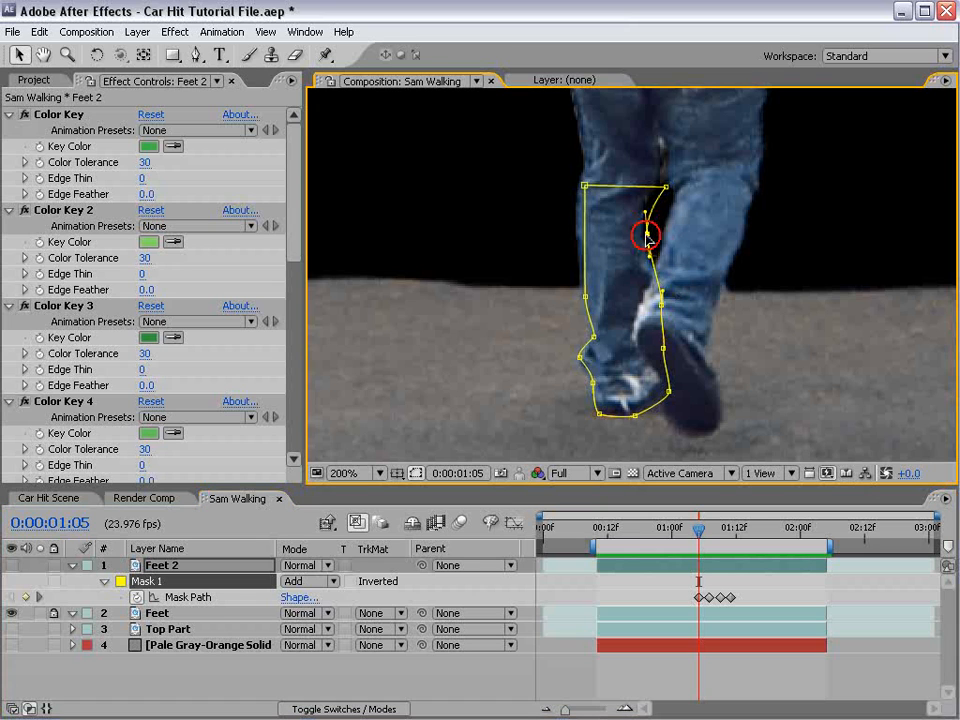
left_click_drag(585, 298, 582, 296)
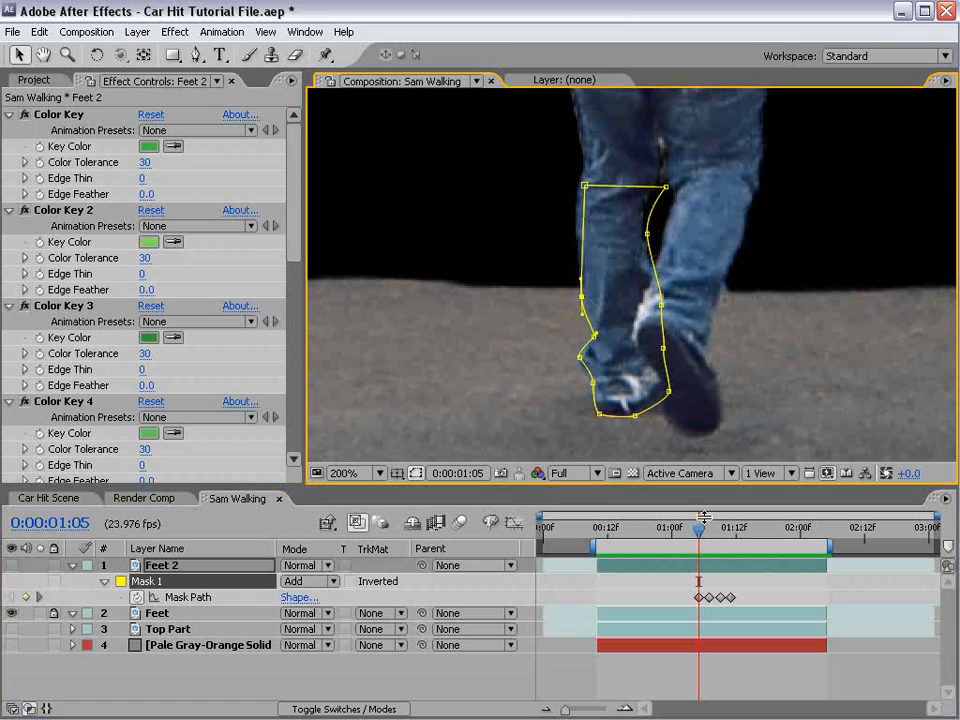
With the Pen tool, start a second mask on Feet 2 at 0:00:01:05, running down the right leg's inner edge to the shoe
left_click(580, 357)
scroll(681, 338, "down", 3)
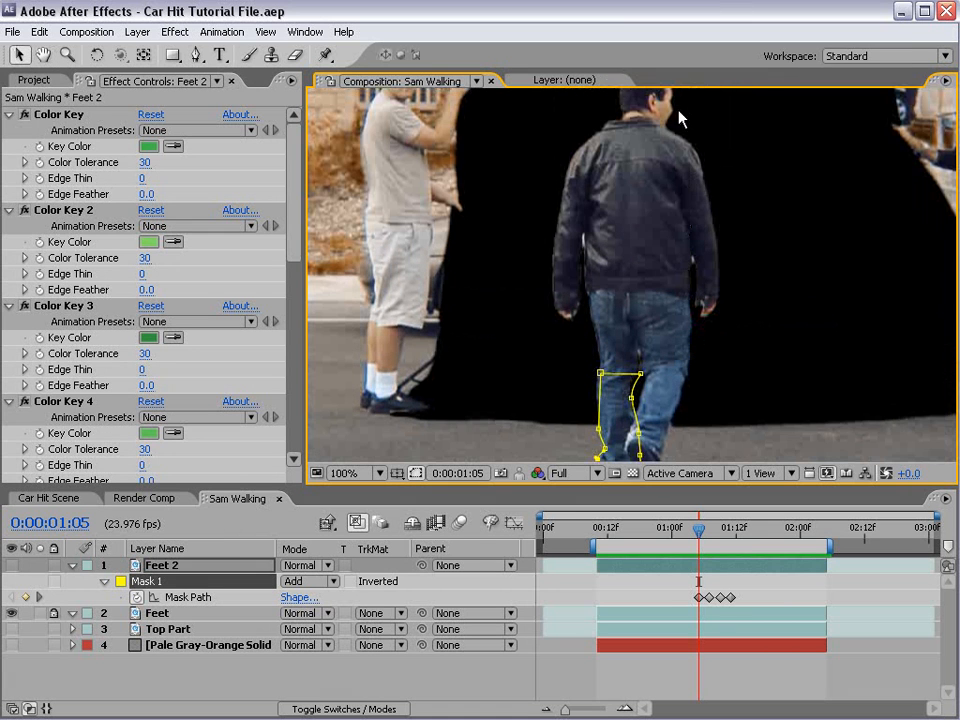
key("space")
scroll(636, 343, "up", 1)
left_click_drag(646, 370, 632, 300)
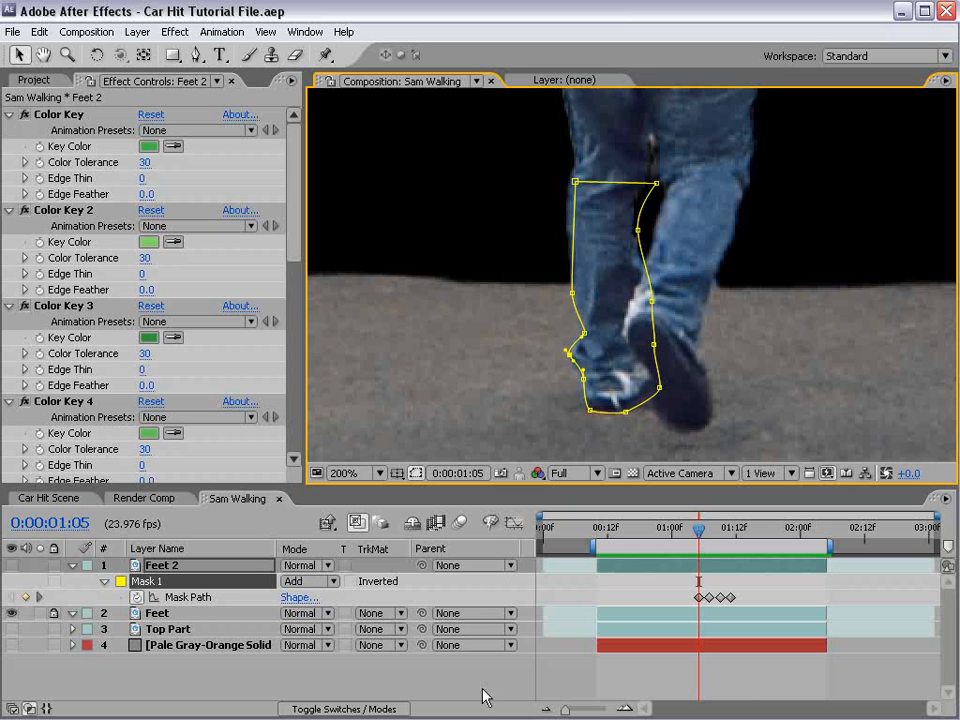
left_click(196, 55)
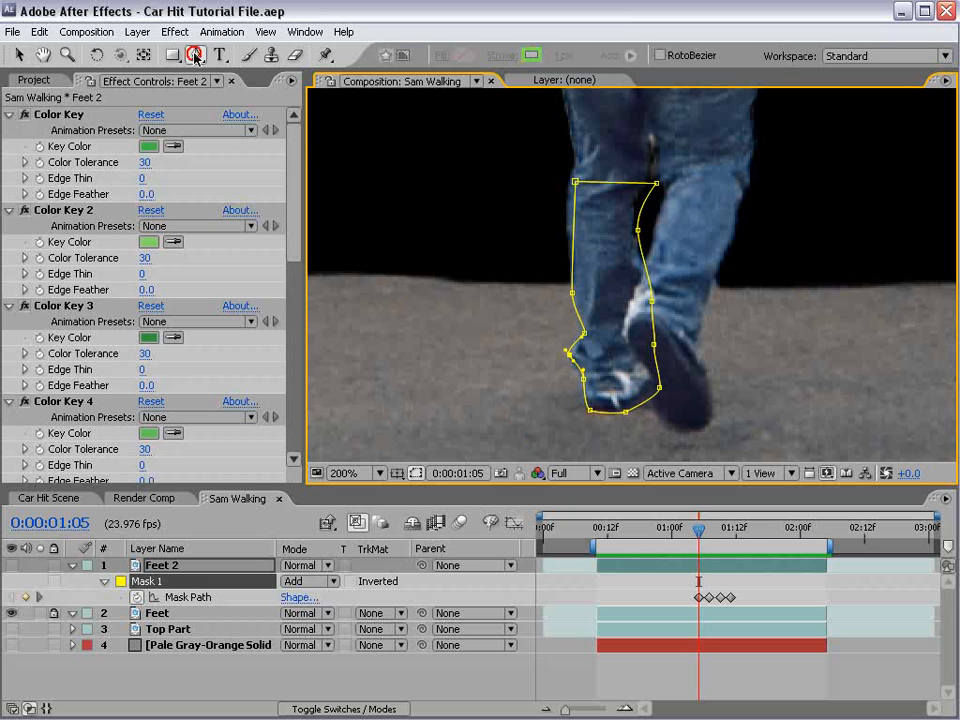
left_click(699, 567)
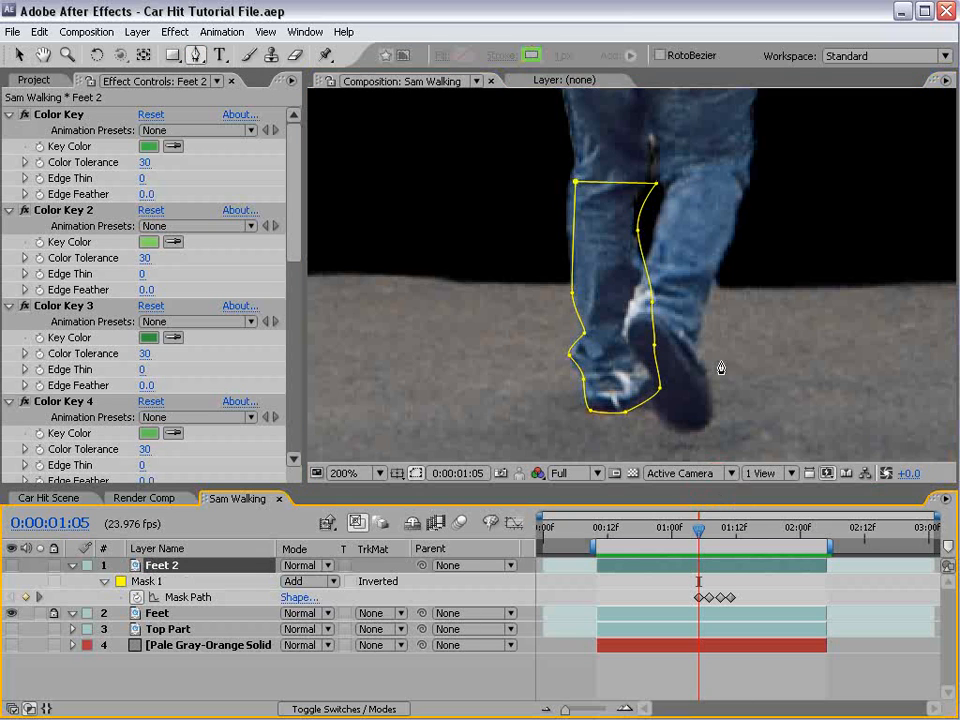
left_click(668, 190)
left_click(648, 247)
left_click(625, 313)
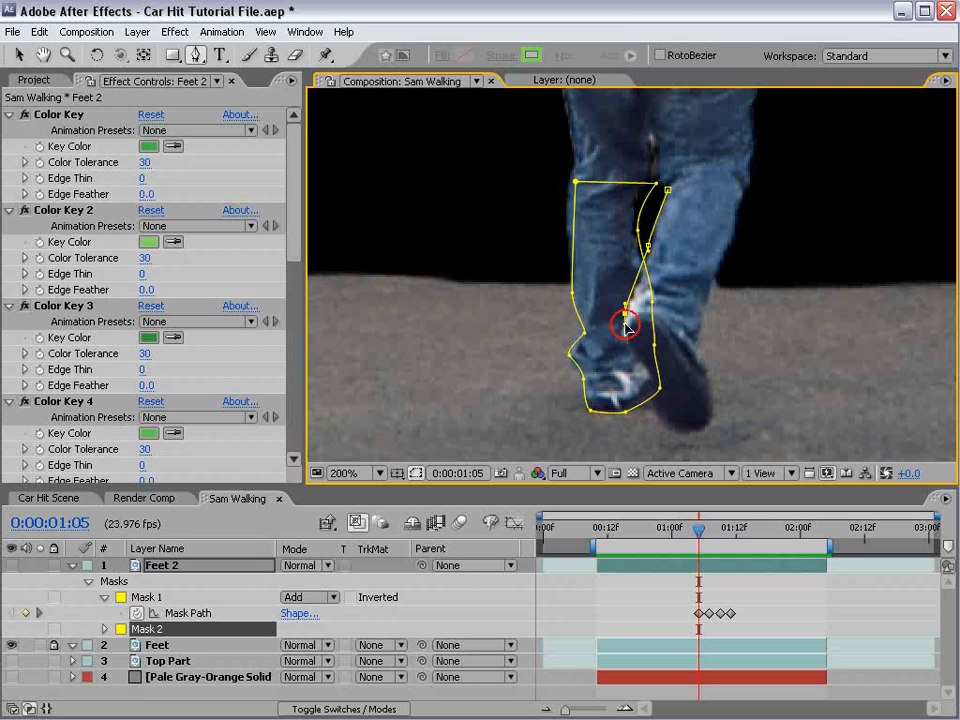
Continue the new mask around the right shoe and up the leg's outer edge, closing it below the knee
left_click_drag(638, 360, 643, 369)
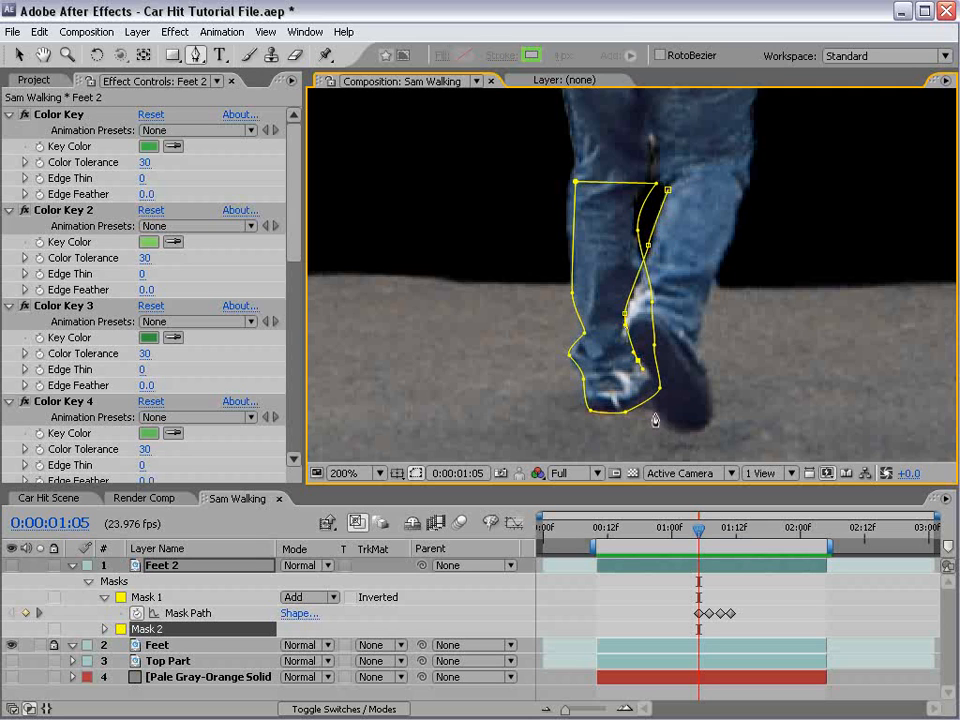
left_click_drag(655, 413, 711, 389)
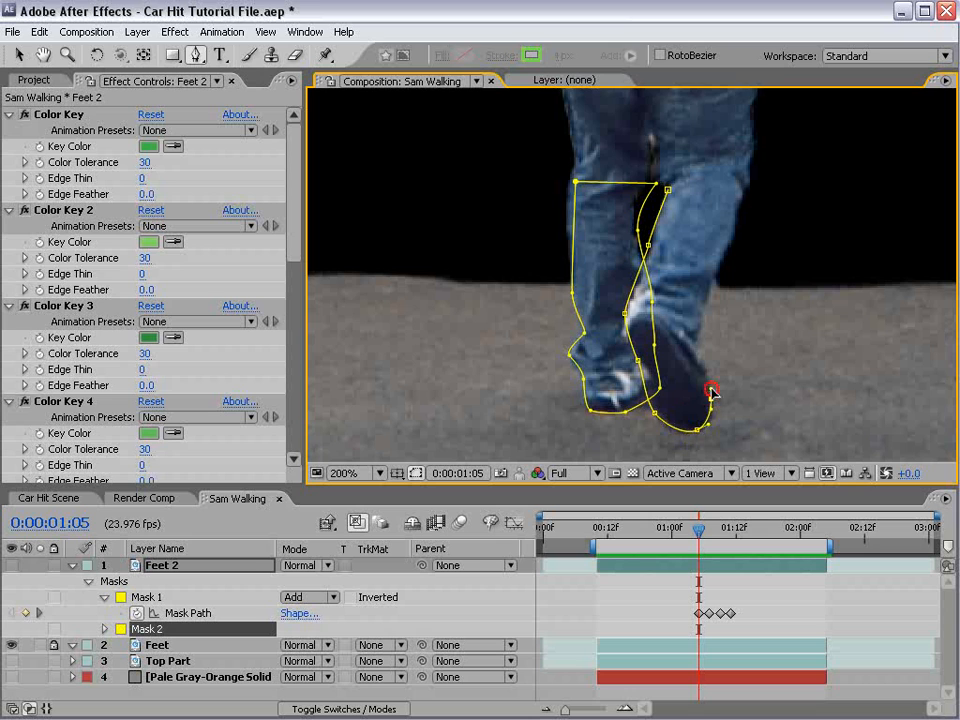
left_click_drag(698, 346, 699, 336)
left_click_drag(708, 289, 746, 194)
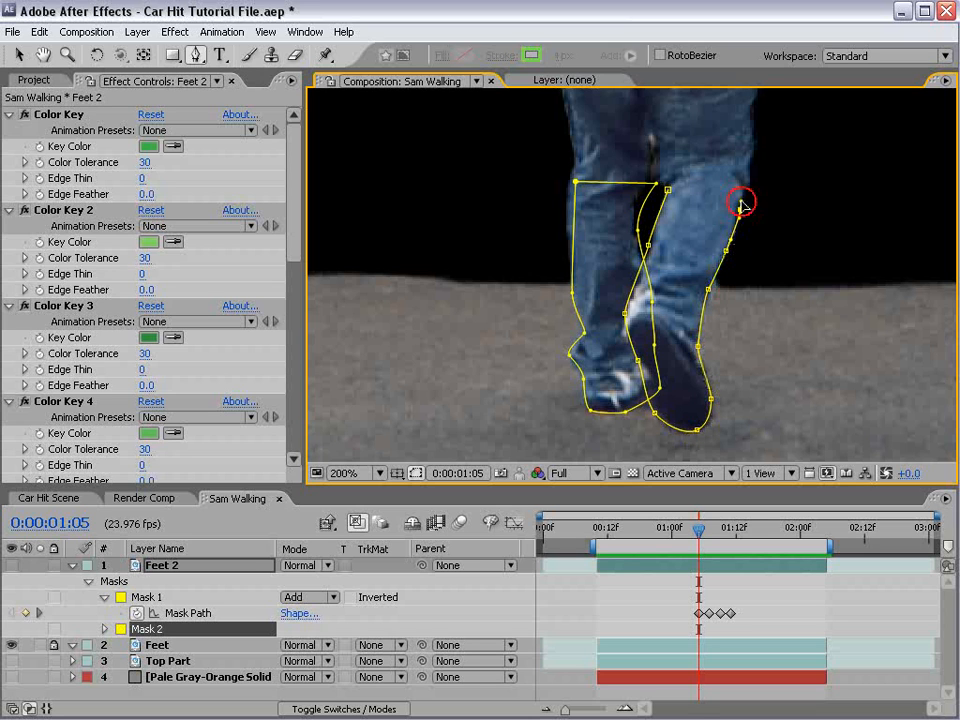
left_click(669, 191)
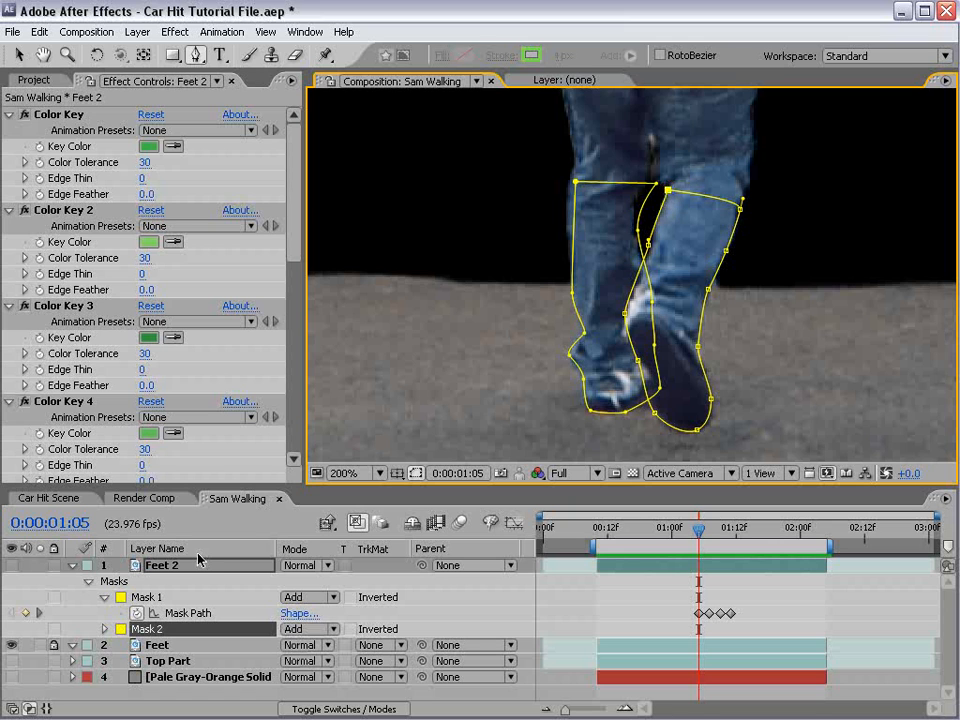
Reveal the mask paths of Feet 2 and enable Mask Path keyframing for Mask 2 at 0:00:01:05
key("m")
key("m")
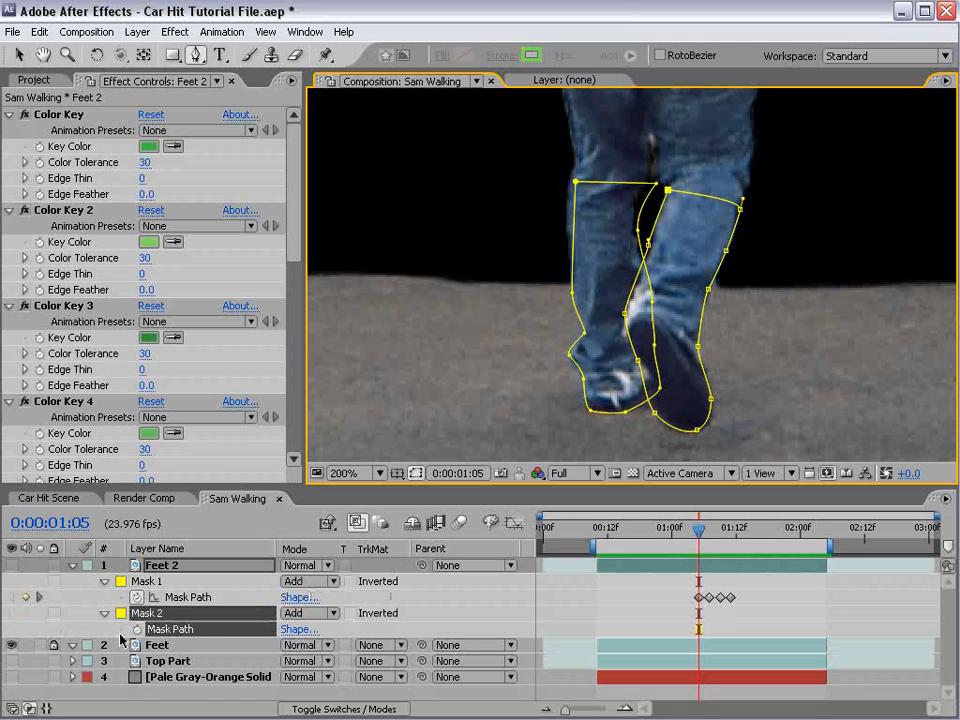
left_click(137, 629)
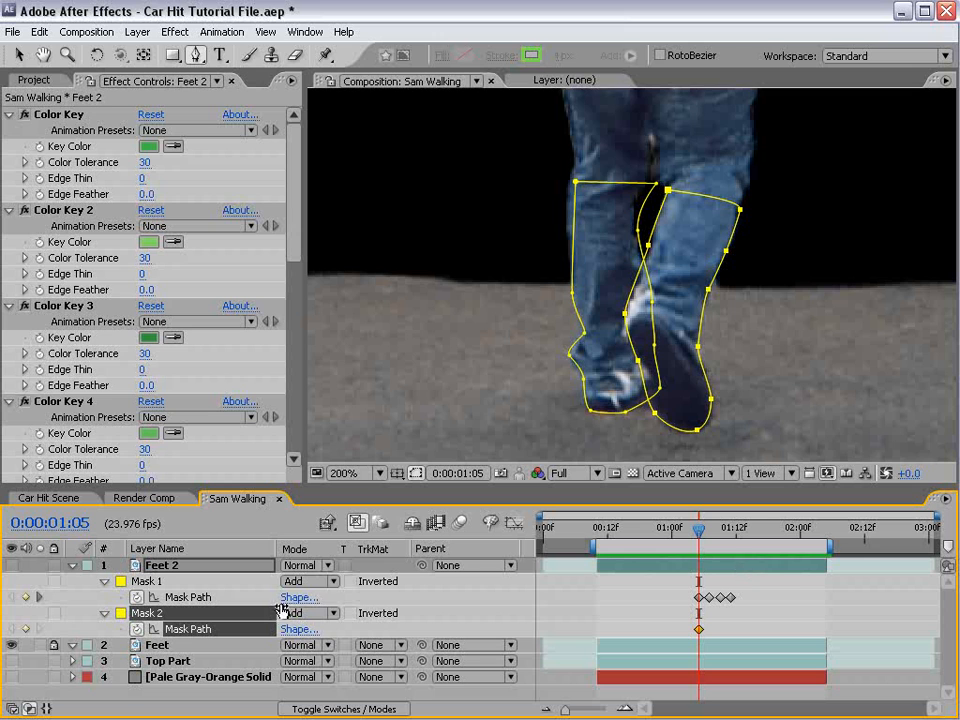
Go to 0:00:01:07 and move Mask 2's outer-side points out to the right leg's edge and shoe
key("Page_Down")
key("Page_Down")
key("v")
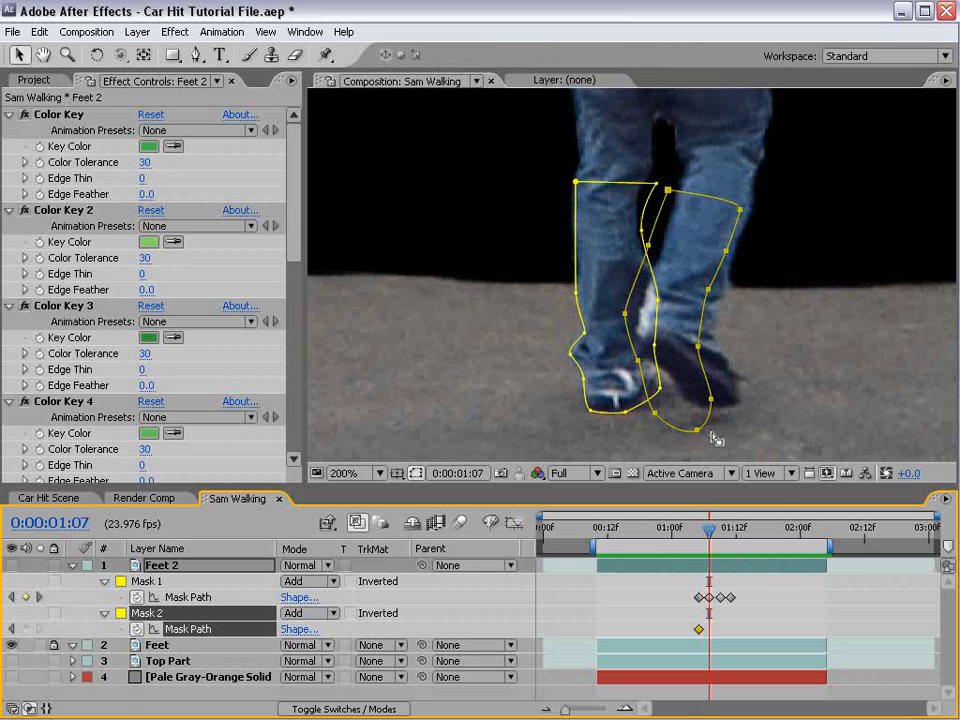
left_click(715, 436)
left_click(698, 430)
left_click_drag(711, 399, 734, 244)
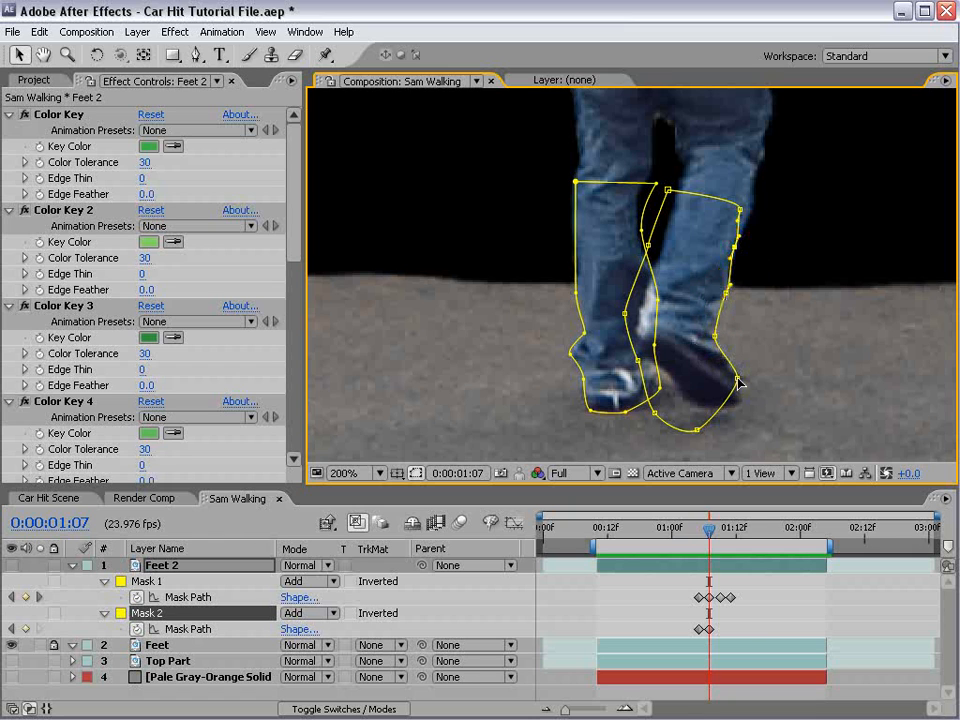
Fit Mask 2's sole and inner-side points to the right shoe and lower leg at 0:00:01:07
left_click_drag(700, 432, 664, 376)
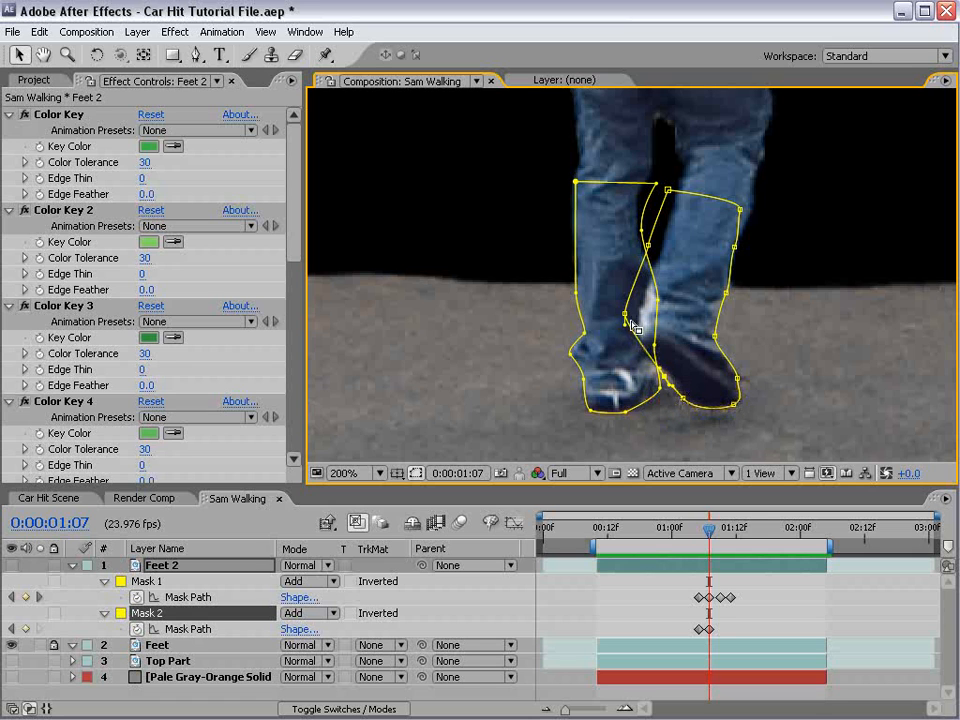
mouse_move(625, 314)
left_mouse_down()
mouse_move(646, 343)
mouse_move(636, 333)
left_mouse_up()
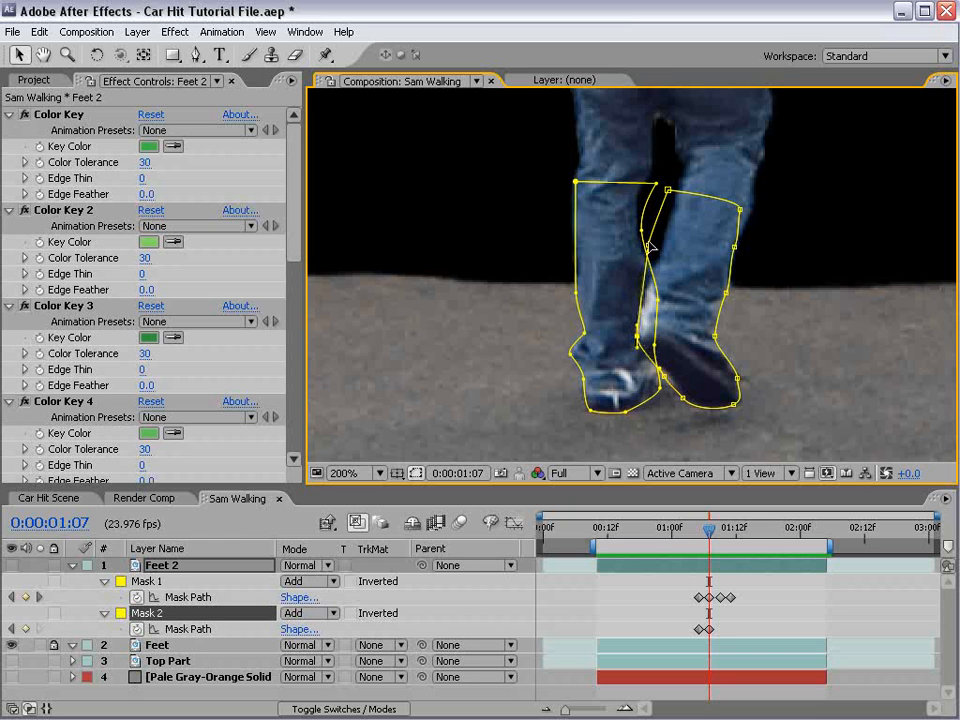
left_click_drag(648, 243, 654, 255)
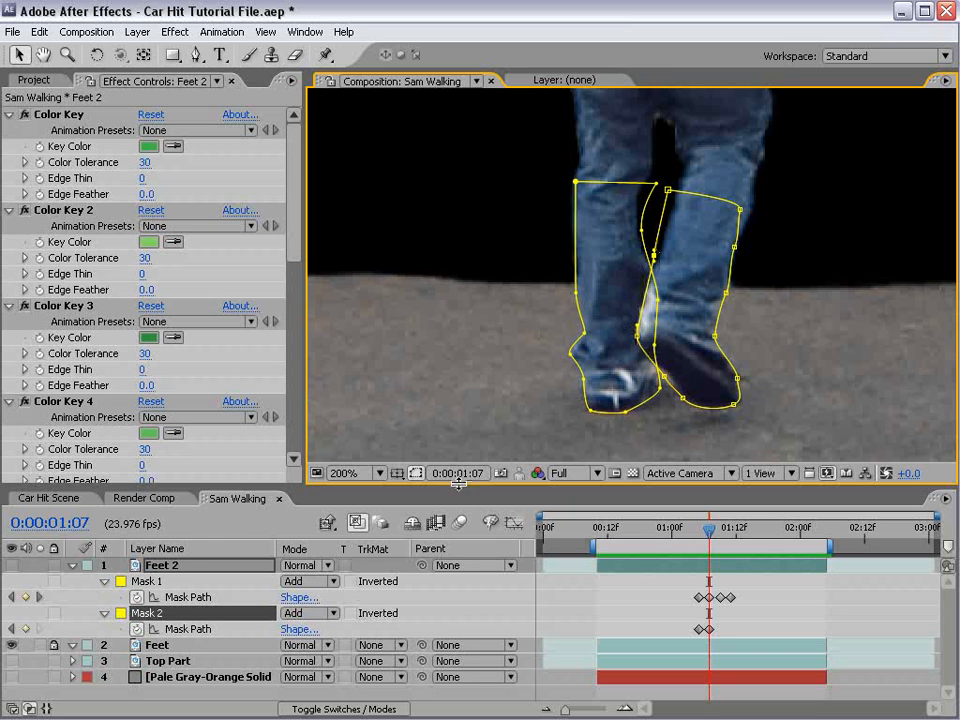
Change Mask 2's outline color to red
left_click(121, 613)
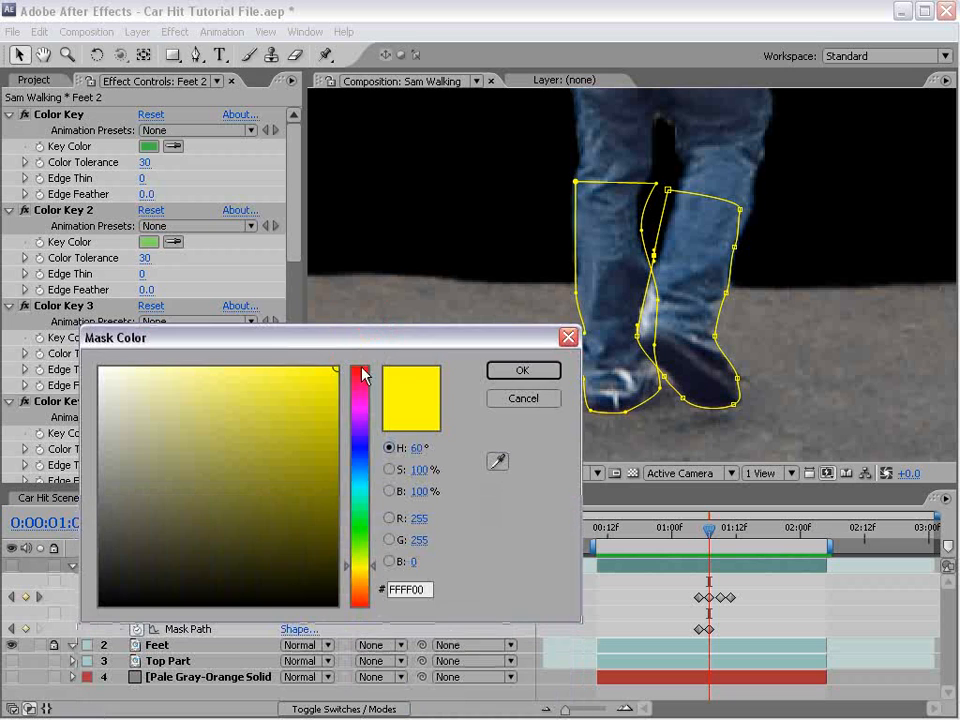
left_click(359, 367)
left_click(524, 371)
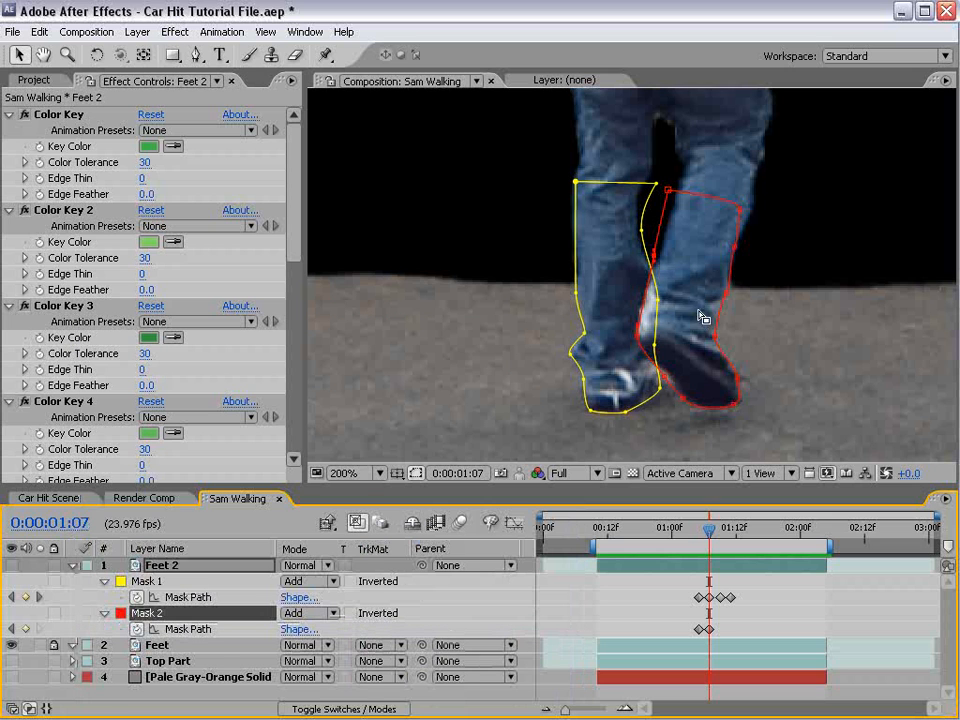
Lock Mask 1 on the Feet 2 layer and hide locked masks so only Mask 2 can be edited
left_click(636, 581)
left_click(655, 567)
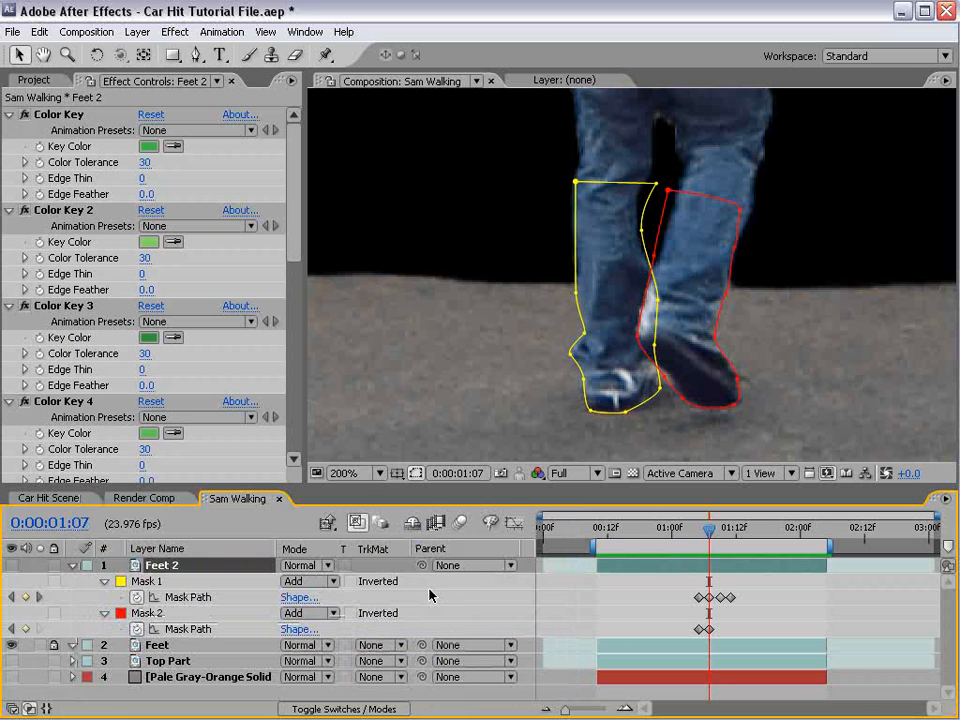
left_click(54, 581)
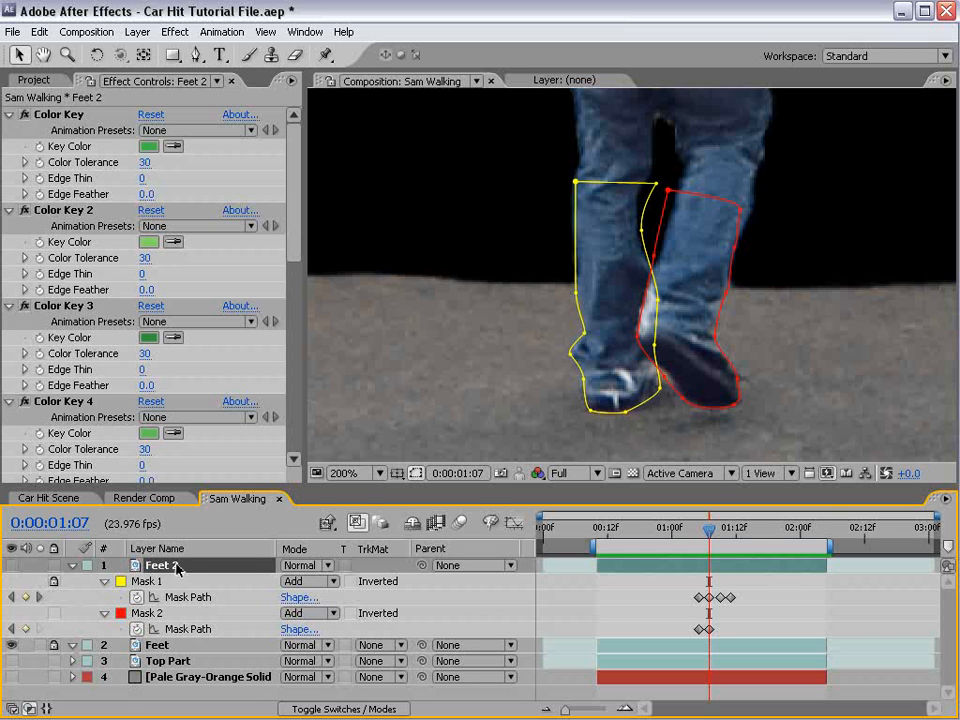
left_click(137, 31)
left_click(166, 133)
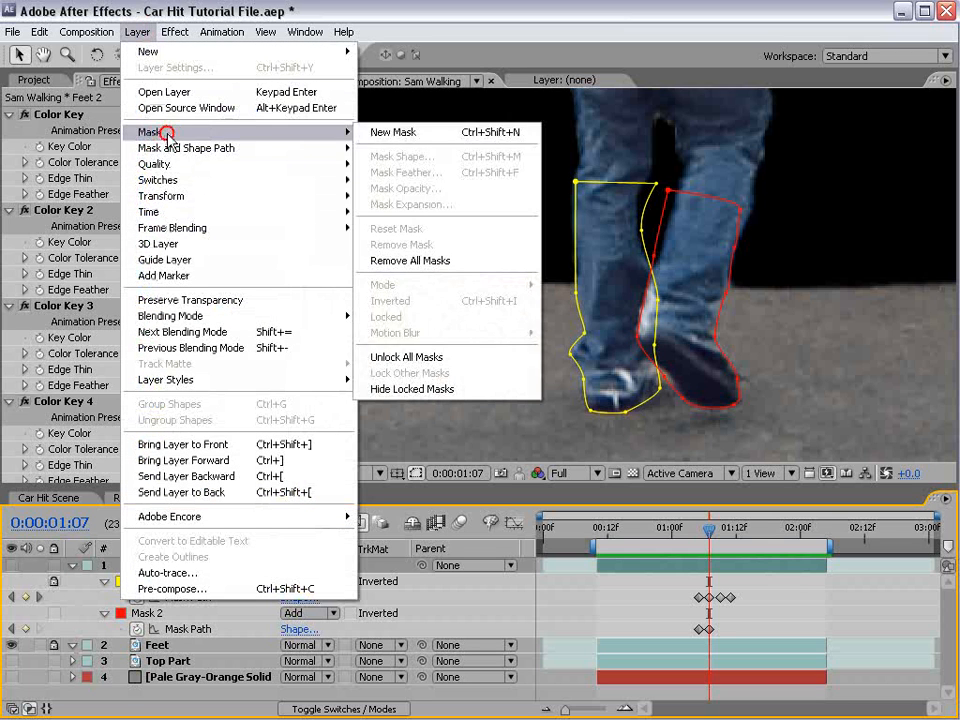
left_click(415, 389)
left_click(648, 577)
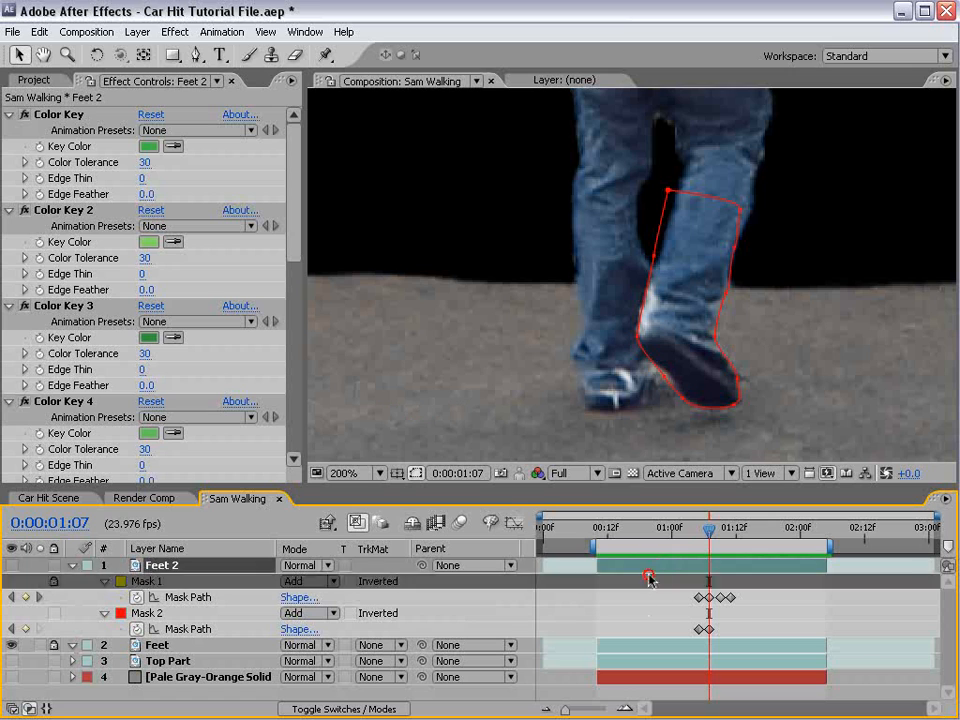
left_click(54, 581)
left_click(147, 613)
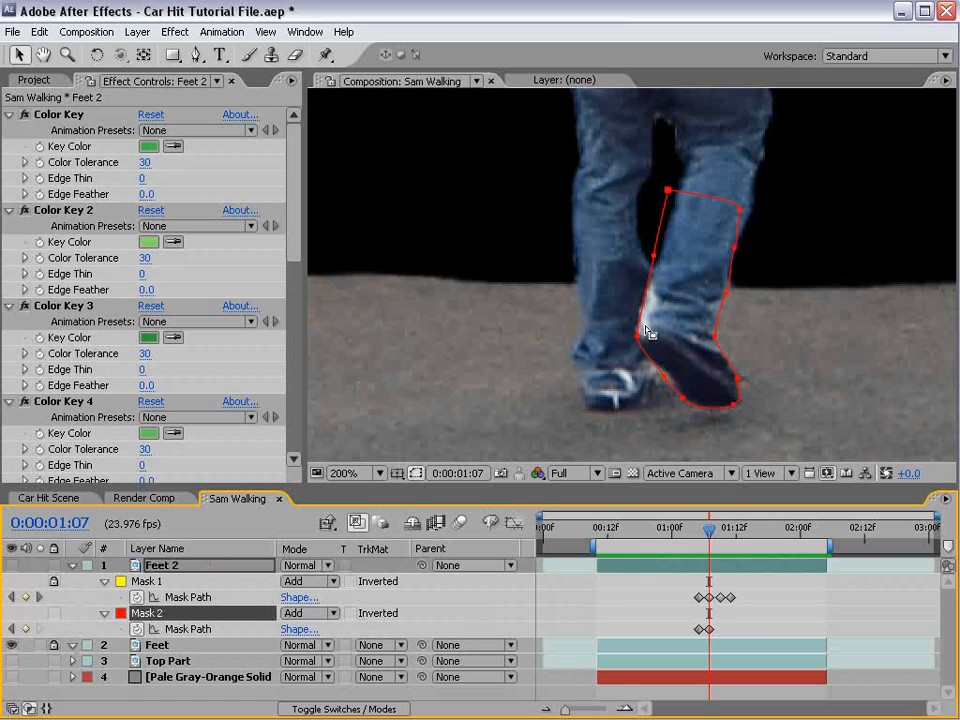
Try swapping the lock from Mask 1 to Mask 2, then undo the lock changes
left_click(54, 581)
left_click(55, 613)
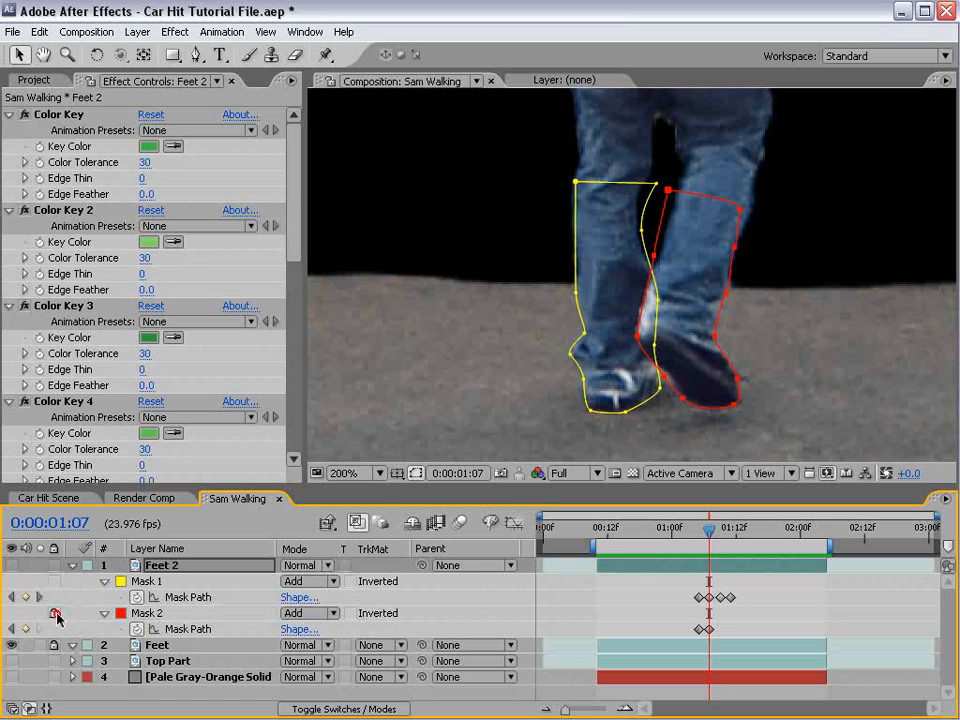
left_click(55, 613)
left_click(54, 581)
key("ctrl+z")
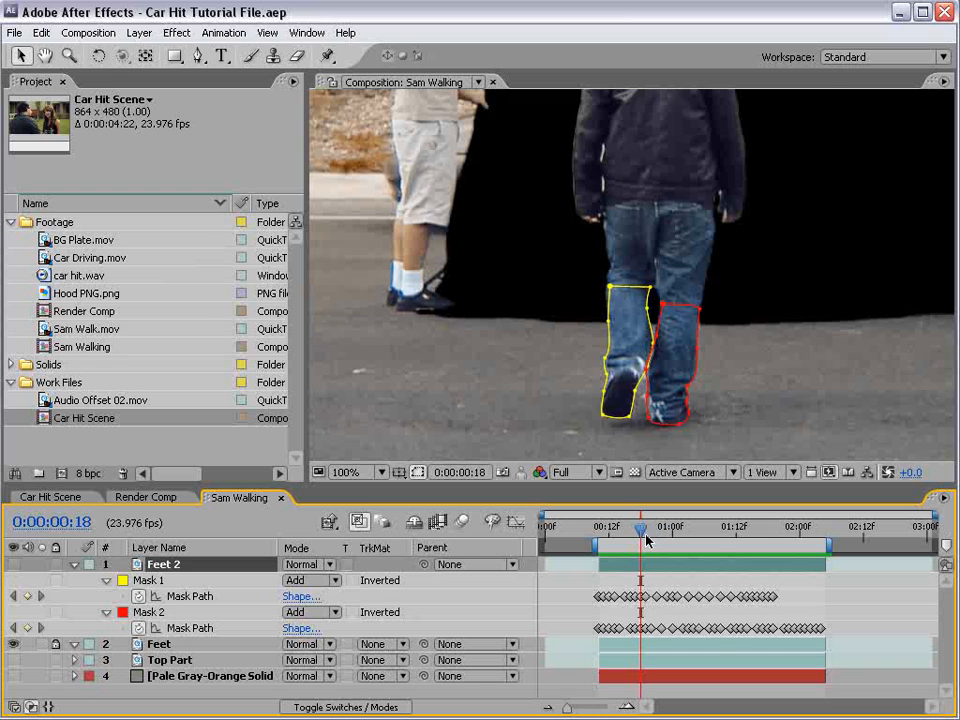
Scrub through the animated masks to 0:00:01:09, then unlock and delete the Feet layer
left_click_drag(631, 527, 721, 530)
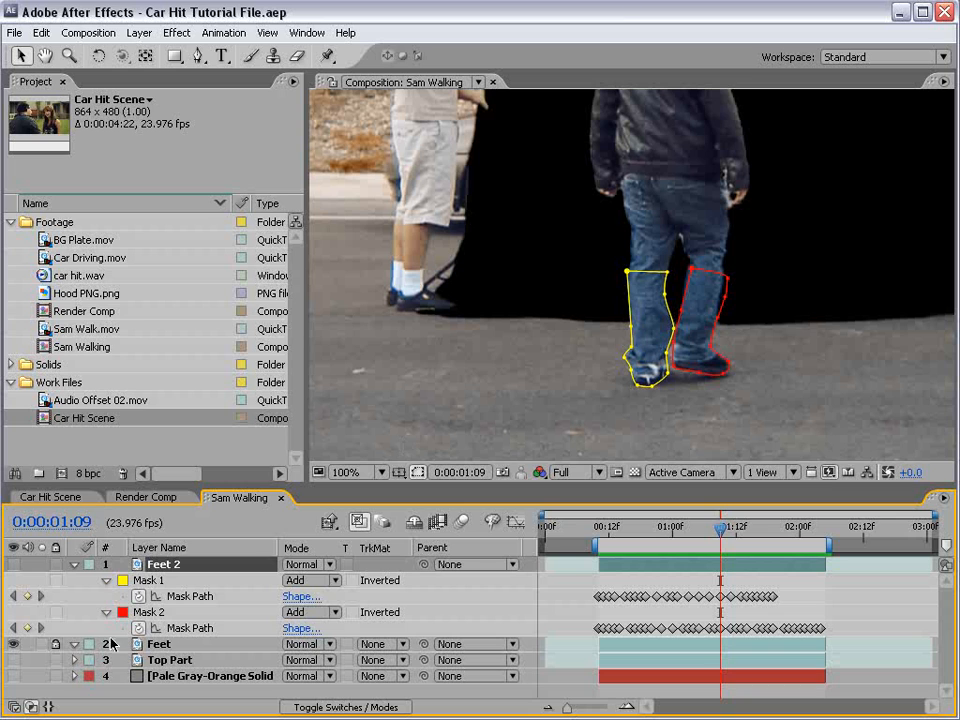
left_click(158, 647)
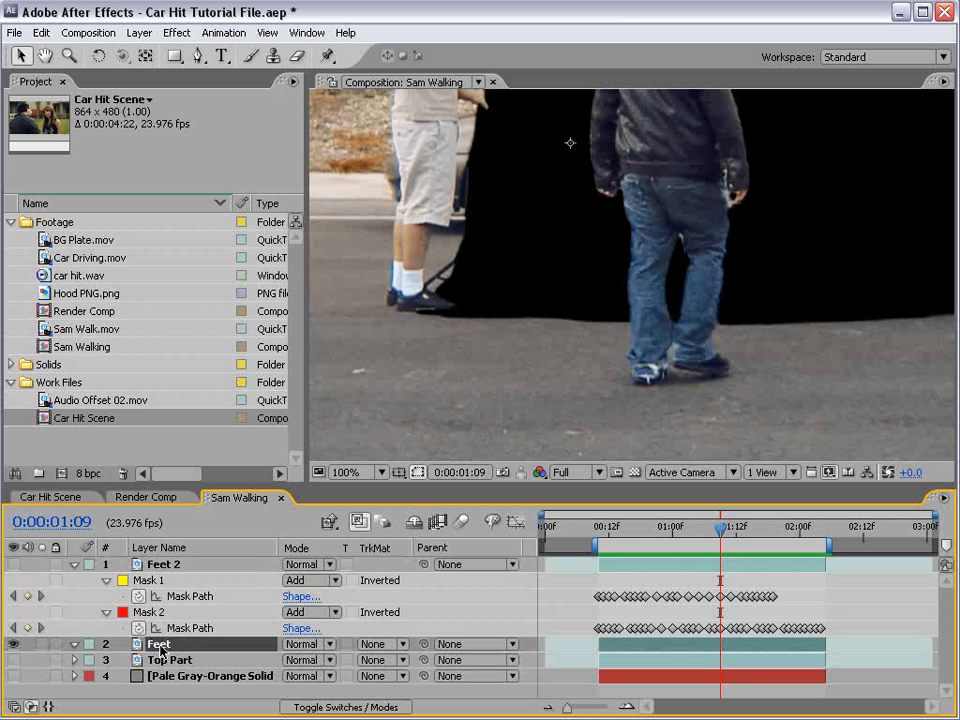
key("Delete")
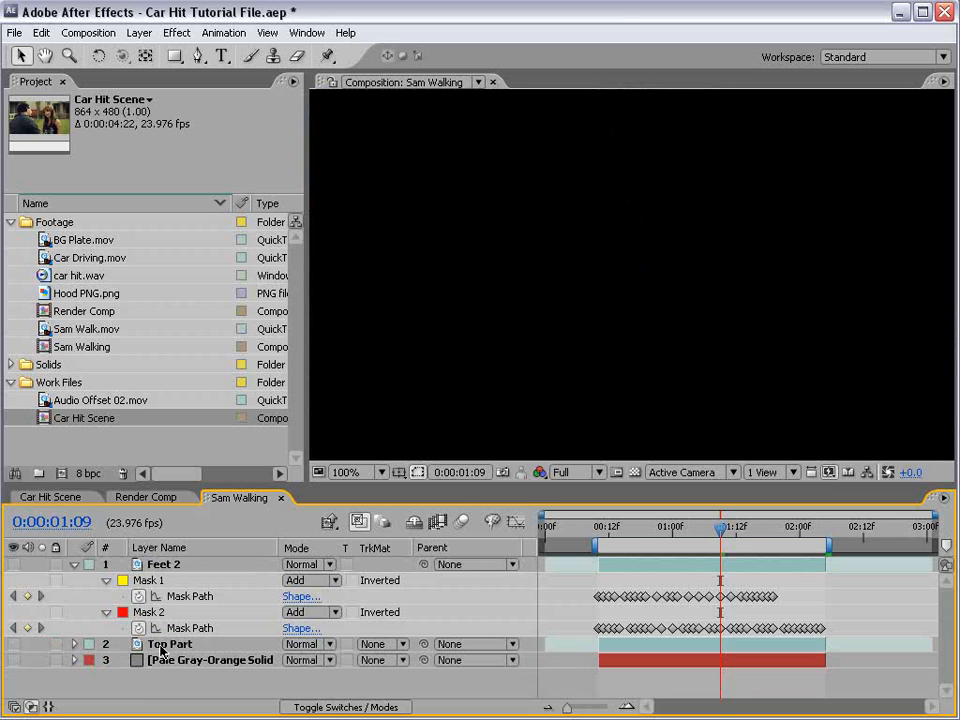
Make the Feet 2 layer visible and disable its Simple Choker effect
left_click(13, 564)
left_click(200, 564)
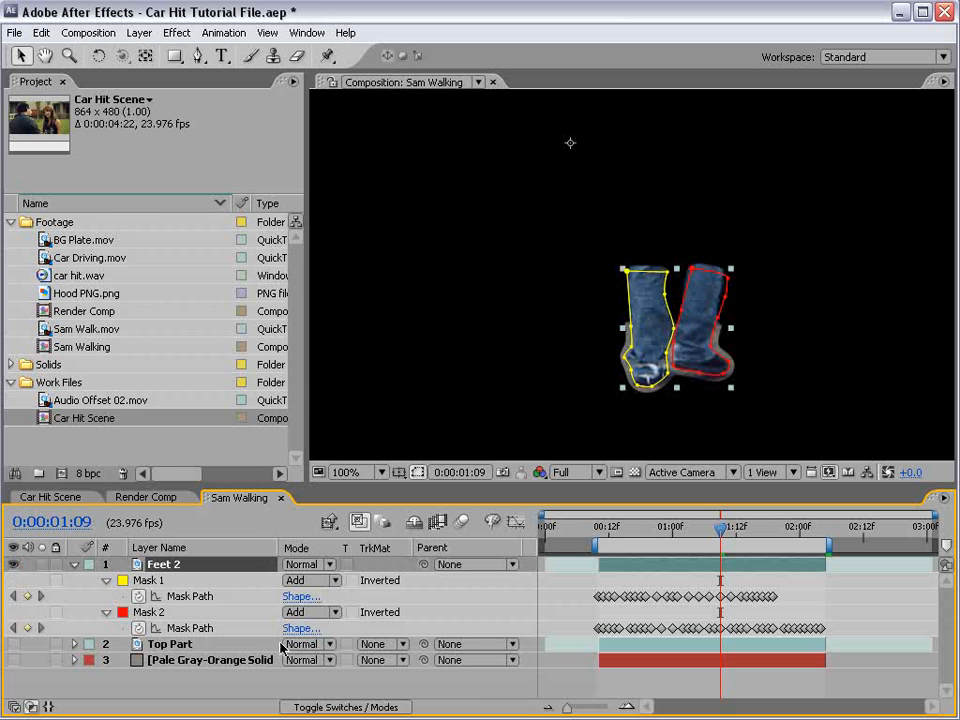
key("F3")
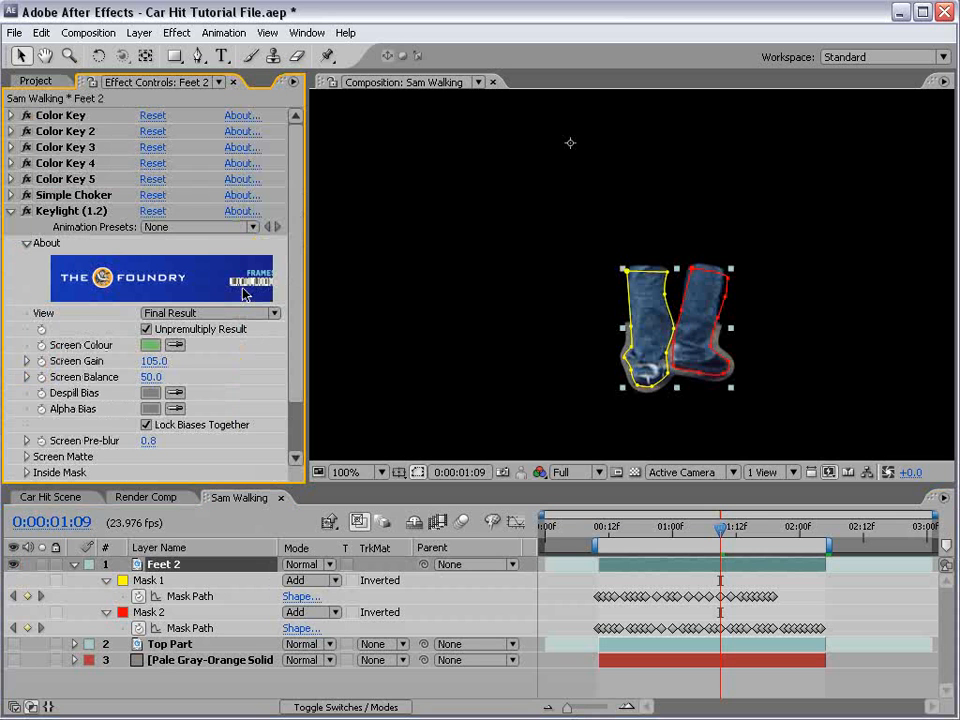
left_click(24, 195)
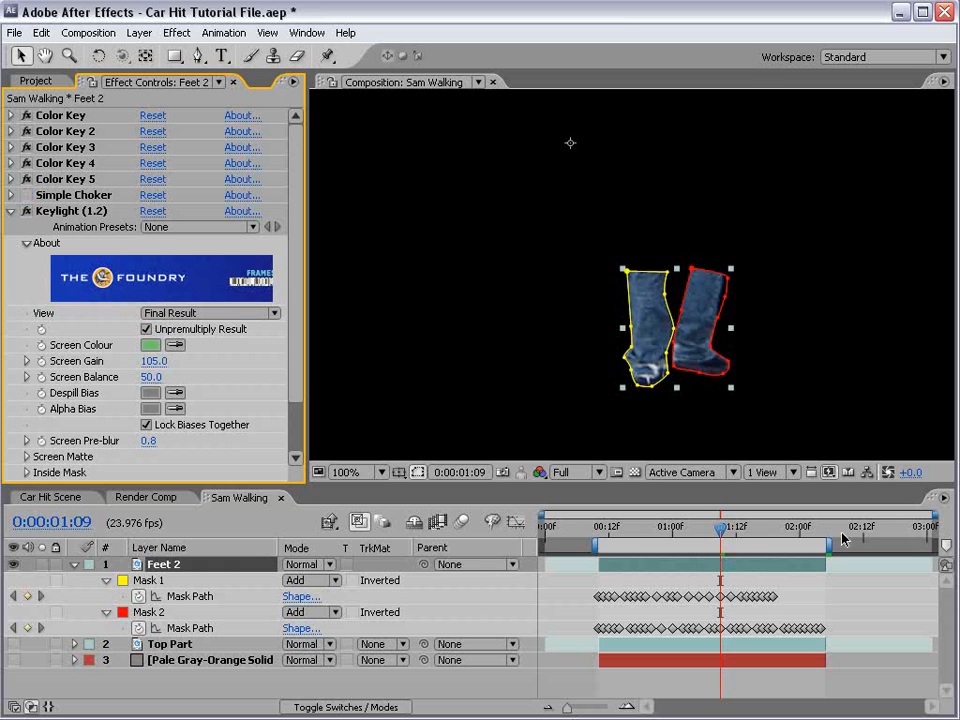
Reveal the mask feather values of Feet 2 and set Mask 1's feather to 0.5 pixels
left_click(826, 583)
key("space")
left_click_drag(704, 401, 692, 376)
scroll(685, 373, "up", 1)
left_click_drag(716, 426, 683, 345)
left_click(178, 566)
key("f")
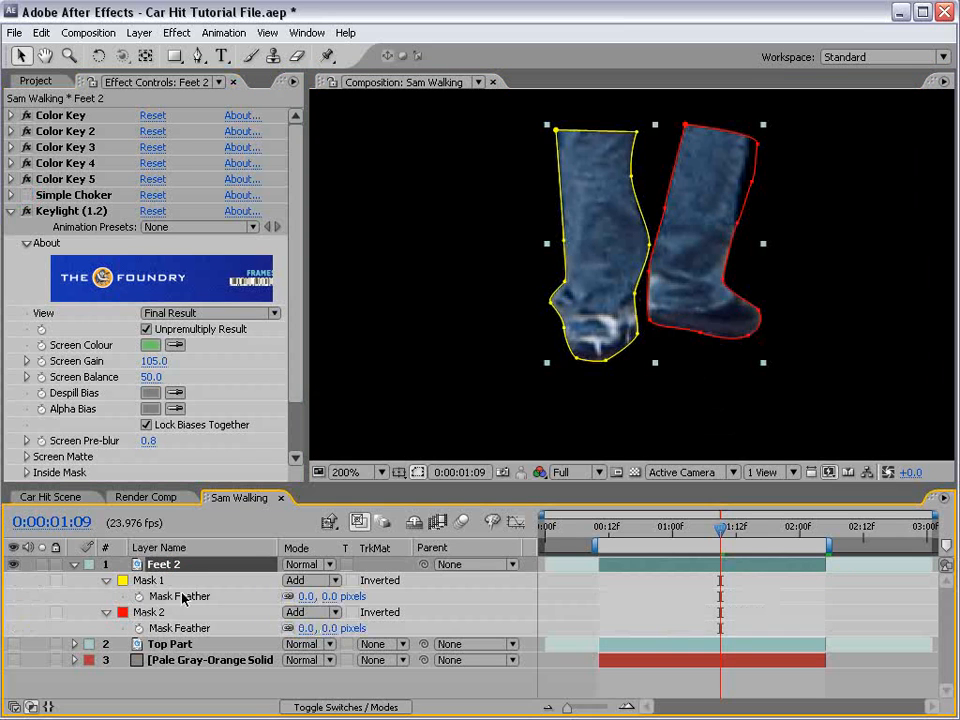
left_click(331, 597)
type(".")
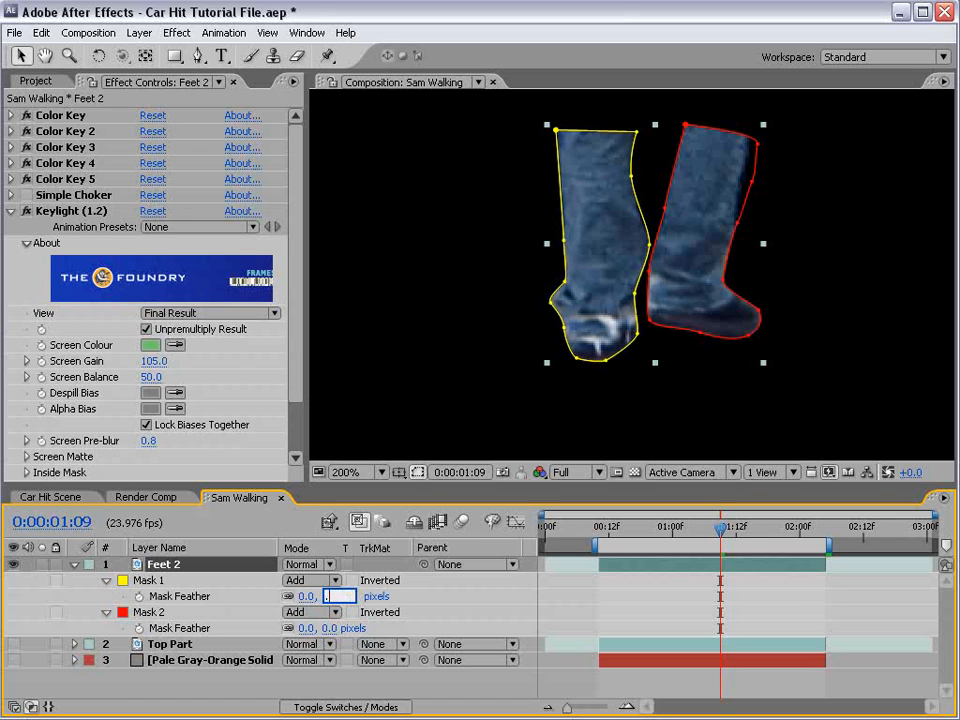
type("5")
key("Return")
Set Mask 2's feather to 0.5 pixels
left_click(334, 628)
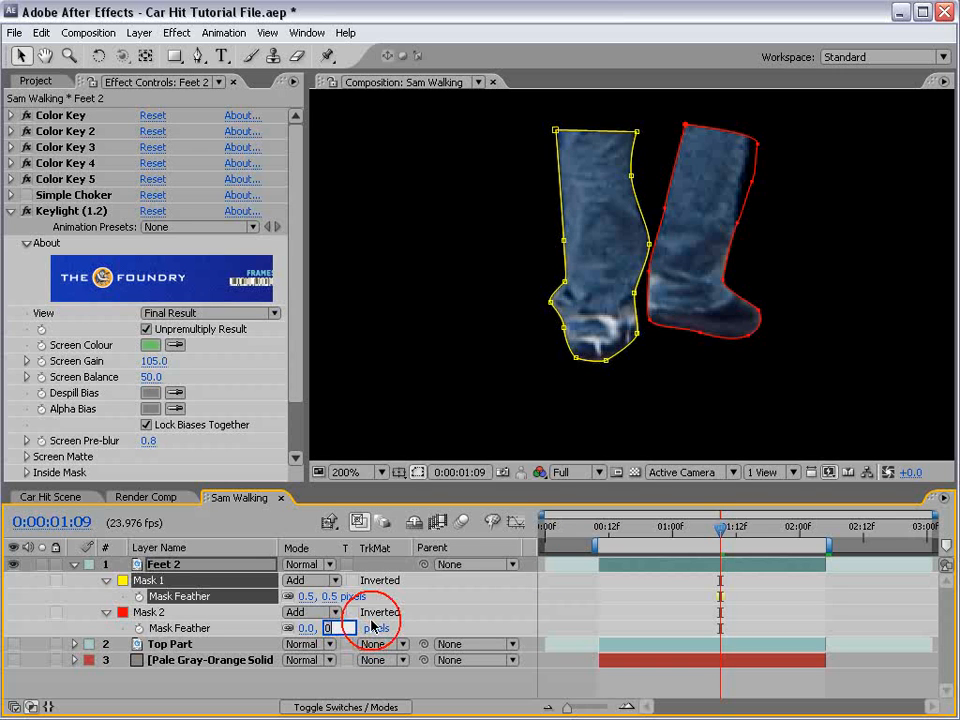
type(".5")
key("Return")
left_click(589, 669)
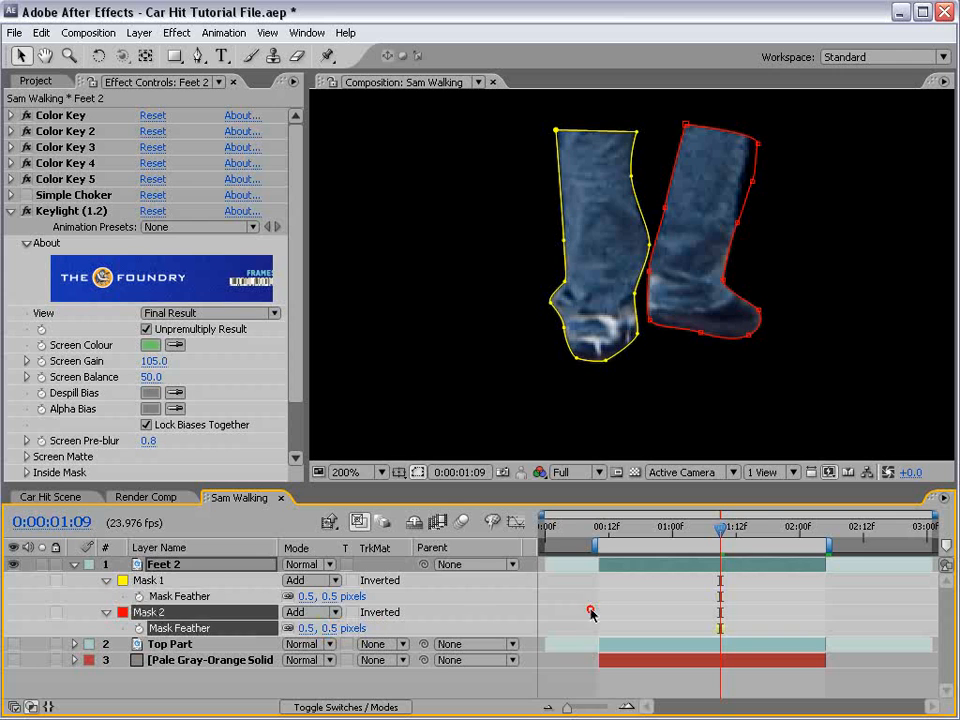
Save the project and make the Top Part layer visible with the feet
key("ctrl+s")
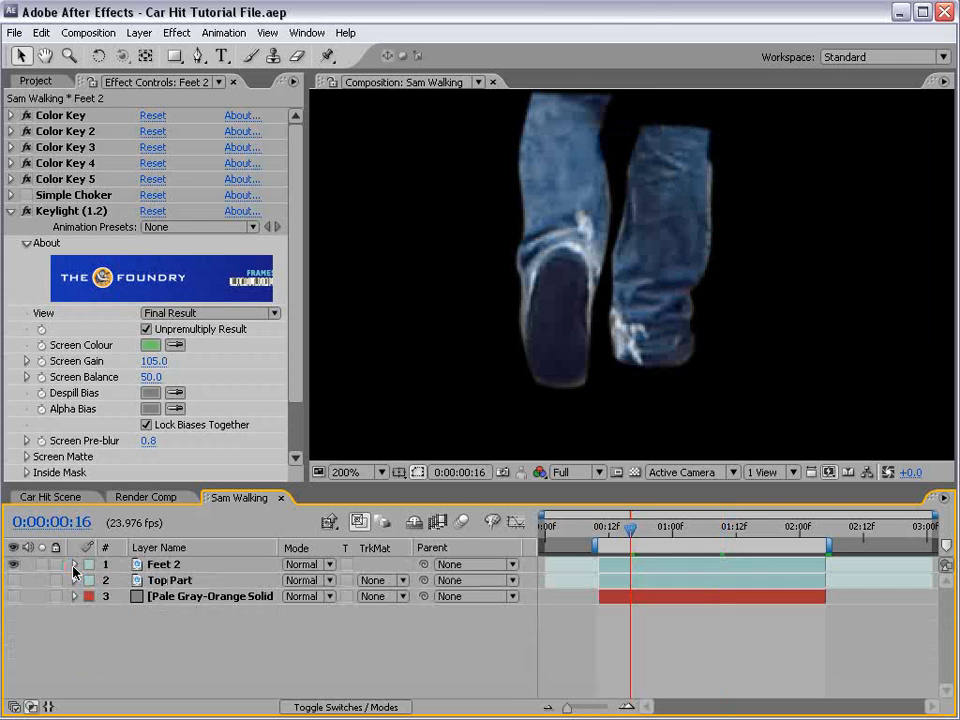
left_click(175, 580)
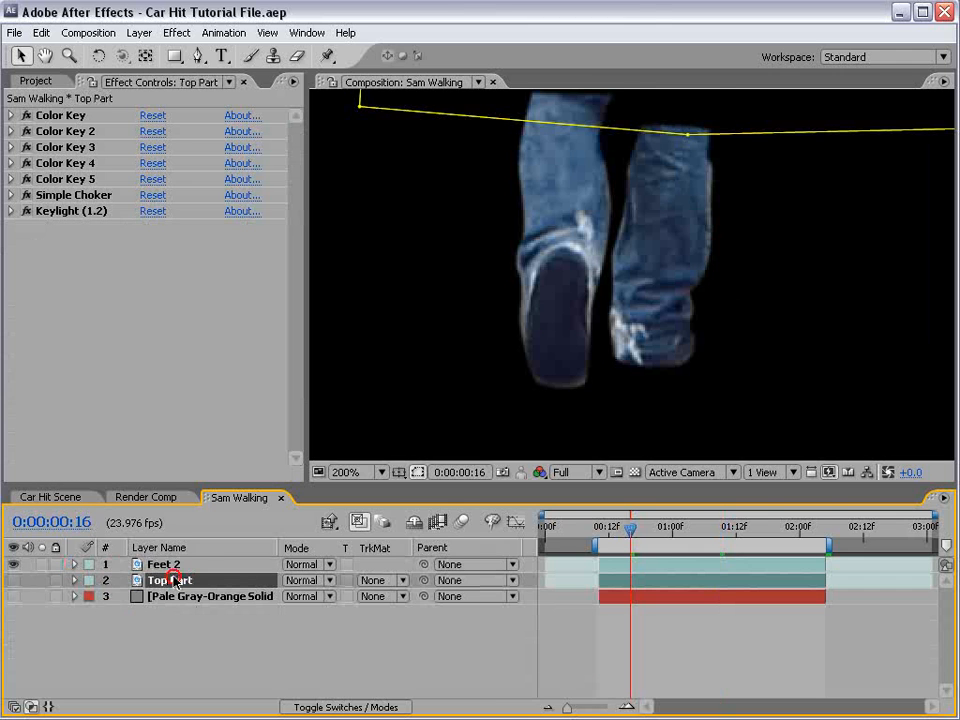
left_click(13, 580)
key("h")
left_click_drag(627, 183, 627, 322)
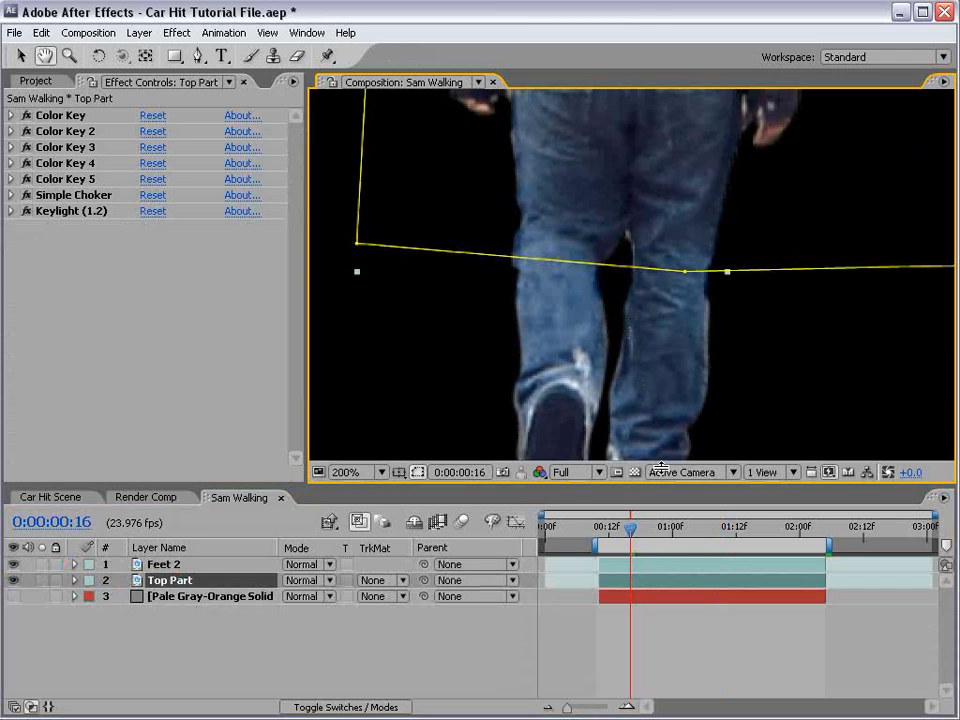
Scrub through the walk to check how the masked feet join the keyed upper body
key("v")
key("F2")
left_click_drag(629, 531, 685, 526)
key("h")
scroll(697, 190, "down", 1)
left_click_drag(682, 220, 677, 280)
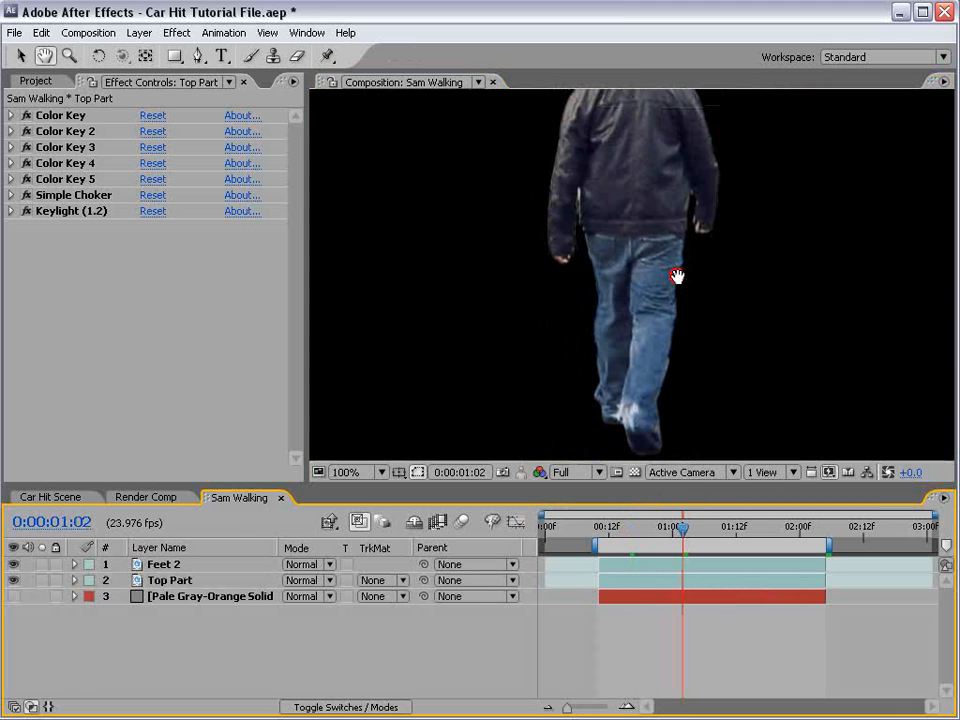
key("v")
left_click_drag(676, 525, 627, 548)
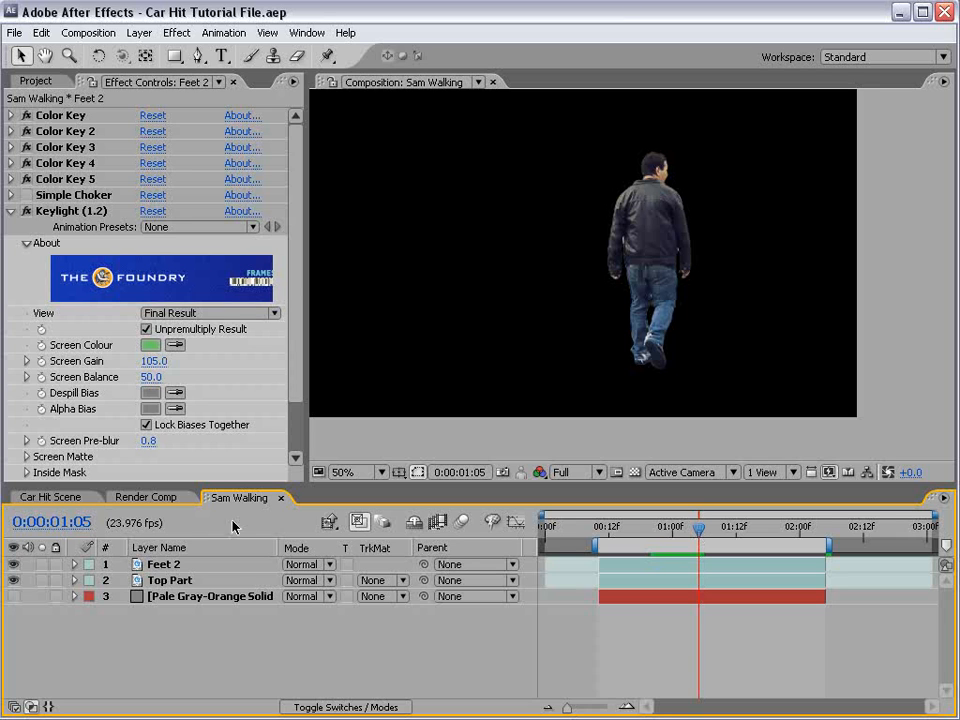
Show the Pale Gray-Orange Solid as a background and duplicate the Feet 2 layer
left_click(14, 596)
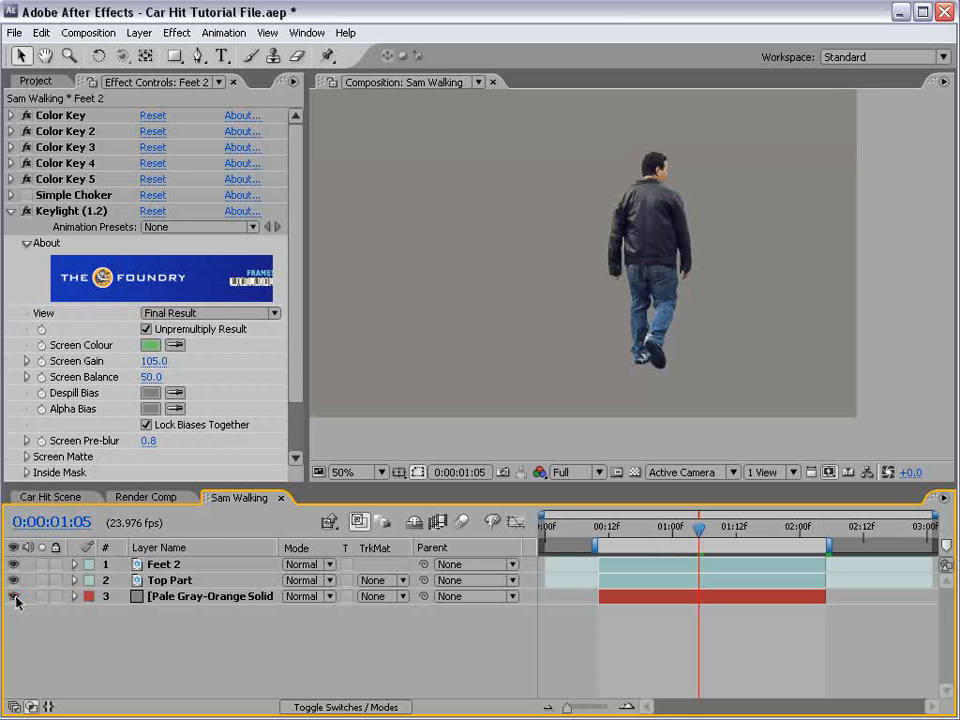
left_click(175, 565)
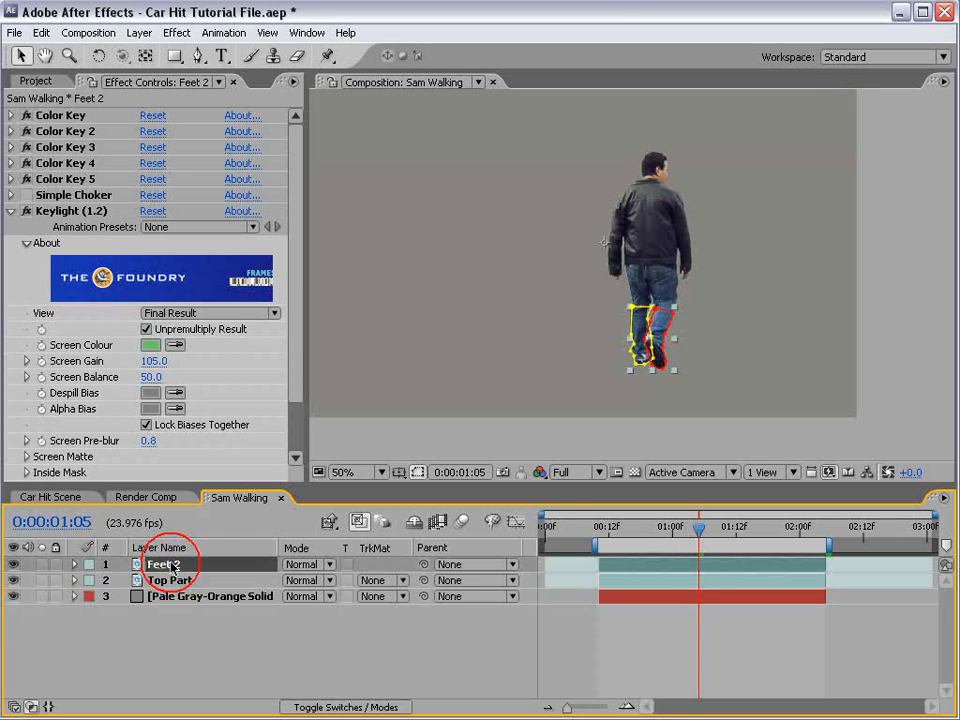
left_click(41, 32)
left_click(64, 196)
Reveal the mask paths and mask feathers of the Feet 3 layer and enlarge the timeline area
key("h")
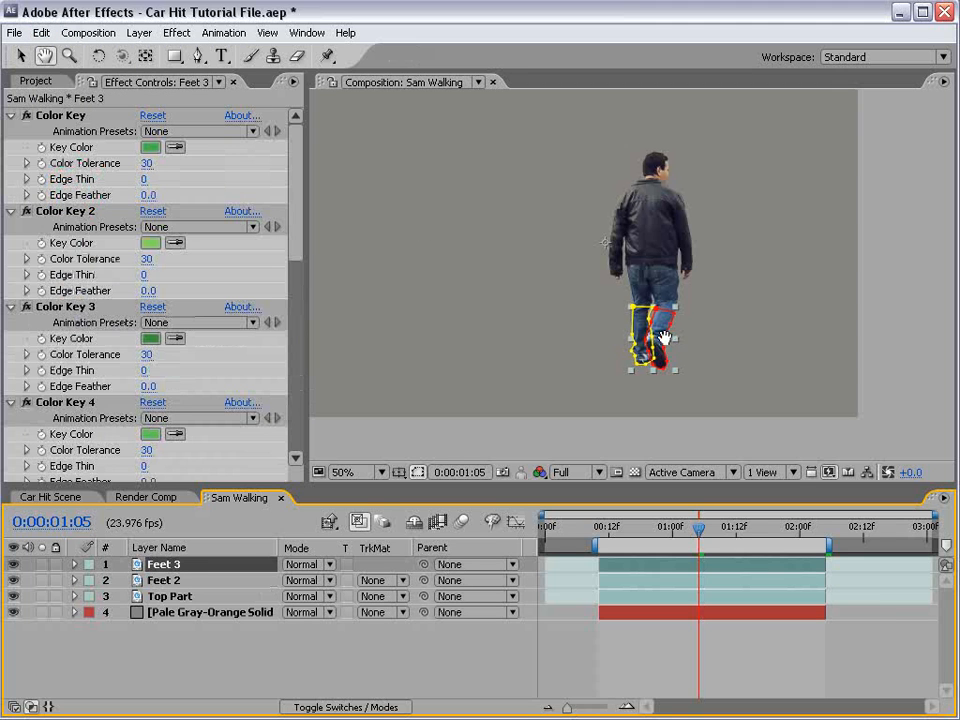
left_click_drag(664, 338, 659, 240)
scroll(662, 290, "up", 1)
left_click_drag(664, 296, 634, 374)
key("v")
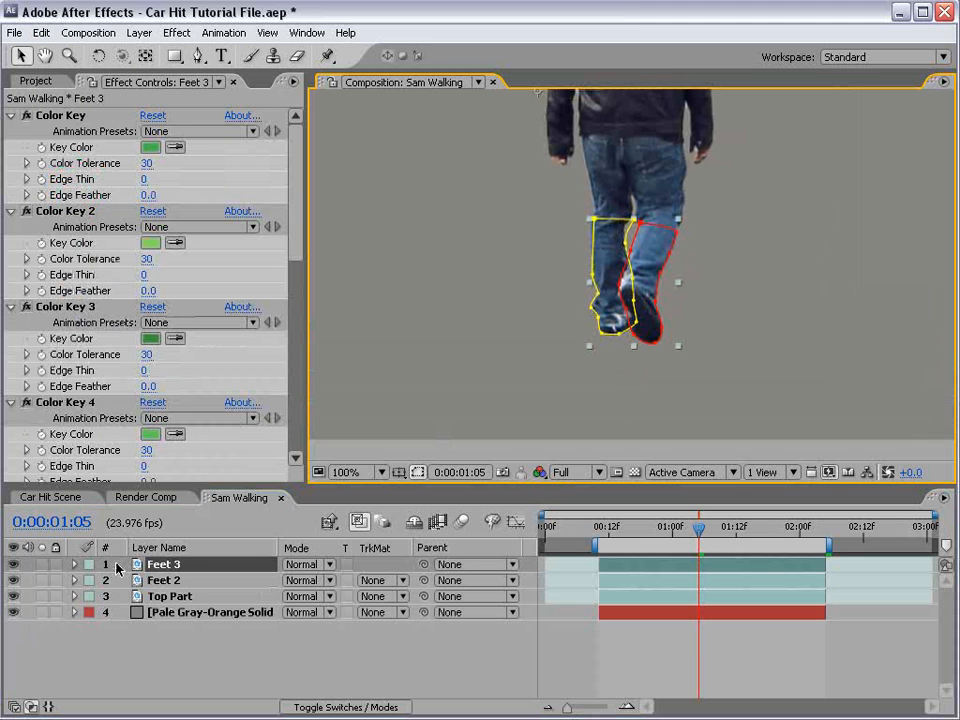
key("m")
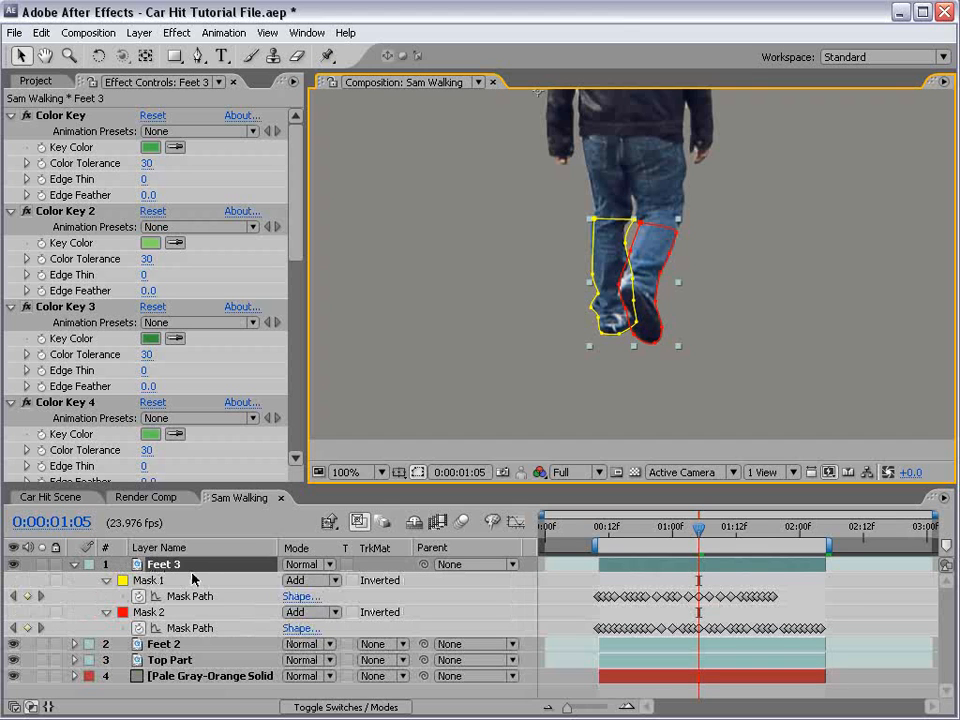
key("shift+f")
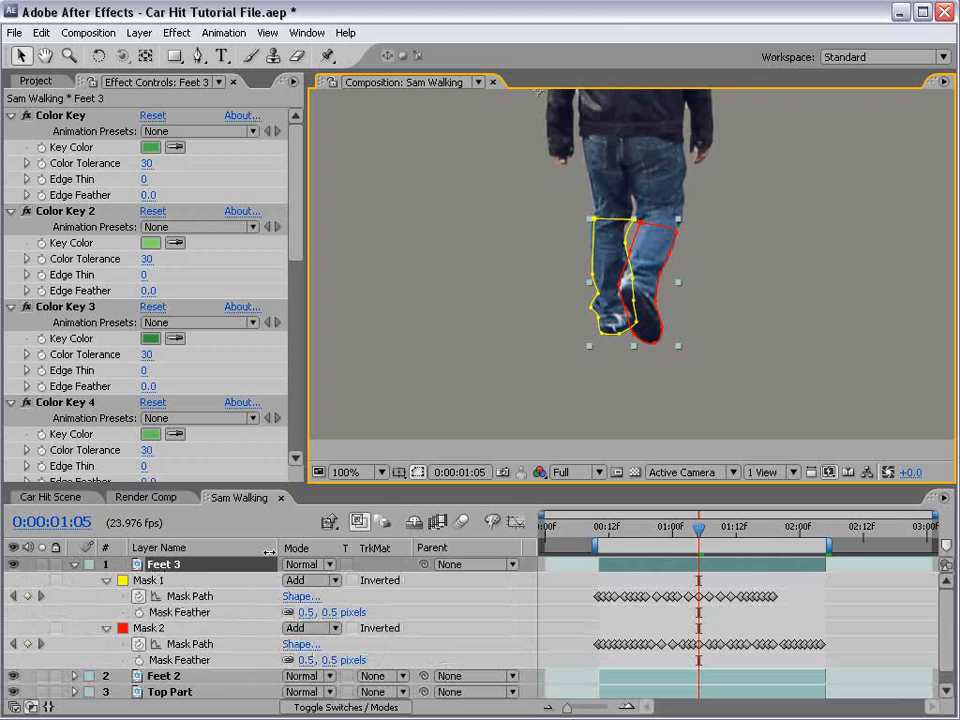
left_click_drag(322, 485, 322, 442)
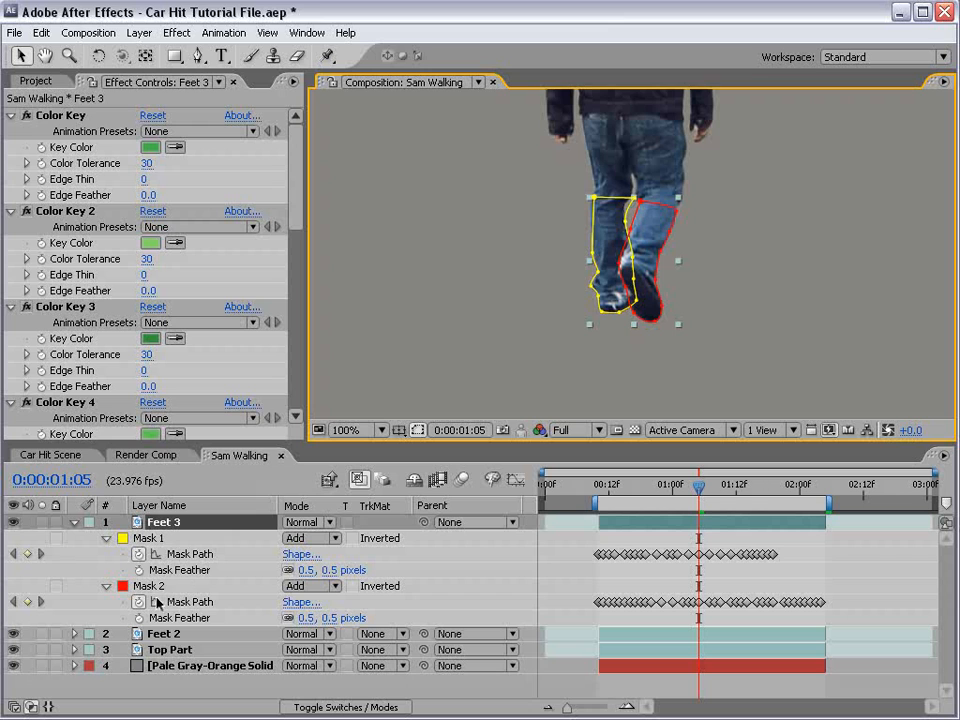
Try a feather of 70 pixels on Mask 1 of Feet 3 and inspect the soft edge around the foot
mouse_move(326, 572)
left_mouse_down()
mouse_move(372, 549)
mouse_move(326, 553)
left_mouse_up()
key("h")
scroll(634, 336, "up", 1)
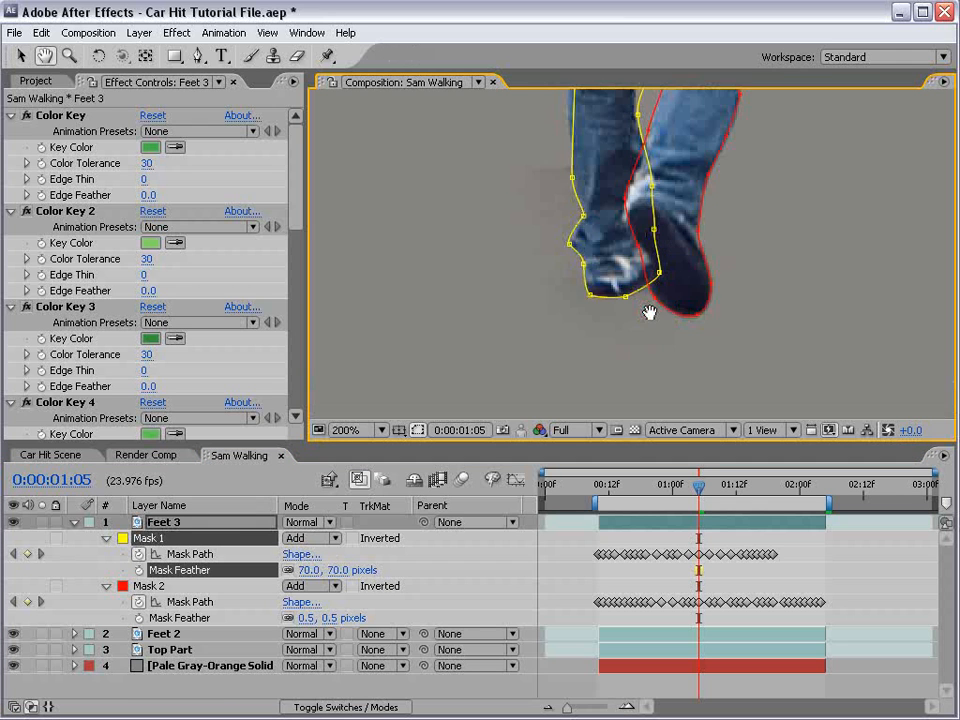
left_click_drag(548, 223, 570, 268)
key("v")
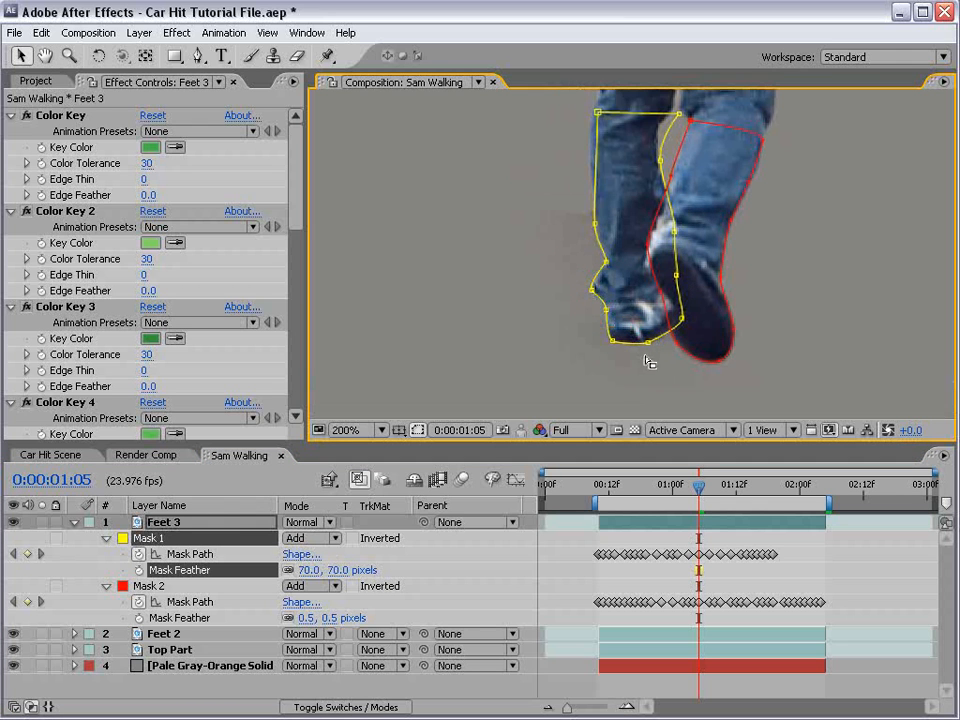
Reveal all mask properties of Feet 3 and set Mask 1's feather to 24 pixels and its expansion to 11 pixels
key("m")
key("m")
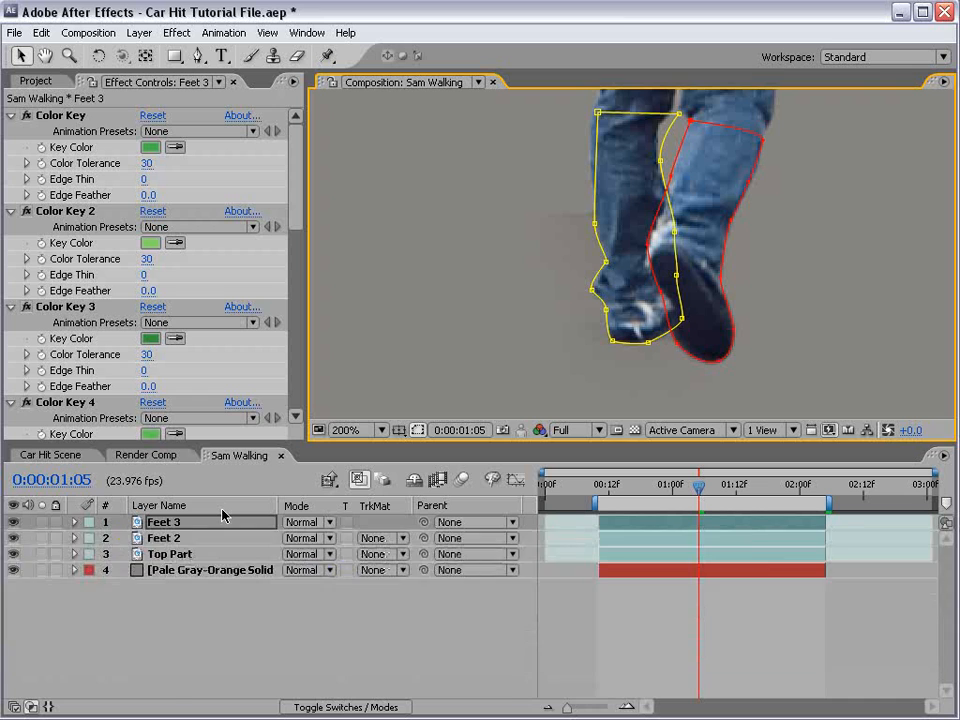
left_click_drag(291, 603, 187, 555)
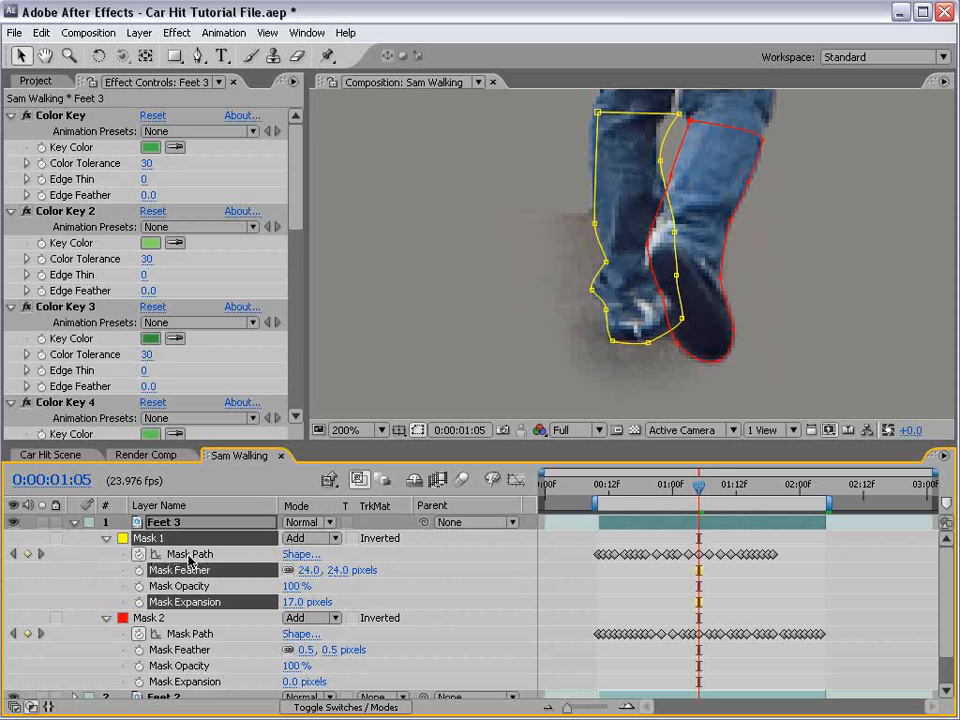
left_click_drag(290, 602, 272, 586)
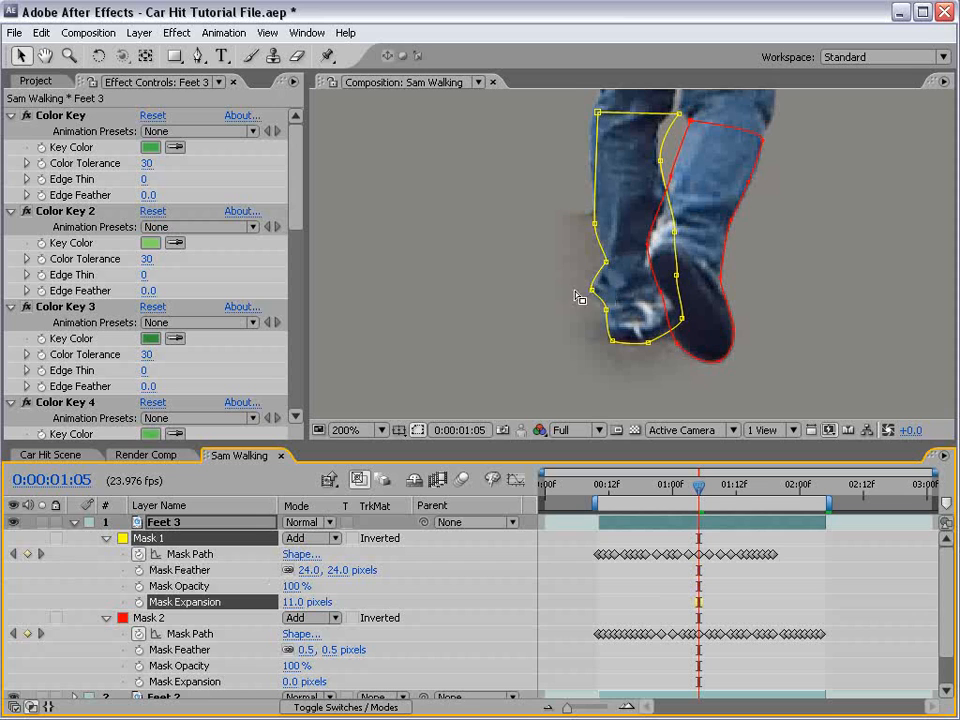
left_click(594, 584)
Set Mask 2 of Feet 3 to a 25-pixel feather and a 16-pixel expansion, and collapse the layer
left_click(621, 521)
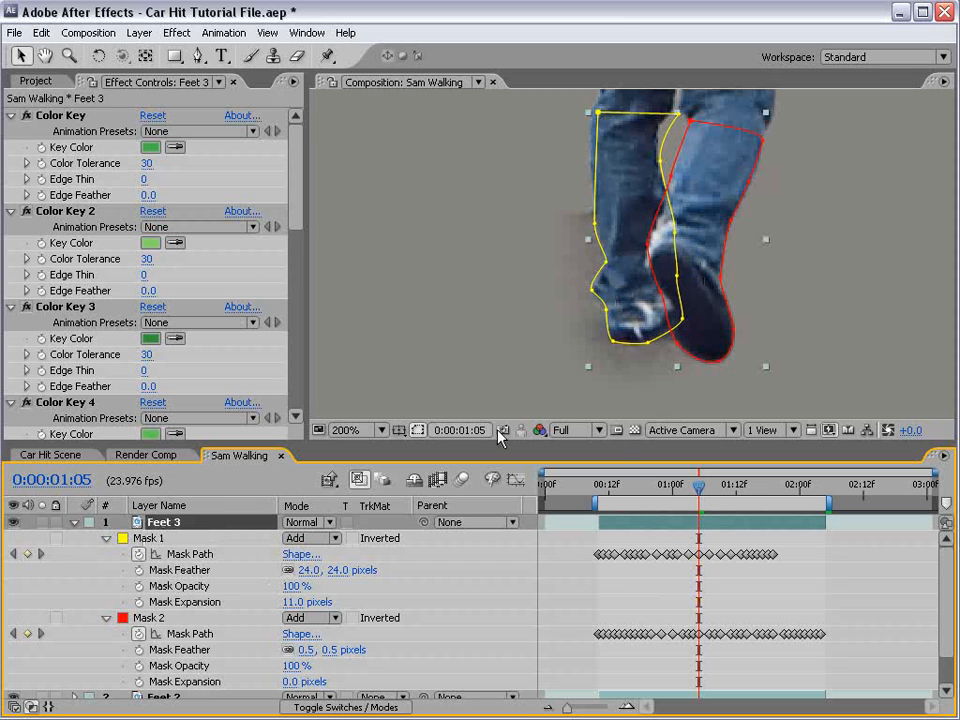
left_click(328, 650)
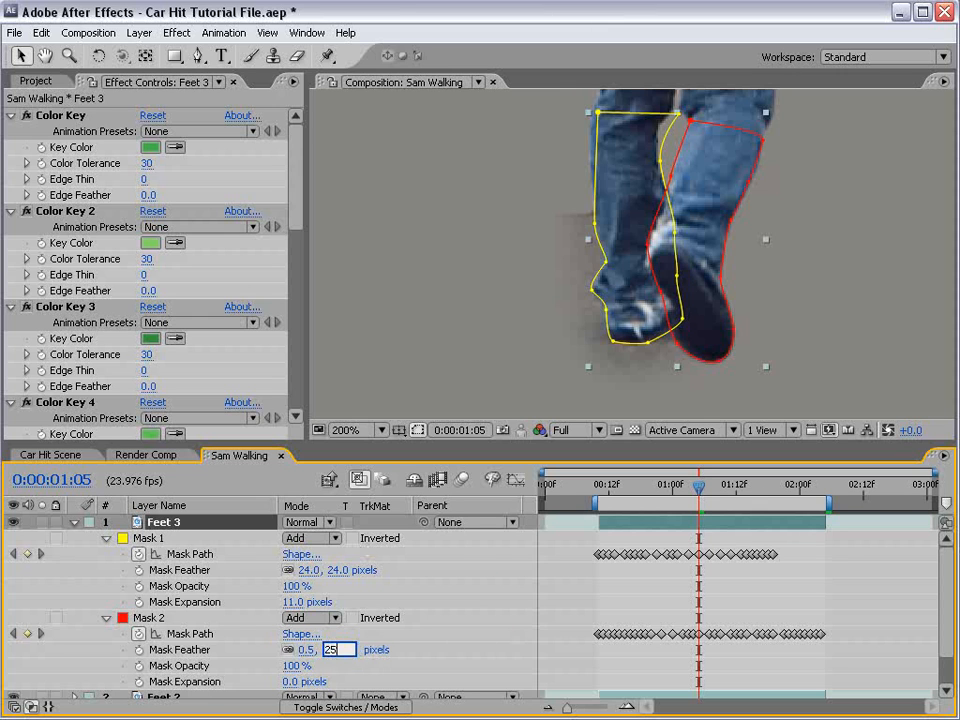
type("25")
key("Return")
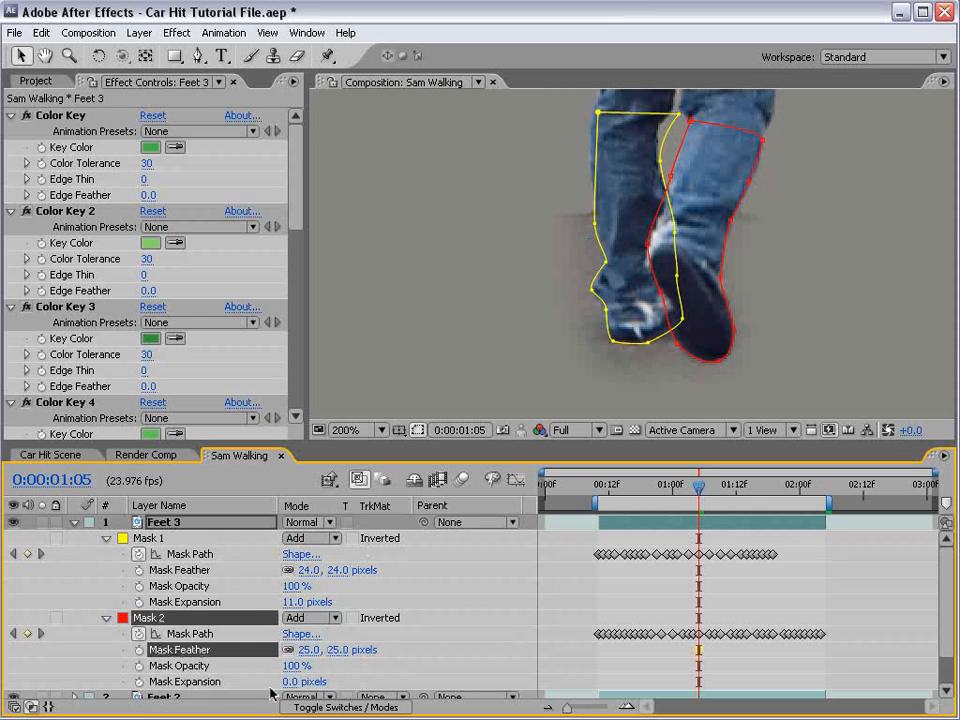
left_click_drag(290, 681, 294, 669)
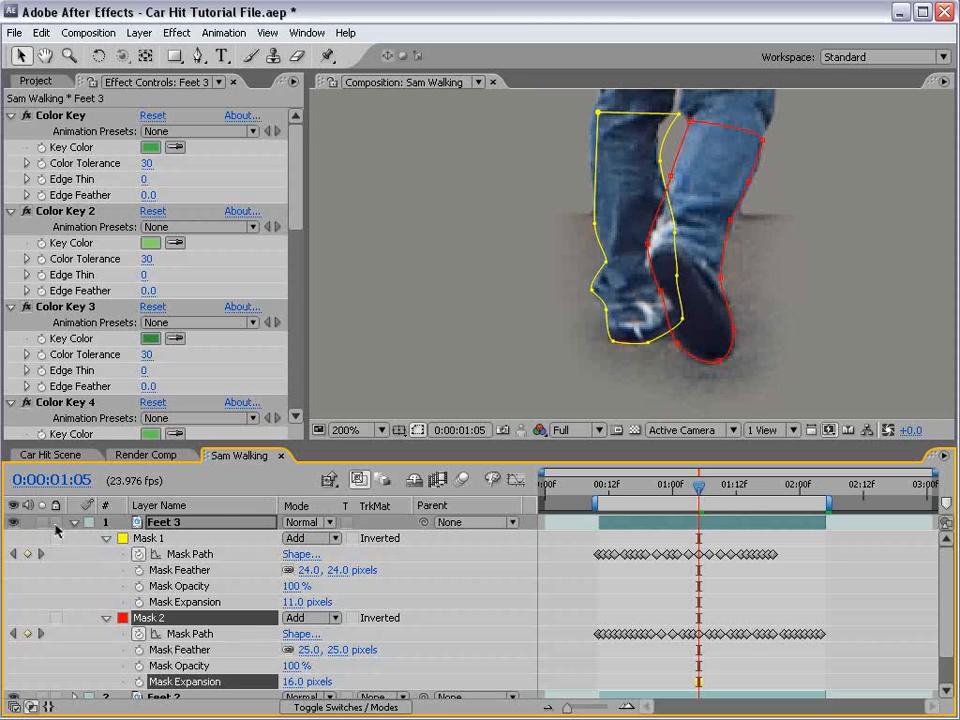
left_click(73, 522)
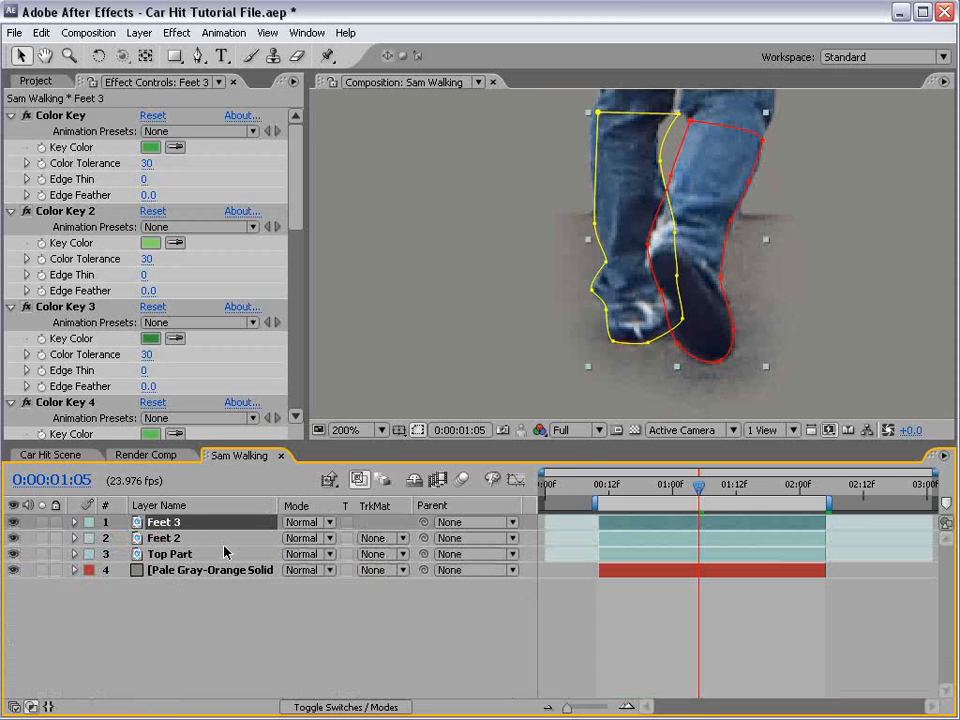
Solo the Feet 3 layer and rename it Shadow
left_click(160, 538)
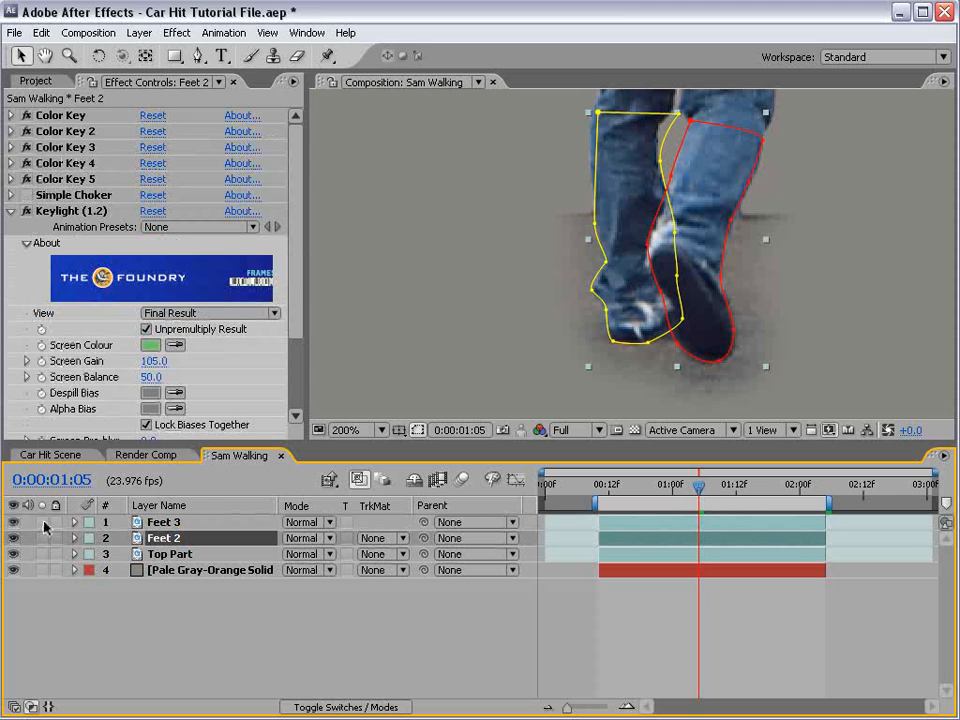
left_click(42, 522)
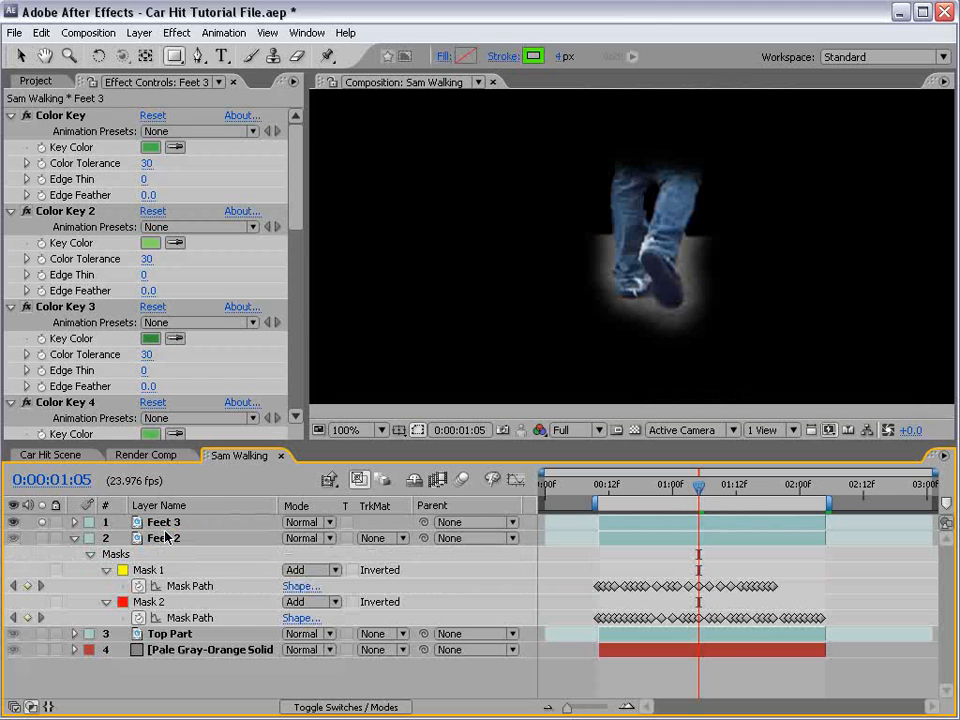
left_click(160, 522)
key("Return")
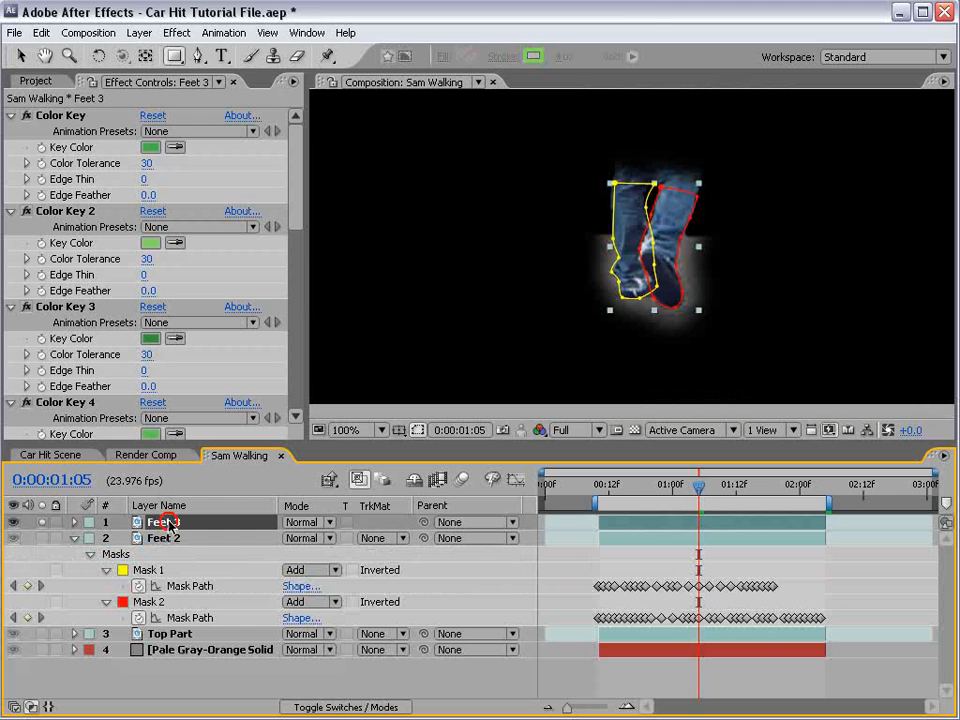
type("Shadow")
key("Return")
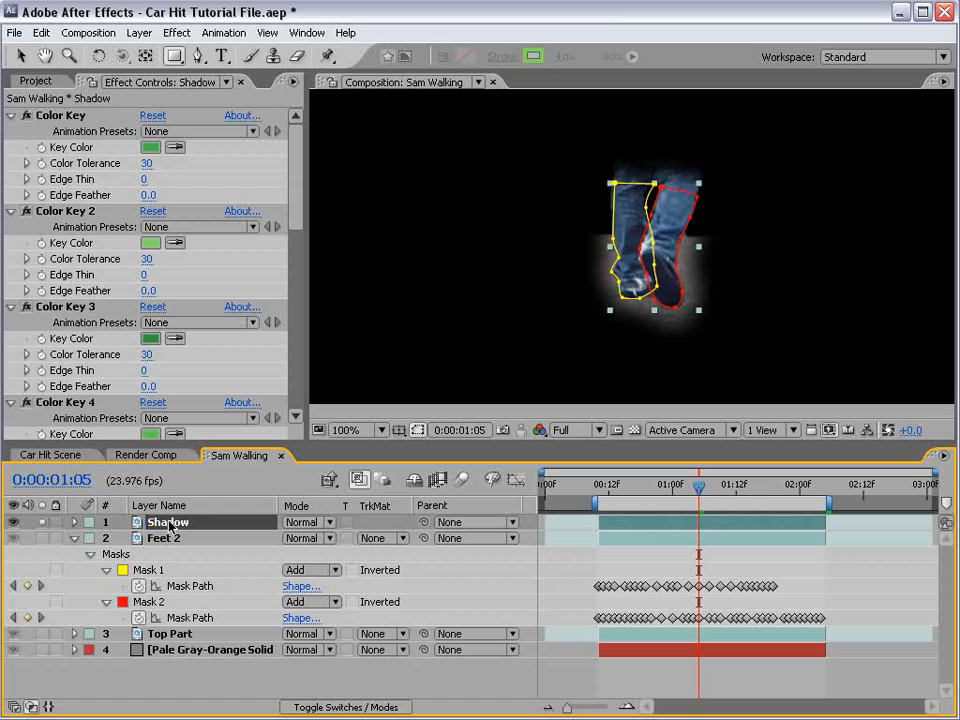
Draw a wide rectangular mask over the legs above the shoes on the Shadow layer and set its mode to Subtract
left_click_drag(174, 56, 190, 40)
left_click_drag(417, 118, 827, 247)
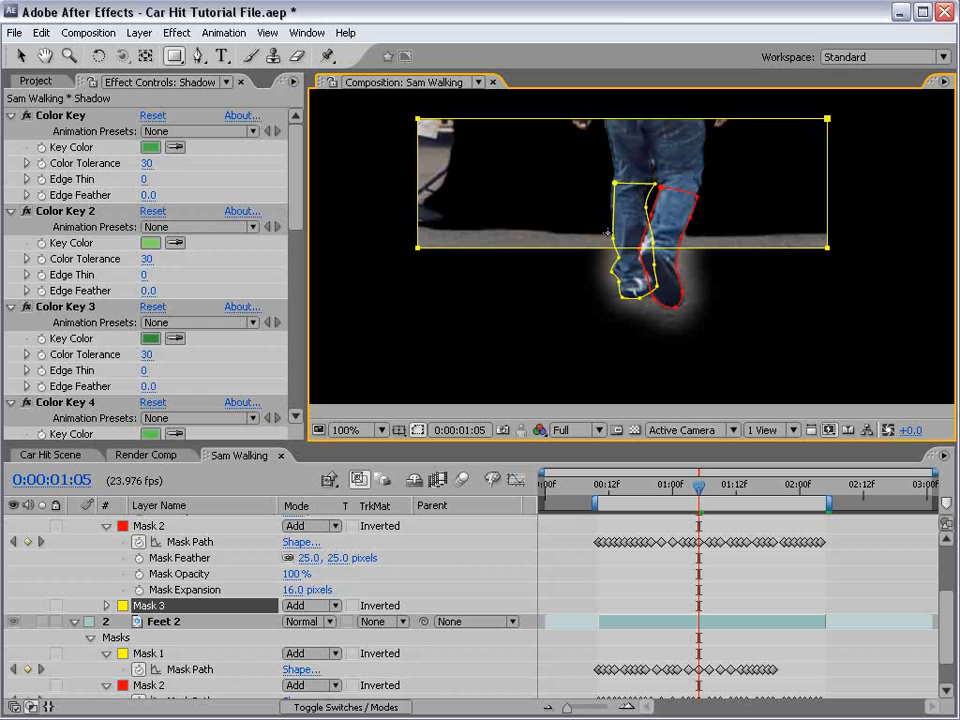
left_click(311, 605)
left_click(312, 620)
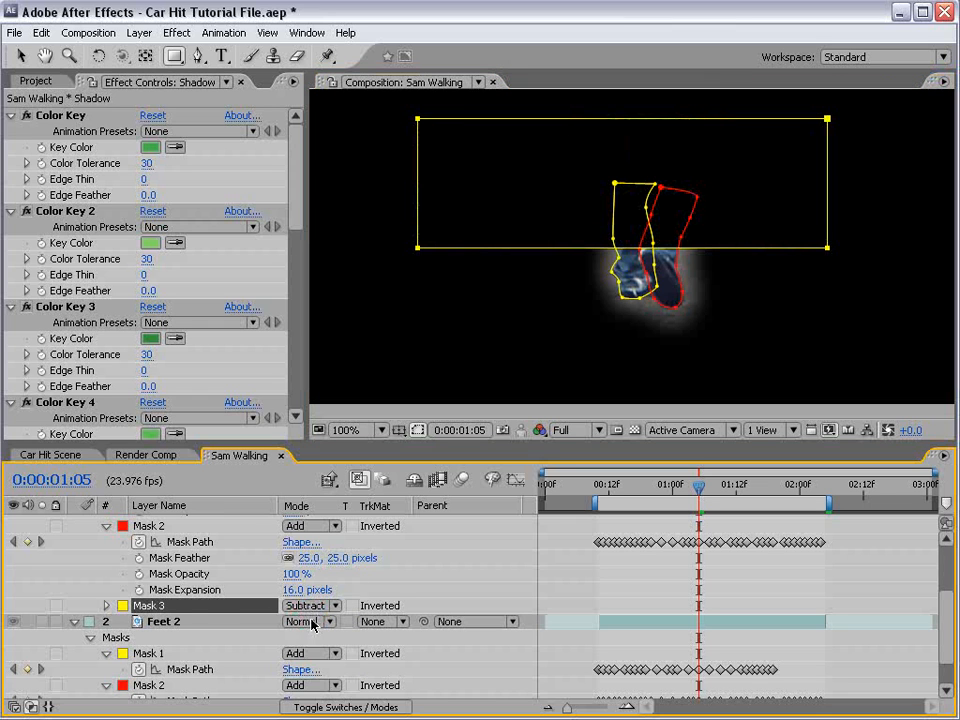
Lower the bottom-right corner of the Shadow layer's Mask 3 and set that mask's feather to 38 pixels
key("f")
key("f")
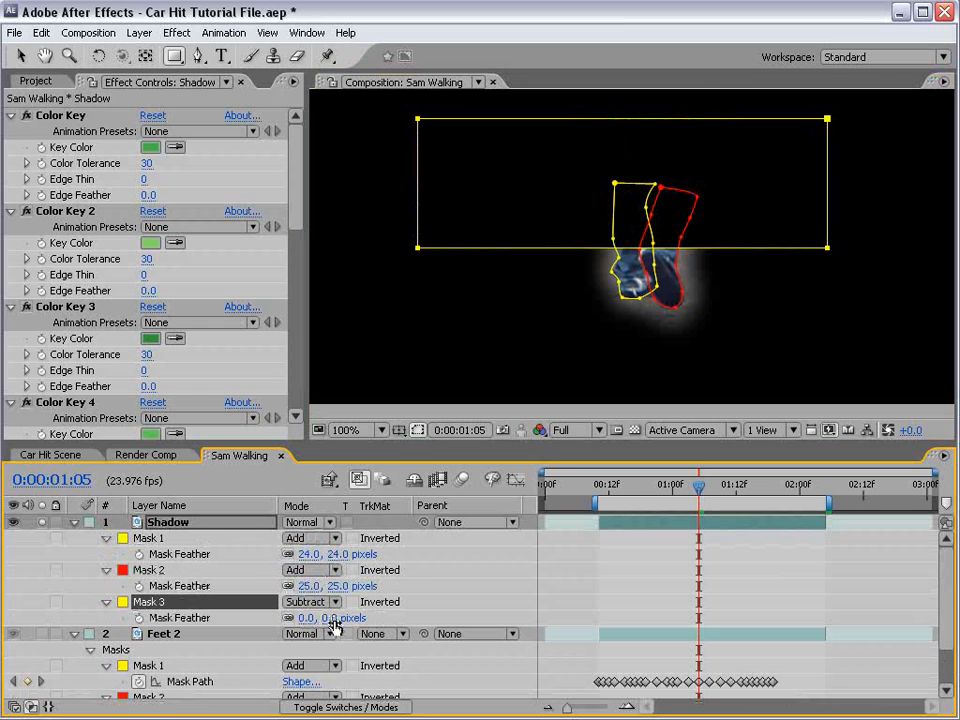
left_click_drag(333, 625, 343, 606)
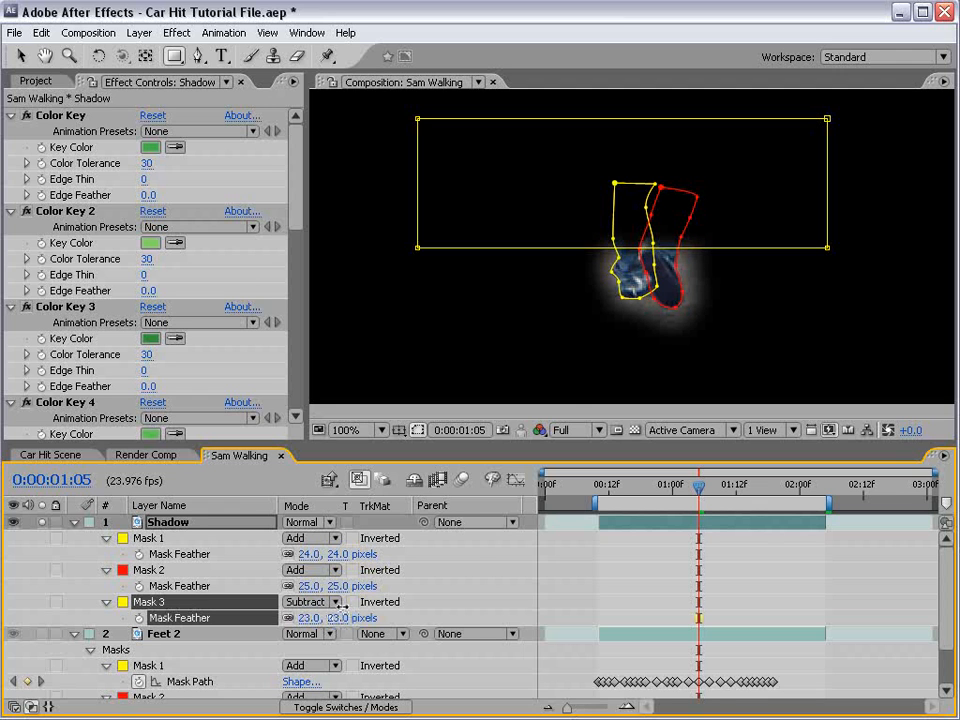
key("v")
left_click_drag(828, 249, 841, 272)
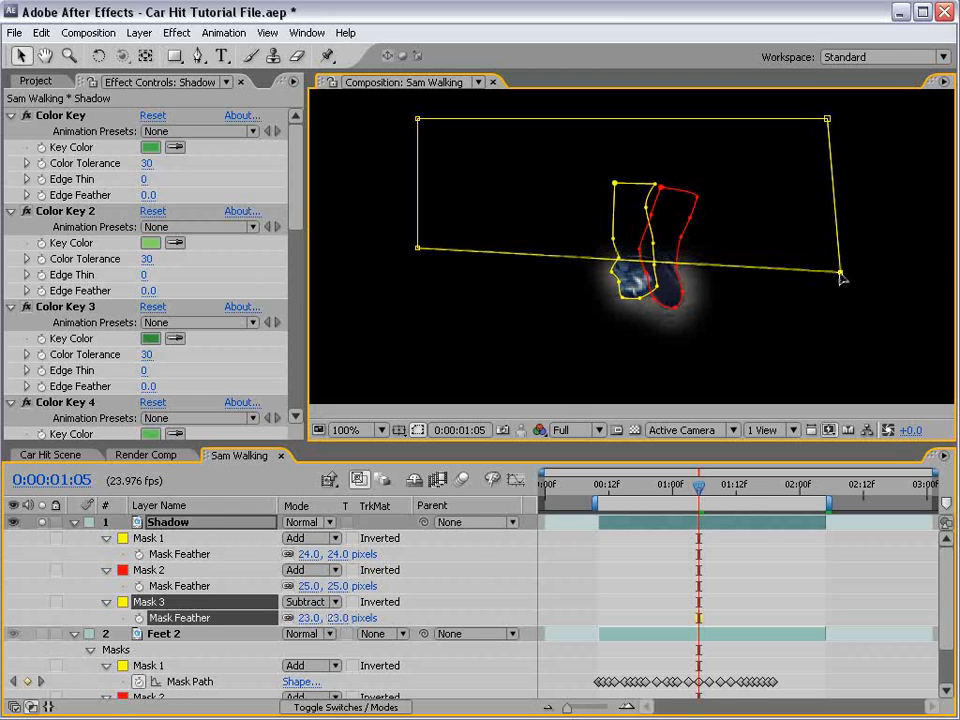
left_click_drag(333, 617, 347, 607)
left_click(667, 547)
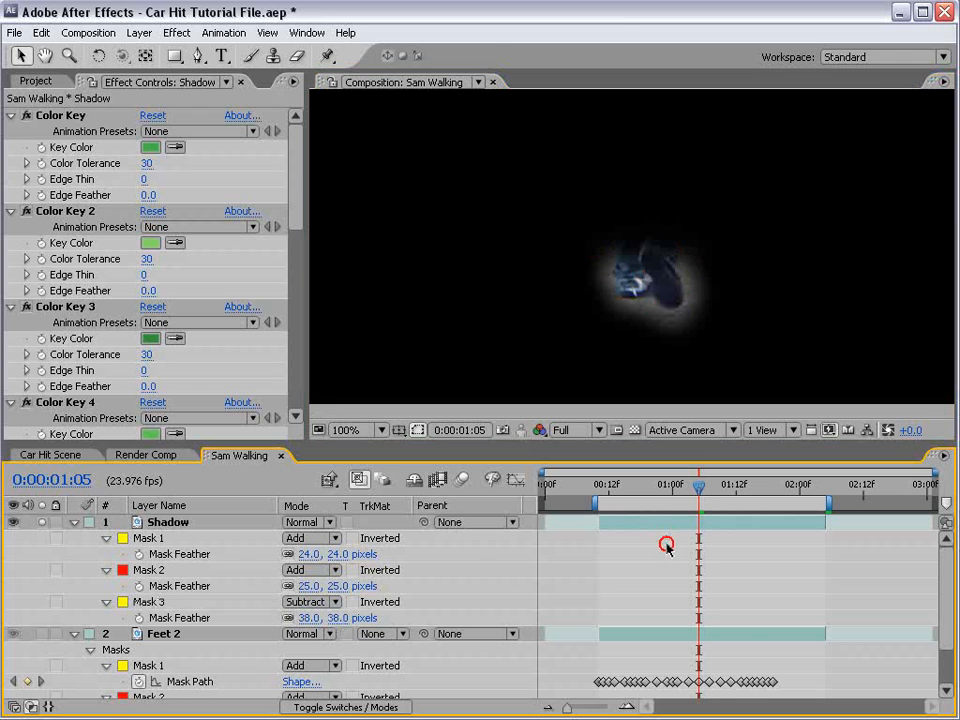
Turn off solo on the Shadow layer and move it between the Feet 2 and Top Part layers
left_click(74, 523)
left_click(42, 523)
left_click_drag(172, 523, 178, 600)
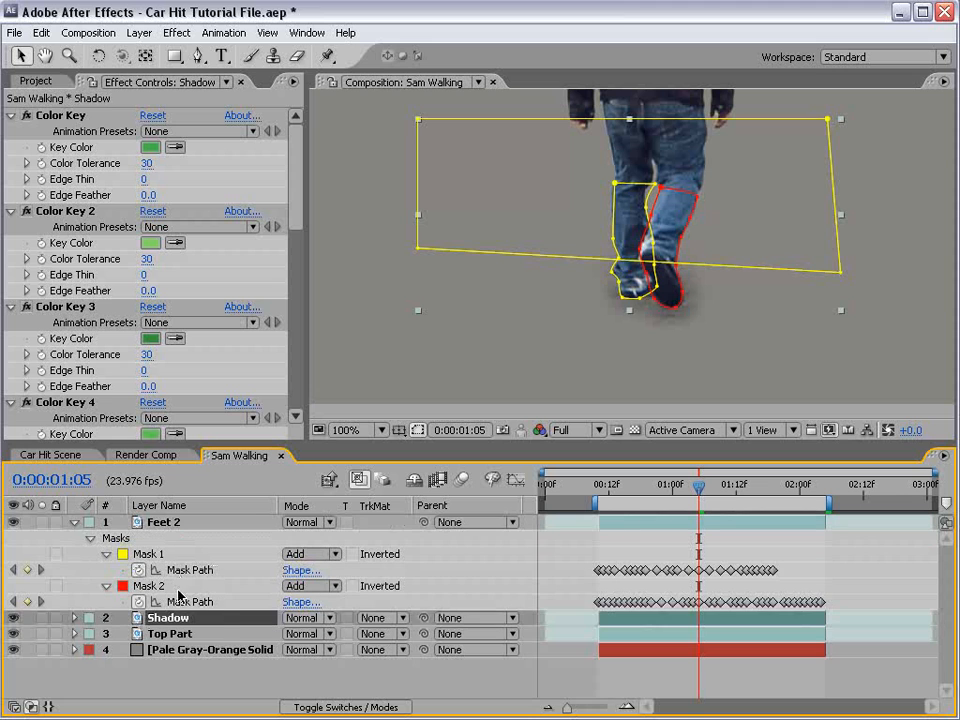
Set the feather of Shadow's Mask 1 and Mask 2 to 40 pixels, and duplicate the Shadow layer
left_click(80, 527)
left_click(74, 523)
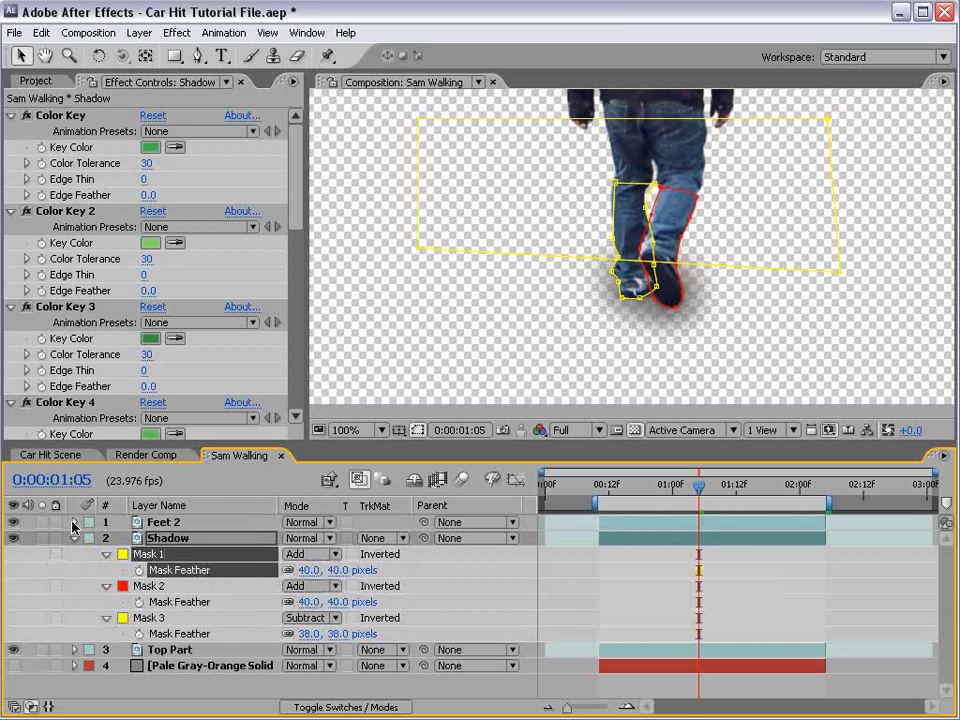
left_click(74, 538)
key("ctrl+d")
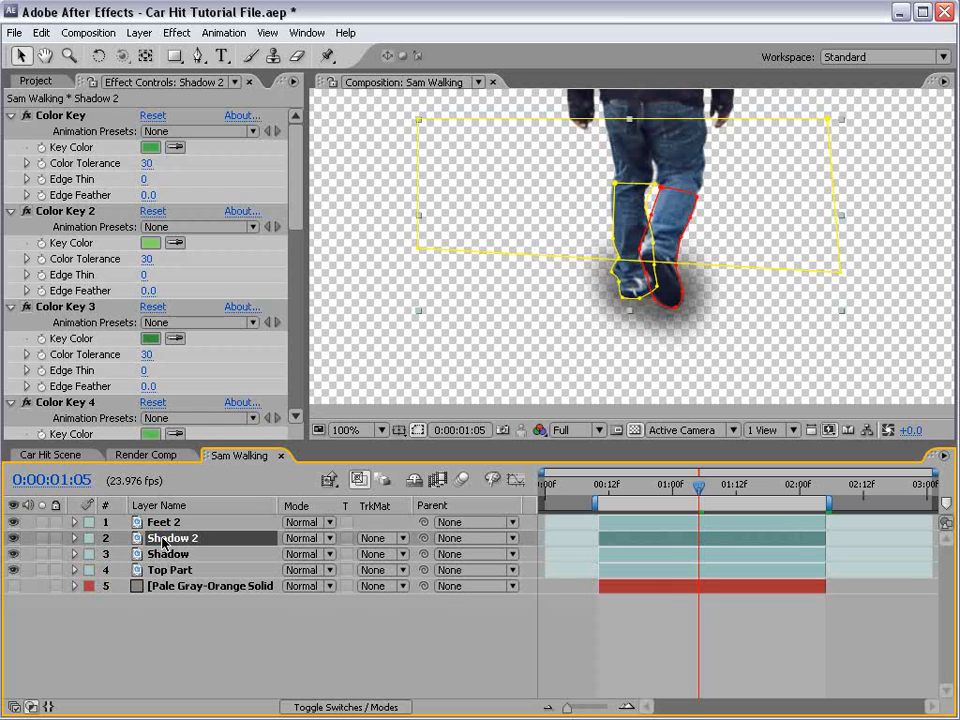
In Render Comp, set the Sam Walking layer's opacity to 100%
left_click(507, 653)
left_click_drag(687, 489, 692, 517)
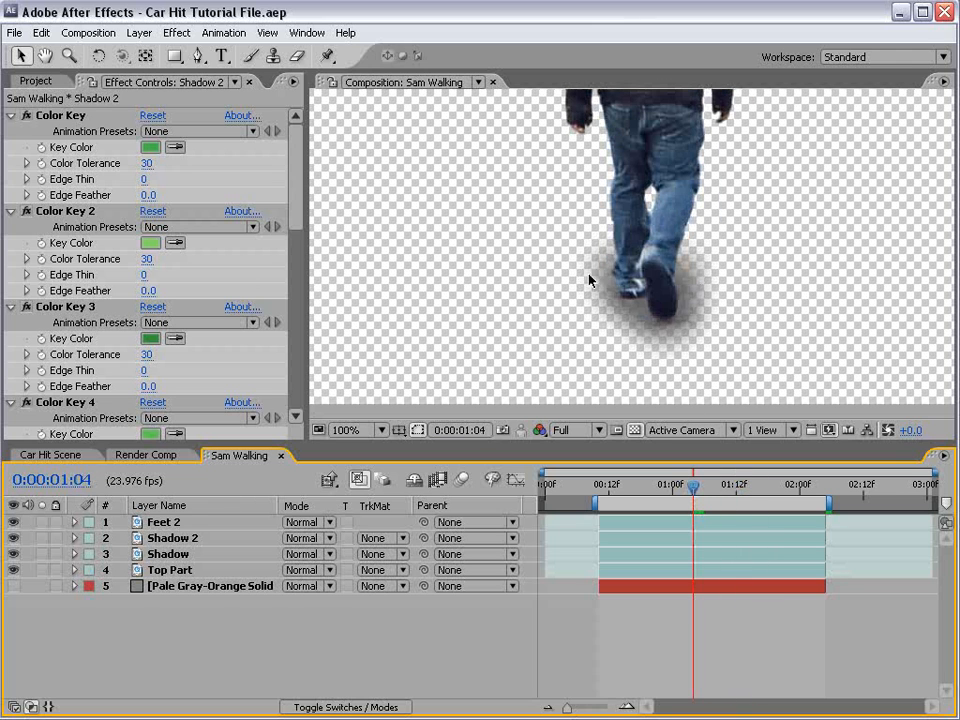
left_click(150, 458)
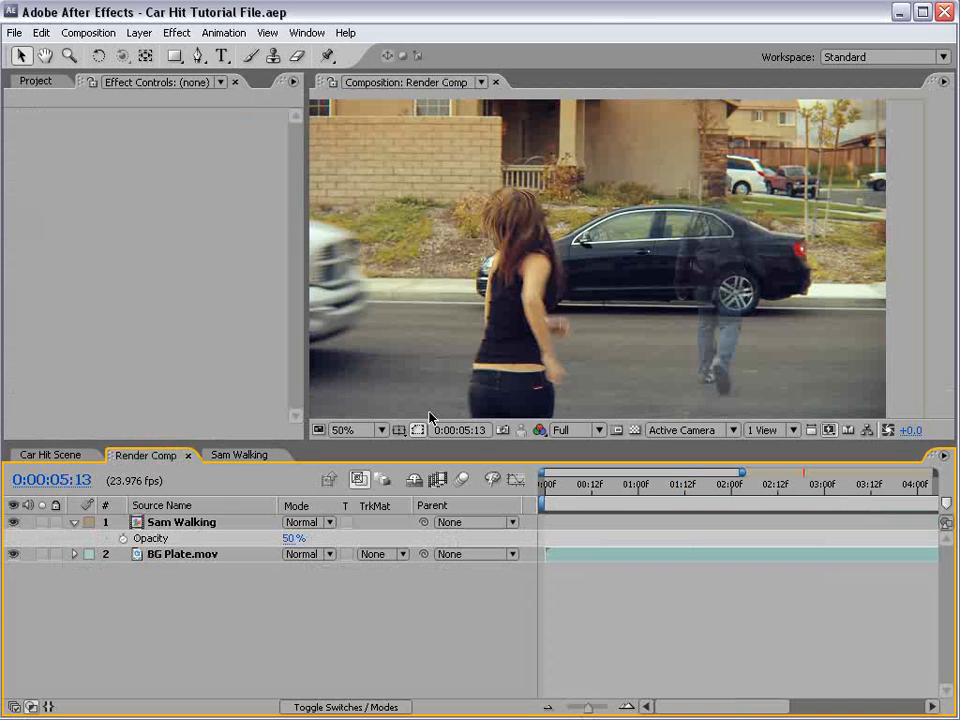
left_click_drag(778, 590, 656, 634)
key("minus")
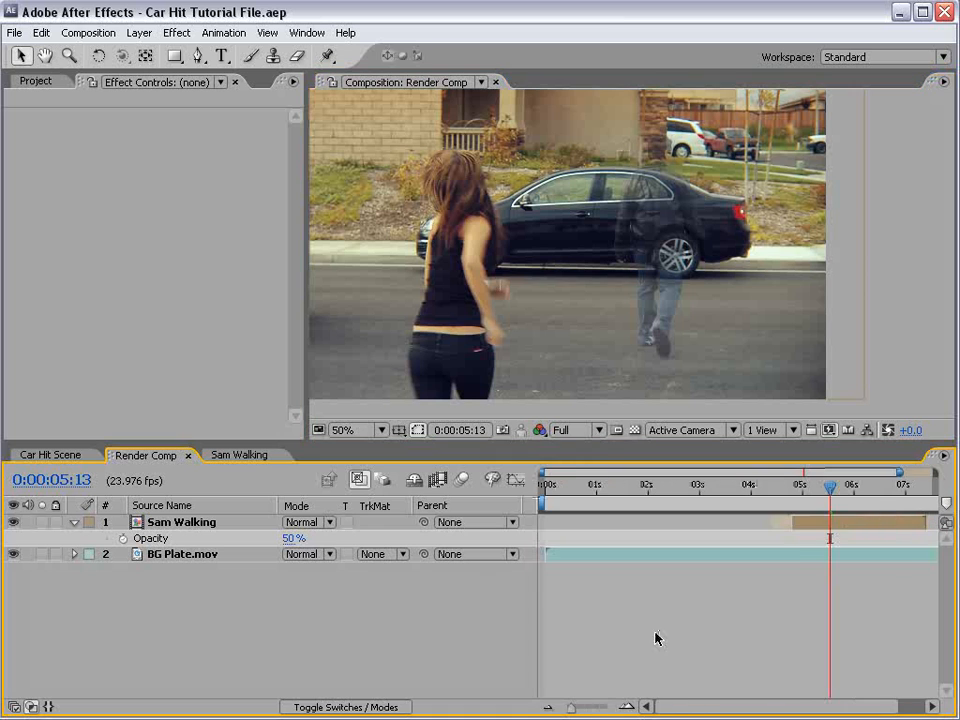
left_click_drag(768, 598, 728, 598)
left_click_drag(284, 541, 380, 548)
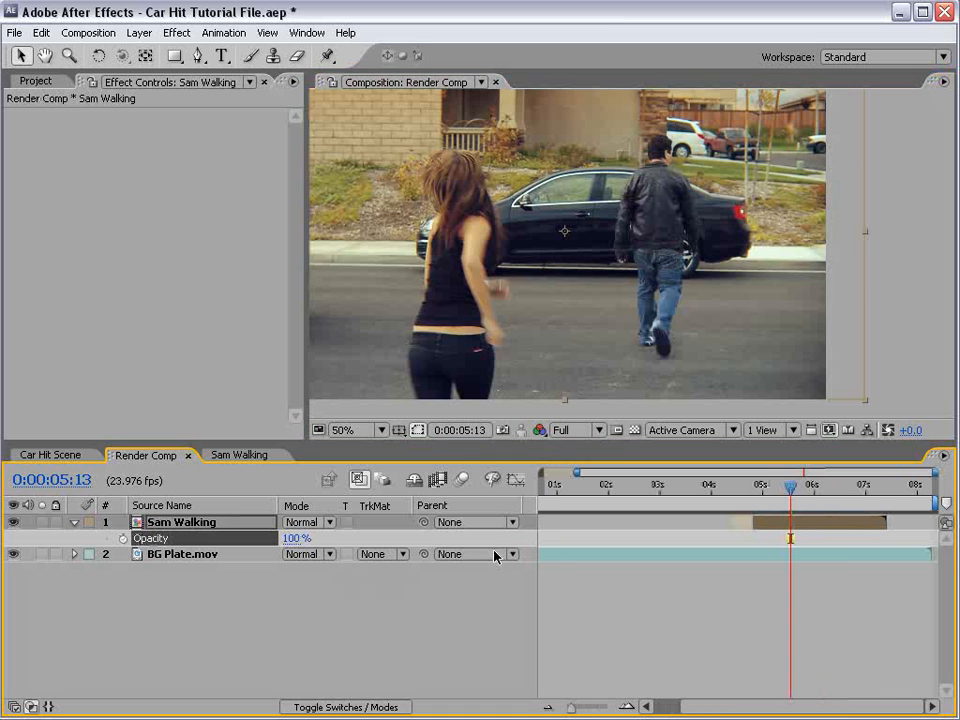
Inspect the man's feet and shadows over the road and the frames around the truck's impact, up to 0:00:06:01
scroll(660, 338, "up", 2)
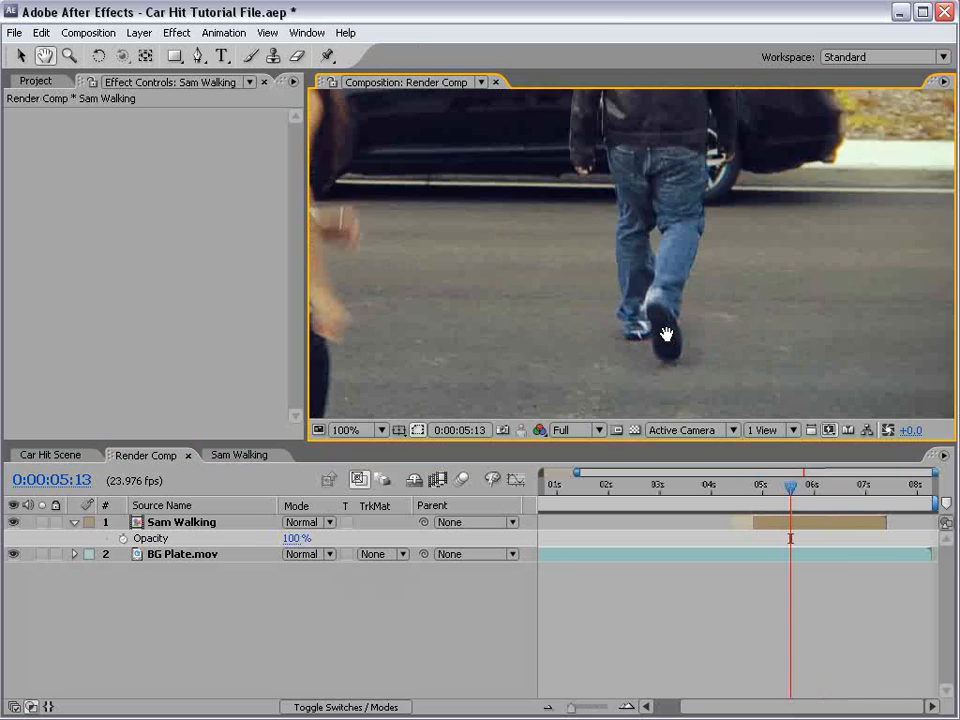
left_click_drag(793, 484, 767, 484)
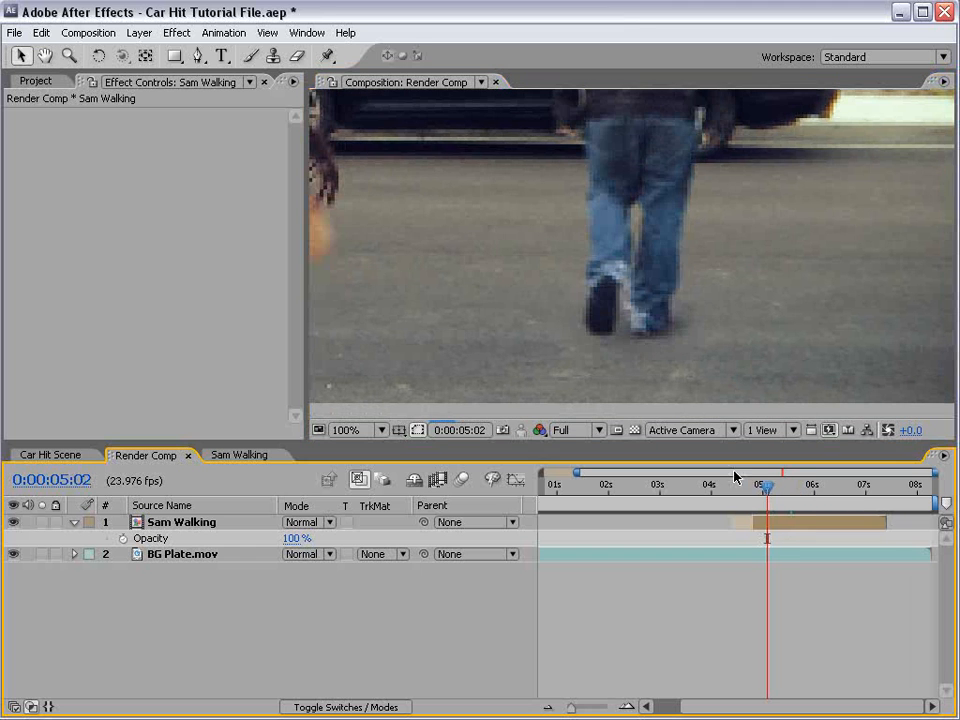
scroll(643, 345, "down", 2)
left_click(729, 289)
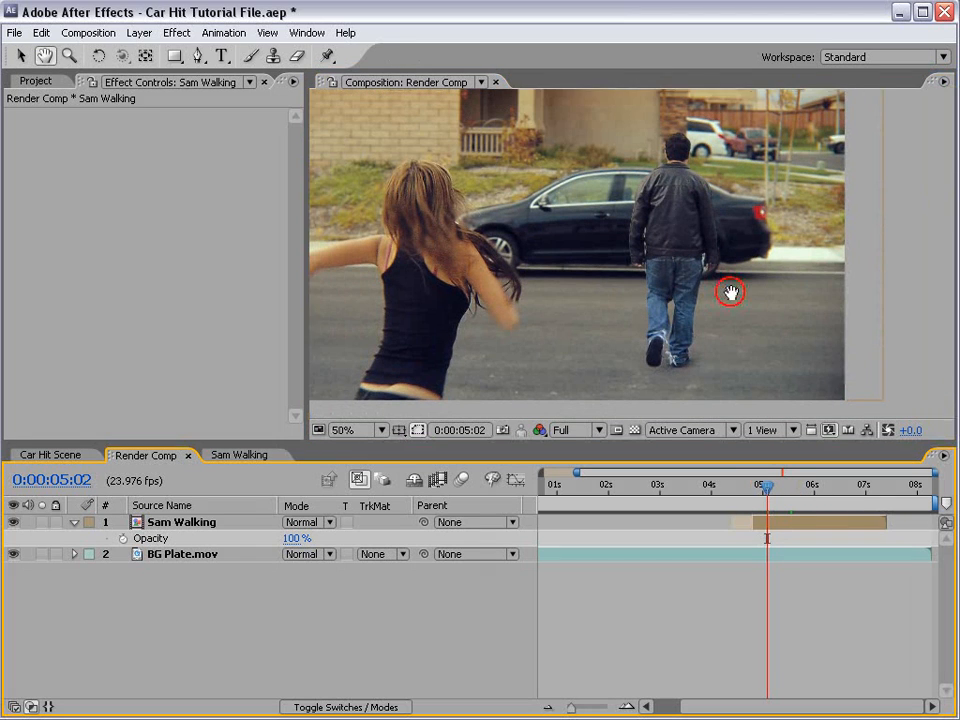
left_click_drag(767, 497, 812, 489)
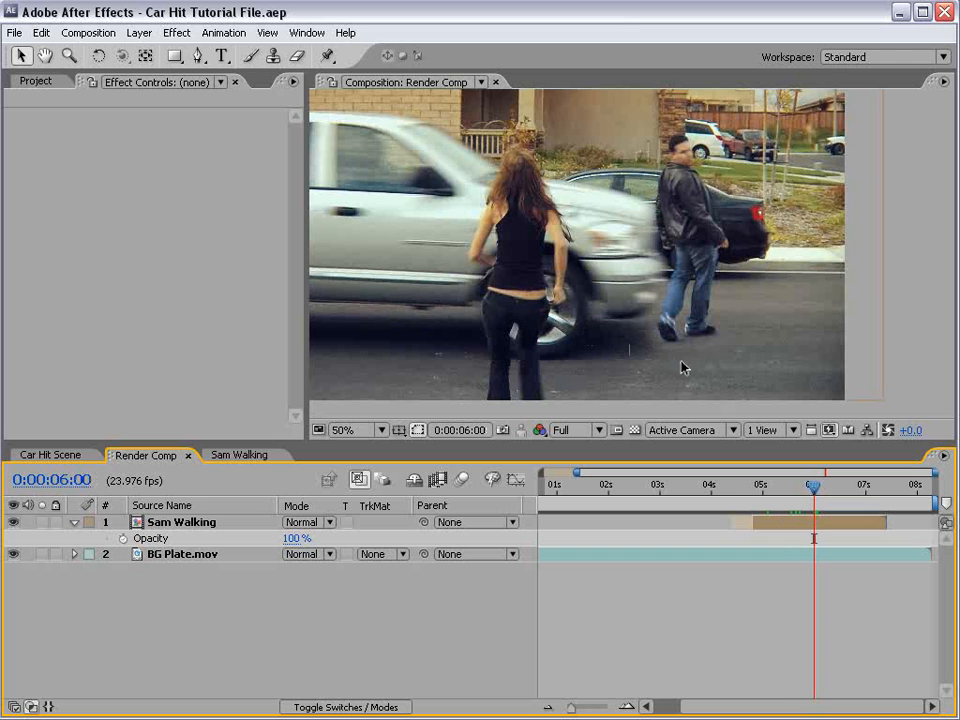
key("Page_Down")
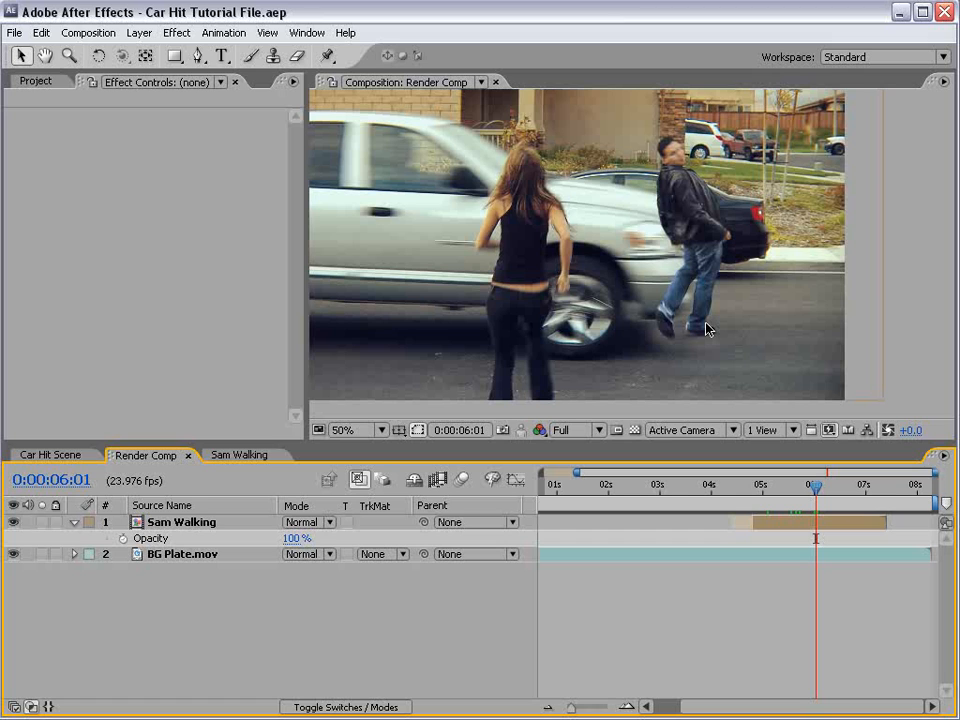
Pre-compose the Sam Walking layer as Sam Composite, moving all attributes into the new composition
left_click(761, 523)
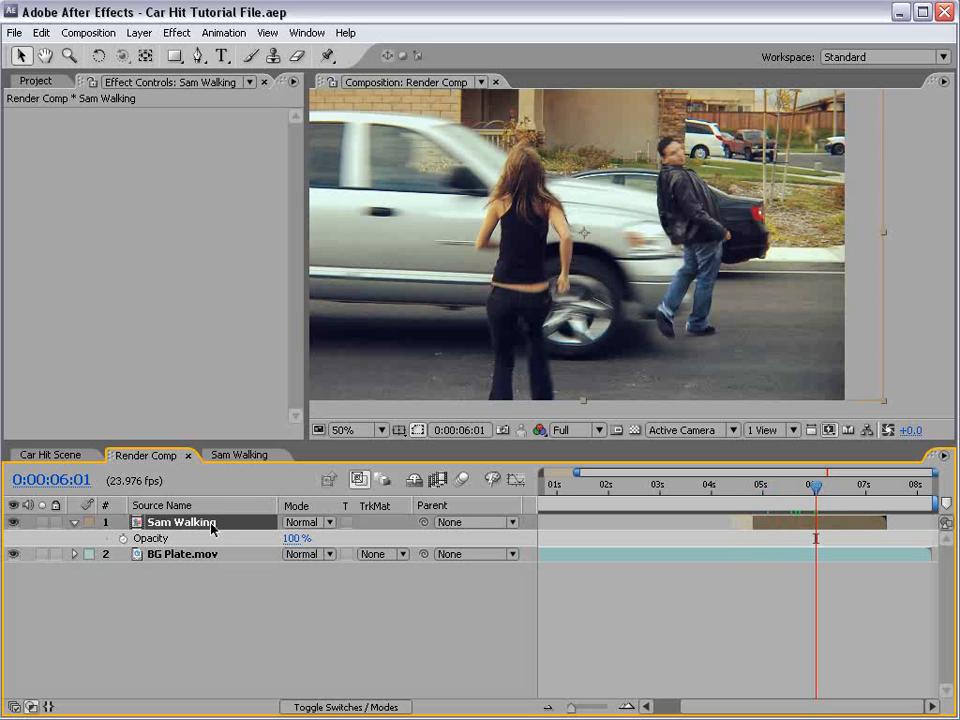
left_click(139, 33)
left_click(185, 592)
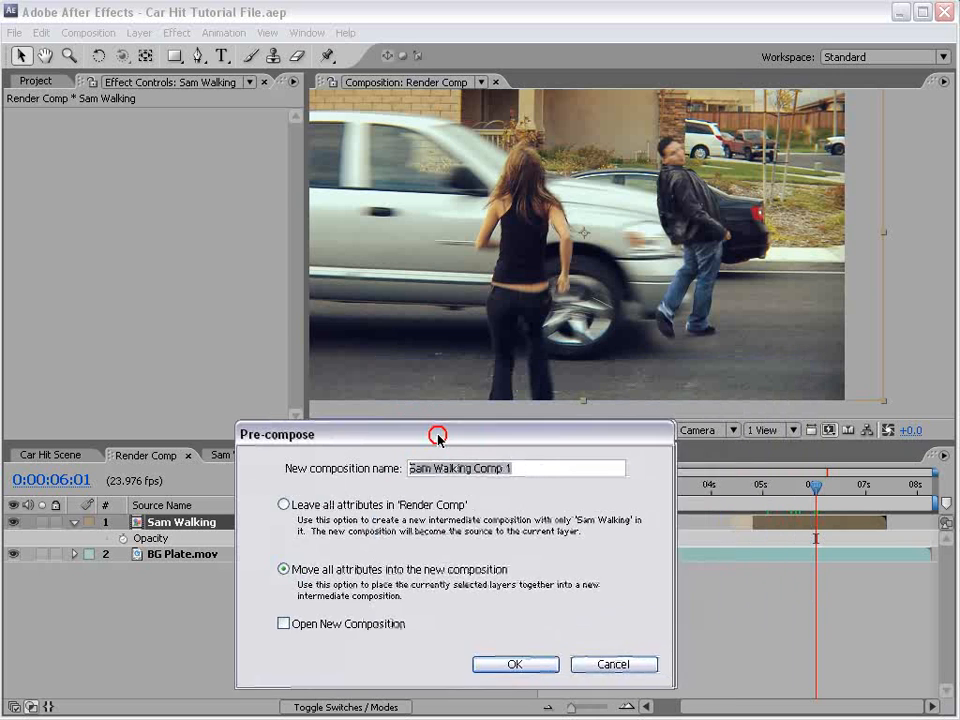
left_click_drag(578, 373, 428, 441)
type("Sam Composite")
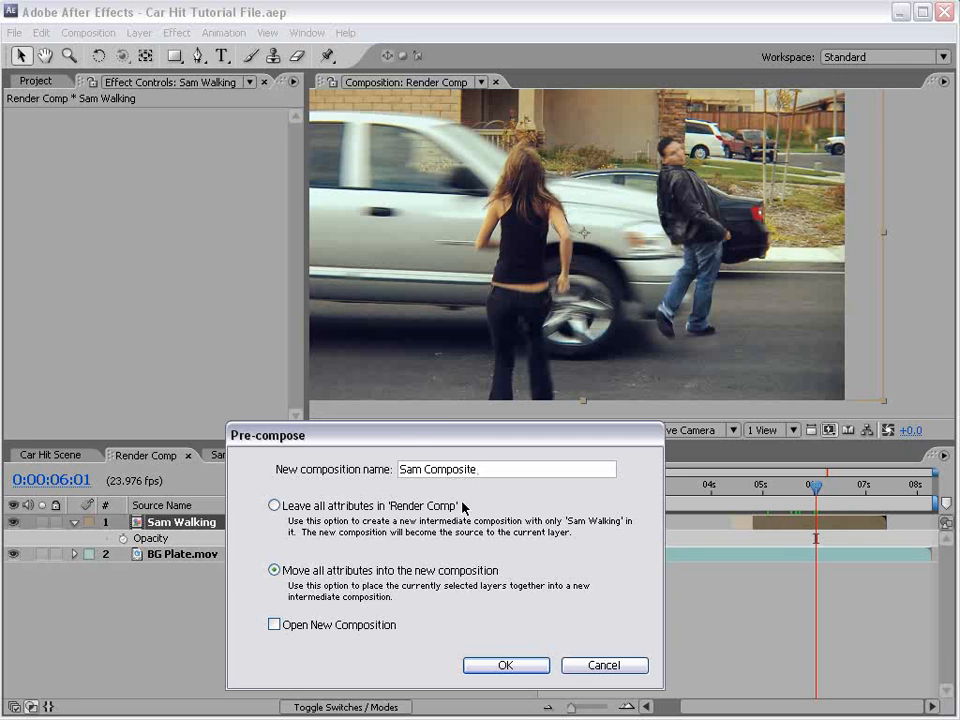
key("Return")
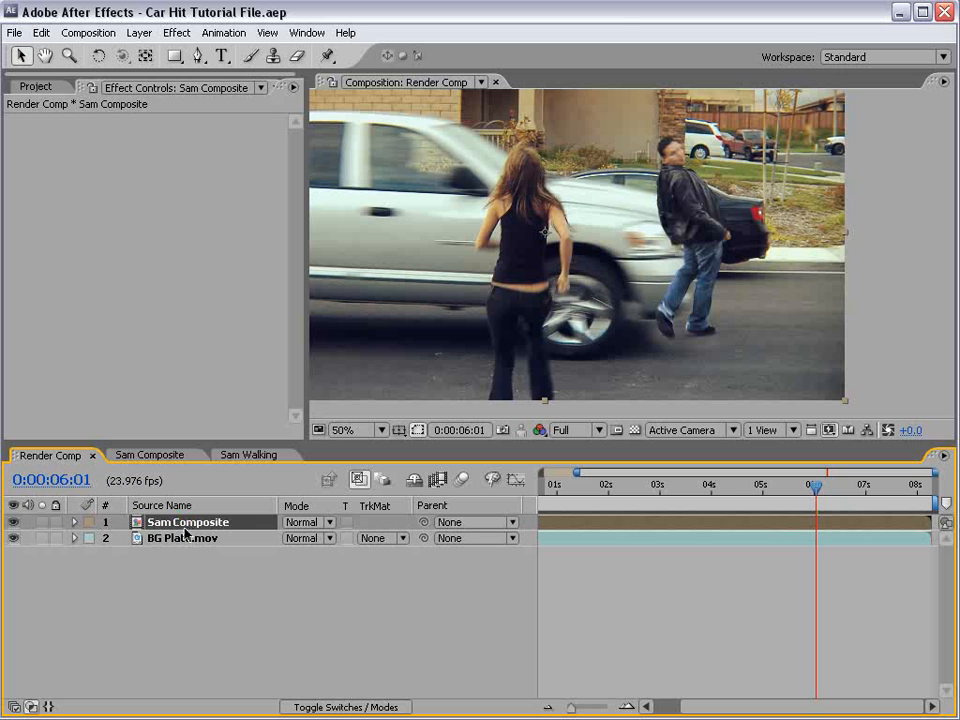
In the Sam Composite composition, split the Sam Walking layer at 0:00:05:23
left_click(140, 455)
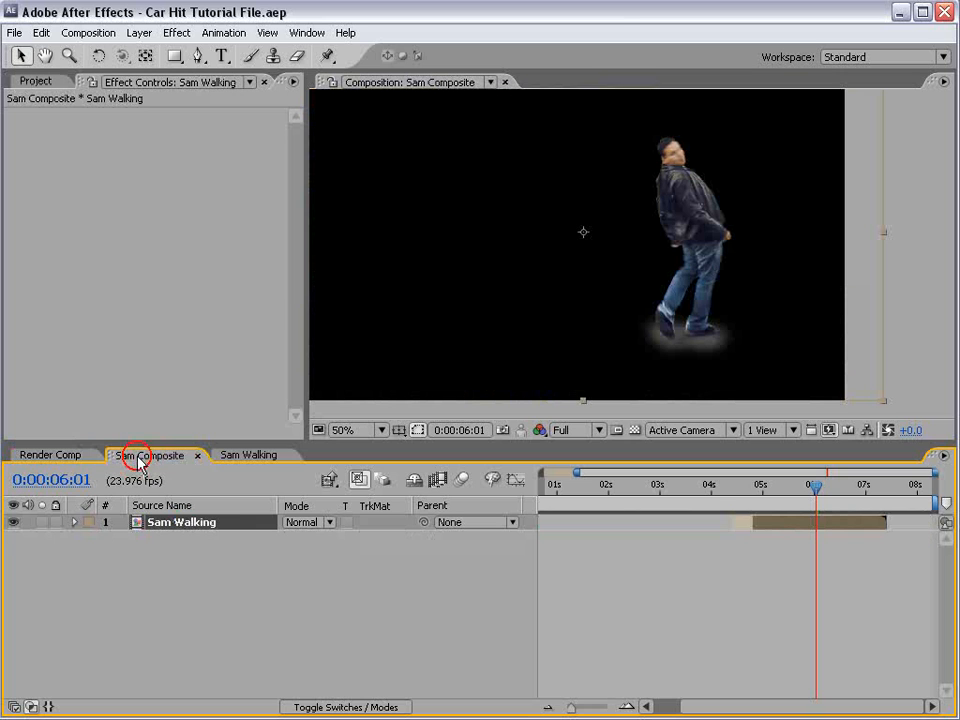
left_click_drag(780, 498, 815, 500)
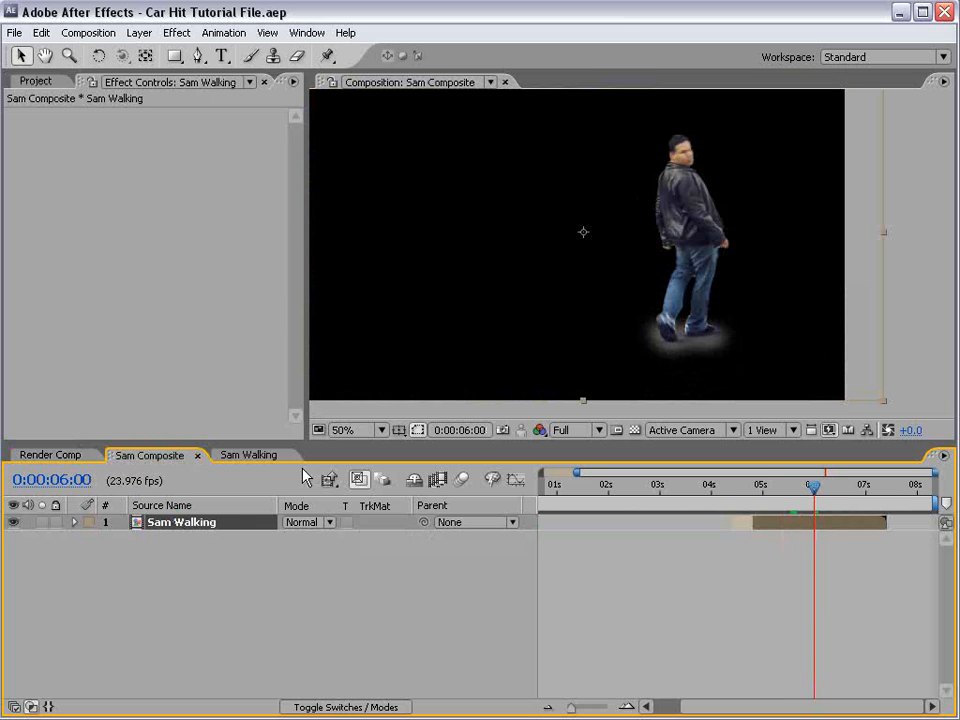
left_click(247, 455)
left_click_drag(717, 490, 660, 489)
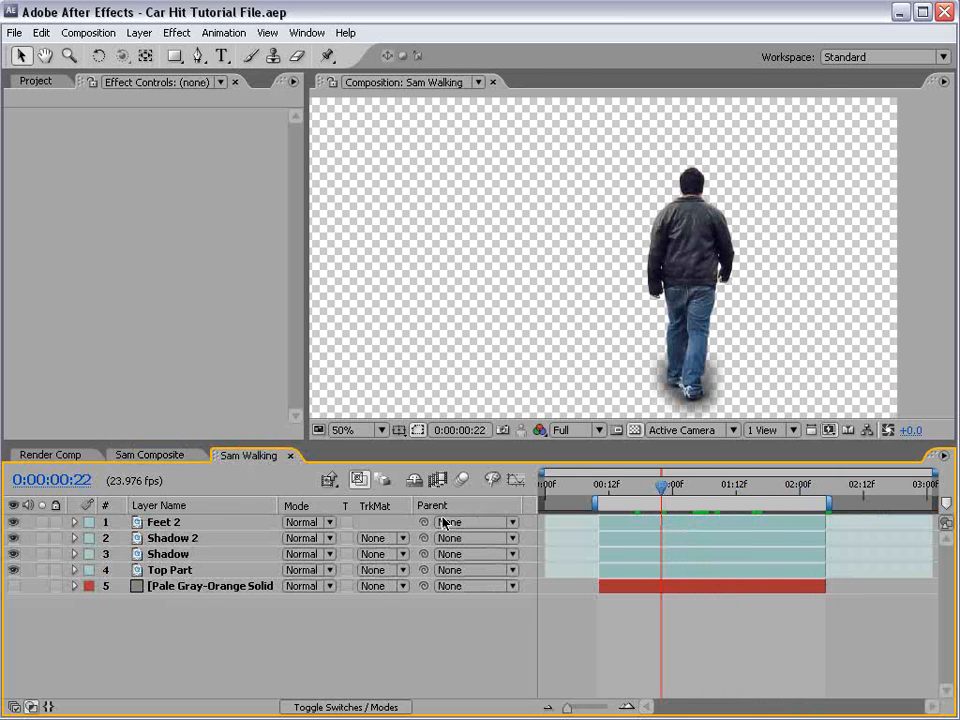
left_click(152, 456)
left_click_drag(778, 486, 812, 480)
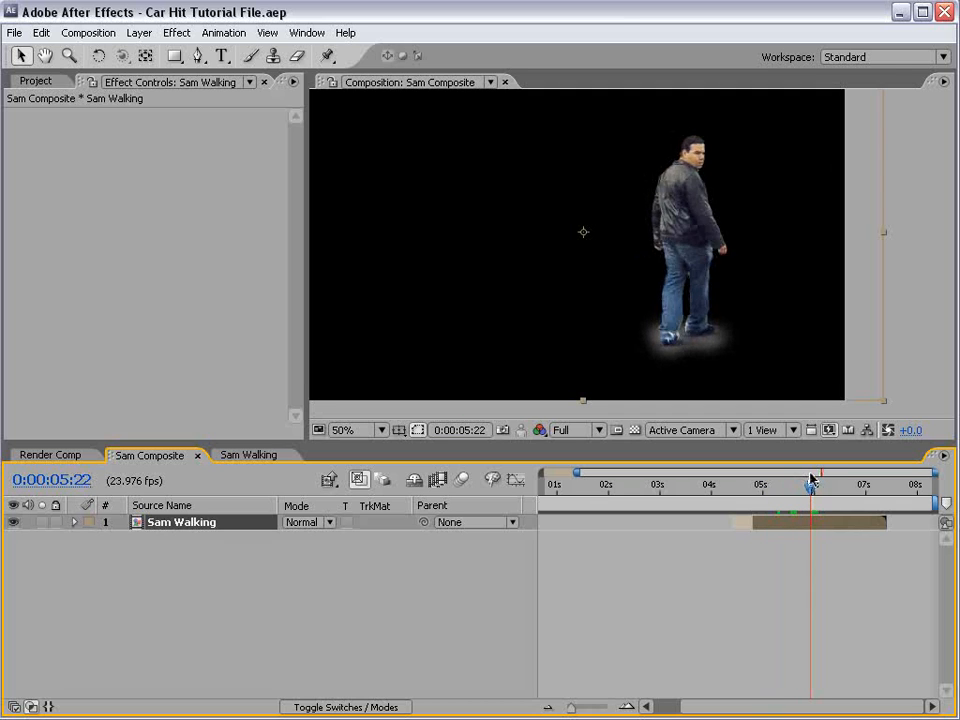
key("Page_Down")
key("Page_Down")
key("Page_Up")
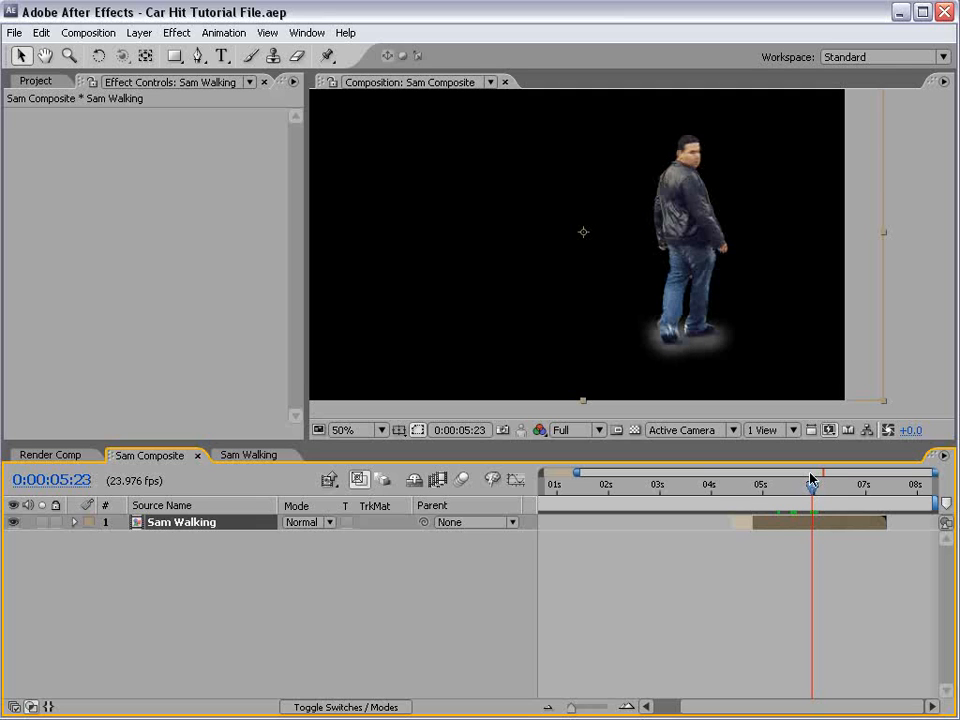
key("=")
key("space")
key("v")
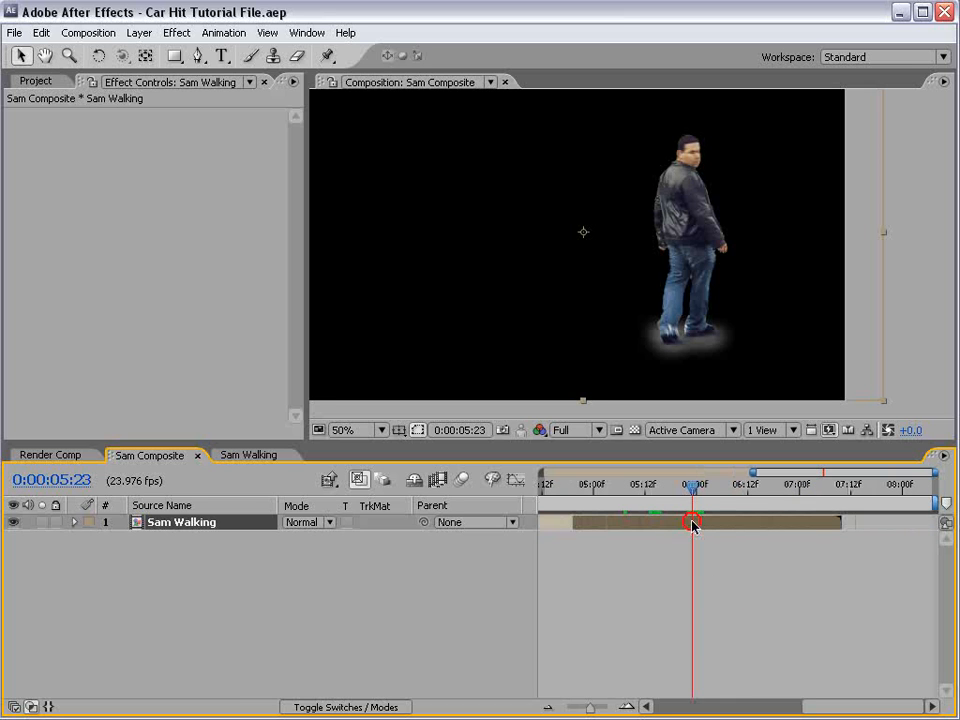
key("ctrl+shift+d")
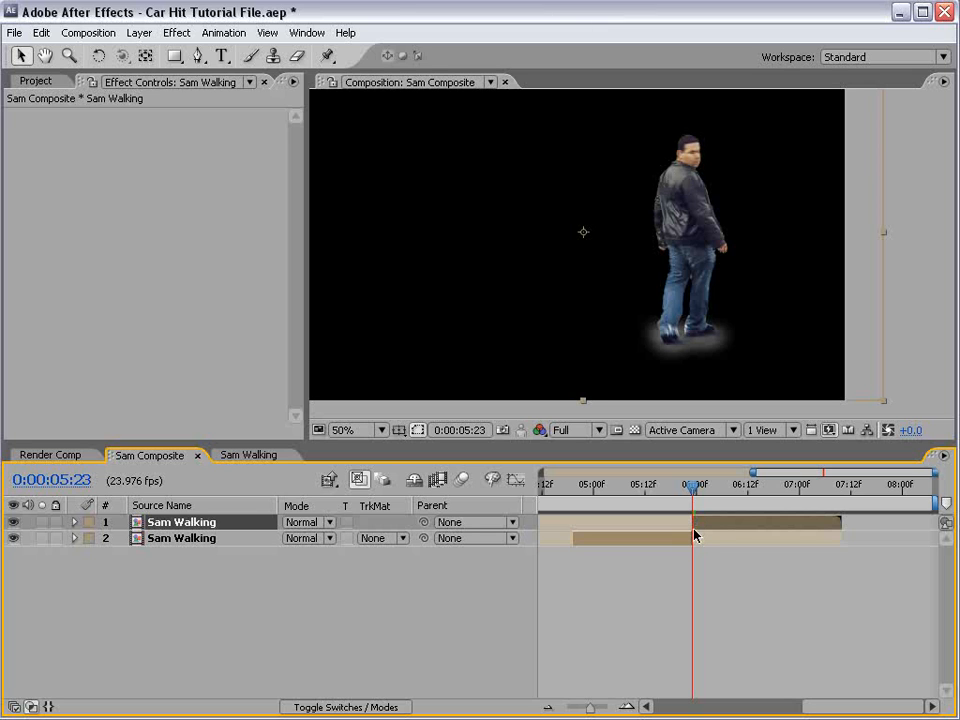
Trim one frame off the start of the upper Sam Walking layer and shift it back to begin at 0:00:05:23
key("=")
key("=")
key("=")
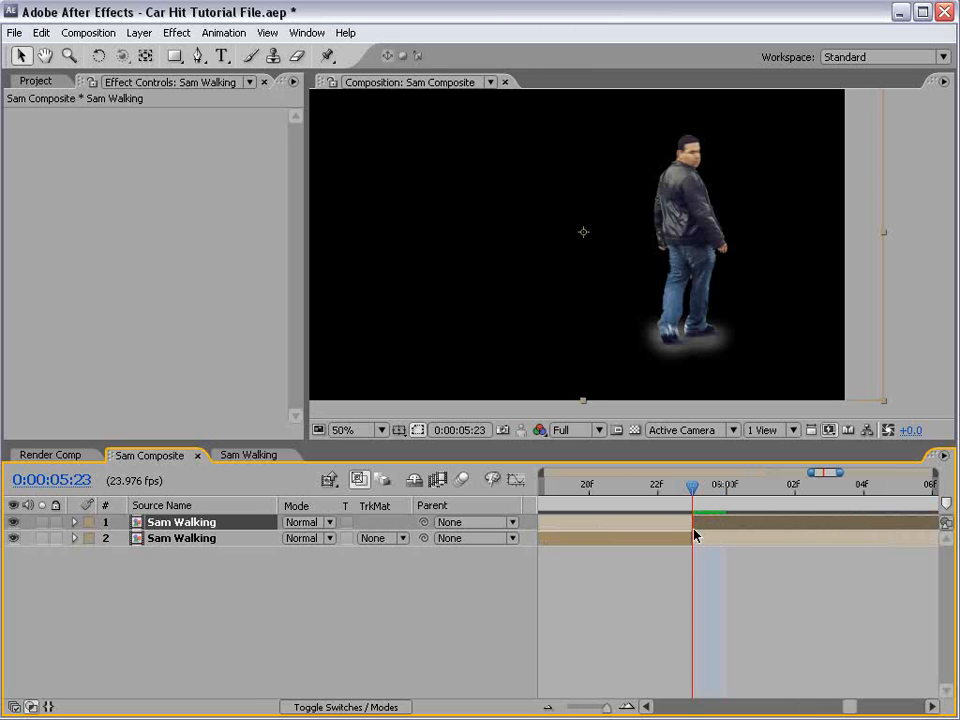
left_click_drag(692, 522, 667, 490)
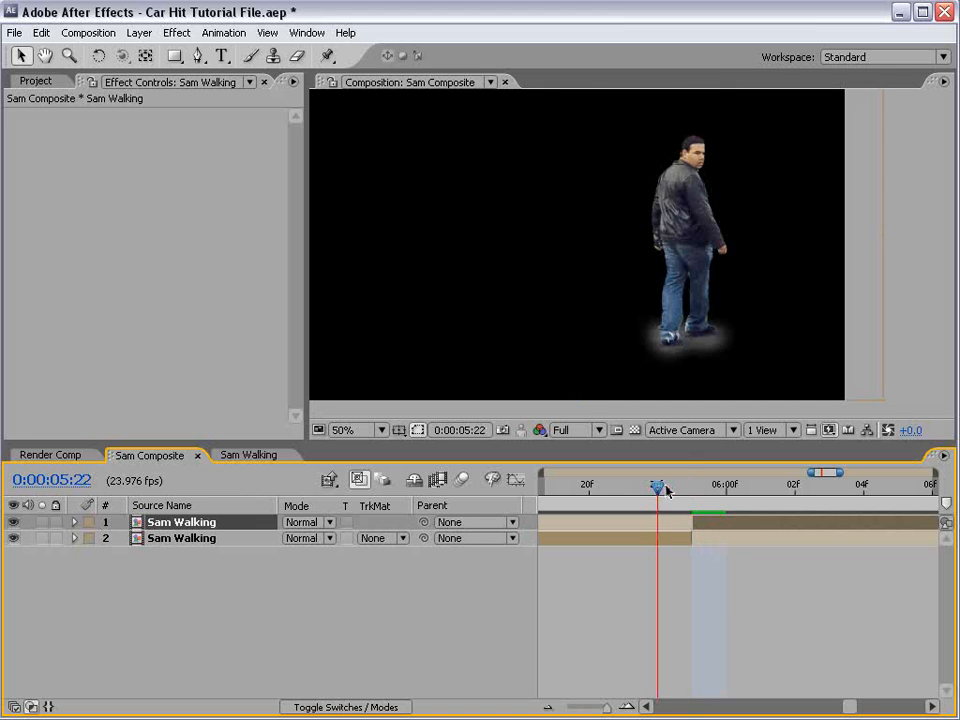
left_click(686, 492)
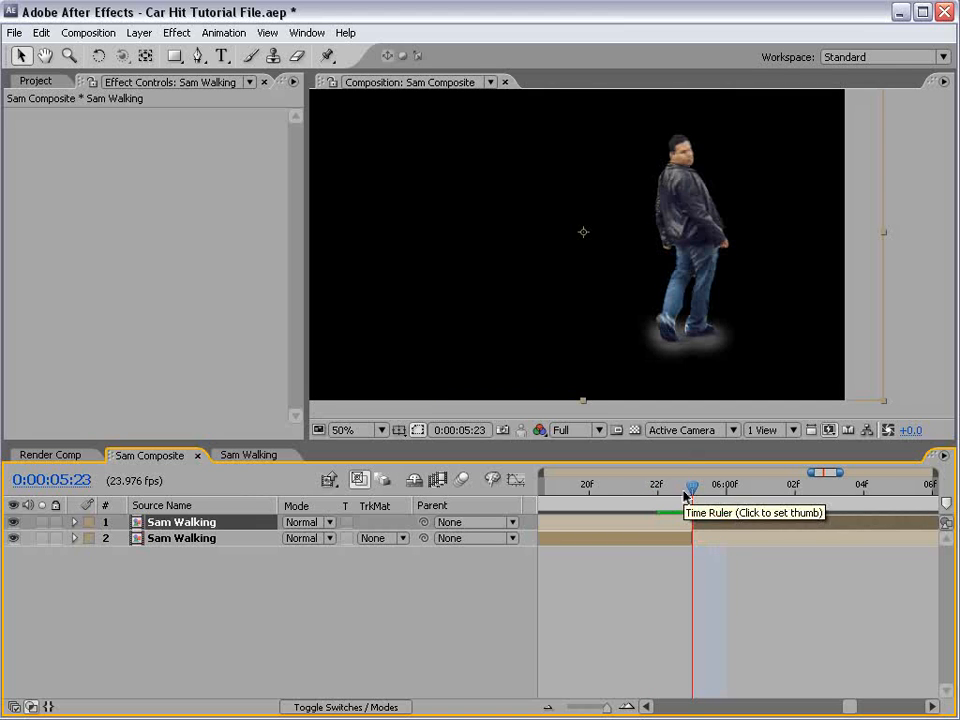
key("minus")
key("minus")
key("minus")
key("minus")
mouse_move(762, 493)
left_mouse_down()
mouse_move(729, 497)
mouse_move(758, 497)
left_mouse_up()
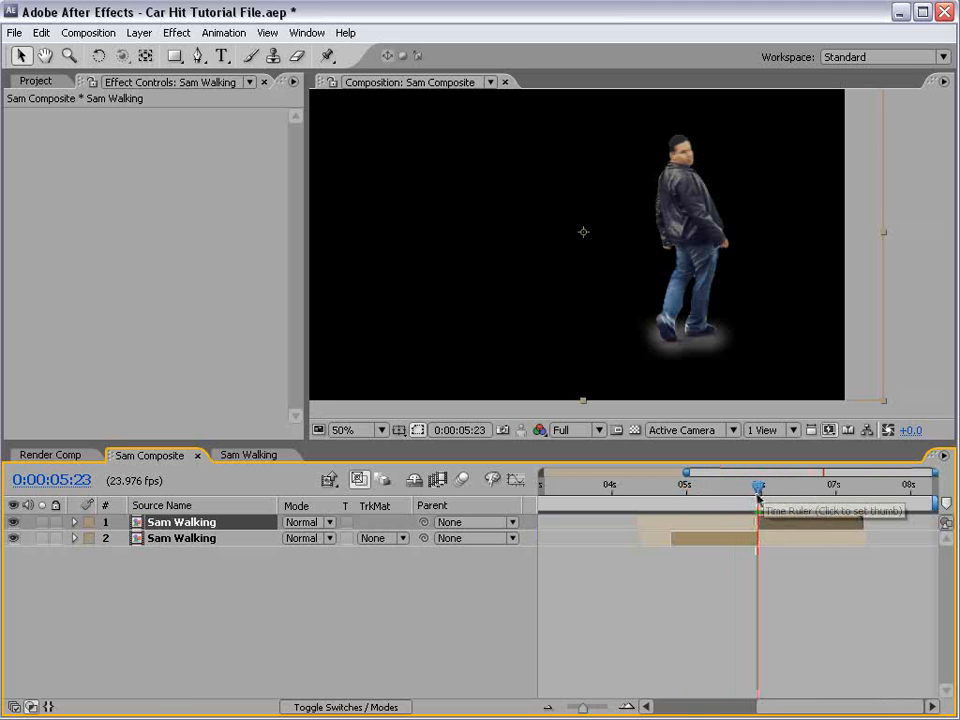
key("alt+bracketleft")
Review the truck impact at 0:00:06:00 in Render Comp and the foot shadows at 0:00:01:15 in Sam Walking
left_click(46, 457)
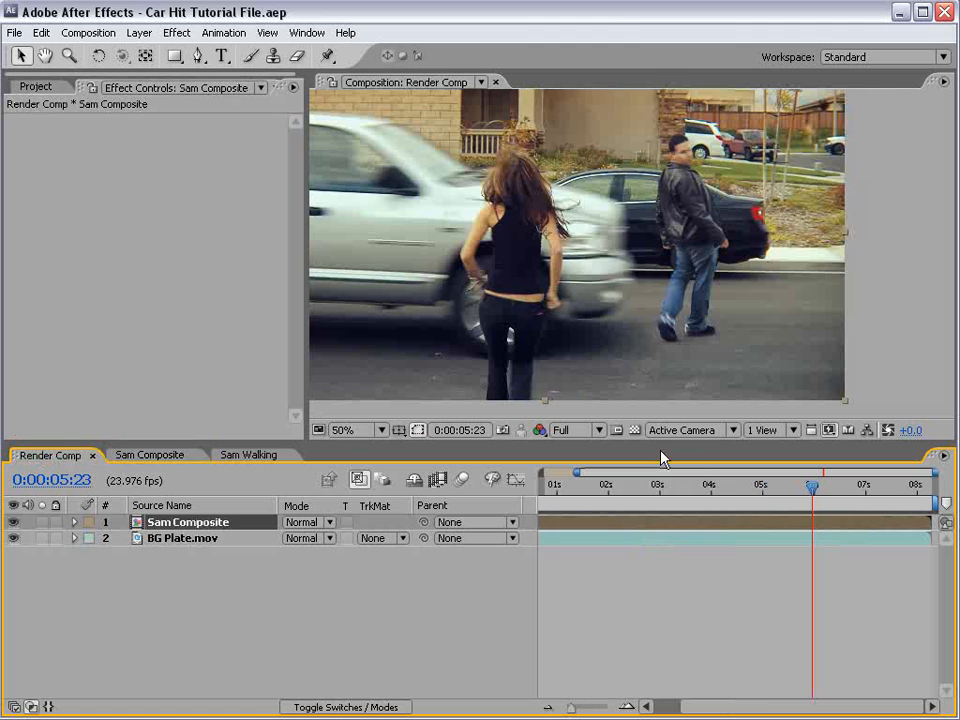
mouse_move(820, 492)
left_mouse_down()
mouse_move(767, 495)
mouse_move(813, 486)
left_mouse_up()
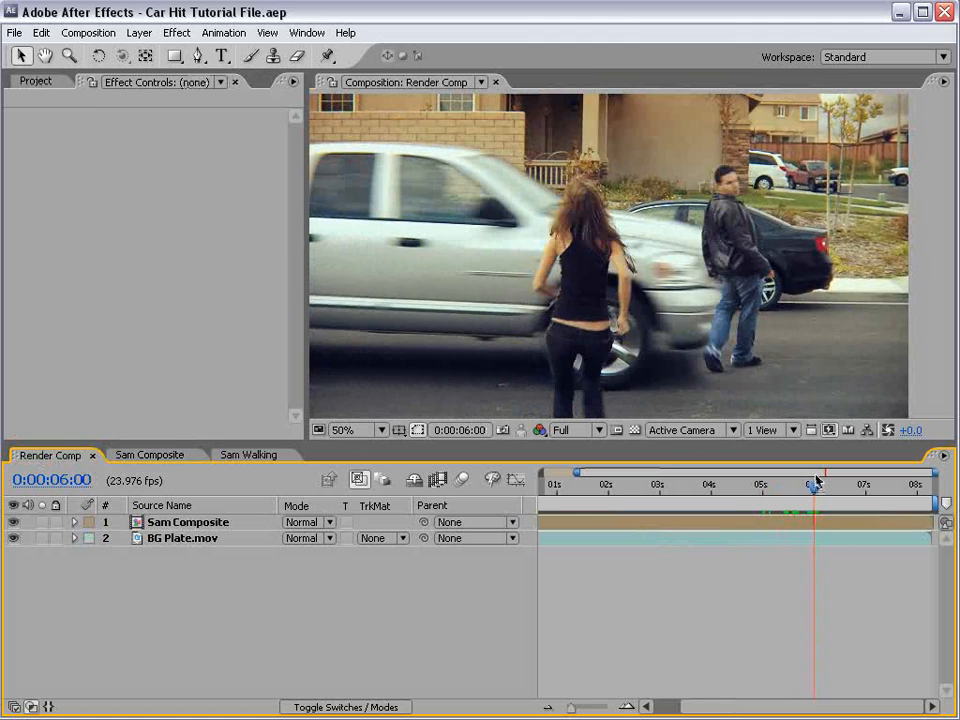
left_click_drag(697, 372, 722, 334)
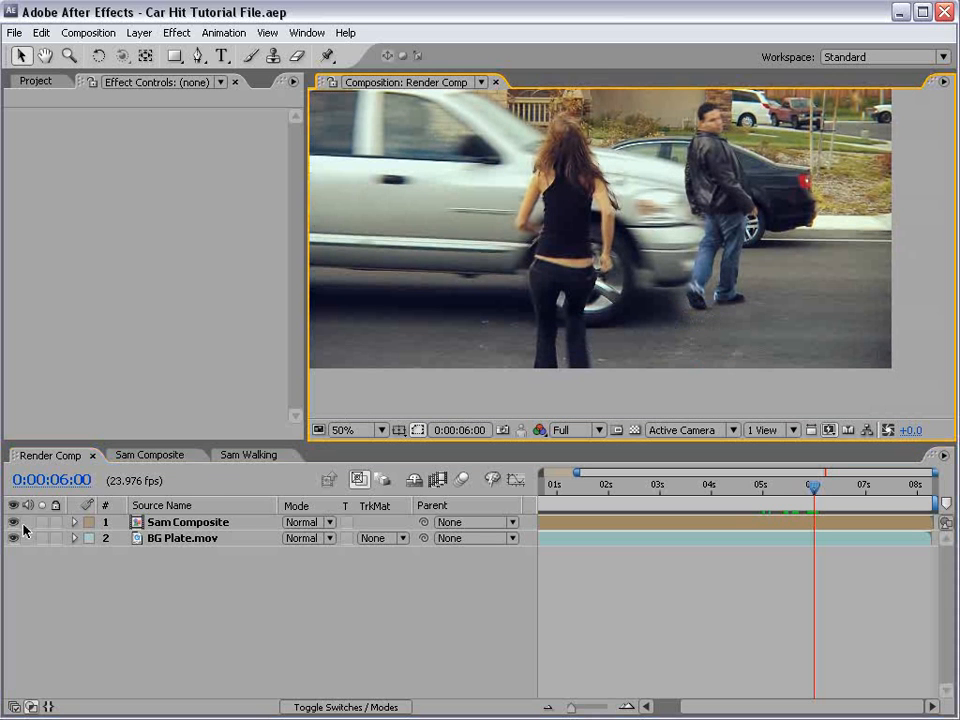
left_click(240, 455)
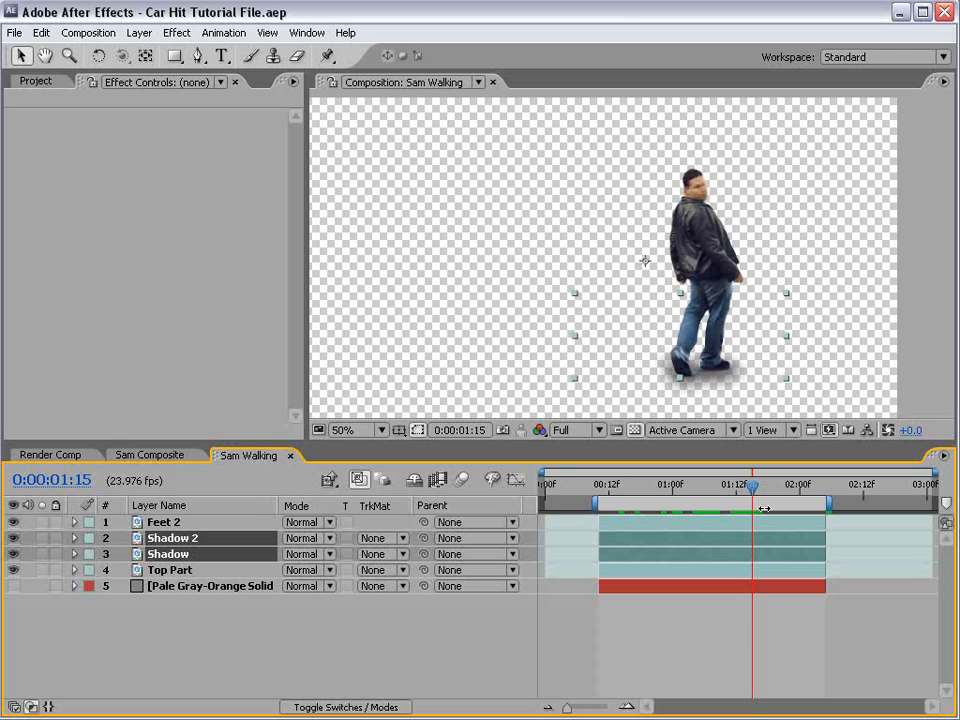
scroll(671, 311, "up", 2)
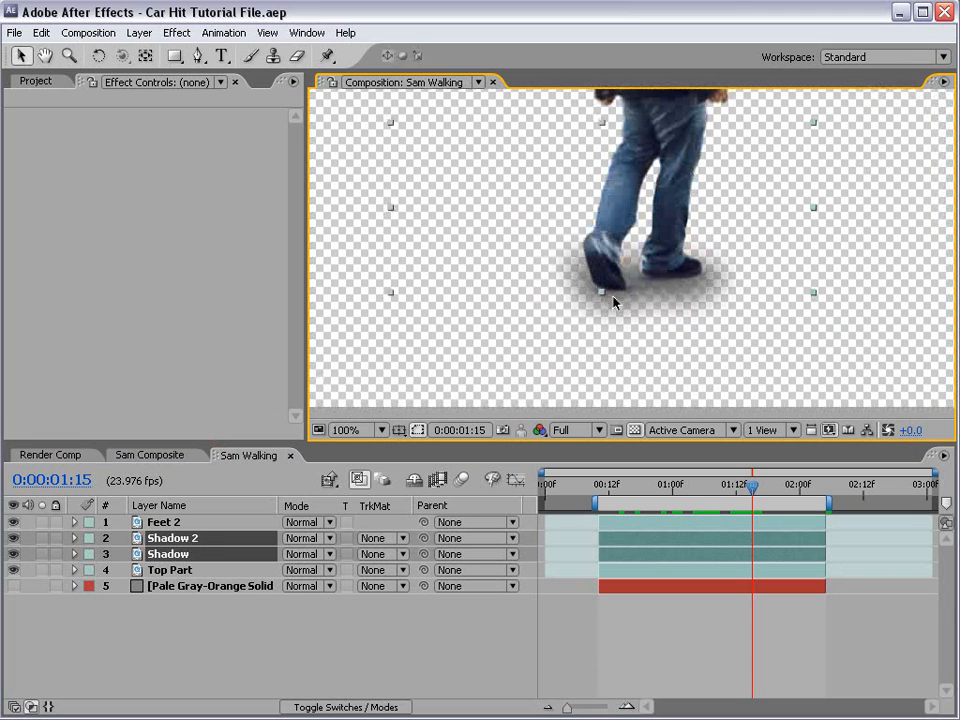
Create a new bright blue solid, 1280 by 720 pixels, in the Sam Walking composition
left_click(665, 630)
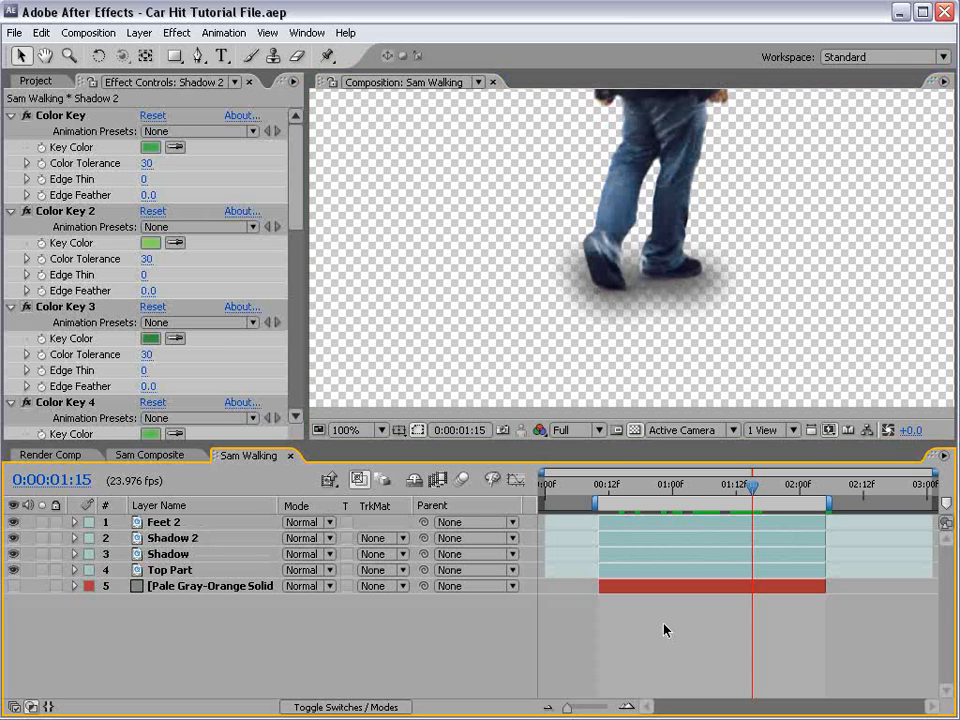
left_click(139, 32)
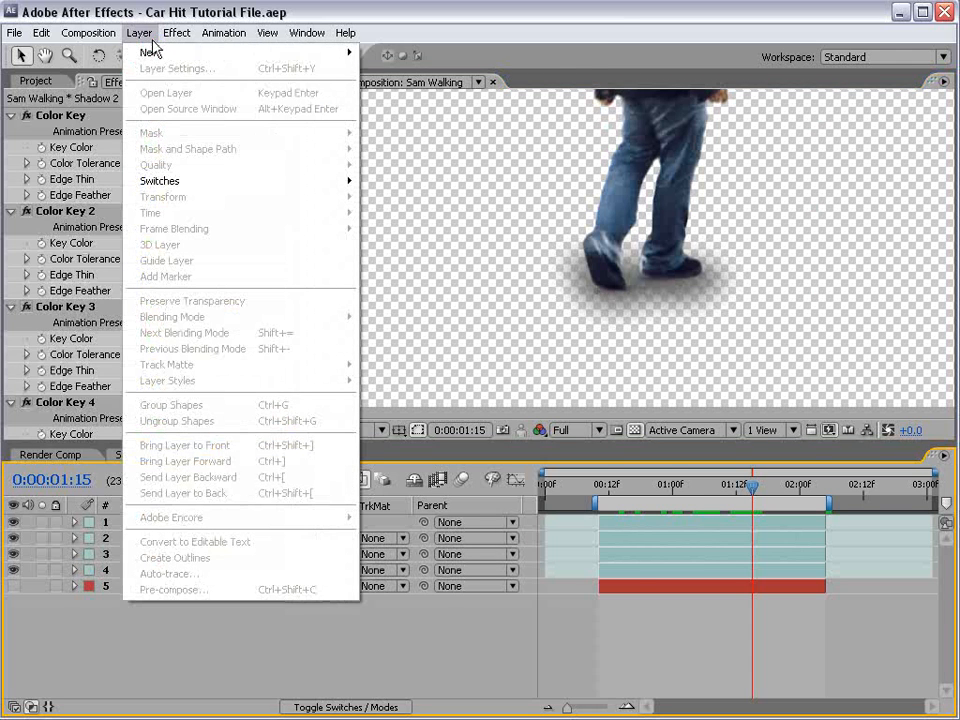
mouse_move(145, 52)
left_click(421, 69)
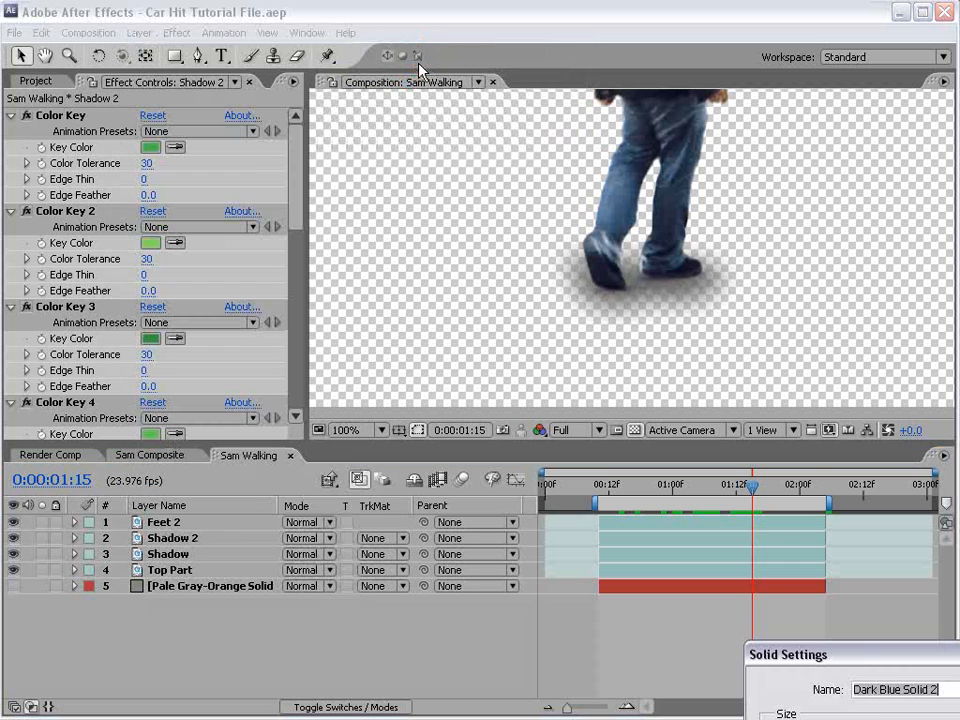
left_click_drag(857, 658, 527, 175)
left_click(499, 475)
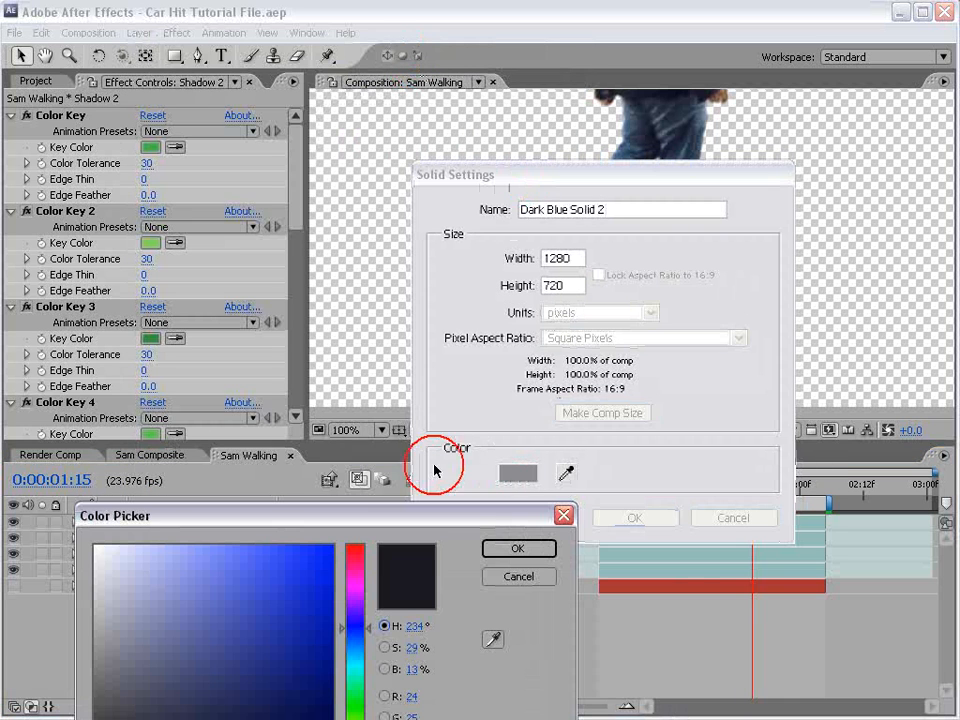
left_click(332, 557)
left_click(536, 549)
key("Return")
left_click(340, 512)
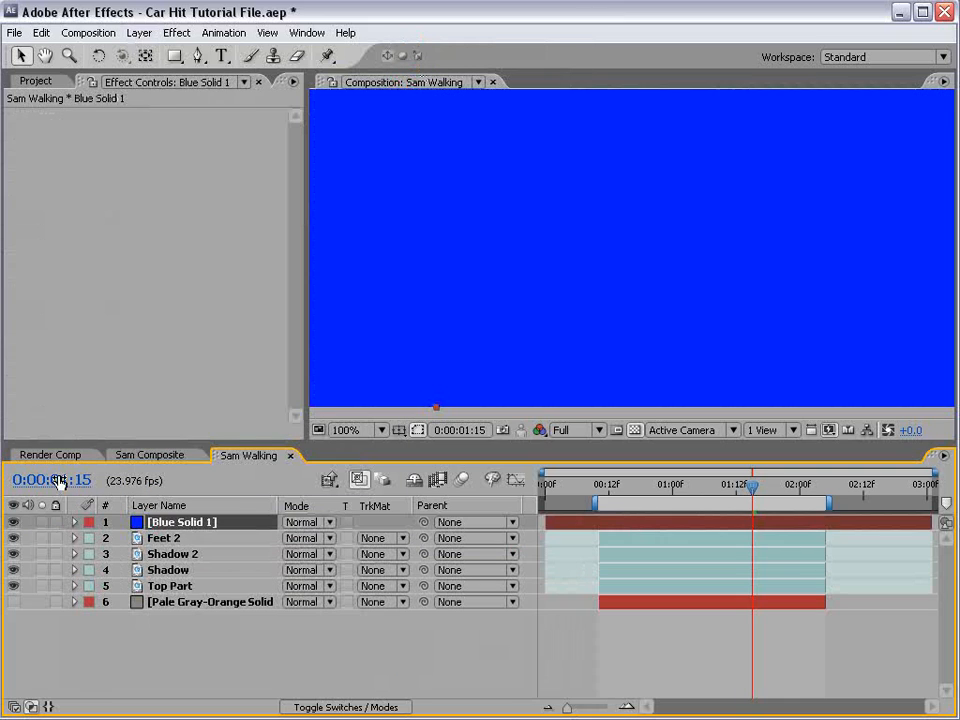
Draw a closed mask on the Blue Solid 1 layer beside the trailing foot, curving along the edge of its shadow nearest the truck
left_click(13, 522)
left_click(199, 56)
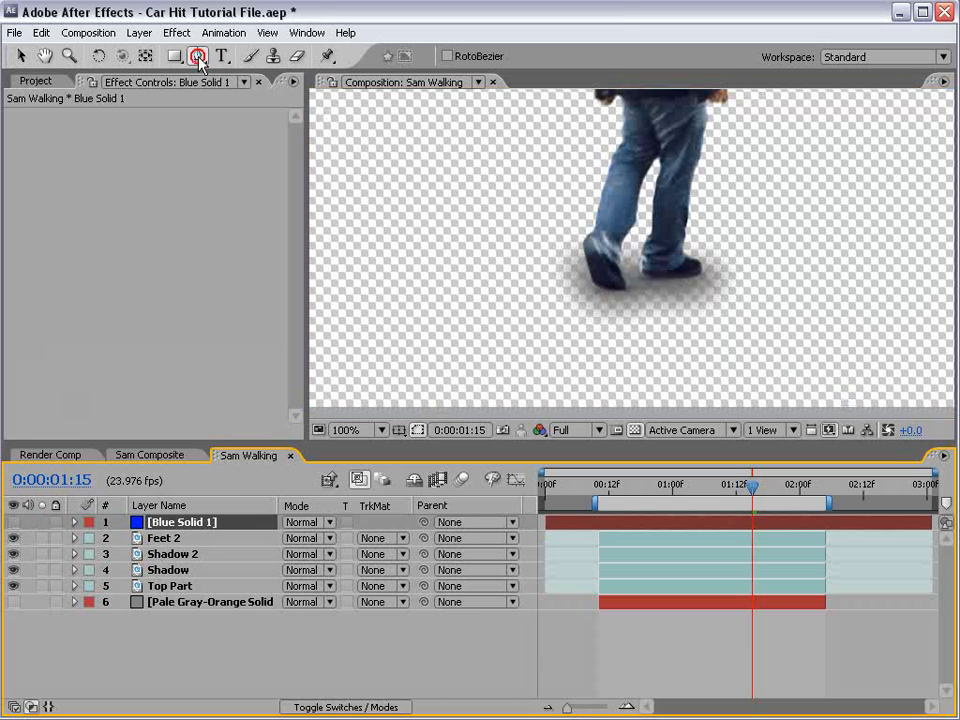
left_click(548, 135)
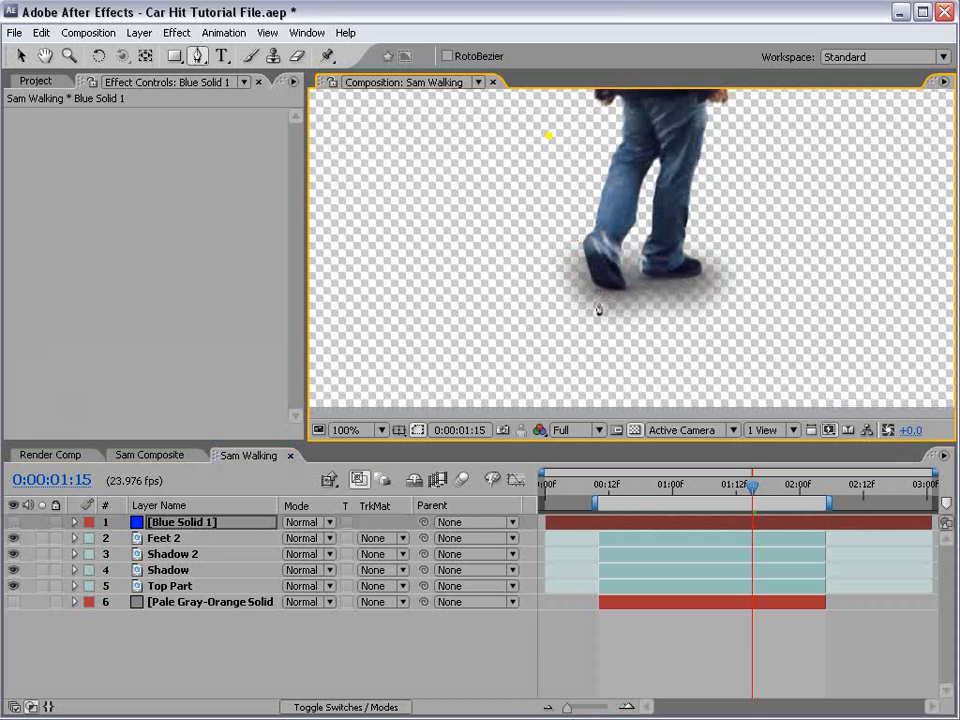
left_click_drag(603, 303, 626, 377)
left_click(578, 386)
left_click(449, 358)
left_click(416, 293)
left_click(431, 178)
left_click(548, 136)
left_click(13, 521)
Feather Mask 1 by 8 pixels and set the Blue Solid 1 layer's blending mode to Silhouette
key("f")
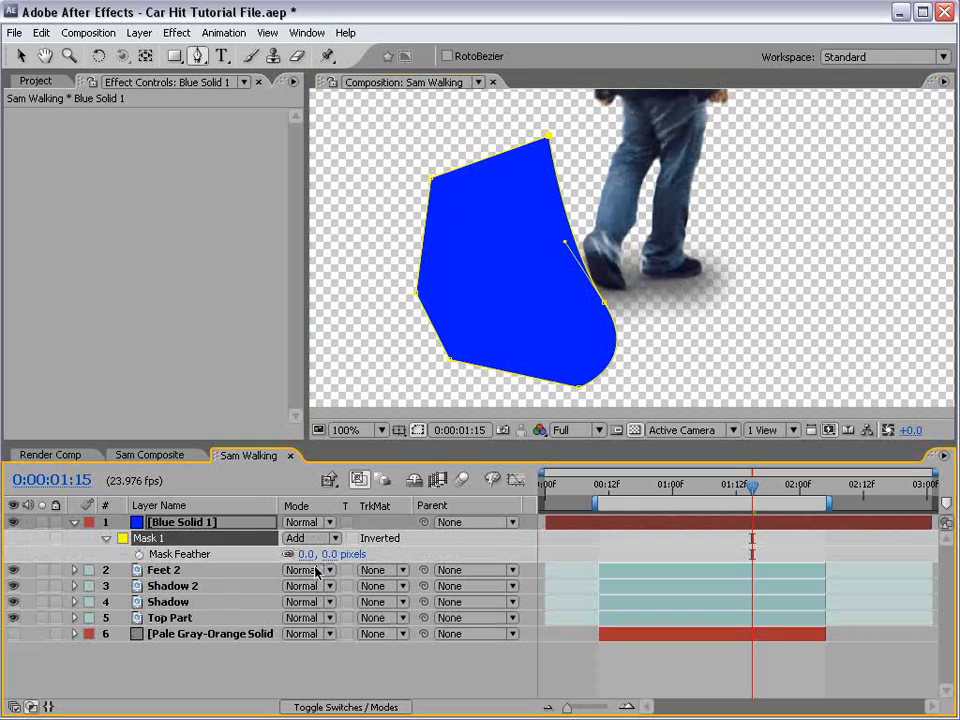
mouse_move(330, 563)
left_mouse_down()
mouse_move(362, 563)
mouse_move(345, 563)
left_mouse_up()
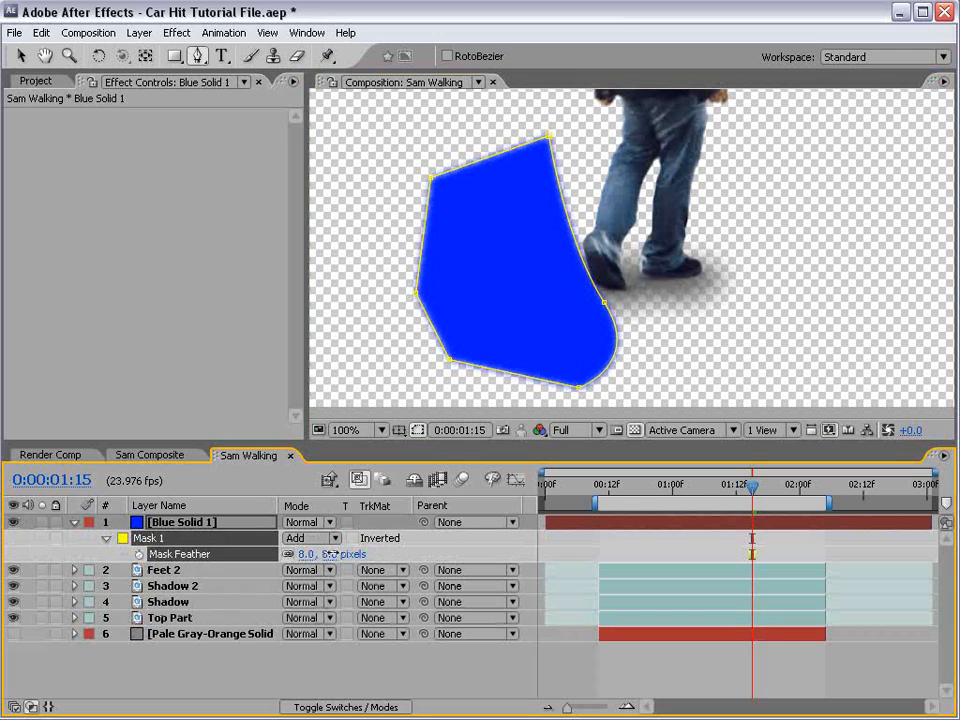
left_click(303, 521)
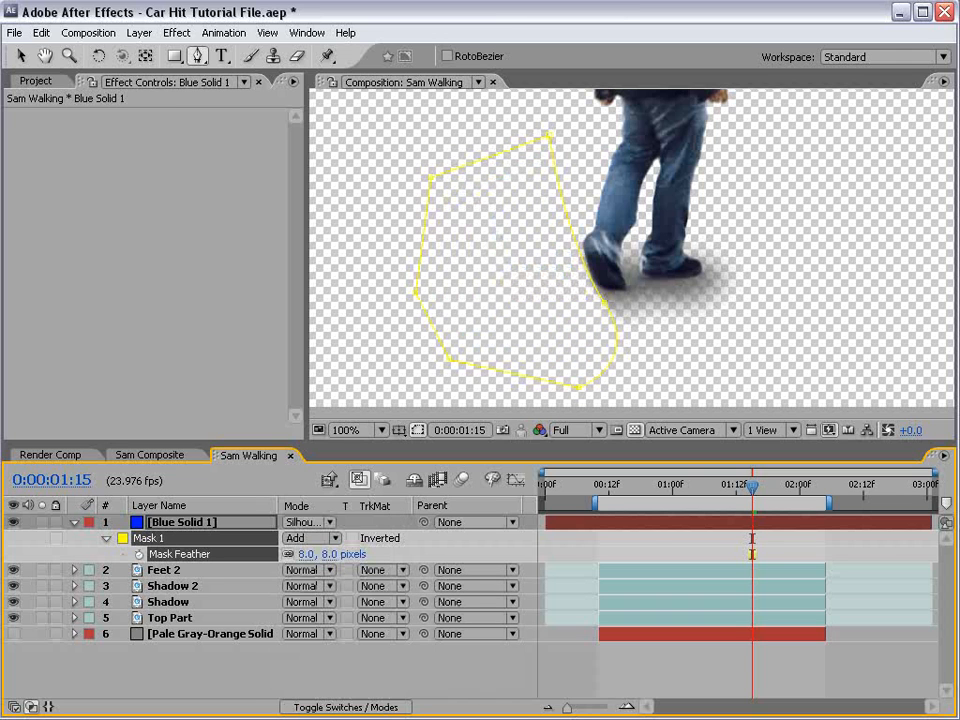
left_click(643, 548)
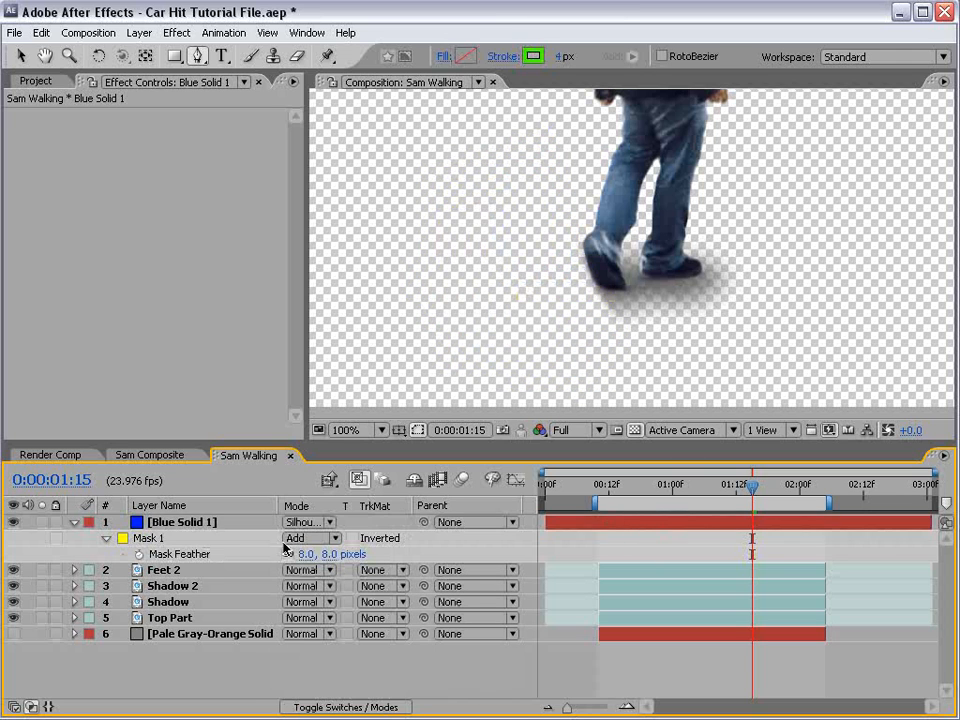
Switch the Blue Solid 1 layer to Normal blending and back to Silhouette to compare its effect on the foot shadow
left_click(305, 521)
left_click(364, 570)
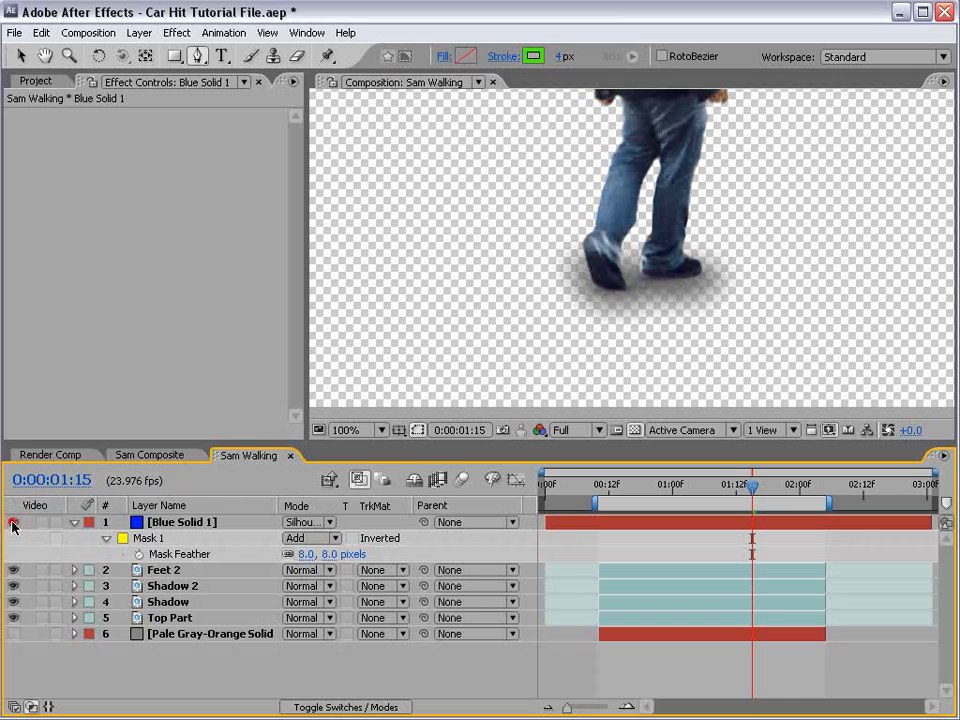
left_click(171, 525)
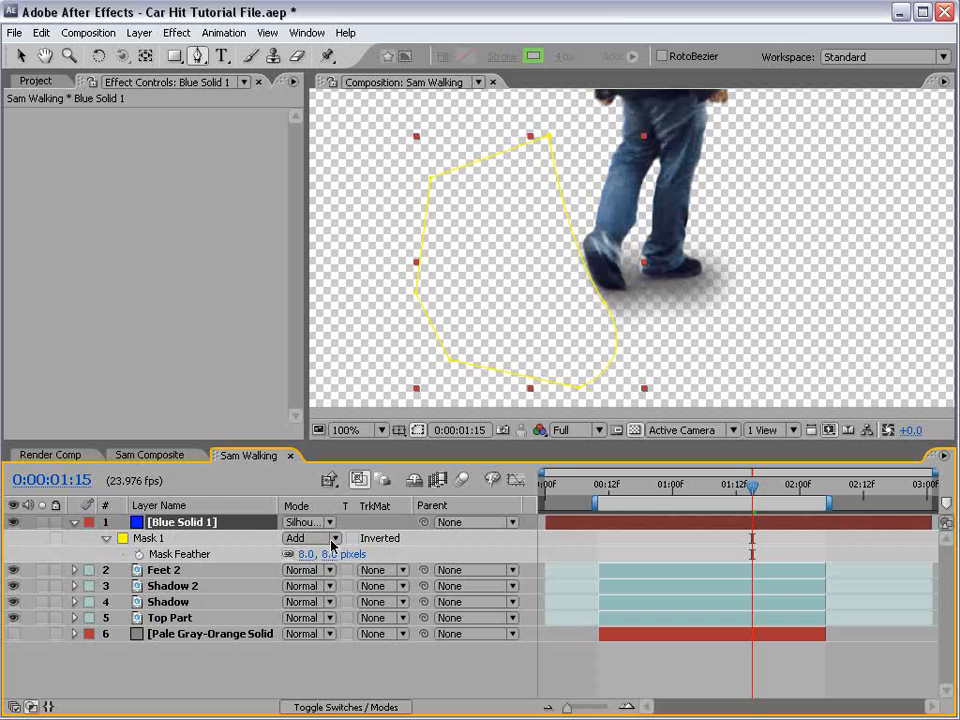
left_click(310, 521)
left_click(318, 9)
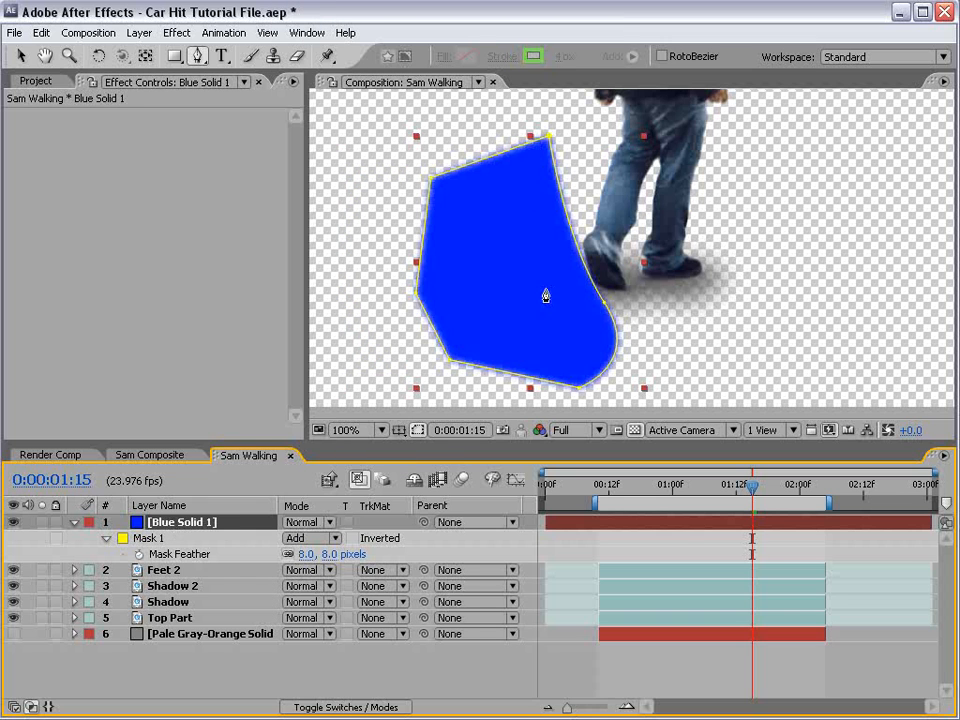
left_click(299, 525)
left_click(330, 716)
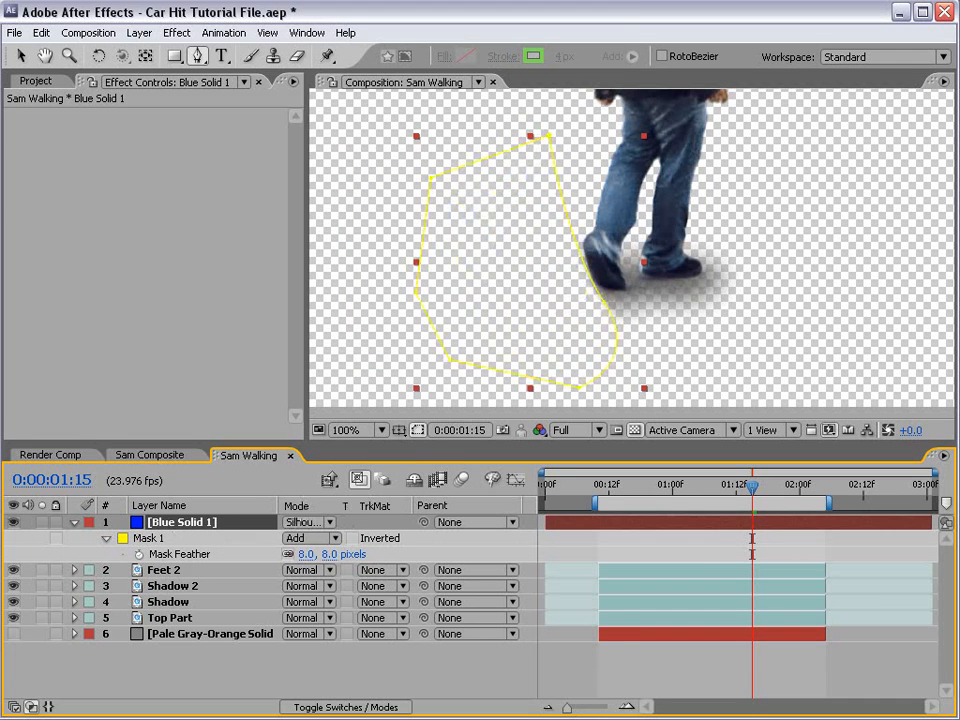
Fine-tune the mask point beside the heel and start keyframing Mask 1's Mask Path at 0:00:01:15
key("v")
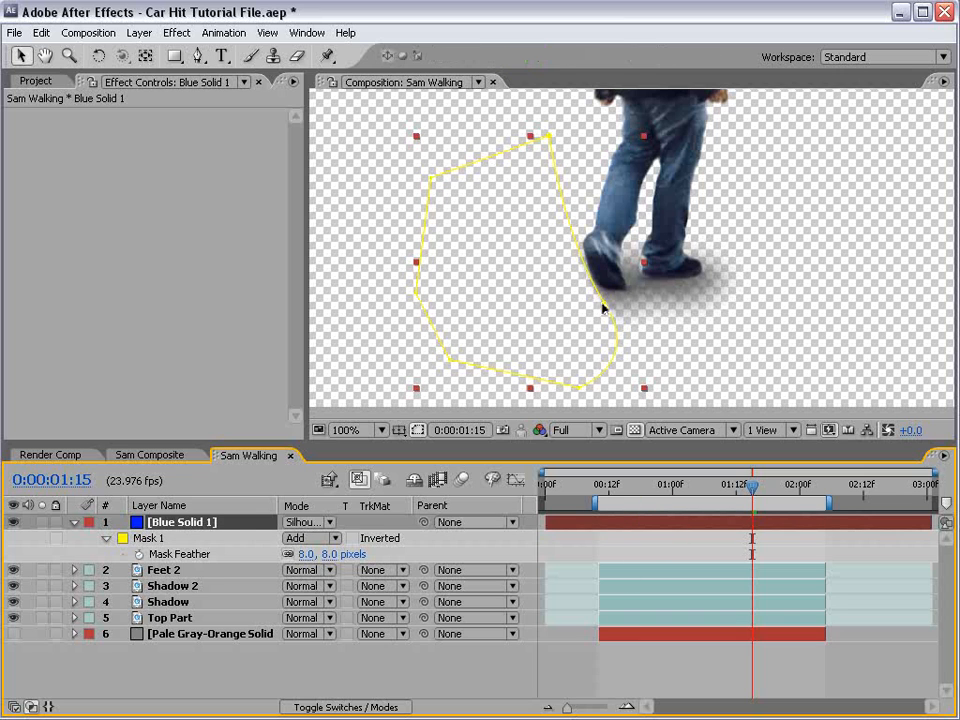
left_click(595, 300)
left_click_drag(595, 300, 604, 309)
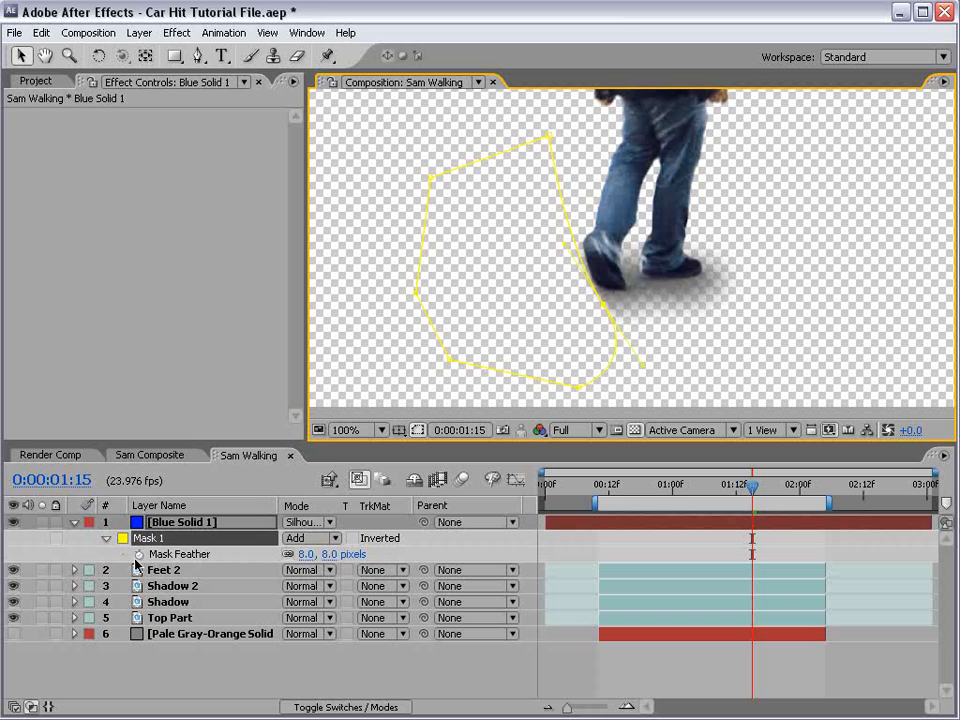
key("m")
key("m")
key("m")
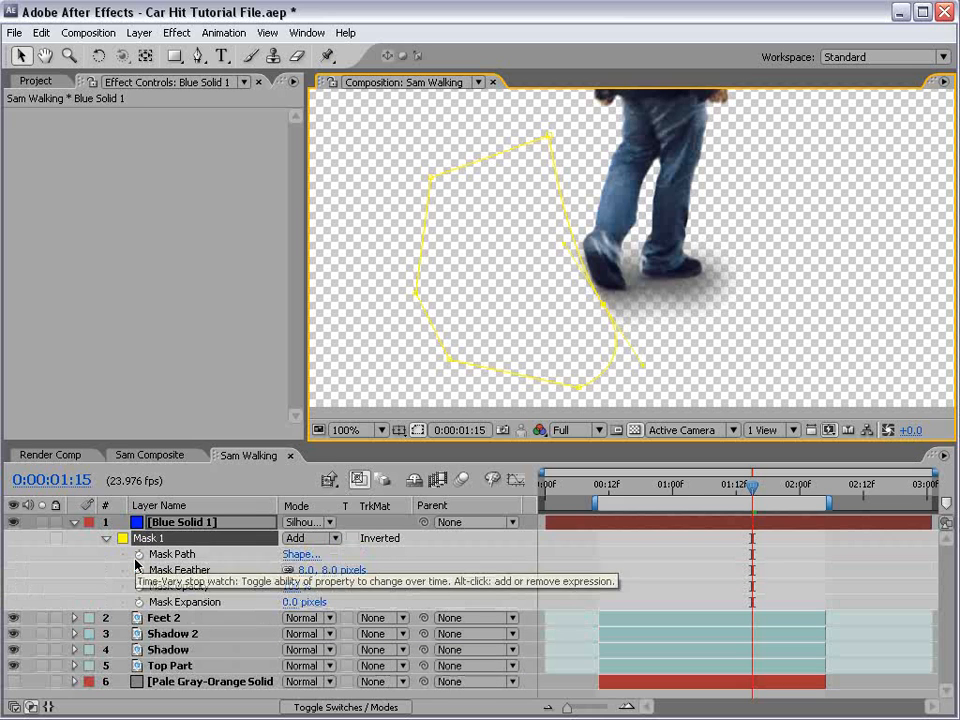
left_click(139, 554)
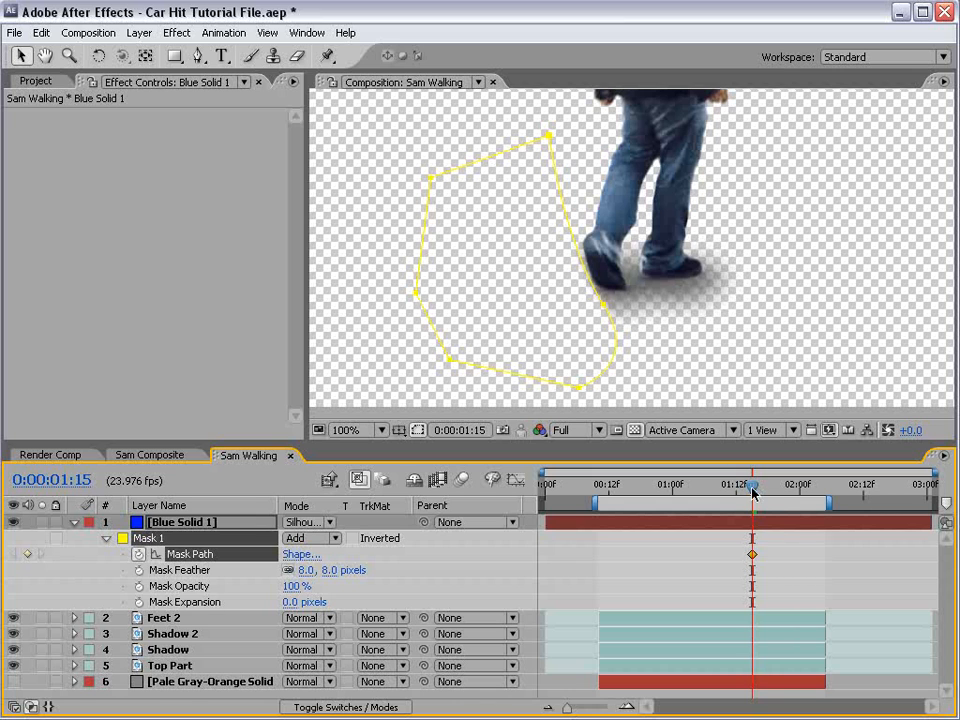
At 0:00:01:14, move the whole mask clear of the foot shadow, and compare this frame with 0:00:01:15
left_click_drag(752, 488, 746, 488)
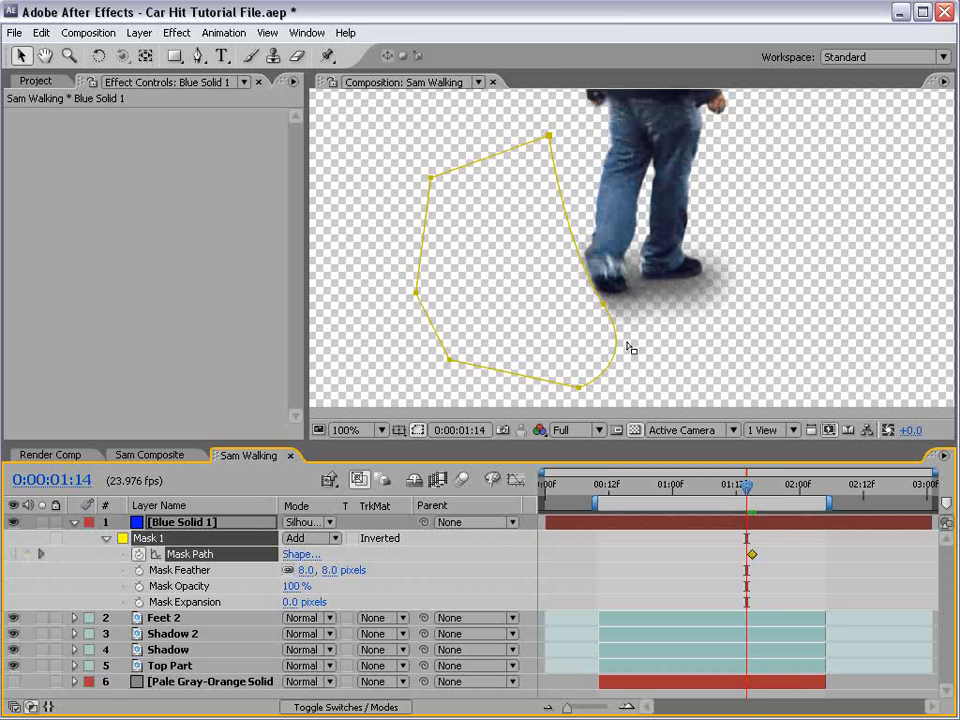
left_click_drag(605, 310, 557, 324)
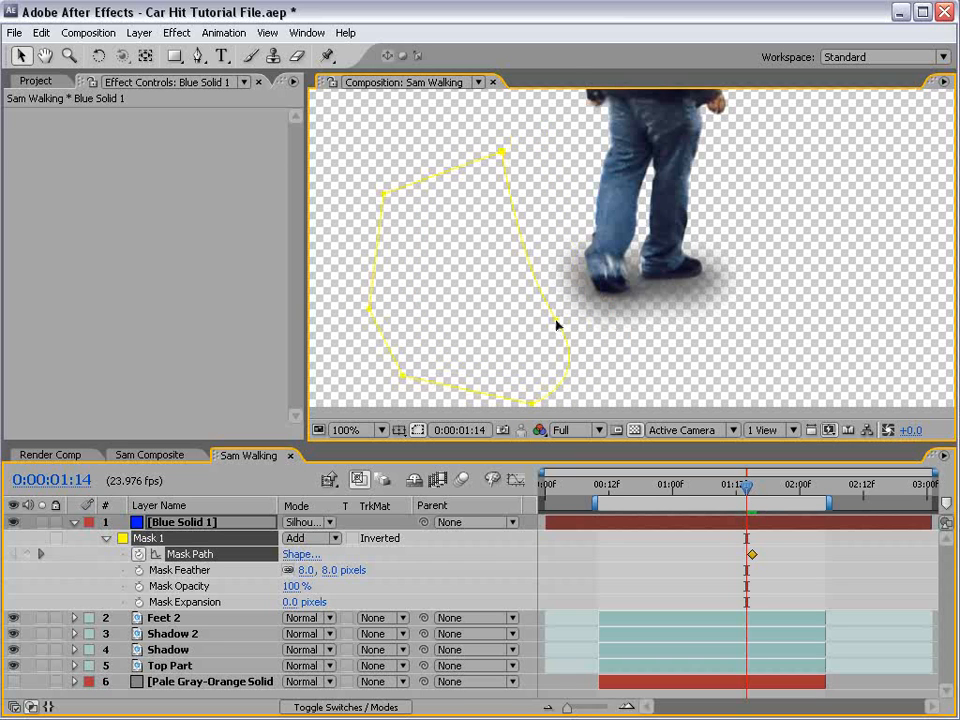
left_click(329, 573)
left_click(694, 577)
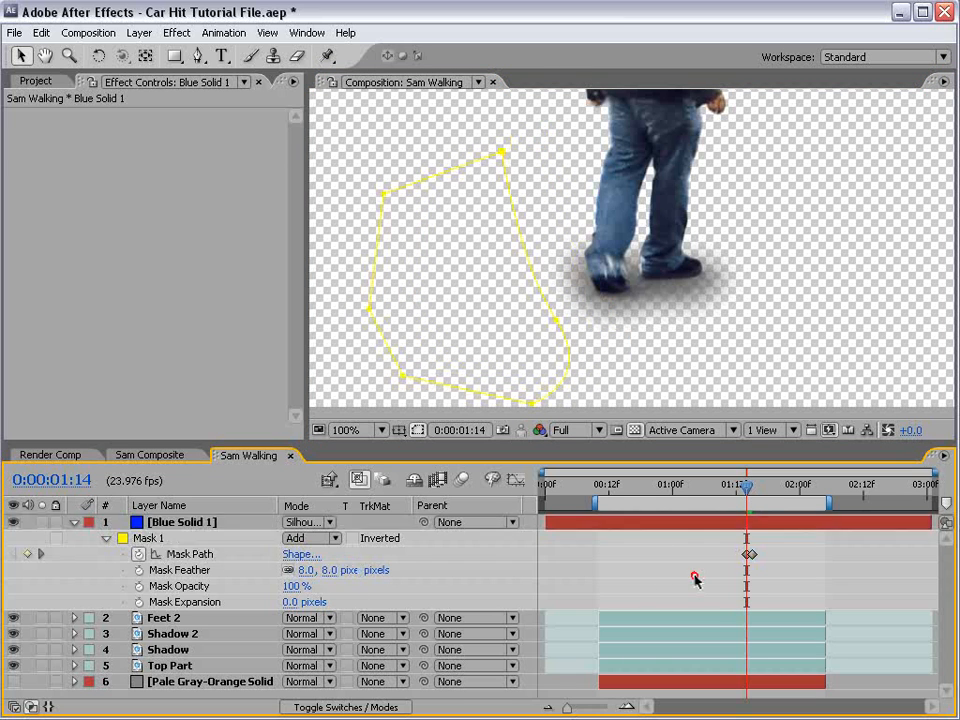
key("Page_Down")
key("Page_Up")
key("Page_Down")
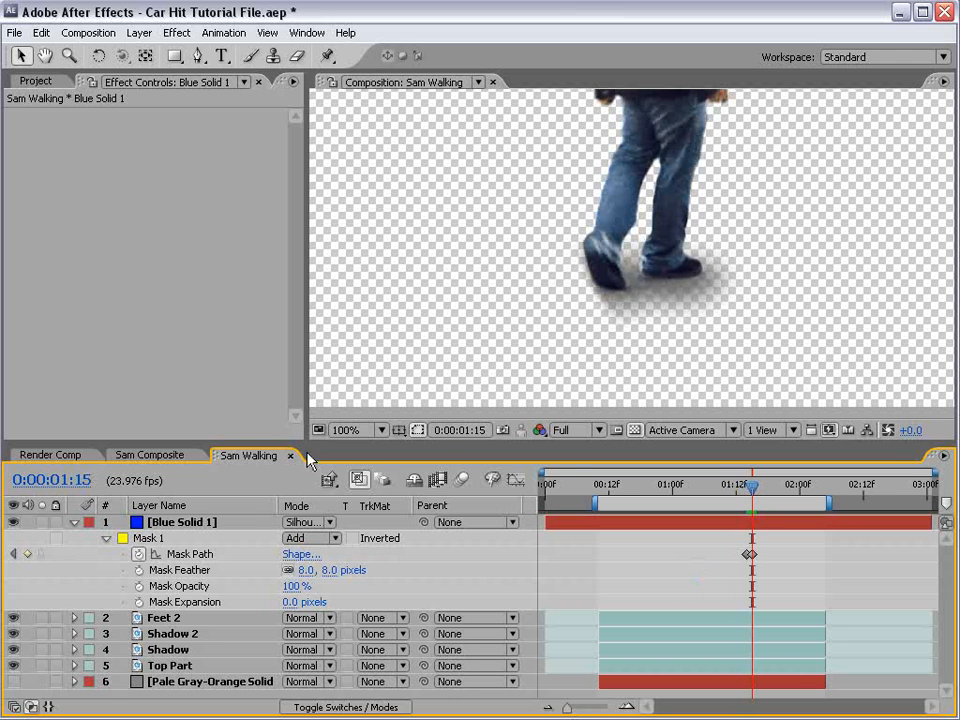
Examine the trimmed foot shadow frame by frame around the truck impact at 0:00:06:00 in Render Comp, including a close-up of the feet
left_click(91, 462)
key("Page_Up")
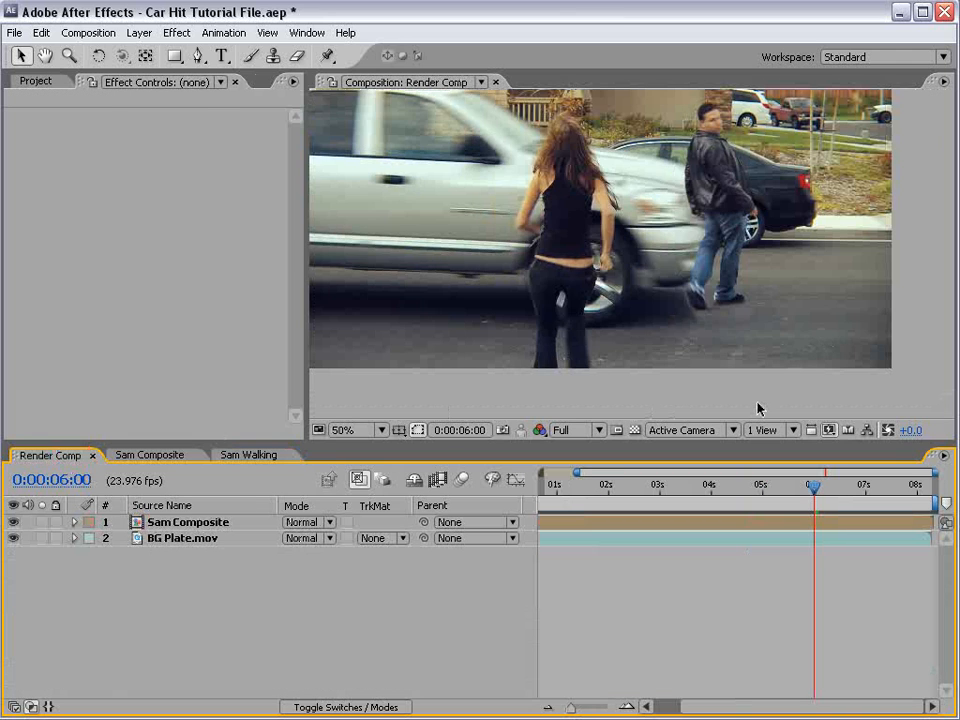
key("Page_Down")
key("Page_Up")
key("Page_Up")
key("Page_Down")
key("Page_Down")
key("Page_Up")
key("Page_Up")
key("Page_Down")
key("h")
scroll(699, 334, "up", 1)
left_click_drag(760, 366, 643, 336)
key("v")
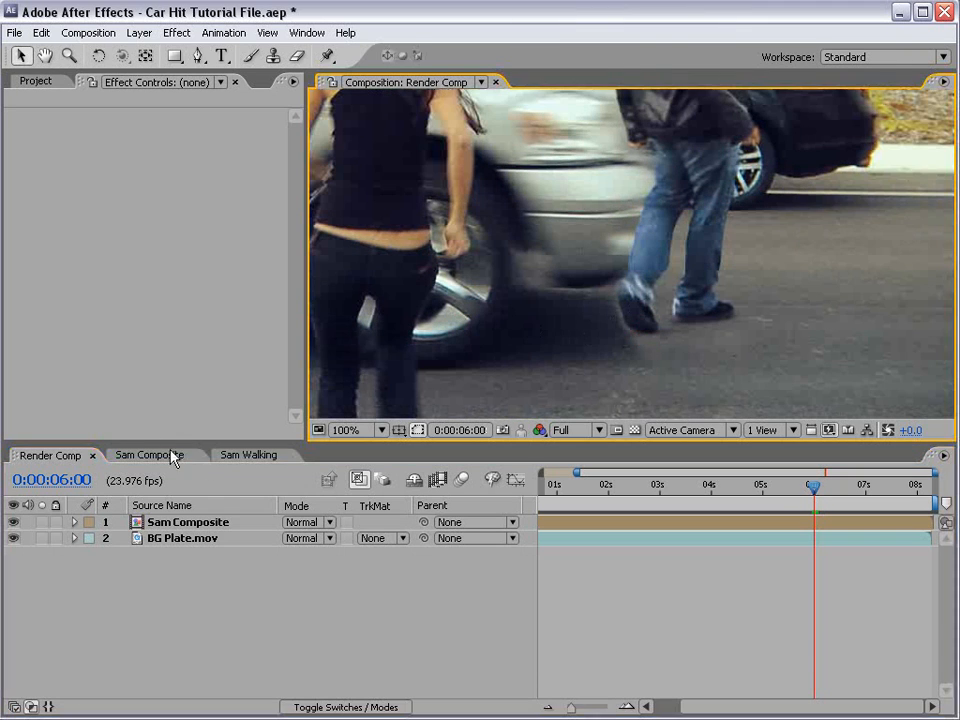
left_click(240, 456)
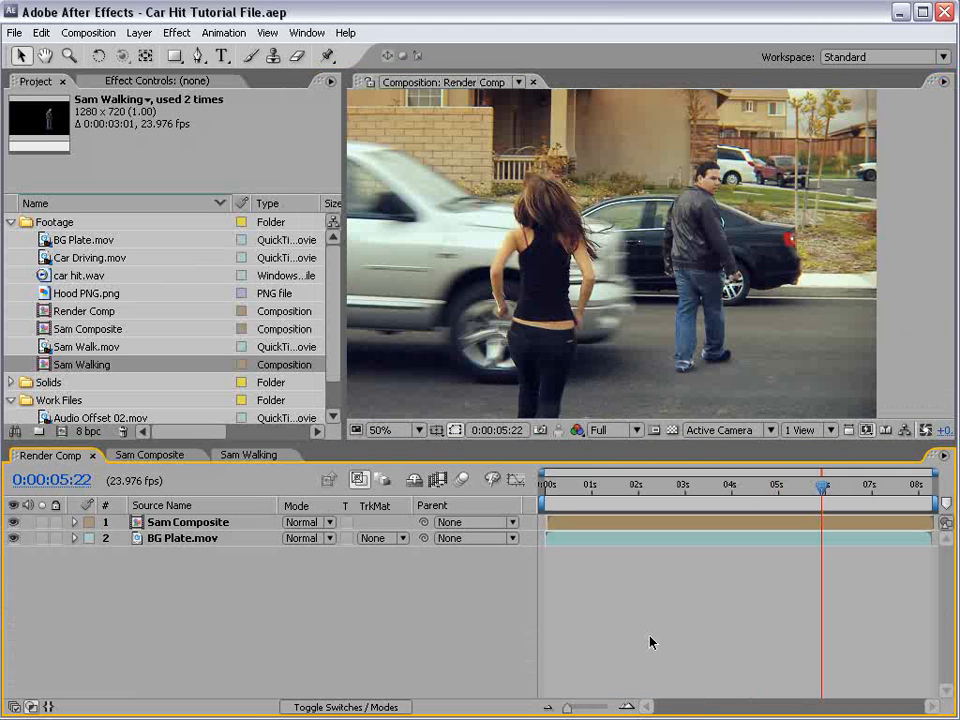
Move the Sam Composite layer's anchor point onto the walking man's torso in Render Comp
left_click(650, 522)
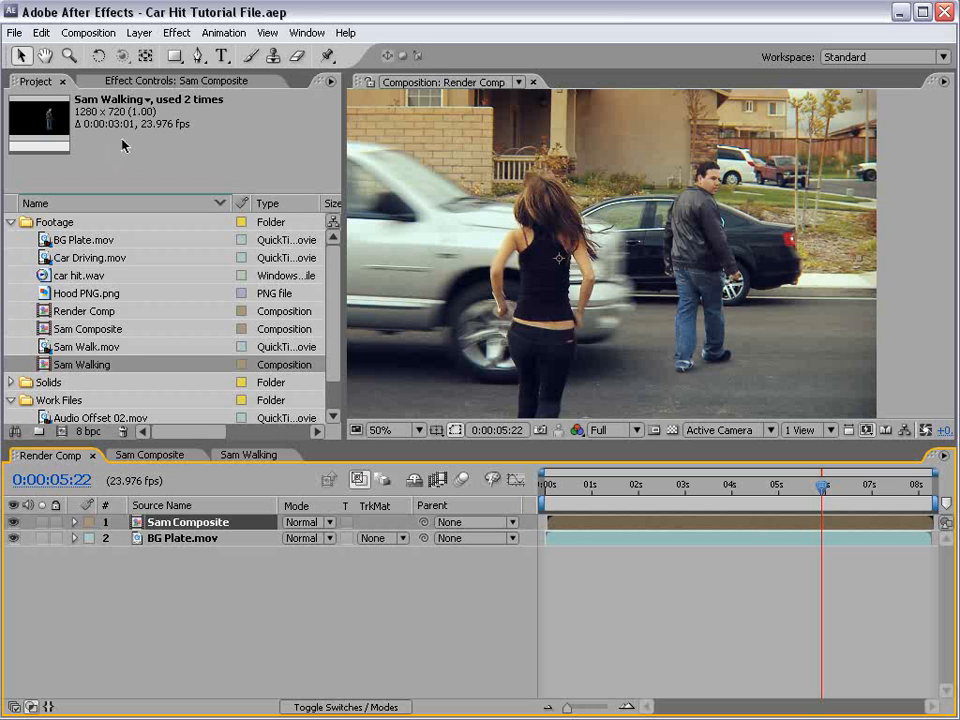
left_click(145, 56)
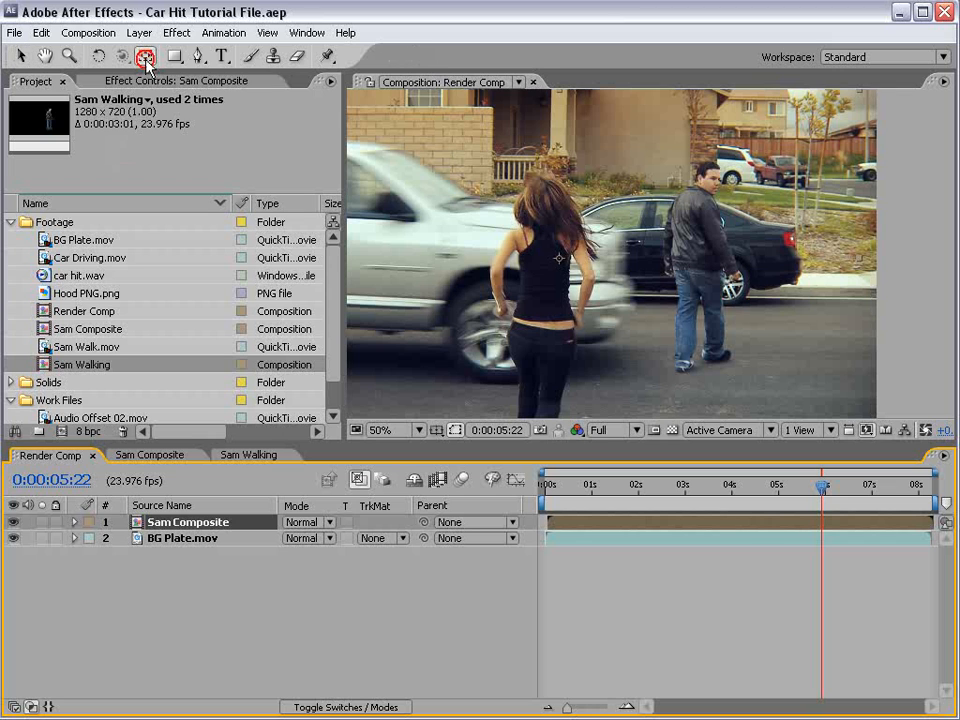
left_click(597, 247)
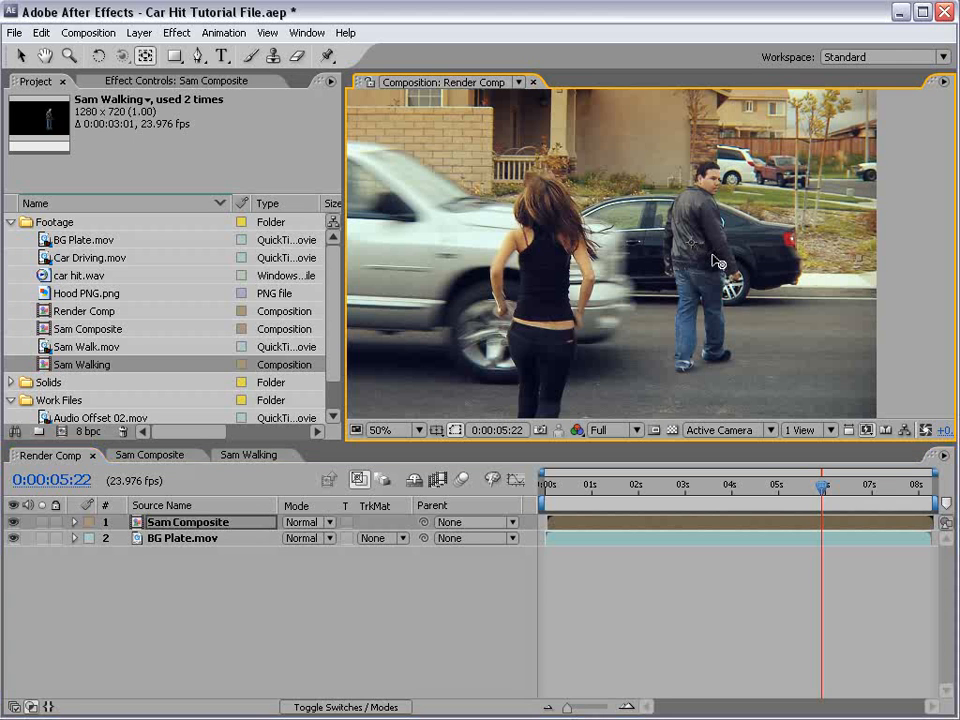
key("v")
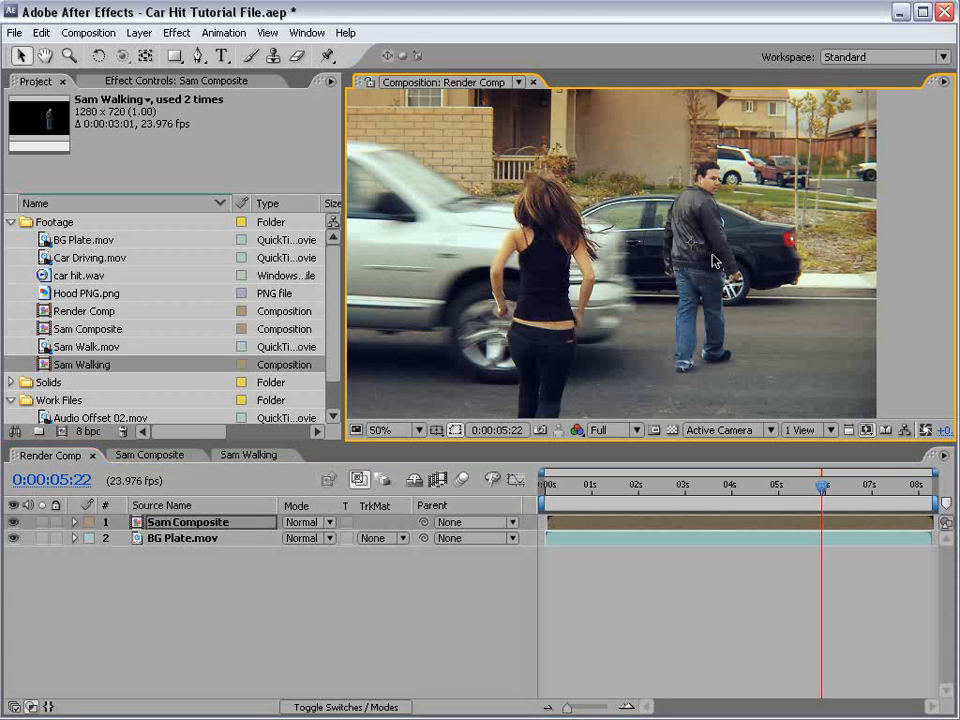
Create a null object in Render Comp and keyframe its position at 378, 266 over the truck's front at 0:00:05:22
left_click(139, 32)
mouse_move(152, 54)
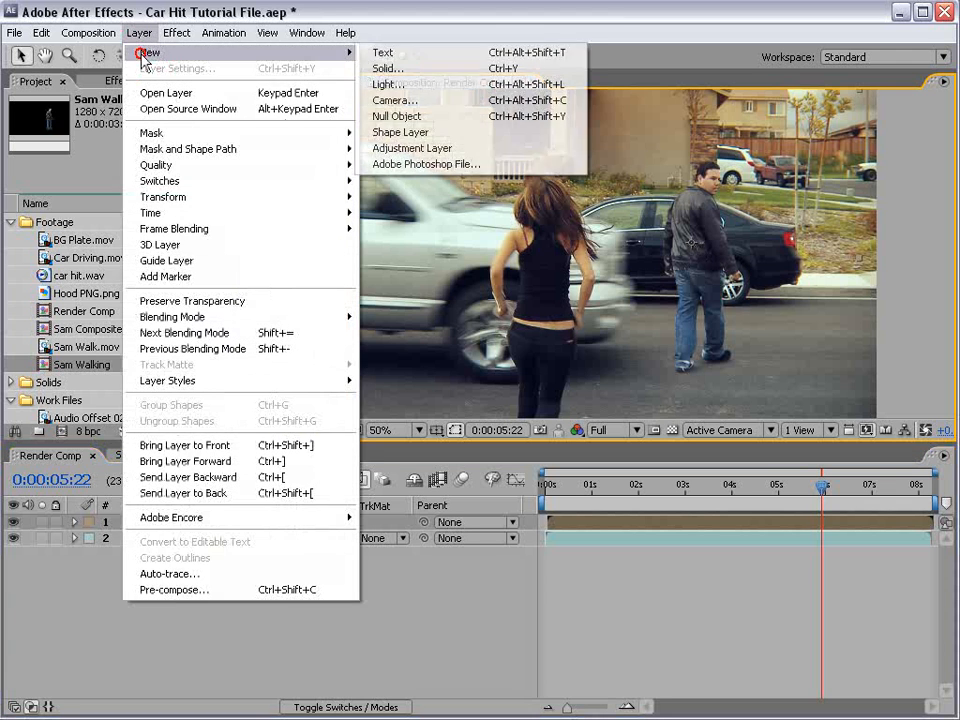
left_click(397, 117)
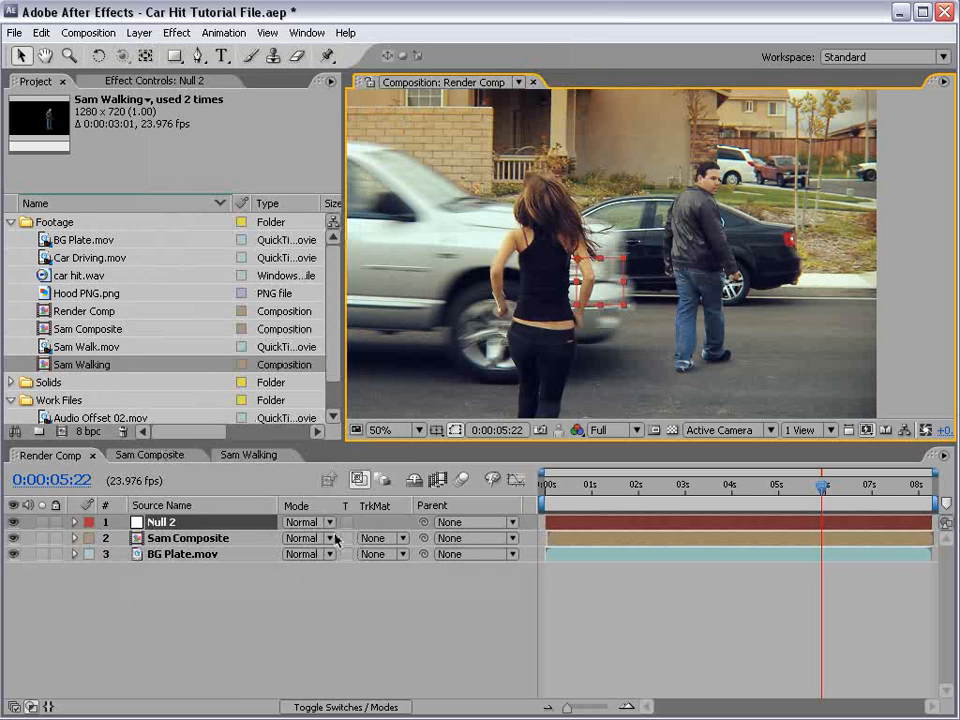
key("p")
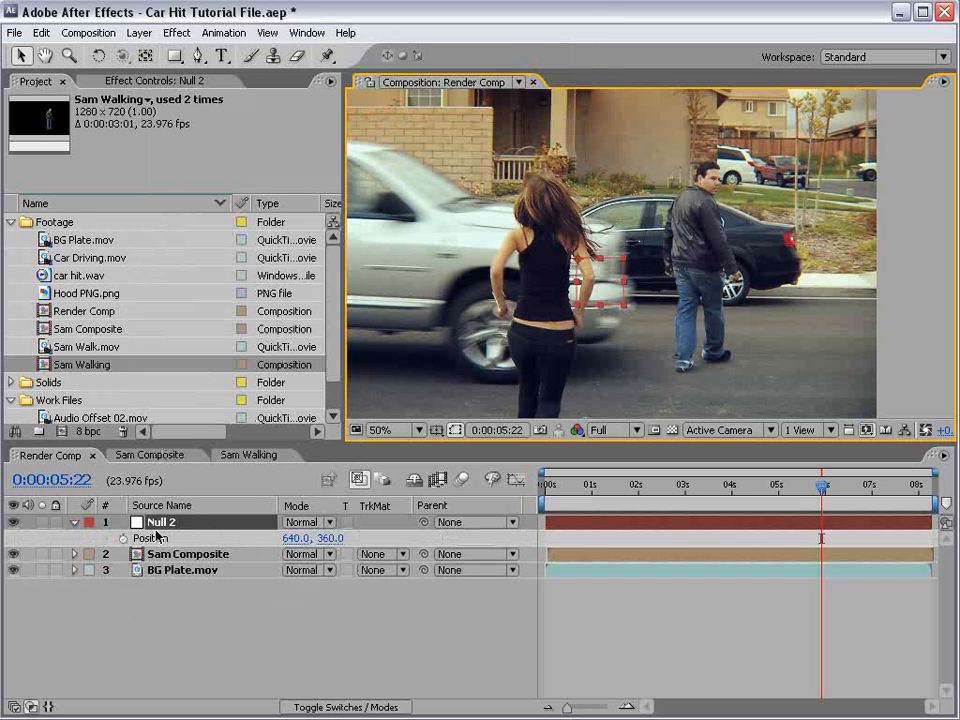
left_click(122, 538)
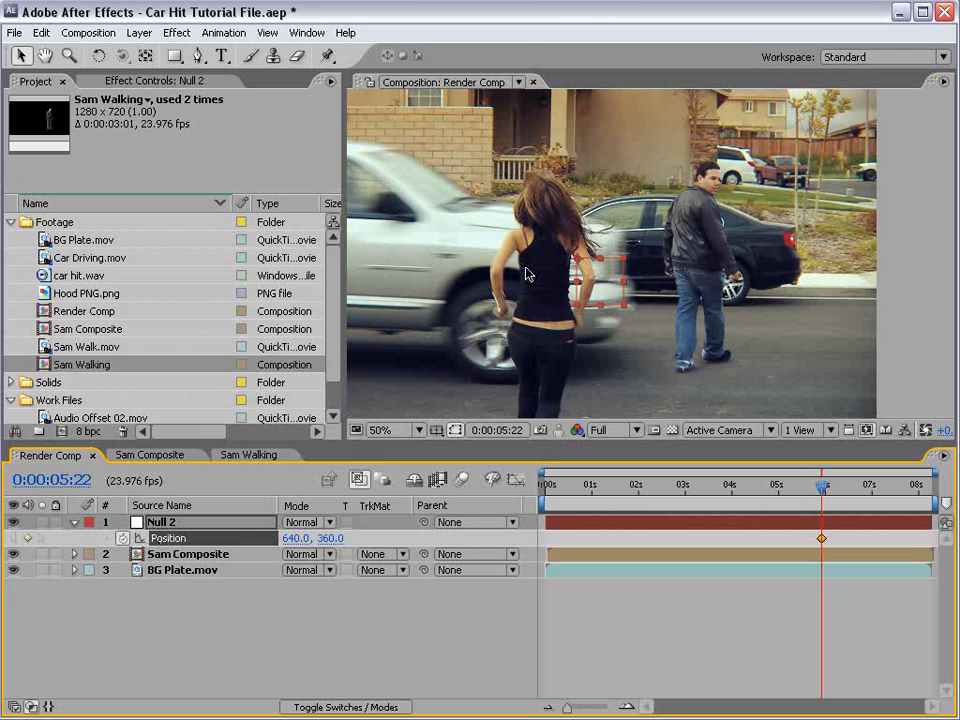
left_click_drag(603, 278, 472, 231)
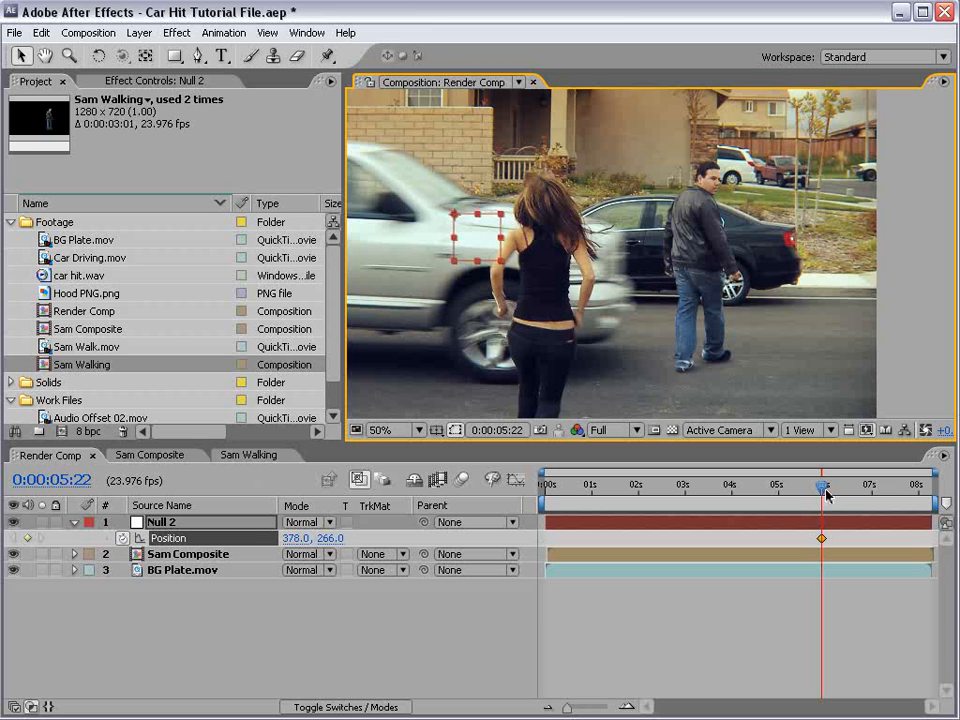
key("space")
left_click(776, 606)
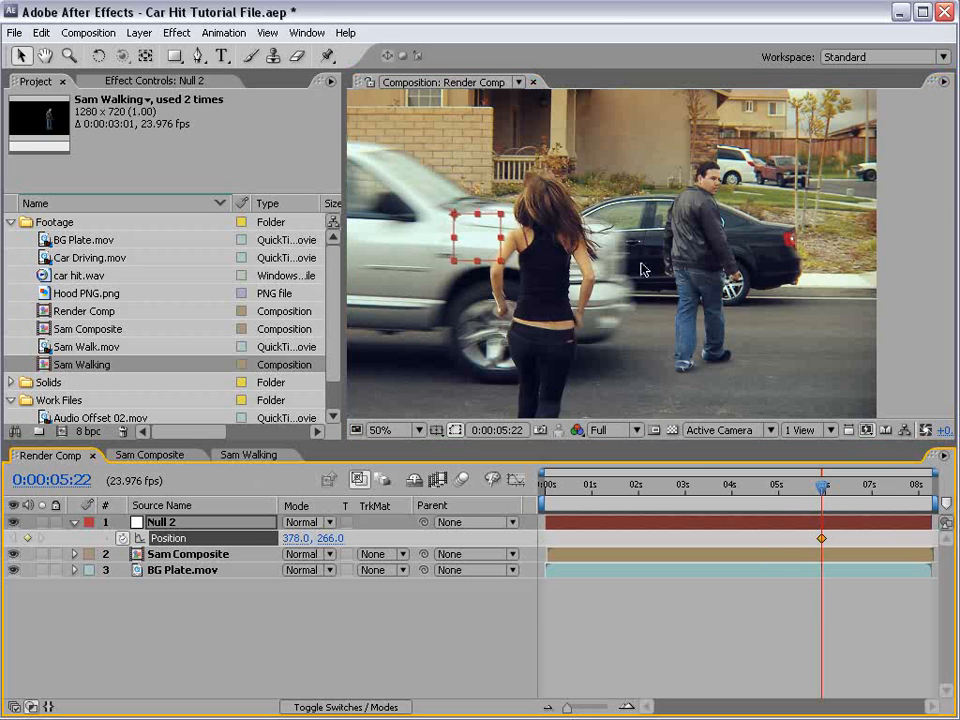
Keyframe the null's position at 1288, 270 at 0:00:06:10, and check how it follows the truck between the two keyframes
left_click_drag(818, 494, 845, 489)
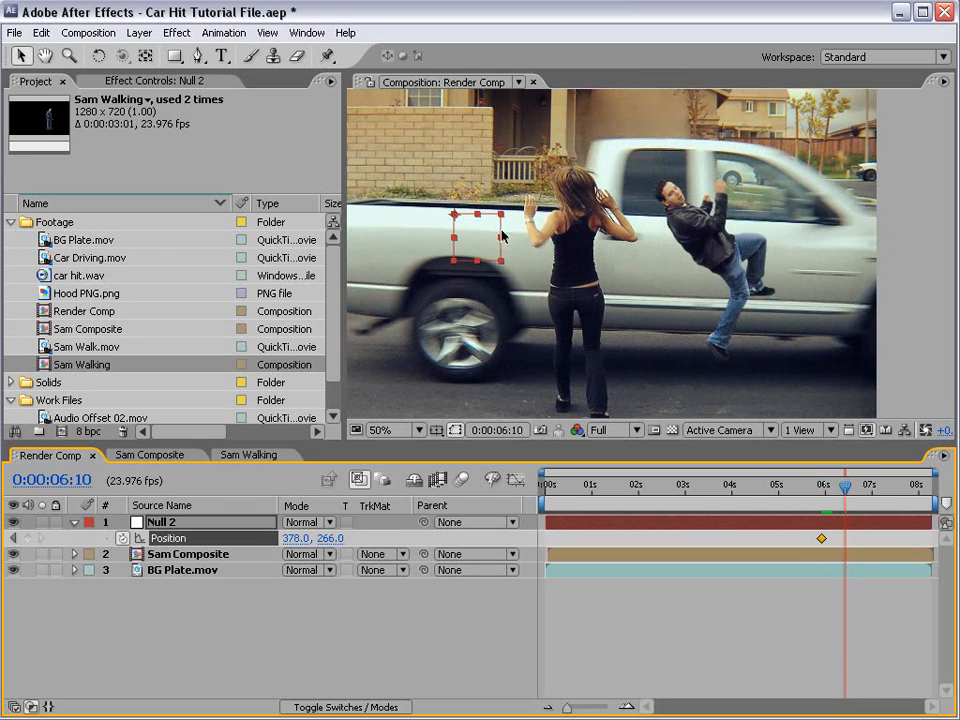
left_click_drag(462, 238, 885, 243)
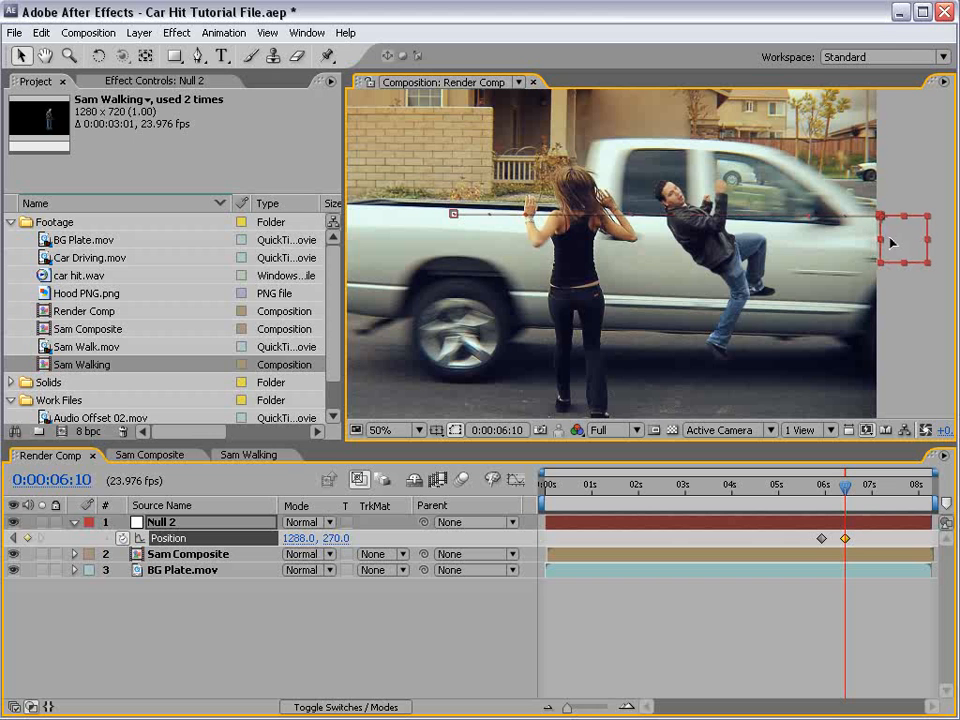
left_click(845, 490)
mouse_move(845, 490)
left_mouse_down()
mouse_move(829, 492)
mouse_move(839, 492)
left_mouse_up()
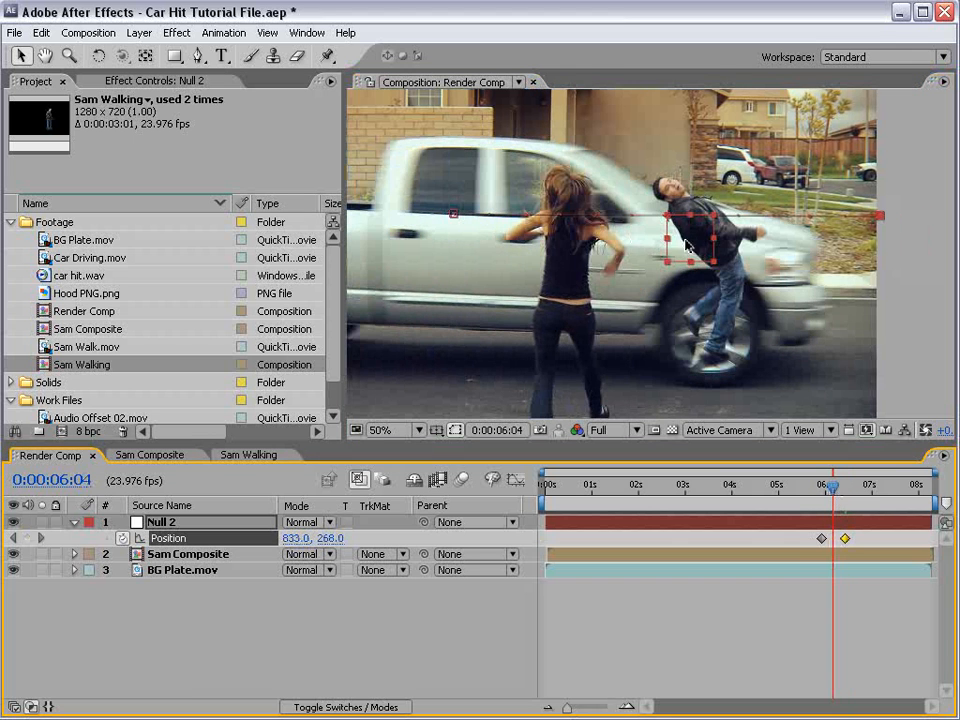
key("Page_Down")
key("Page_Down")
key("Page_Down")
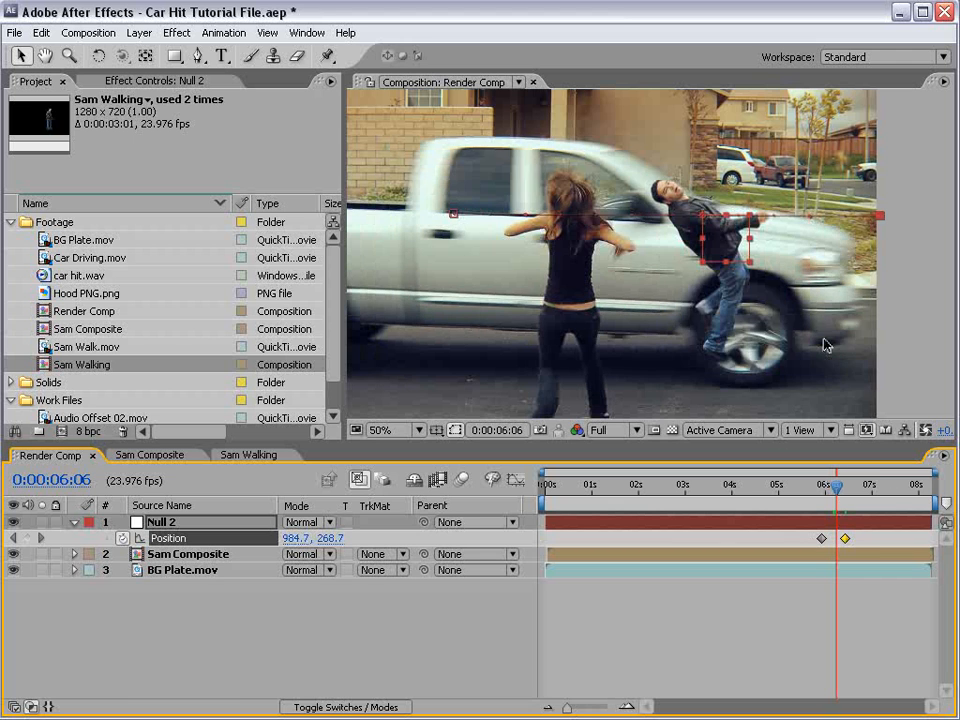
Hide the Sam Composite layer and nudge the null's position at 0:00:06:10 to 1292, 270
left_click(13, 554)
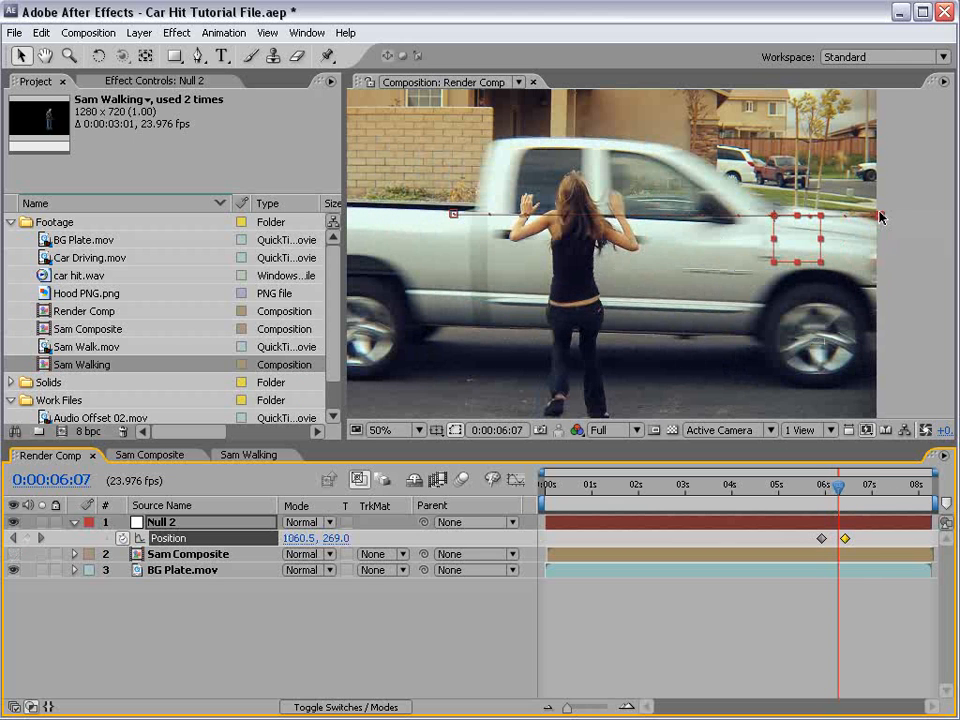
key("Page_Down")
key("Page_Down")
key("Page_Down")
key("Page_Down")
key("Page_Up")
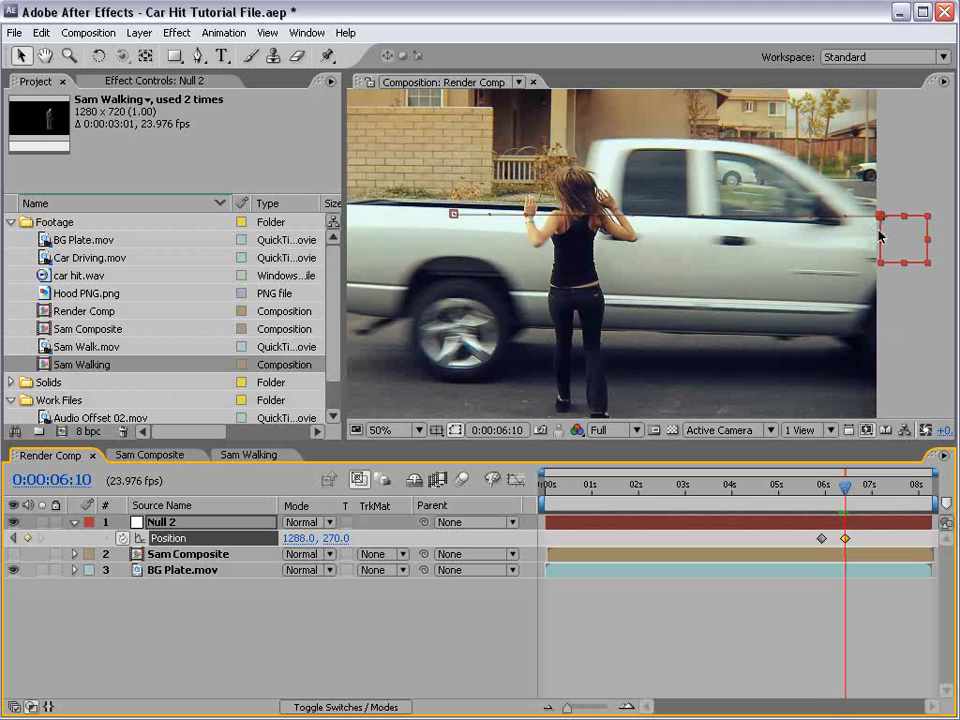
key("Page_Down")
key("Page_Up")
left_click_drag(885, 236, 888, 236)
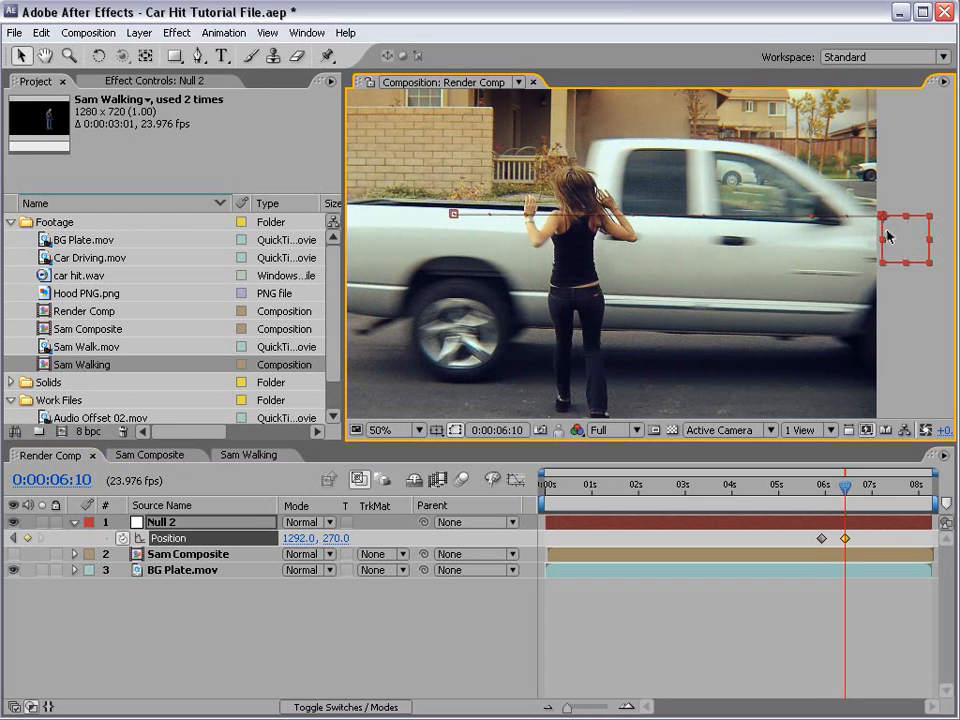
Keyframe the null farther along the truck's path at 0:00:06:12, delete its 0:00:06:10 keyframe, and check how it follows the truck
key("Page_Down")
key("Page_Down")
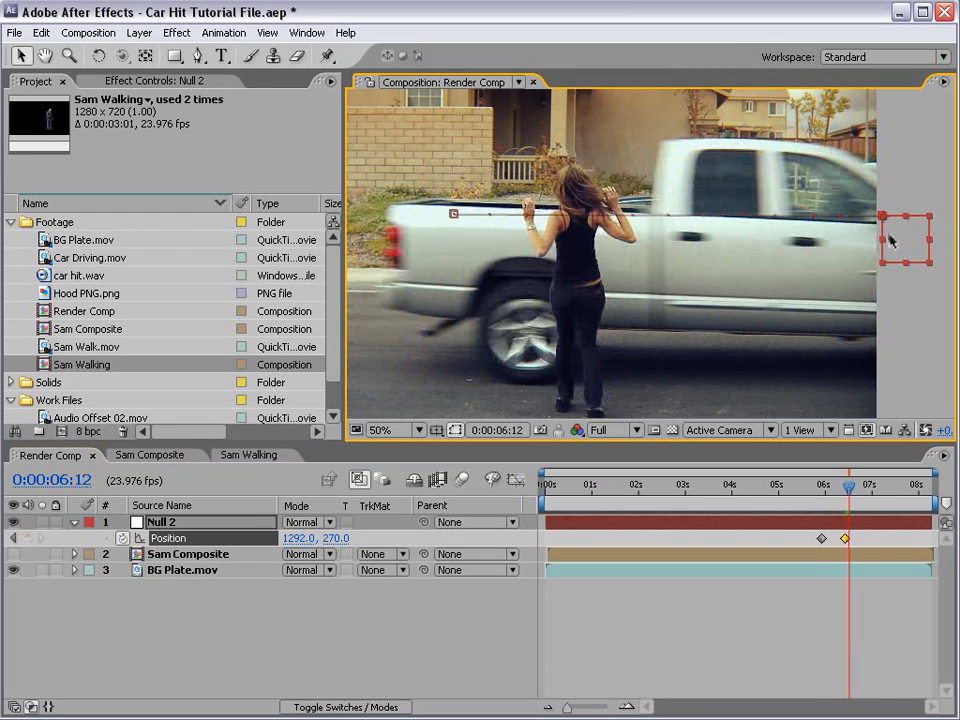
key("space")
left_click_drag(910, 258, 651, 336)
key("period")
left_click_drag(729, 314, 867, 325)
key("comma")
mouse_move(847, 488)
left_mouse_down()
mouse_move(845, 534)
mouse_move(833, 493)
mouse_move(844, 492)
mouse_move(835, 490)
left_mouse_up()
key("Delete")
left_click(733, 628)
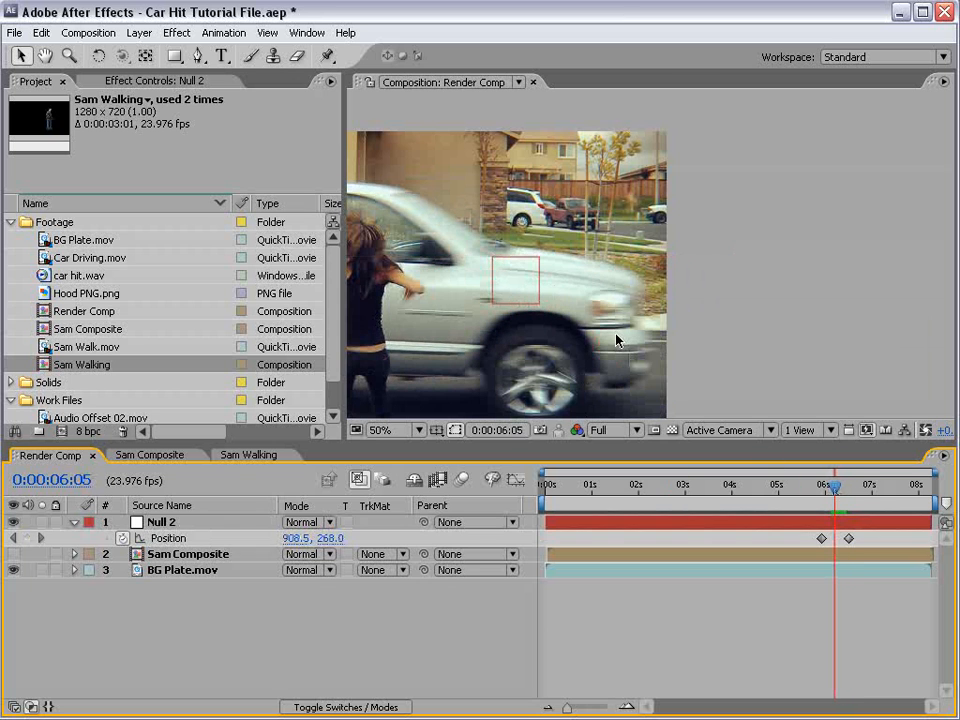
left_click_drag(835, 488, 825, 499)
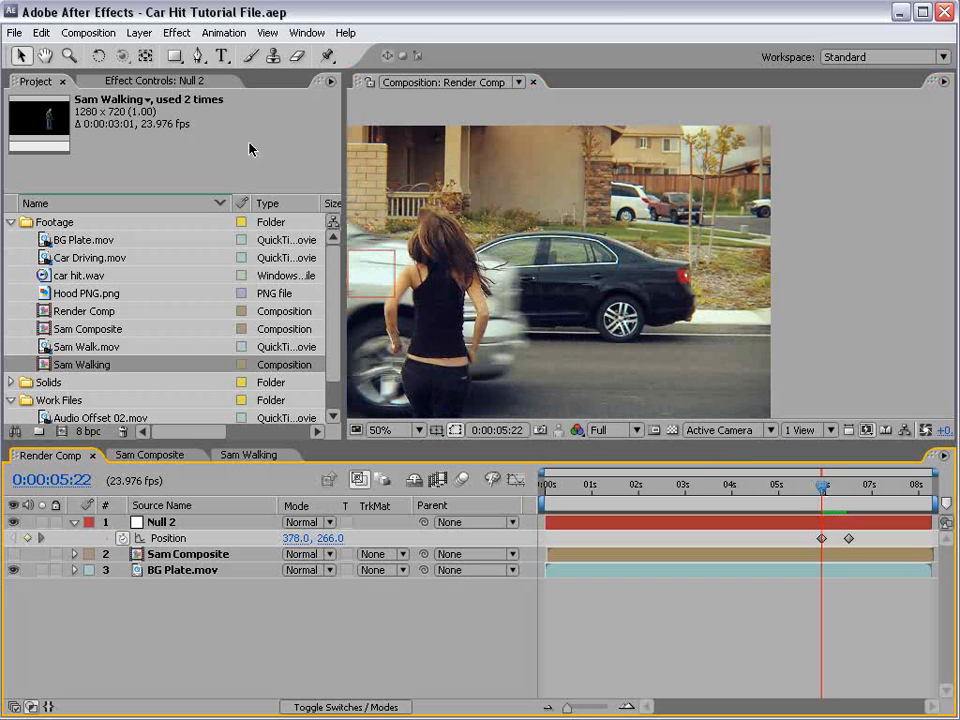
left_click_drag(522, 366, 662, 364)
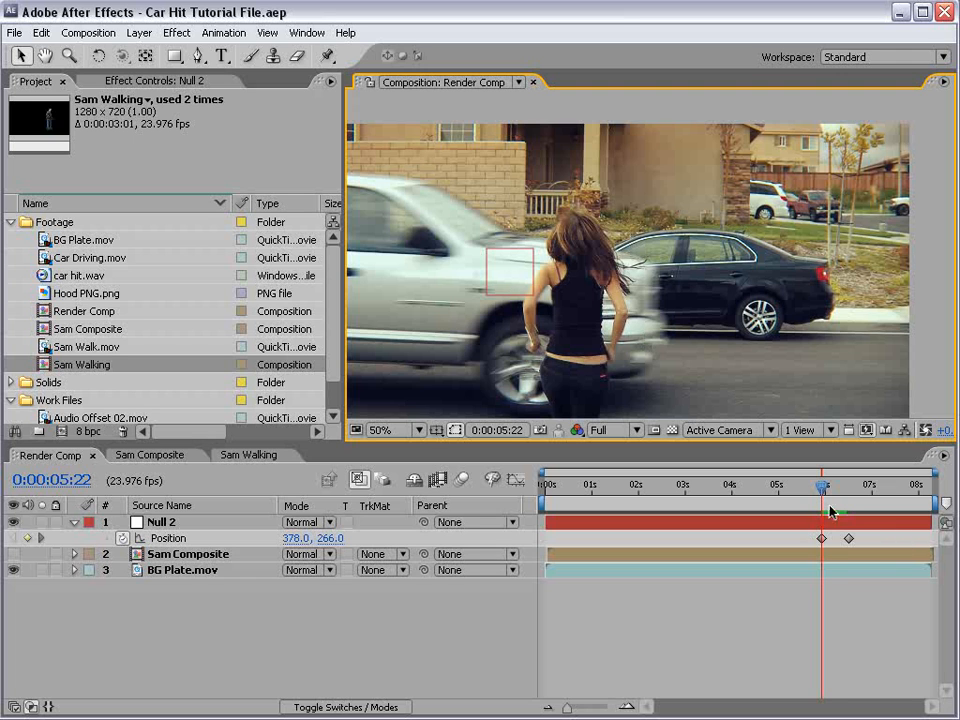
Create an orange 1280 x 720 solid at the top of Render Comp
left_click_drag(823, 489, 830, 489)
left_click(139, 32)
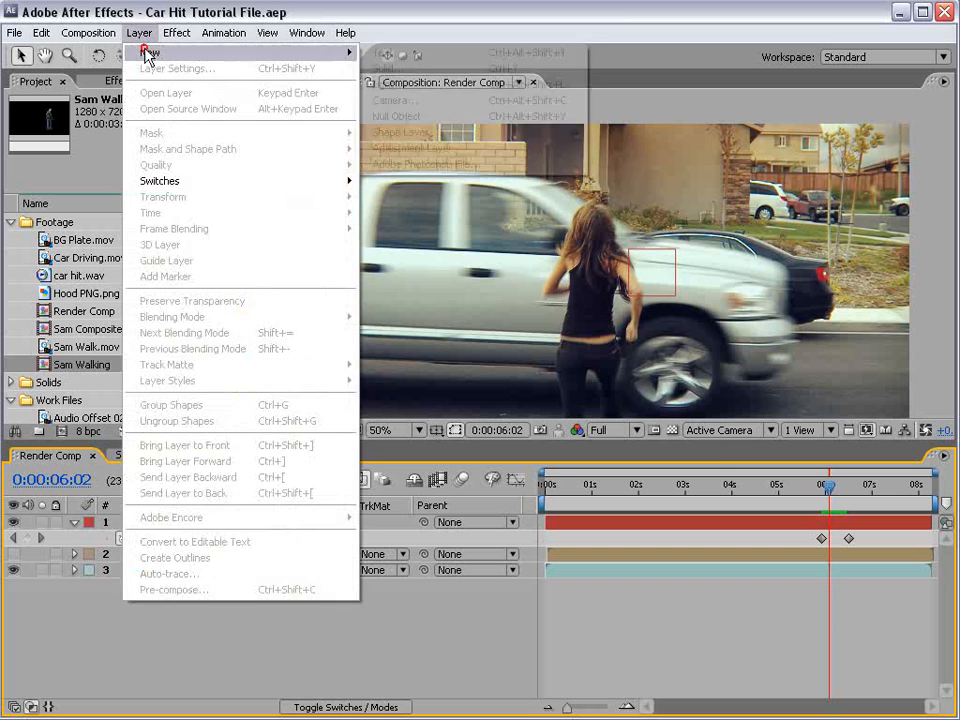
mouse_move(170, 53)
left_click(412, 68)
left_click_drag(416, 208, 297, 190)
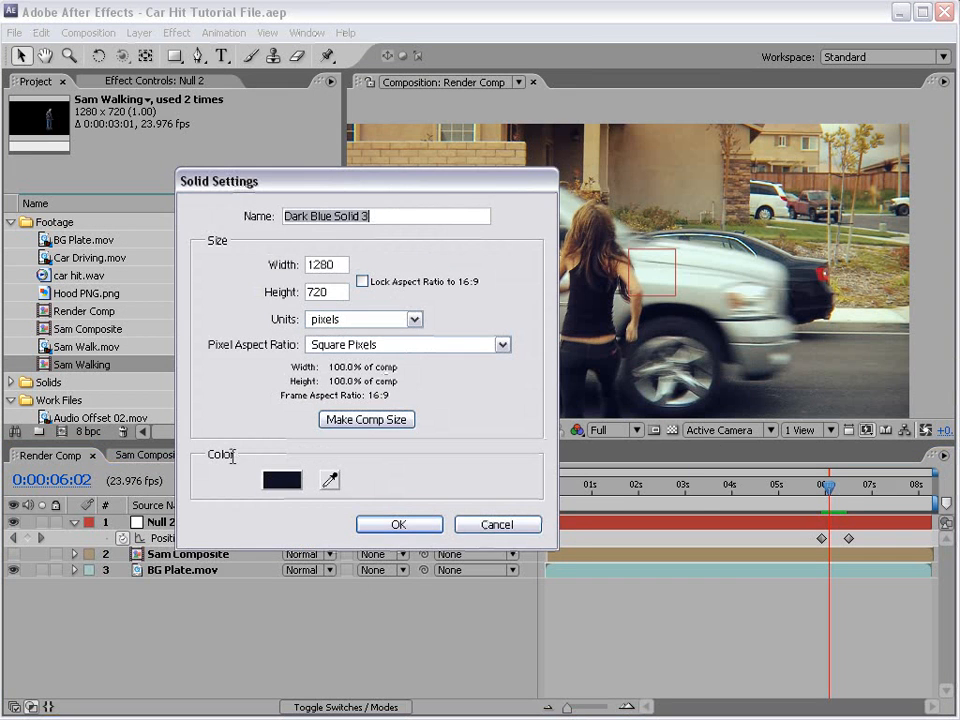
left_click(282, 480)
left_click_drag(308, 512, 394, 212)
left_click_drag(428, 326, 424, 471)
left_click_drag(358, 324, 407, 246)
left_click(595, 250)
left_click(398, 525)
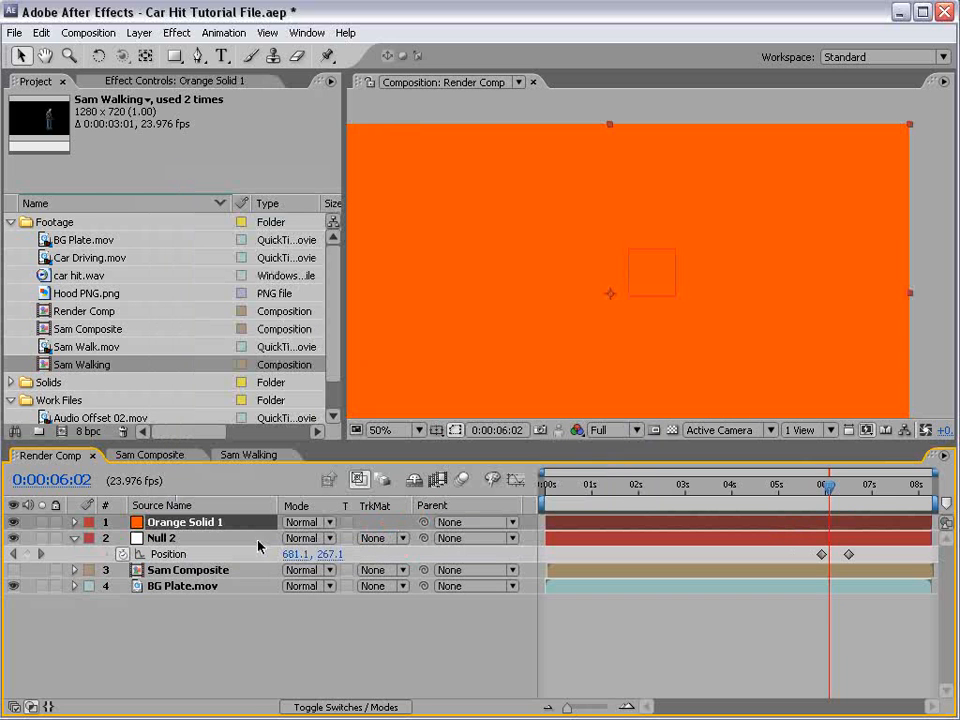
Hide the orange solid and start a Pen tool mask on it along the truck's hood and front grille at 0:00:06:04
left_click(13, 522)
left_click(199, 56)
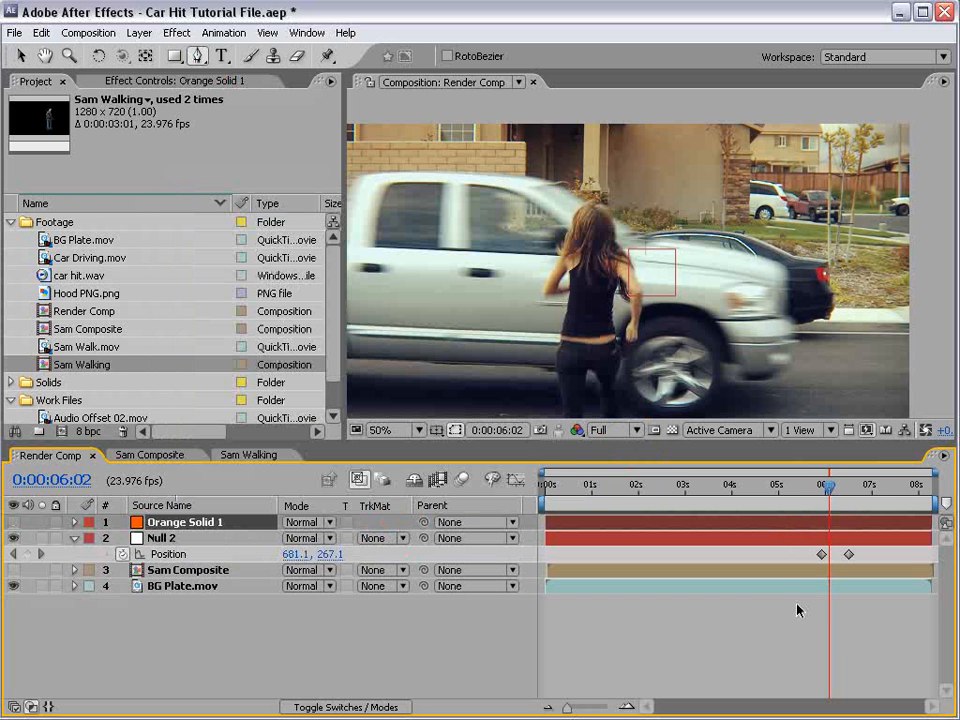
left_click_drag(833, 493, 836, 489)
key("h")
left_click_drag(782, 332, 650, 287)
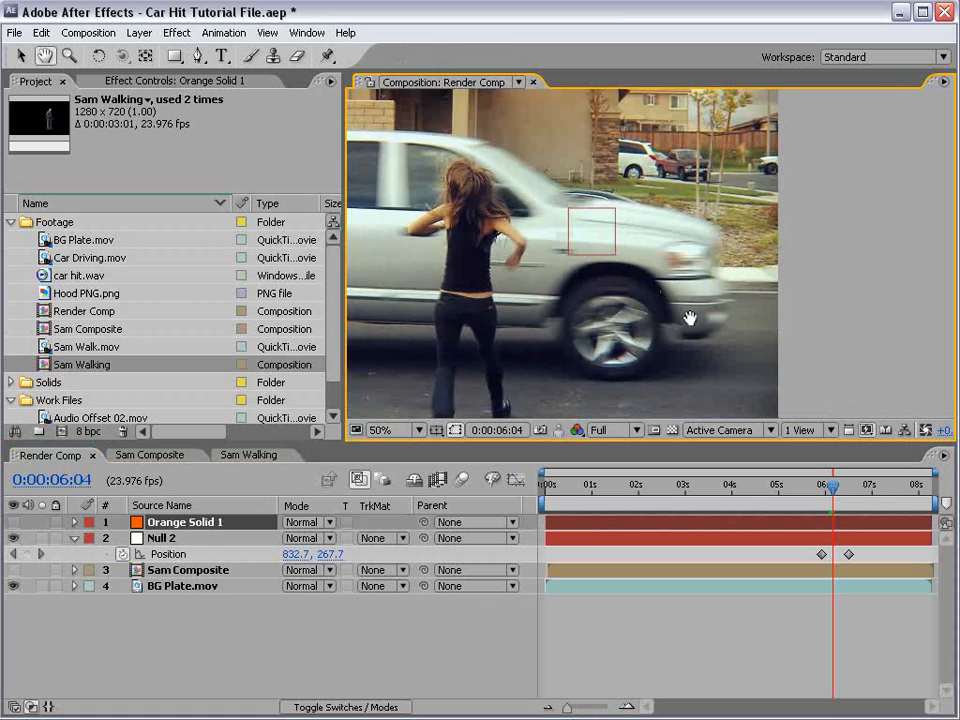
scroll(690, 317, "up", 1)
left_click_drag(568, 241, 592, 278)
left_click_drag(585, 210, 514, 216)
left_click_drag(777, 381, 756, 313)
left_click_drag(492, 119, 529, 180)
key("g")
left_click(481, 176)
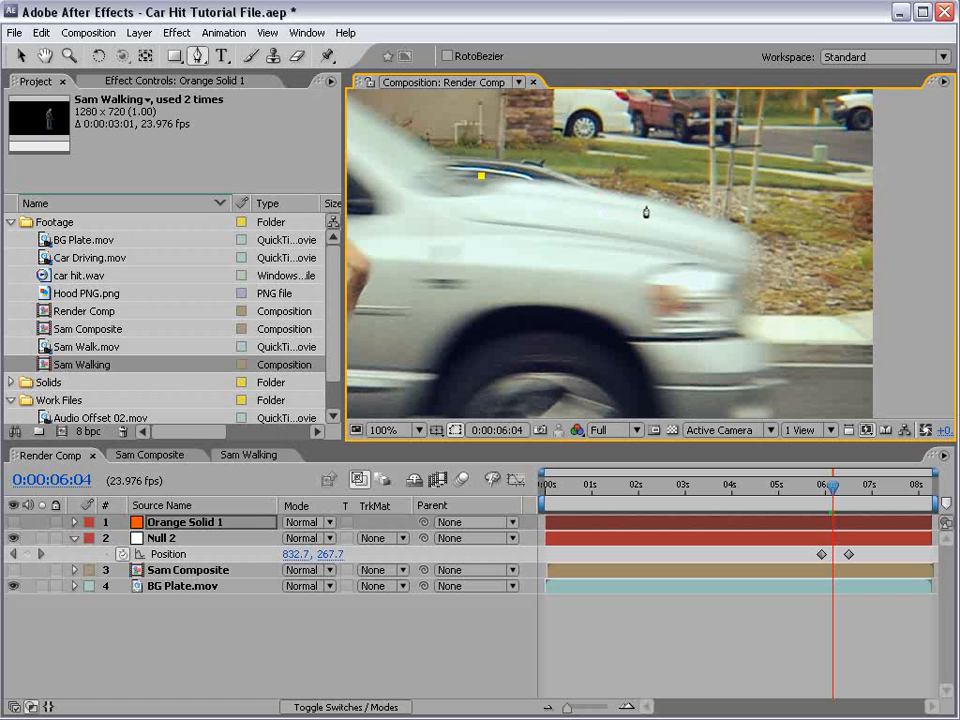
left_click_drag(651, 200, 696, 211)
key("h")
key("g")
left_click(745, 238)
left_click(754, 272)
left_click(740, 300)
Extend the solid's mask around the truck's front bumper and up to the front edge of the wheel arch
left_click_drag(747, 346, 718, 259)
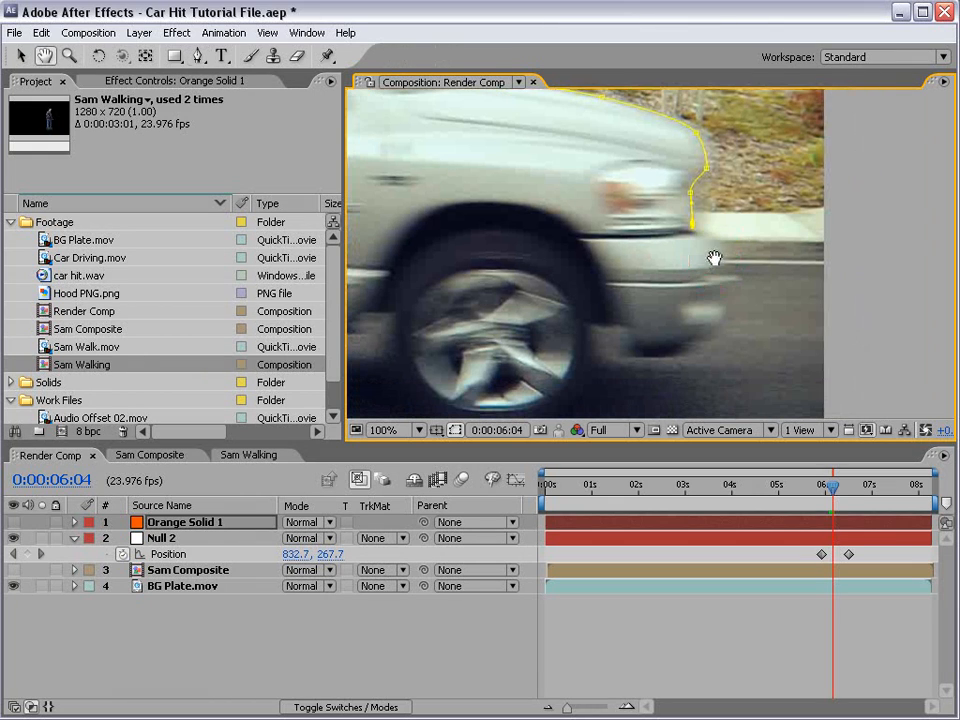
left_click(719, 252)
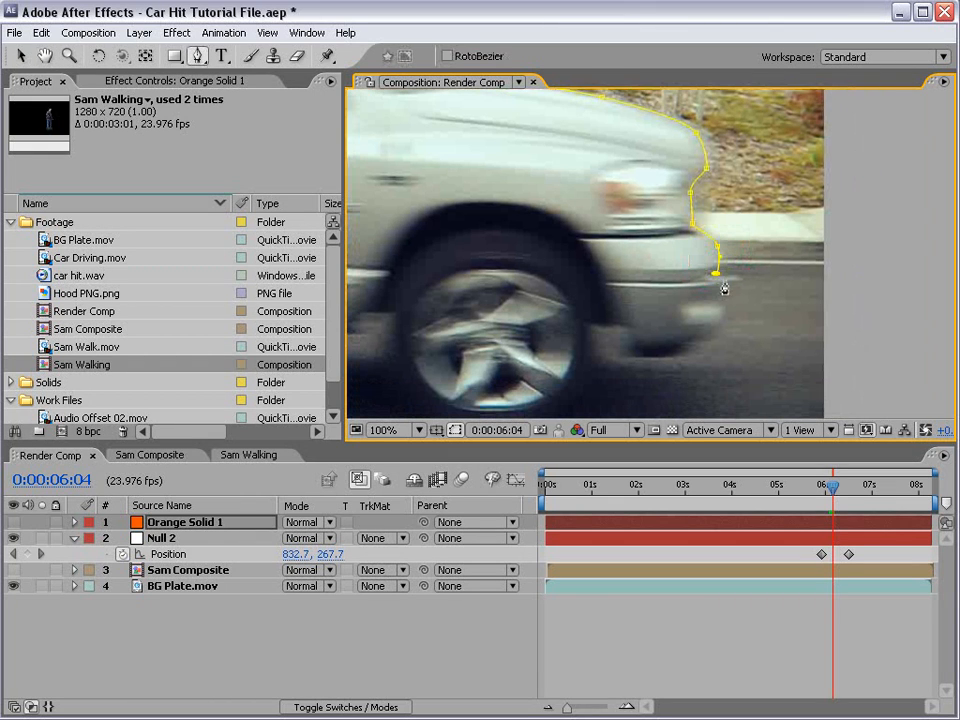
left_click_drag(719, 322, 713, 338)
left_click(673, 357)
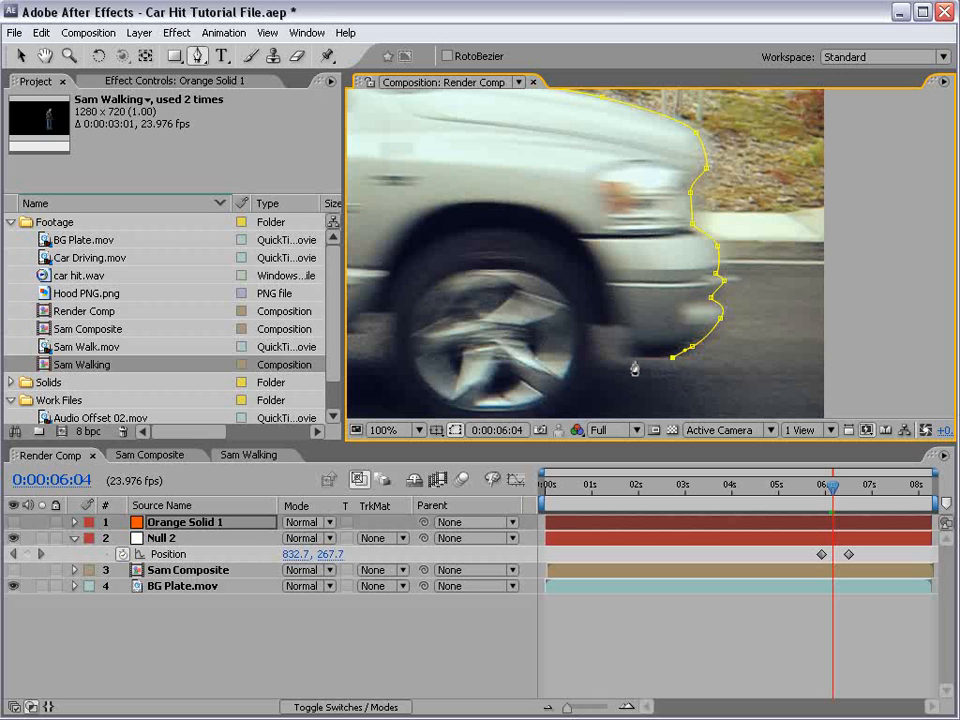
left_click(627, 356)
left_click(614, 318)
Trace the mask over the front wheel arch, close it across the fender at the hood, and make the orange solid visible
left_click_drag(563, 225, 673, 262)
key("space")
left_click(540, 277)
left_click(480, 281)
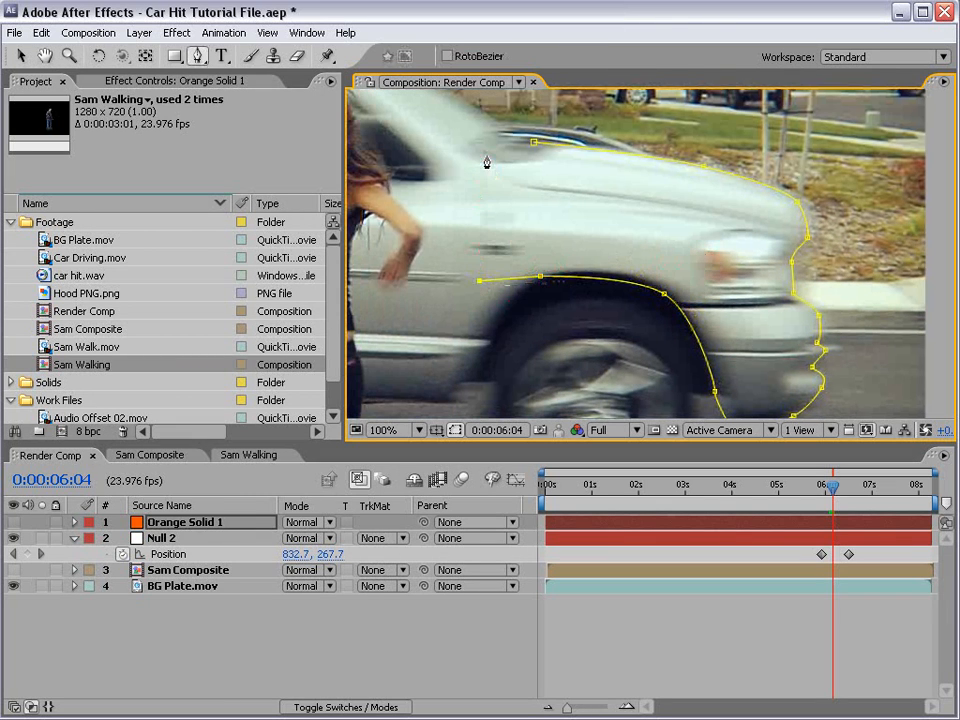
left_click(533, 146)
key("space")
left_click(664, 231)
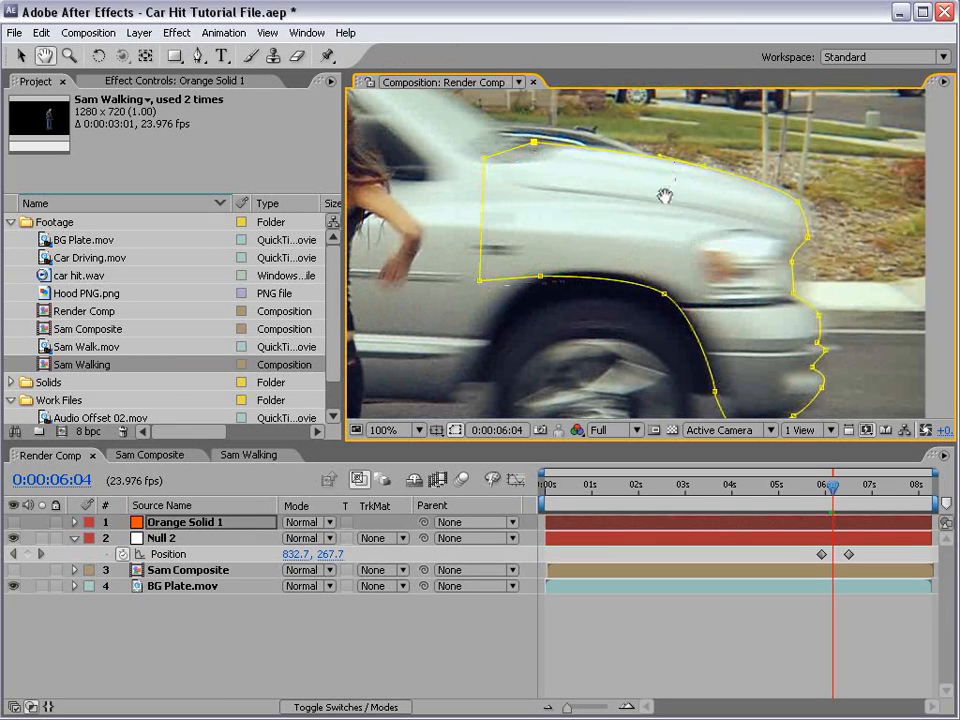
left_click_drag(818, 265, 724, 229)
scroll(661, 196, "down", 1)
left_click_drag(661, 196, 733, 259)
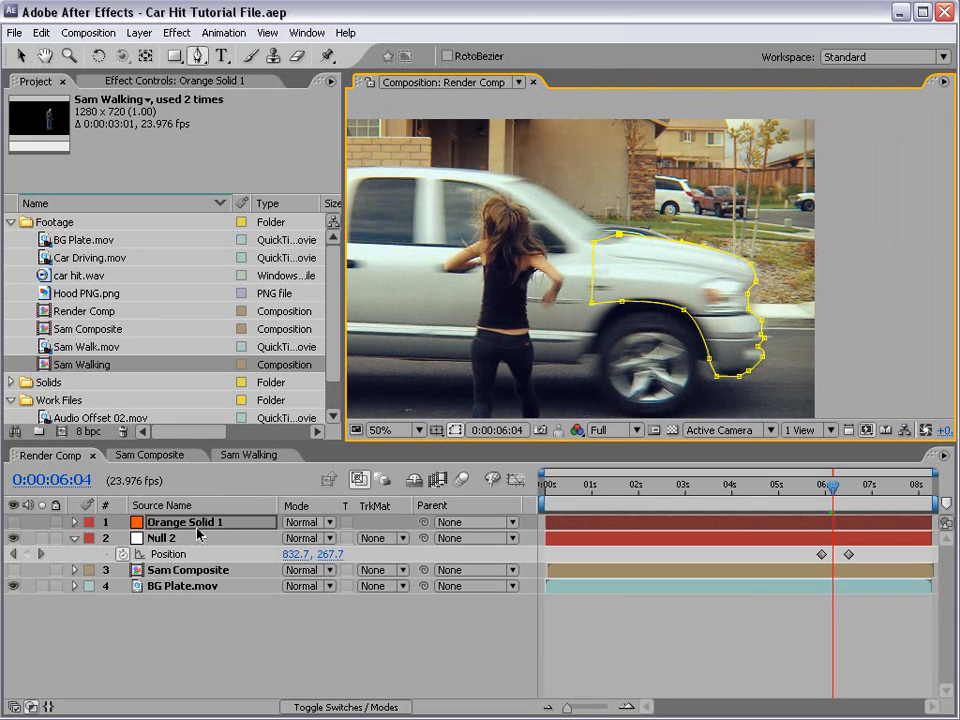
left_click(13, 522)
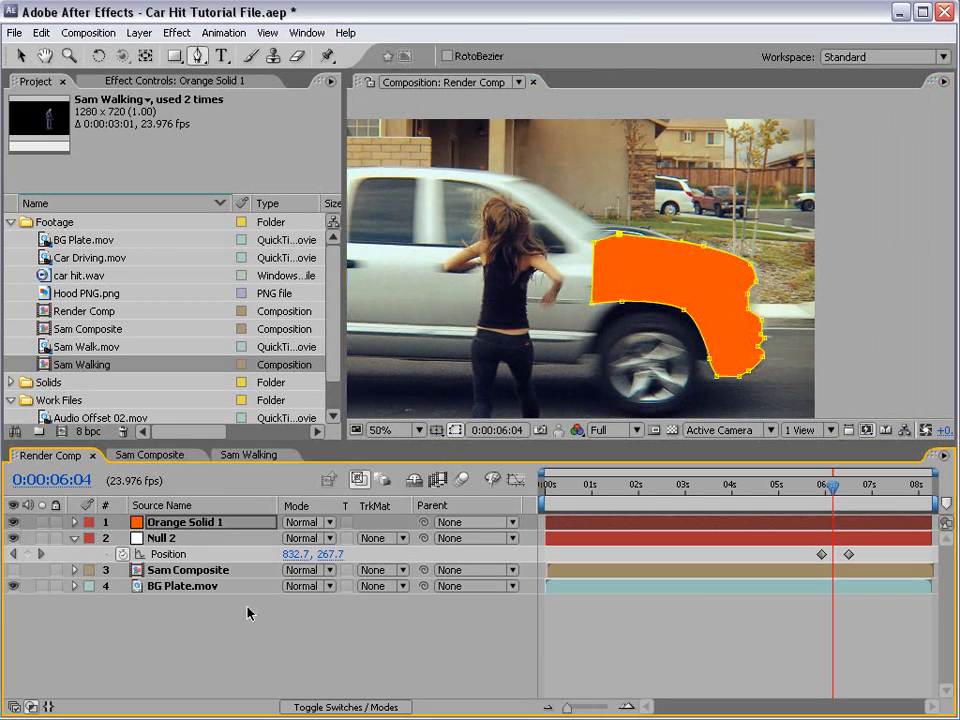
Duplicate the BG Plate.mov layer and place the copy directly beneath Orange Solid 1
left_click(171, 587)
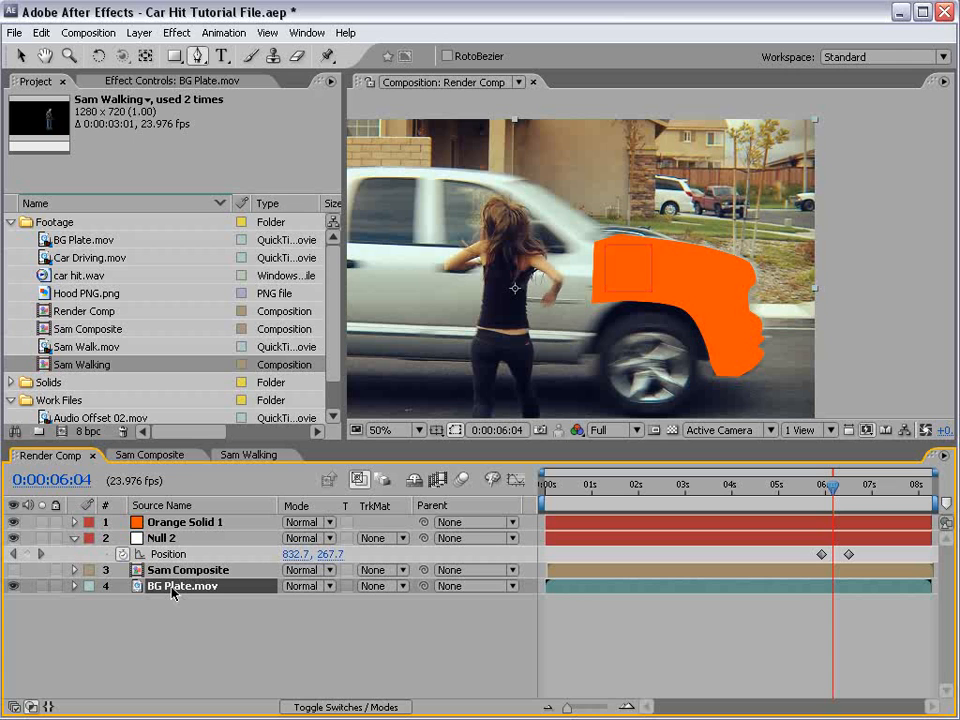
key("ctrl+d")
key("v")
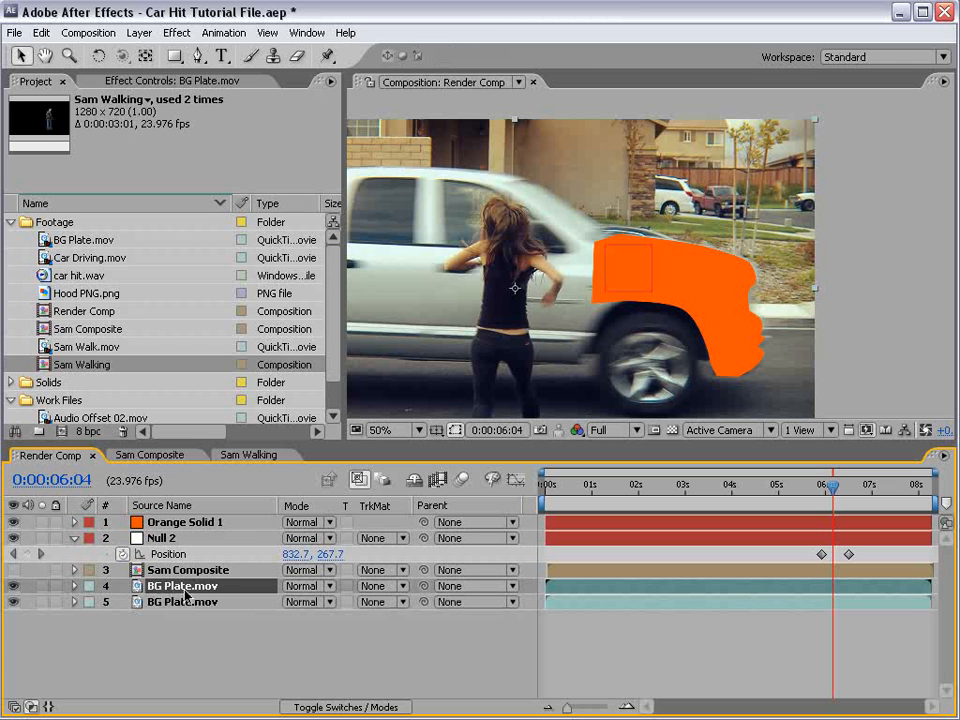
left_click_drag(180, 586, 193, 531)
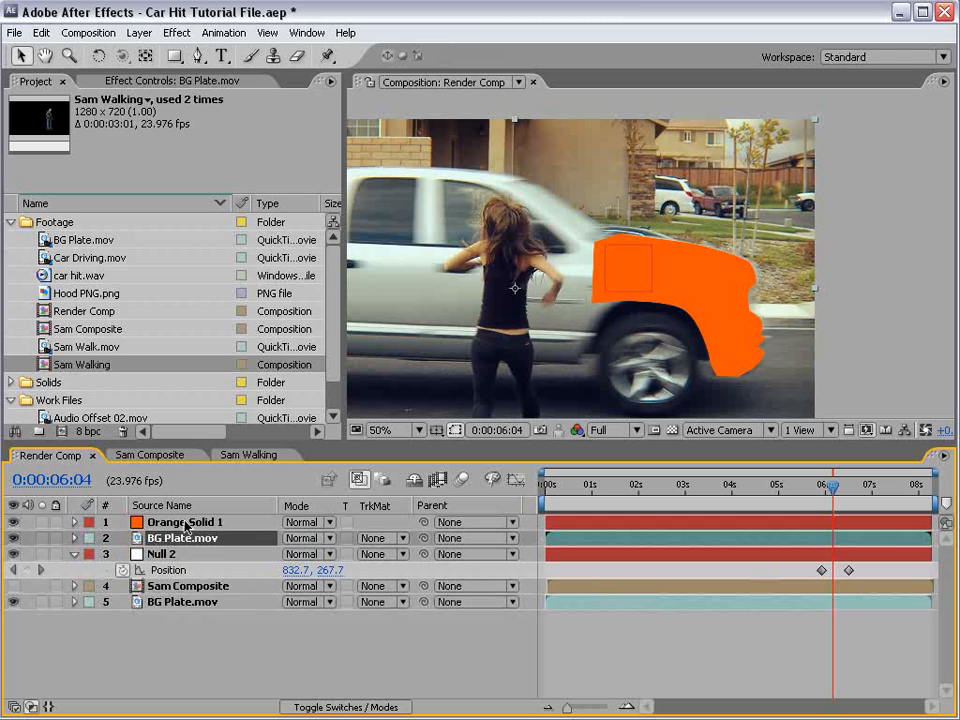
Set the upper BG Plate.mov layer's track matte to Alpha Matte "Orange Solid 1" and hide the bottom BG Plate.mov layer
left_click(185, 527)
left_click(193, 538)
left_click(385, 538)
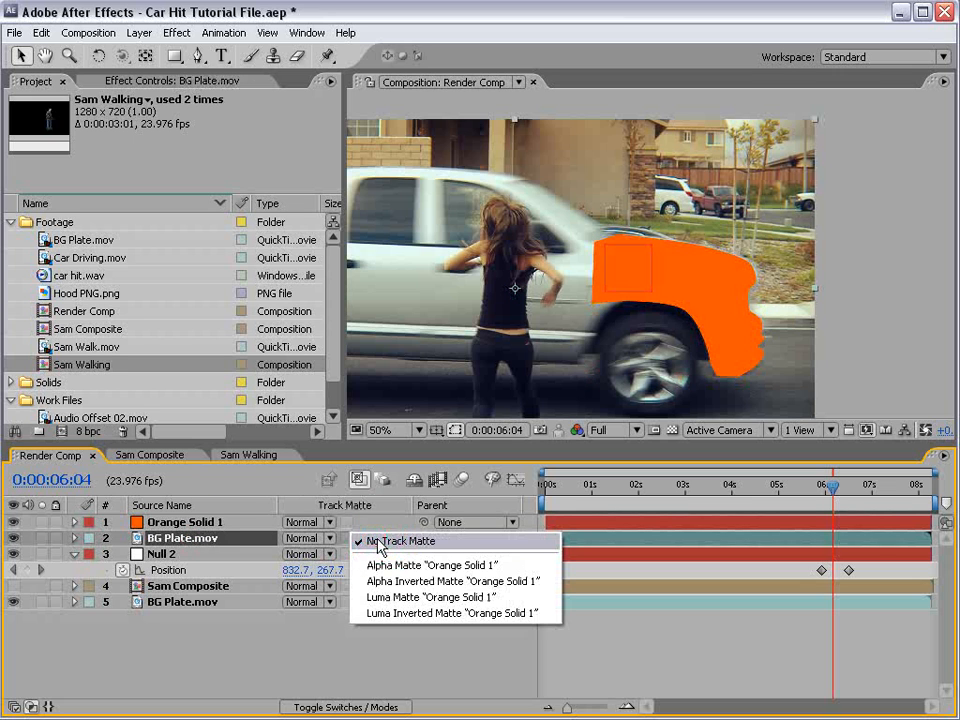
left_click(433, 566)
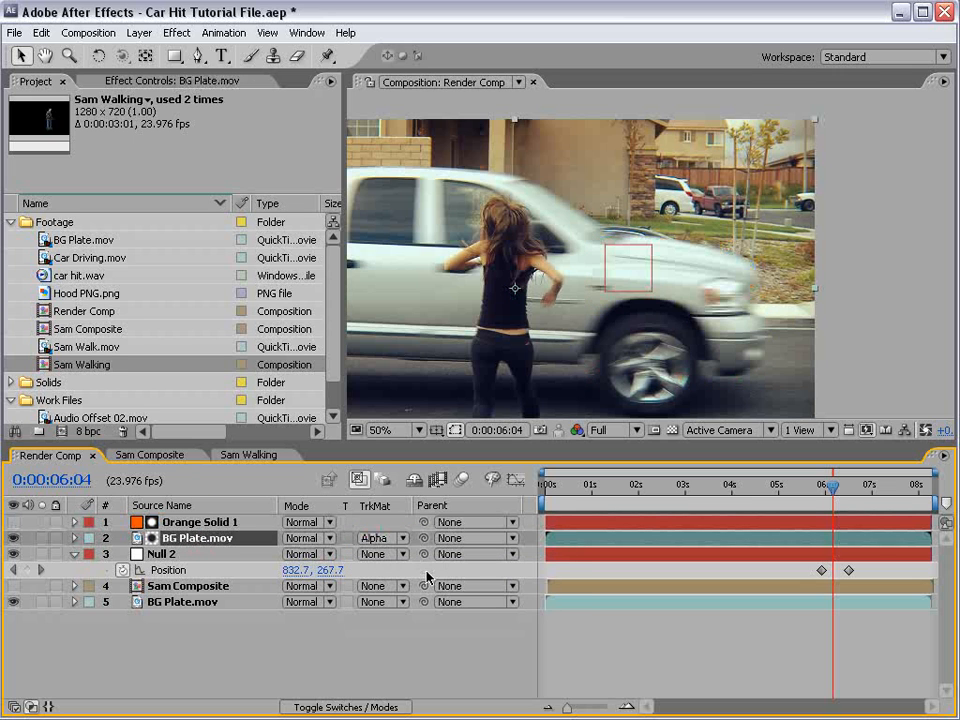
left_click(13, 602)
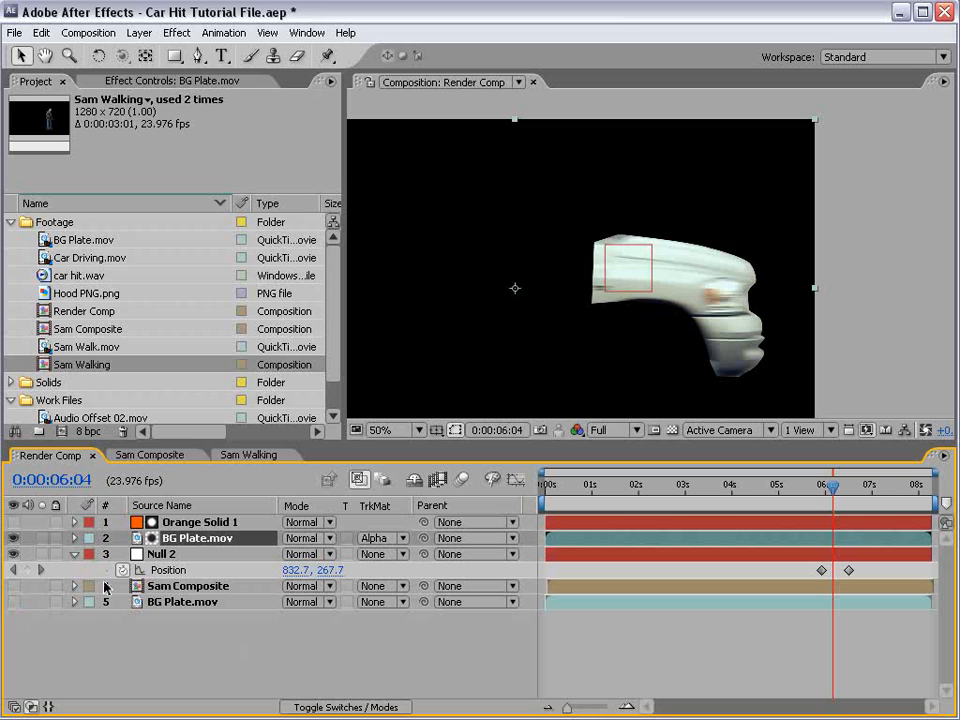
Feather the orange solid's mask by 12 pixels horizontally and 5 pixels vertically
left_click(195, 522)
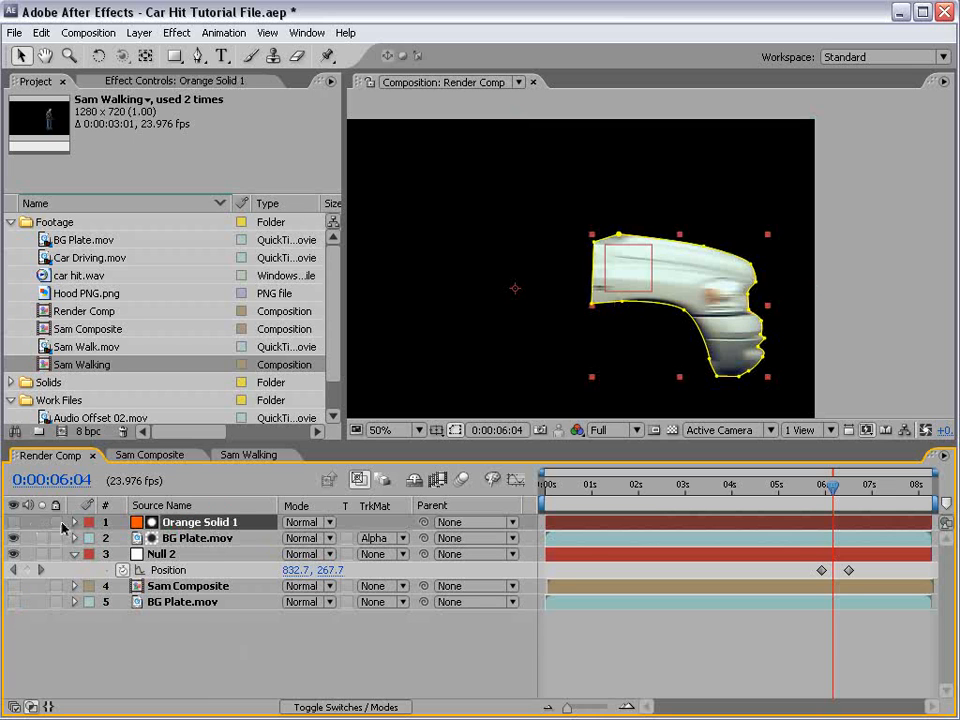
key("f")
left_click(328, 555)
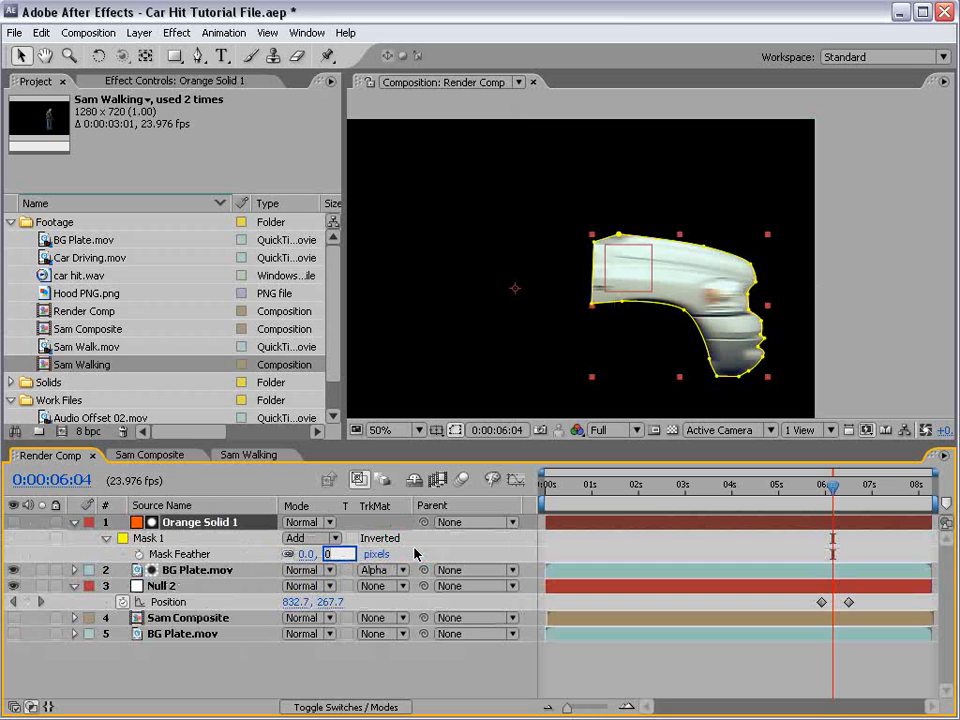
left_click(384, 650)
key("space")
left_click_drag(736, 331, 657, 314)
scroll(656, 314, "up", 1)
left_click_drag(594, 330, 660, 300)
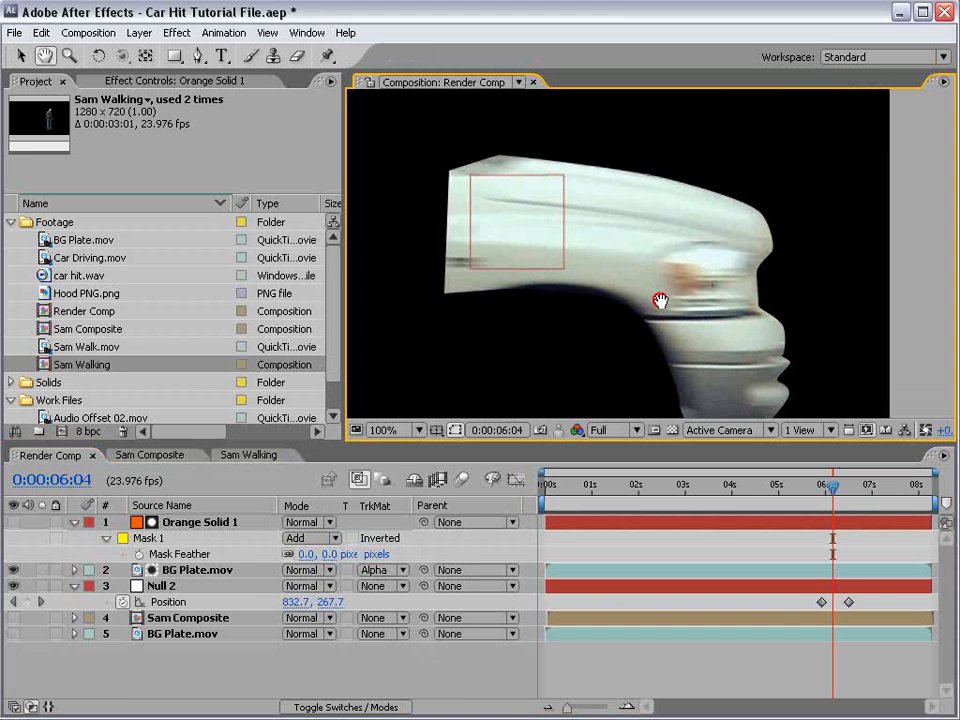
left_click_drag(304, 554, 287, 569)
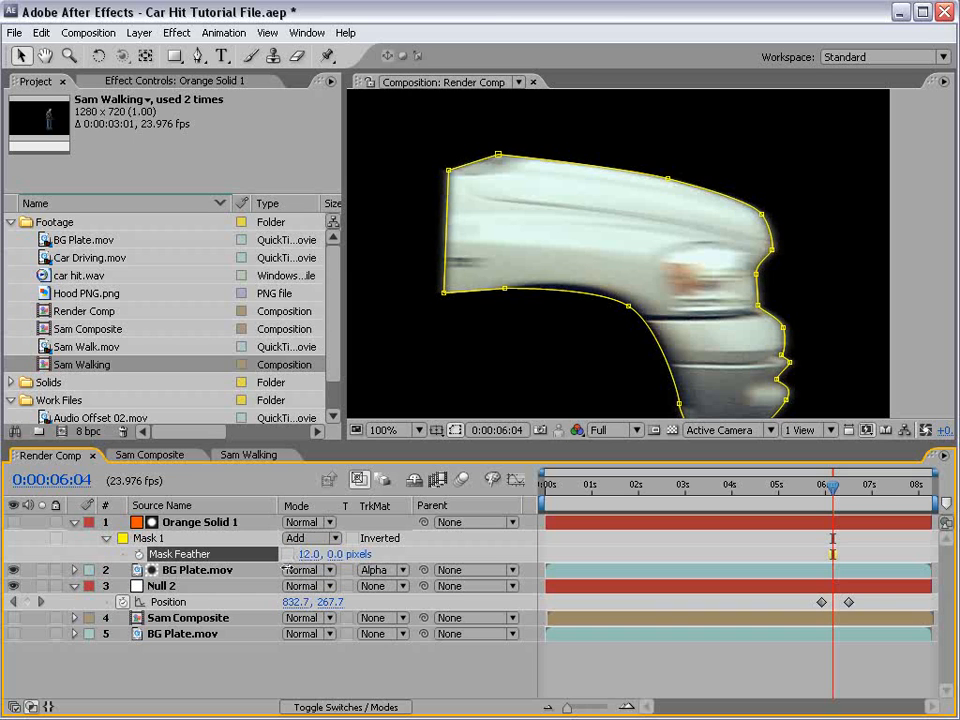
left_click(337, 554)
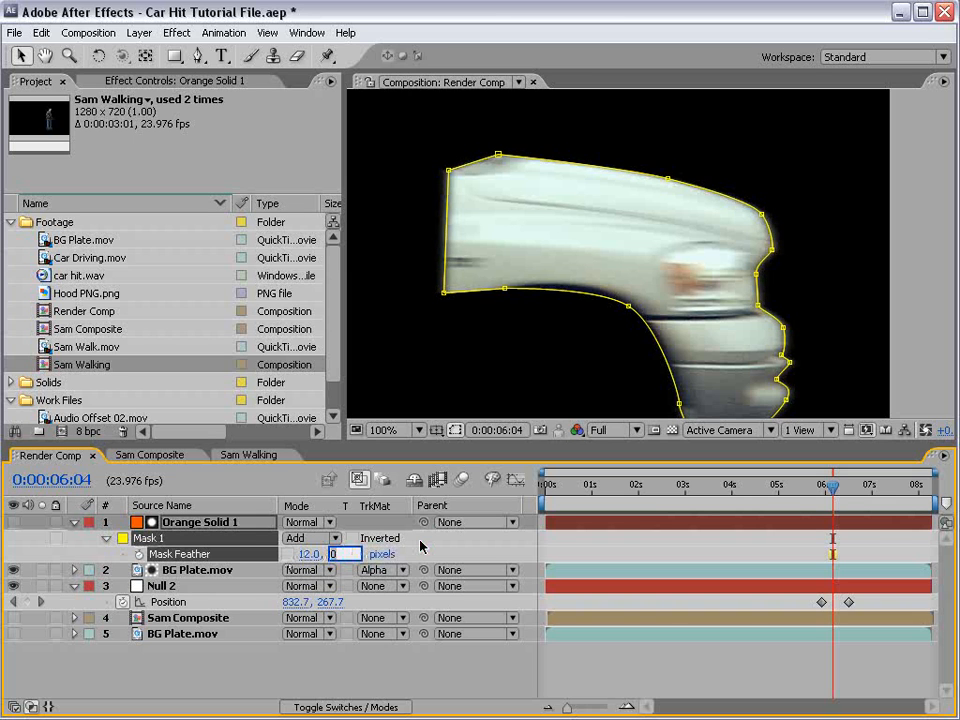
type("5")
key("Return")
left_click(595, 665)
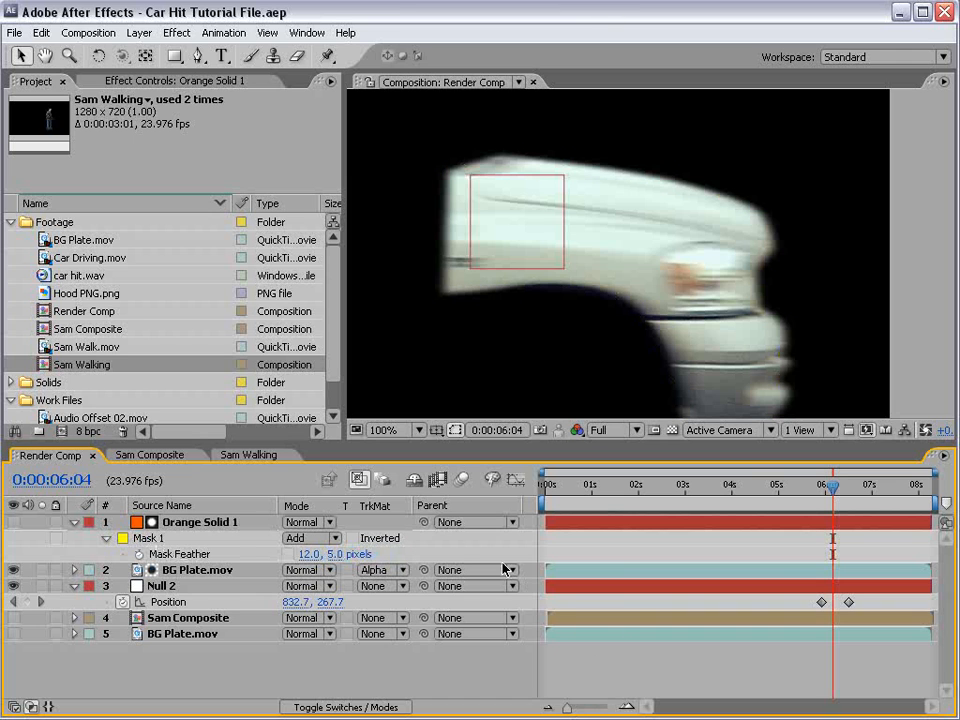
Show the bottom BG Plate.mov layer again and parent Orange Solid 1 to Null 2
left_click(74, 522)
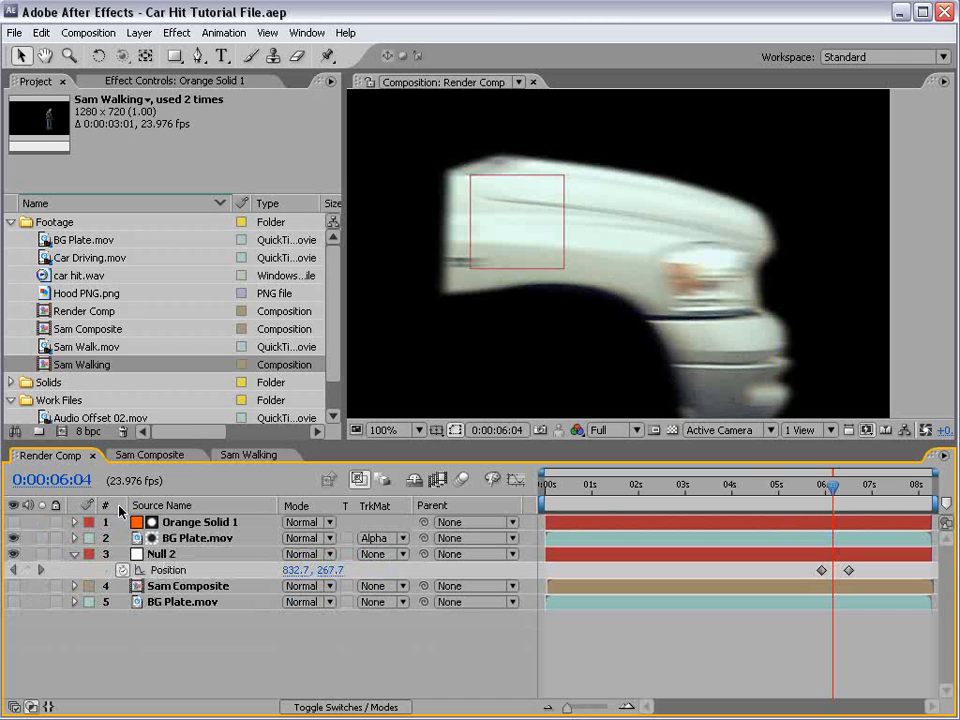
left_click(13, 602)
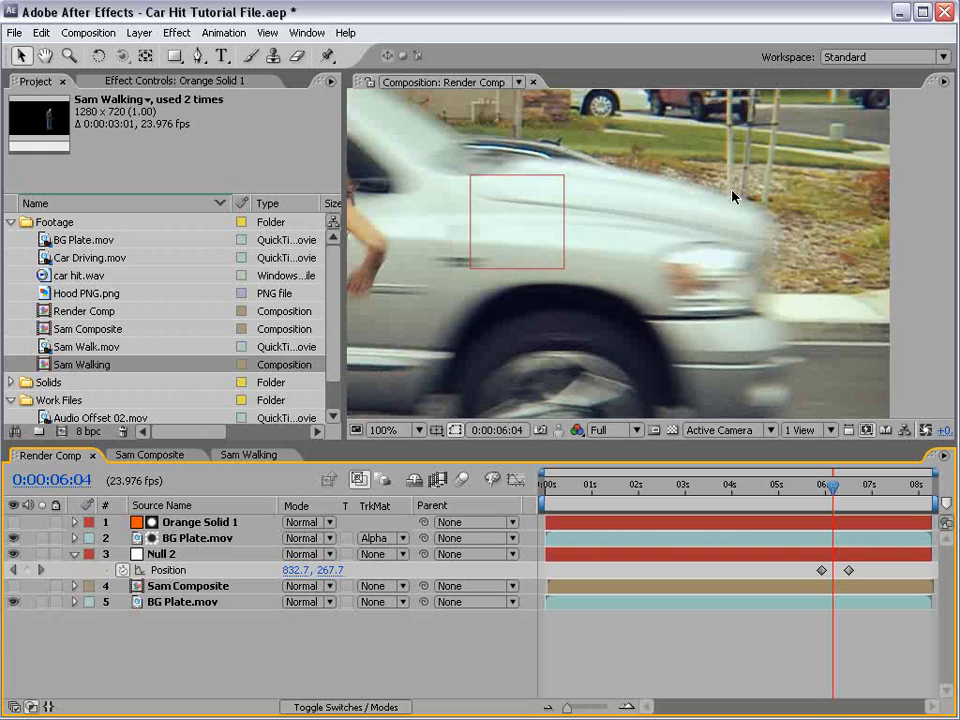
left_click(178, 524)
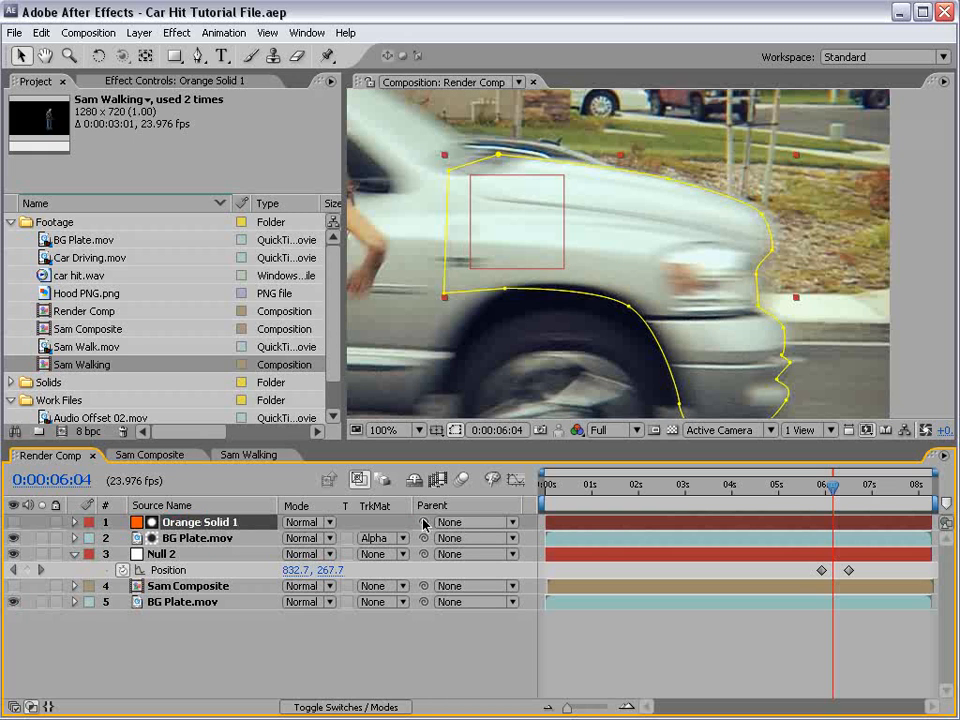
left_click_drag(423, 522, 167, 557)
Hide the bottom BG Plate.mov layer and check how the matted truck front follows the motion at 0:00:06:03
left_click(13, 602)
left_click(591, 622)
key("space")
scroll(585, 278, "down", 1)
left_click_drag(616, 236, 616, 251)
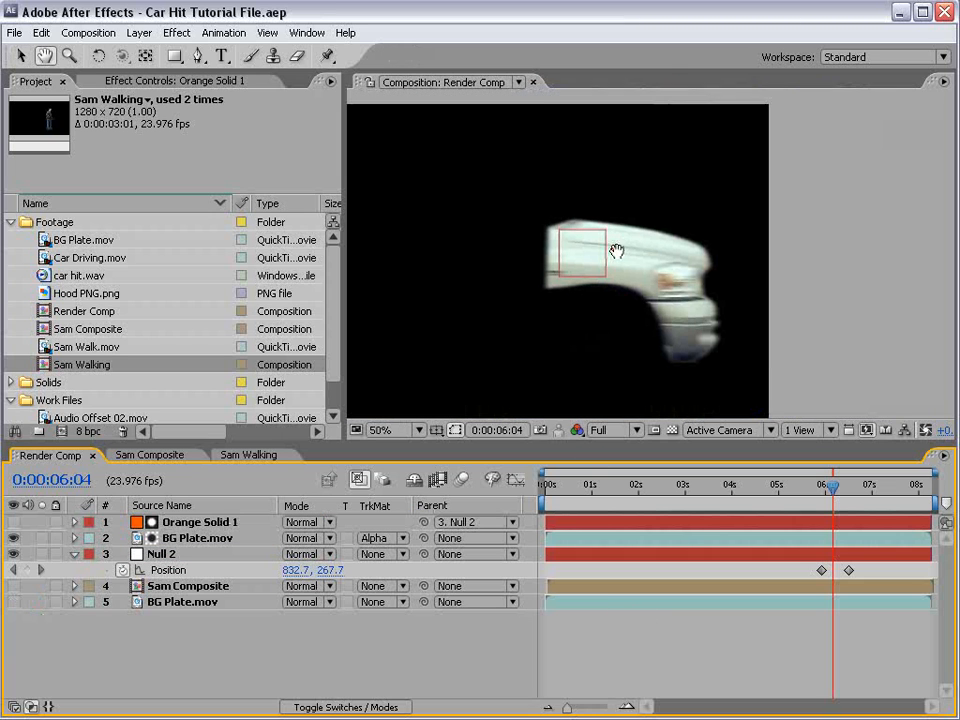
left_click_drag(831, 489, 829, 497)
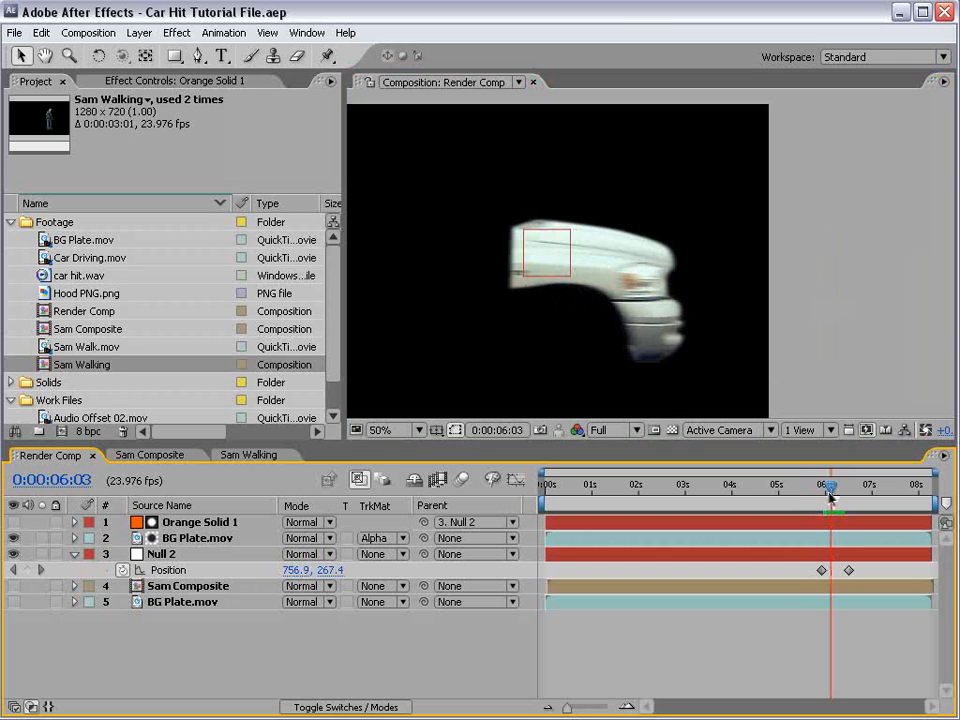
Show the bottom BG Plate.mov layer and lower its opacity to 63%
left_click(13, 602)
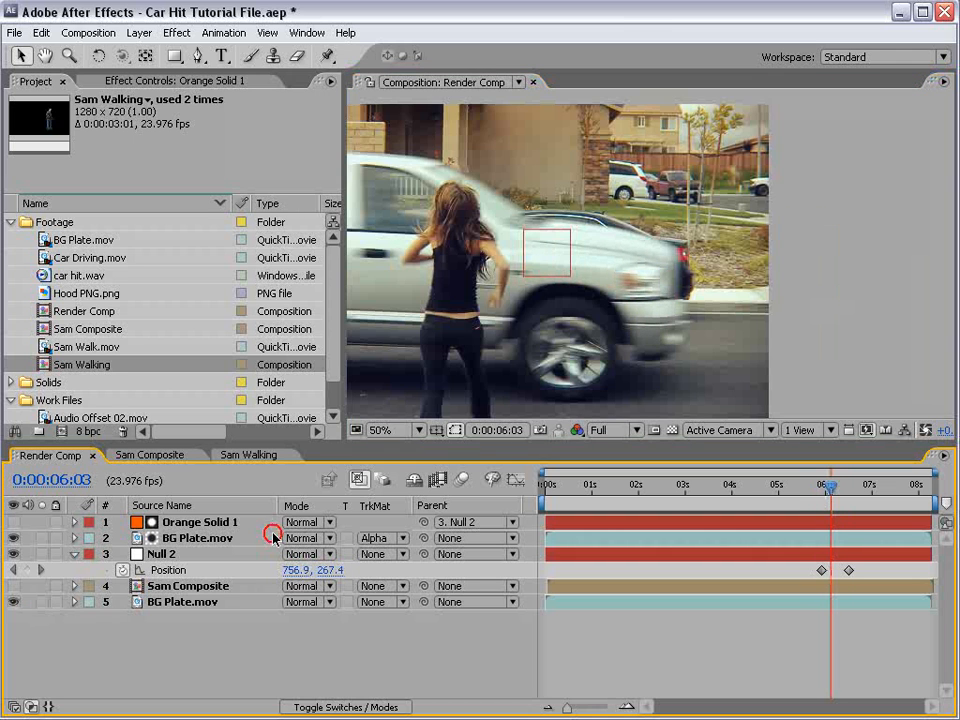
left_click(214, 603)
key("t")
left_click_drag(293, 618, 262, 618)
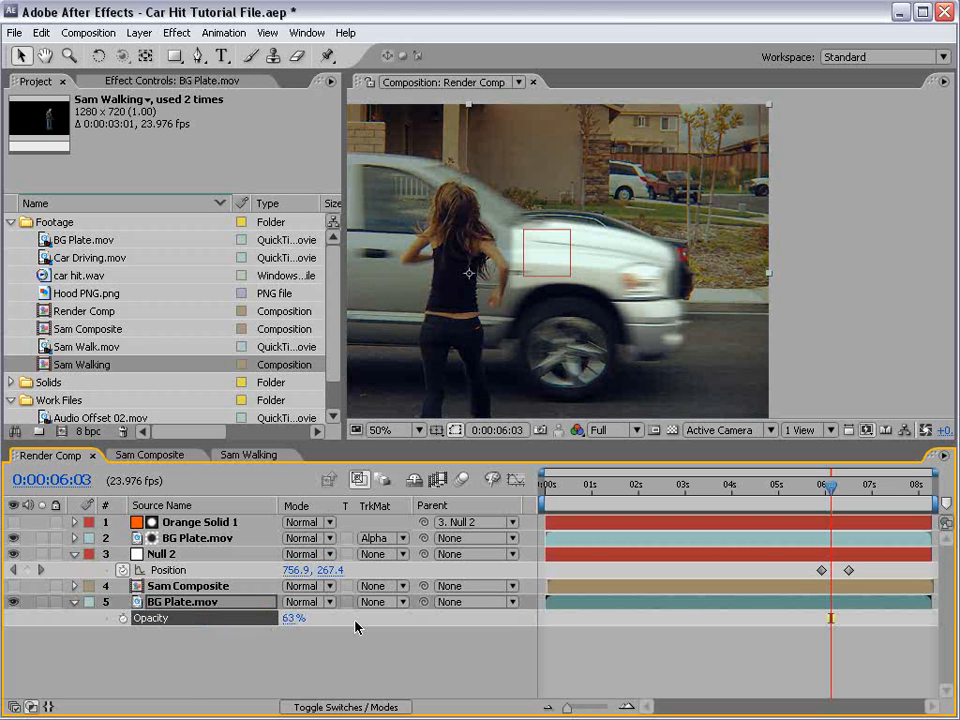
left_click(721, 650)
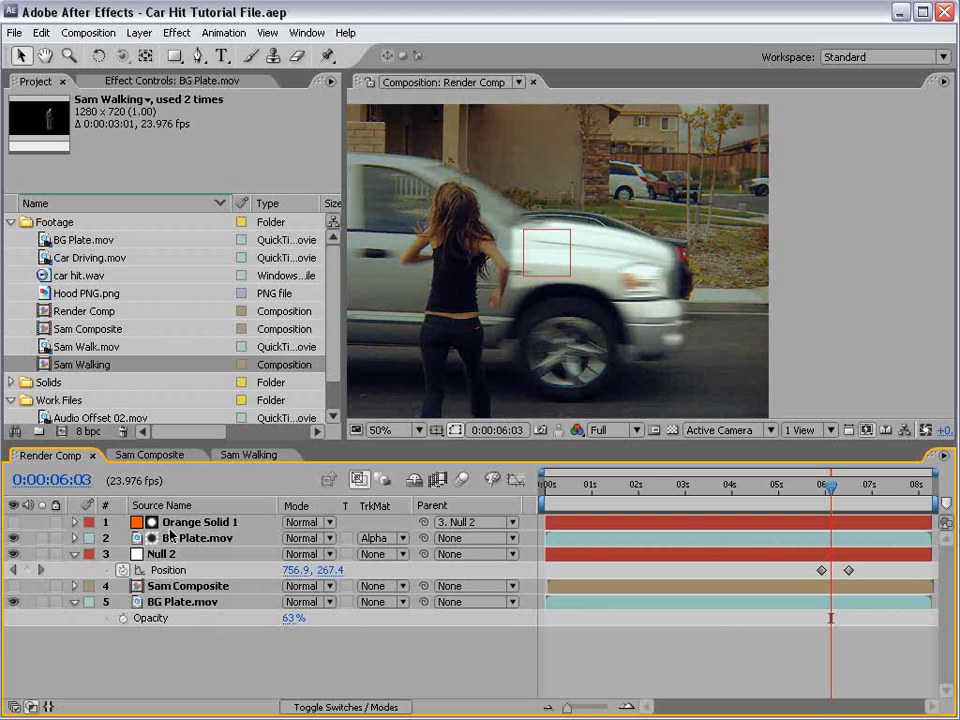
Enable Mask Path keyframing for Orange Solid 1's Mask 1 at 0:00:06:03
left_click(174, 522)
key("h")
scroll(718, 324, "up", 1)
left_click_drag(728, 327, 704, 240)
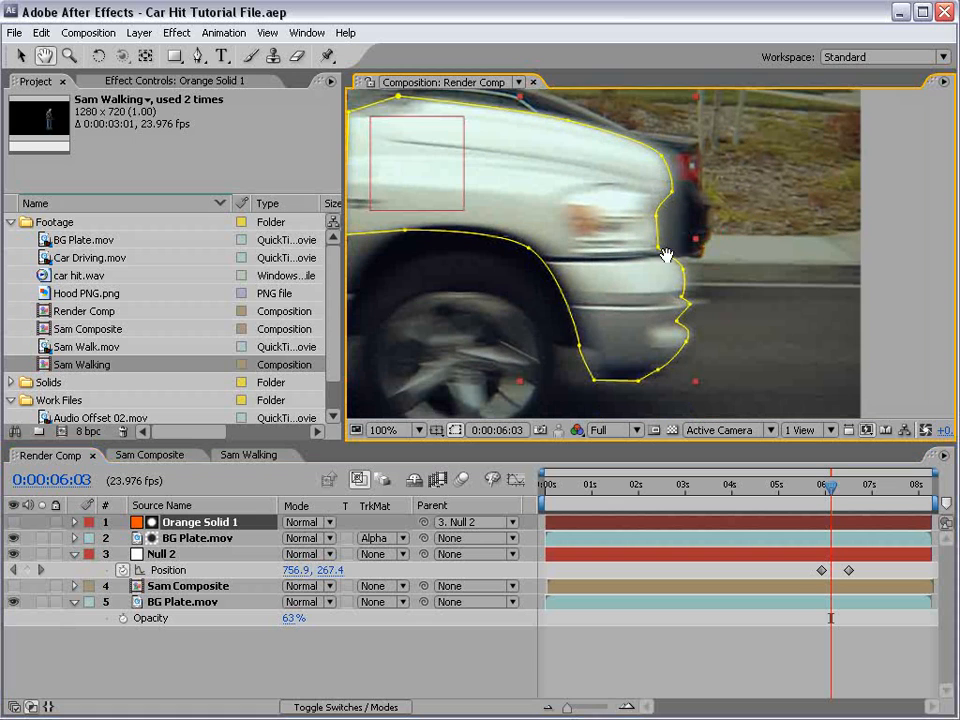
key("v")
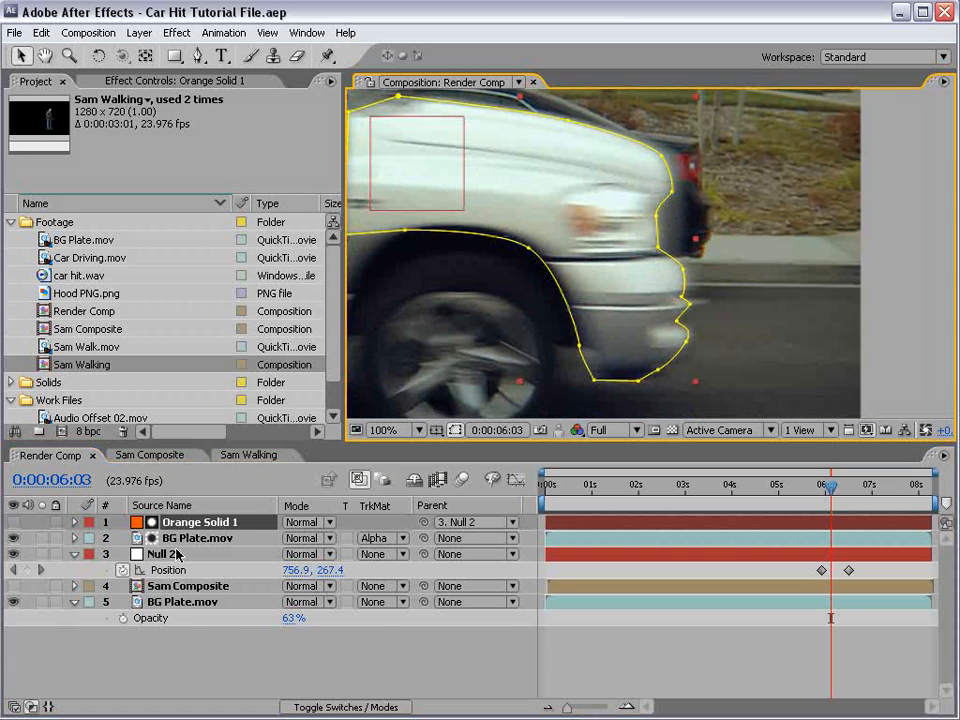
key("m")
left_click(139, 554)
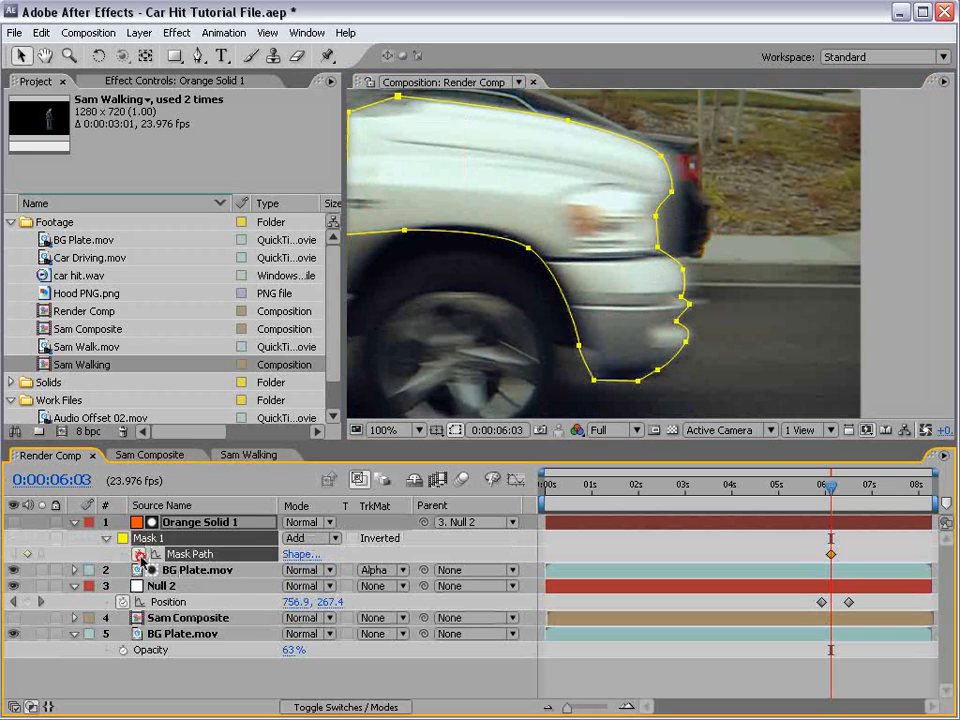
Set the bottom BG Plate.mov layer's opacity to 100% and move Mask 1's points beside the headlight outward to the truck's front edge
left_click_drag(293, 652, 422, 645)
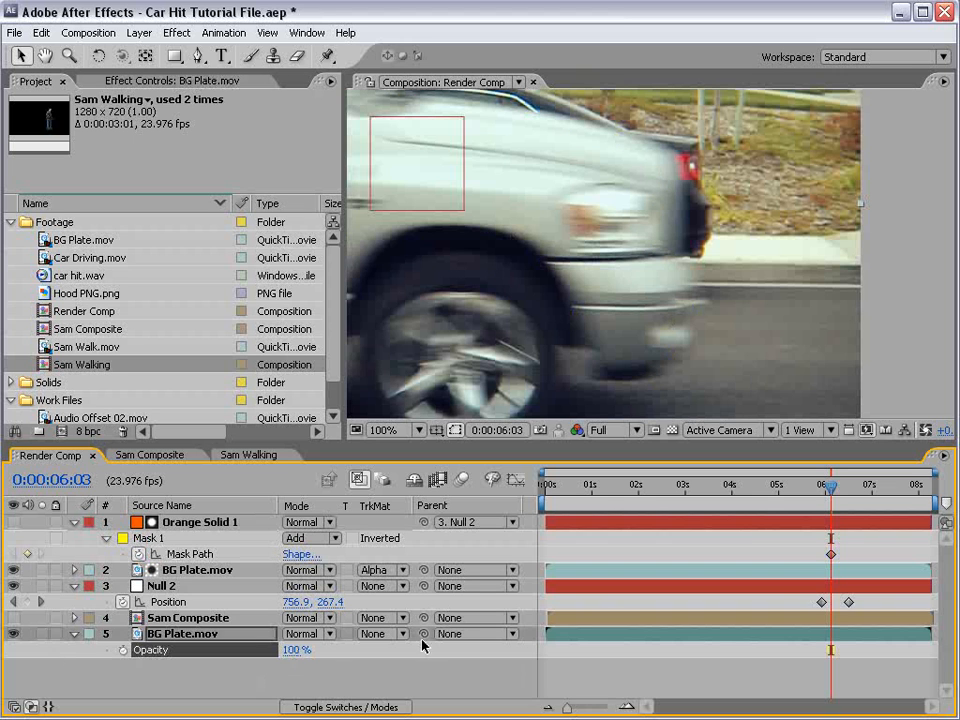
left_click(749, 524)
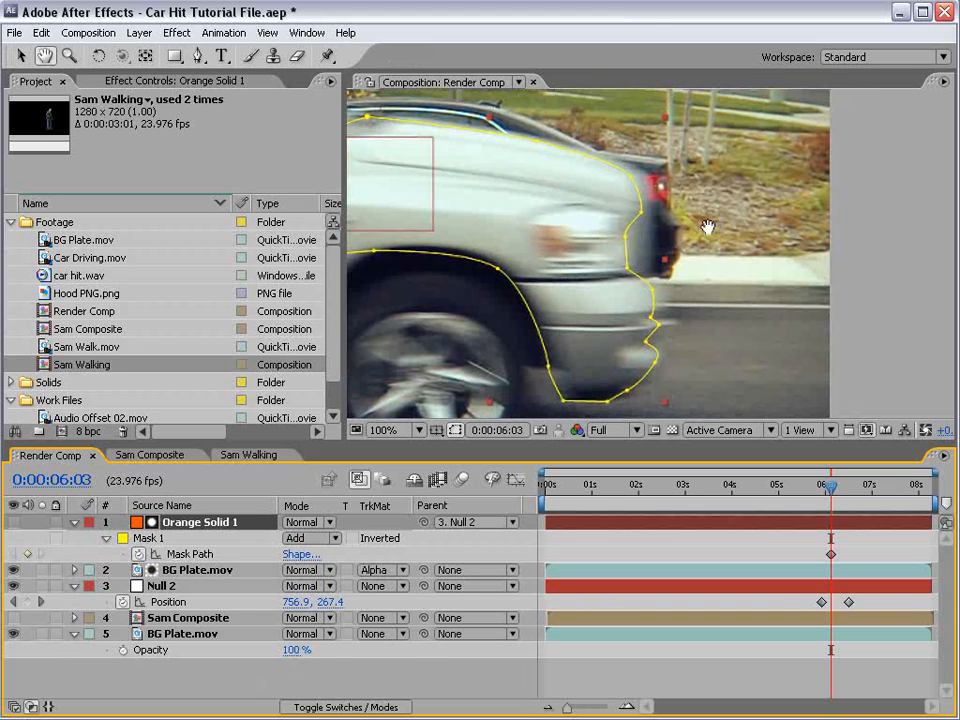
left_click(645, 204)
left_click(650, 206)
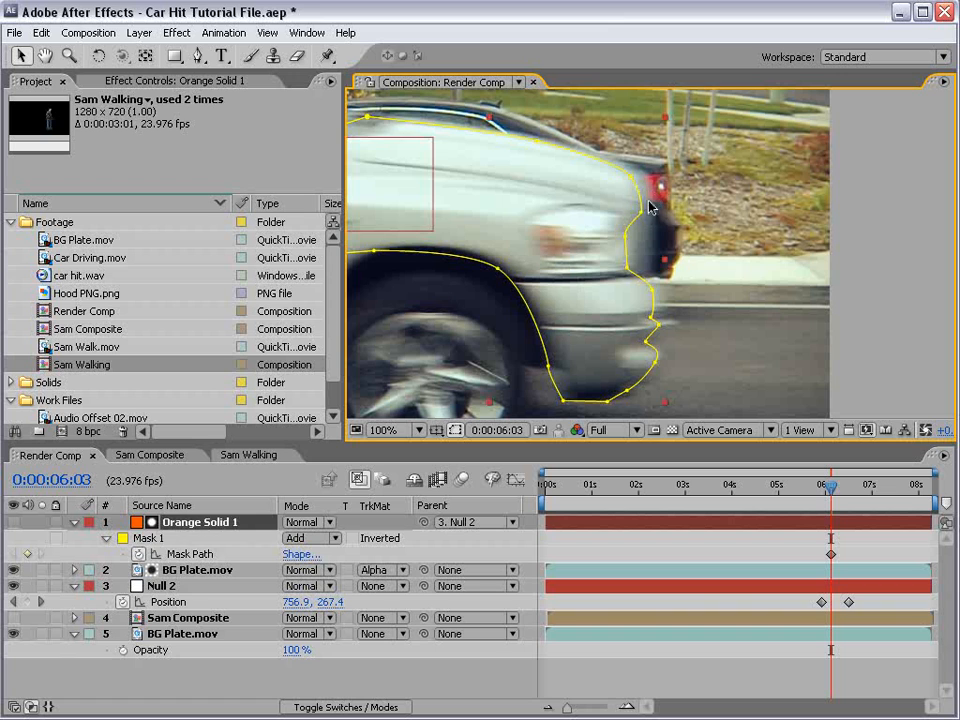
left_click(645, 207)
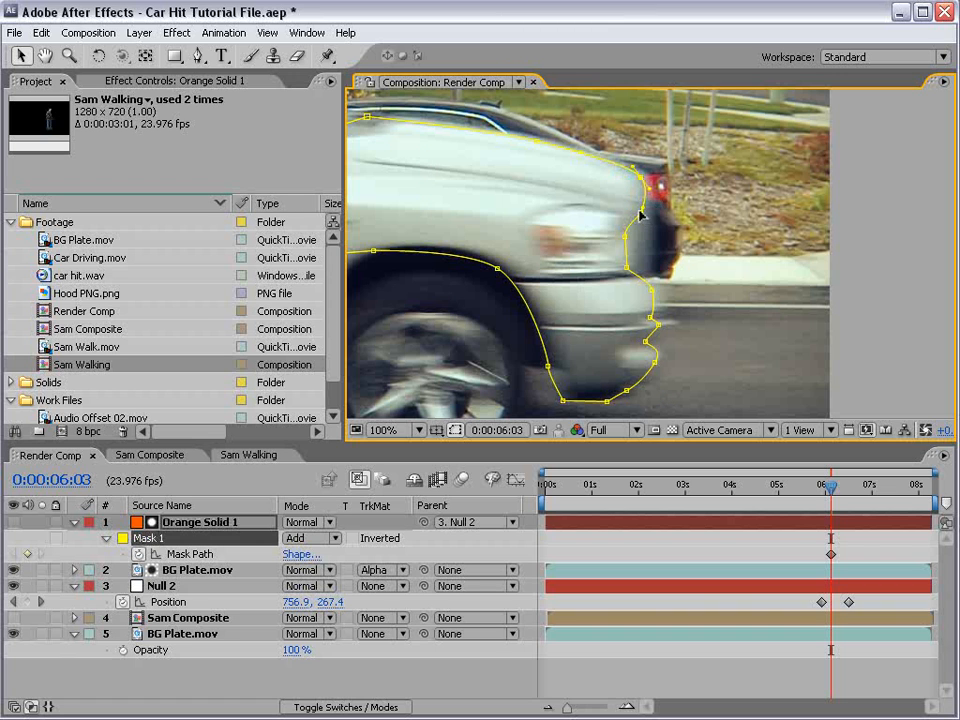
left_click_drag(640, 213, 646, 274)
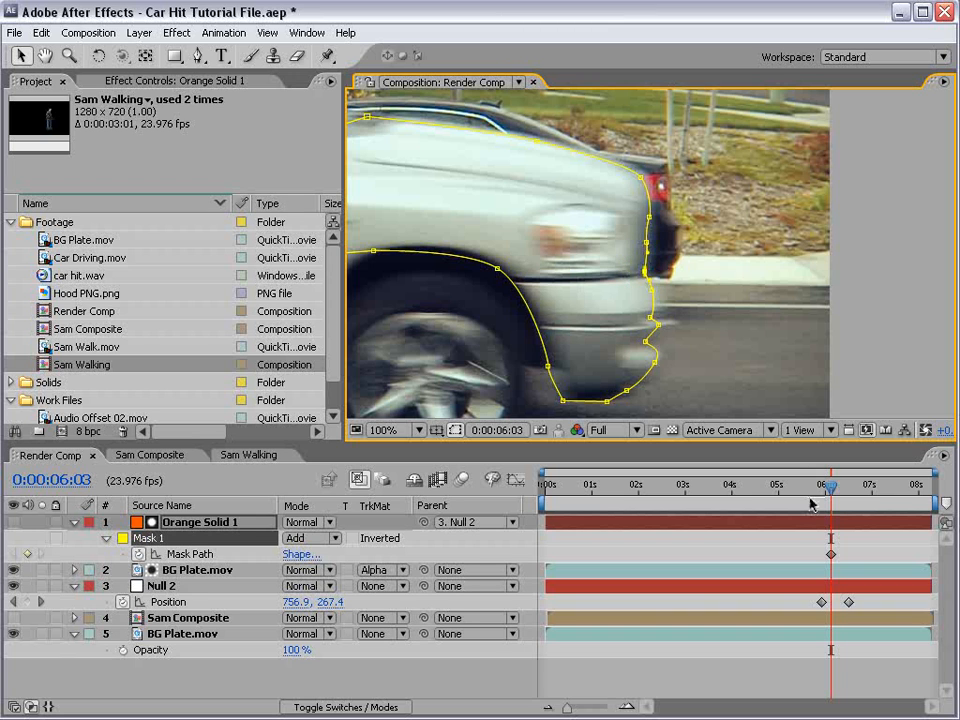
At 0:00:05:23, shift the whole Mask 1 path forward to line up with the truck's blurred front end
key("Page_Up")
key("Page_Up")
key("Page_Up")
key("Page_Up")
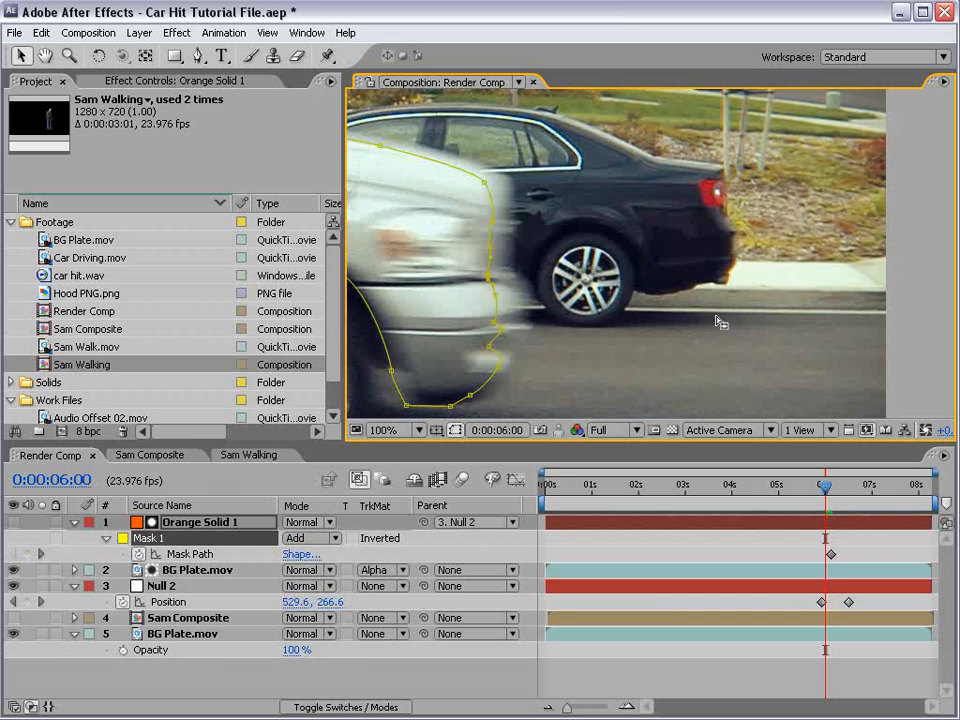
left_click_drag(467, 199, 572, 197)
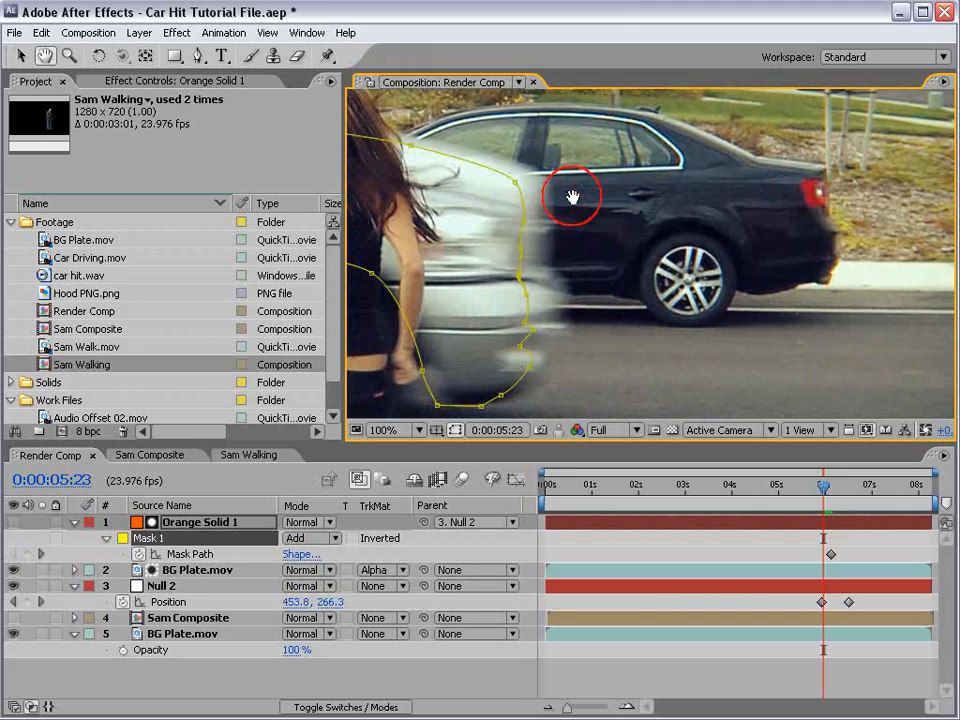
double_click(515, 185)
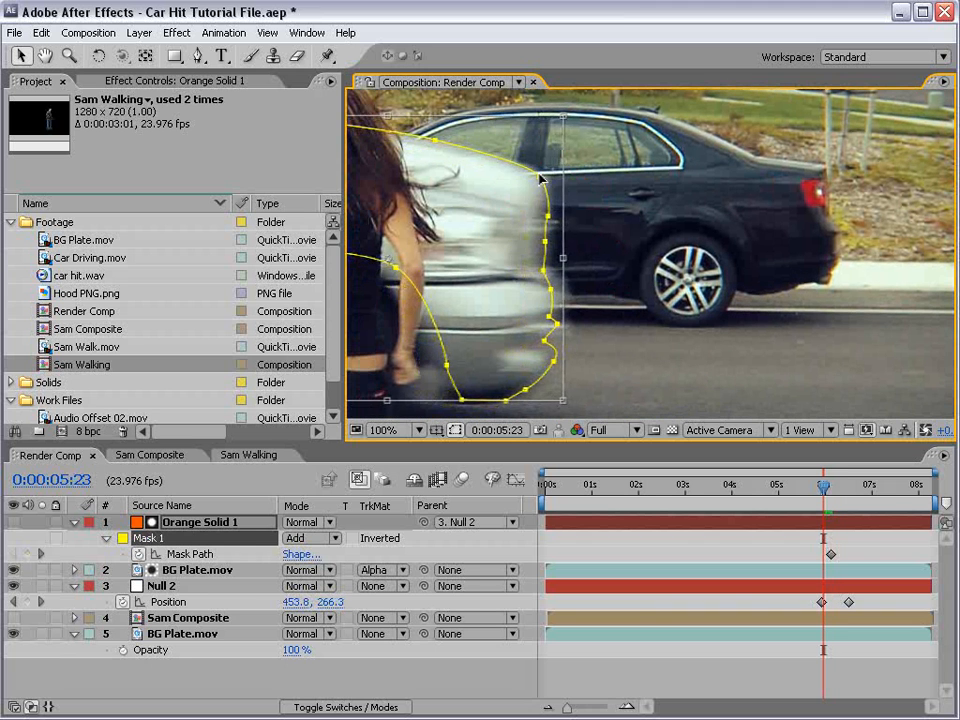
left_click_drag(563, 245, 587, 241)
left_click(690, 364)
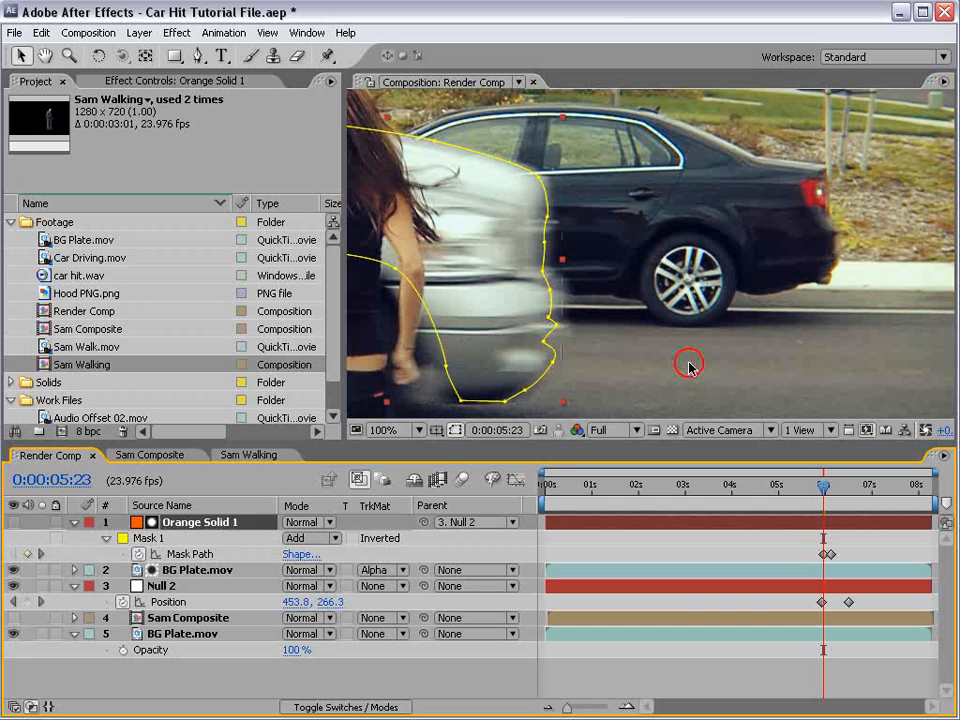
Step frame by frame to 0:00:06:04 to check how the animated mask fits the truck front
key("Page_Down")
key("Page_Down")
key("Page_Down")
key("Page_Down")
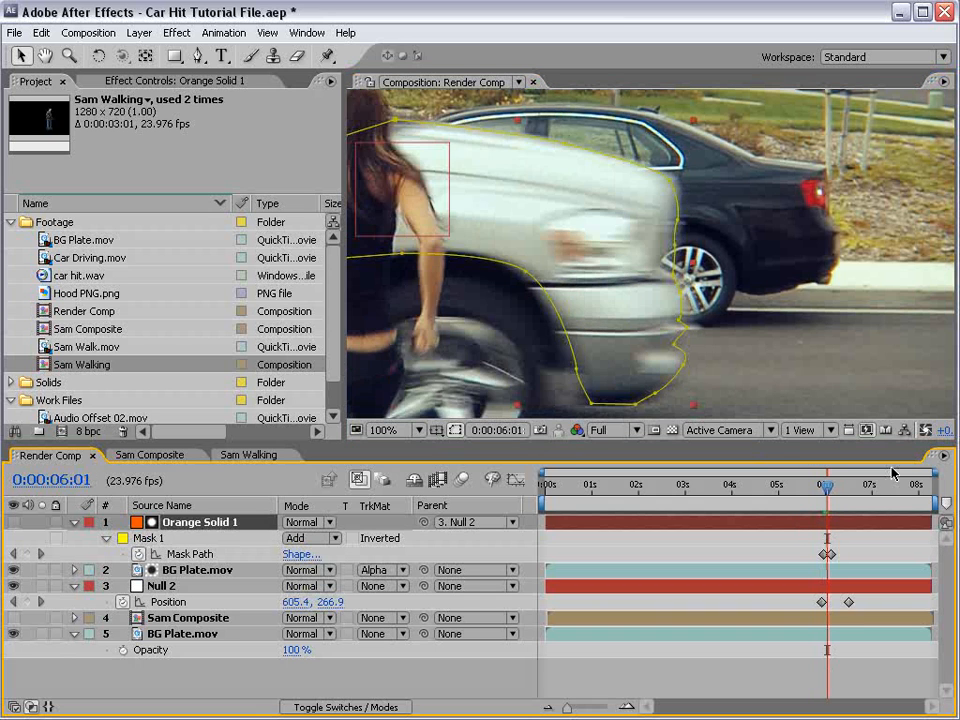
key("Page_Down")
key("Page_Down")
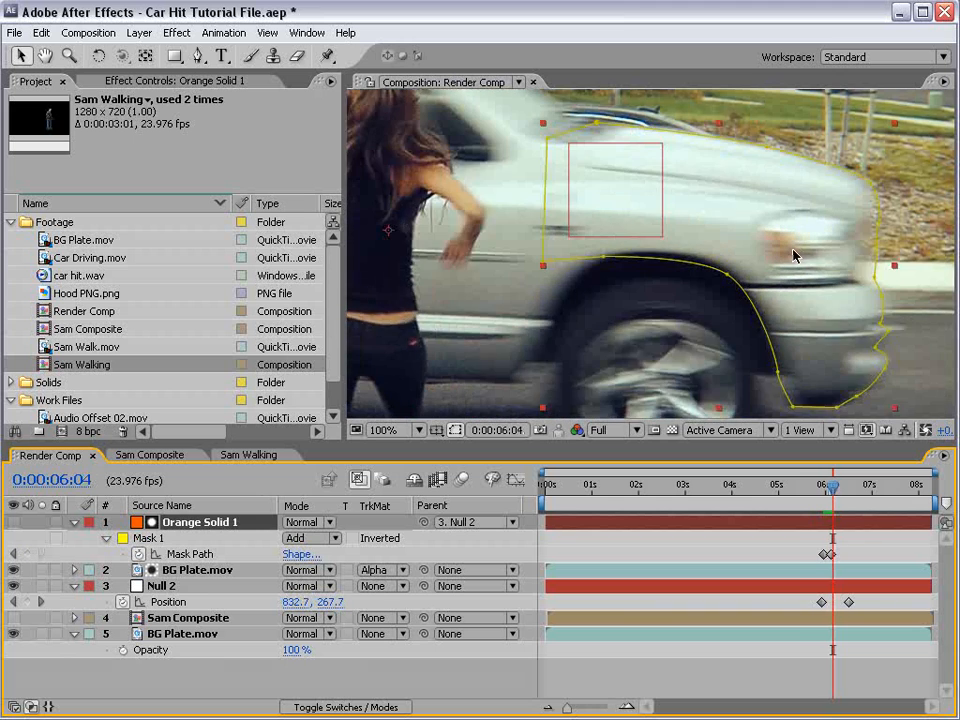
Reshape Mask 1 of Orange Solid 1 at 0:00:06:04 so its front edge hugs the truck's hood and grille
left_click_drag(731, 279, 553, 279)
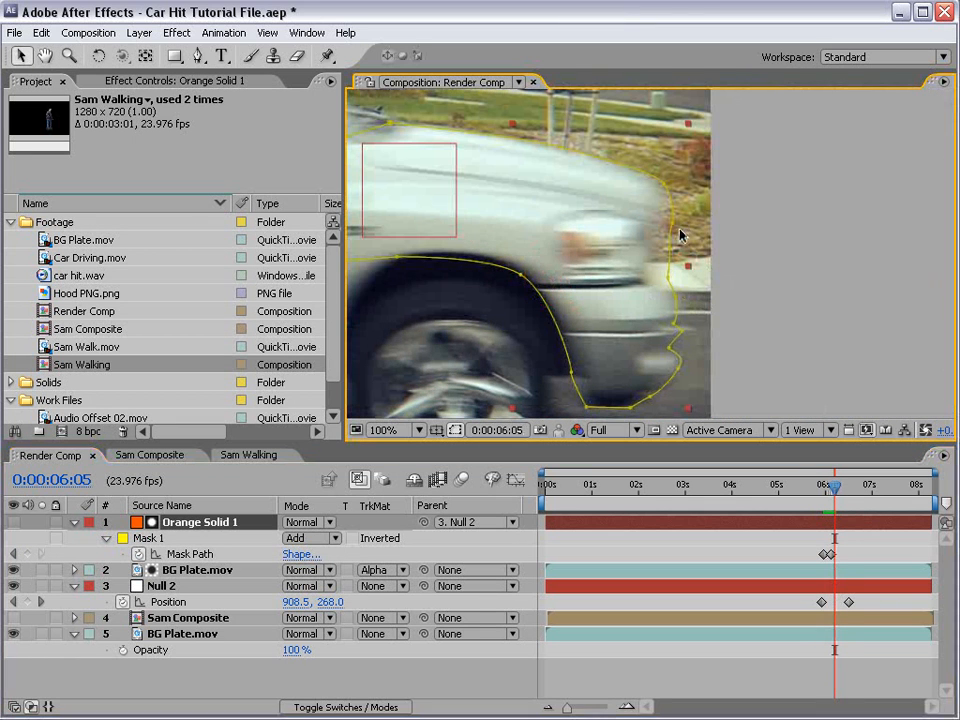
key("Page_Up")
key("Page_Down")
key("Page_Up")
key("Page_Up")
key("Page_Down")
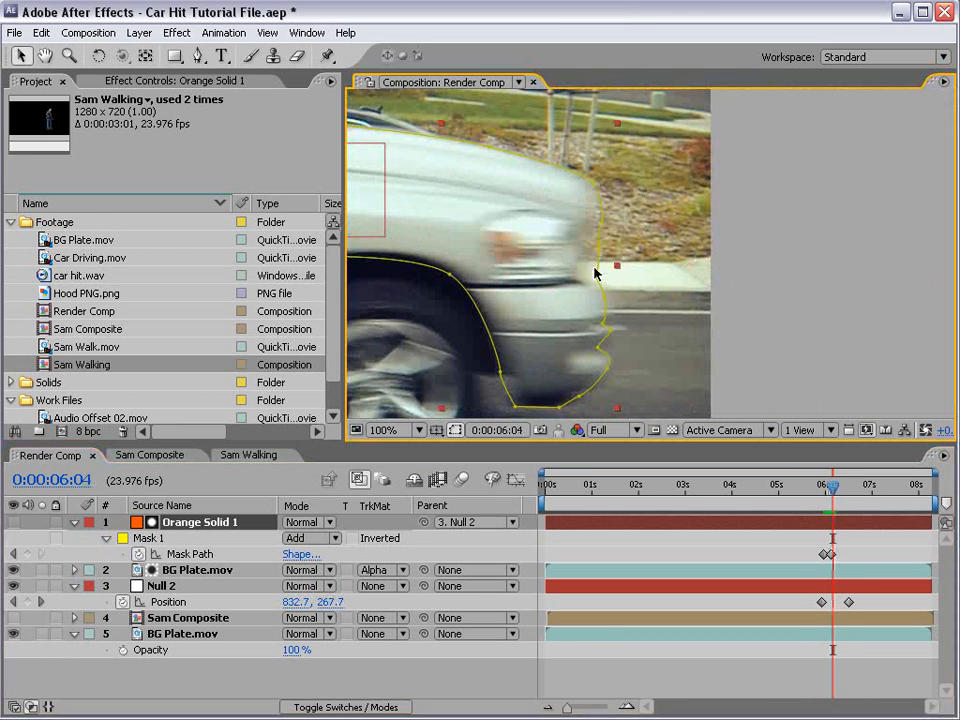
left_click(597, 277)
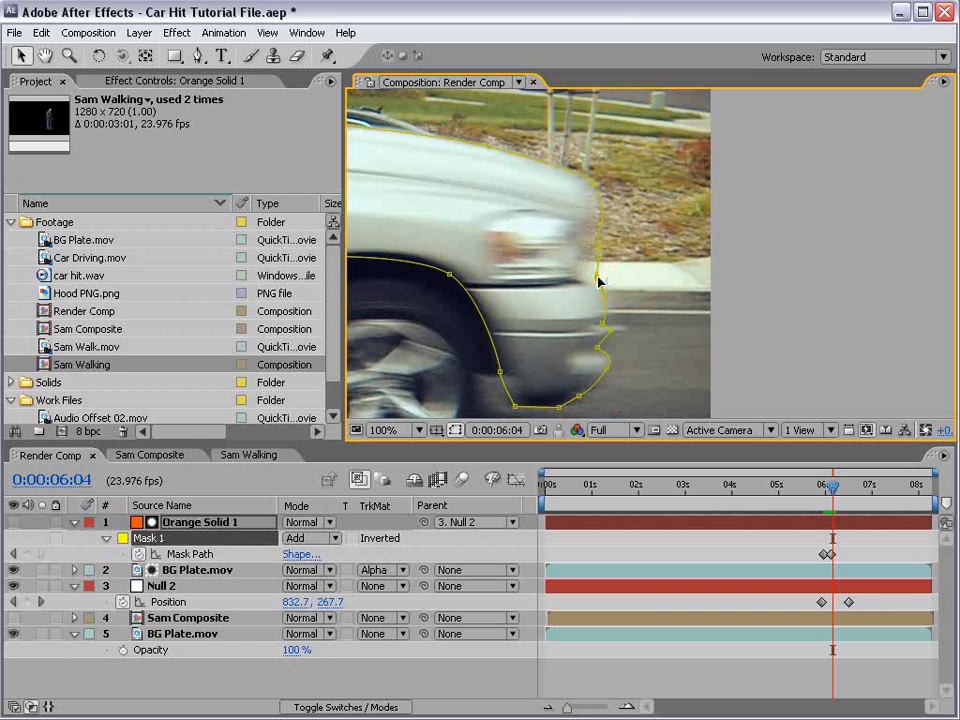
left_click_drag(591, 279, 587, 187)
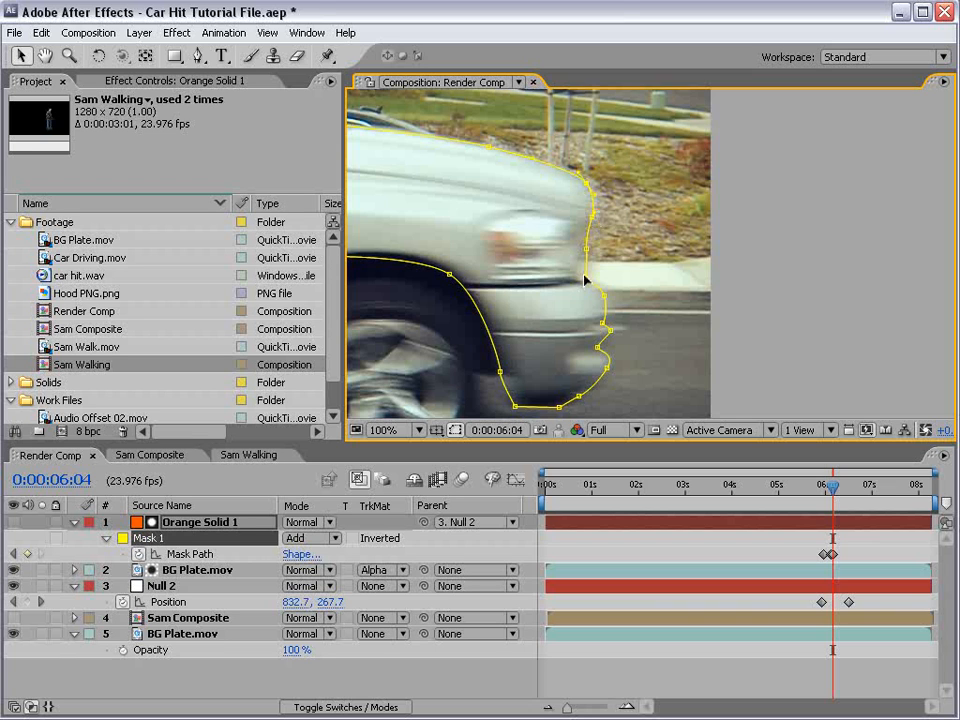
left_click_drag(583, 249, 580, 245)
Check the mask against the moving truck frame by frame through 0:00:06:09
key("Page_Up")
key("Page_Down")
key("Page_Down")
key("Page_Down")
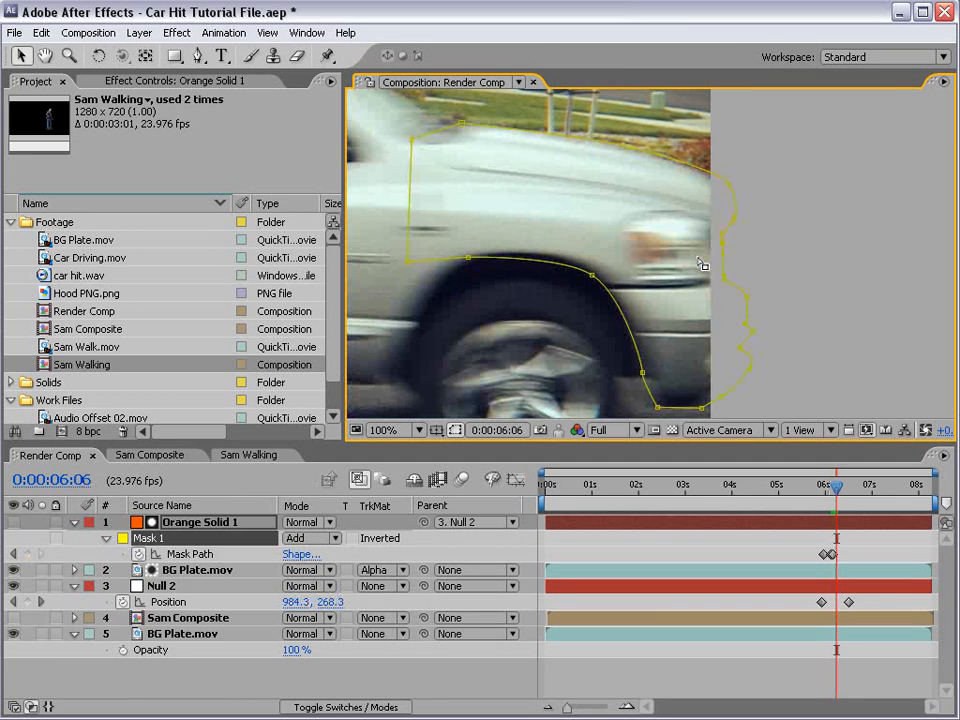
key("Page_Down")
key("Page_Down")
key("Page_Down")
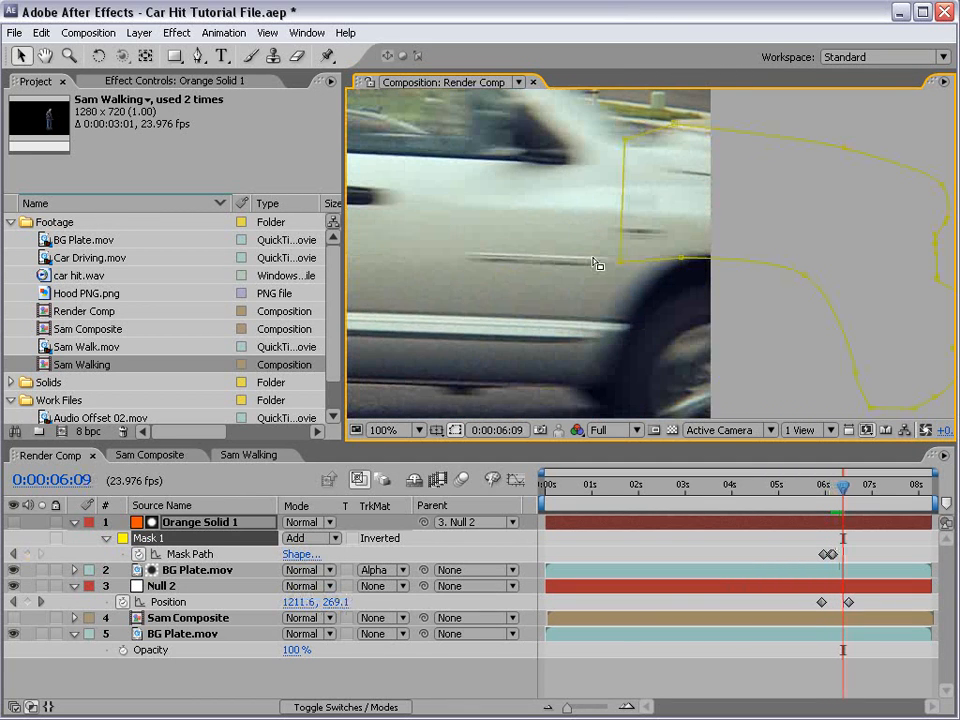
key("comma")
left_click_drag(840, 488, 828, 488)
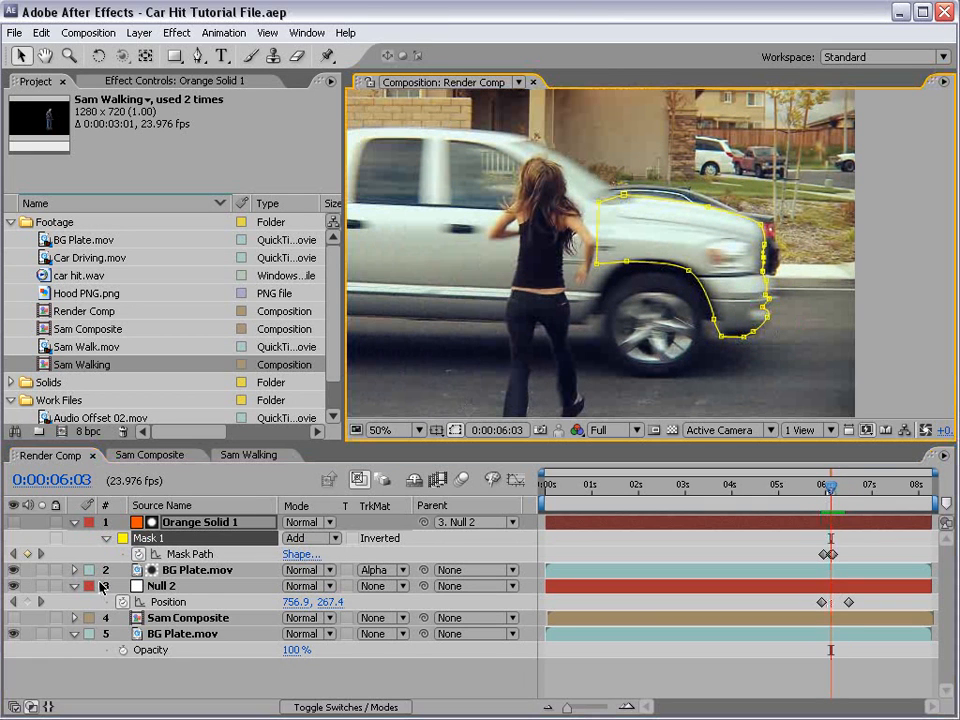
Collapse the Orange Solid 1 and Null 2 layer properties and make the Sam Composite layer visible
left_click(74, 522)
left_click(75, 555)
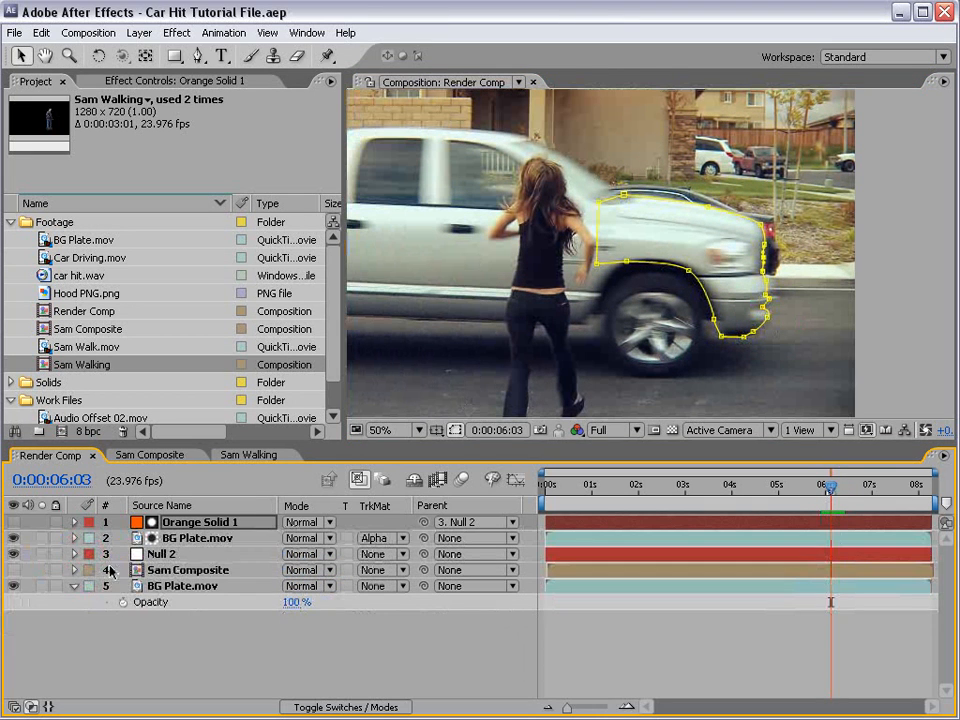
left_click(13, 570)
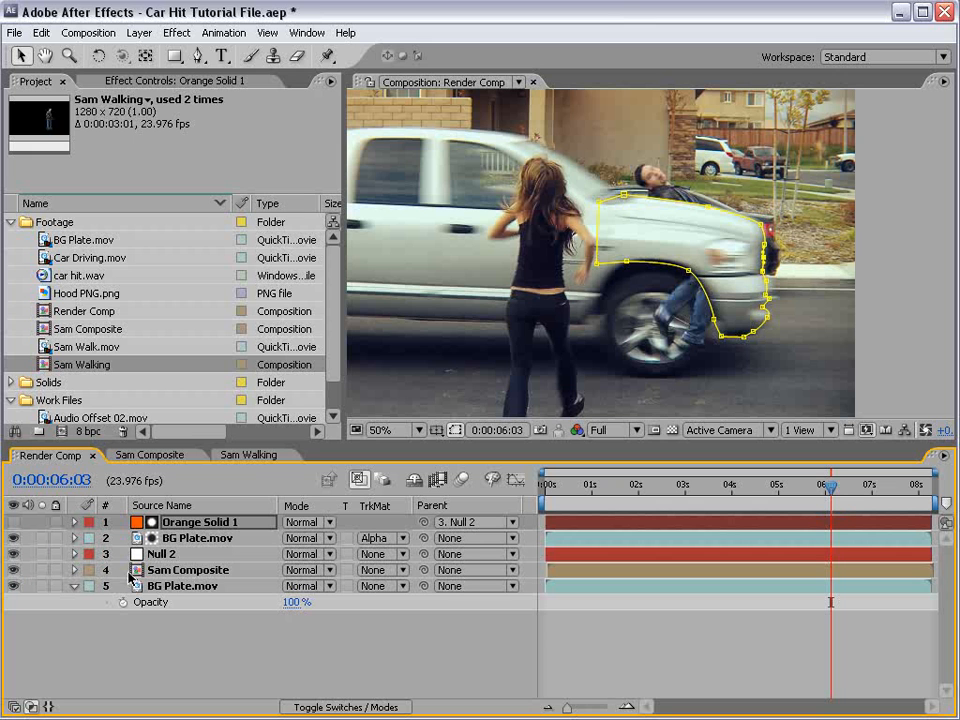
Split the Sam Composite layer at 0:00:06:00, the frame where the truck reaches the man
left_click(161, 570)
mouse_move(830, 486)
left_mouse_down()
mouse_move(808, 486)
mouse_move(824, 488)
left_mouse_up()
left_click(791, 615)
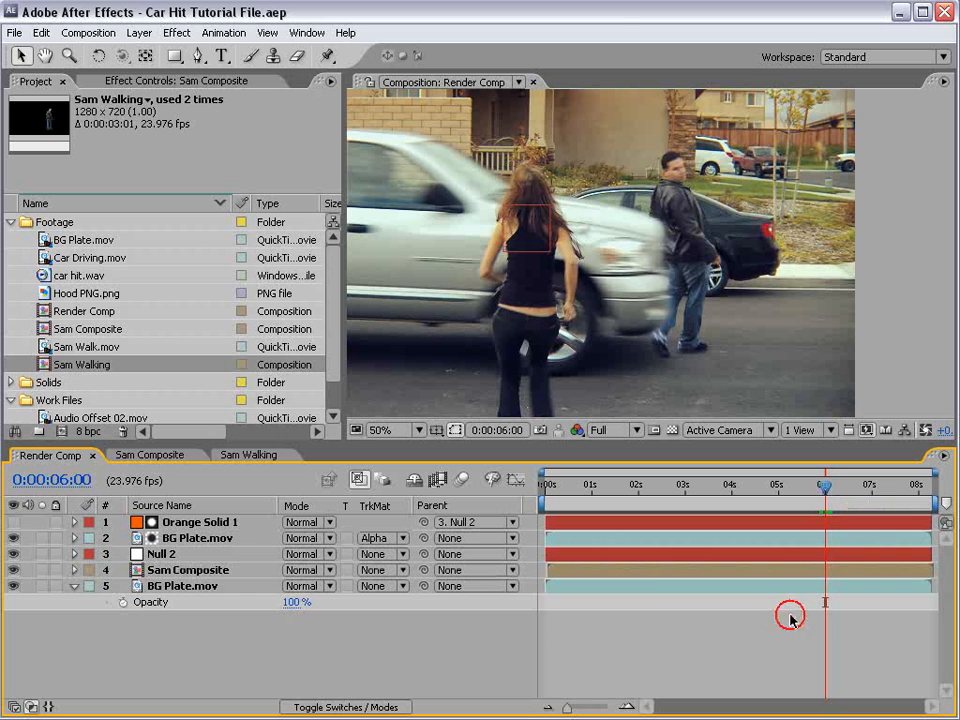
key("Page_Down")
key("Page_Up")
key("Page_Down")
key("Page_Up")
key("equal")
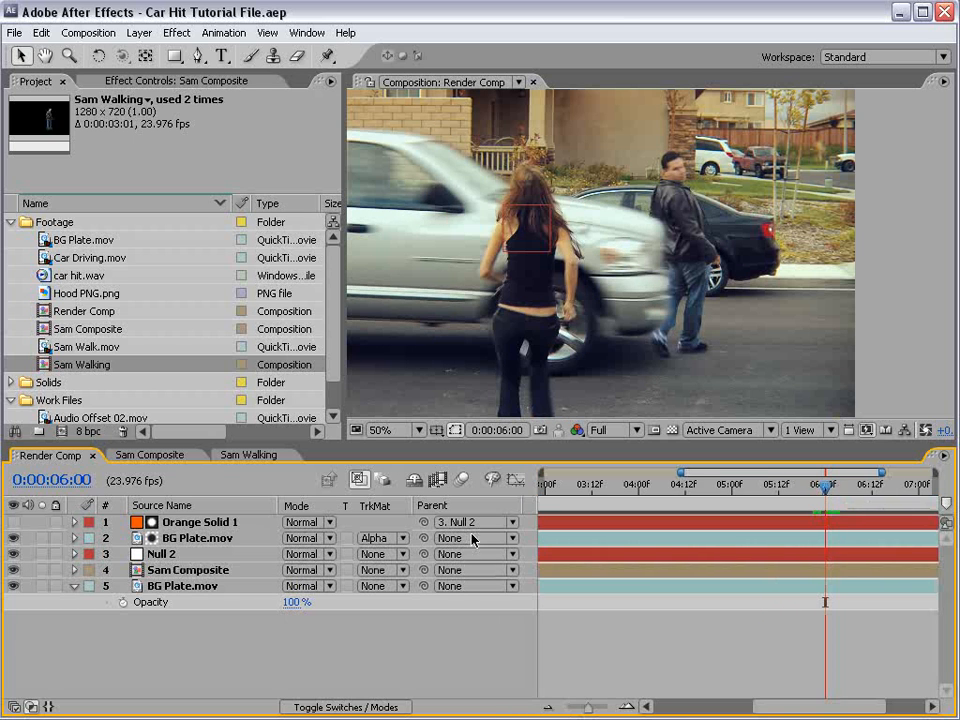
left_click(205, 573)
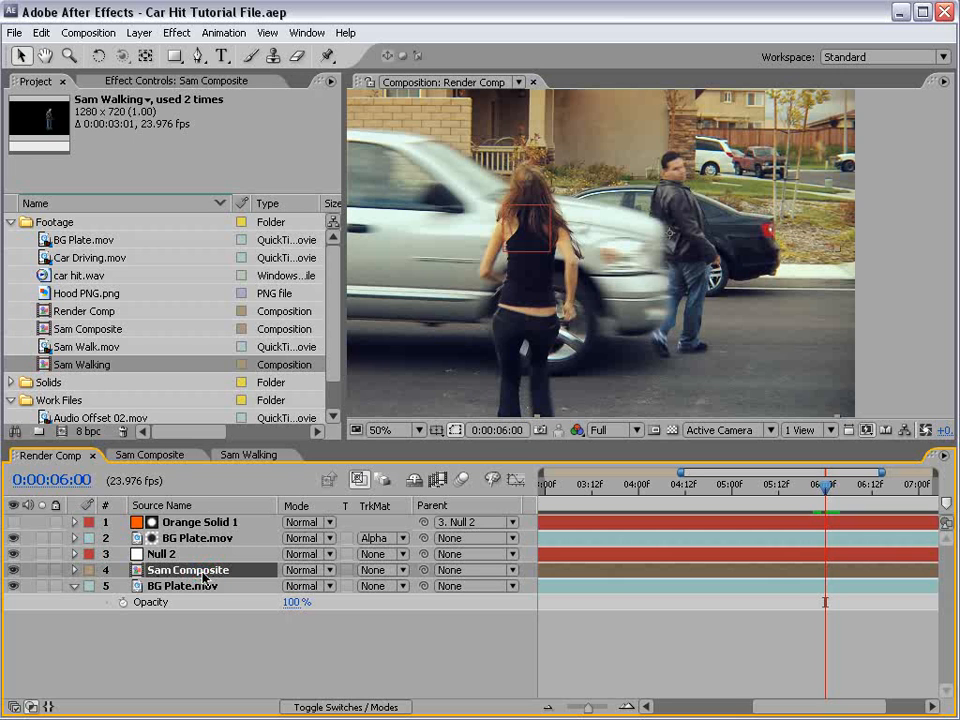
key("Page_Up")
key("Page_Down")
key("ctrl+shift+d")
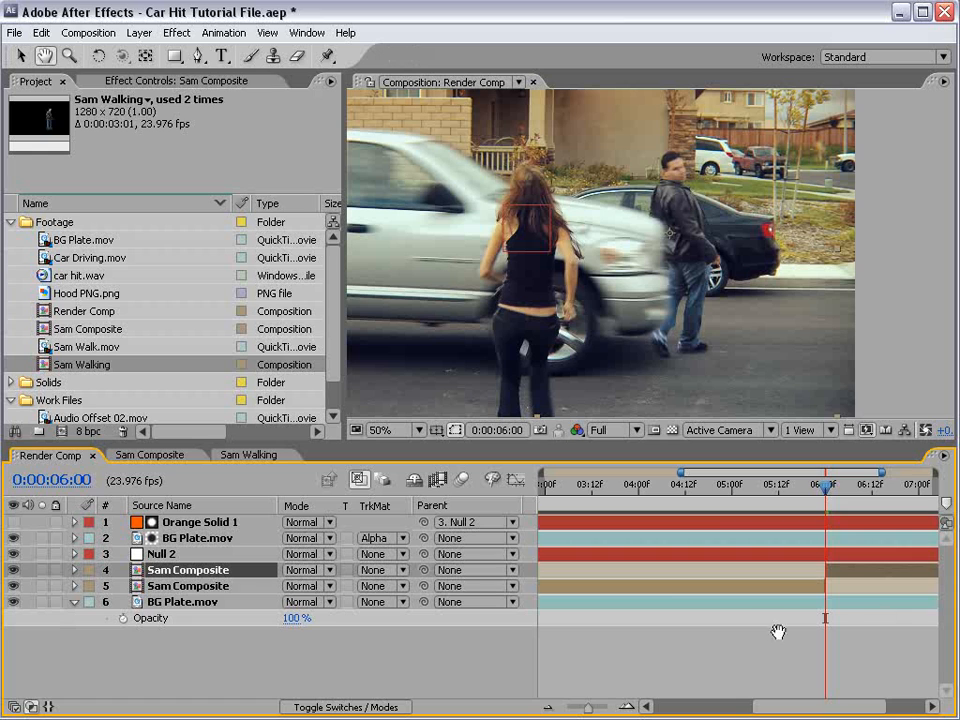
Parent the second Sam Composite segment to Null 2 and save the project
scroll(750, 628, "right", 3)
key("minus")
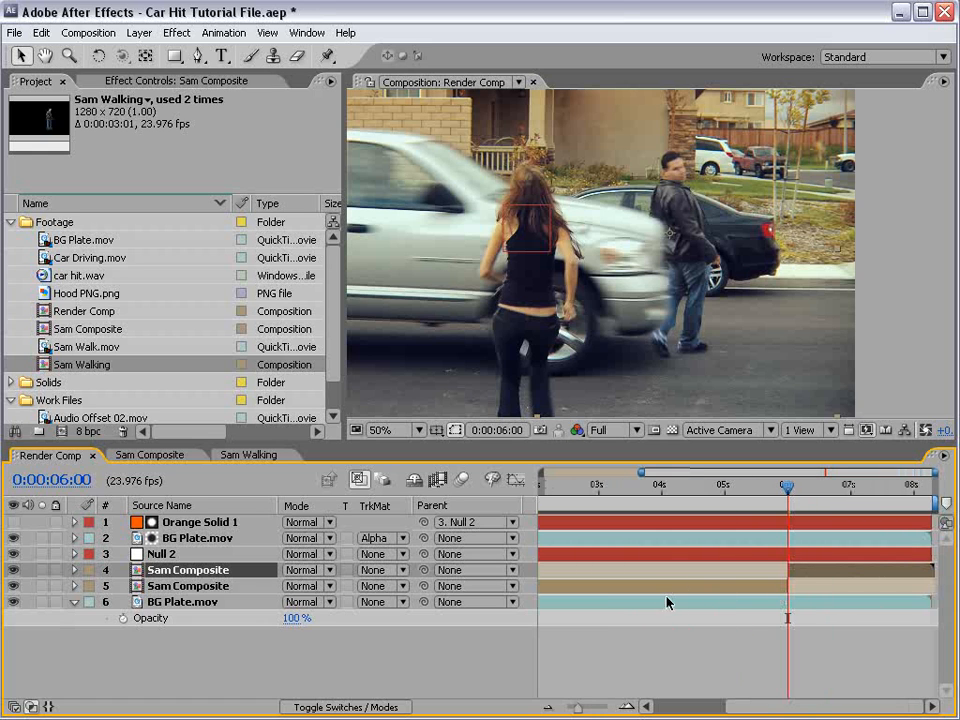
key("ctrl+s")
left_click_drag(423, 572, 167, 558)
key("ctrl+s")
key("F2")
mouse_move(787, 490)
left_mouse_down()
mouse_move(806, 495)
mouse_move(793, 505)
mouse_move(785, 497)
left_mouse_up()
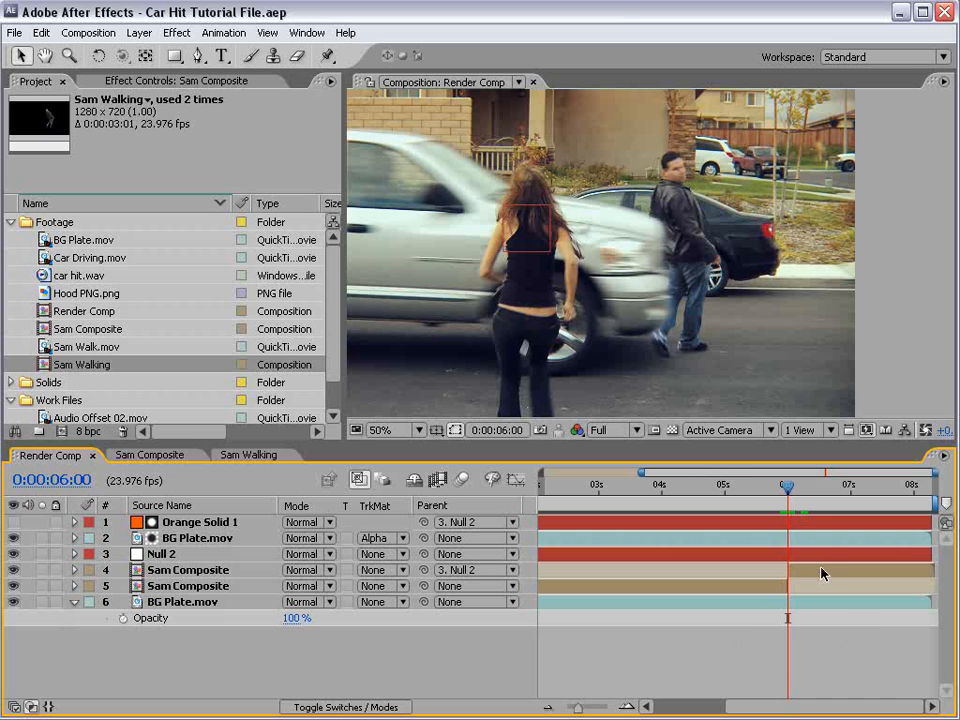
Set initial Position and Rotation keyframes on the second Sam Composite segment at 0:00:06:00
key("equal")
key("space")
left_click_drag(864, 581, 654, 598)
left_click(665, 571)
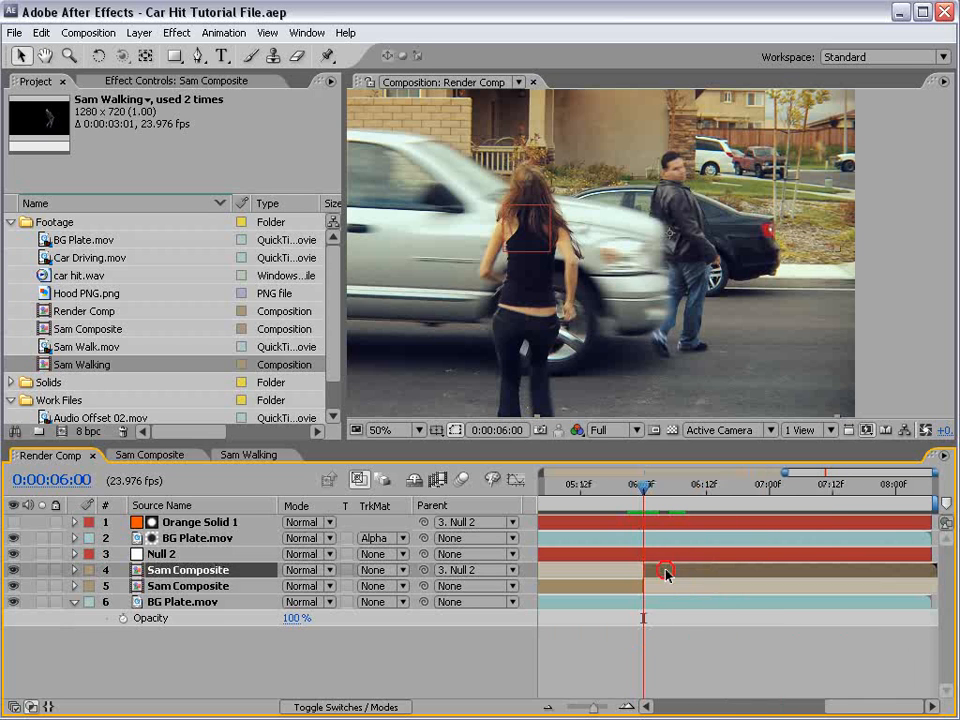
key("p")
key("shift+r")
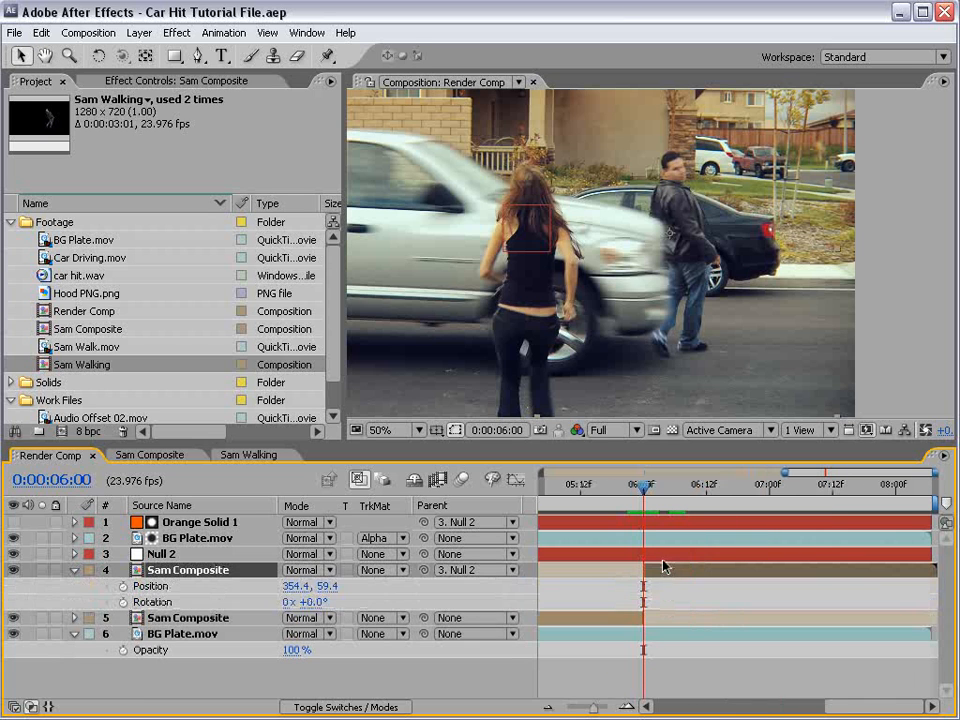
left_click(122, 586)
left_click(122, 602)
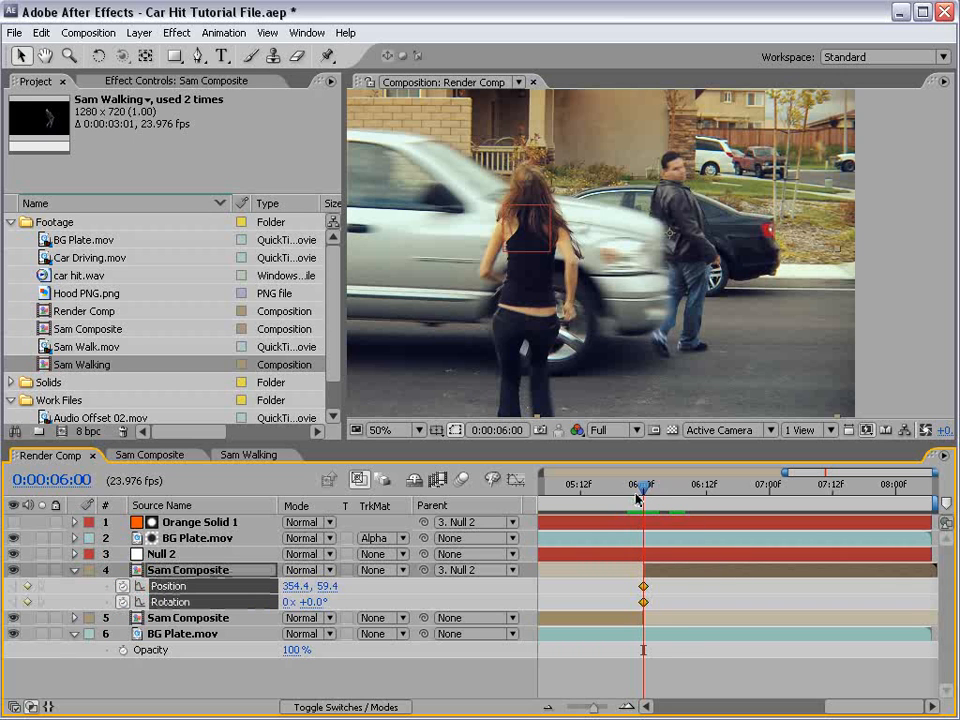
Add a Position keyframe at 0:00:06:09 that moves the man back over the hood to about 190.4, 67.4
left_click_drag(636, 498, 689, 486)
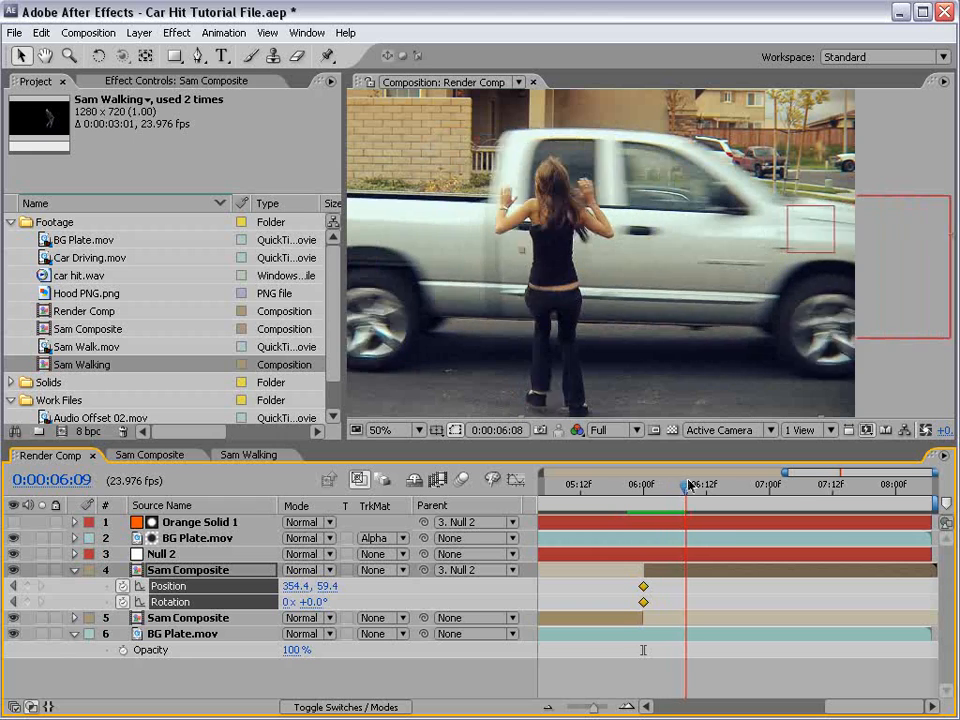
left_click_drag(793, 294, 521, 291)
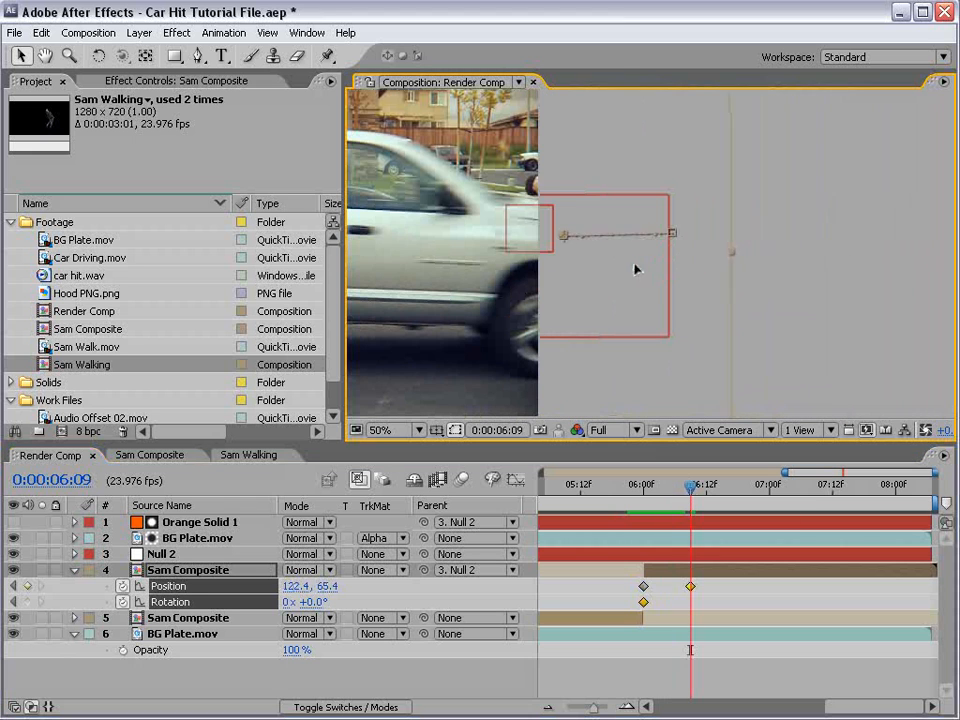
left_click_drag(636, 269, 657, 274)
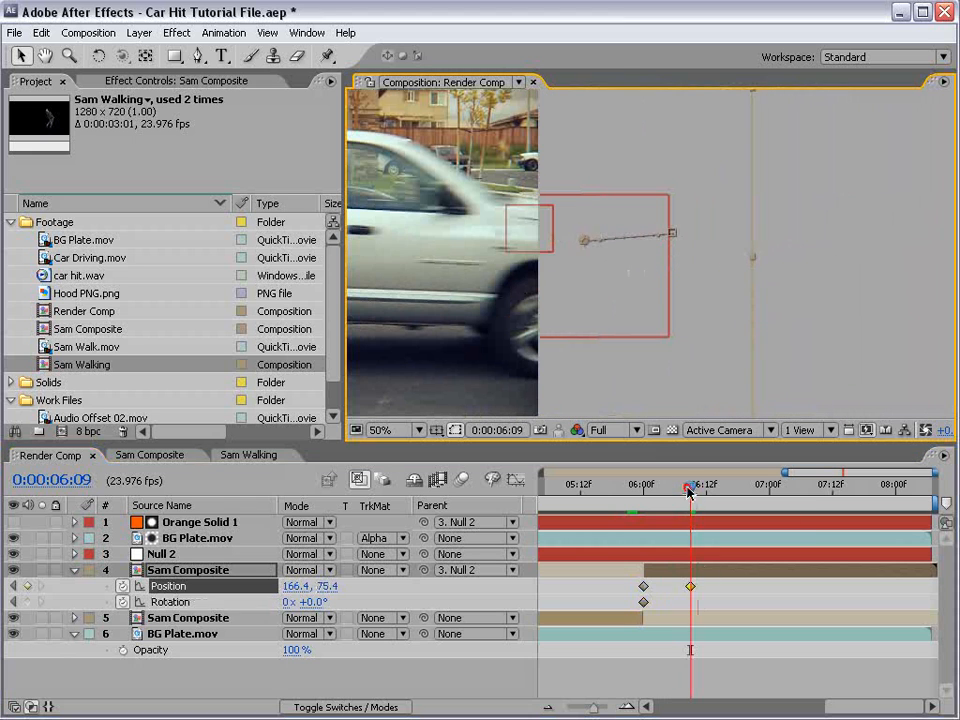
mouse_move(689, 490)
left_mouse_down()
mouse_move(647, 490)
mouse_move(690, 490)
left_mouse_up()
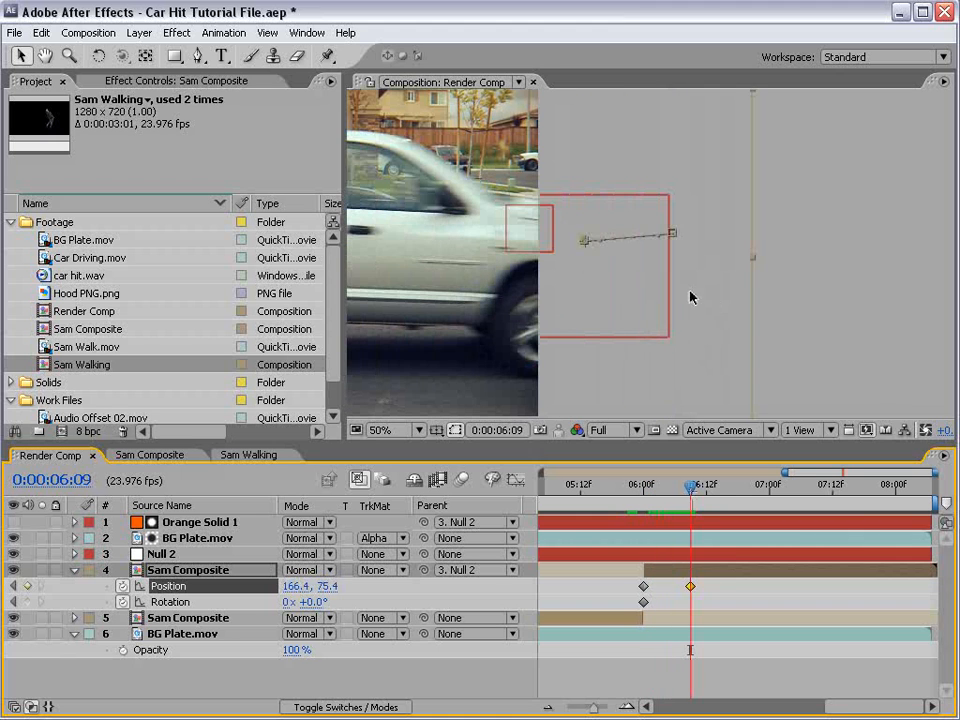
left_click_drag(694, 306, 706, 302)
left_click_drag(552, 339, 632, 336)
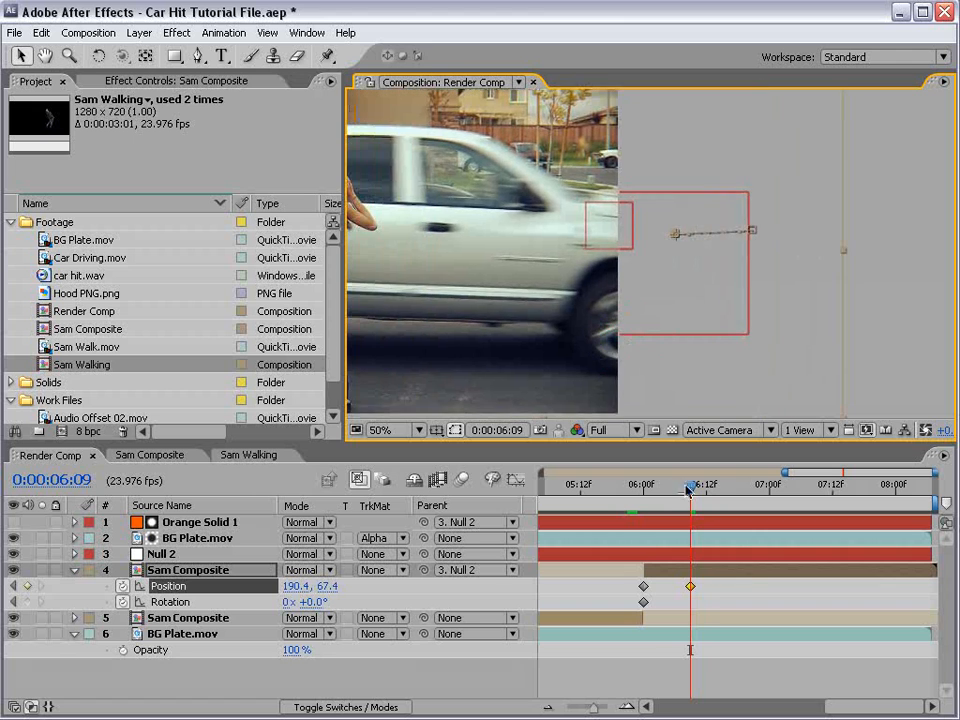
Rotate the man backward to about -20.6° at 0:00:06:03, adding a Rotation keyframe
left_click_drag(689, 490, 659, 490)
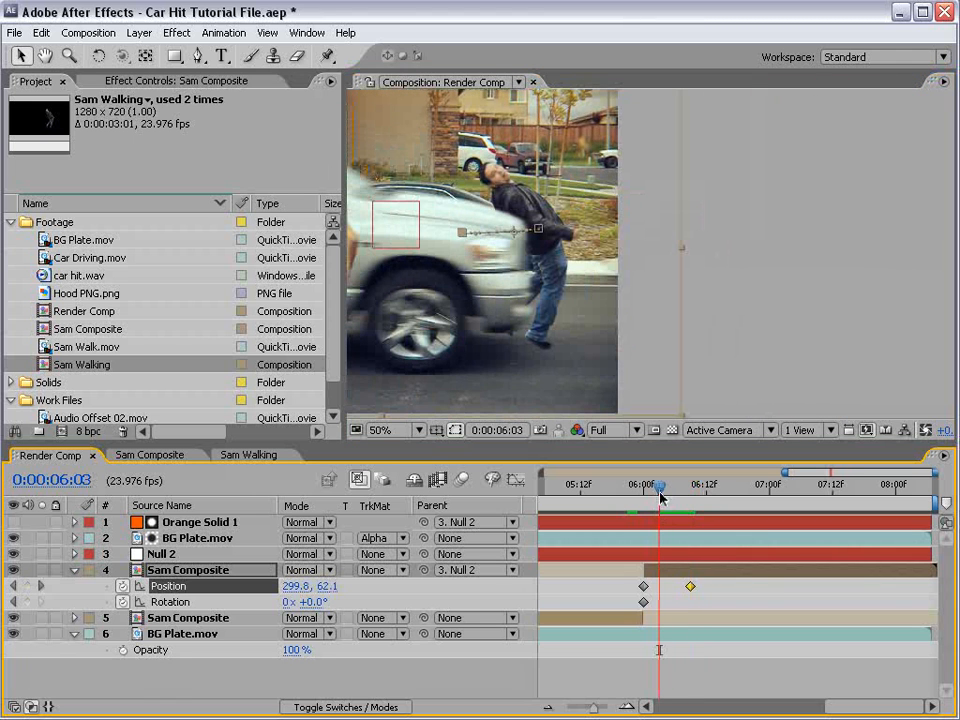
left_click(98, 56)
left_click_drag(625, 372, 618, 311)
Nudge the rotated man slightly back and up at 0:00:06:09 to refine the final Position keyframe
left_click_drag(683, 488, 690, 488)
key("v")
mouse_move(786, 338)
left_mouse_down()
mouse_move(767, 336)
mouse_move(778, 335)
left_mouse_up()
Add a Position keyframe at 0:00:06:04 placing the man at about 237.1, 51.2, and review the impact frames
left_click_drag(692, 499, 665, 490)
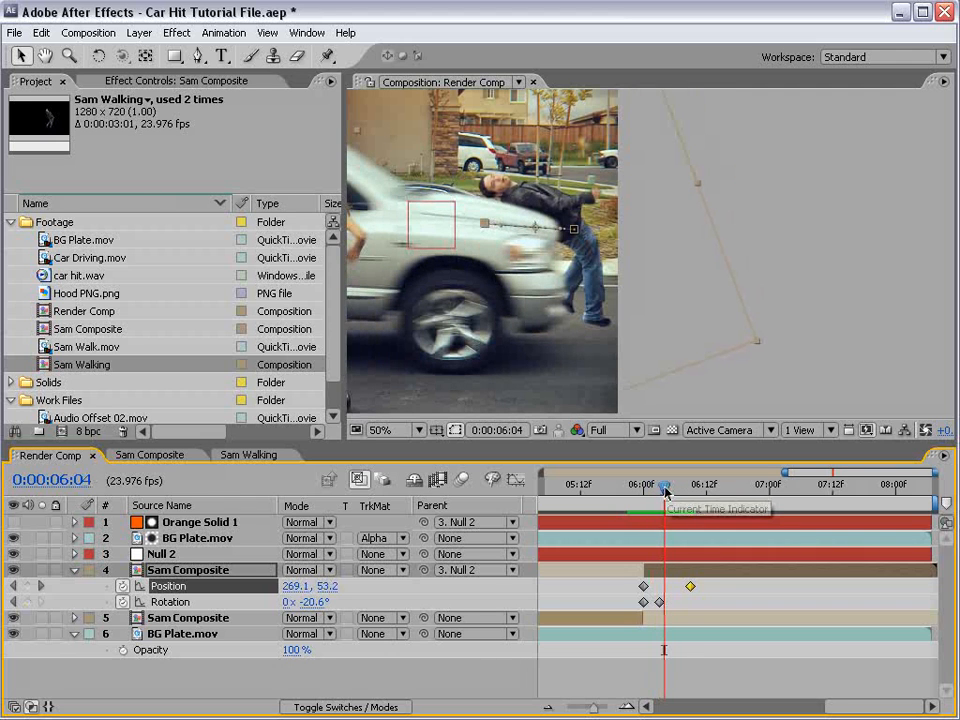
left_click_drag(658, 287, 646, 291)
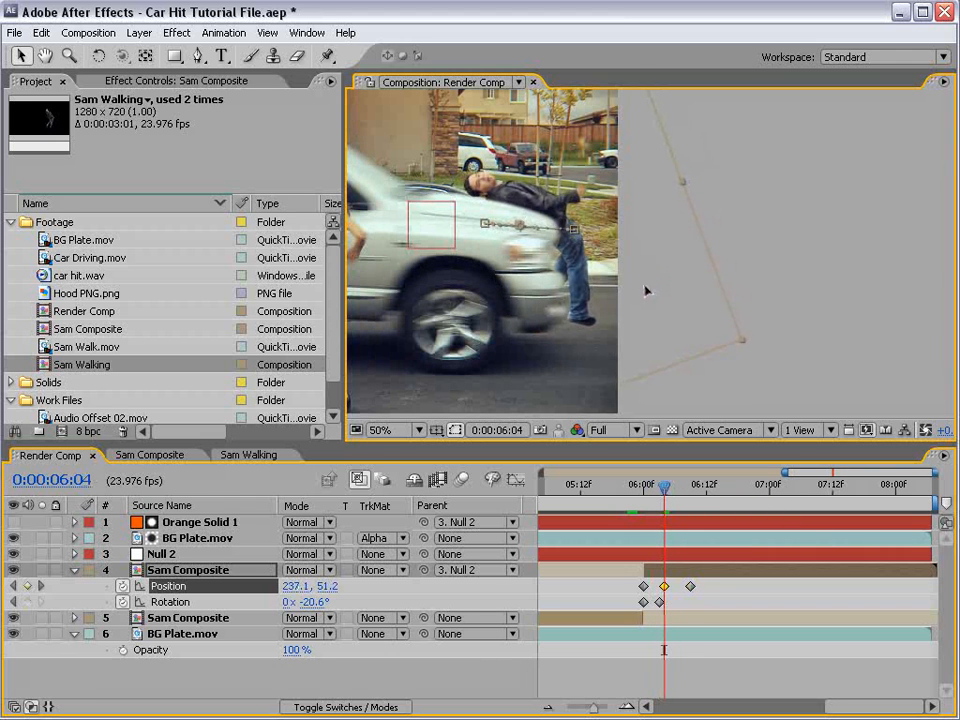
scroll(630, 288, "up", 2)
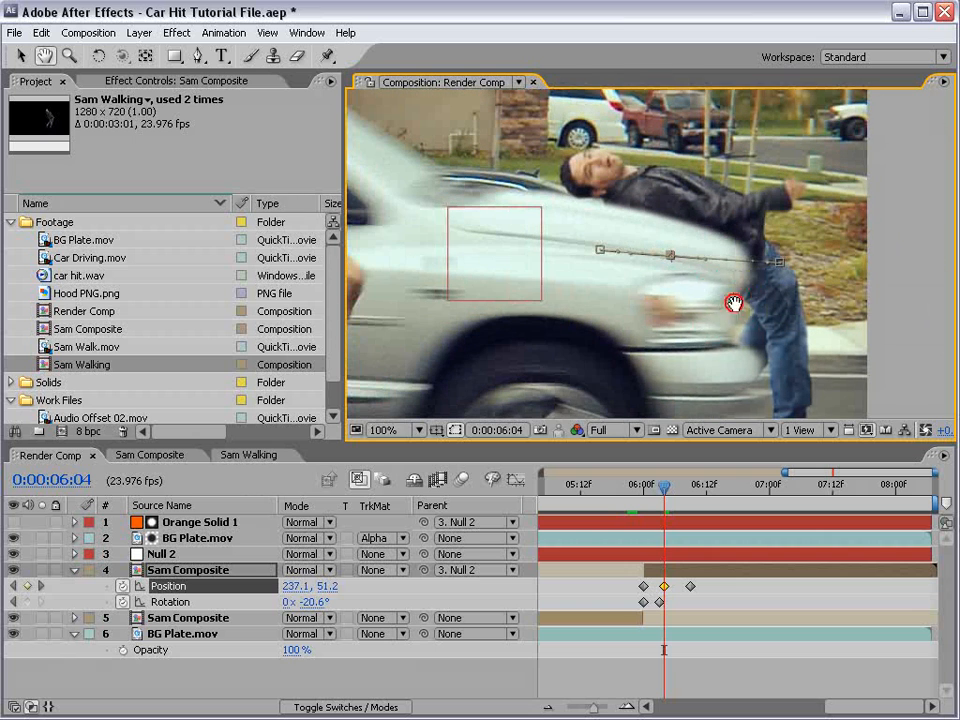
mouse_move(659, 488)
left_mouse_down()
mouse_move(645, 495)
mouse_move(659, 495)
left_mouse_up()
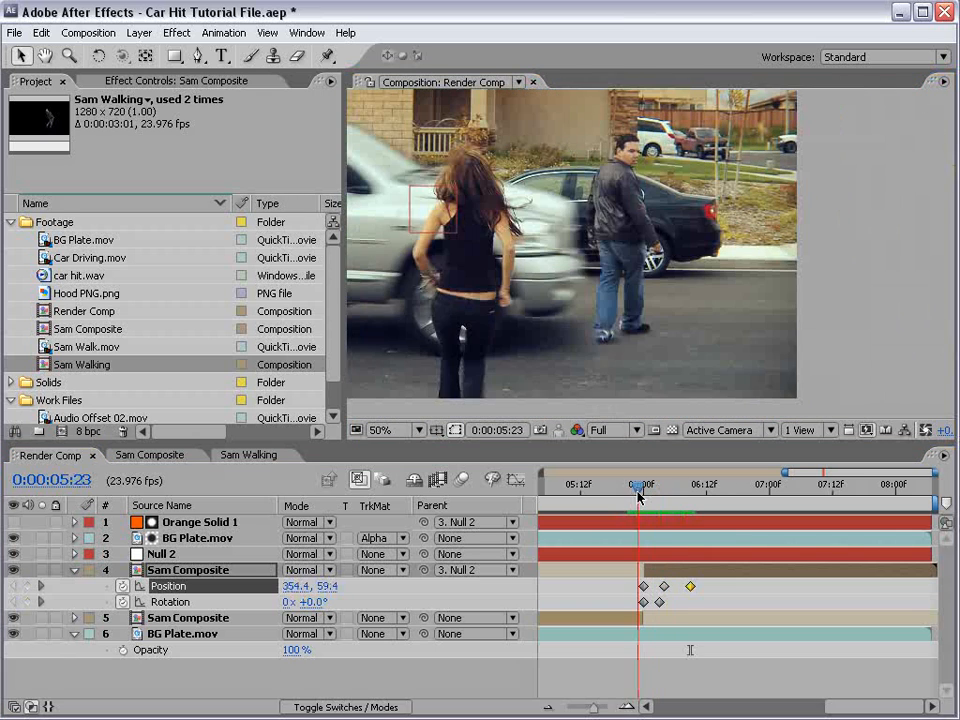
left_click_drag(638, 495, 643, 497)
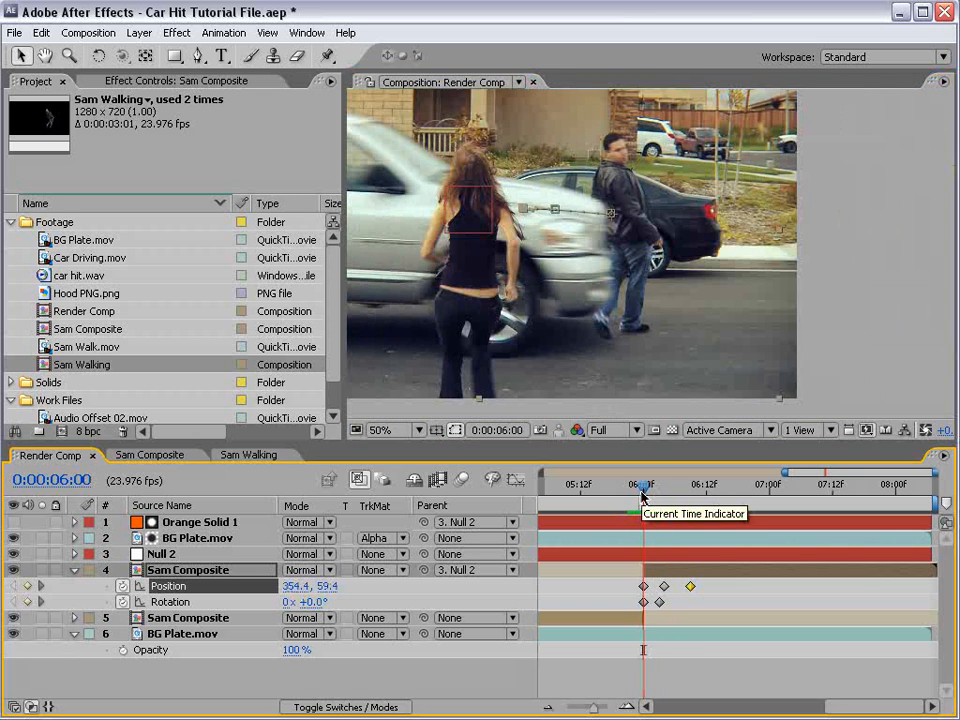
Enable motion blur for the composition and the second Sam Composite segment
key("=")
key("=")
key("F4")
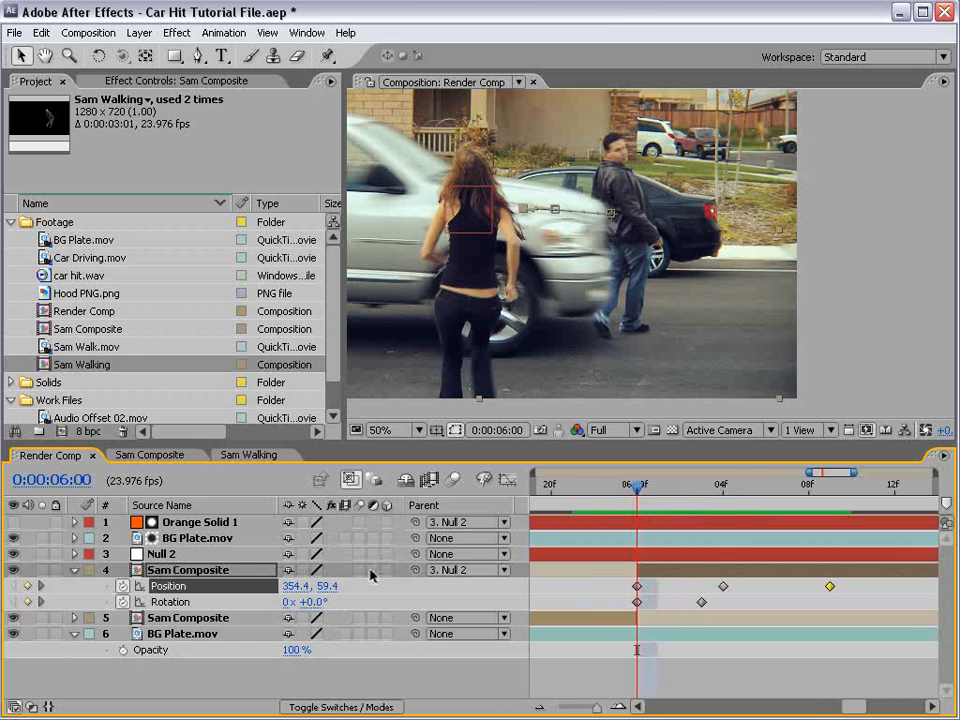
left_click(452, 480)
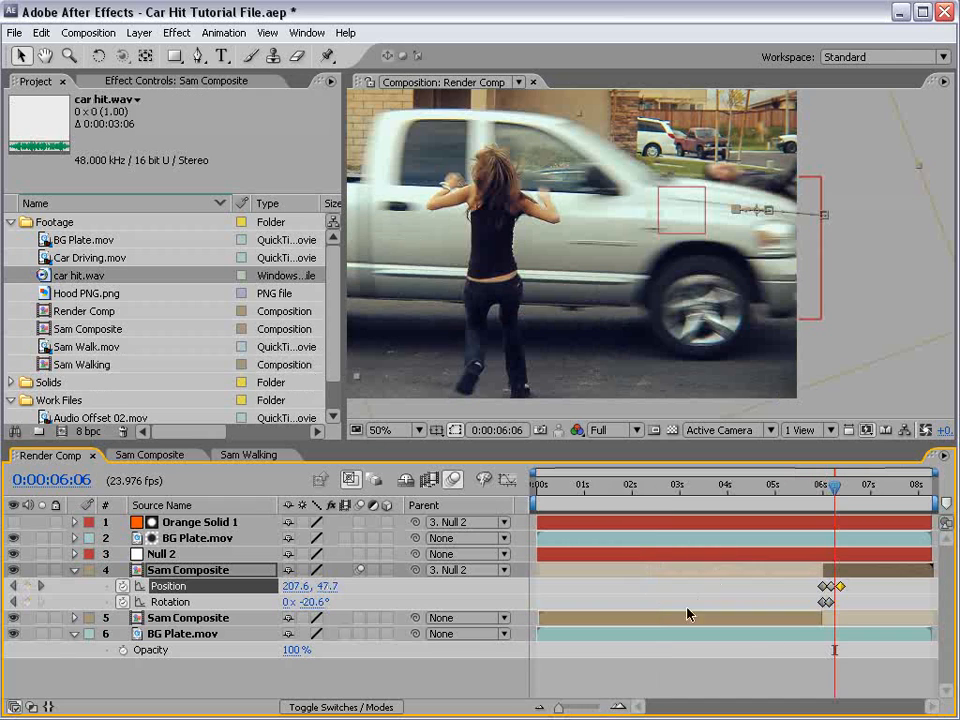
Add car hit.wav beneath all layers in Render Comp and display its audio waveform
mouse_move(50, 275)
left_mouse_down()
mouse_move(643, 561)
mouse_move(789, 658)
mouse_move(739, 606)
mouse_move(761, 627)
left_mouse_up()
key("l")
key("l")
key("=")
key("=")
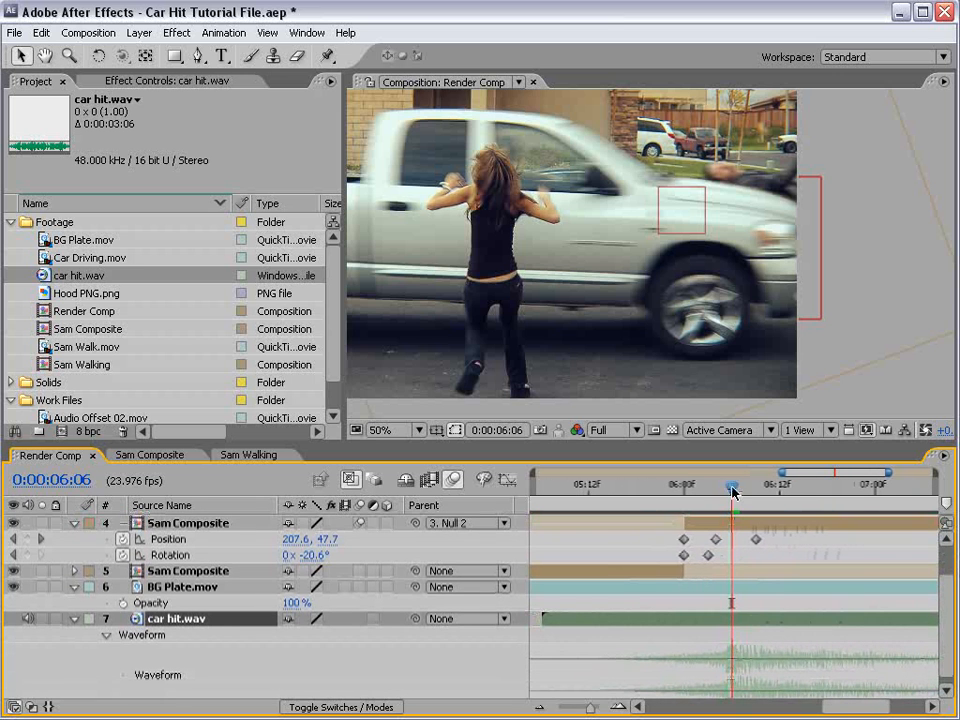
Align the impact peak of car hit.wav with 0:00:06:00 and move the current time to 0:00:05:00
left_click_drag(733, 491, 683, 509)
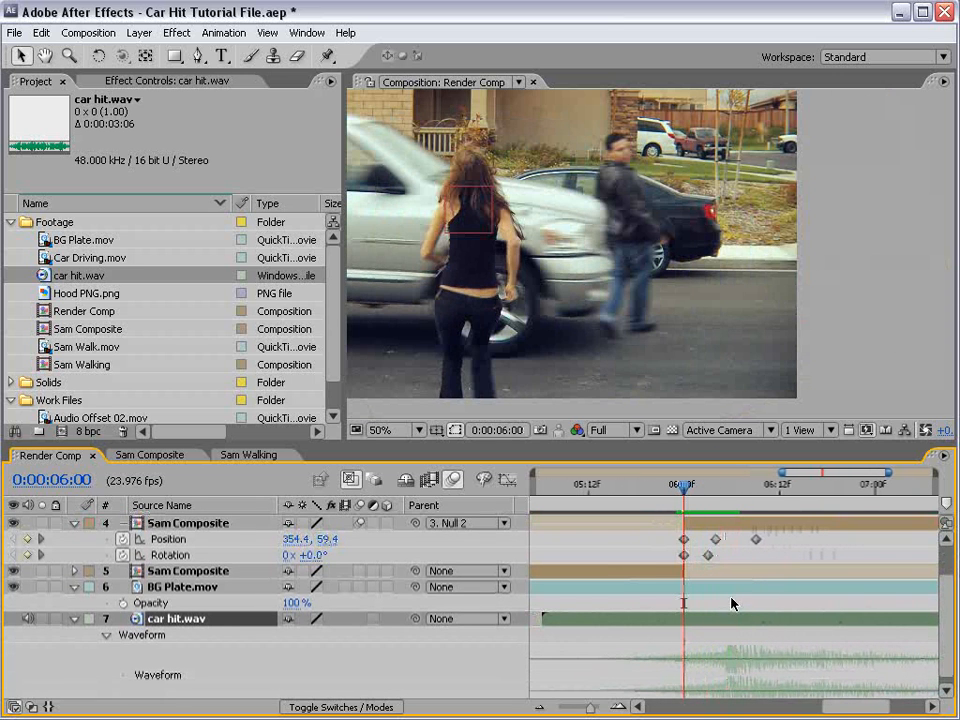
left_click_drag(742, 624, 707, 621)
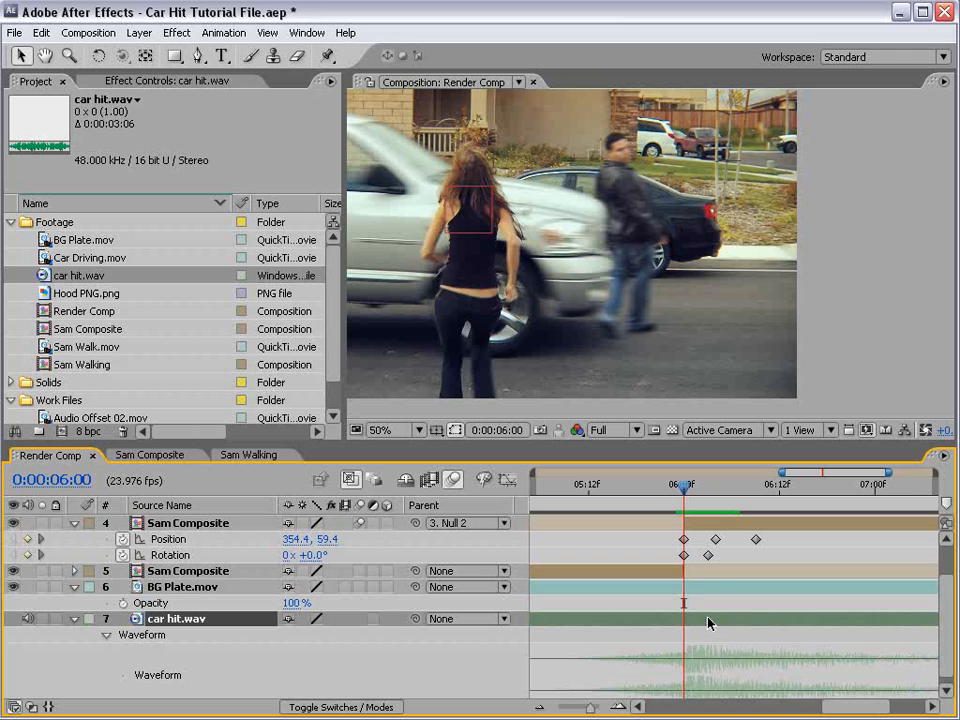
key("minus")
key("minus")
left_click_drag(788, 486, 774, 488)
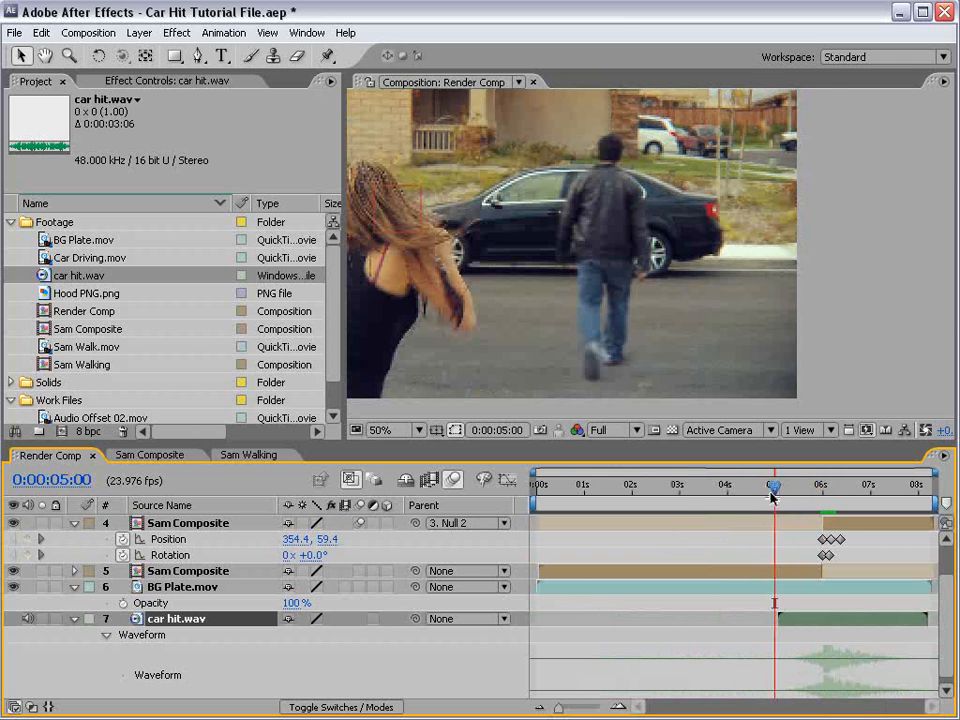
Set the Render Comp work area from 0:00:05:00 to about 0:00:07:12 and save the project
key("b")
left_click(890, 484)
key("ctrl+s")
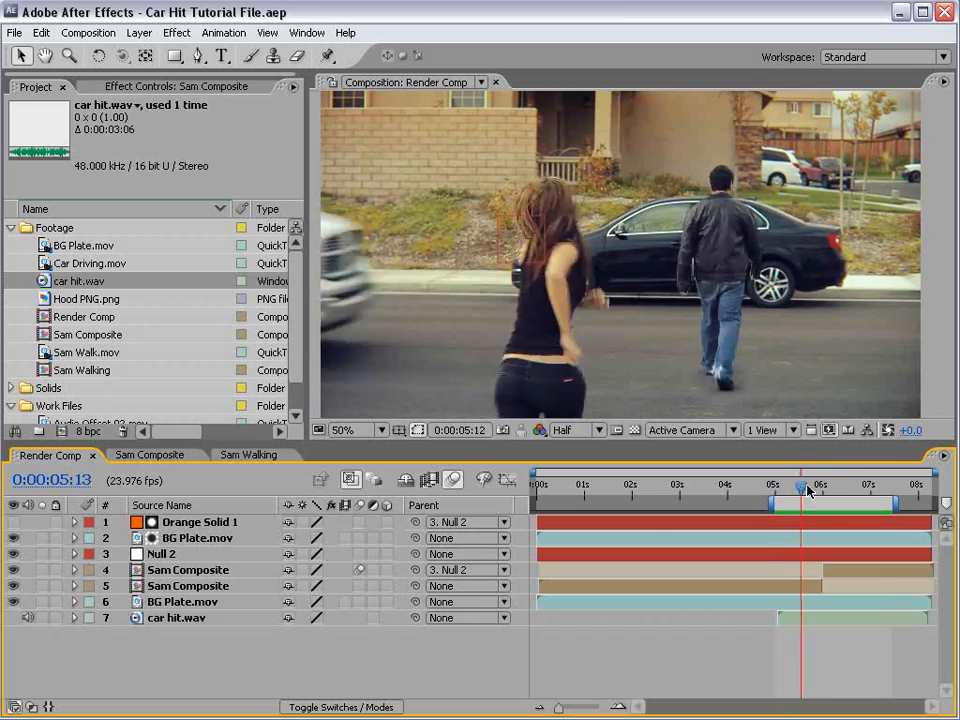
At 0:00:05:13, create a green 1280 x 720 solid named Glass in Render Comp
left_click_drag(842, 468, 802, 490)
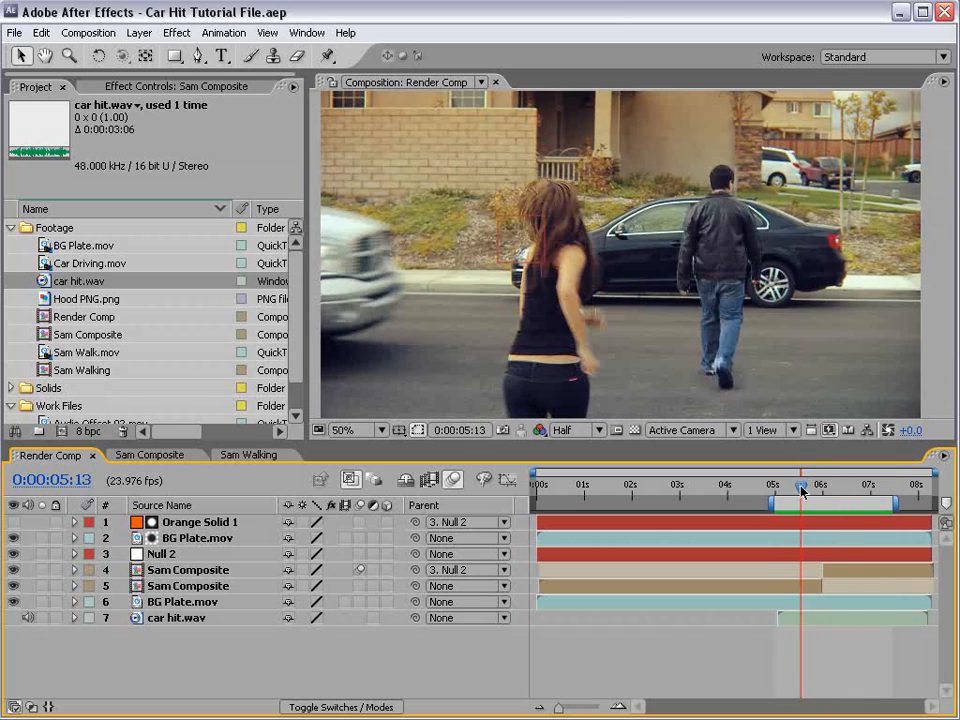
left_click(139, 32)
mouse_move(146, 53)
left_click(414, 69)
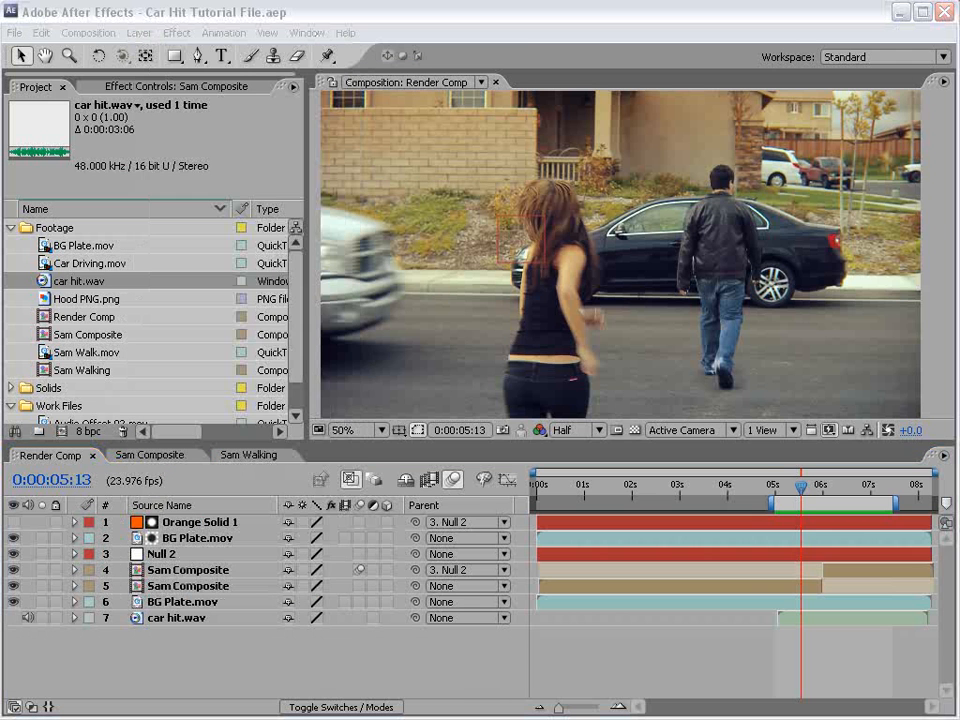
type("Glass")
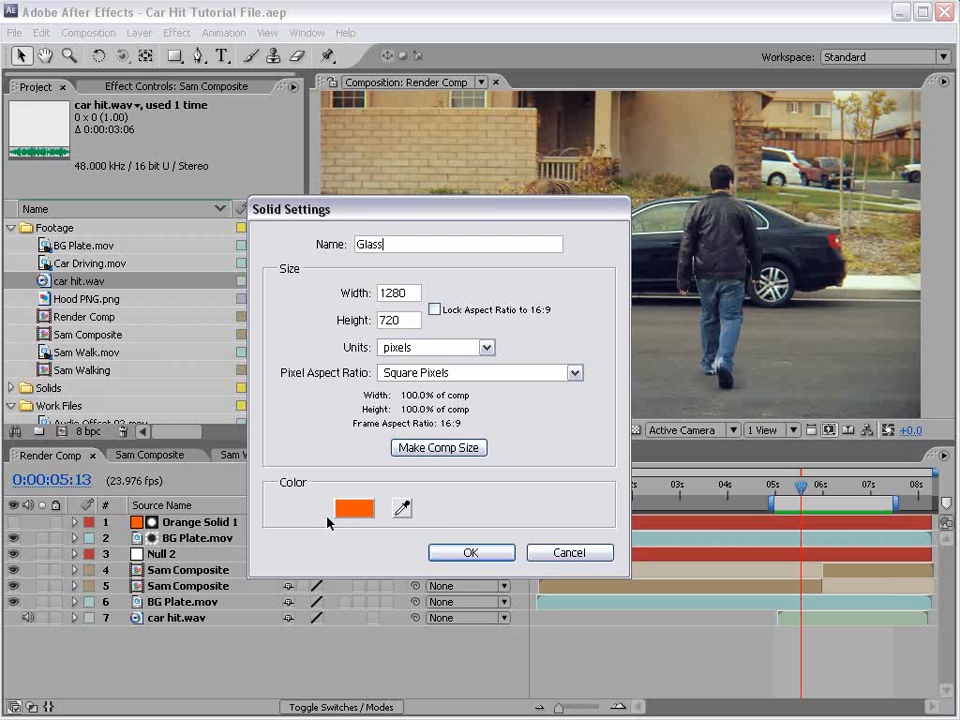
left_click(366, 507)
left_click(431, 399)
left_click(613, 244)
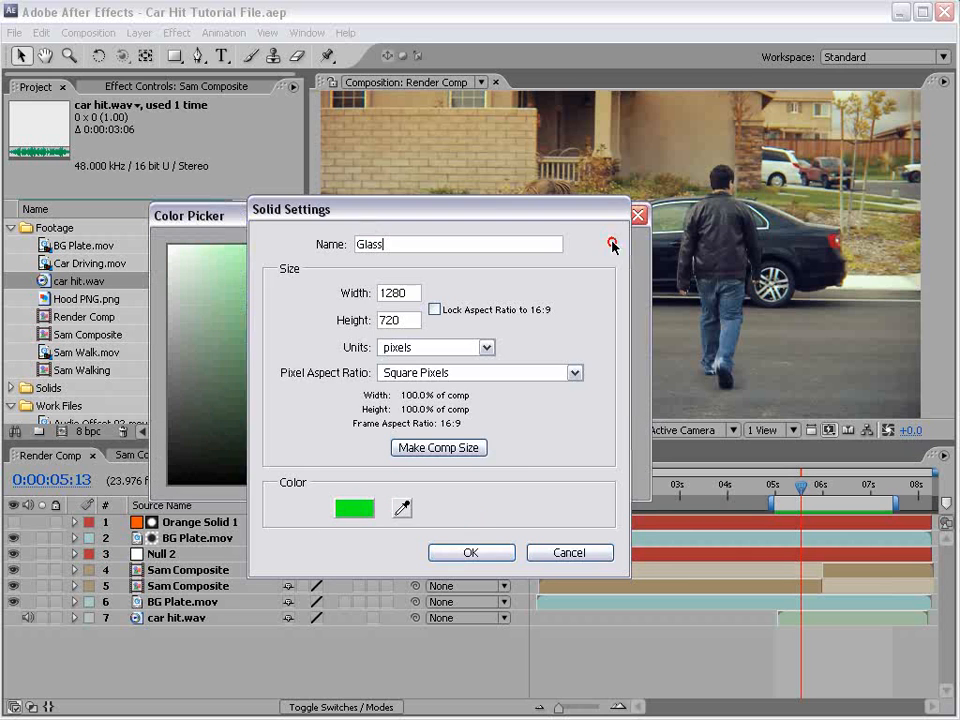
left_click(495, 552)
Apply the CC Particle World effect to the Glass solid and set its Grid to Off
left_click(177, 33)
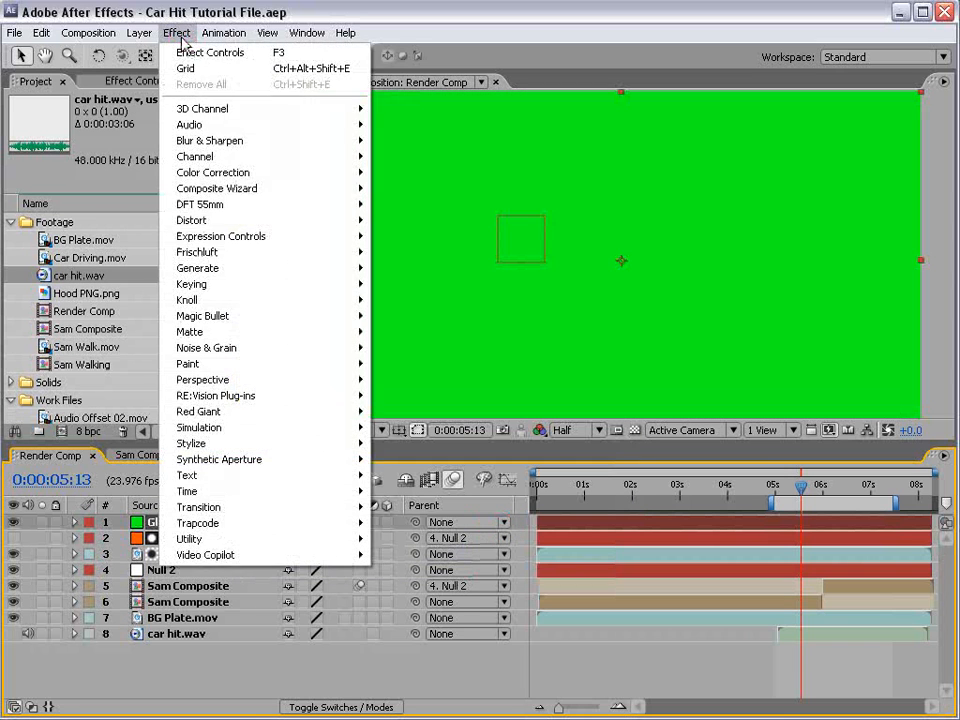
mouse_move(326, 430)
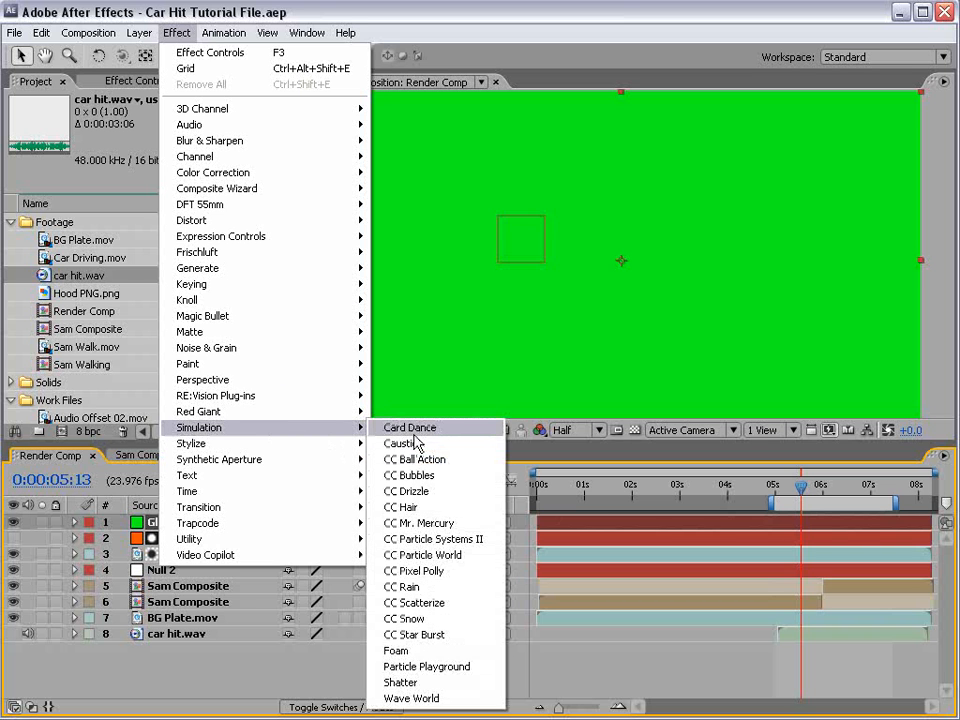
left_click(459, 555)
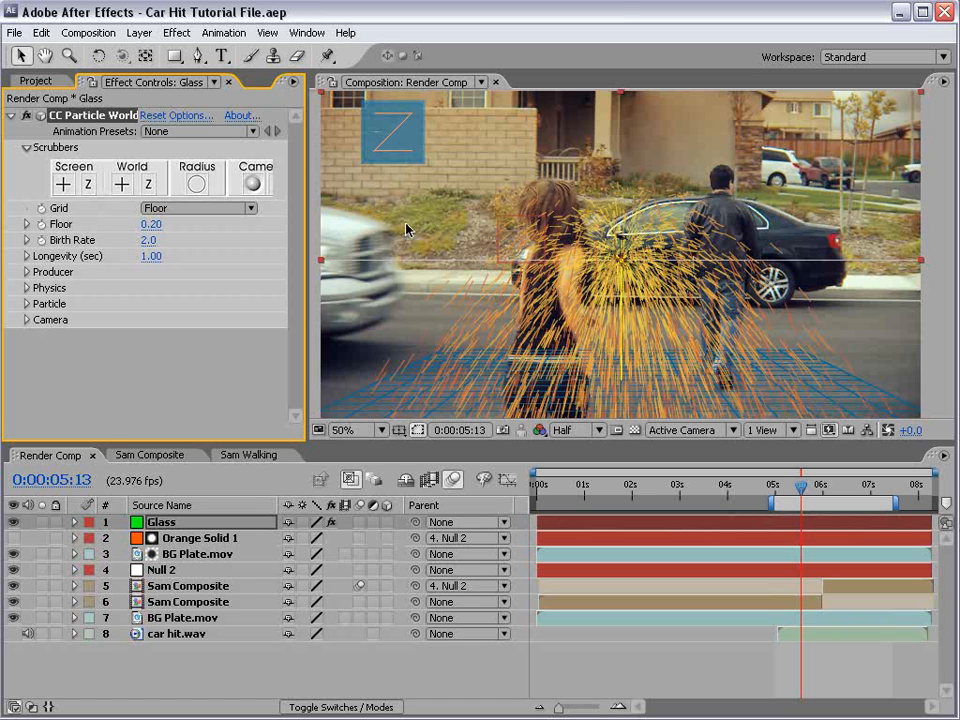
left_click(178, 208)
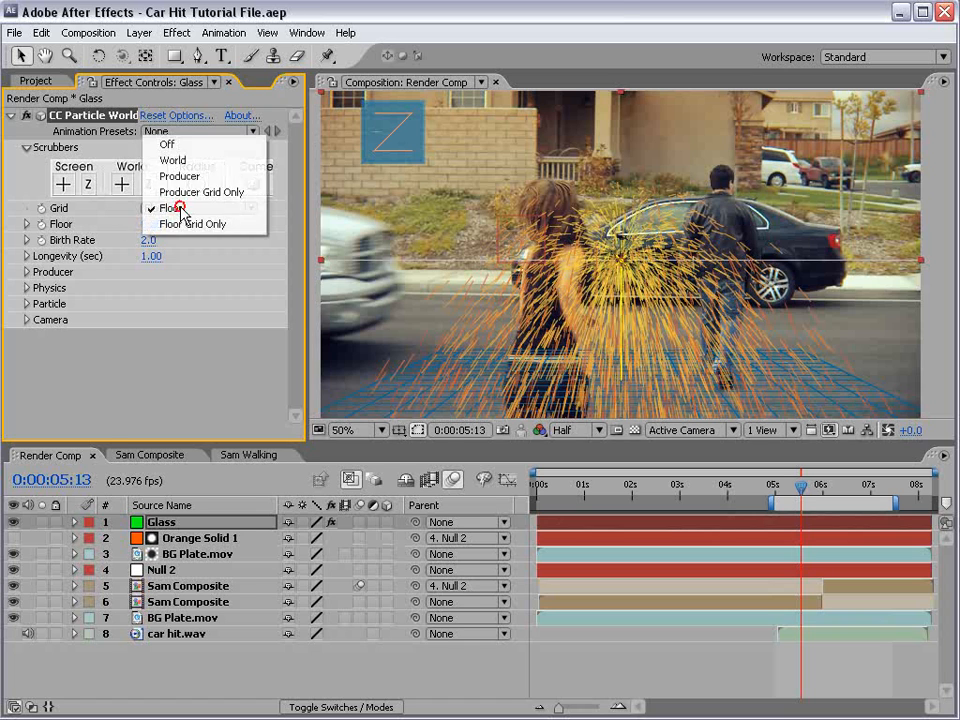
left_click(190, 145)
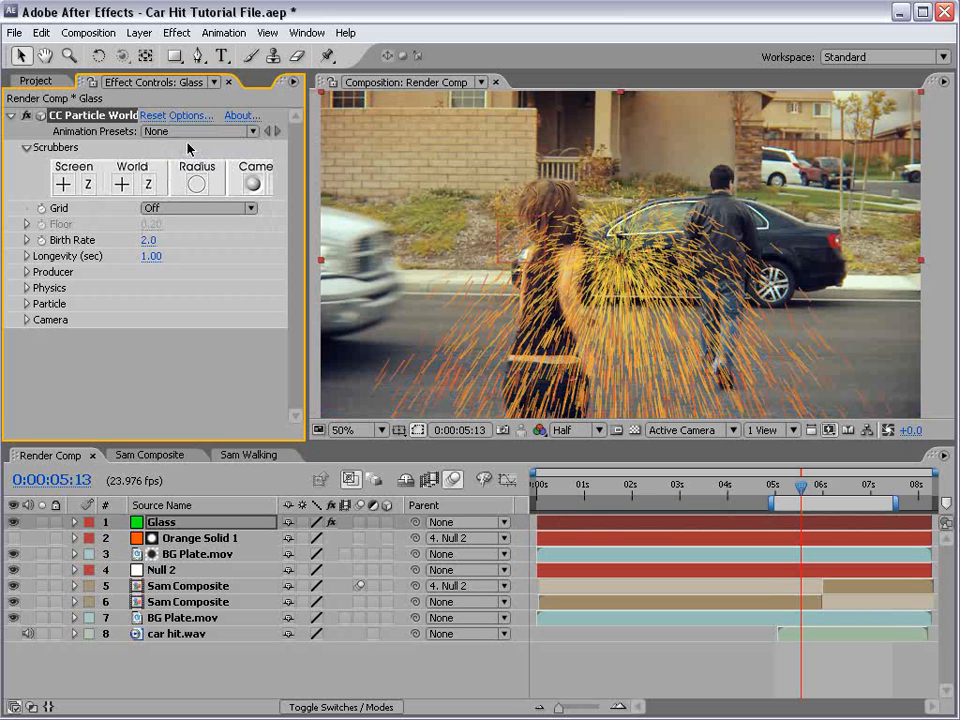
In CC Particle World's rendering options, set the floor to Bounce with Random 20% and Spread 15%
left_click(186, 117)
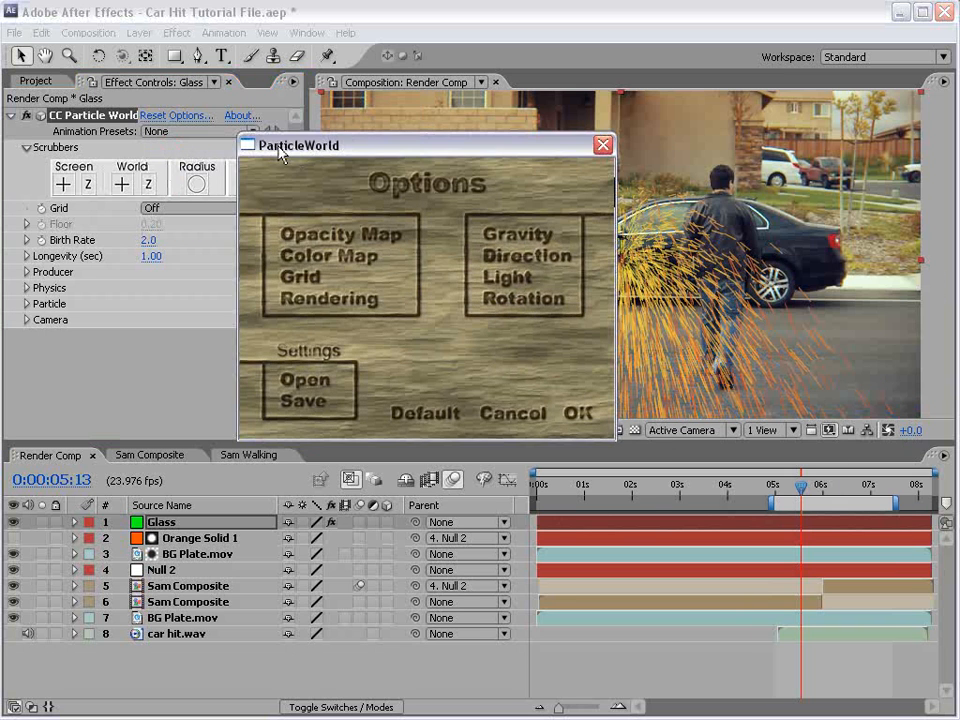
left_click(344, 312)
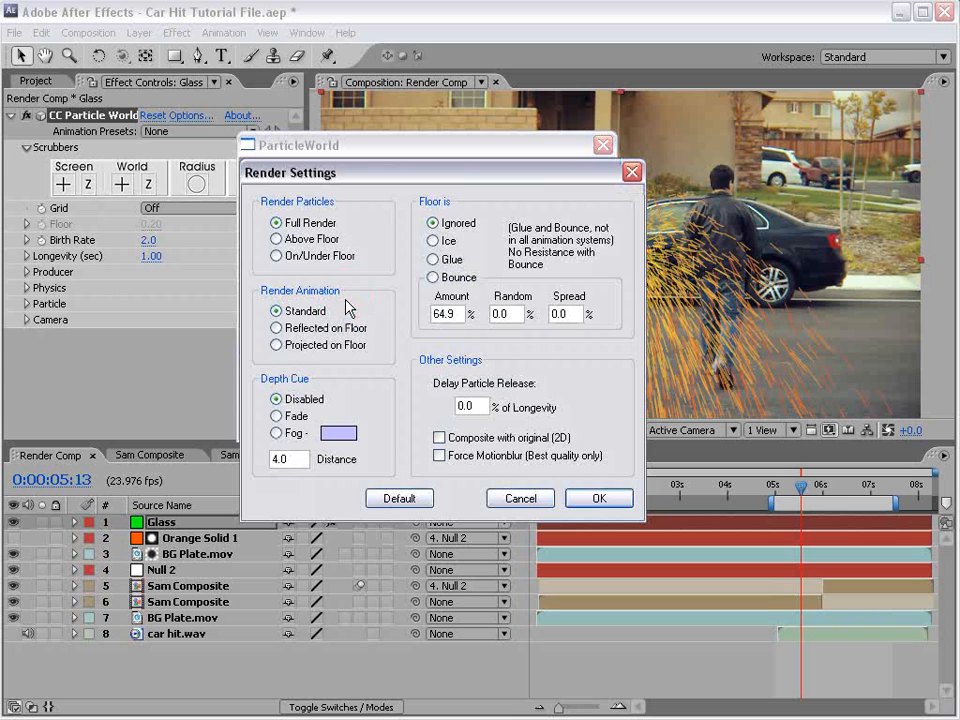
left_click(433, 278)
double_click(506, 314)
type("20")
left_click_drag(579, 315, 437, 308)
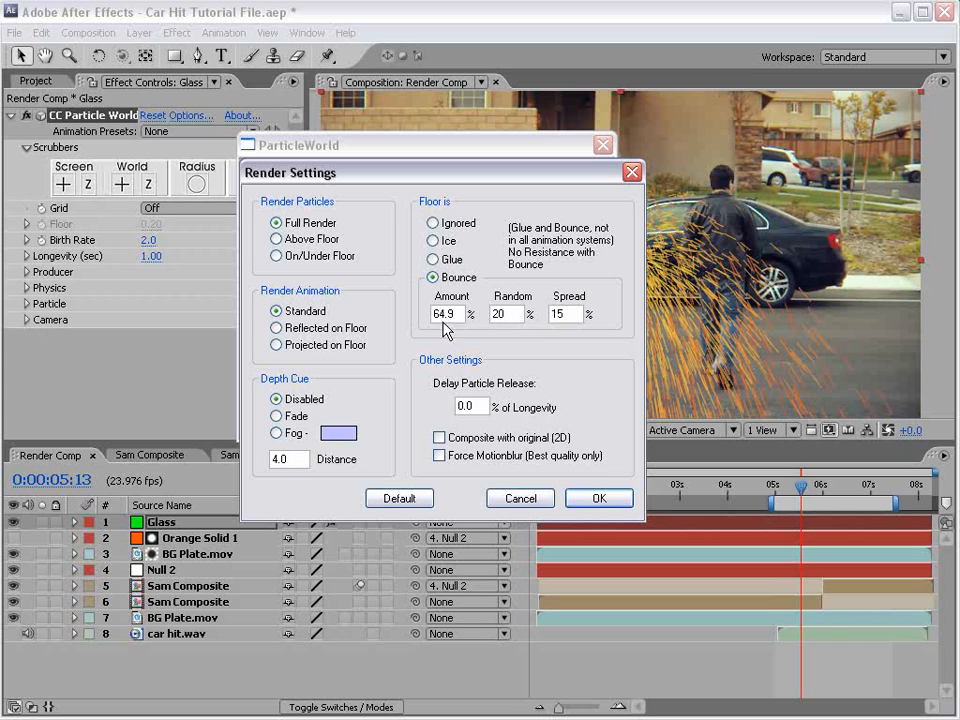
left_click(597, 500)
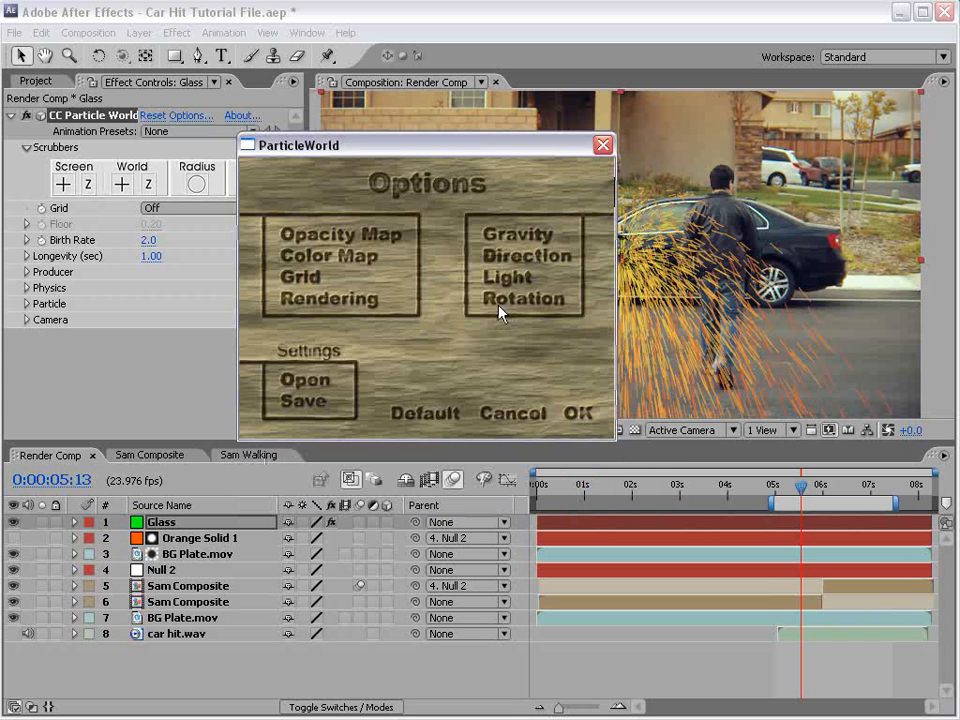
left_click(580, 414)
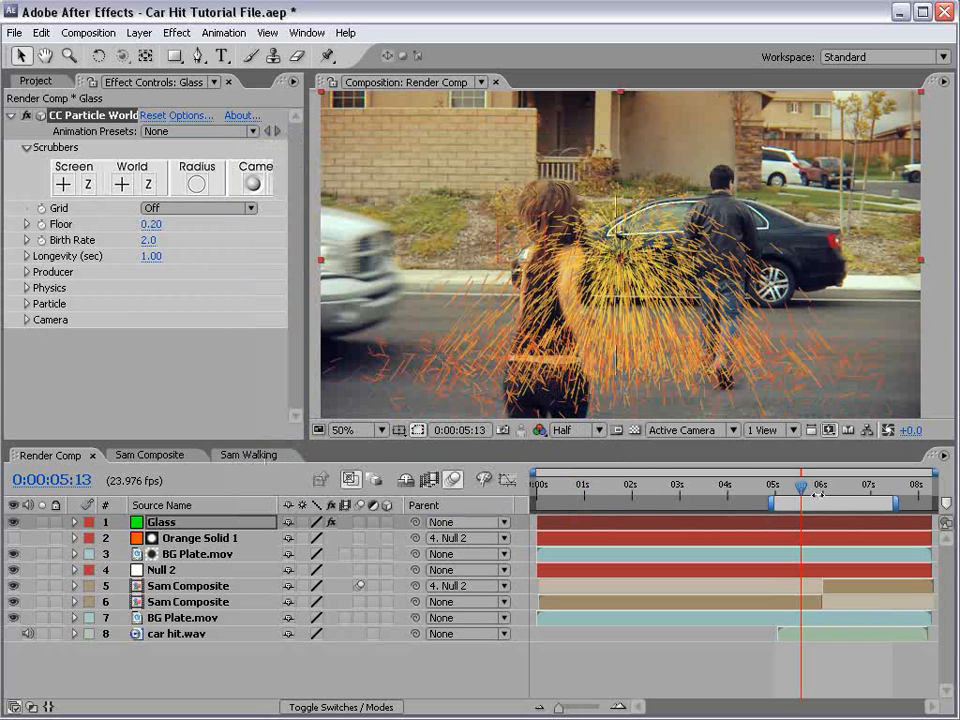
At 0:00:05:20, set the particle type to TriPolygon with Birth Size 0.009 and Death Size 0.019
left_click_drag(817, 494, 813, 490)
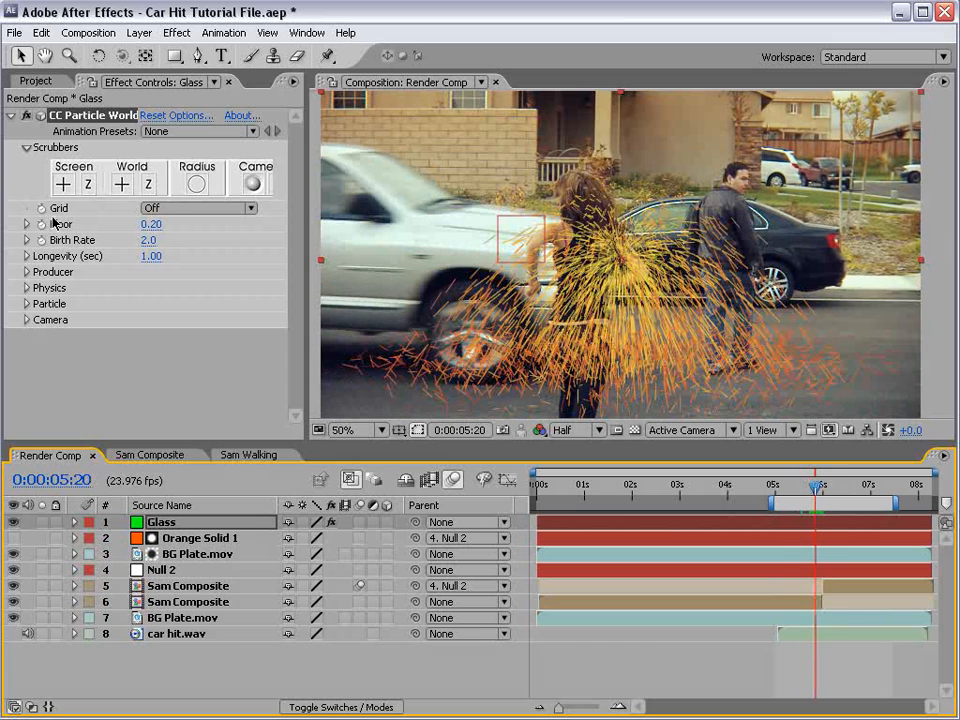
left_click(28, 272)
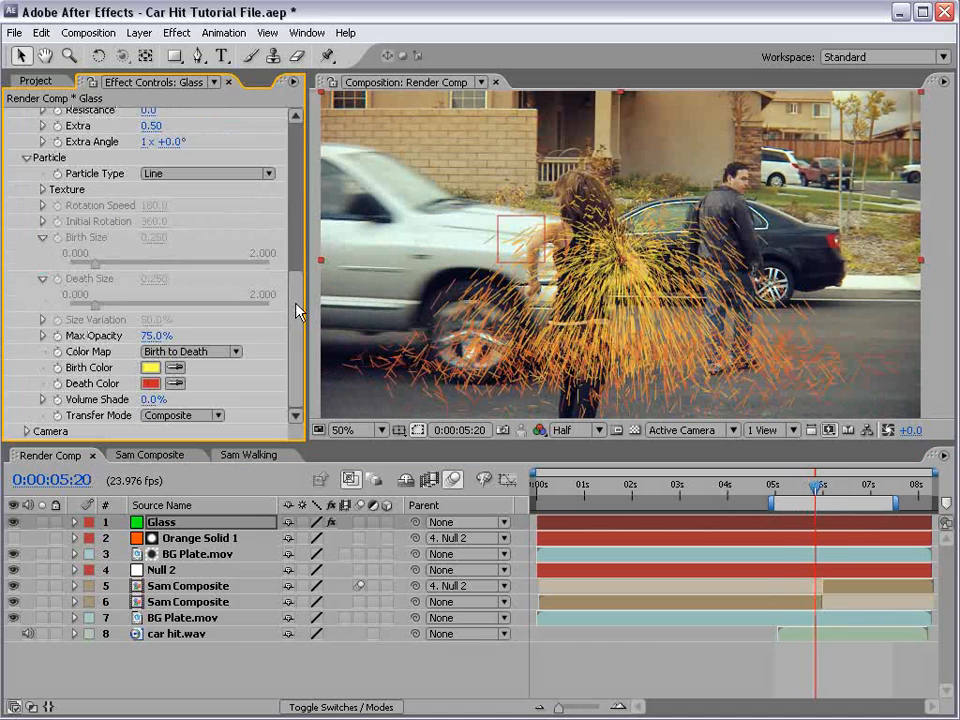
left_click(175, 174)
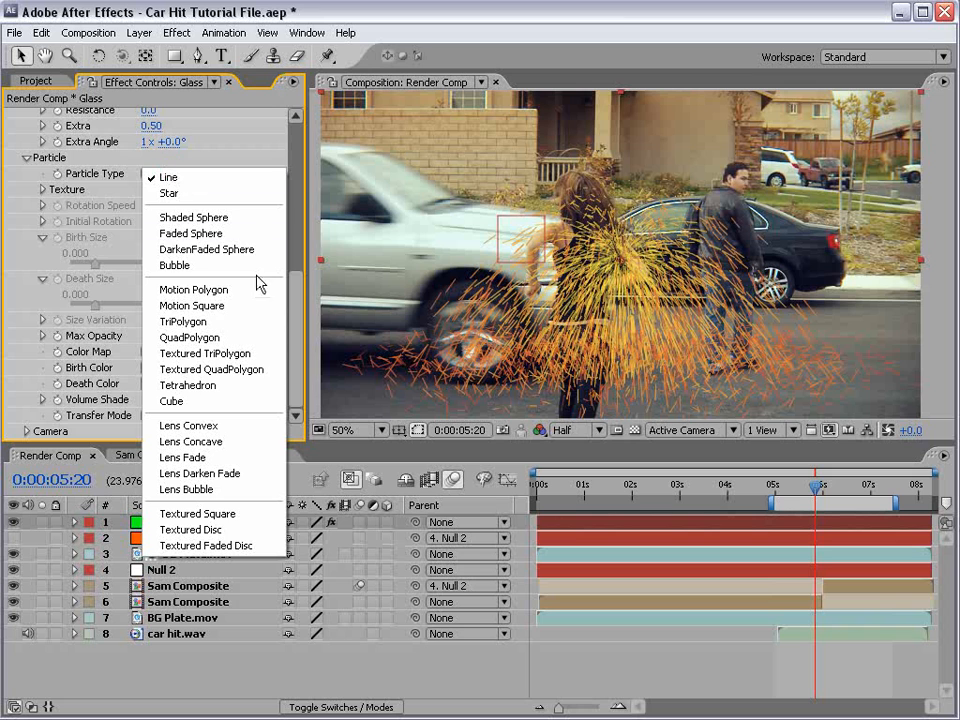
left_click(212, 322)
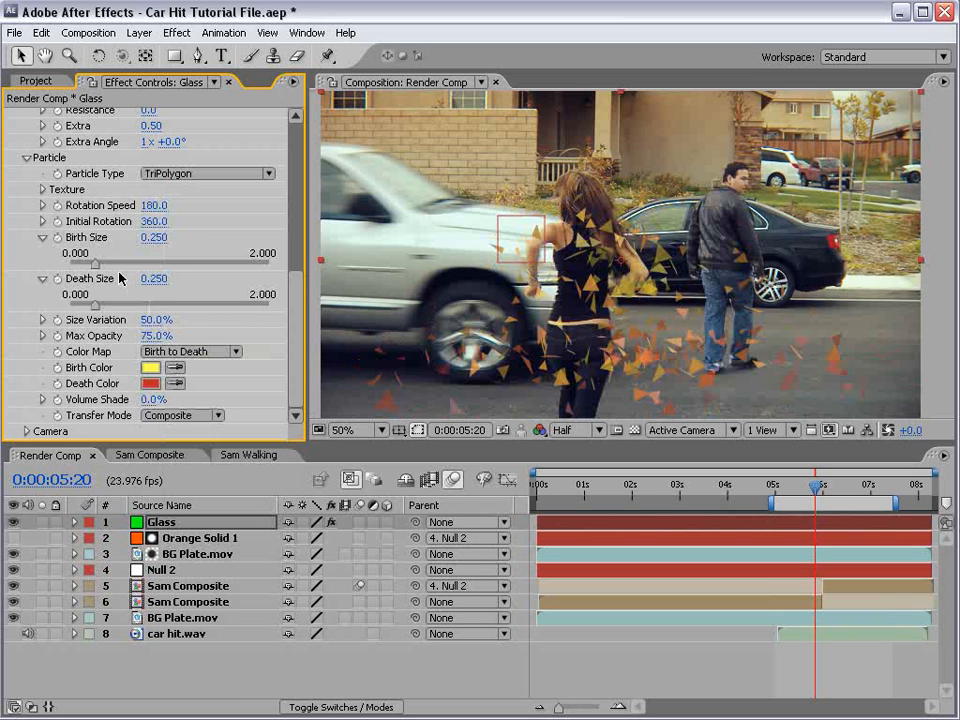
left_click_drag(95, 265, 75, 268)
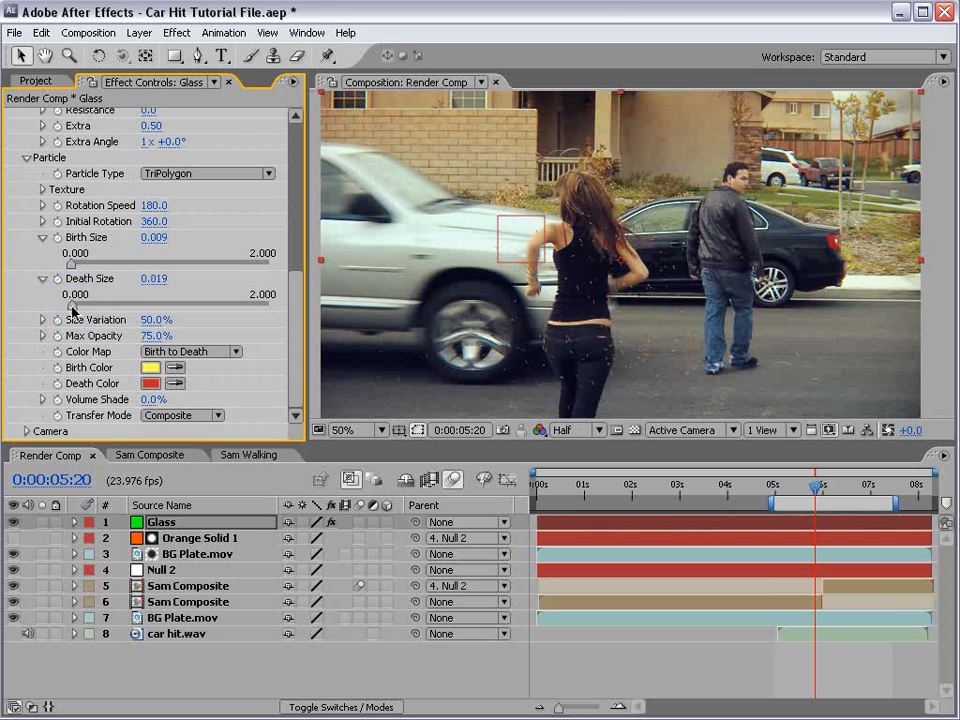
Change the particles' Birth Color to a muted blue-grey and their Death Color to light grey D3DDDD
left_click(150, 367)
left_click(223, 321)
left_click(195, 311)
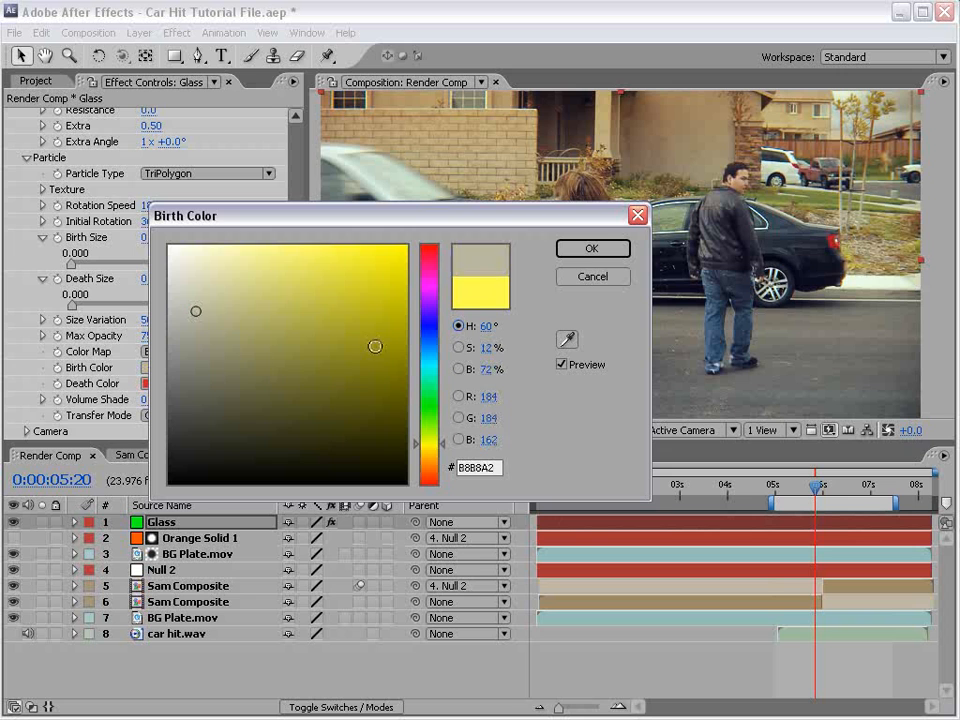
left_click(430, 355)
key("Return")
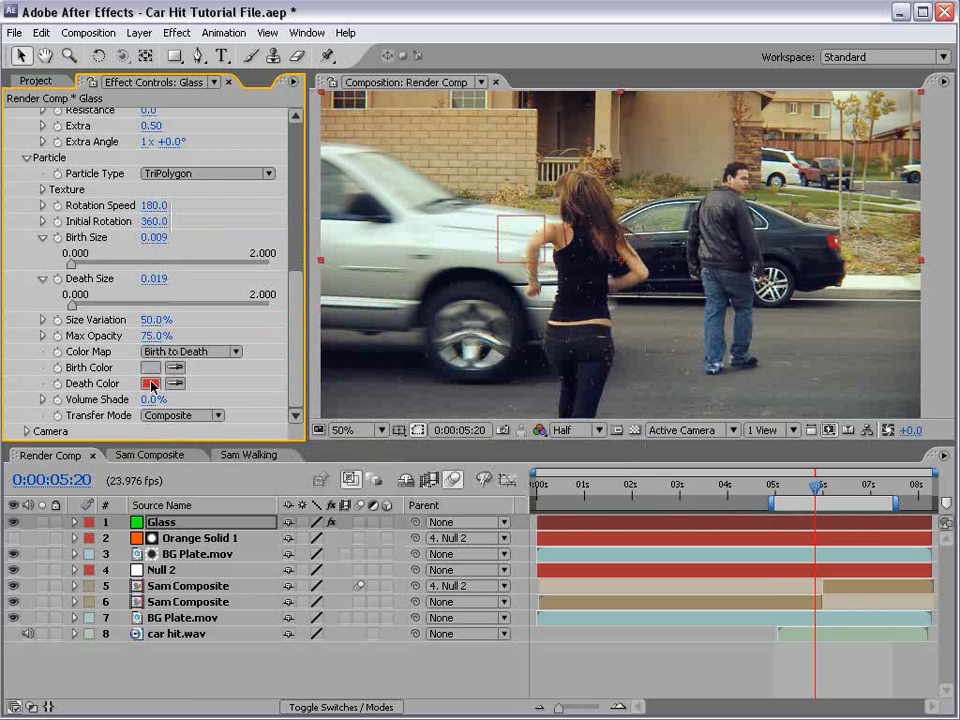
left_click(152, 386)
left_click(178, 275)
left_click(430, 365)
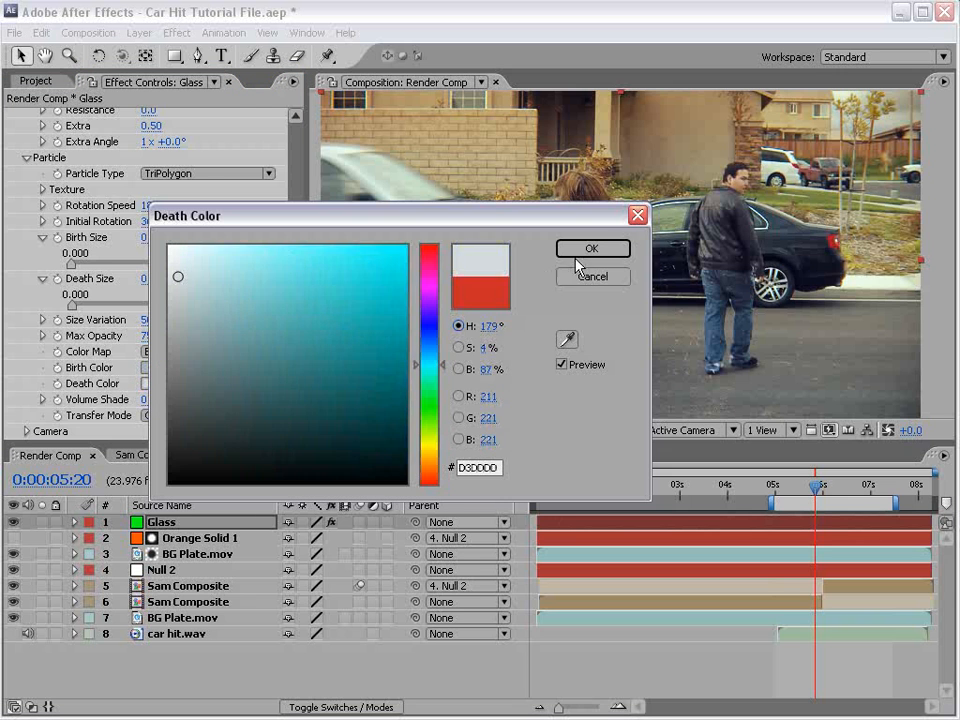
left_click(598, 250)
Inspect the glass particles around the woman and the truck at 100% magnification and Full resolution
key("period")
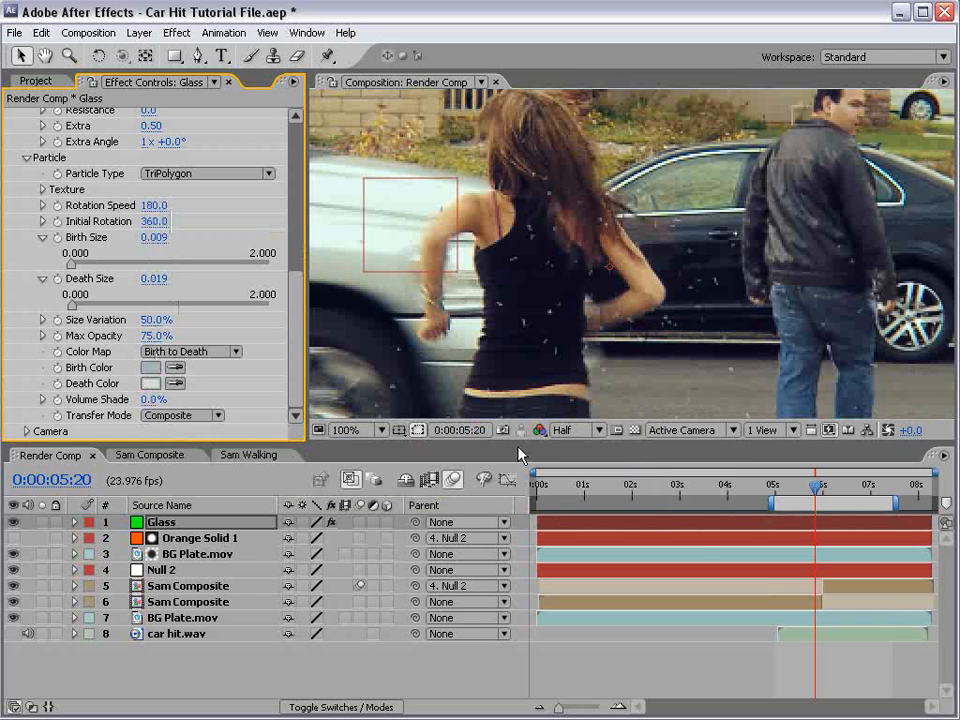
left_click(566, 430)
left_click(568, 446)
key("h")
left_click_drag(543, 378, 595, 245)
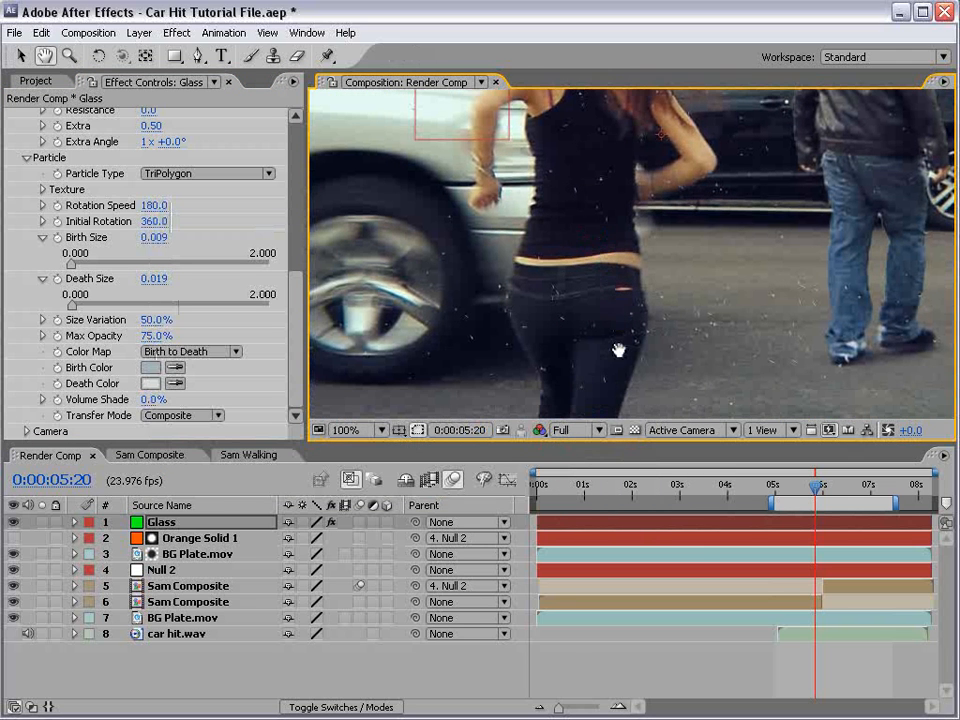
left_click_drag(714, 284, 639, 406)
left_click(21, 56)
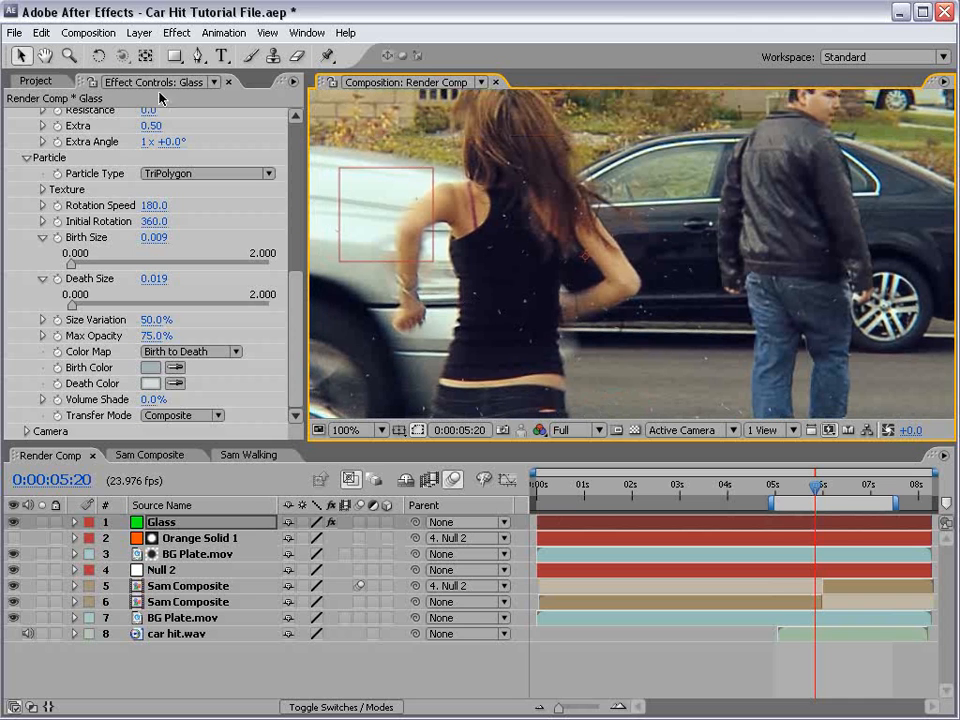
Enable Force Motionblur in CC Particle World's render settings
left_click_drag(297, 276, 286, 98)
left_click(191, 114)
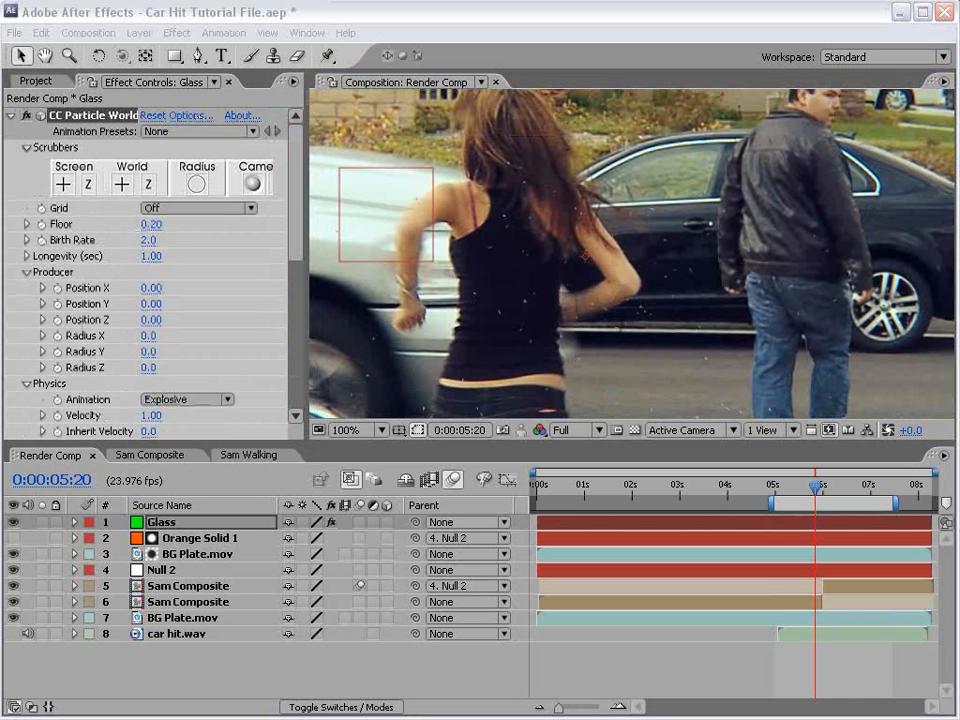
left_click_drag(817, 395, 314, 202)
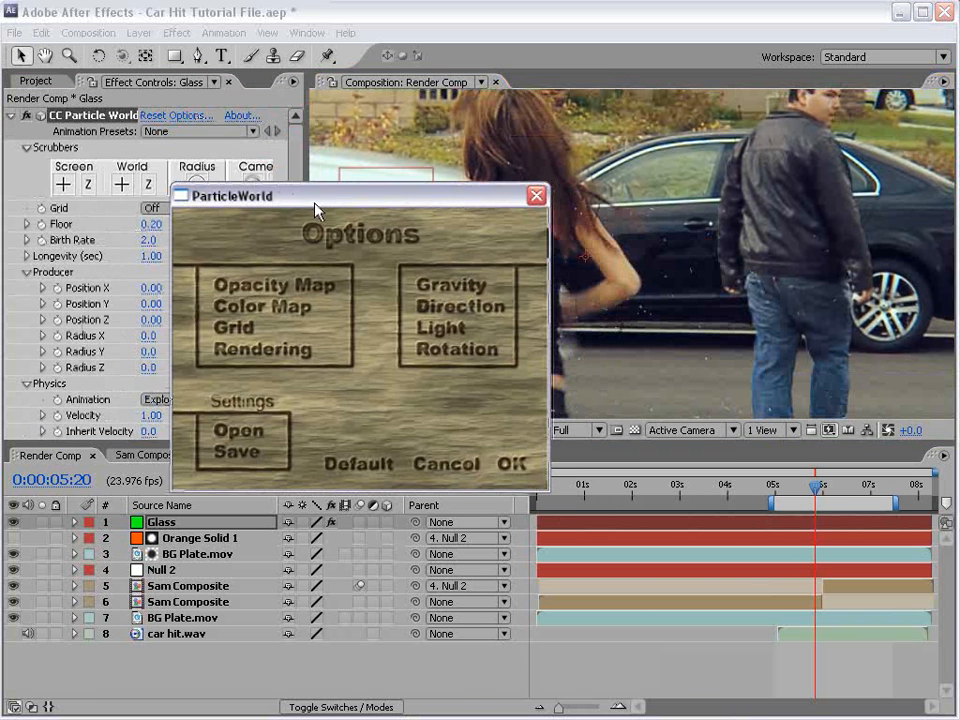
left_click(272, 348)
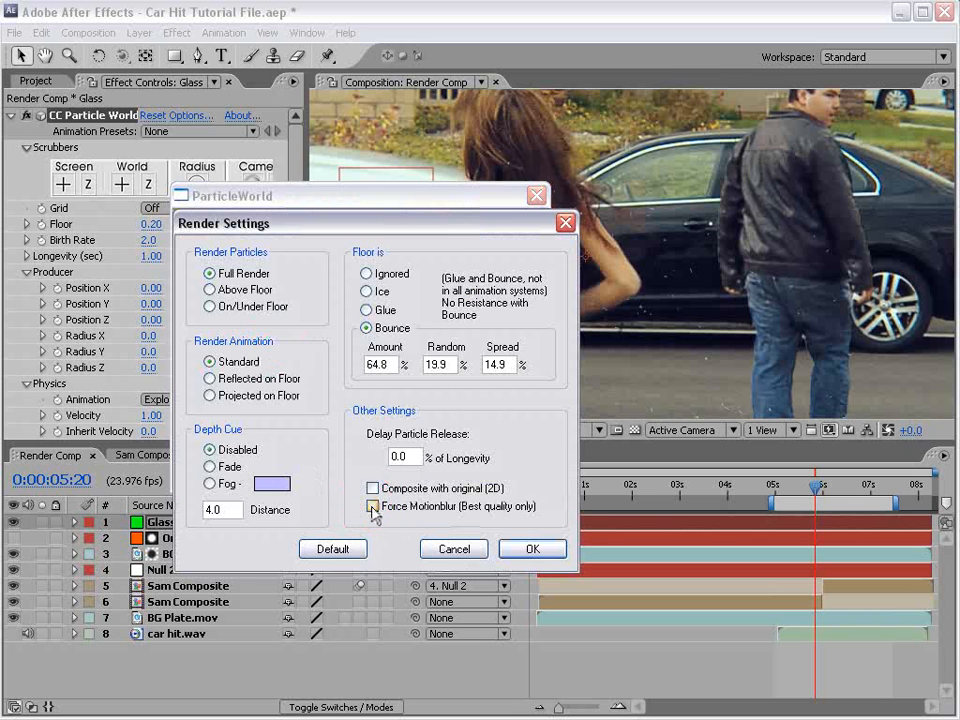
left_click(372, 508)
left_click(527, 550)
left_click(510, 466)
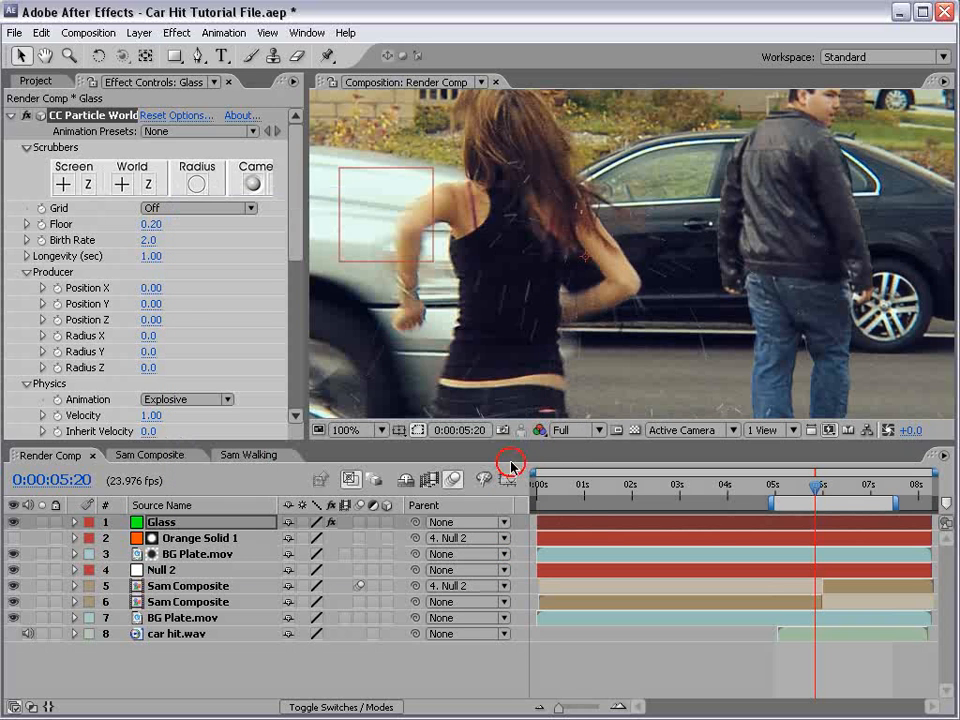
Examine the motion-blurred particles in the frames just before impact, ending at 0:00:05:22
key("space")
left_click_drag(579, 306, 606, 223)
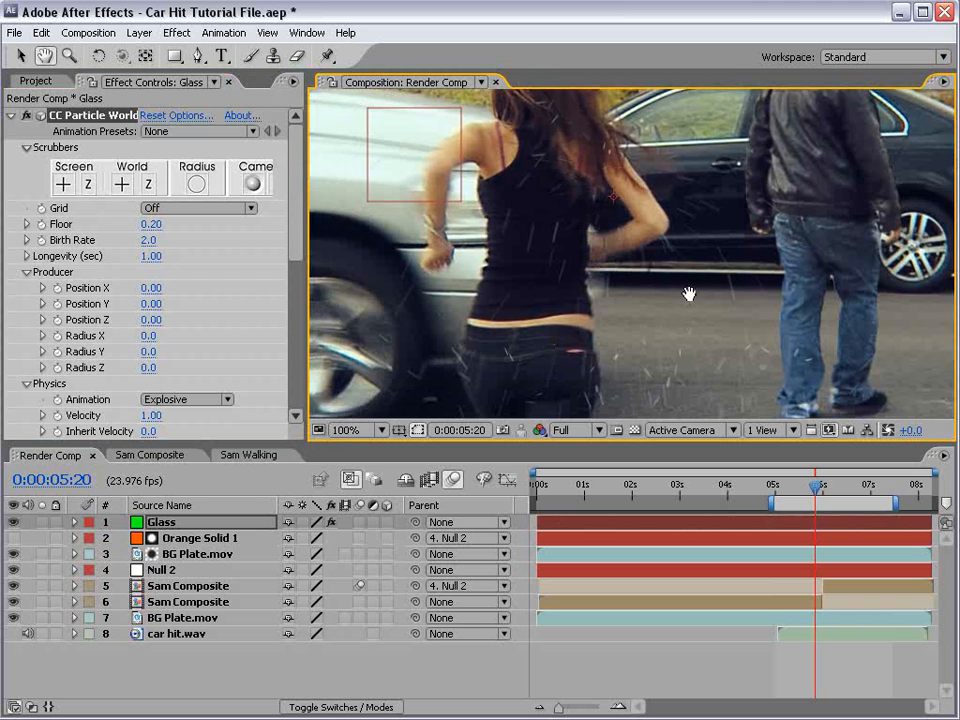
scroll(675, 315, "down", 1)
scroll(662, 336, "up", 1)
left_click_drag(636, 298, 640, 326)
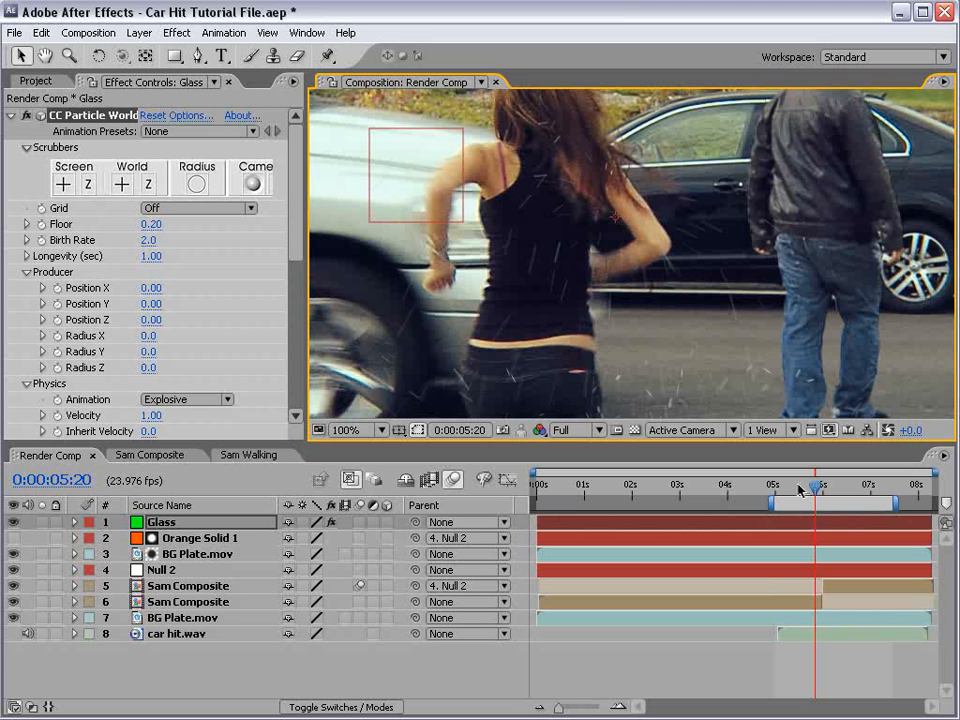
mouse_move(815, 490)
left_mouse_down()
mouse_move(829, 490)
mouse_move(821, 492)
left_mouse_up()
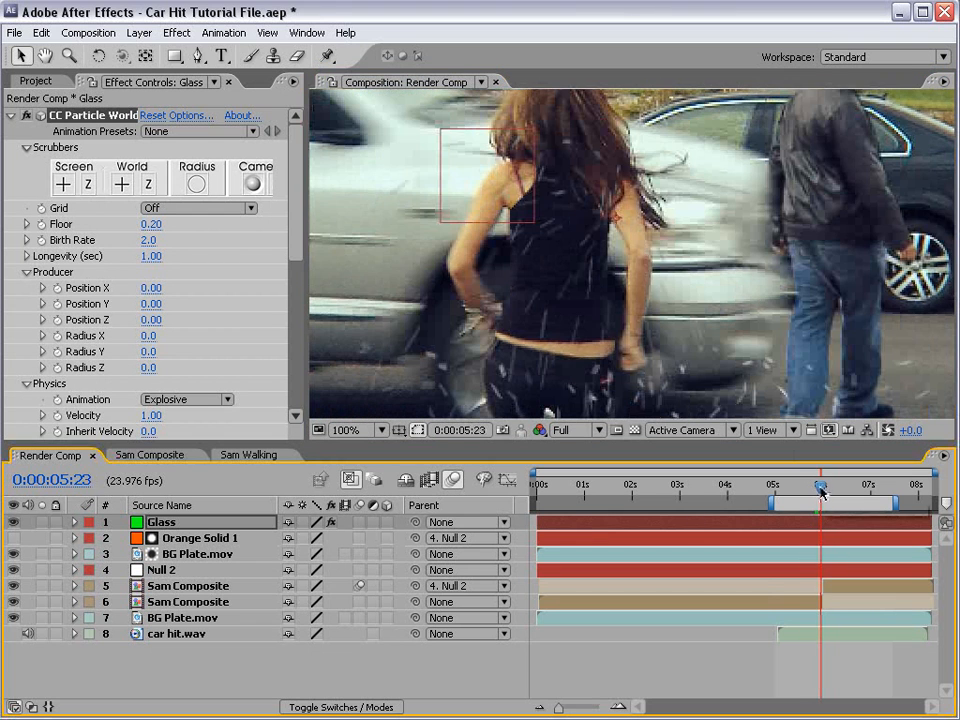
key("Page_Up")
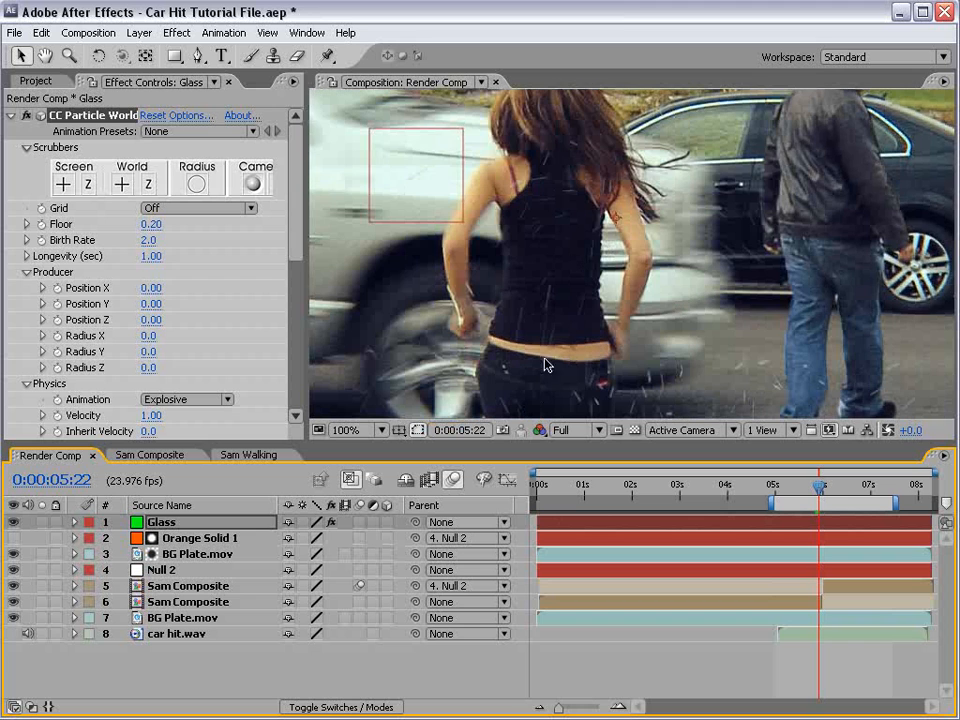
Set the composition preview resolution to Half and show the full frame at 50% magnification
left_click(578, 429)
left_click(585, 466)
scroll(662, 274, "down", 1)
key("space")
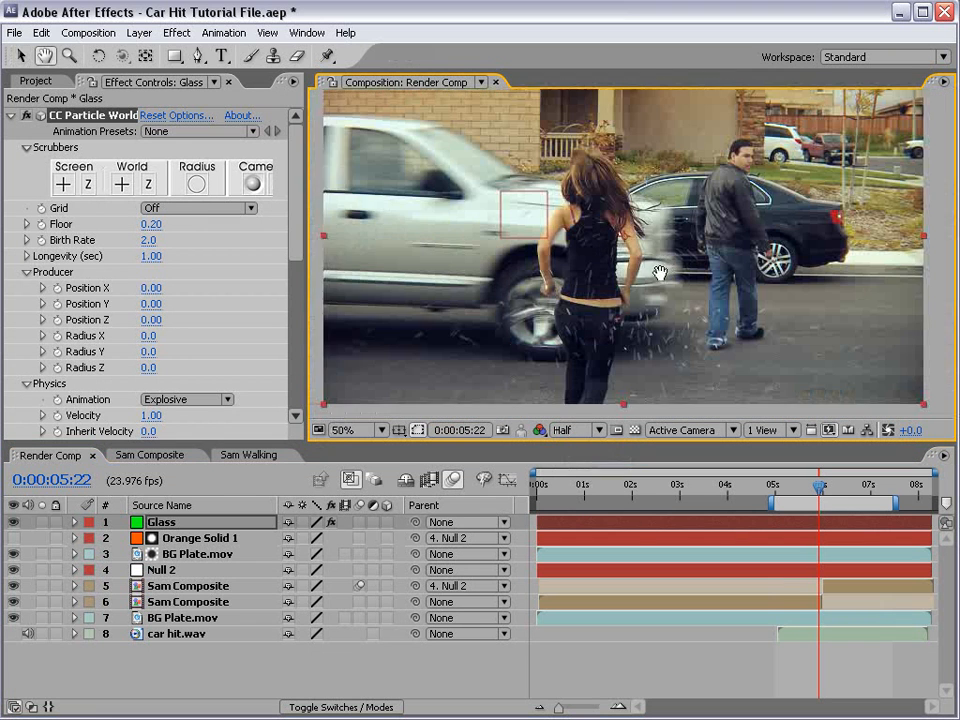
Save the project and set CC Particle World's Birth Rate to 0 at 0:00:05:22
left_click_drag(685, 264, 630, 272)
key("ctrl+s")
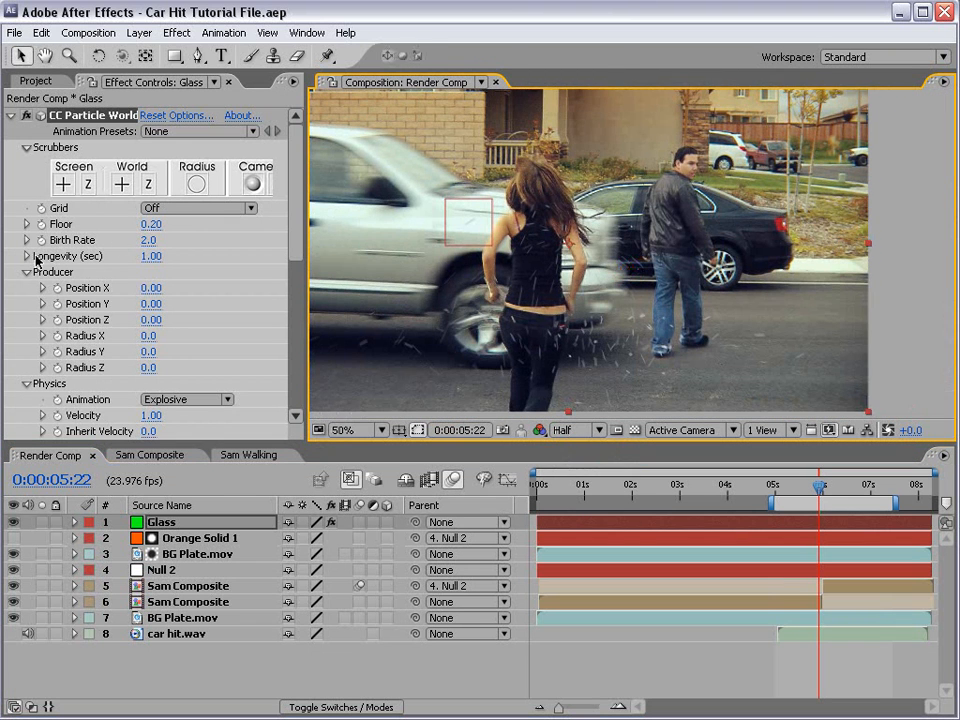
left_click(148, 240)
type("0")
left_click(150, 256)
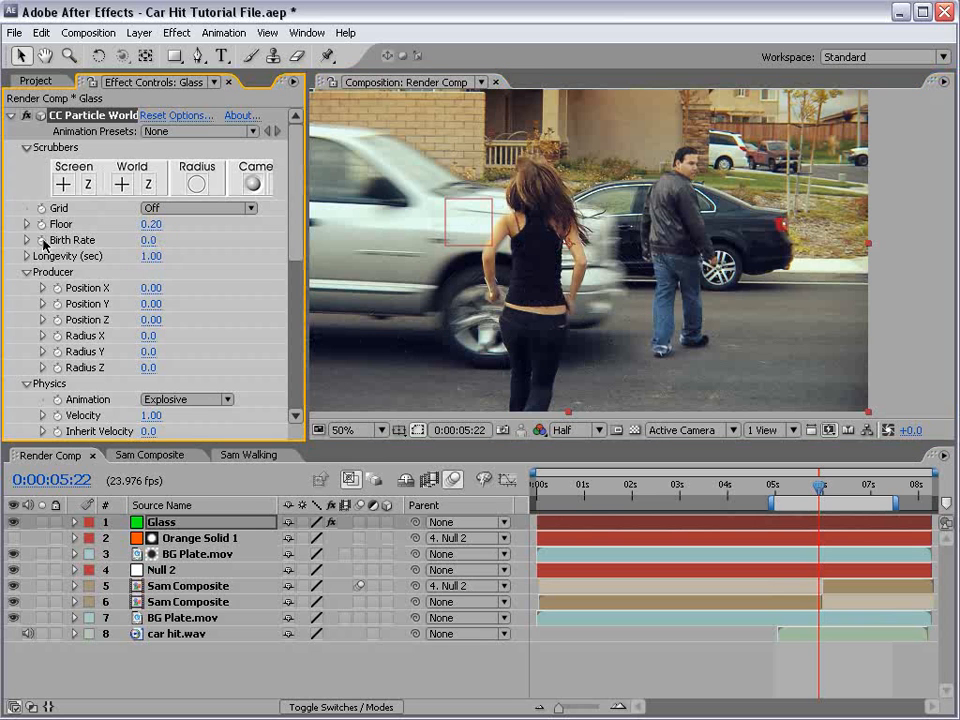
Enable keyframing at 0:00:05:22 for the particles' Birth Rate and the producer's Position X, Y and Z
left_click(42, 241)
left_click(57, 288)
left_click(57, 304)
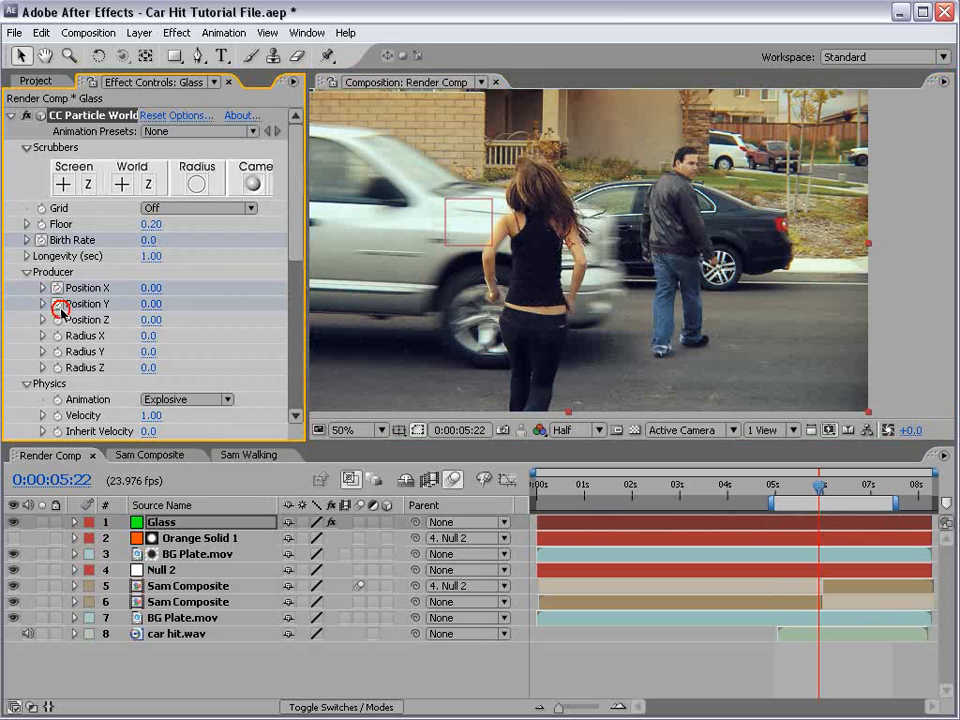
left_click(57, 320)
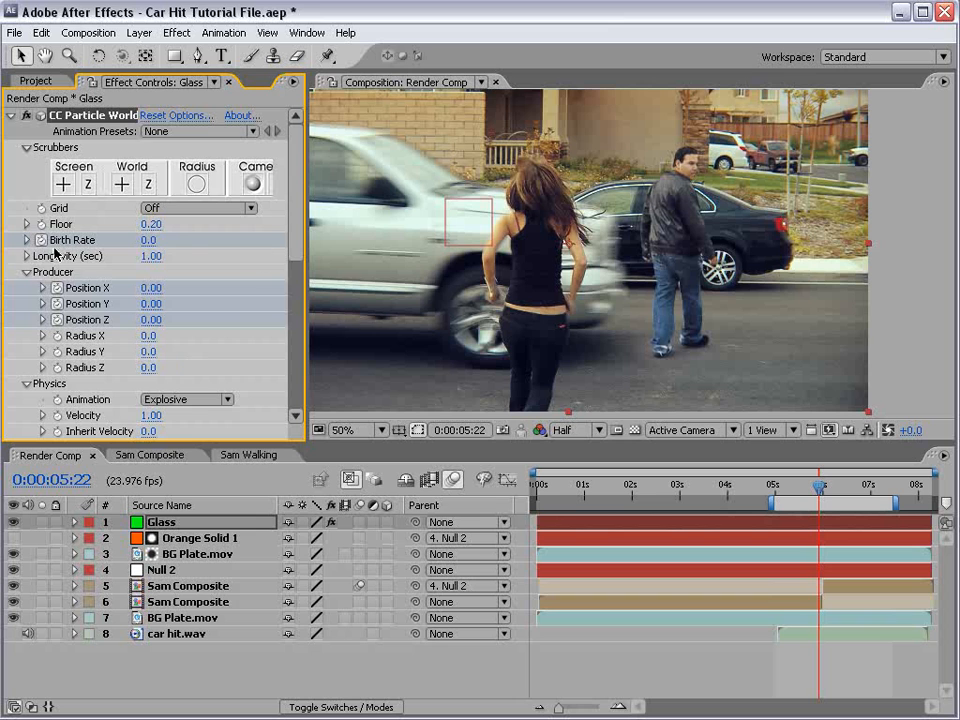
Keyframe the particle Birth Rate at 5.0 on frame 0:00:05:23 and back to 0 on frame 0:00:06:01
key("Page_Down")
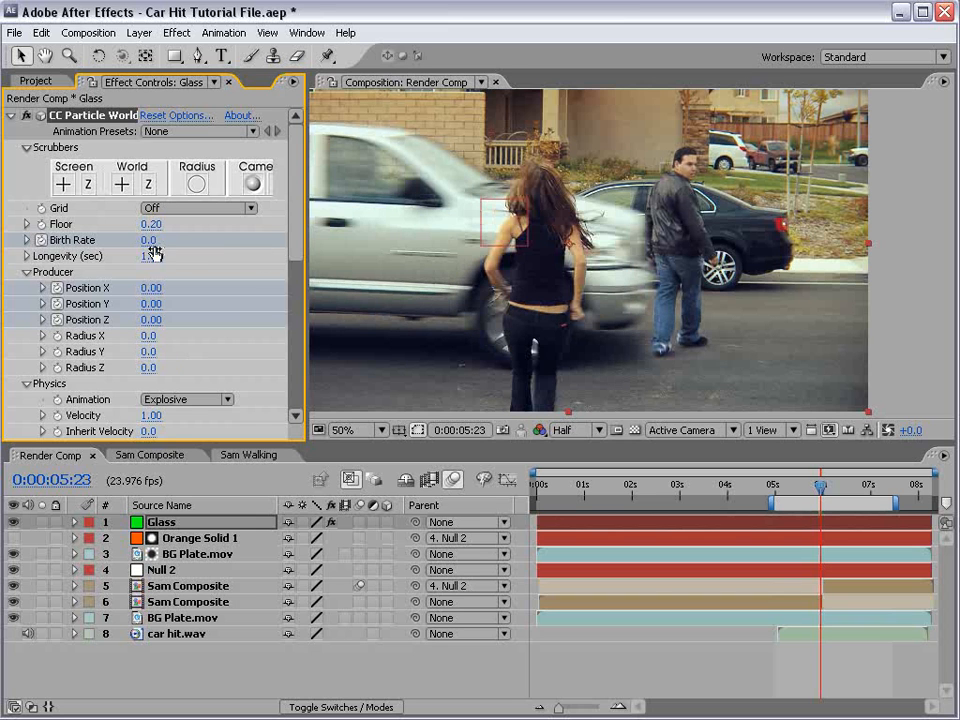
left_click(156, 240)
key("Page_Down")
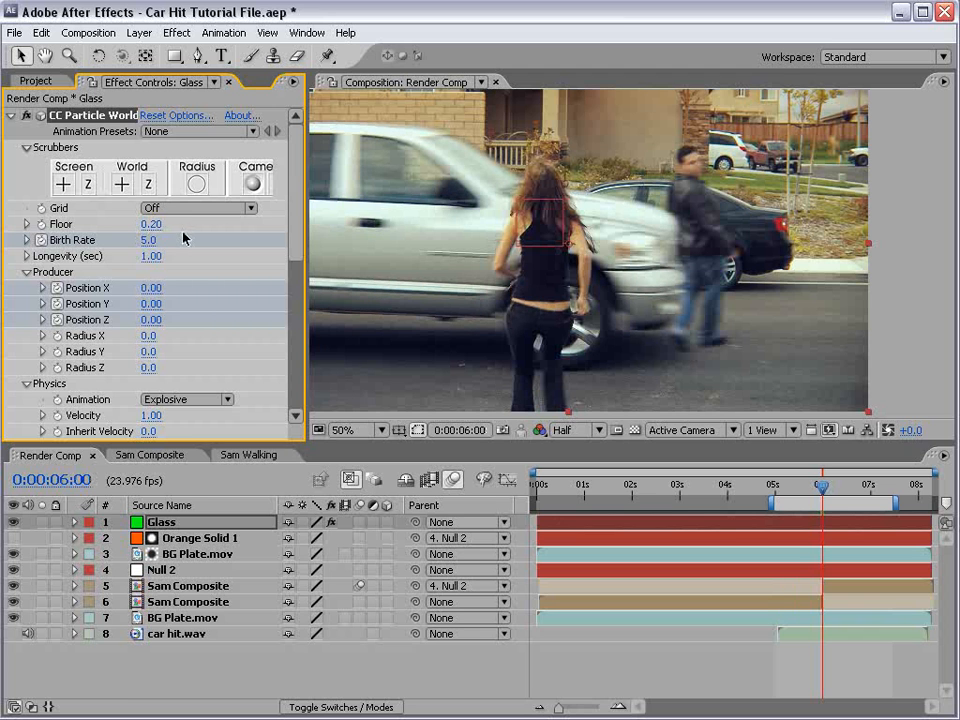
key("Page_Down")
left_click(148, 241)
type("0")
key("Return")
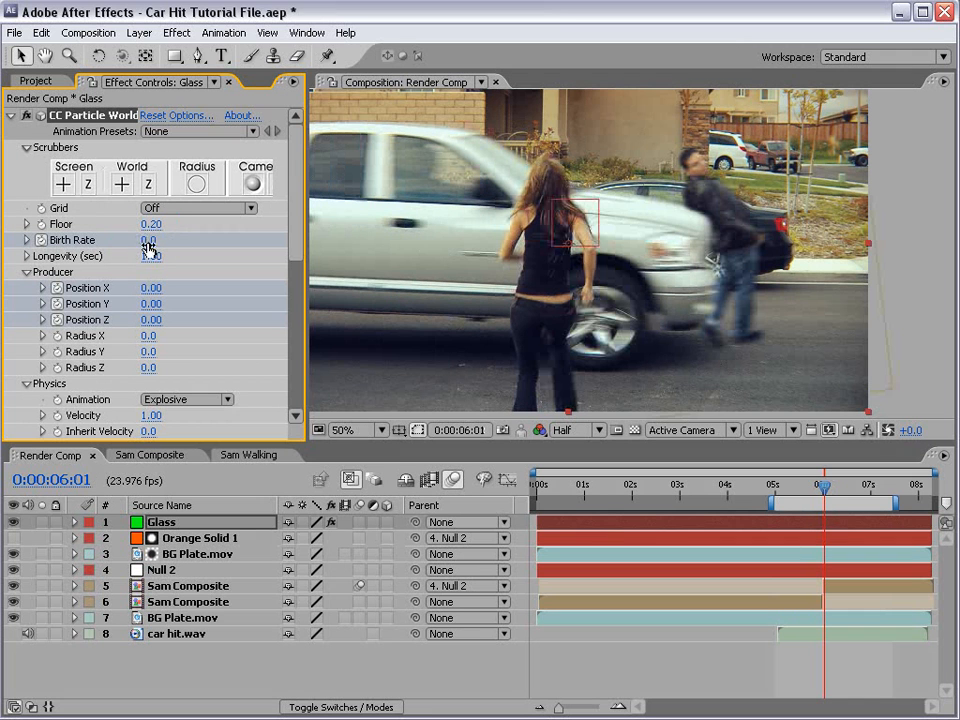
Reveal the Glass layer's keyframes in the timeline and set the Birth Rate keyframe at 0:00:05:23 to 20
key("u")
key("space")
left_click(707, 598)
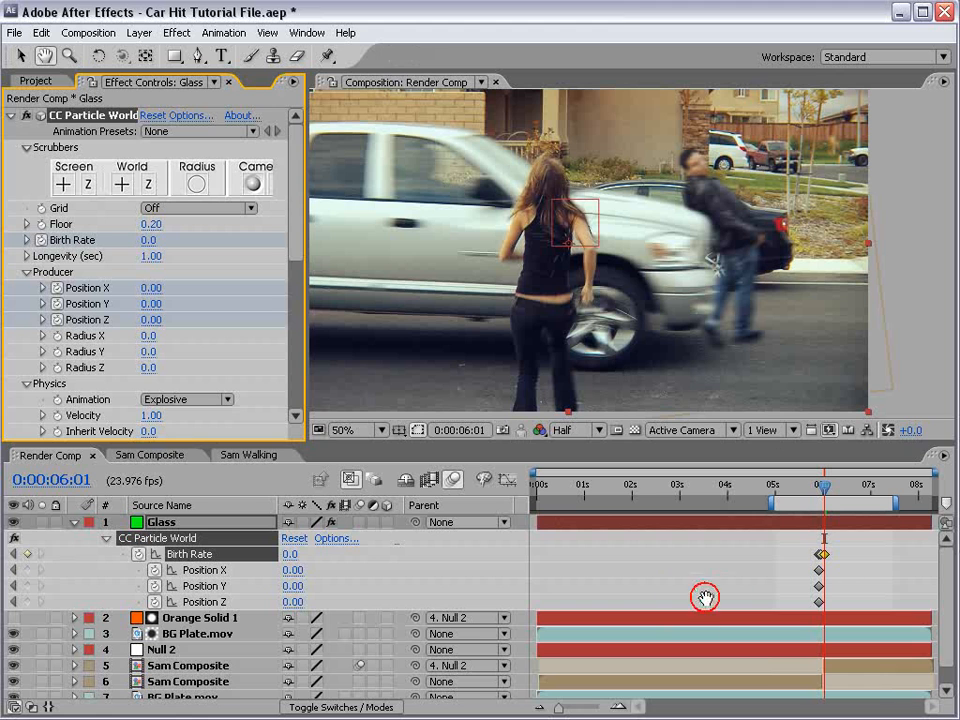
key("equal")
key("equal")
key("space")
left_click_drag(874, 579, 620, 588)
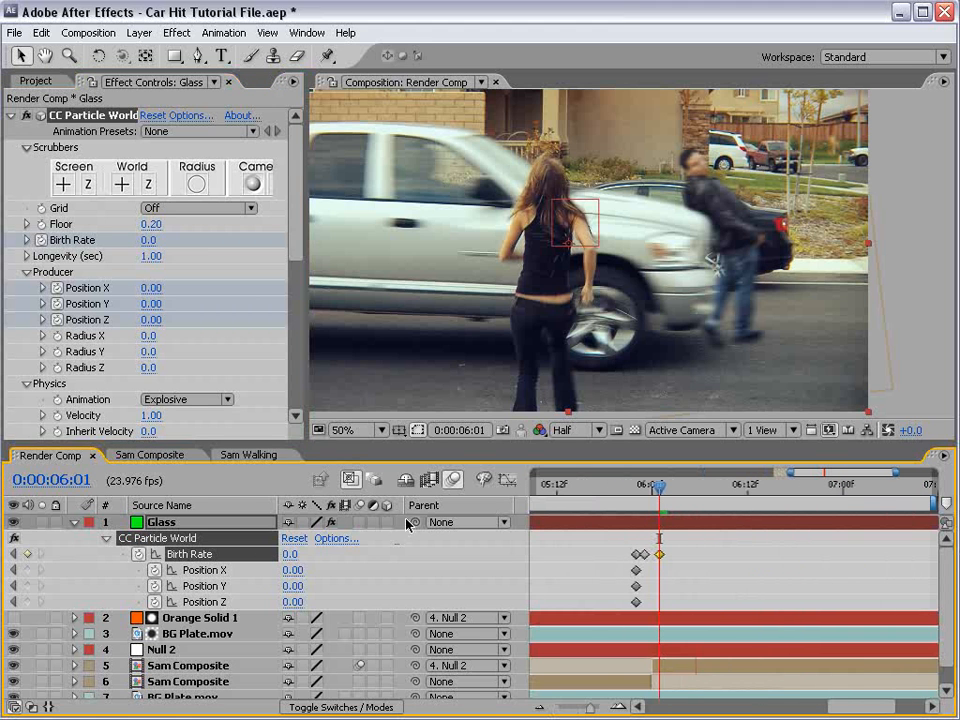
left_click_drag(619, 490, 646, 525)
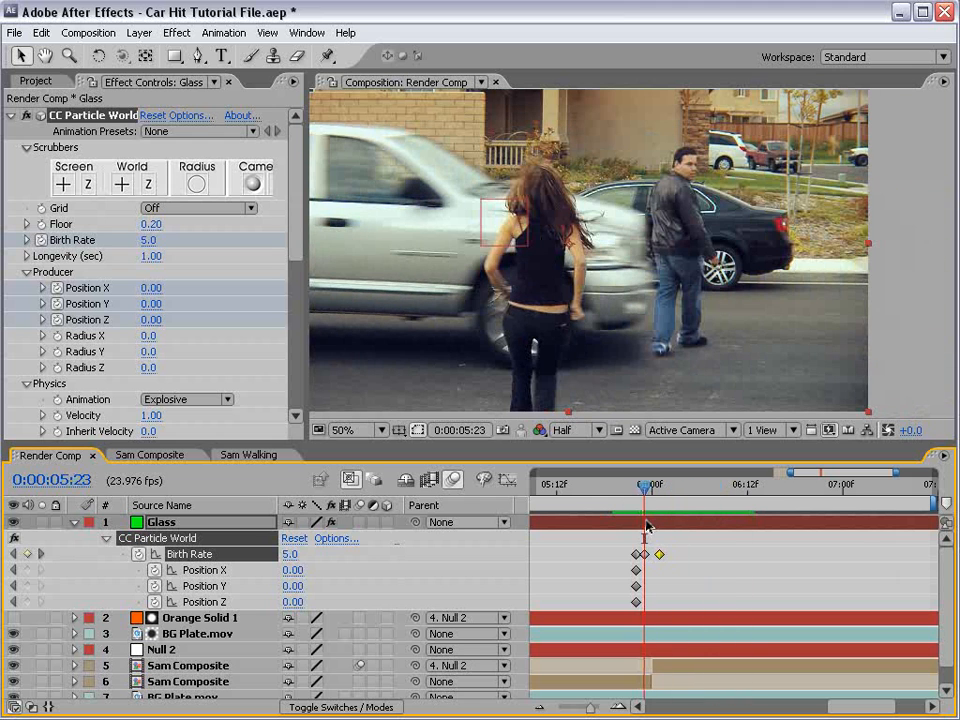
left_click(147, 239)
key("Return")
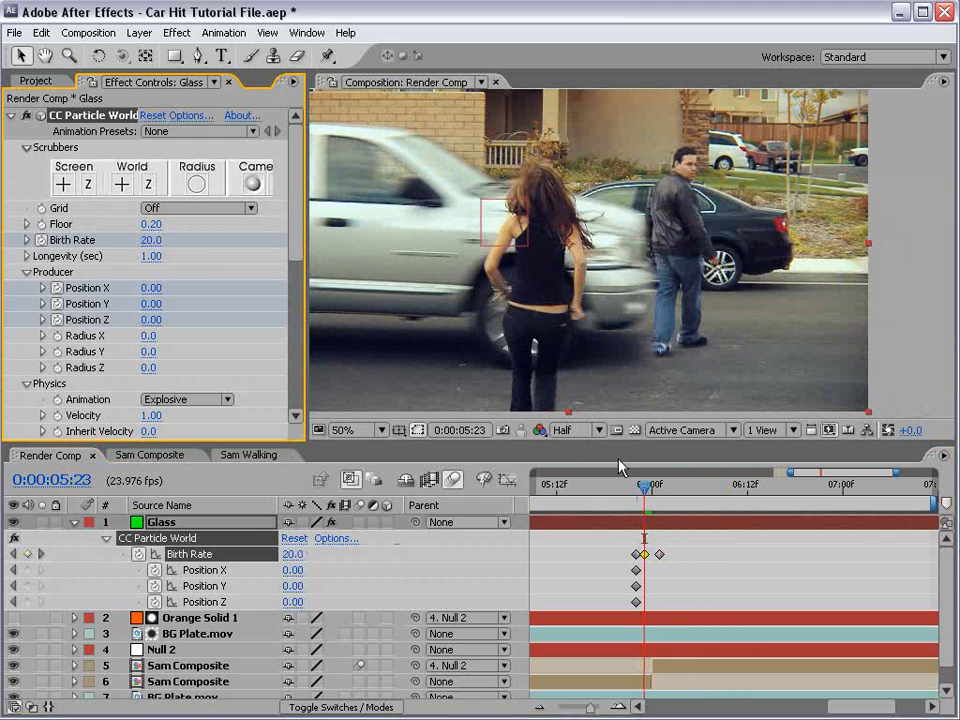
Preview the particle burst and the impact from 0:00:05:16
left_click_drag(619, 489, 590, 520)
key("space")
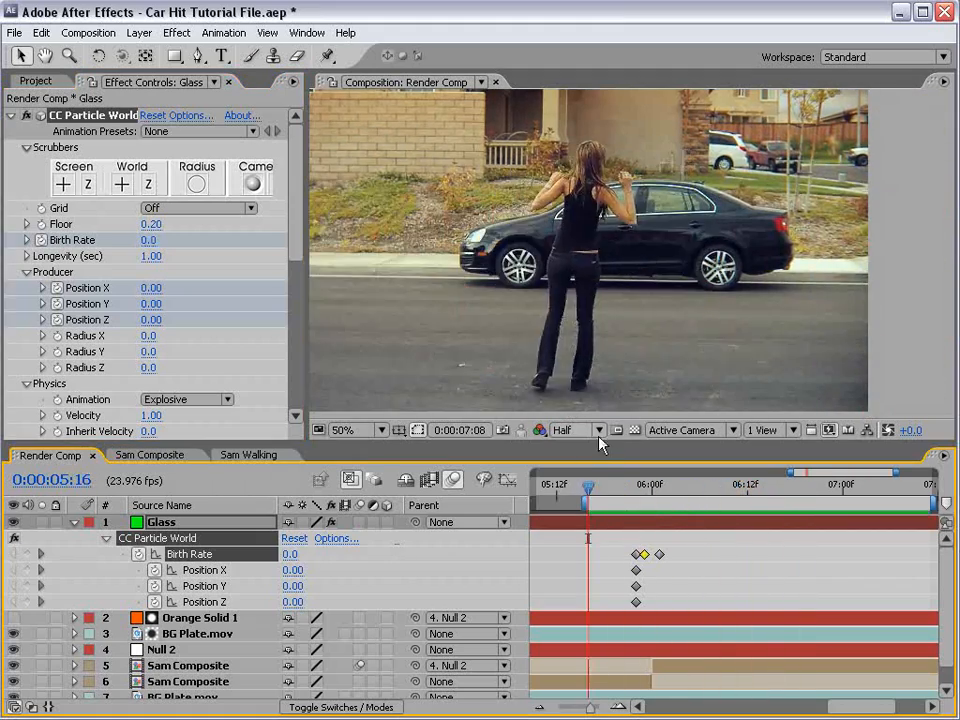
key("space")
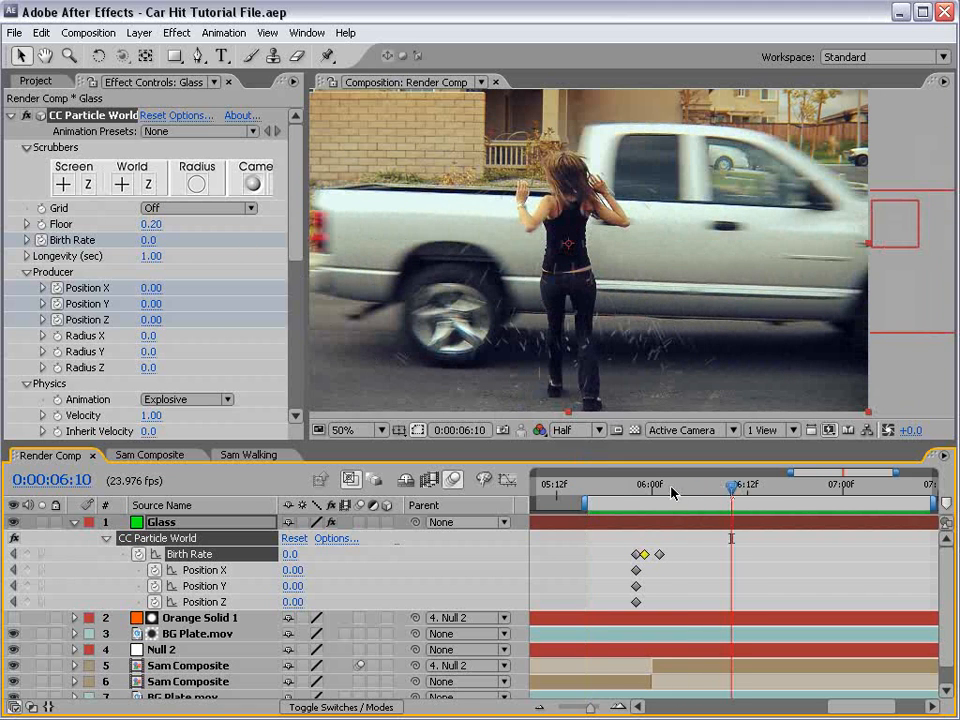
left_click_drag(671, 492, 636, 491)
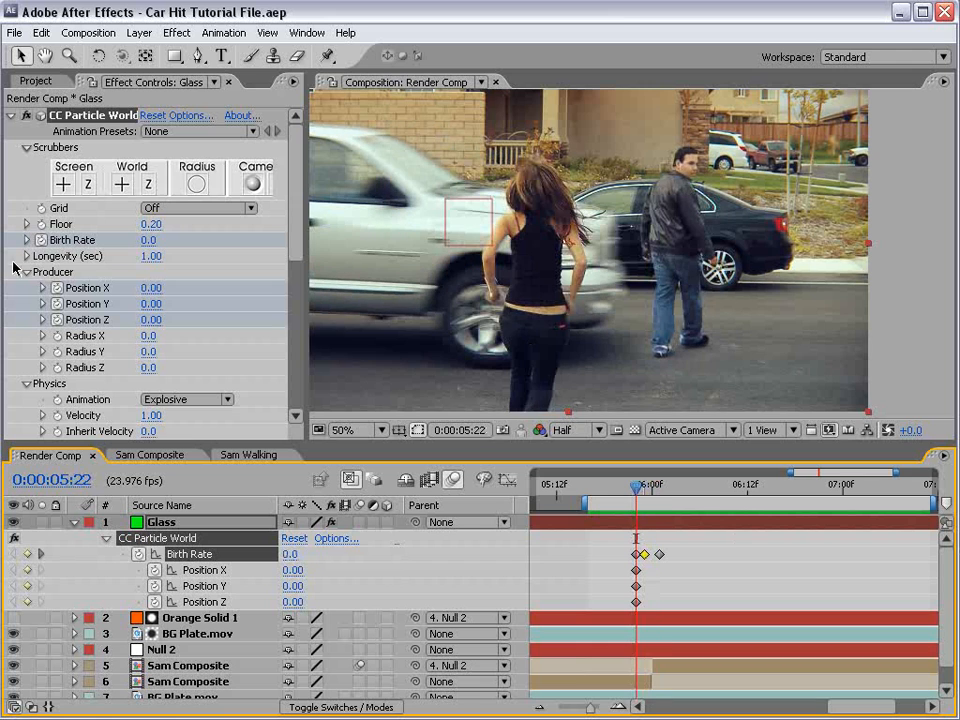
mouse_move(151, 288)
left_mouse_down()
mouse_move(178, 279)
mouse_move(161, 279)
left_mouse_up()
key("ctrl+z")
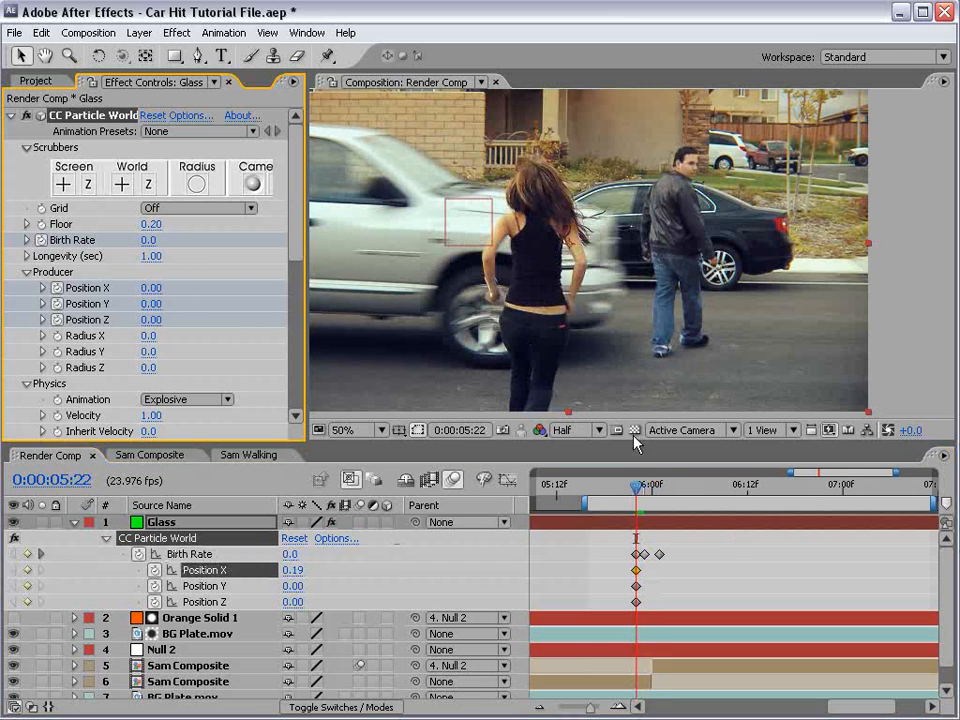
Keyframe the producer's Position X at 0.40 on frame 0:00:06:01
left_click(643, 492)
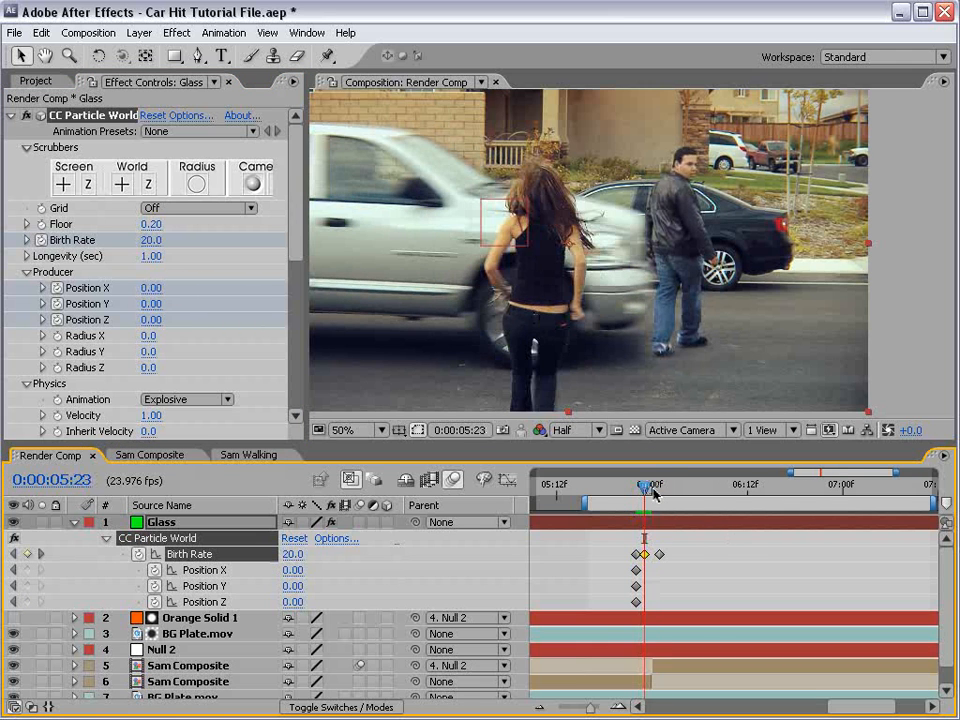
left_click(658, 492)
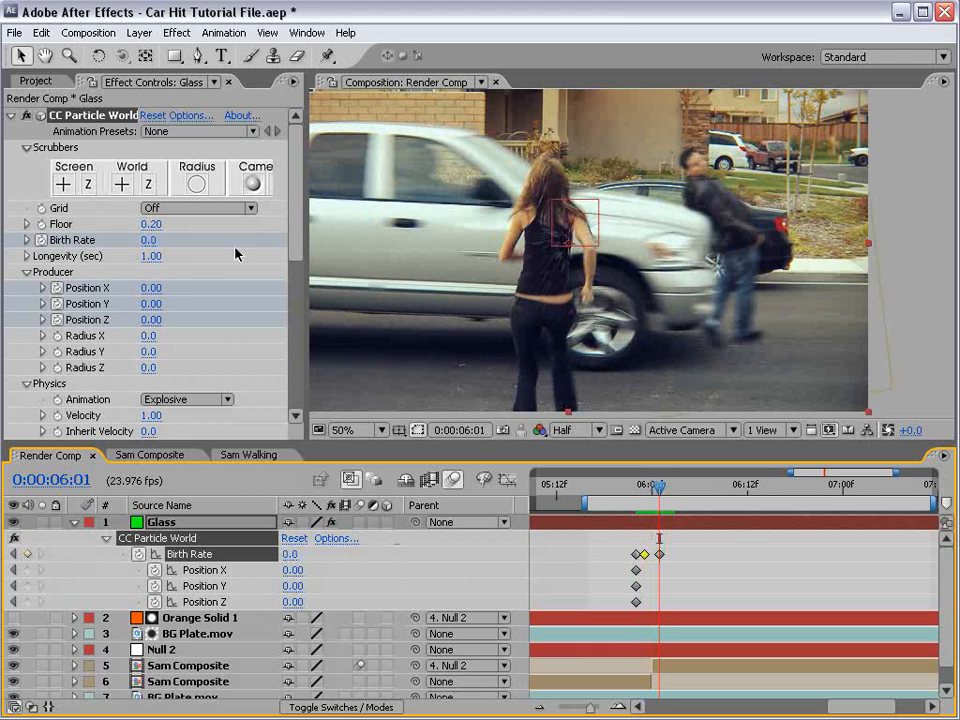
left_click_drag(151, 292, 195, 281)
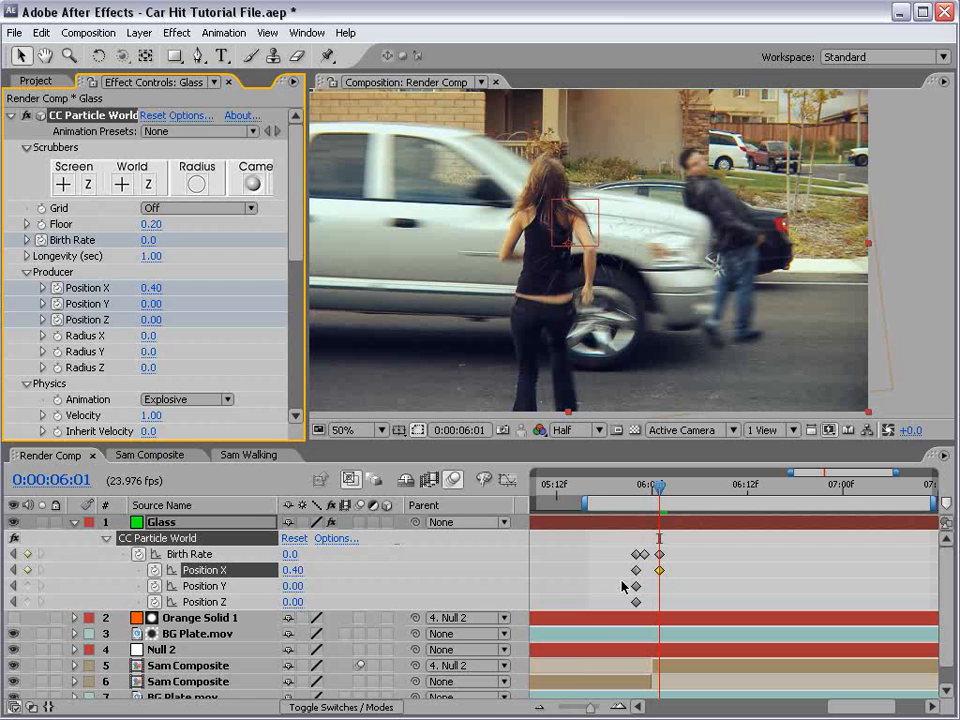
Replace the producer's Position X keyframe at 0:00:05:22 with a value of 0.14
key("Delete")
left_click_drag(665, 492, 645, 494)
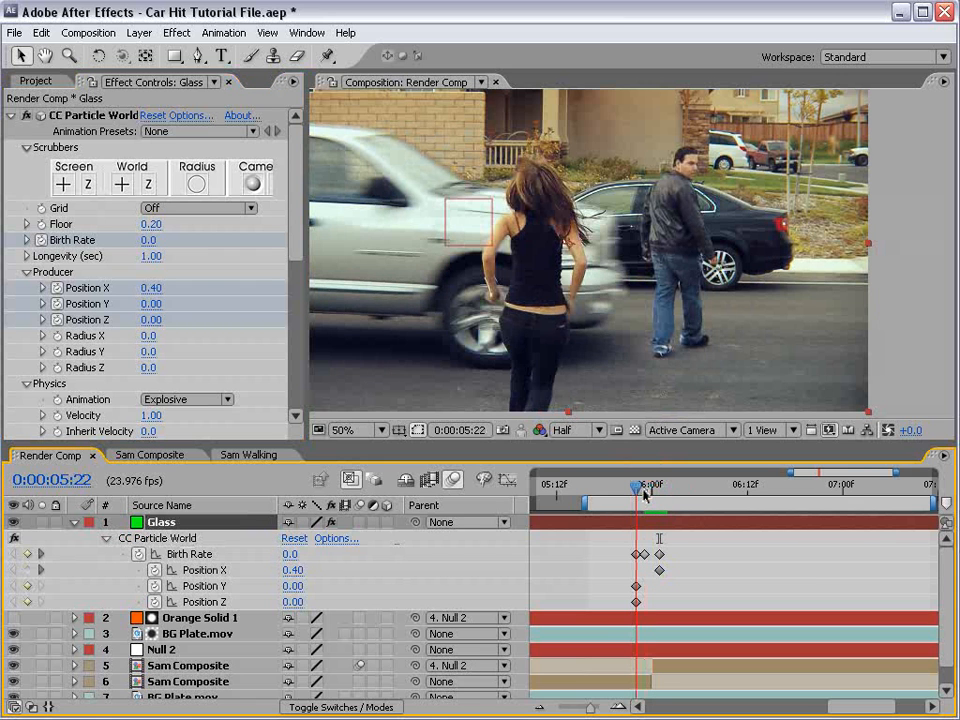
left_click_drag(153, 292, 131, 290)
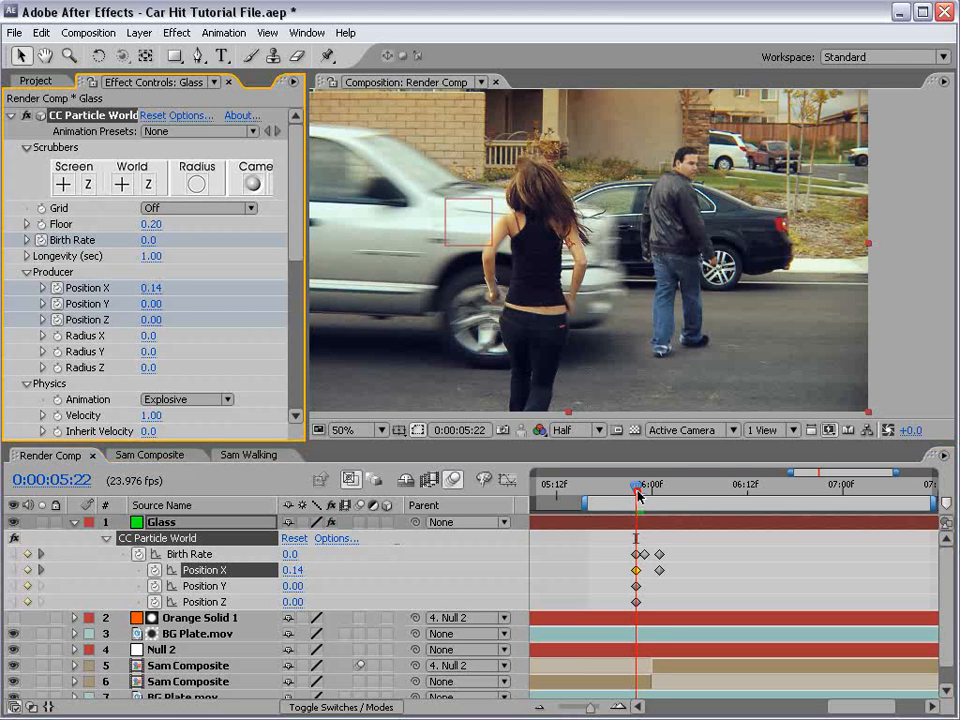
Display CC Particle World's Producer grid and set the Position X keyframe at 0:00:05:22 to 0.04
left_click_drag(638, 492, 660, 491)
left_click(185, 210)
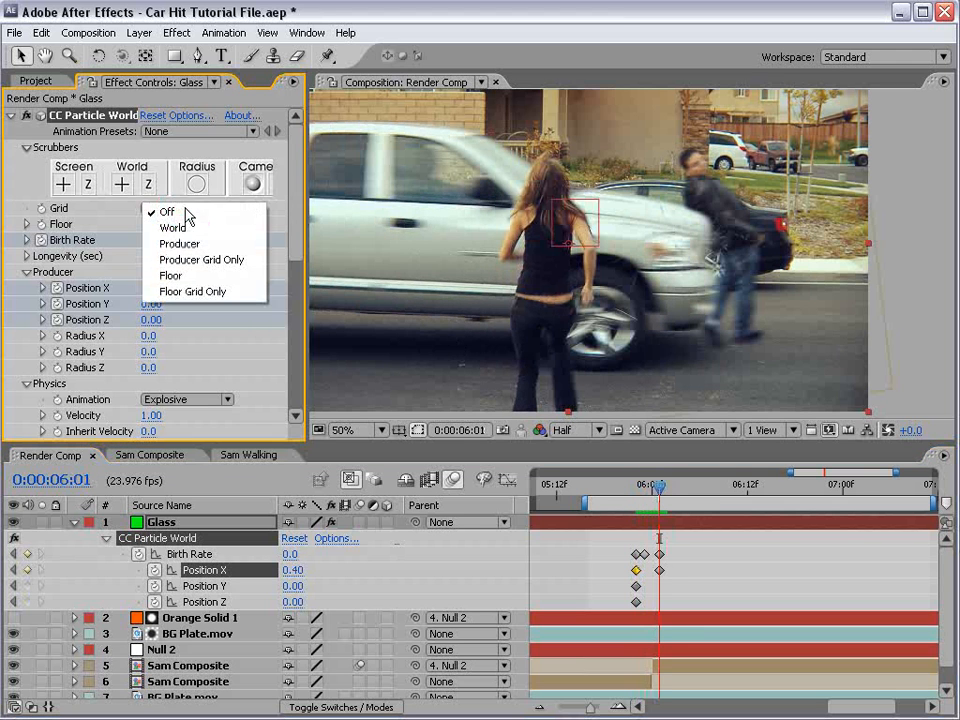
left_click(182, 243)
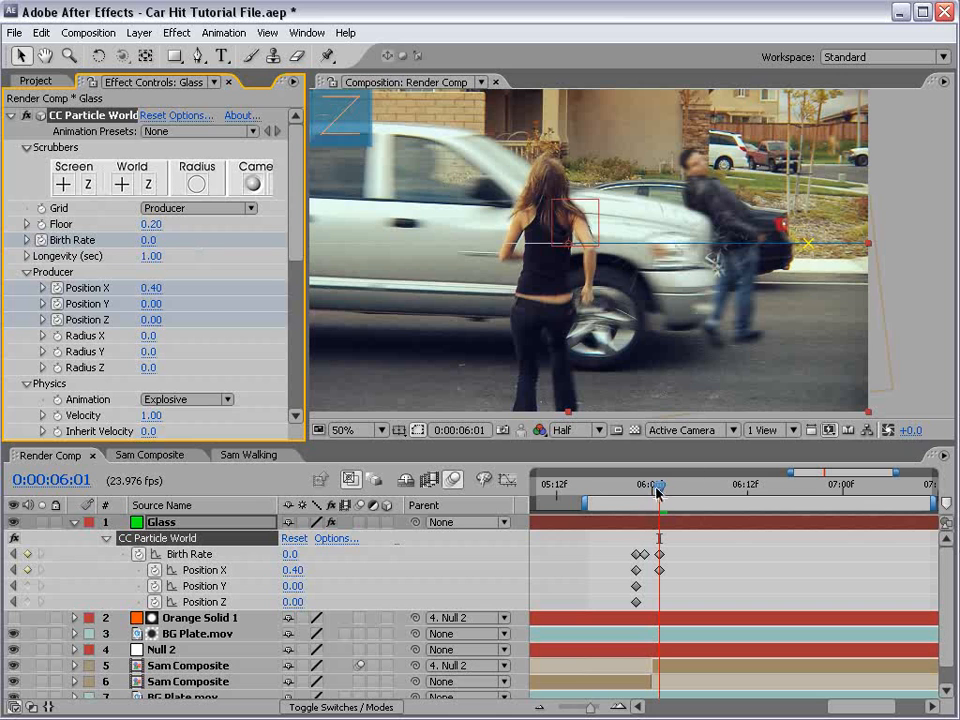
left_click_drag(658, 491, 636, 491)
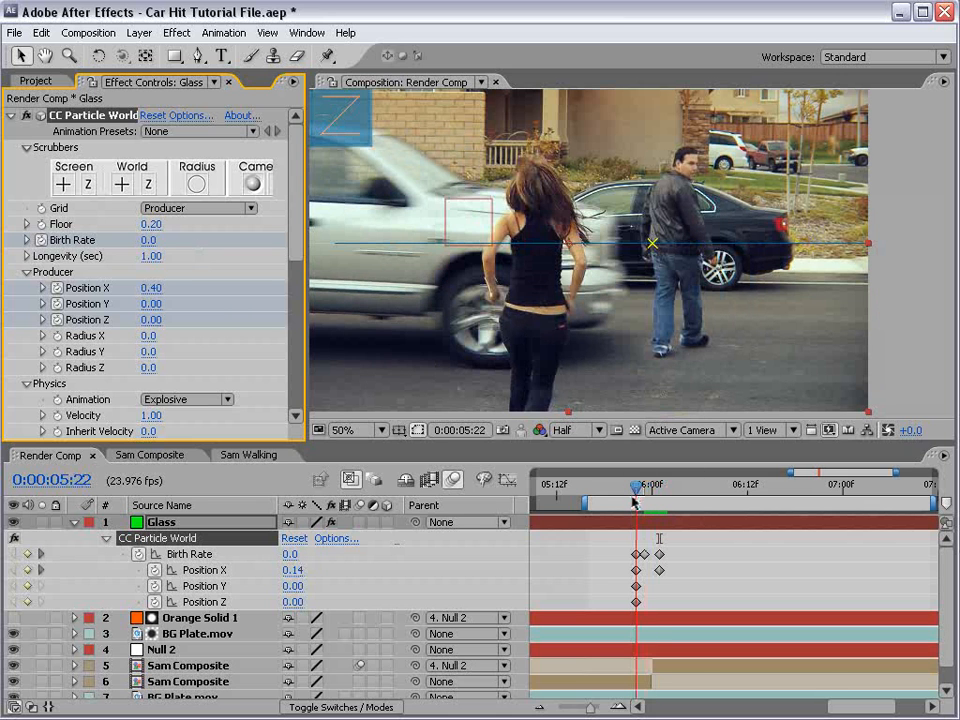
left_click(151, 288)
type("0.04")
key("Return")
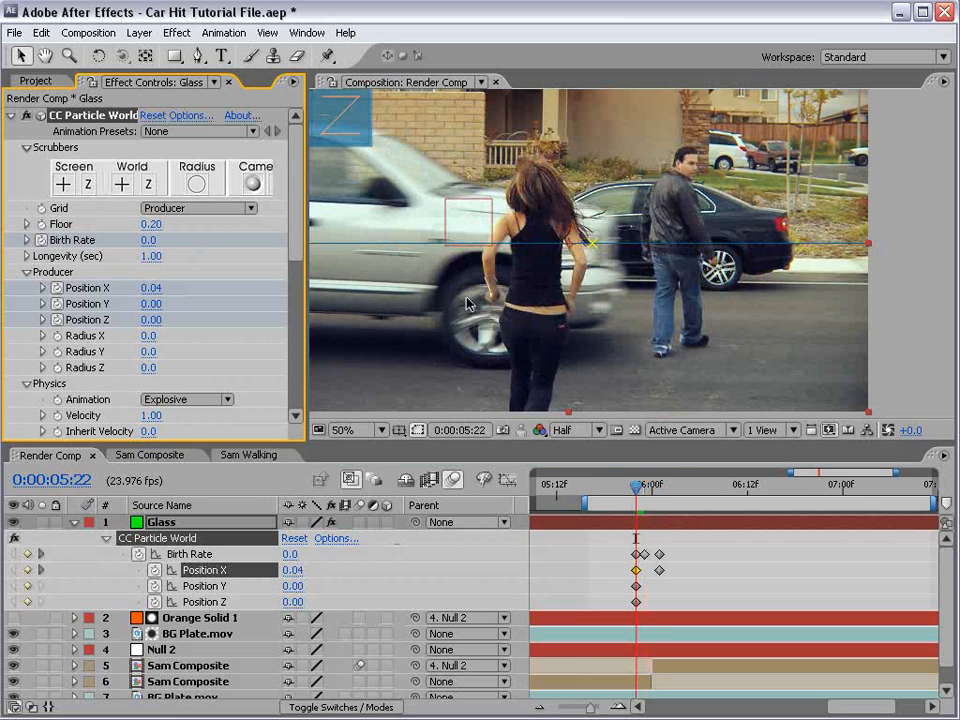
Set the producer's Position X keyframe at 0:00:06:01 to 0.34 and check the frames up to 0:00:06:04
left_click_drag(644, 491, 659, 486)
mouse_move(150, 289)
left_mouse_down()
mouse_move(135, 288)
mouse_move(150, 296)
left_mouse_up()
left_click_drag(664, 489, 683, 487)
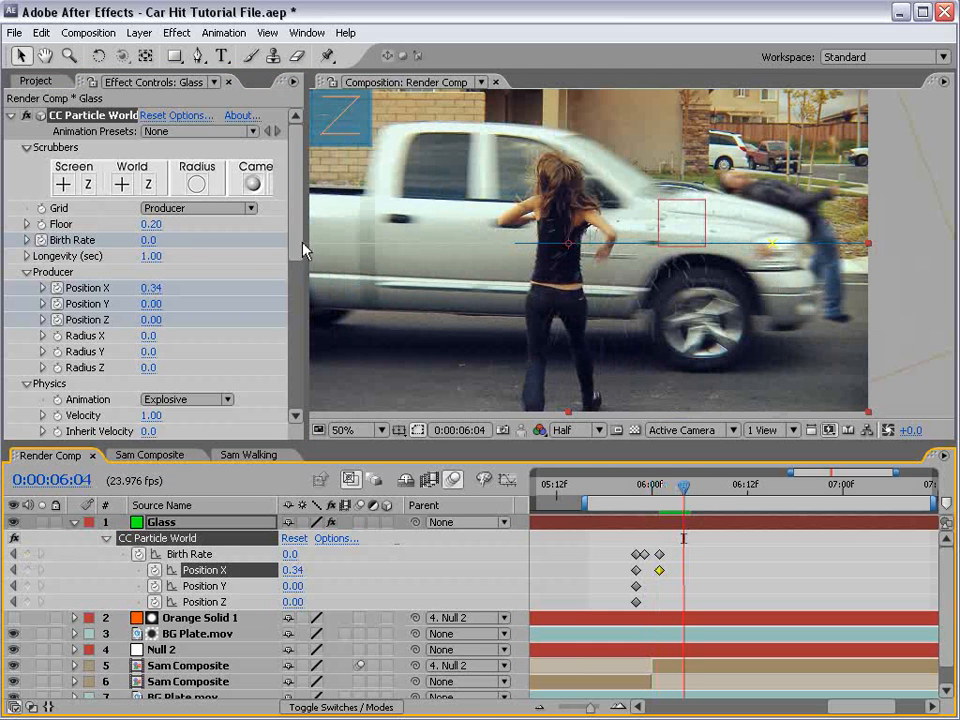
Set the particles' Inherit Velocity to 60 and scrub through the impact frames
scroll(285, 261, "down", 5)
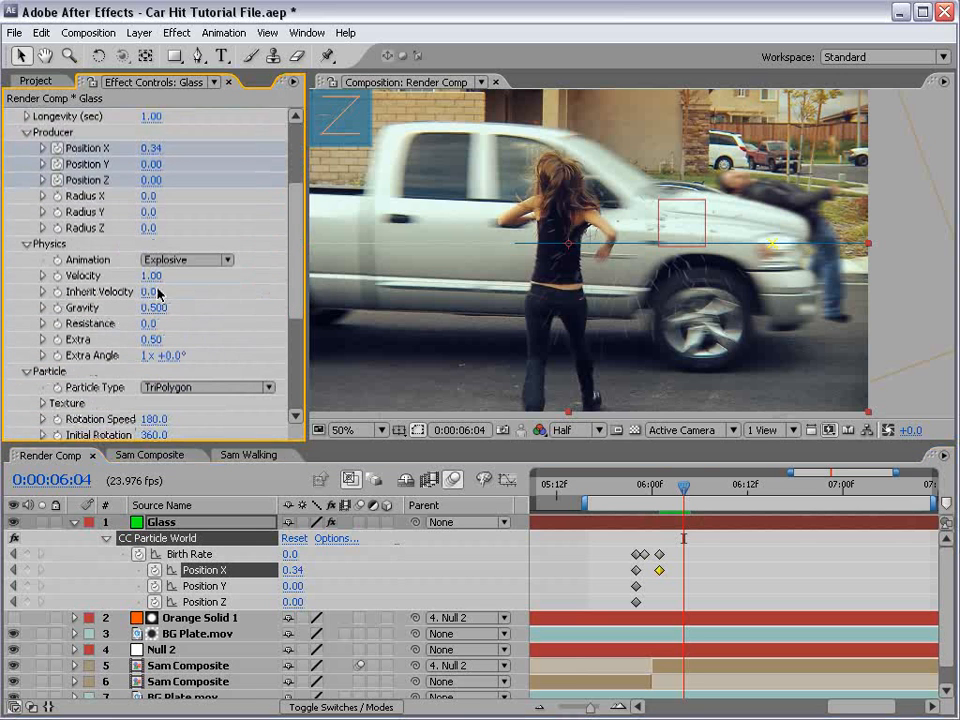
left_click_drag(152, 290, 195, 278)
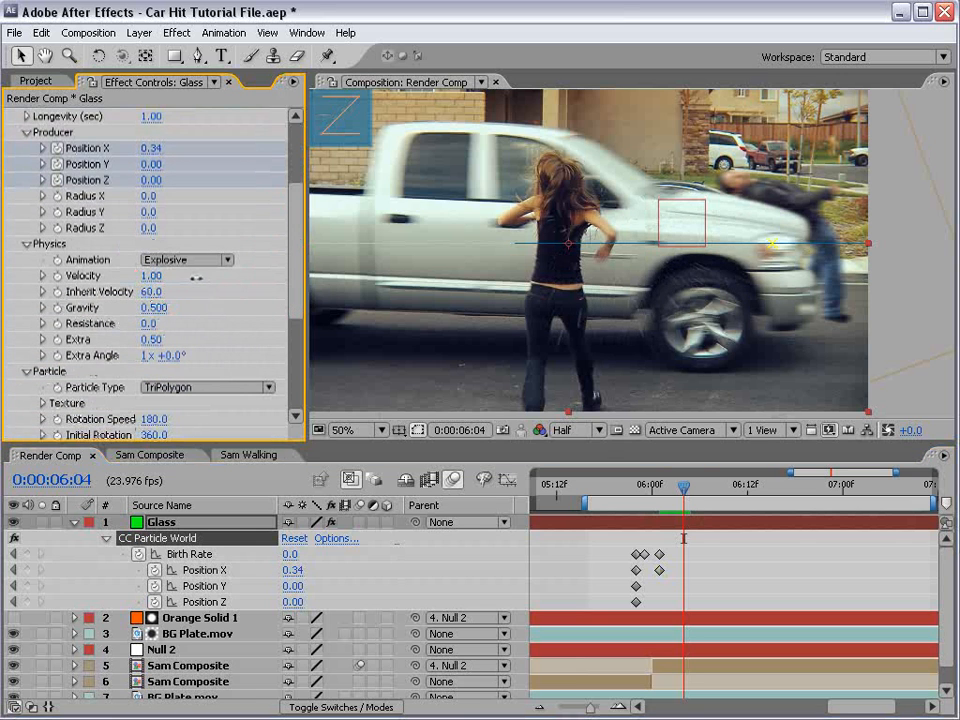
mouse_move(645, 486)
left_mouse_down()
mouse_move(626, 486)
mouse_move(666, 488)
mouse_move(638, 503)
left_mouse_up()
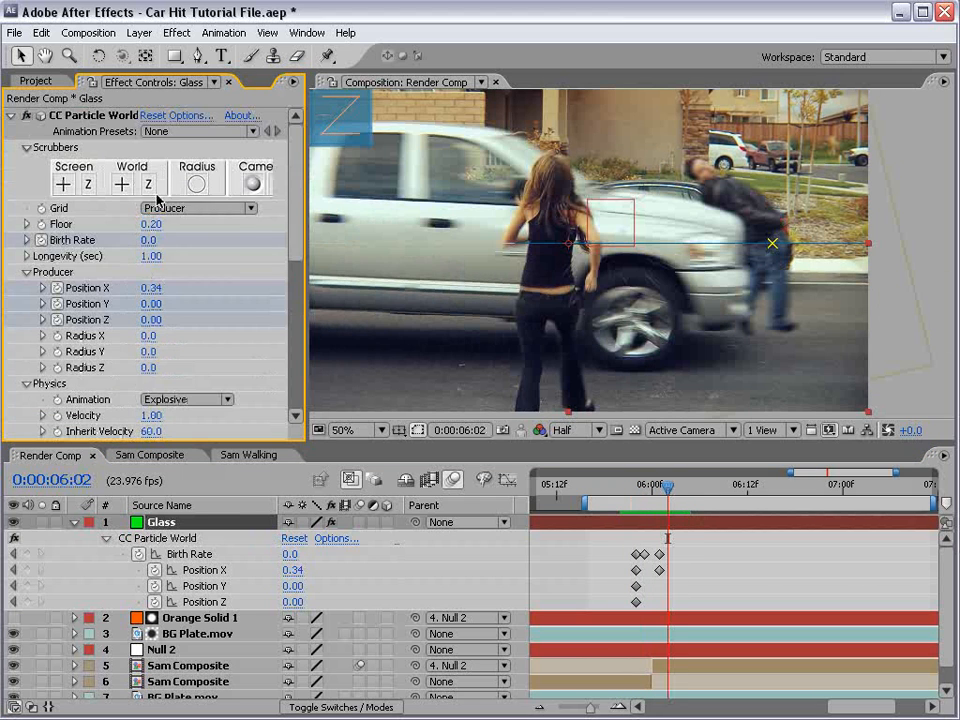
Turn off the particle effect's grid and set the composition preview resolution to Full
left_click(170, 206)
left_click(170, 177)
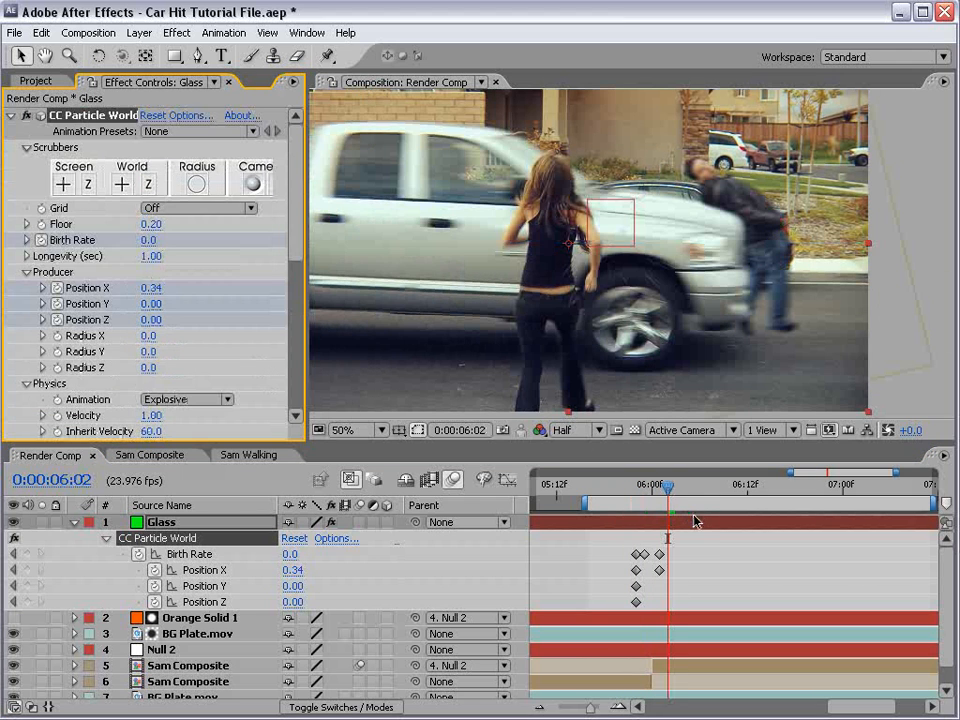
left_click(576, 430)
left_click(580, 444)
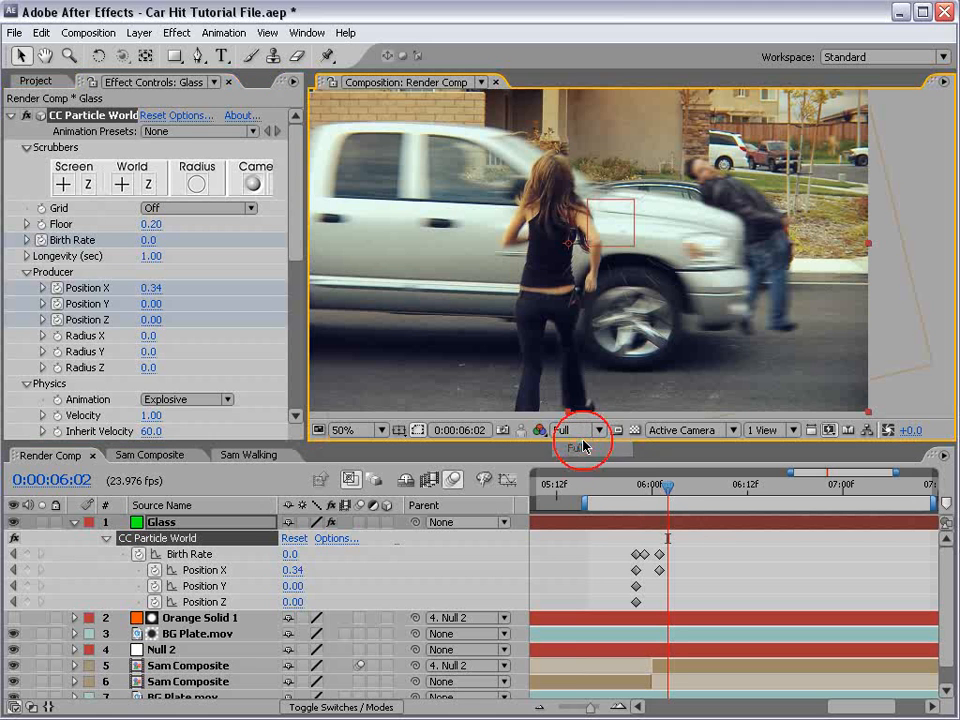
Shift the Glass layer horizontally to the right in the composition at 0:00:05:23 and scrub on to 0:00:06:12
left_click_drag(678, 495, 775, 500)
left_click_drag(811, 503, 645, 528)
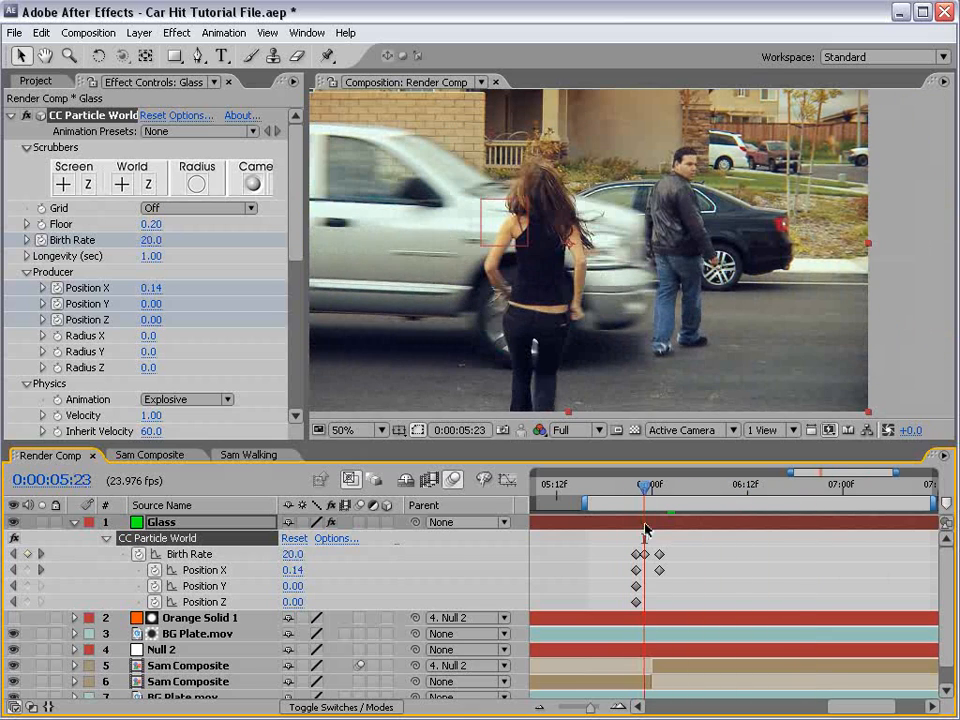
left_click_drag(553, 310, 636, 314)
left_click_drag(656, 484, 744, 468)
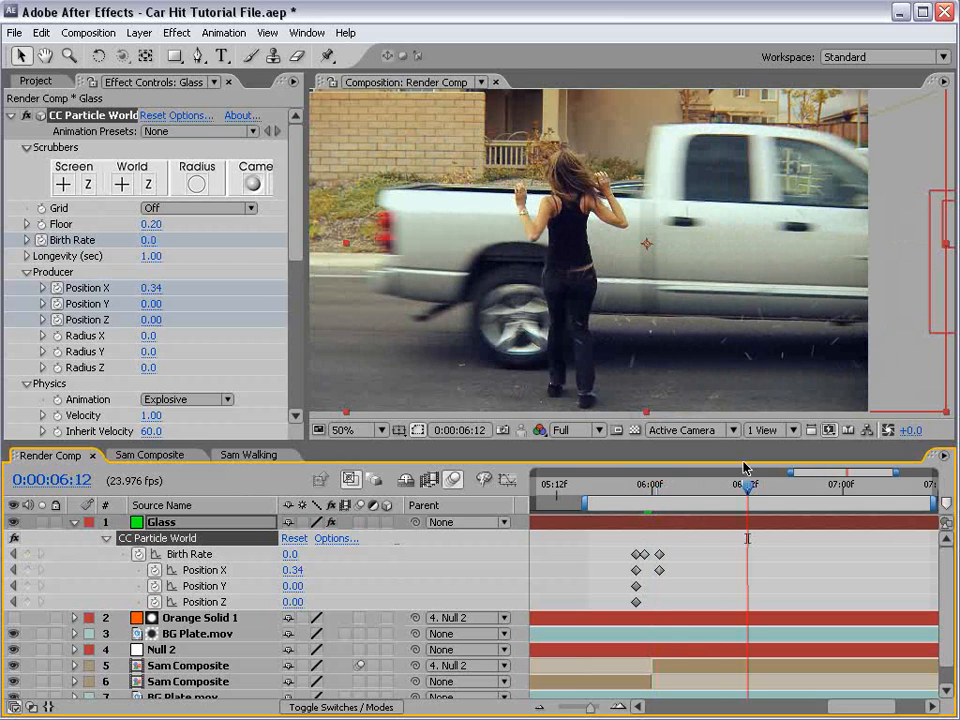
Examine the shifted glass particles around the truck's front and the man between 0:00:06:02 and 0:00:05:23
scroll(654, 253, "down", 2)
key("shift+Page_Up")
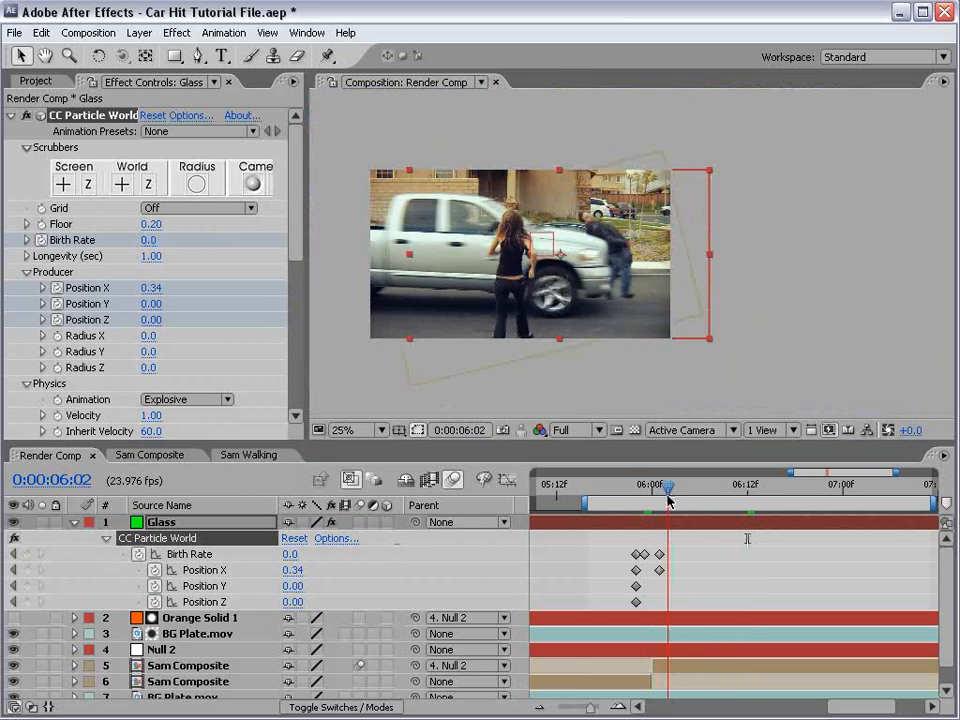
scroll(497, 372, "up", 2)
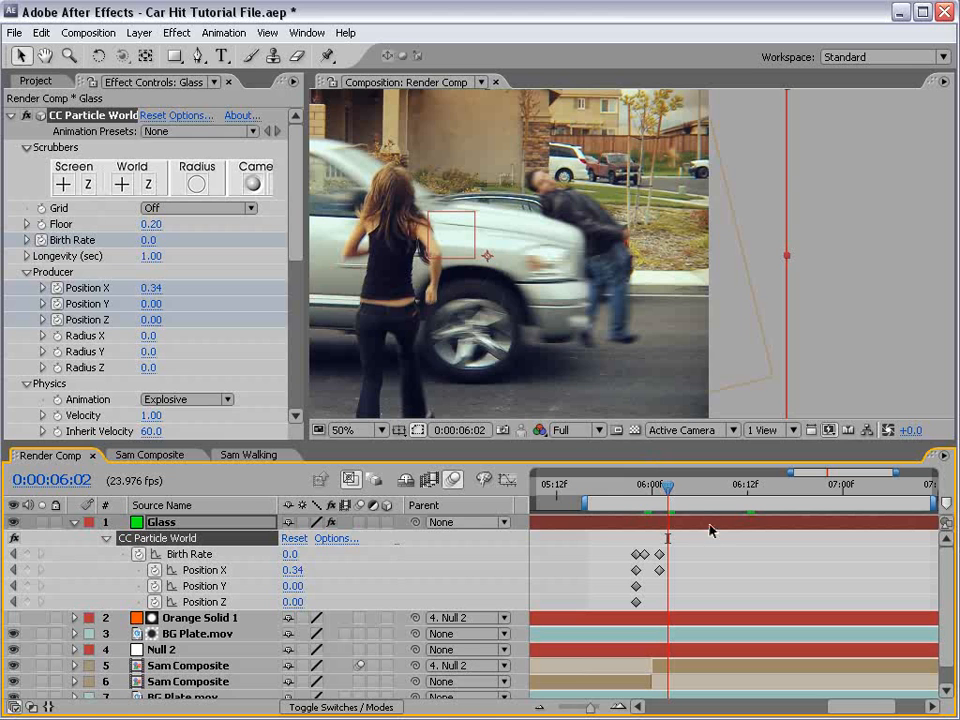
left_click_drag(634, 484, 643, 484)
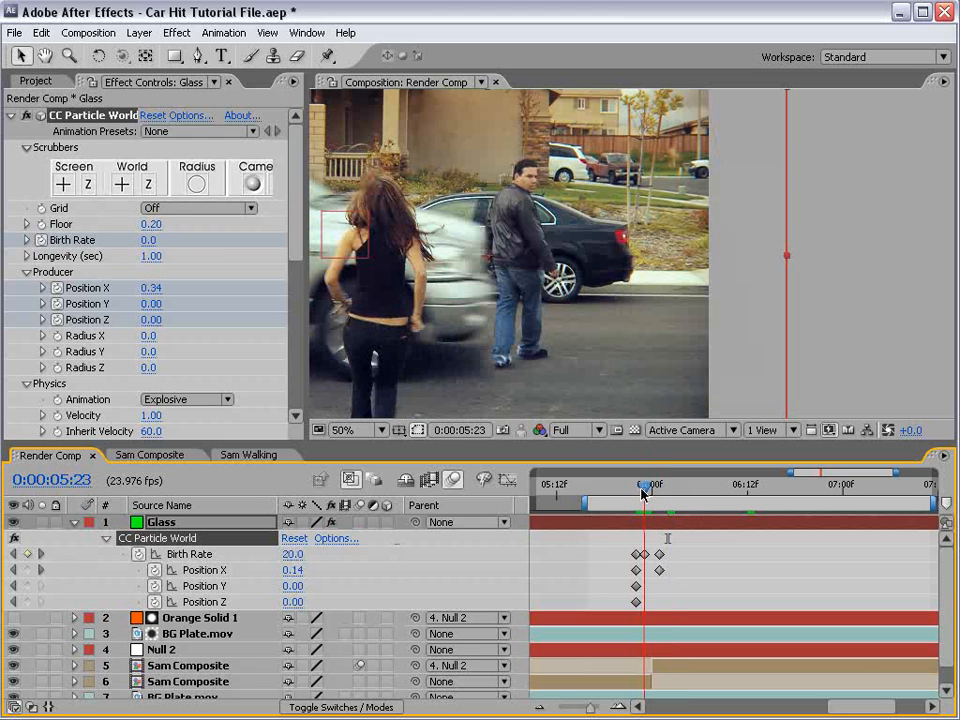
Set the Glass particles' Birth Rate to 50 at 0:00:05:23 and scrub on to 0:00:06:09
left_click(148, 240)
type("50")
key("Return")
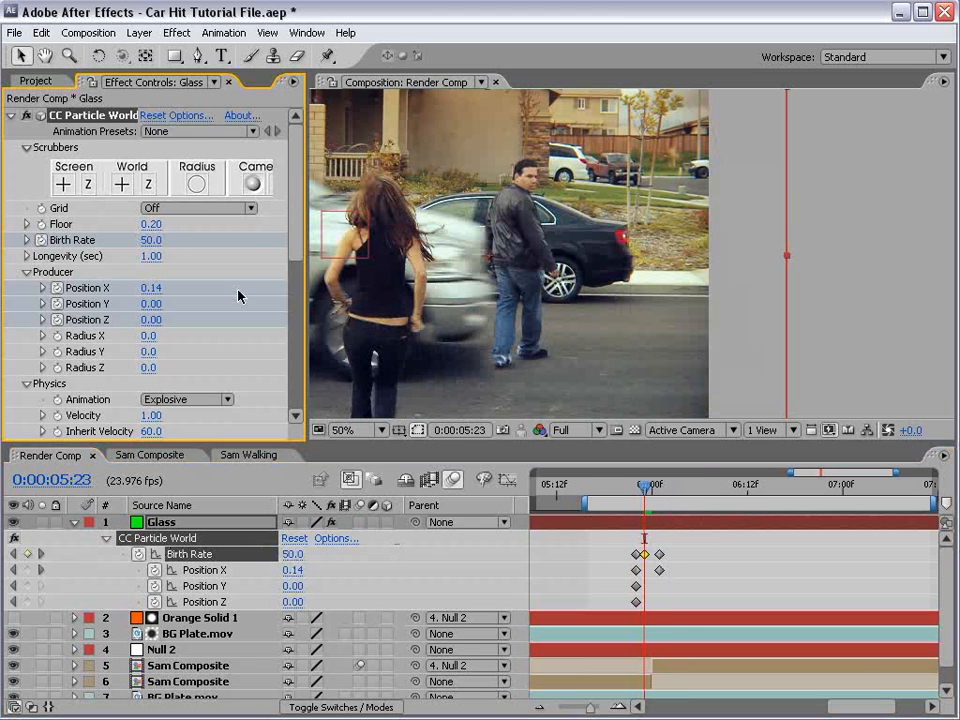
left_click_drag(667, 492, 734, 487)
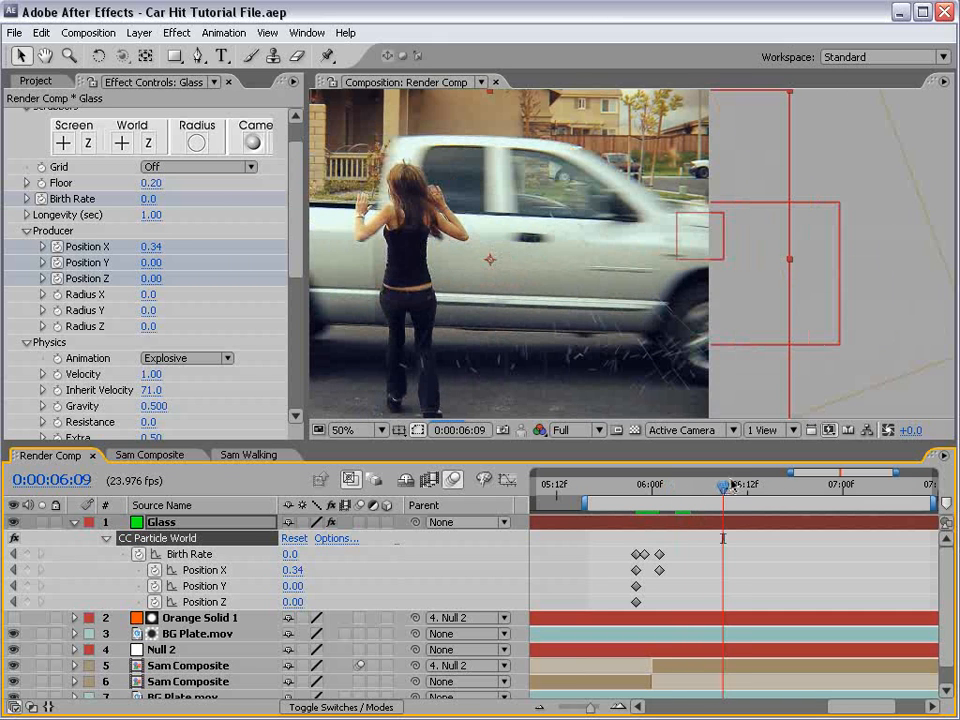
Set the glass particles' Birth Size to 0.049 in CC Particle World
scroll(626, 386, "down", 2)
scroll(606, 386, "up", 2)
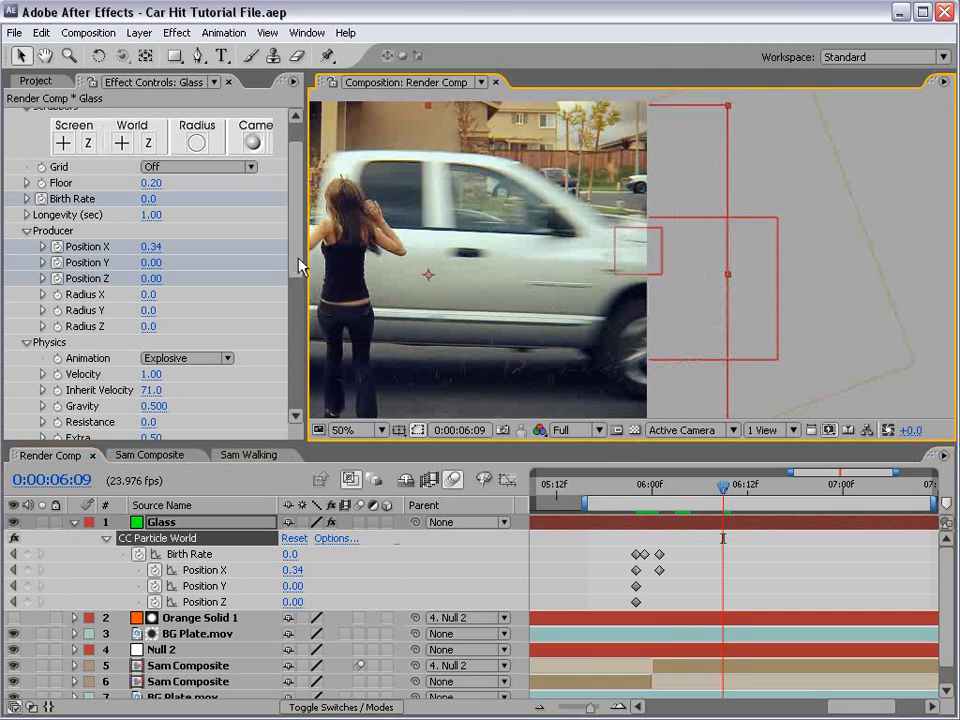
scroll(300, 266, "down", 6)
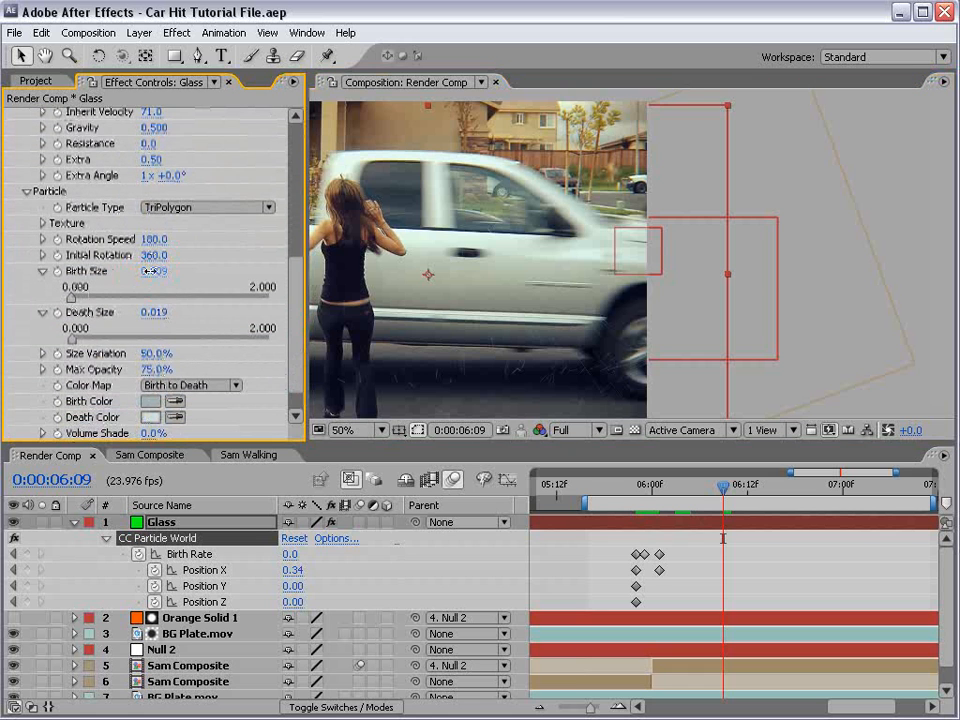
mouse_move(147, 278)
left_mouse_down()
mouse_move(167, 278)
mouse_move(159, 278)
left_mouse_up()
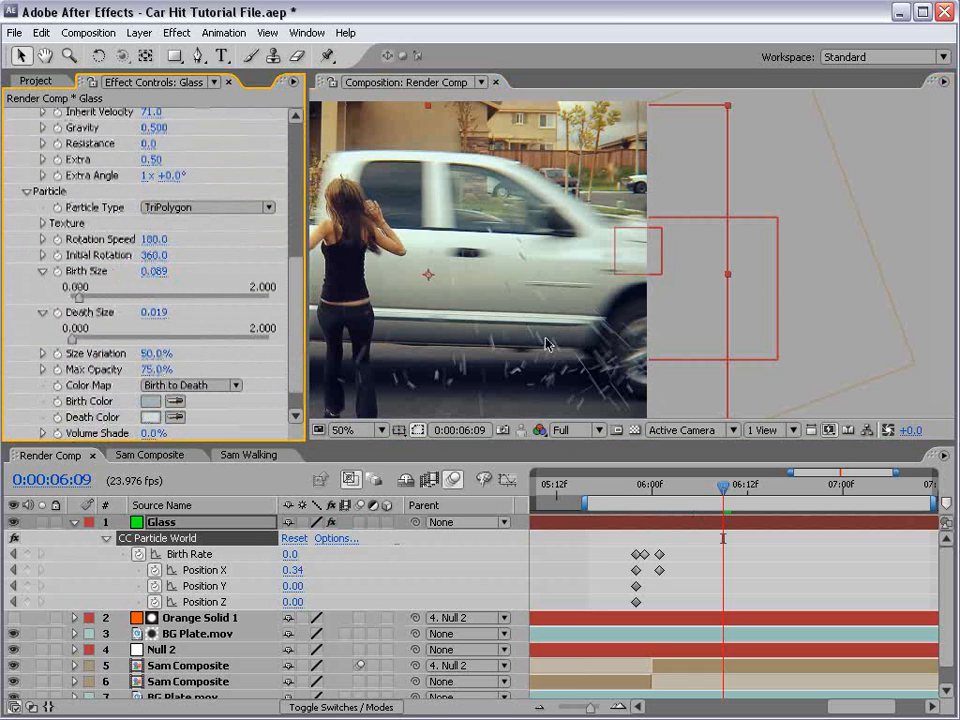
key("space")
left_click_drag(510, 401, 637, 346)
left_click(160, 273)
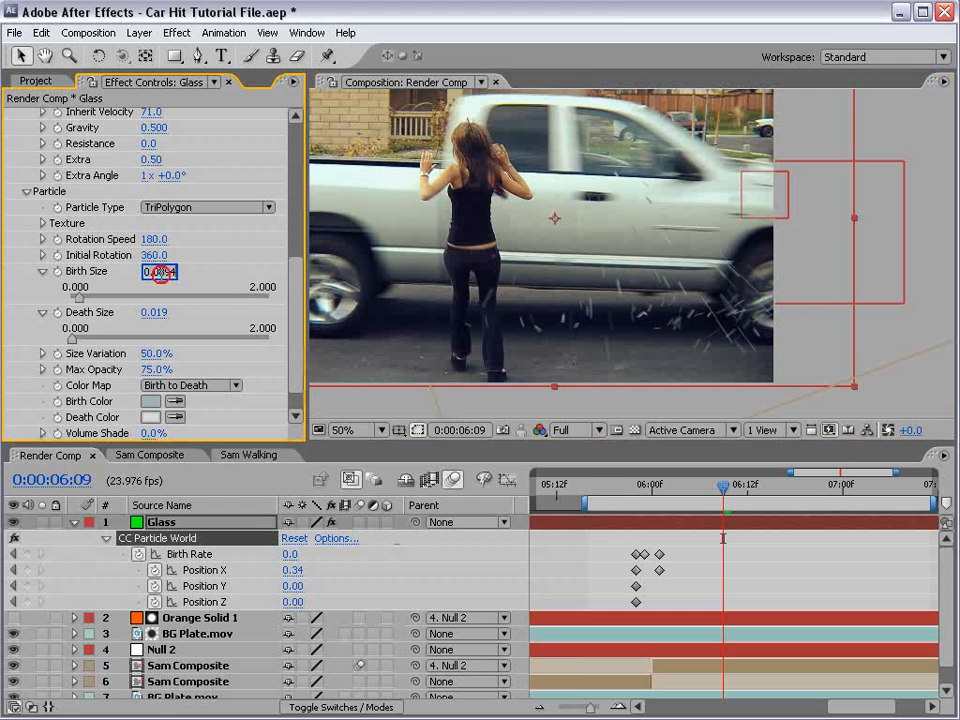
type("0.049")
key("Return")
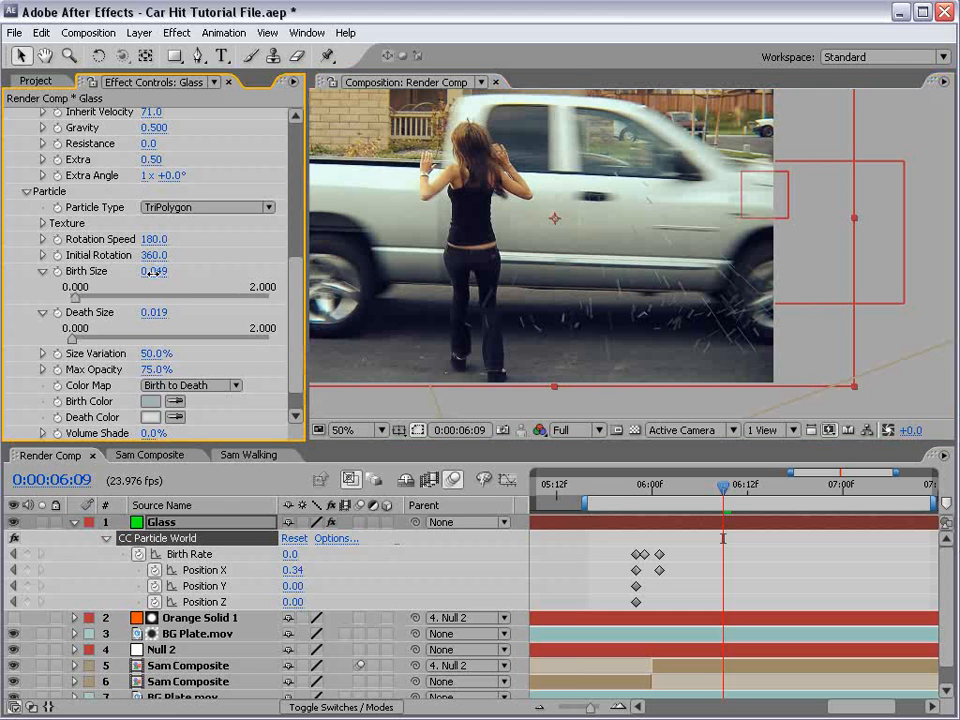
Set the particles' Gravity to 0.740 while viewing 0:00:06:12, and return to 0:00:05:22
left_click_drag(727, 492, 748, 487)
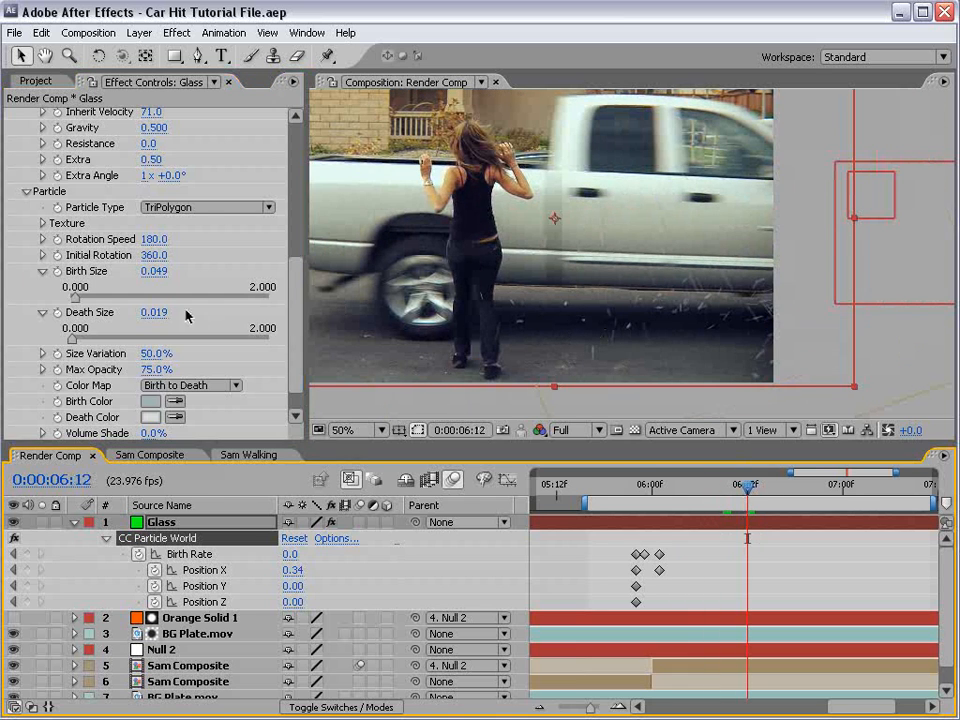
scroll(193, 186, "up", 3)
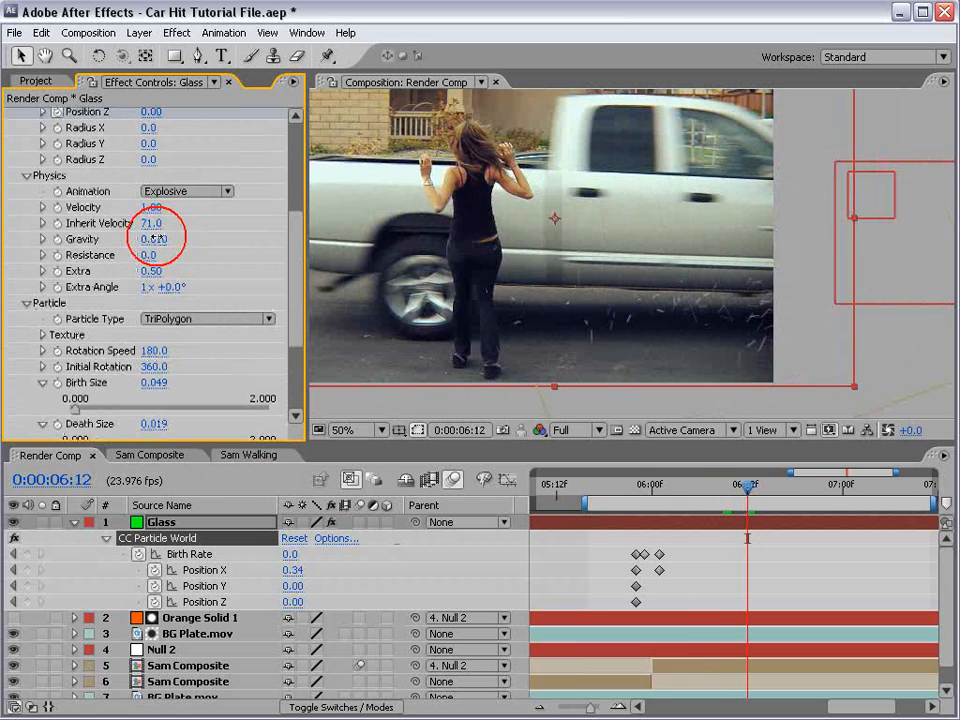
left_click_drag(155, 239, 170, 239)
left_click(633, 487)
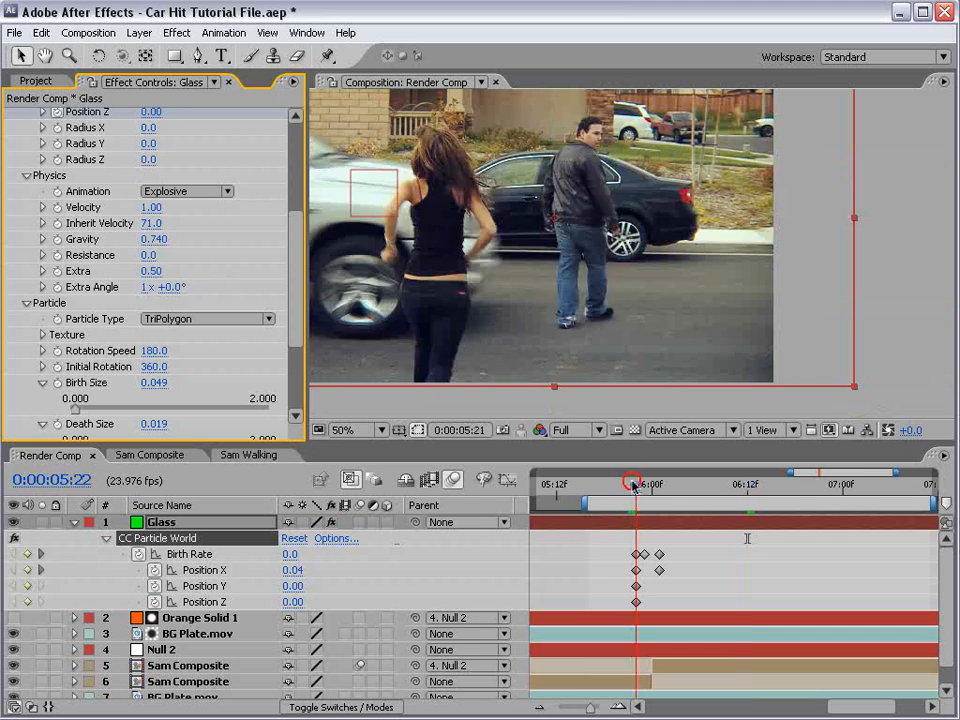
Set the Birth Rate keyframe at 0:00:05:23 to 40, widen the visible time range and scrub to 0:00:06:08
mouse_move(633, 487)
left_mouse_down()
mouse_move(712, 487)
mouse_move(643, 487)
left_mouse_up()
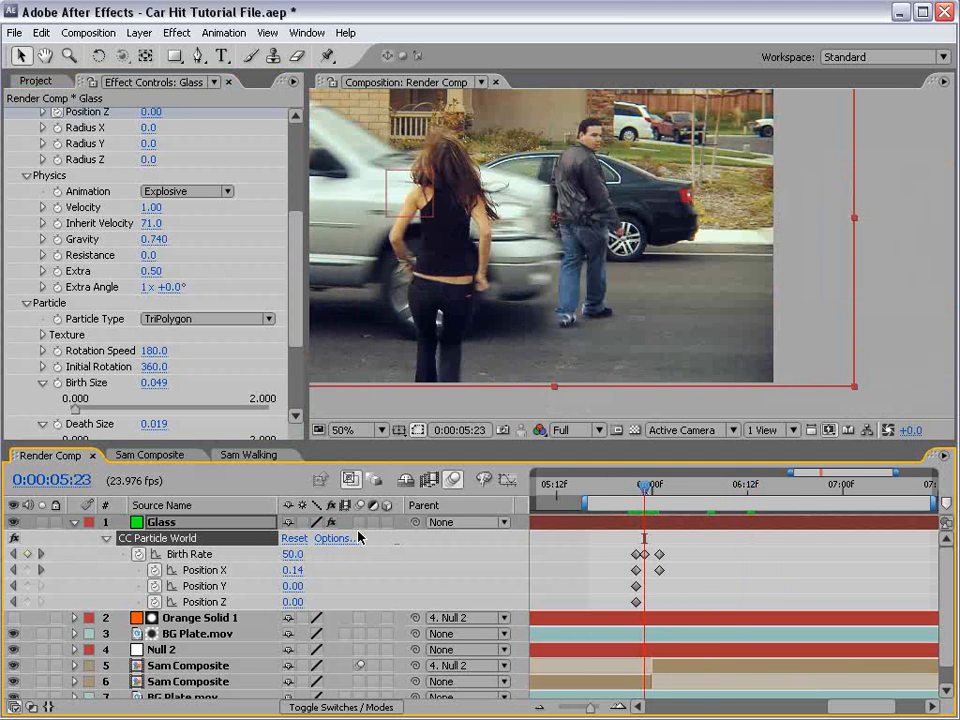
left_click(290, 554)
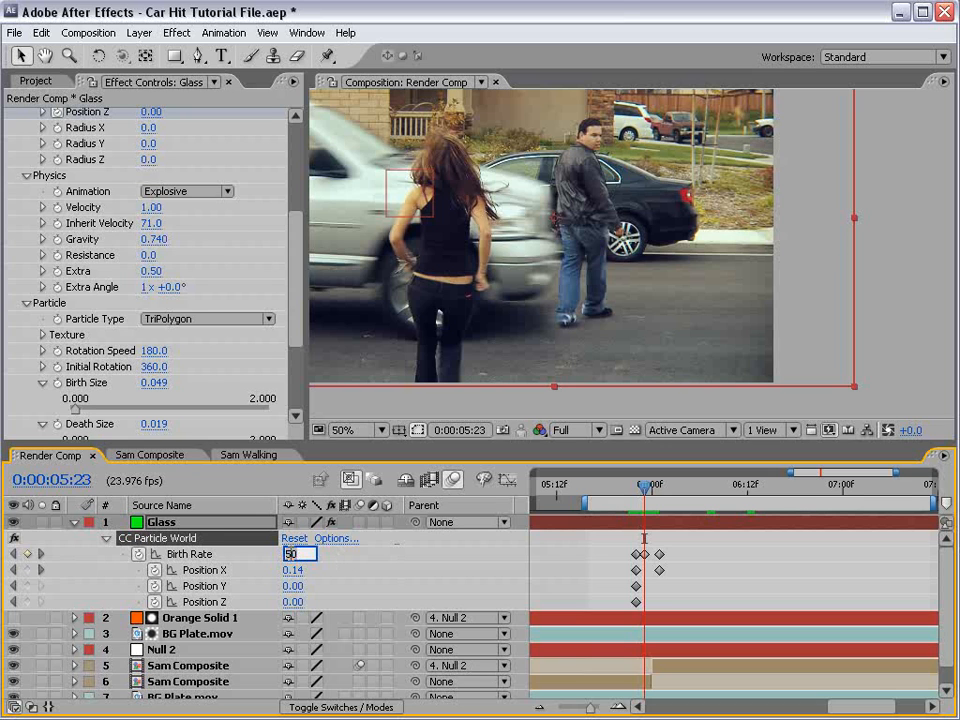
type("40")
key("Return")
key("minus")
key("minus")
key("minus")
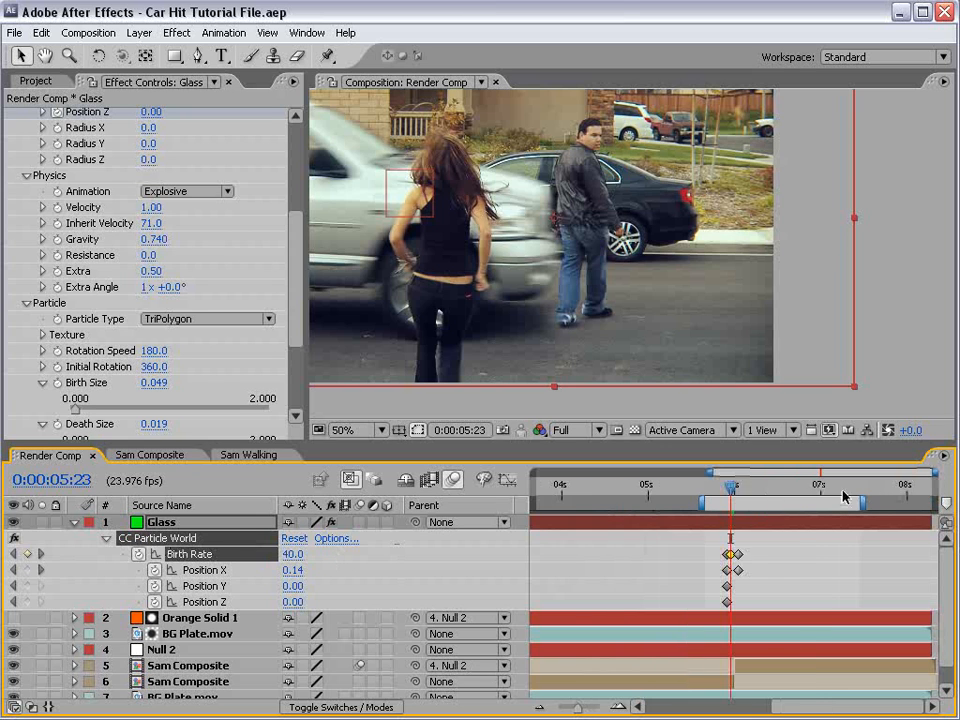
left_click_drag(799, 488, 824, 488)
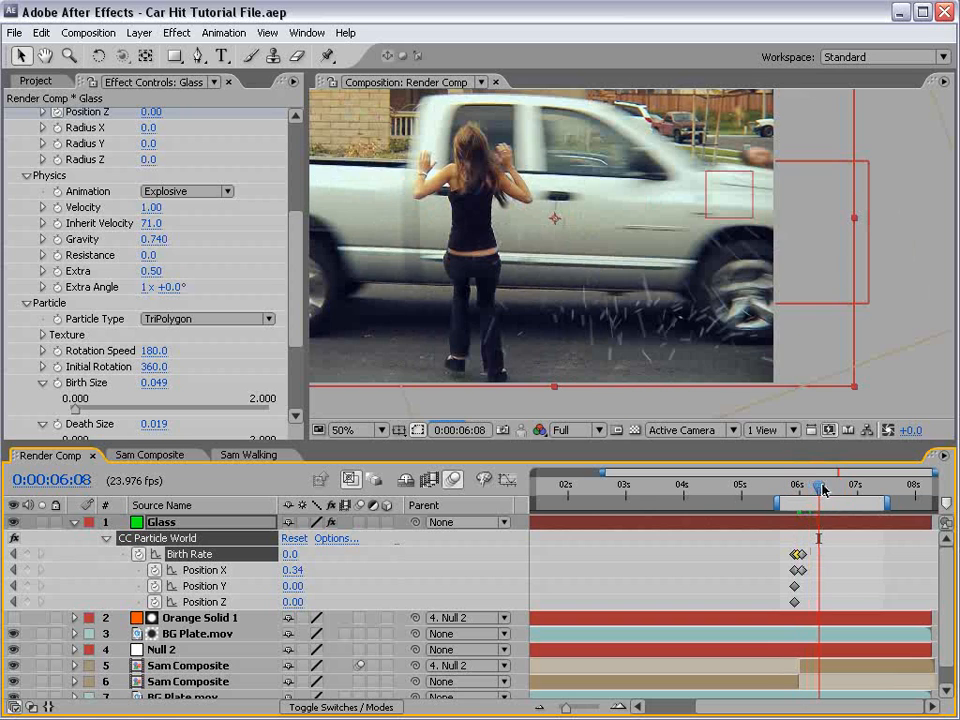
Collapse the Glass layer's properties and its CC Particle World settings, and move the current time to 0:00:05:23
key("space")
left_click_drag(206, 590, 225, 594)
left_click(74, 522)
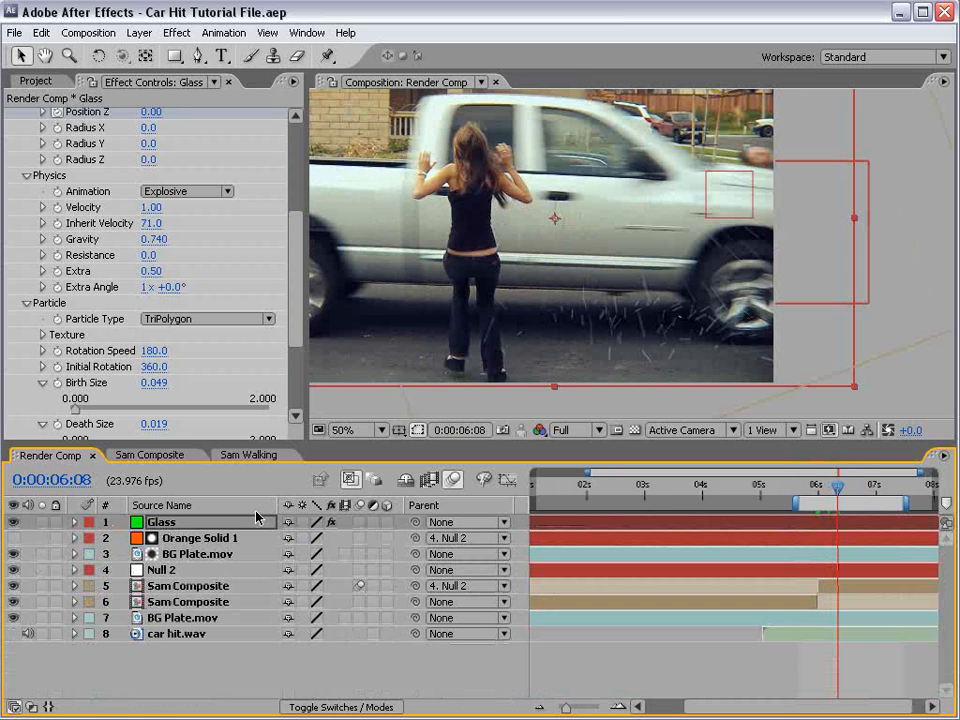
mouse_move(832, 496)
left_mouse_down()
mouse_move(806, 500)
mouse_move(818, 497)
left_mouse_up()
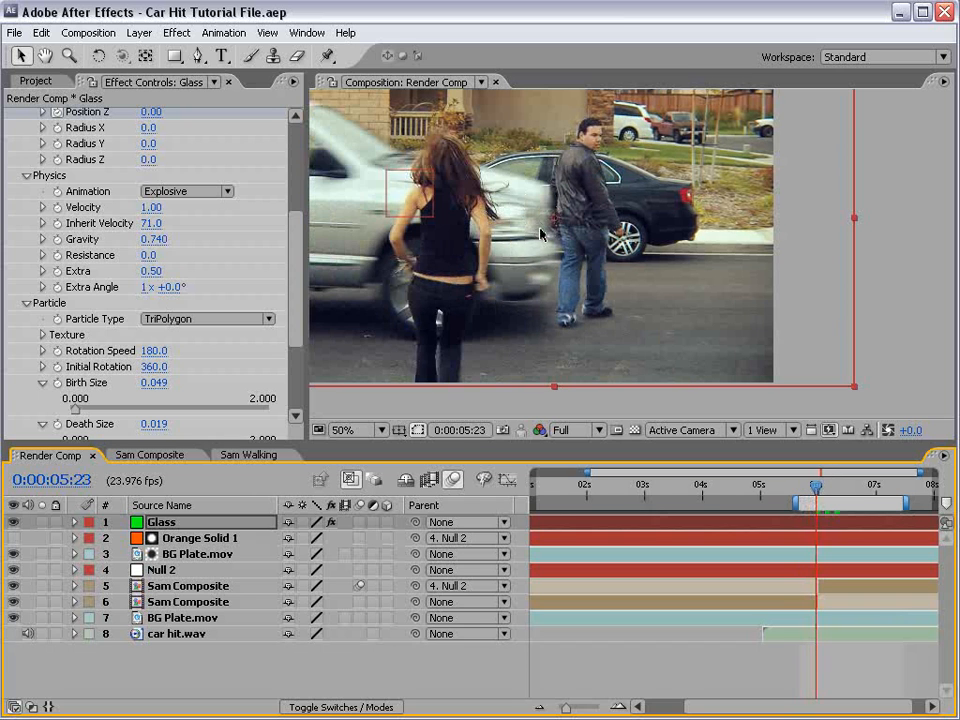
left_click_drag(296, 272, 272, 128)
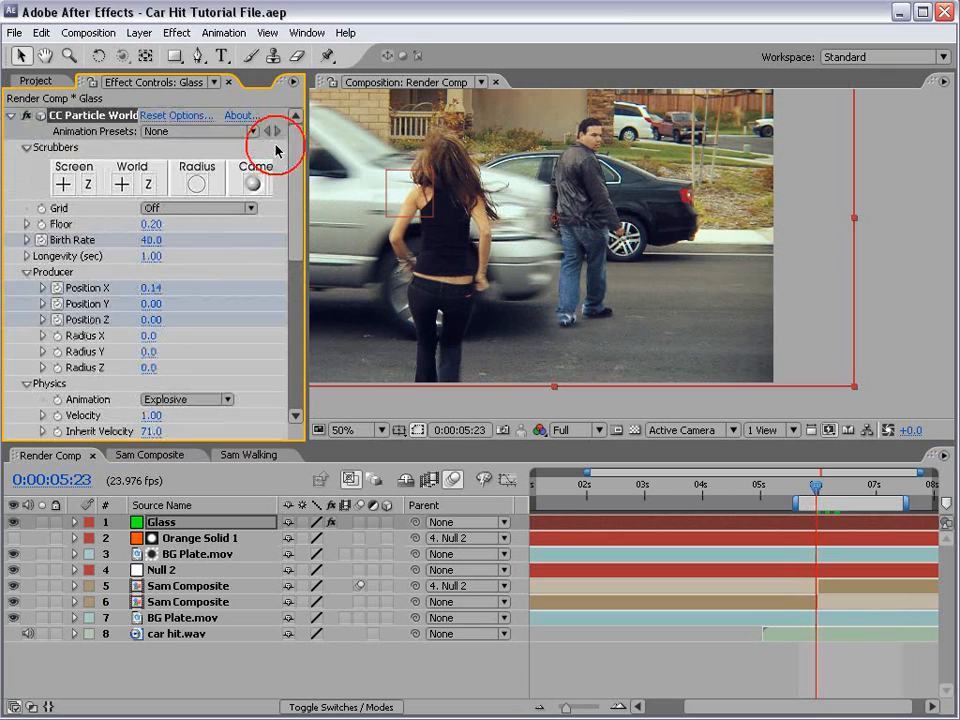
left_click(9, 118)
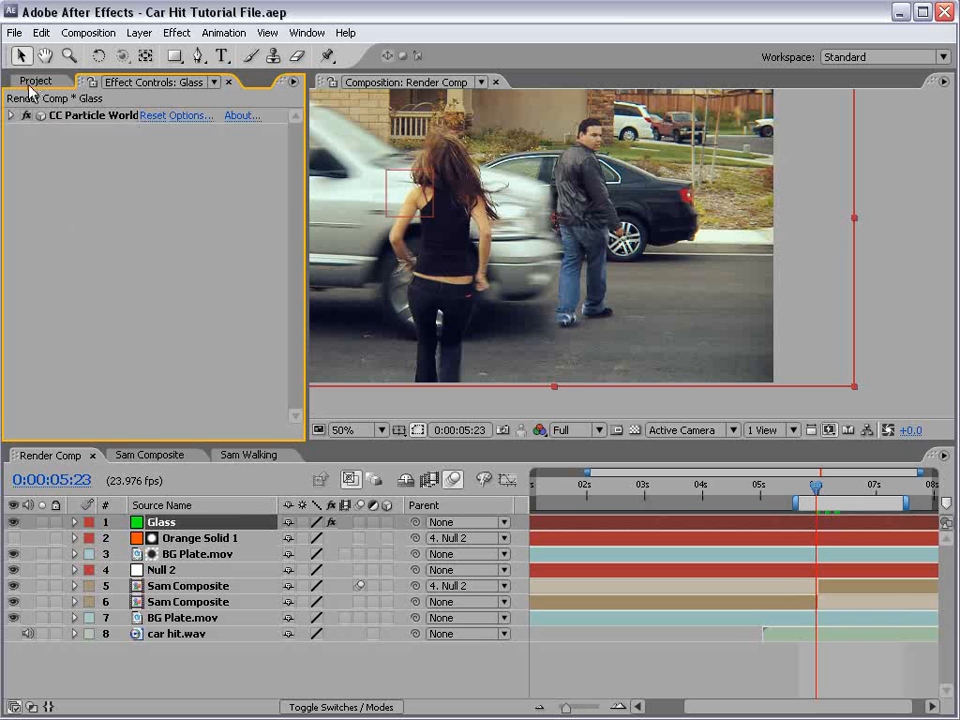
Open the Hood PNG.png footage and examine the crumpled hood image, including its transparent areas against the transparency grid
left_click(30, 82)
double_click(40, 293)
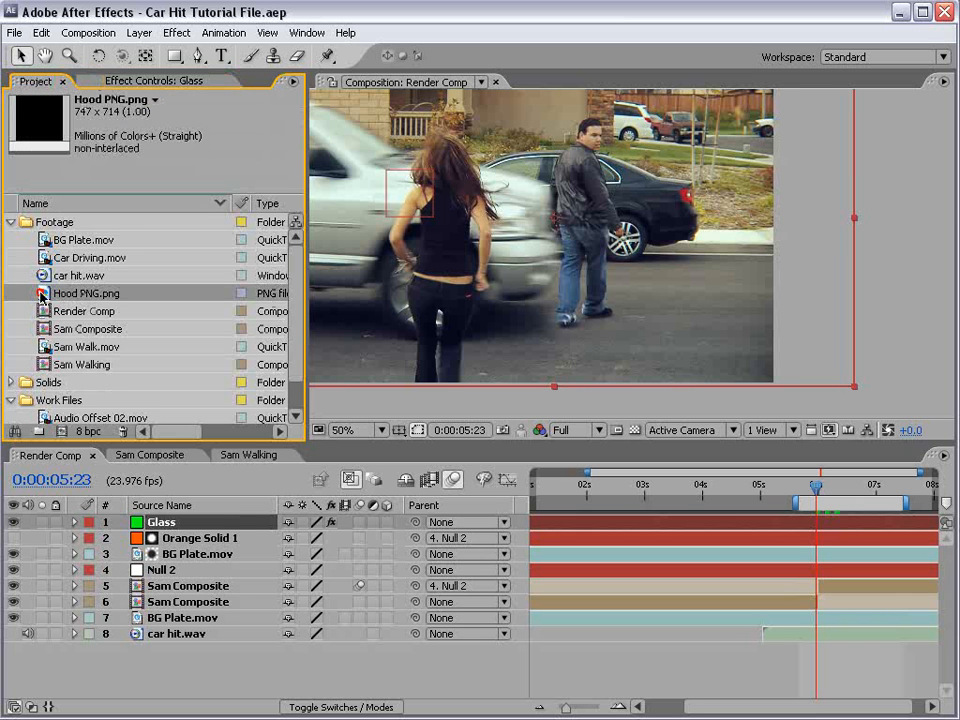
left_click_drag(775, 92, 535, 86)
scroll(590, 200, "down", 1)
key("space")
left_click_drag(660, 208, 647, 250)
scroll(606, 281, "down", 1)
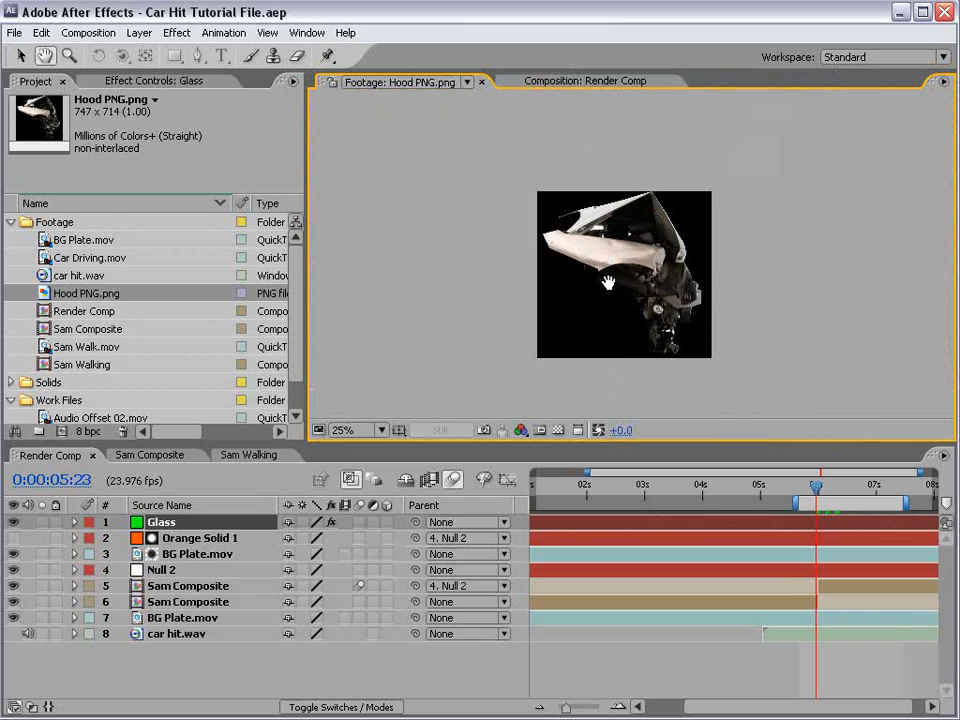
scroll(626, 290, "up", 1)
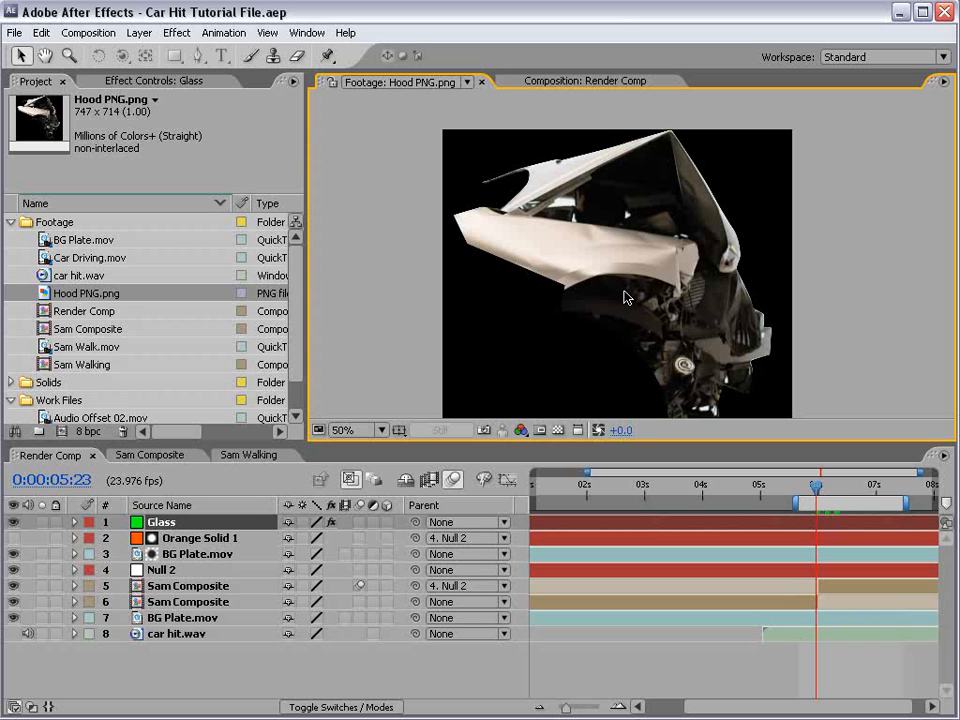
key("space")
left_click_drag(484, 230, 446, 208)
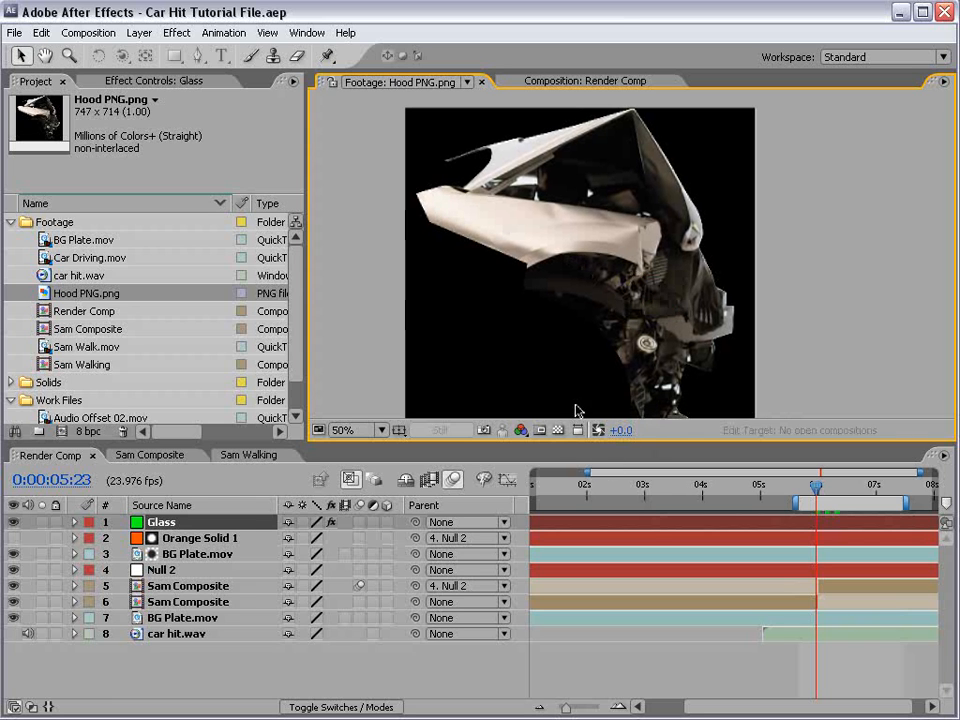
left_click(559, 433)
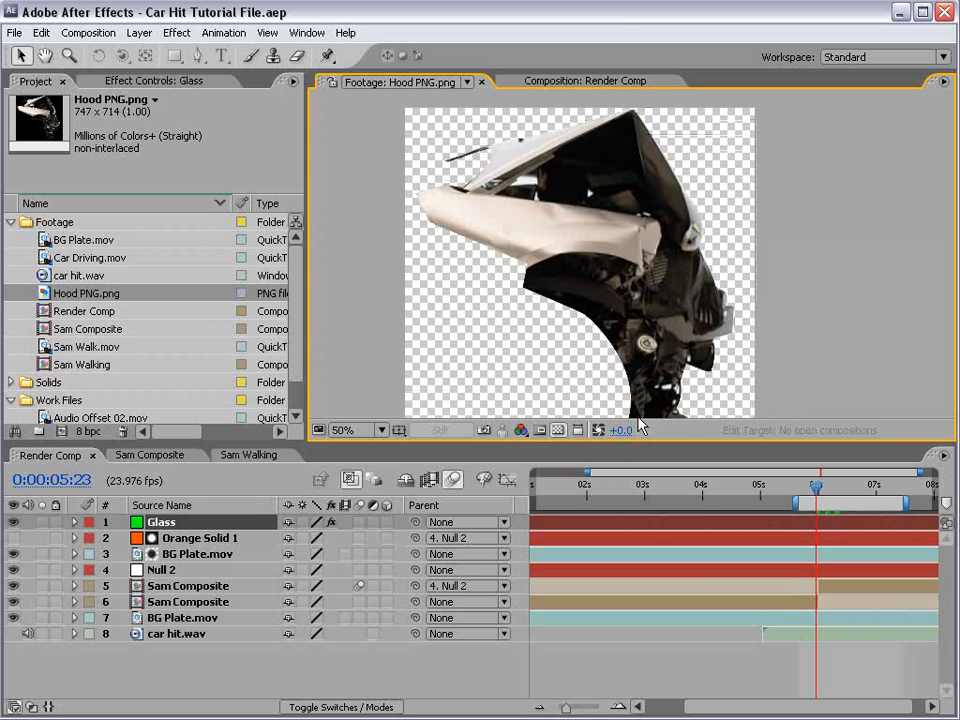
left_click(558, 430)
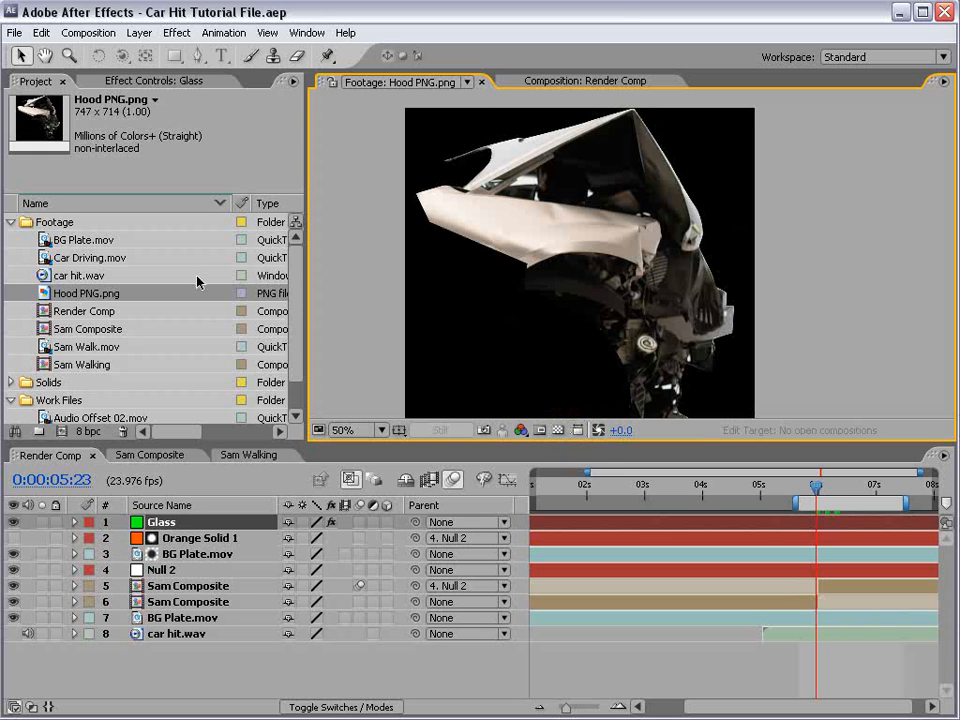
Create a new composition from Hood PNG.png and bring the crumpled hood fully into view
left_click_drag(100, 295, 62, 431)
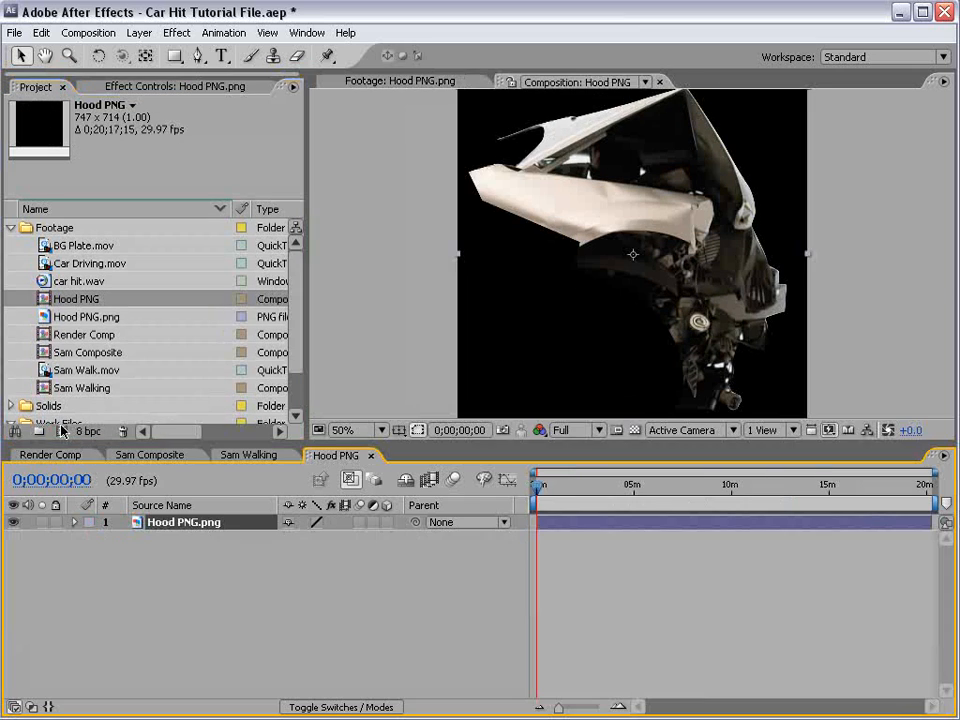
key("space")
left_click_drag(652, 210, 591, 265)
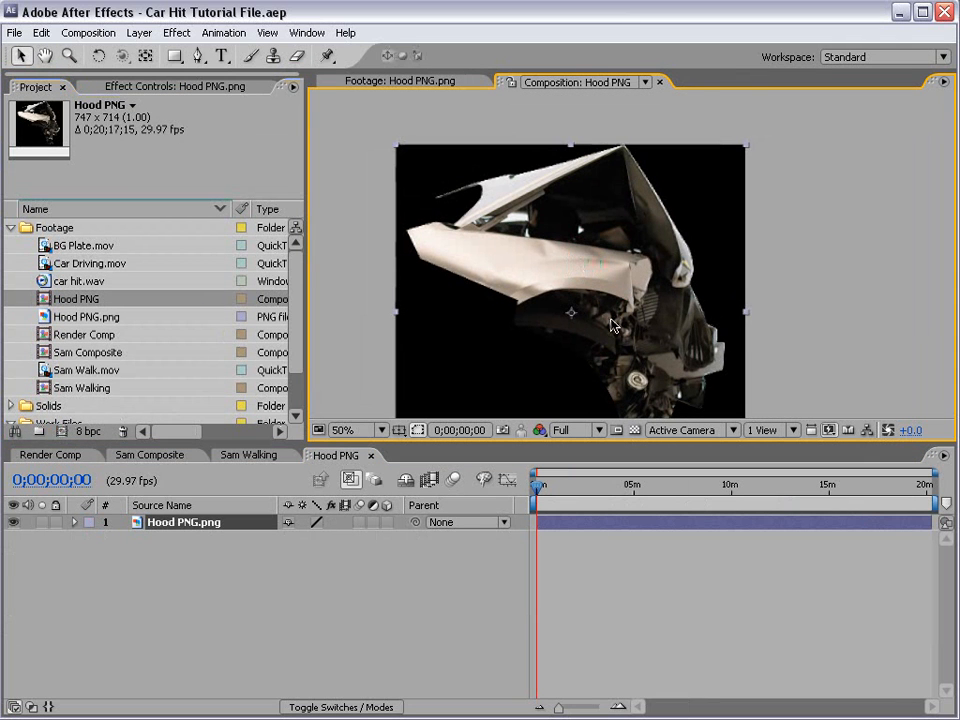
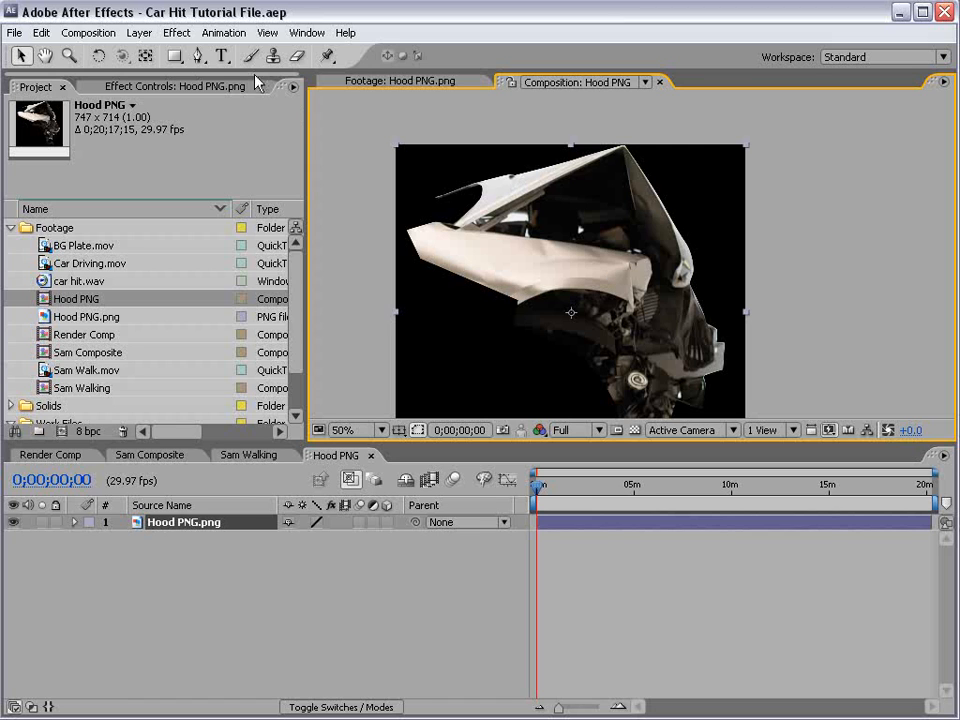
Draw a closed Pen mask on the Hood PNG.png layer around the raised hood flap, from its jagged front tip to its peak
left_click(199, 56)
key("space")
left_click_drag(524, 212, 567, 256)
left_click(464, 227)
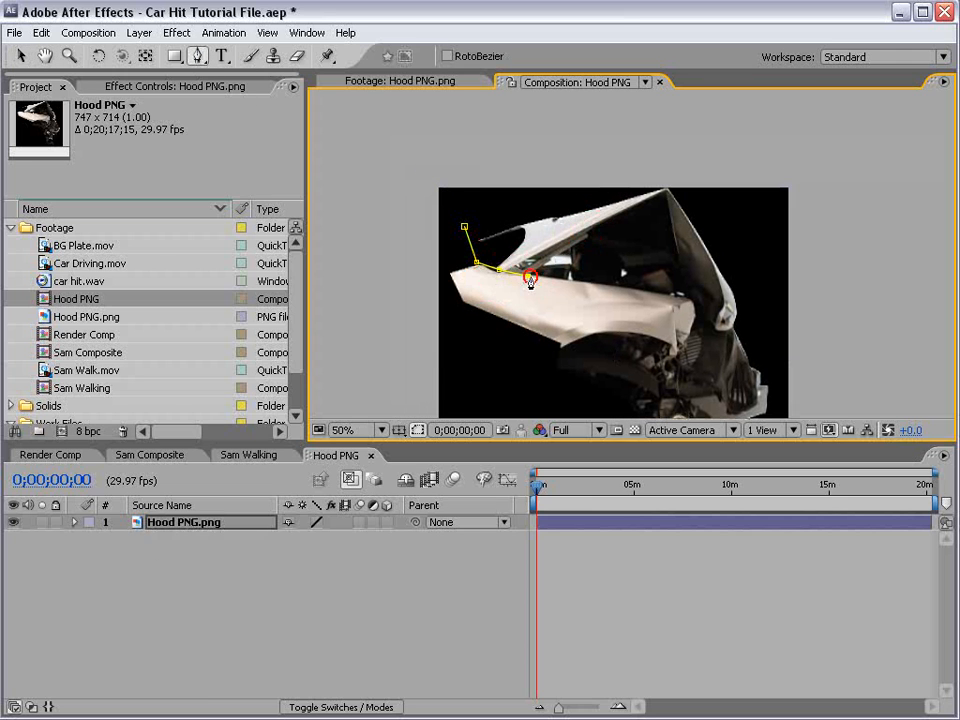
left_click(666, 189)
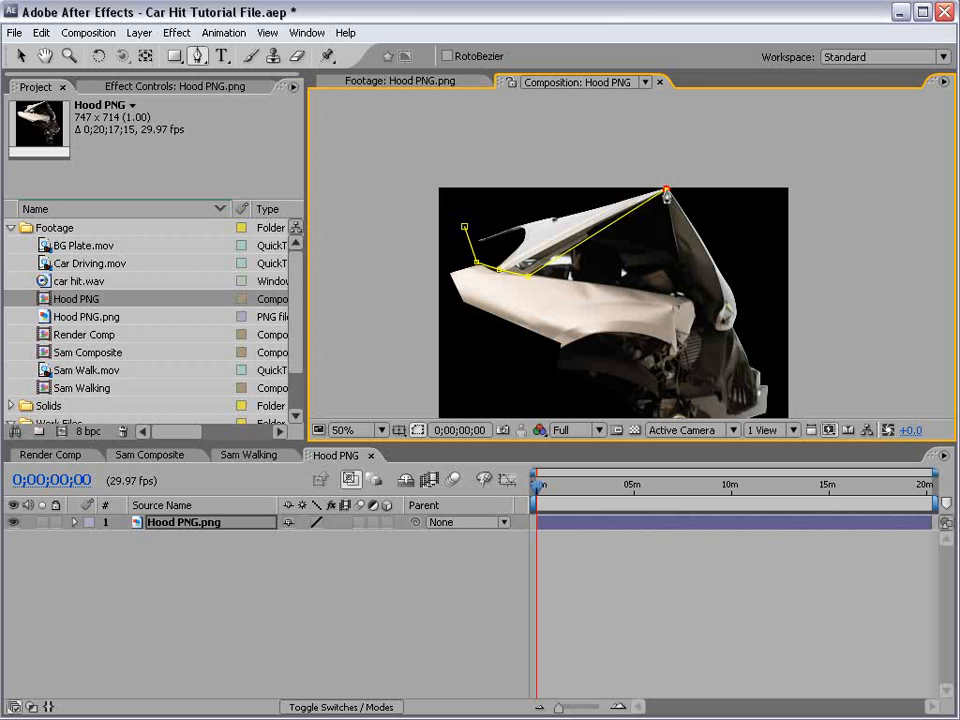
left_click(465, 228)
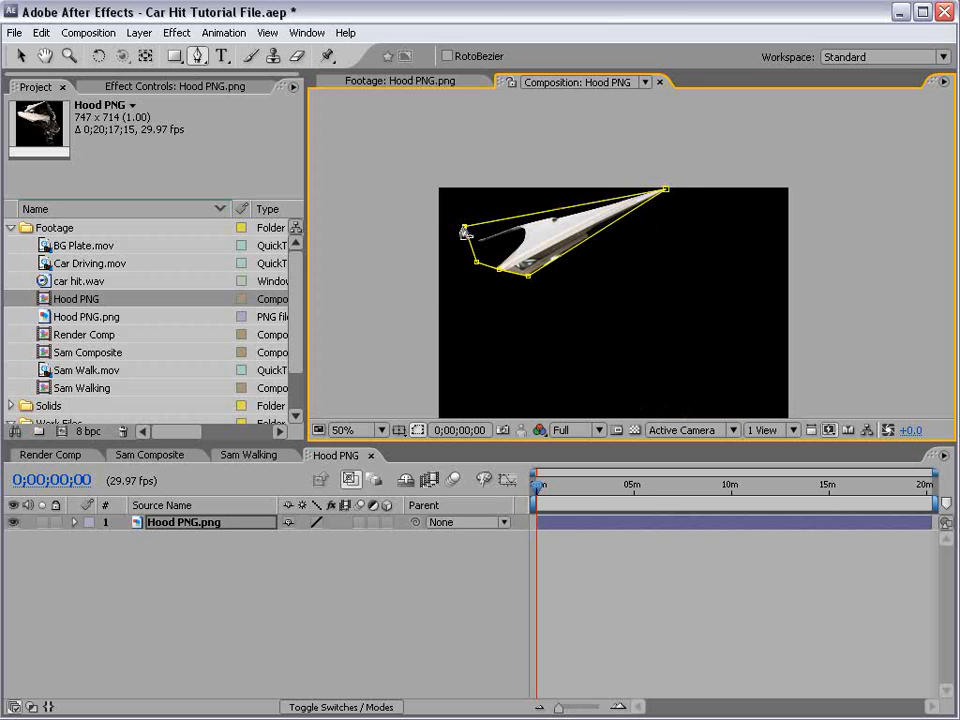
Move the masked hood layer's anchor point to the flap's lower corner with the Pan Behind tool, and duplicate the layer
left_click(146, 57)
key("space")
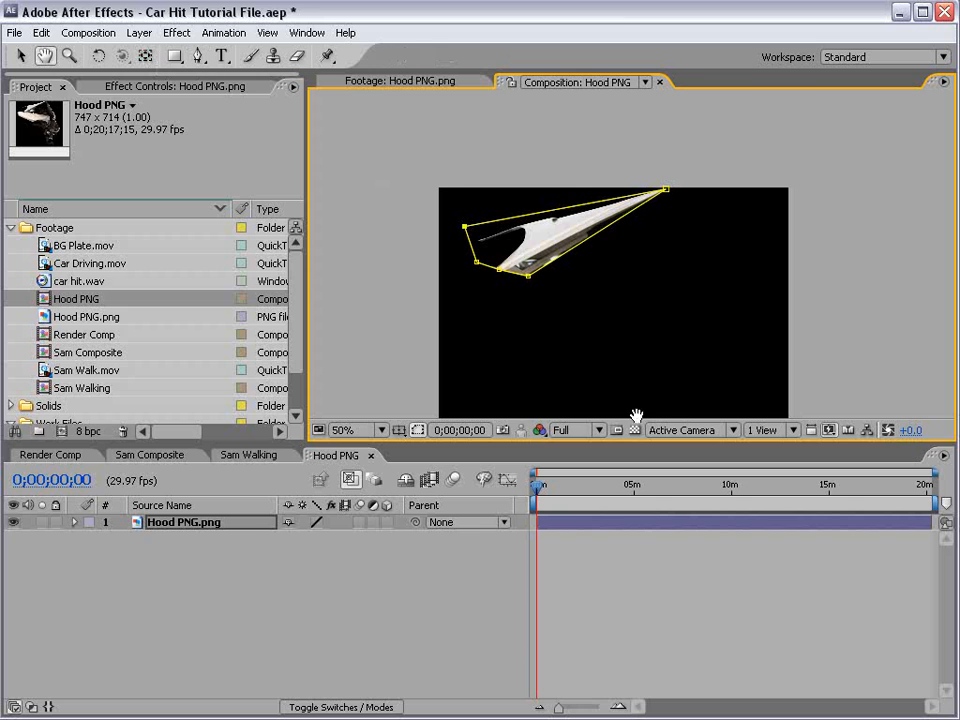
left_click_drag(666, 378, 650, 290)
left_click(603, 514)
left_click(585, 534)
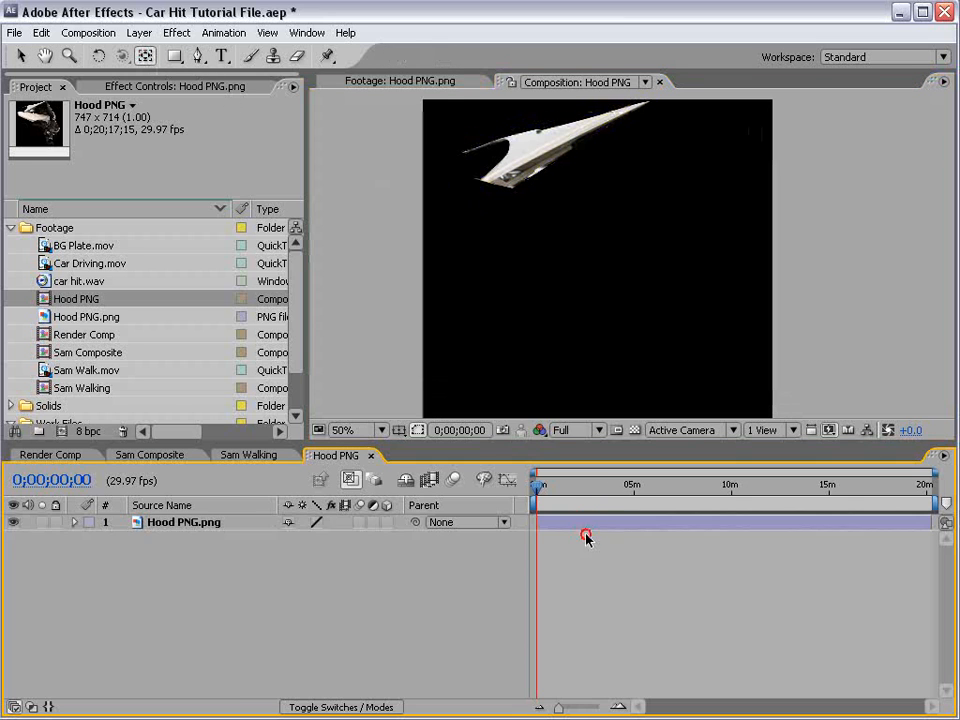
left_click(581, 341)
left_click(600, 270)
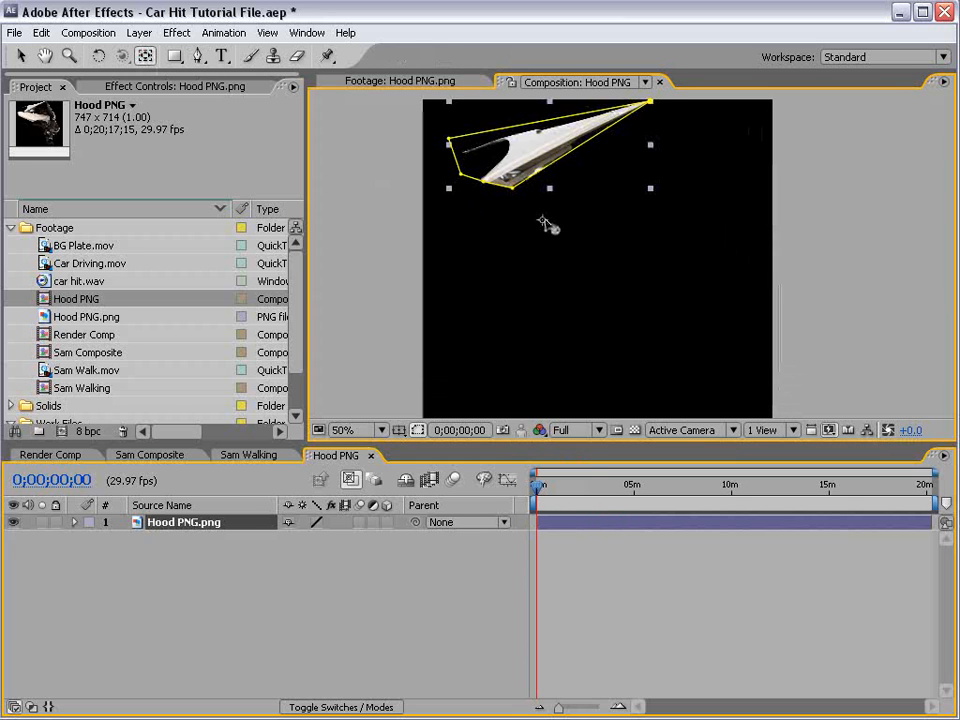
left_click_drag(487, 183, 485, 181)
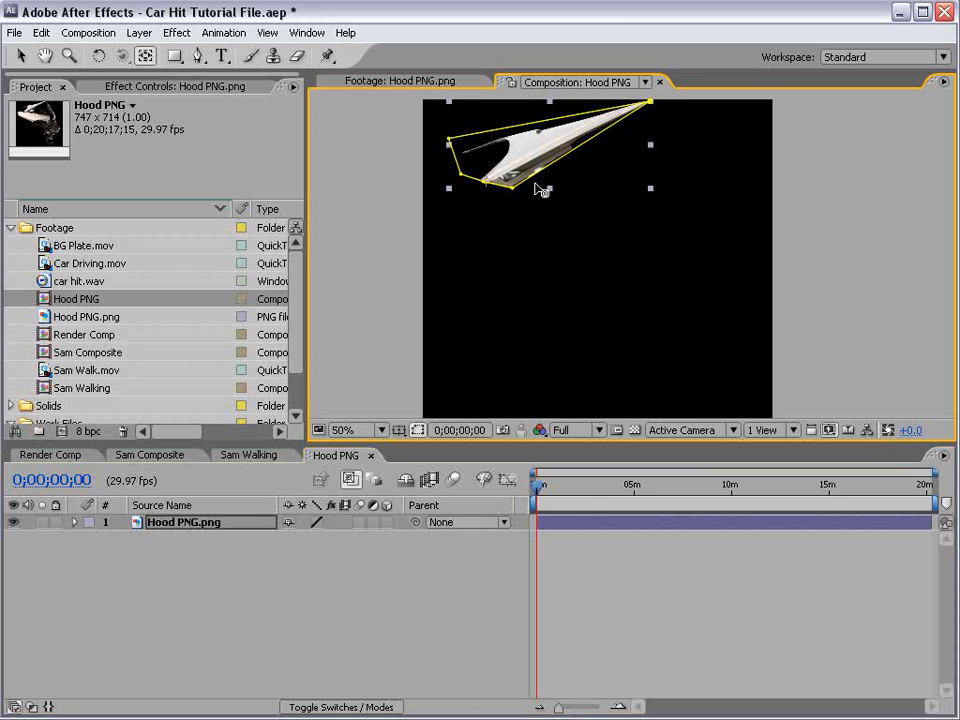
key("ctrl+d")
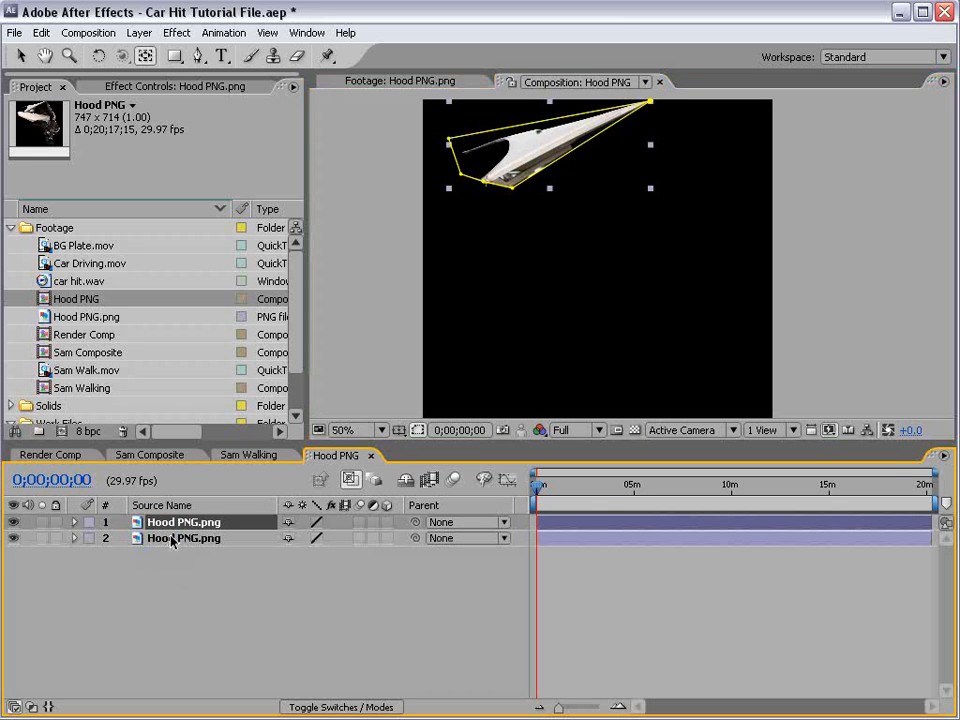
Delete the copied mask from the duplicated hood layer and hide the original masked flap layer
key("v")
double_click(510, 186)
key("Delete")
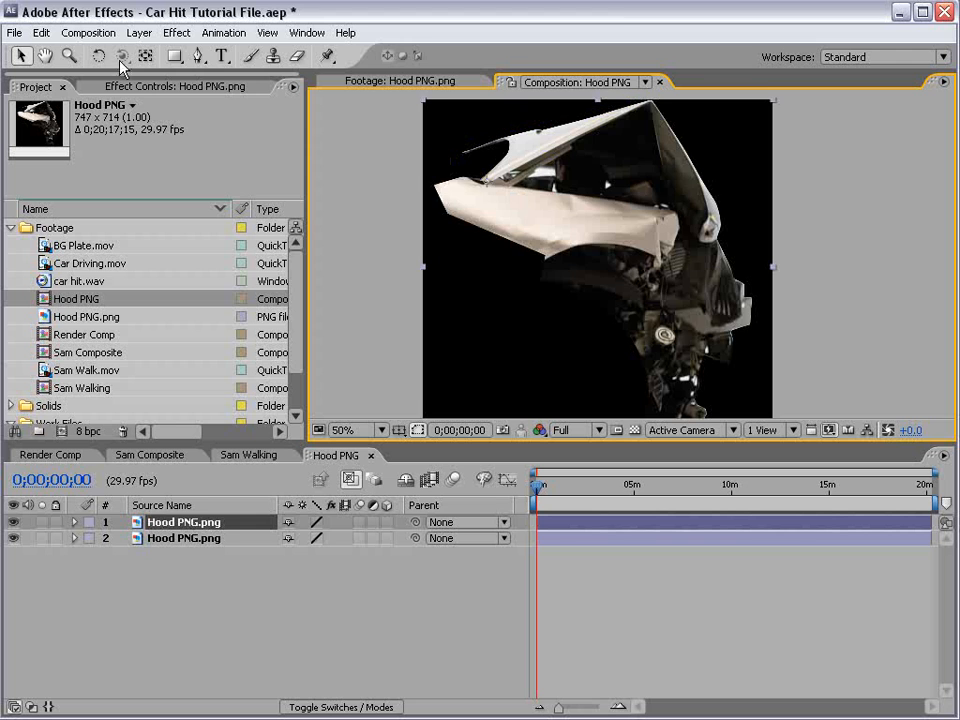
left_click(199, 57)
left_click(10, 538)
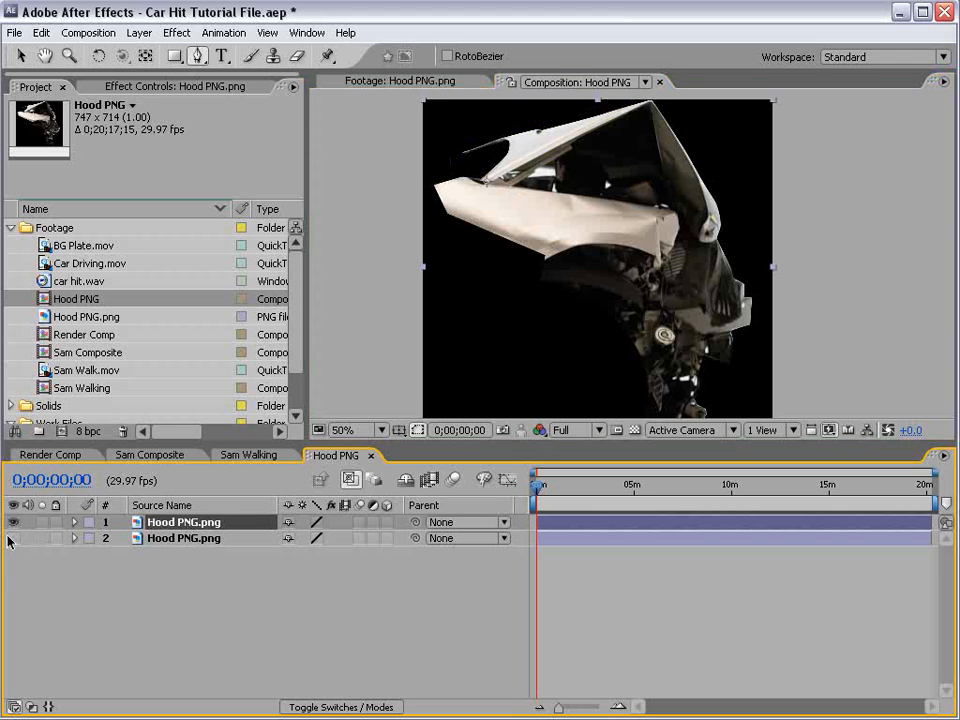
Draw a closed Pen mask on the duplicated layer around the narrow rear hood section, from the peak down to its lower end
left_click_drag(656, 121, 611, 217)
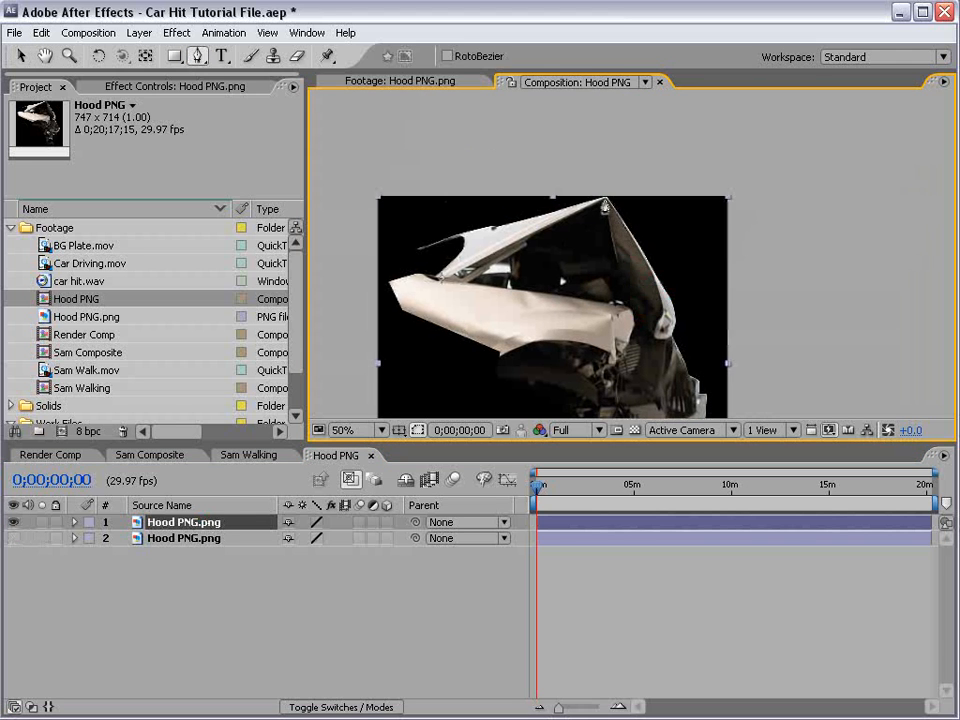
left_click(605, 199)
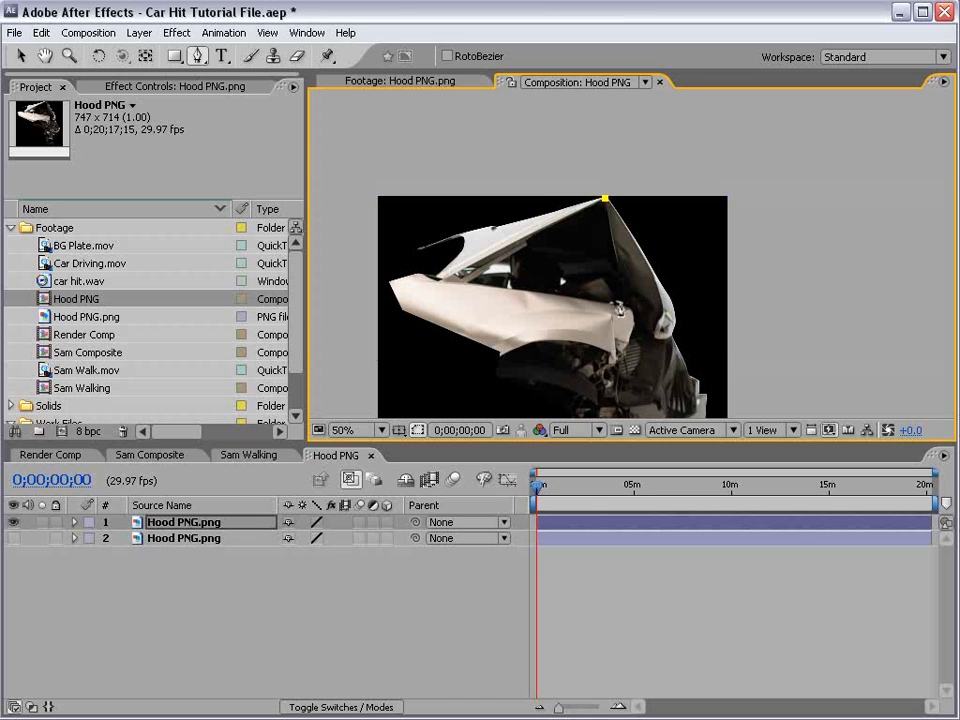
left_click(621, 304)
left_click(669, 340)
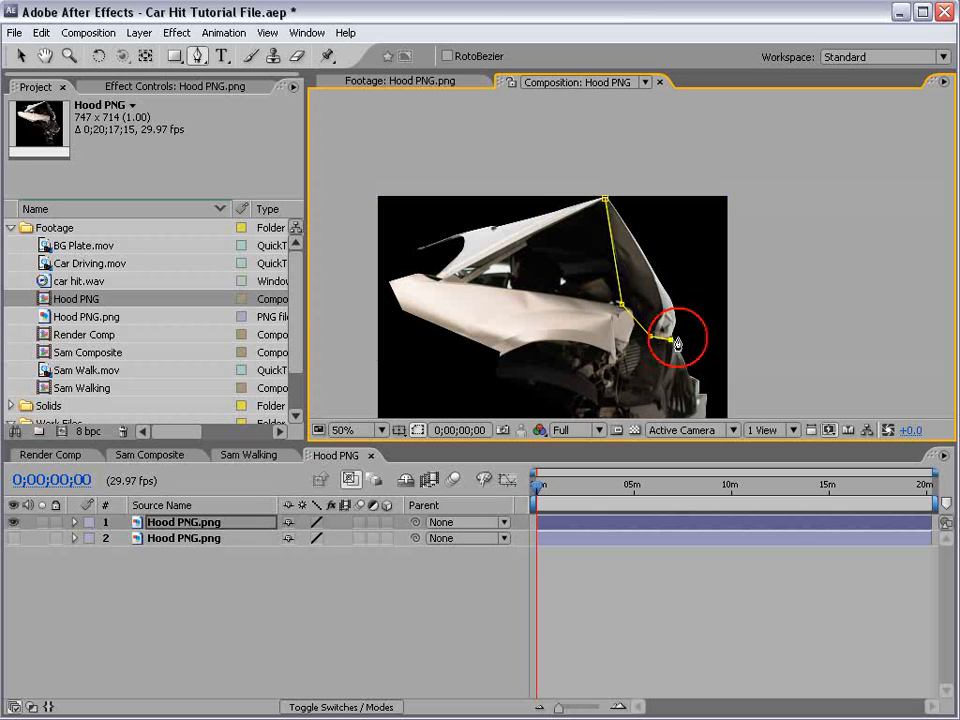
left_click(682, 311)
left_click(615, 198)
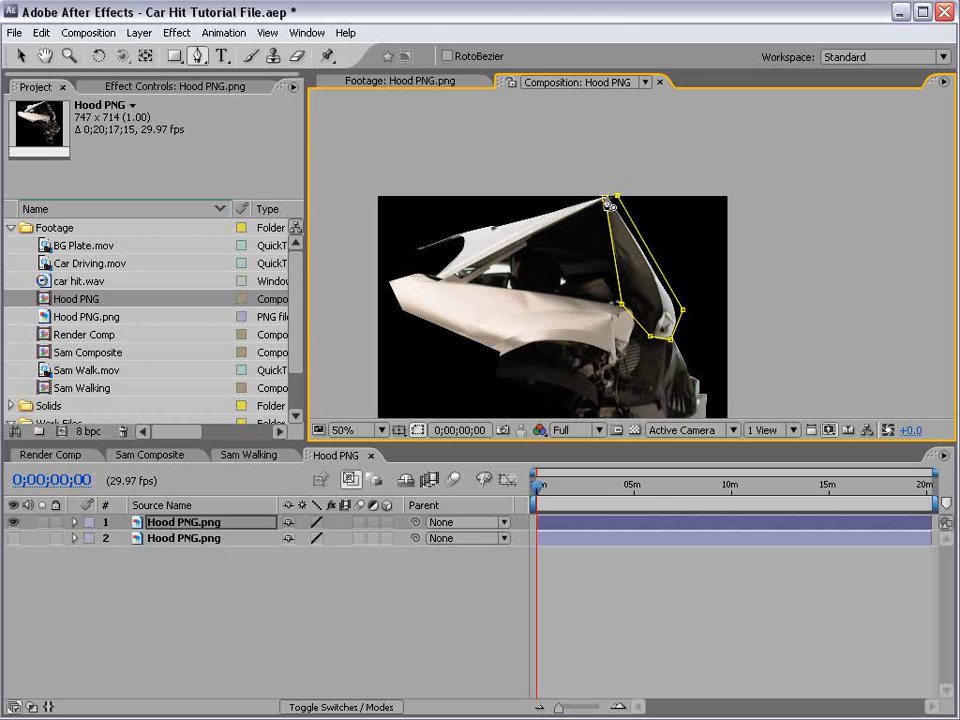
key("v")
Move the rear section's anchor point to the hood peak with the Pan Behind tool, show the hidden flap layer and save the project
left_click(180, 525)
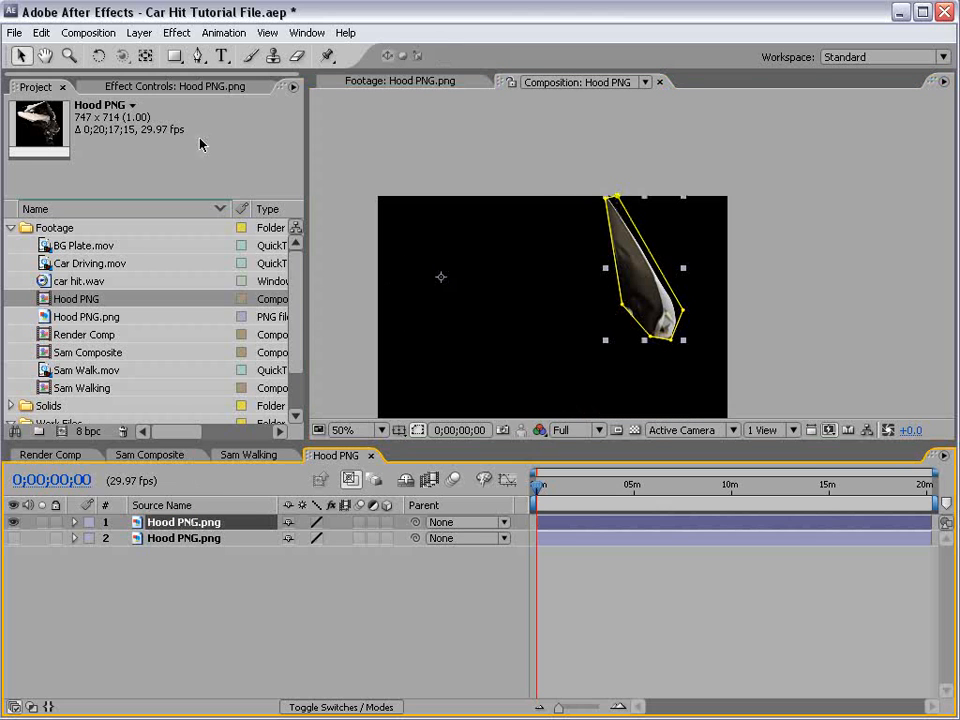
left_click(145, 56)
left_click_drag(448, 279, 615, 200)
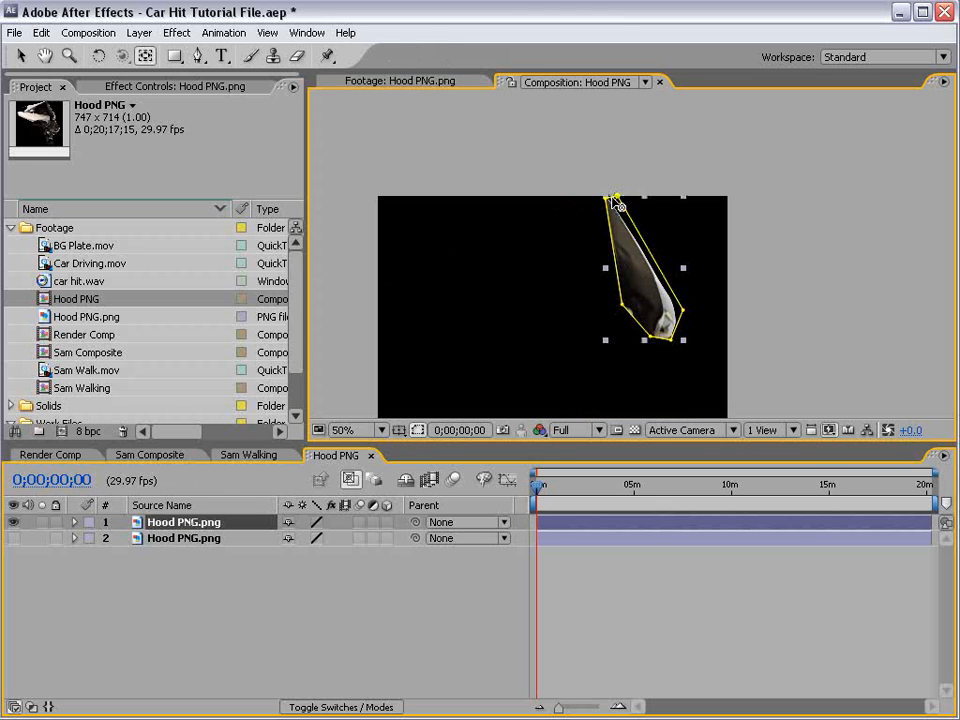
left_click(14, 538)
left_click(229, 564)
key("ctrl+s")
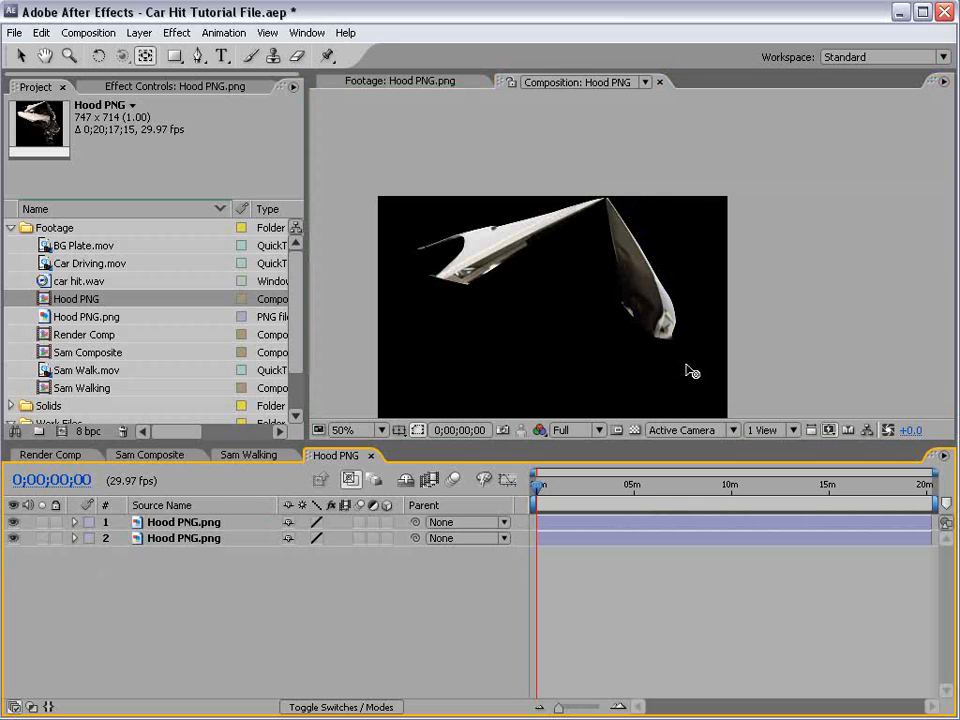
Duplicate the rear section layer, delete the copy's Mask 1 and solo the copy
left_click(180, 524)
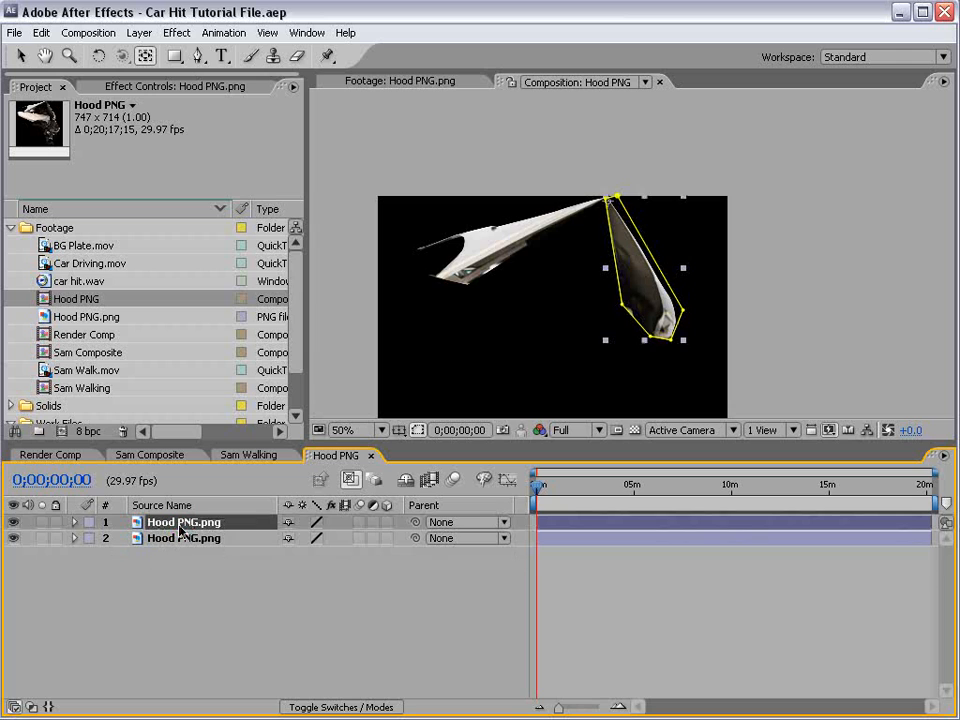
key("ctrl+d")
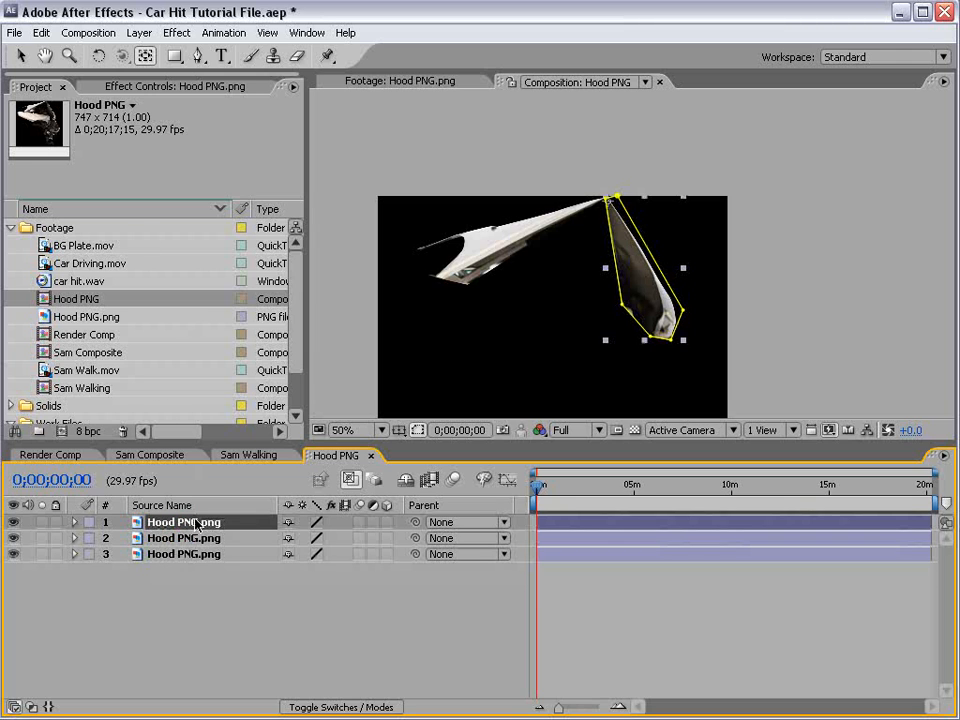
key("m")
left_click(152, 540)
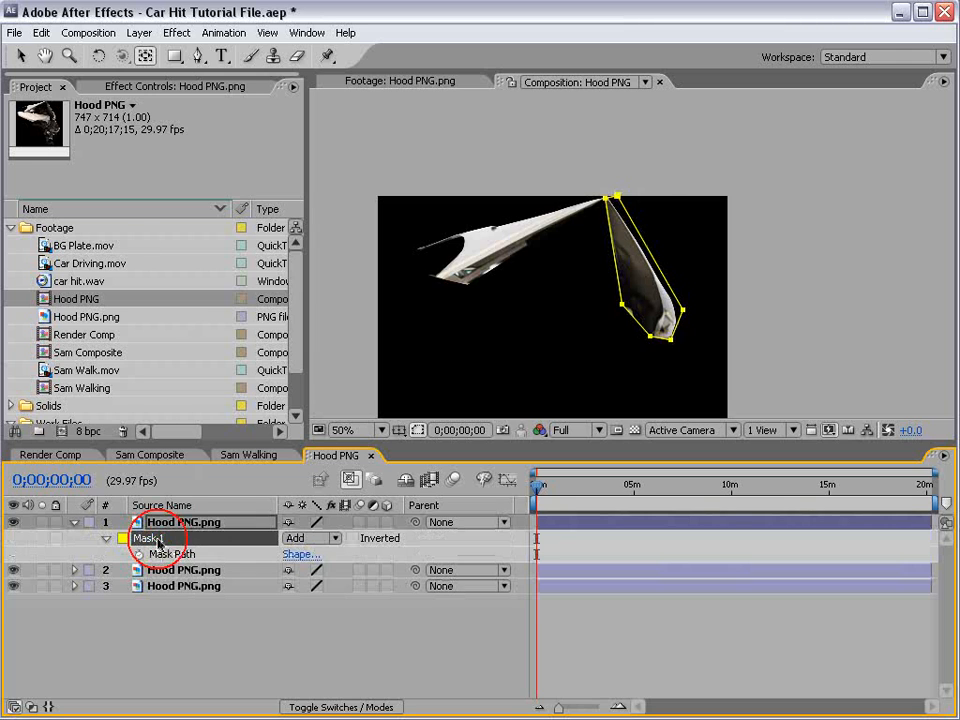
key("Delete")
left_click(41, 522)
key("g")
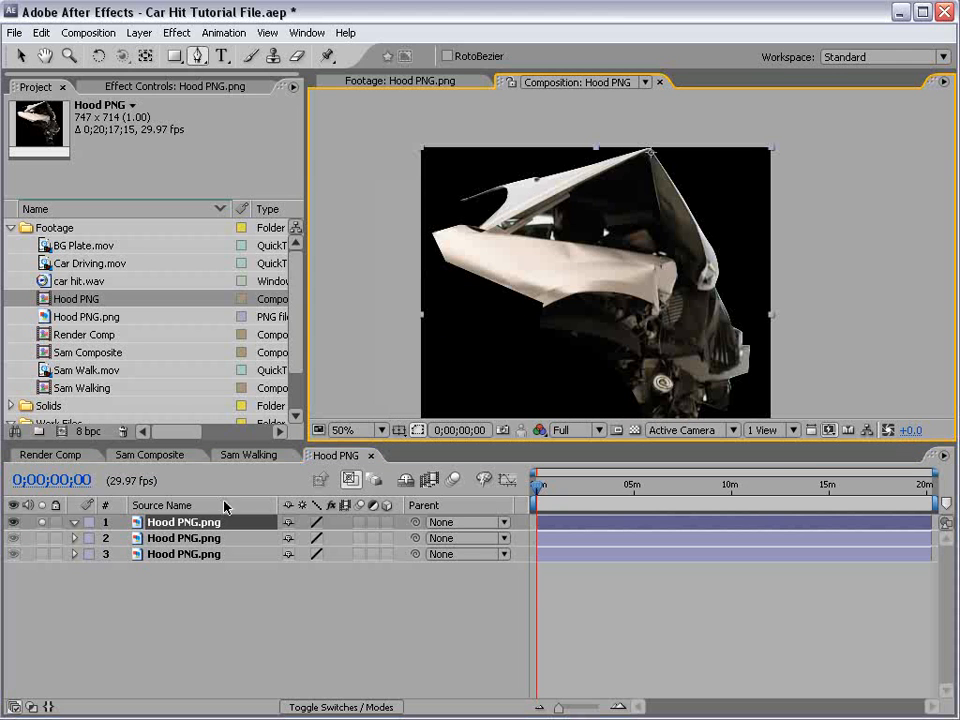
Draw a closed Pen mask on the soloed layer around the main fender and engine body, following the fender's upper edge below the flap
left_click(432, 217)
left_click(497, 232)
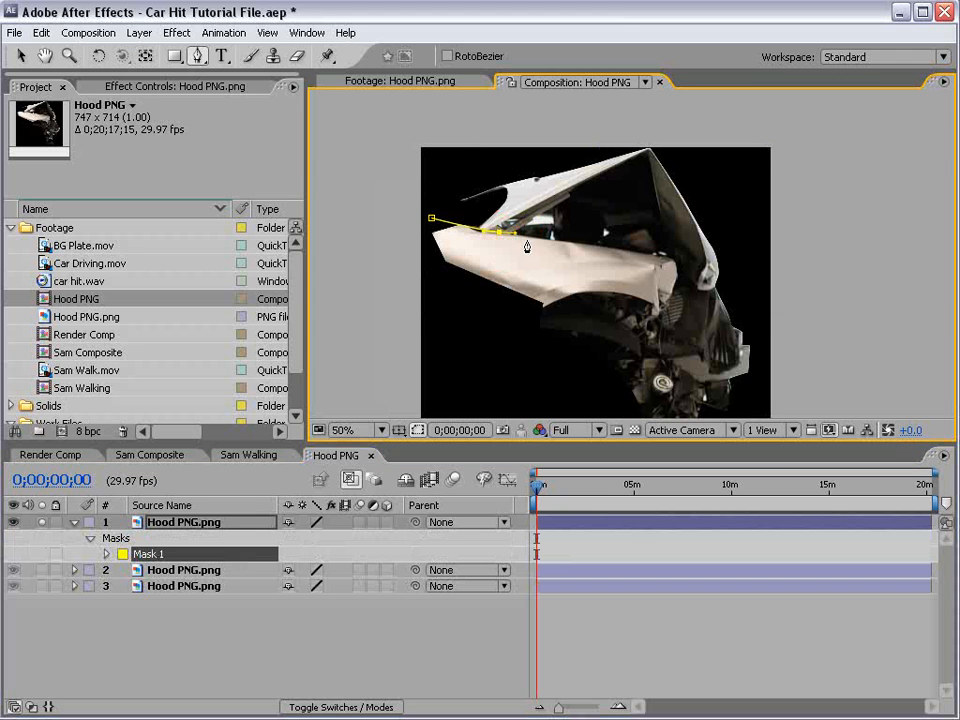
left_click(657, 258)
left_click(681, 264)
left_click(689, 294)
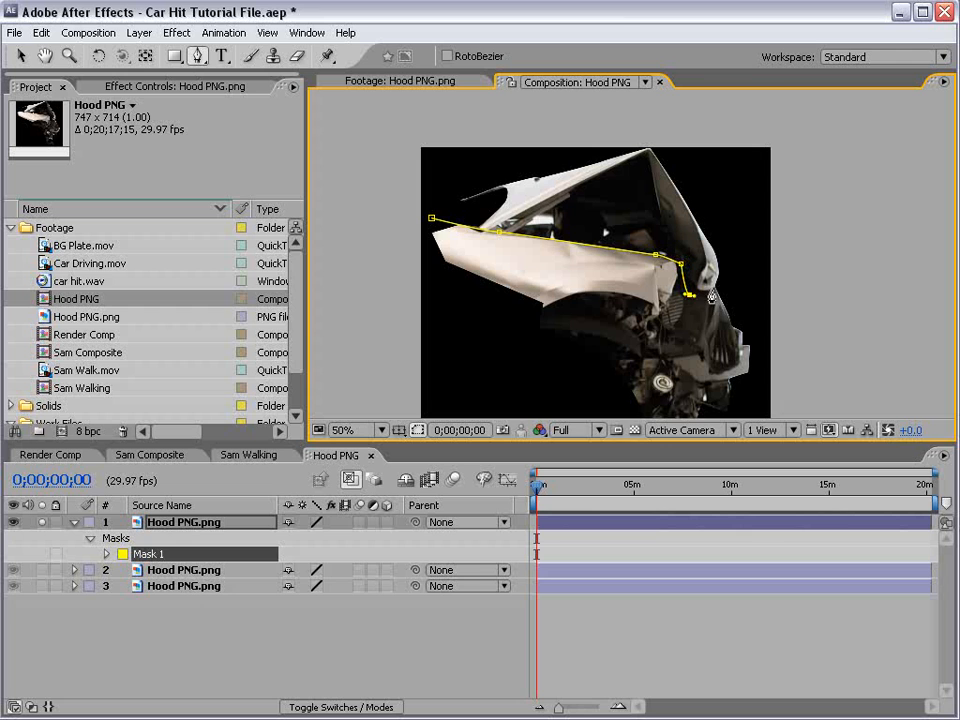
left_click(701, 291)
left_click_drag(762, 344, 750, 302)
left_click(756, 317)
left_click(754, 388)
left_click(716, 399)
left_click_drag(718, 403, 719, 307)
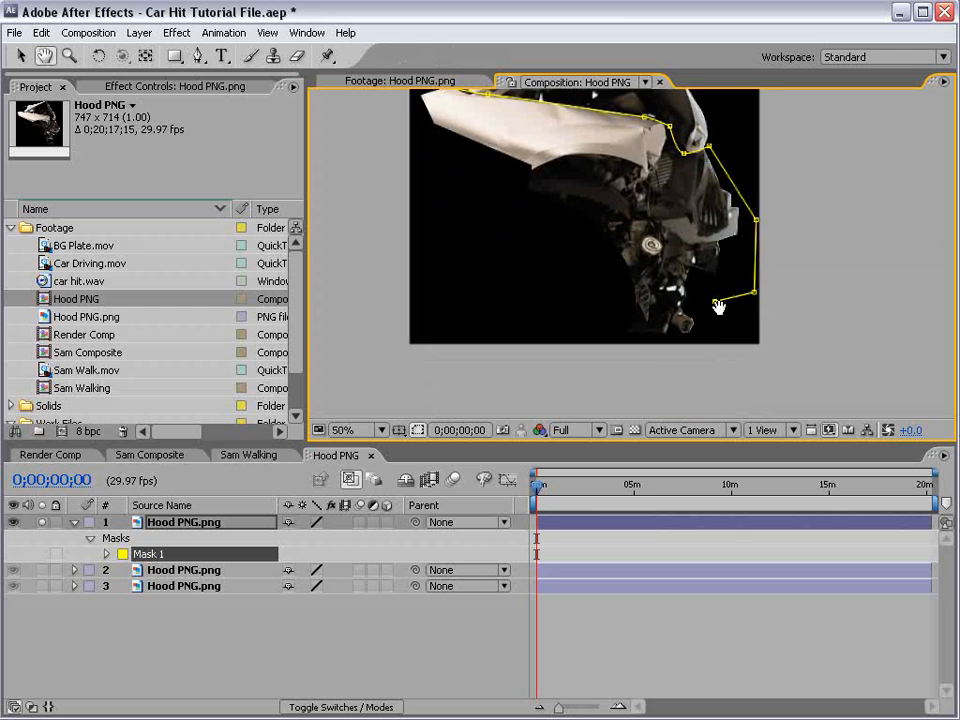
left_click(713, 349)
left_click(584, 356)
left_click(480, 248)
left_click_drag(437, 193, 501, 311)
left_click(433, 225)
left_click(484, 198)
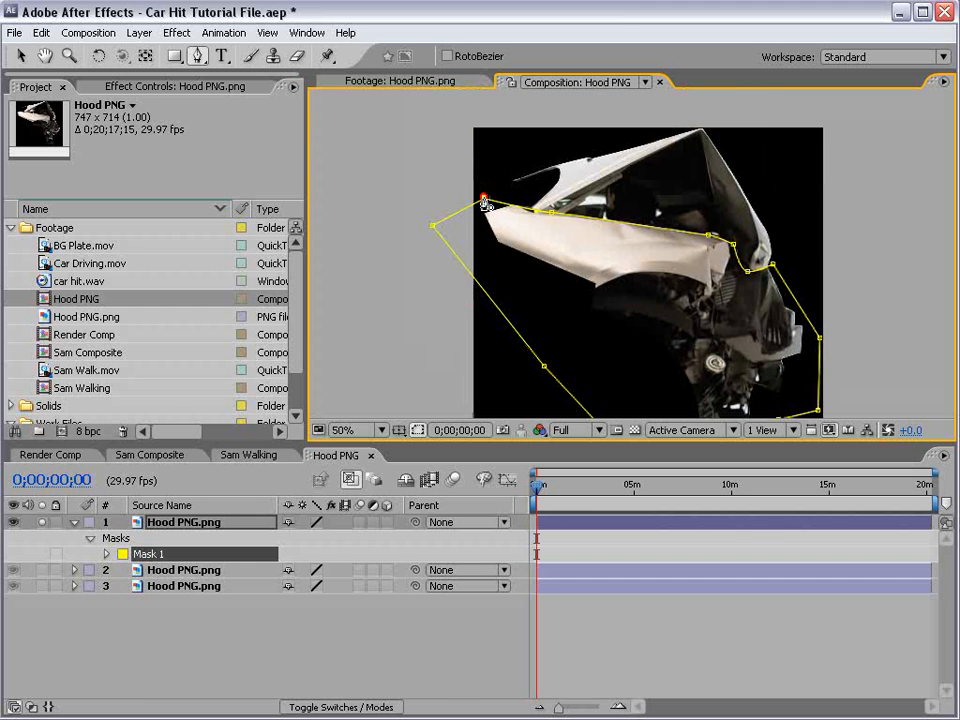
Turn off solo on the main body layer and show all three hood pieces together
key("v")
left_click_drag(780, 395, 645, 296)
left_click(92, 543)
left_click_drag(14, 538, 16, 563)
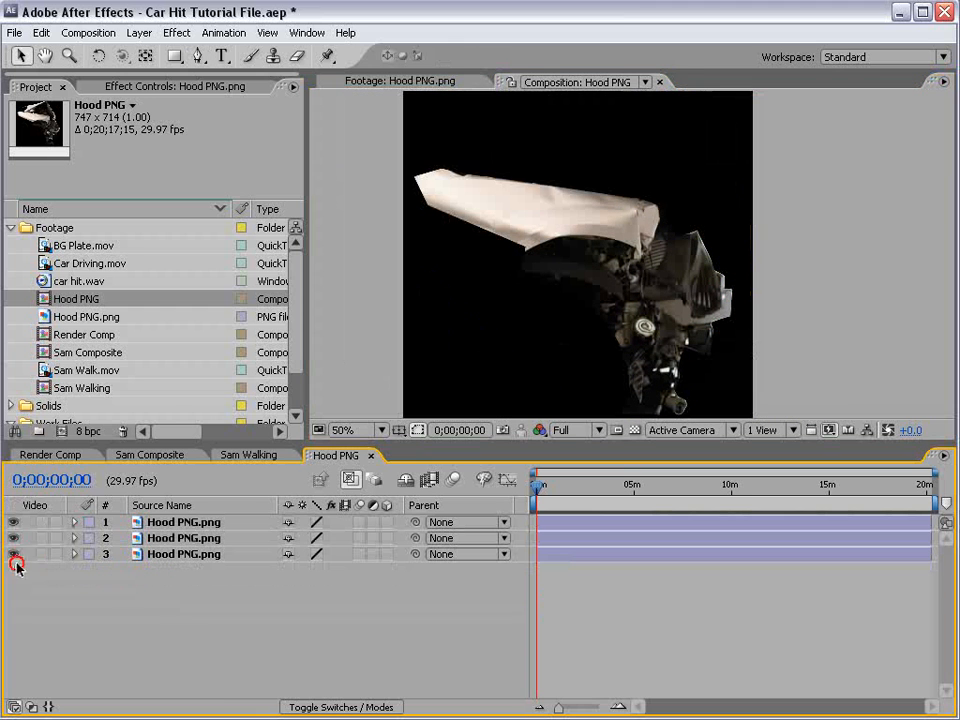
Rename the main body layer Main and move it to the bottom of the layer stack
left_click(160, 521)
key("Return")
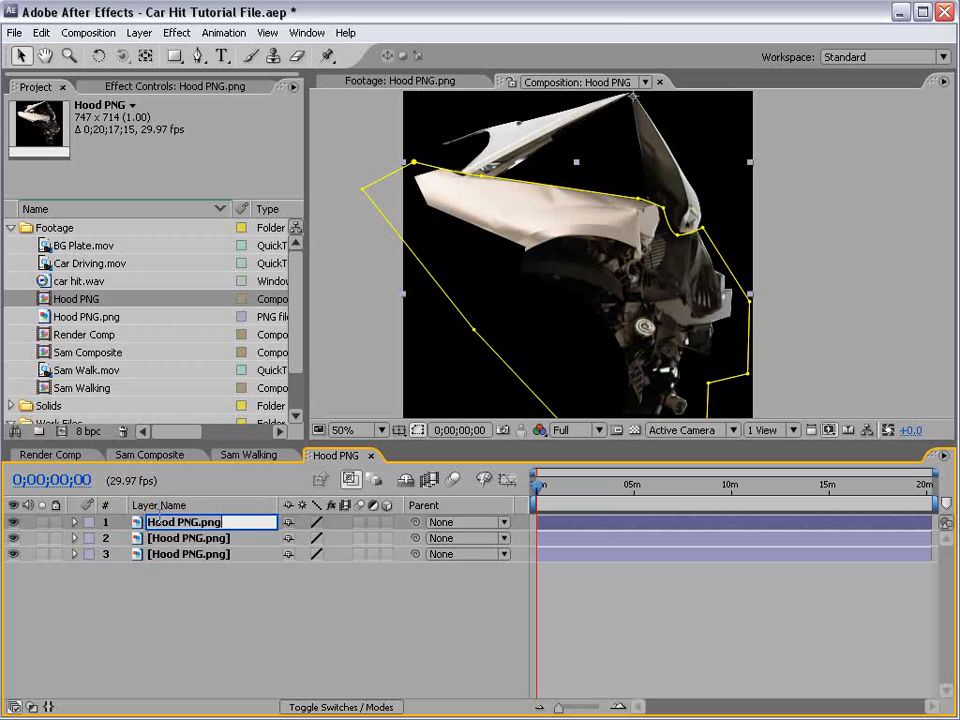
type("Main")
key("Return")
left_click_drag(160, 521, 167, 568)
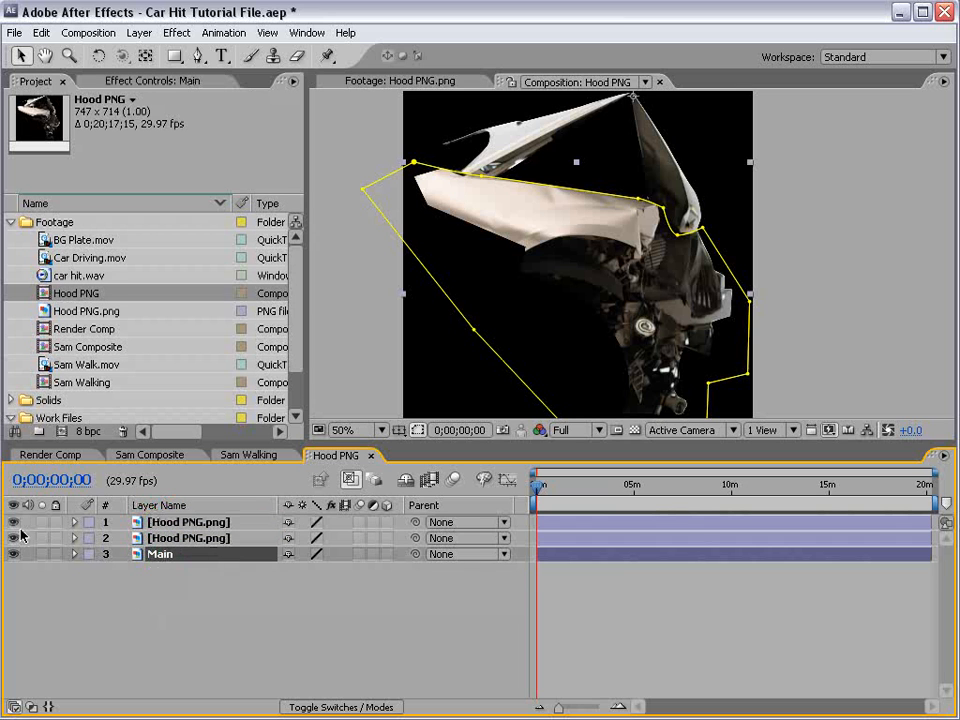
Rename the front flap layer Top Left and the rear section layer Right, and save the project
left_click(167, 540)
key("Return")
type("Top Left")
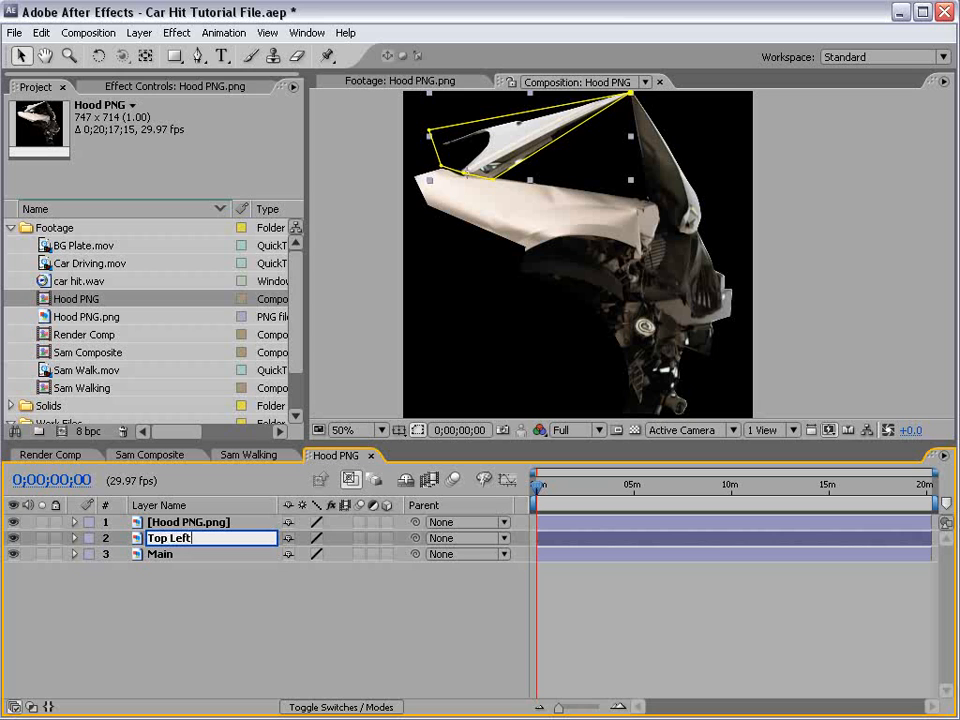
key("Return")
left_click(178, 521)
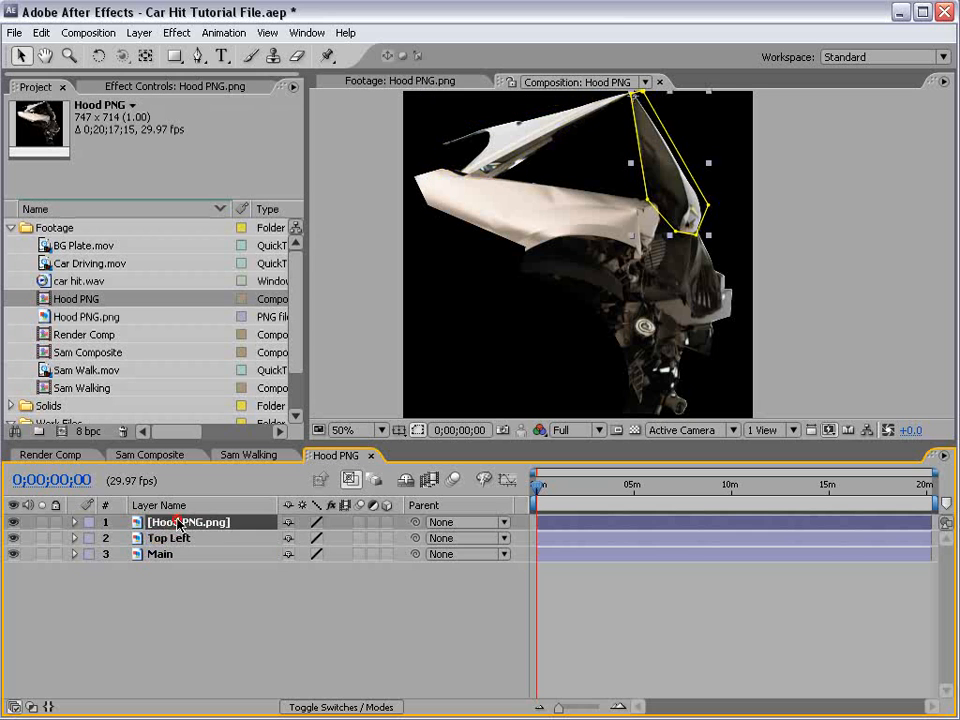
key("Return")
type("Right")
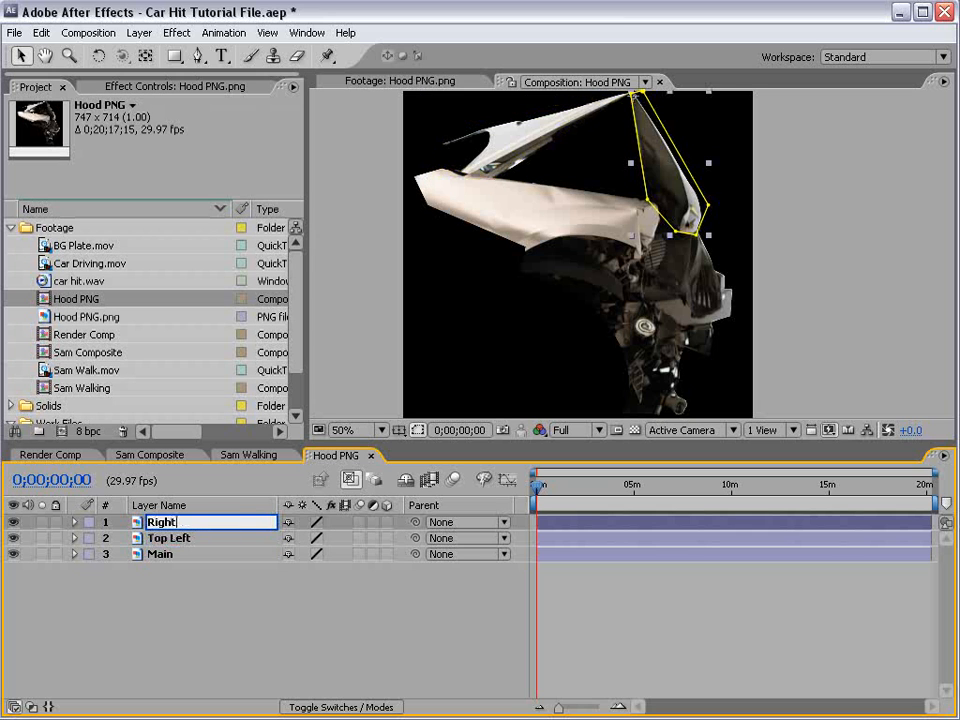
key("Return")
left_click(160, 576)
key("space")
left_click_drag(572, 236, 605, 273)
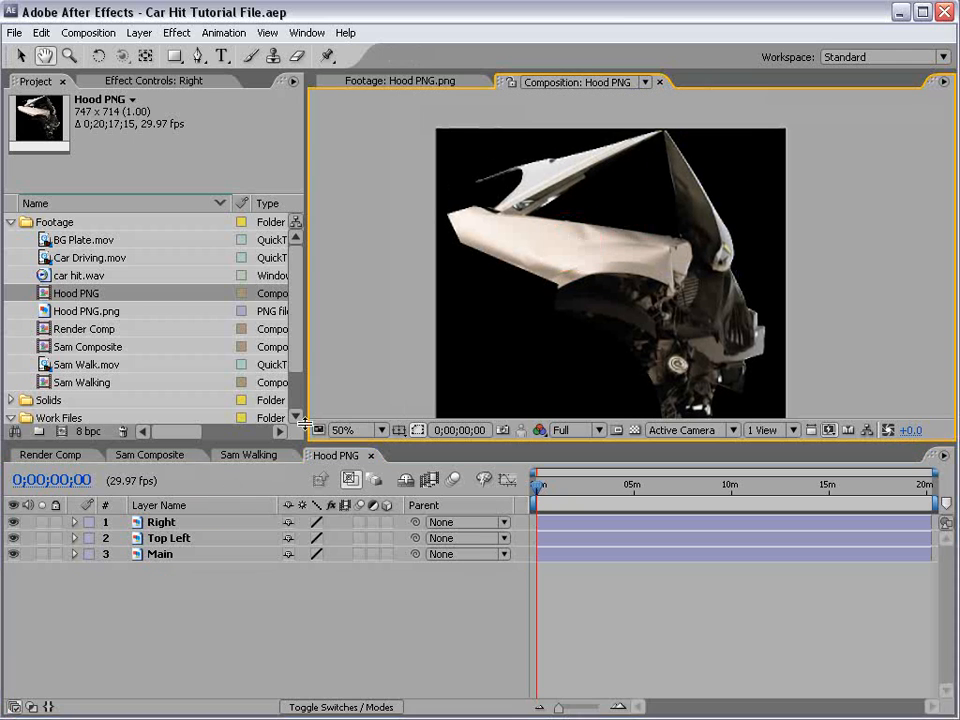
Parent the Right layer to the Top Left layer
left_click(168, 542)
left_click(165, 522)
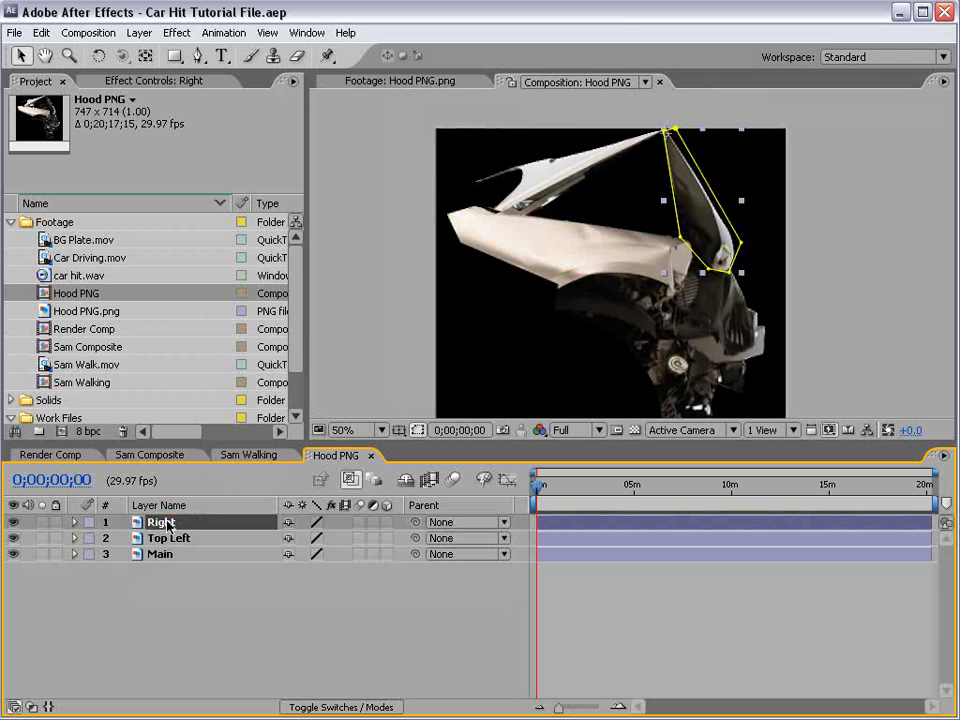
left_click_drag(414, 522, 180, 541)
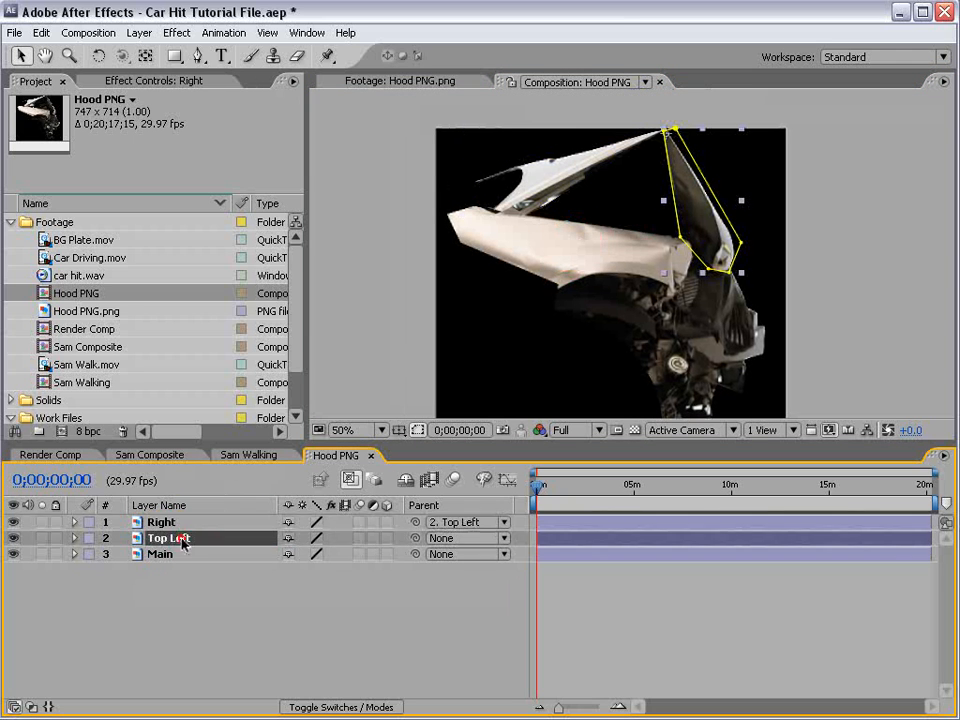
Rotate the Top Left layer down to about 35.7° and move the Main layer to the top of the stack
key("r")
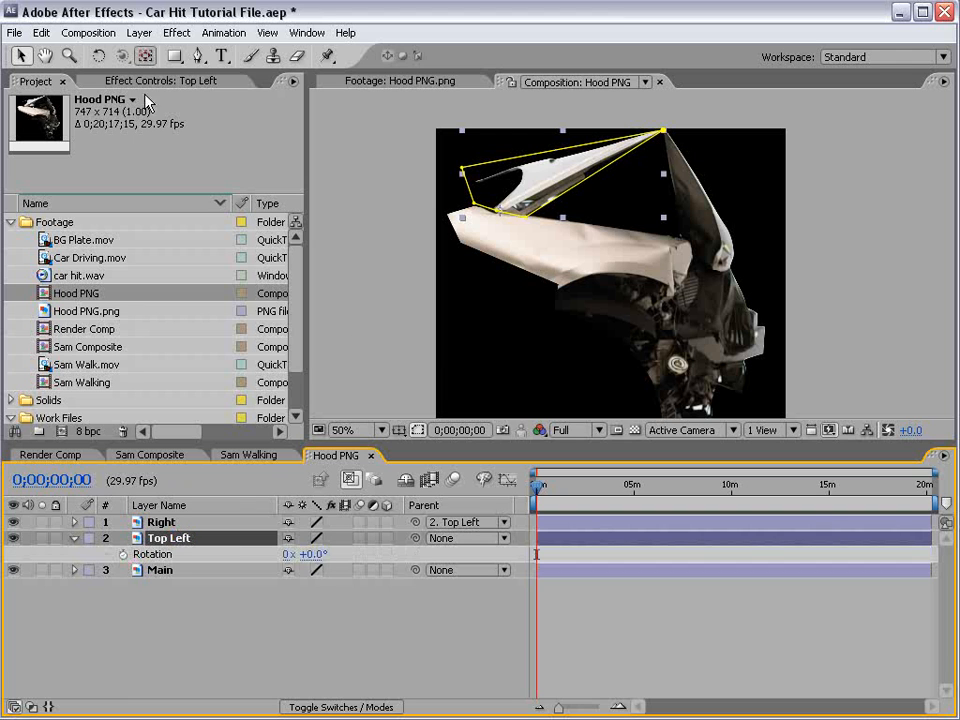
key("w")
left_click_drag(615, 170, 623, 226)
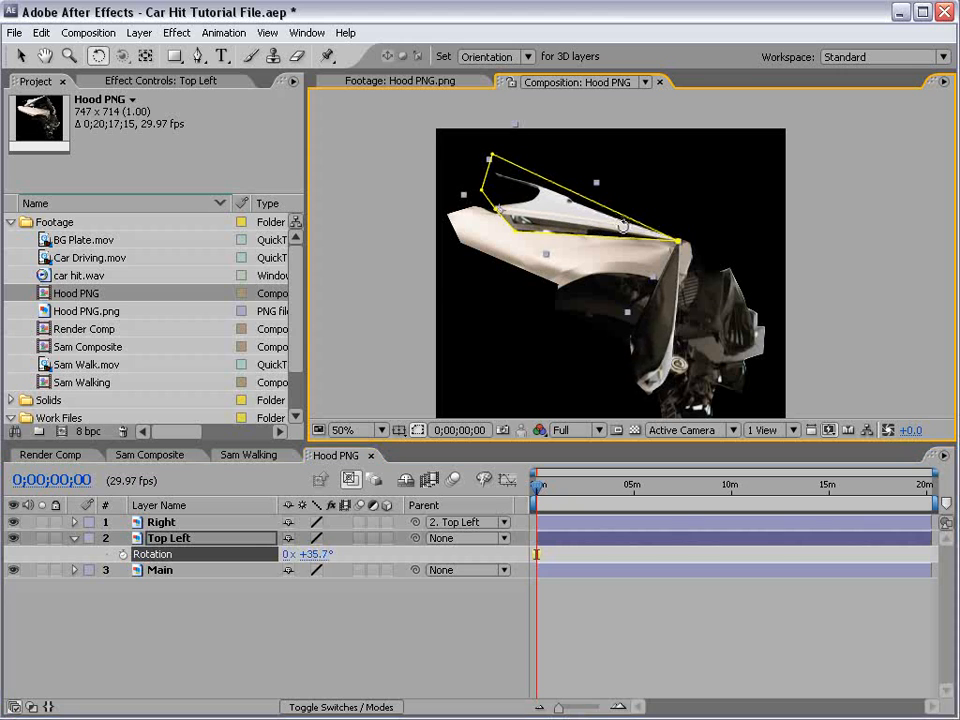
left_click_drag(171, 575, 165, 521)
left_click(603, 617)
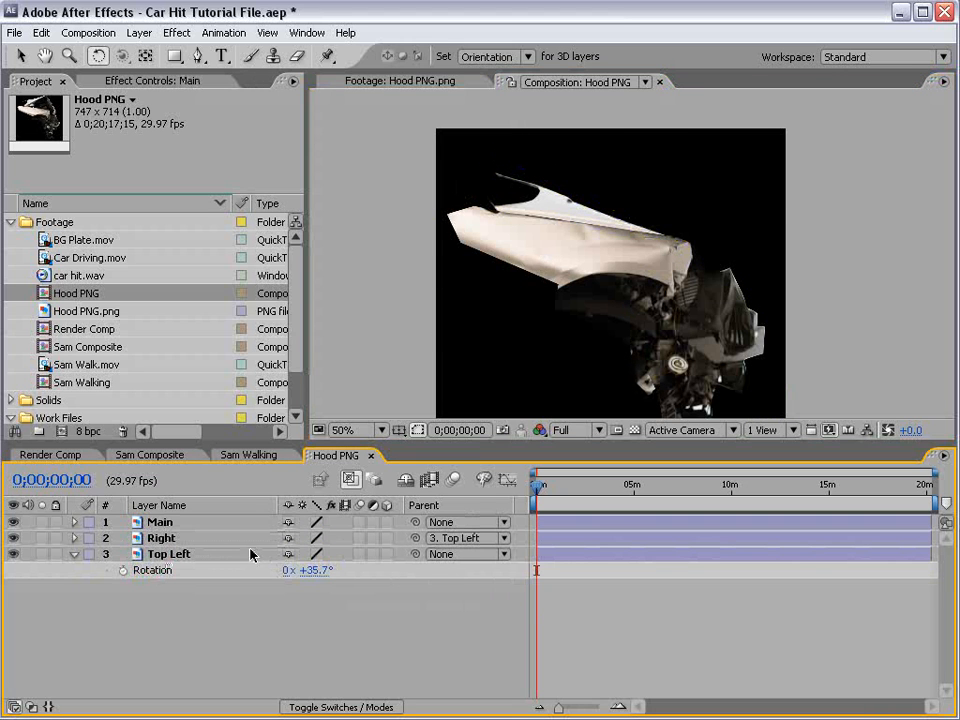
Fine-tune the Top Left layer's rotation to about 33.8° so the flap lies along the fender
left_click(163, 538)
left_click(185, 552)
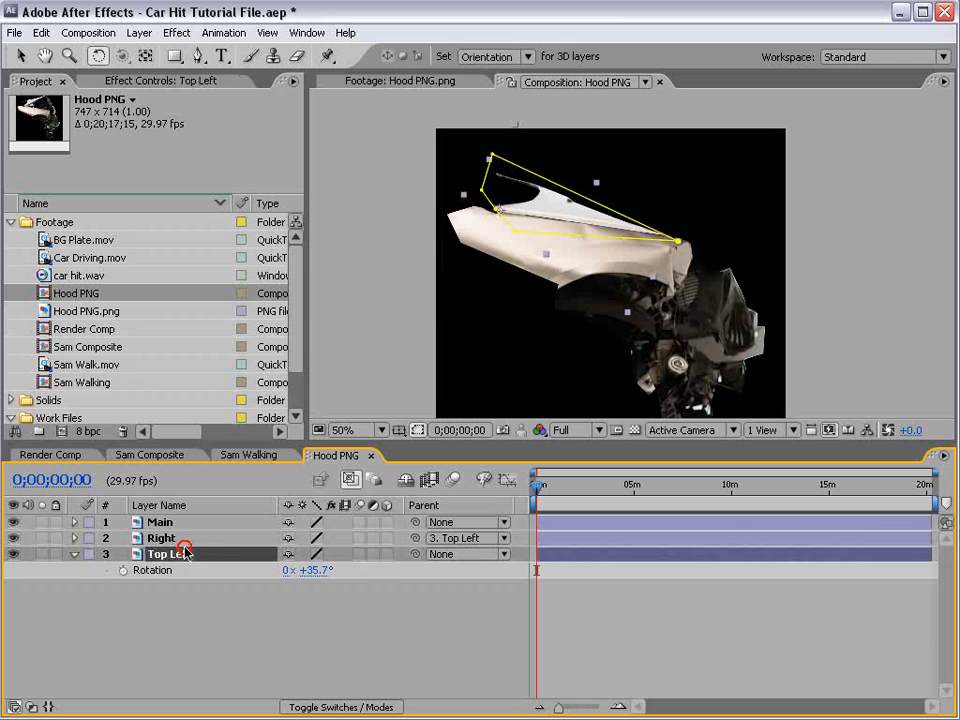
mouse_move(622, 226)
left_mouse_down()
mouse_move(630, 244)
mouse_move(608, 231)
left_mouse_up()
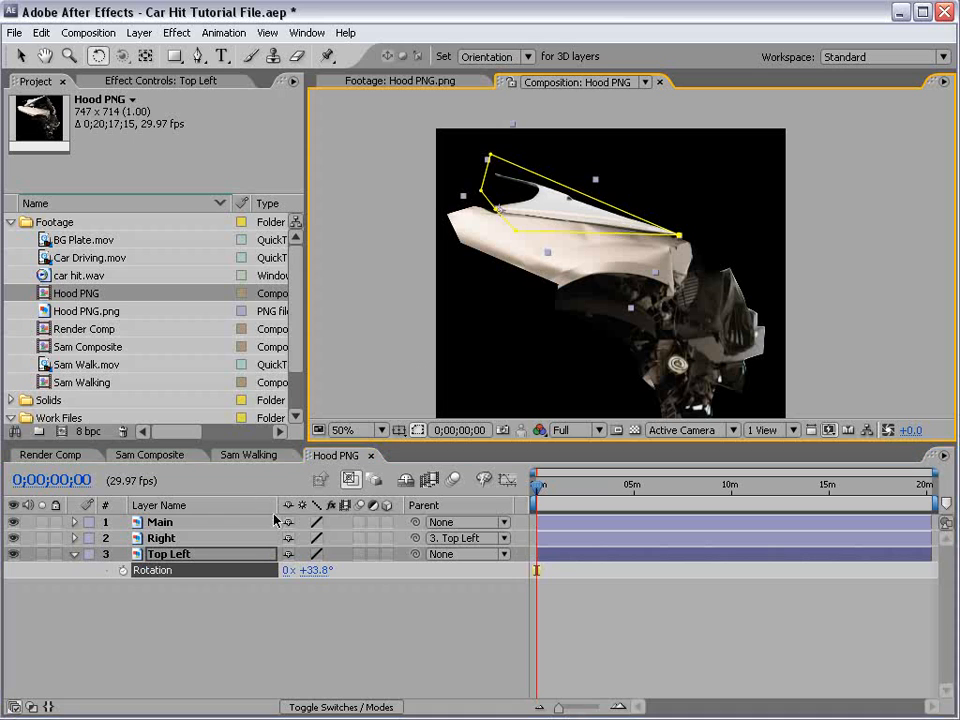
Set Rotation keyframes on the Top Left and Right layers at 0;00;00;00
left_click(162, 556)
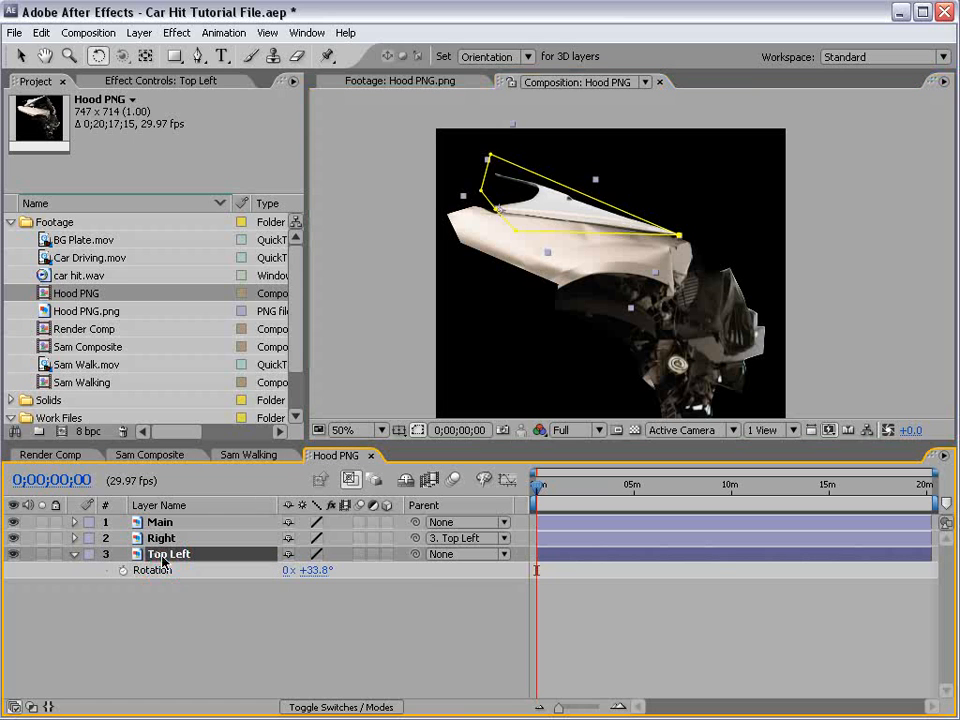
left_click(122, 570)
left_click(162, 538)
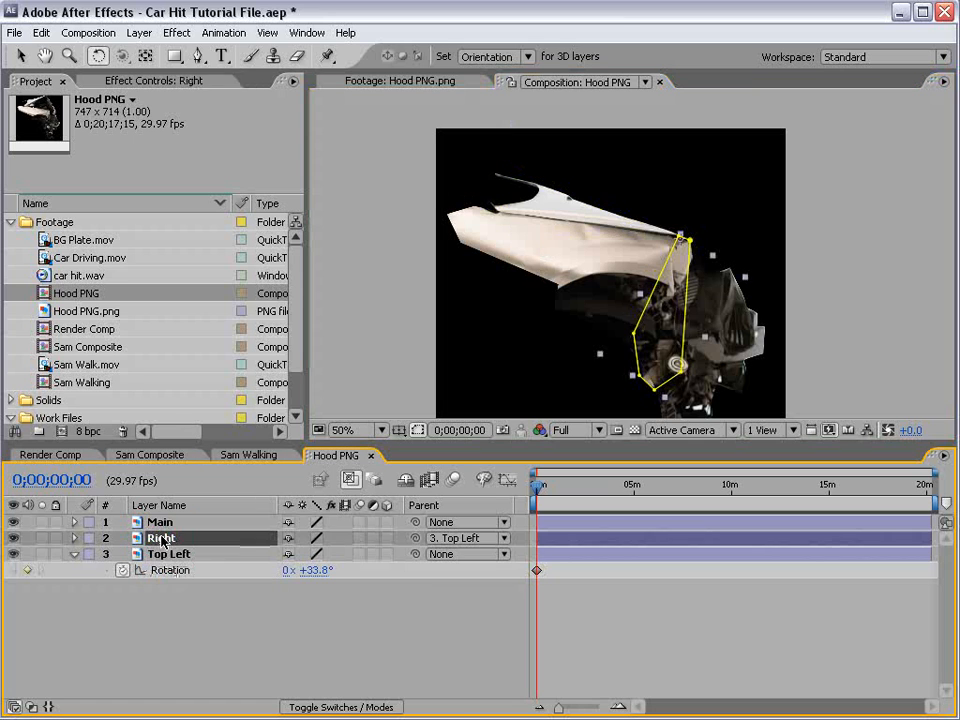
key("r")
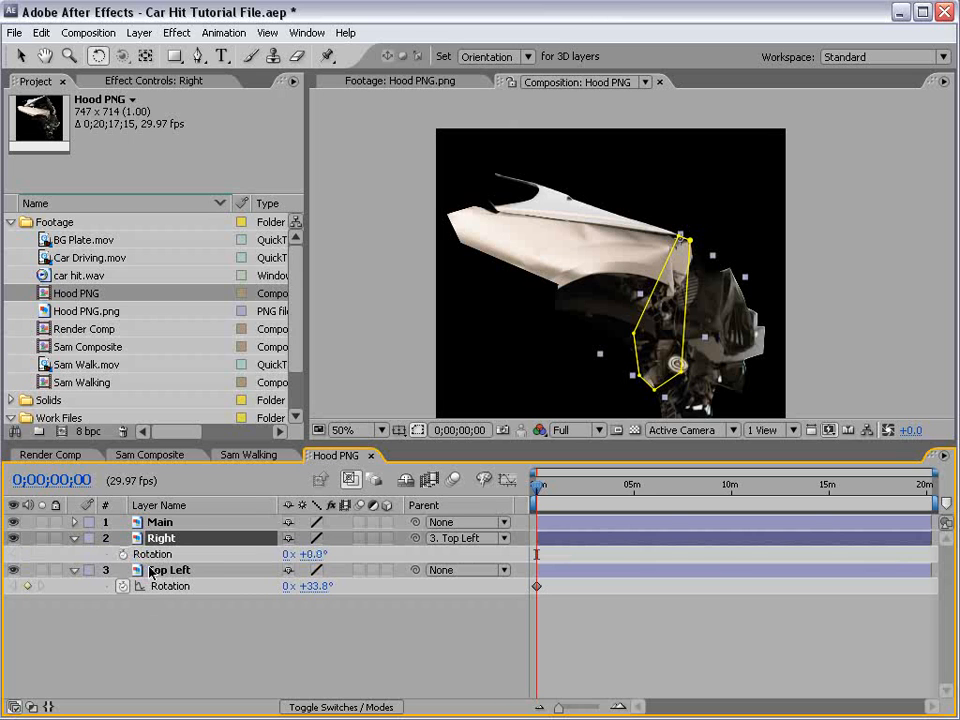
left_click(122, 554)
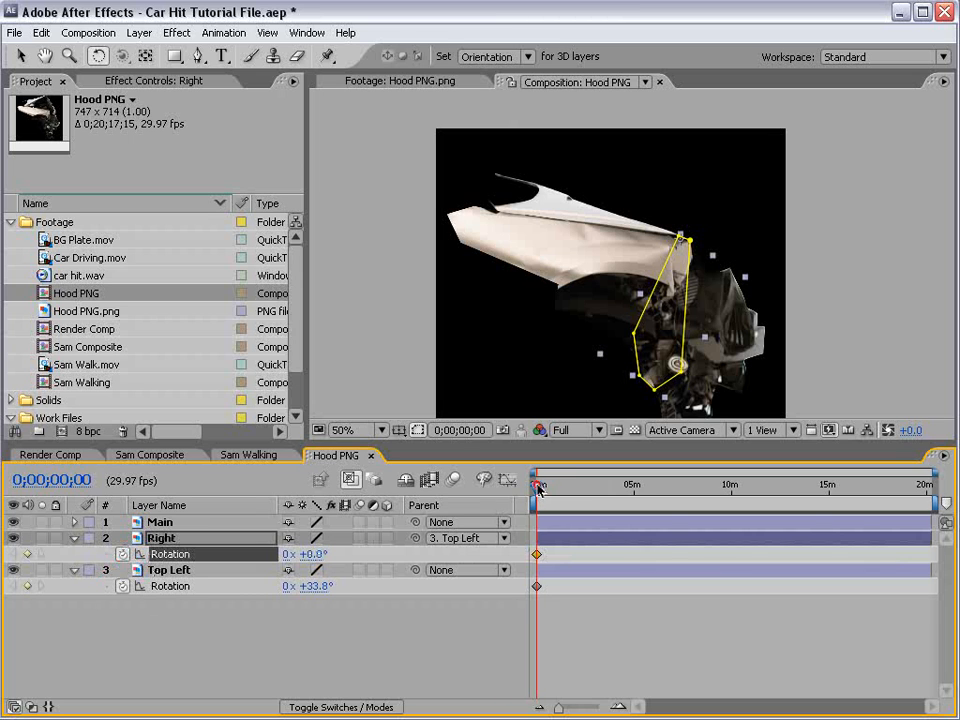
Add a second Rotation keyframe on the Top Left layer at 0;00;49;00 with a rotation of +17.8°
left_click_drag(538, 488, 552, 488)
left_click_drag(318, 586, 297, 581)
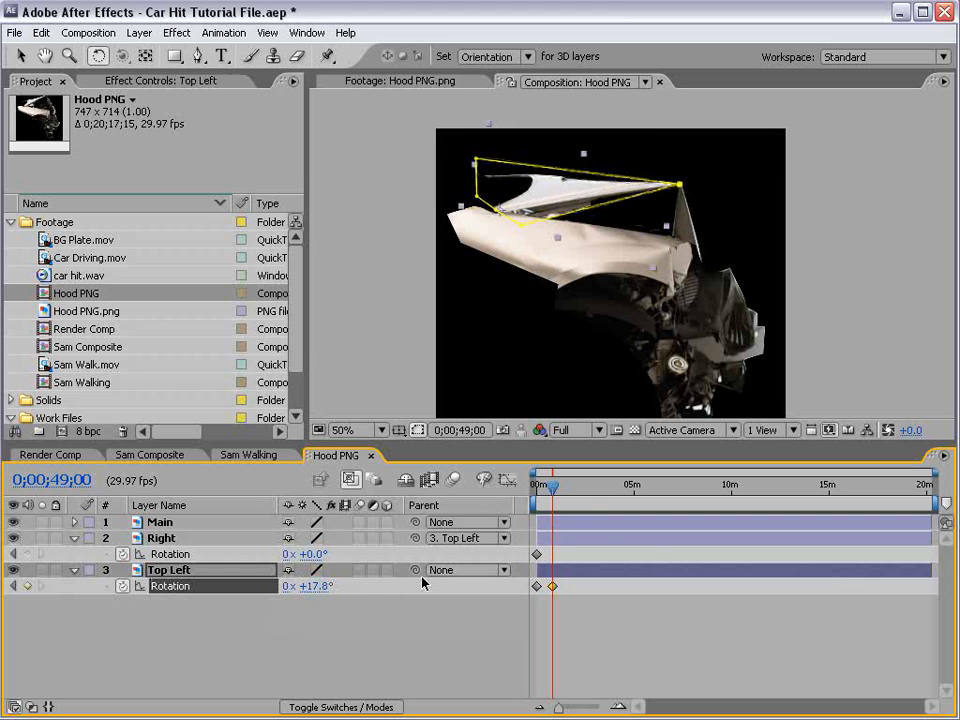
left_click_drag(568, 493, 537, 490)
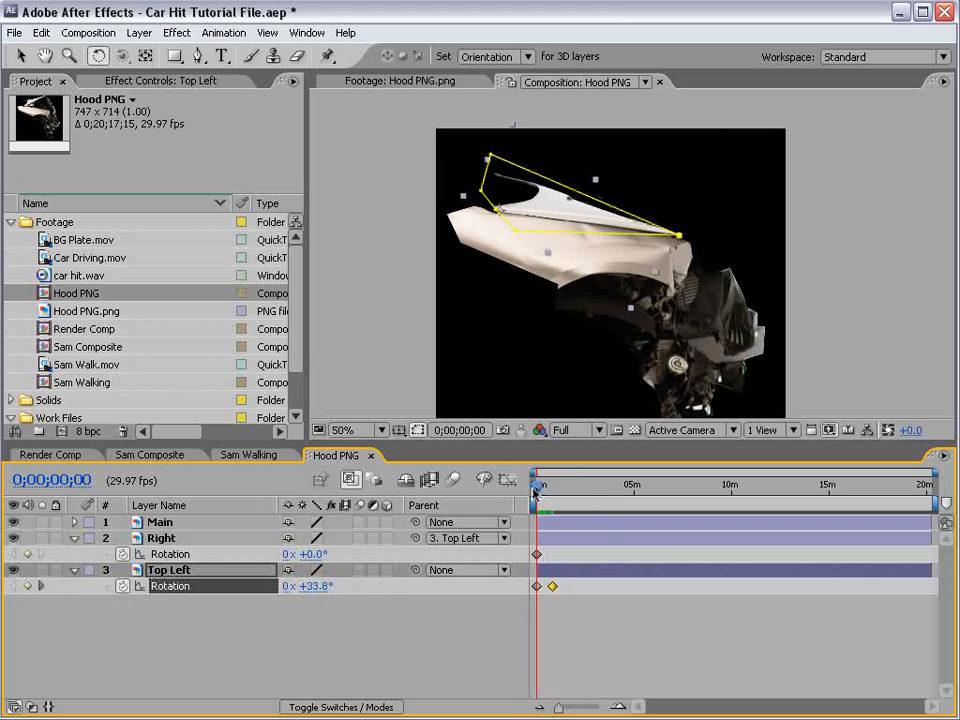
Rotate the Right layer to -75.2° at 0;00;00;00 and to -30.9° at 0;00;43;07
left_click(747, 290)
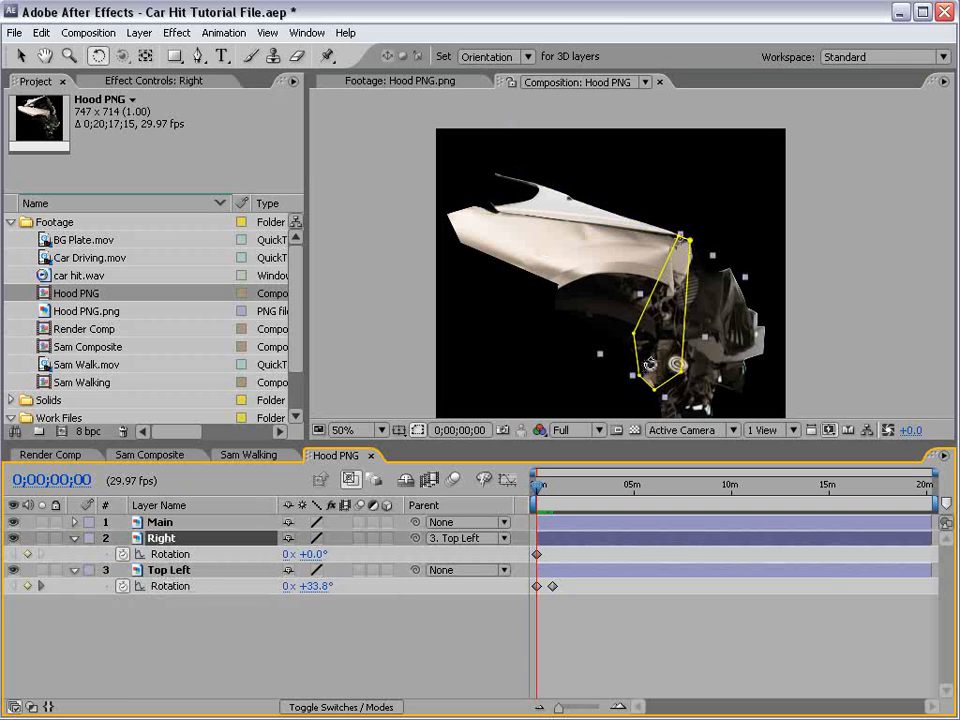
left_click_drag(651, 364, 792, 295)
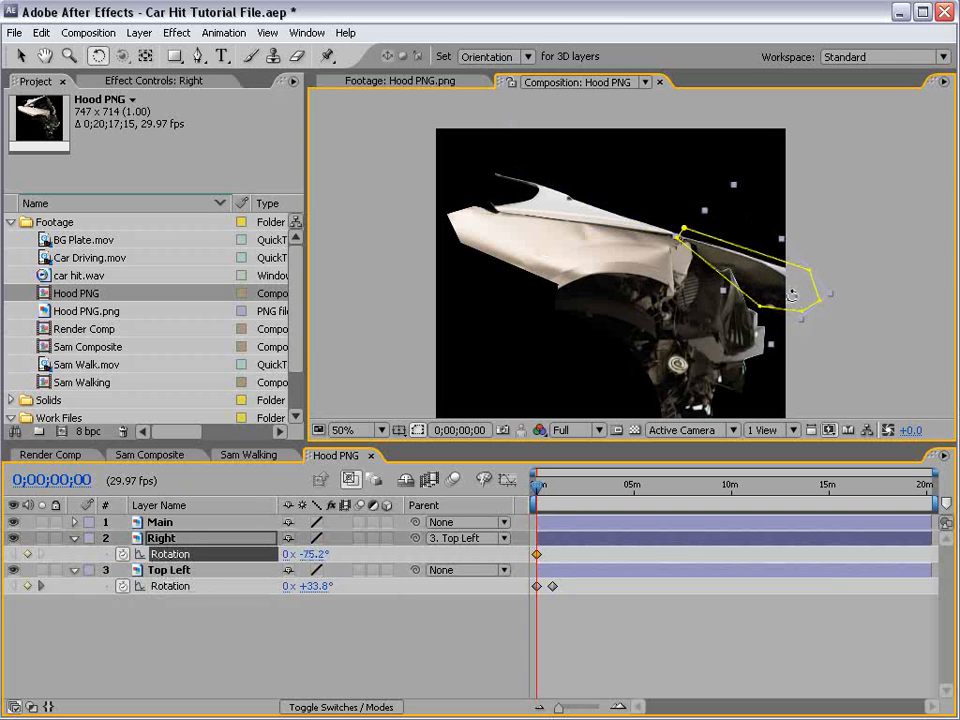
left_click_drag(543, 489, 550, 489)
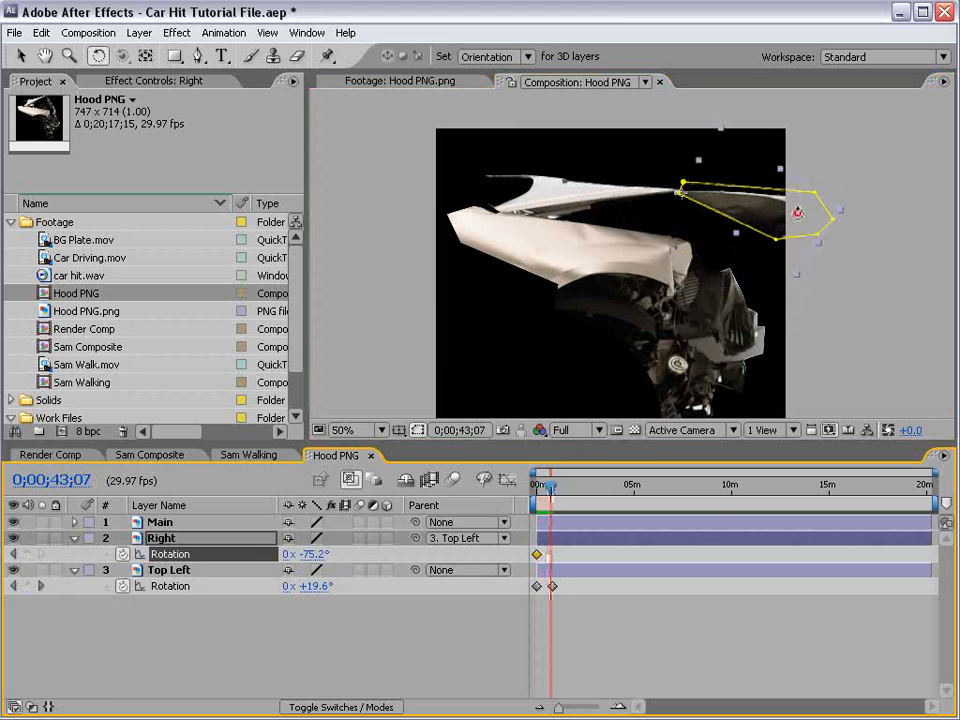
left_click_drag(797, 212, 749, 285)
Align the Top Left layer's second Rotation keyframe in time with the Right layer's second Rotation keyframe
key("=")
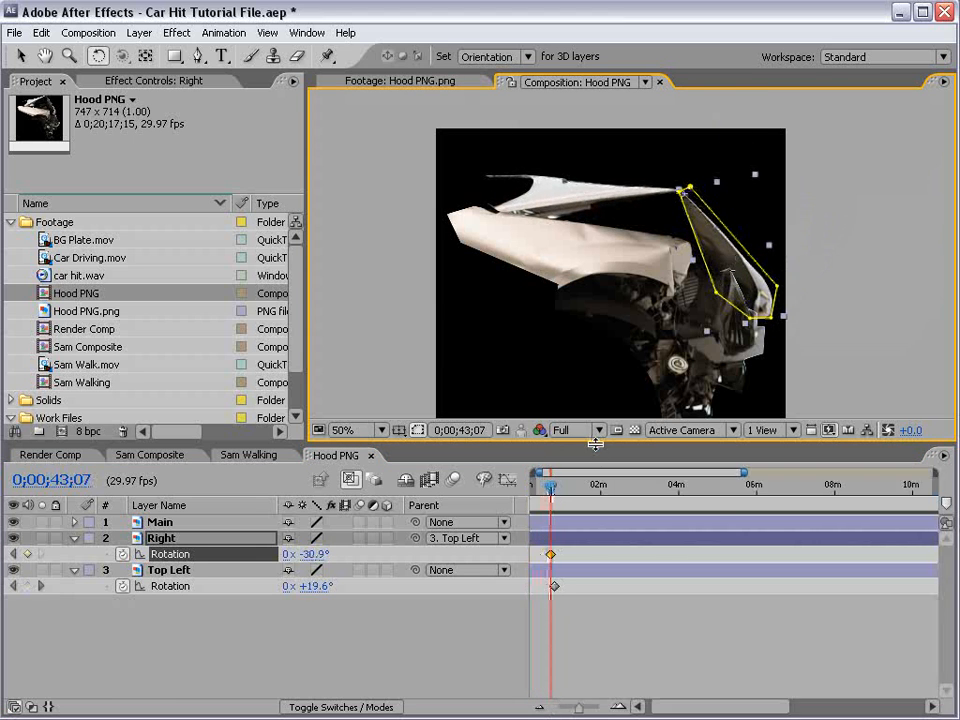
key("=")
mouse_move(593, 489)
left_mouse_down()
mouse_move(546, 490)
mouse_move(586, 503)
mouse_move(537, 490)
mouse_move(590, 490)
left_mouse_up()
left_click(600, 587)
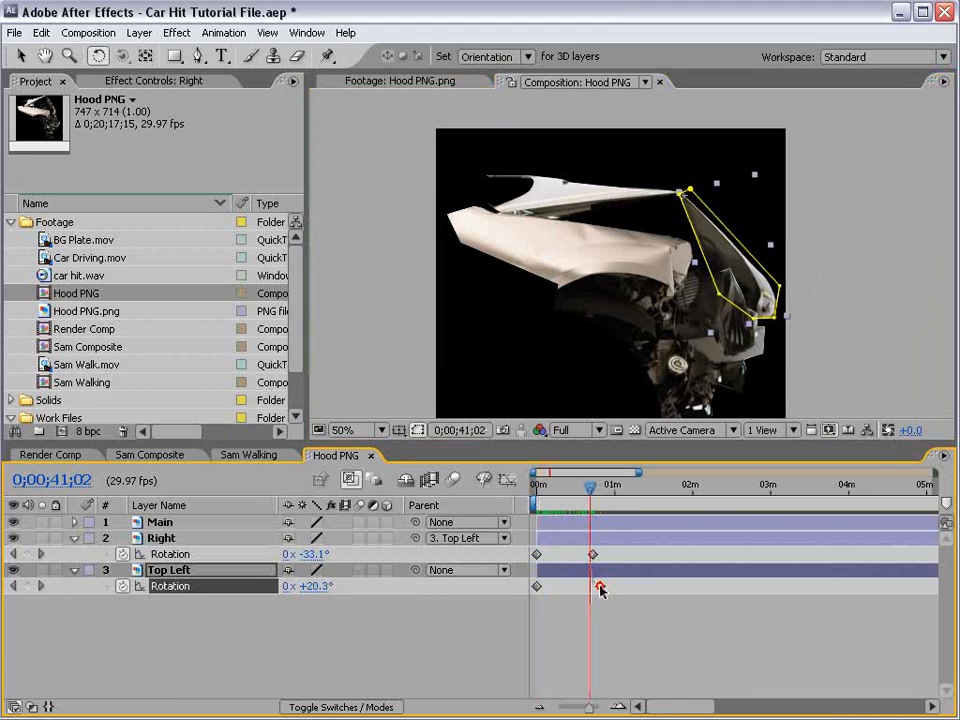
left_click_drag(600, 587, 590, 589)
Preview the hood motion, and move the second Rotation keyframes of both layers to 0;00;00;04
left_click_drag(553, 490, 529, 491)
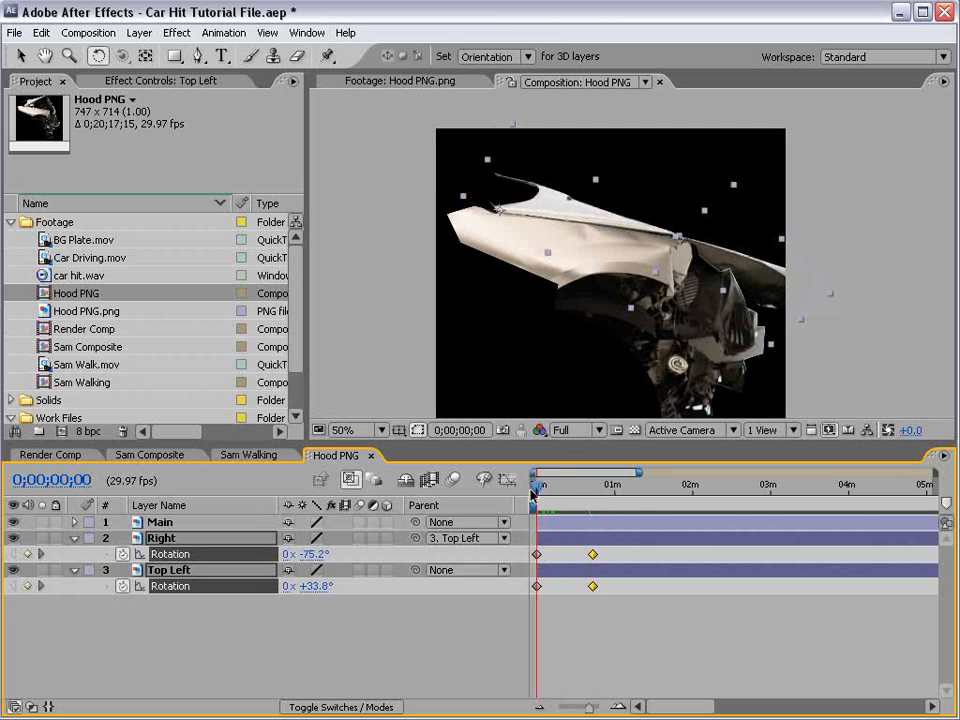
key("space")
key("equal")
left_click(761, 587)
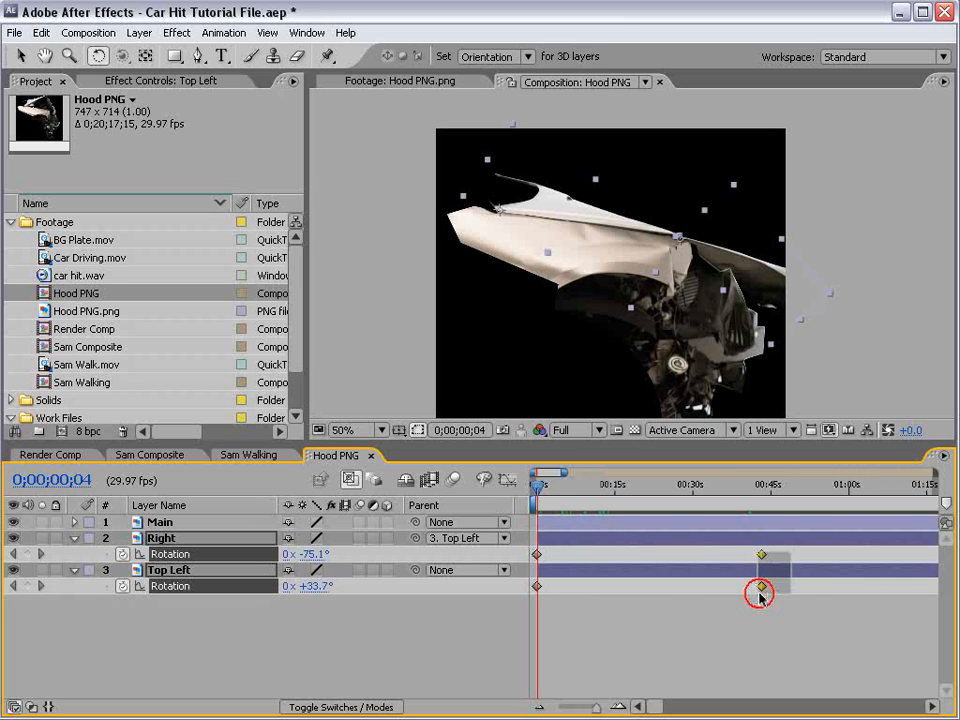
left_click_drag(761, 588, 540, 598)
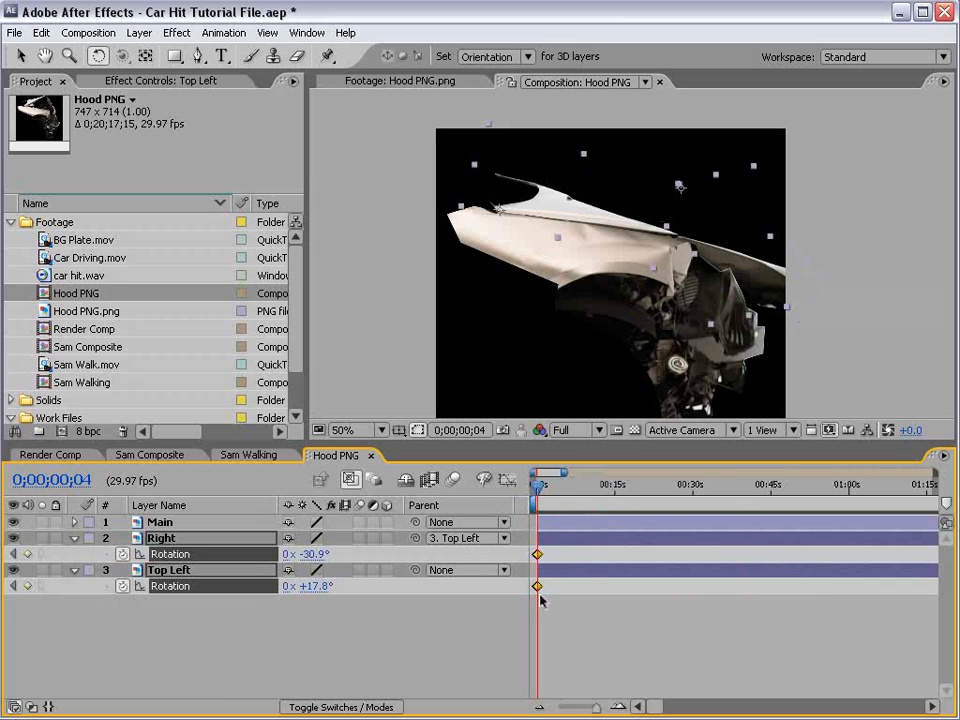
key("equal")
key("equal")
key("h")
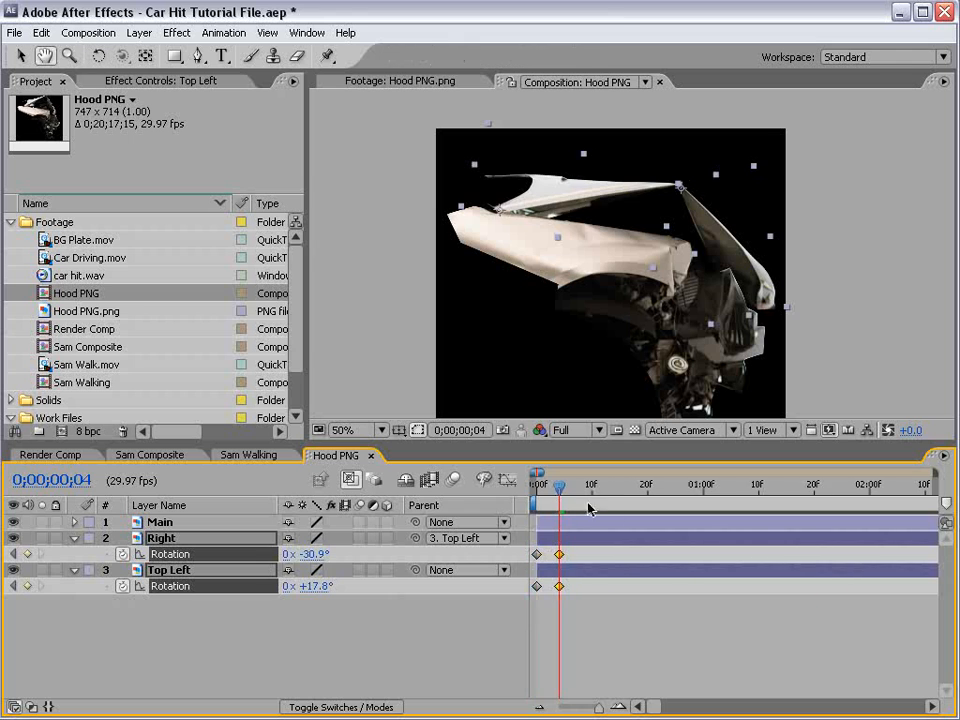
key("w")
mouse_move(559, 484)
left_mouse_down()
mouse_move(536, 482)
mouse_move(553, 484)
left_mouse_up()
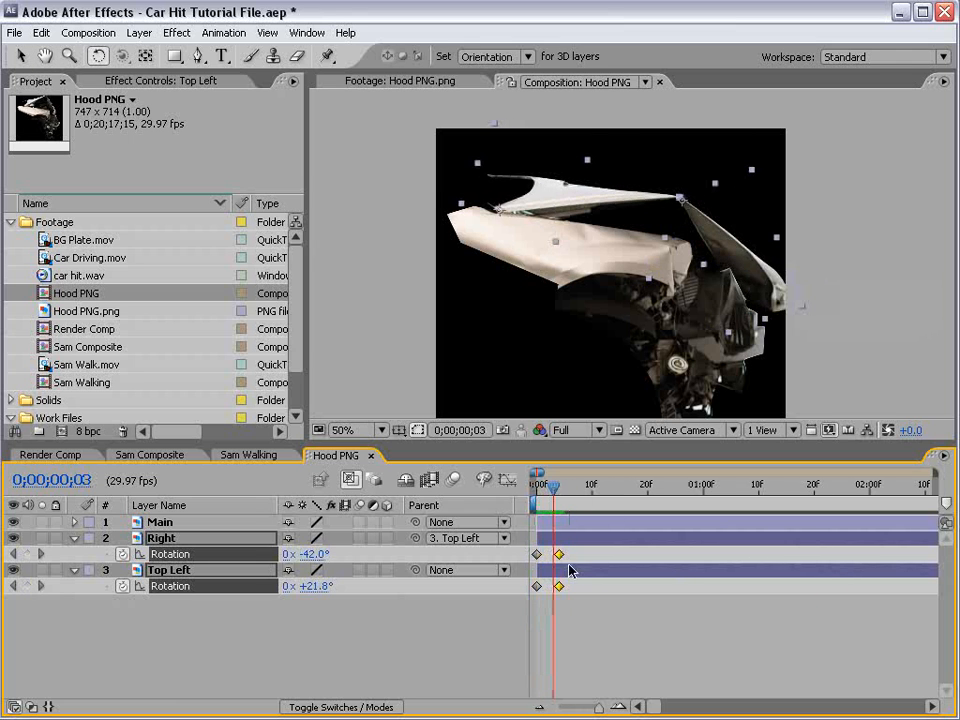
Shift all four Rotation keyframes of the Right and Top Left layers to run from 0;00;00;14 to 0;00;00;18
left_click(553, 643)
left_click_drag(581, 557, 617, 584)
left_click_drag(588, 486, 637, 512)
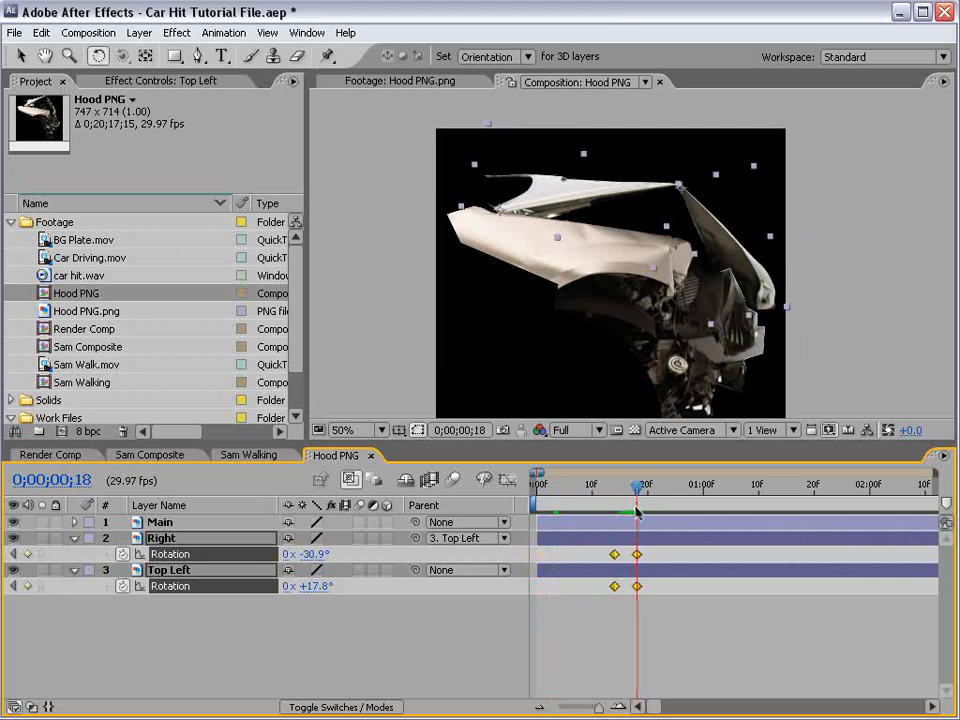
Fold the hood further at 0;00;00;18 by rotating the Right layer to -11.9° and the Top Left layer to +9.8°
left_click(594, 619)
mouse_move(318, 586)
left_mouse_down()
mouse_move(305, 586)
mouse_move(329, 554)
mouse_move(342, 555)
mouse_move(331, 592)
mouse_move(320, 592)
left_mouse_up()
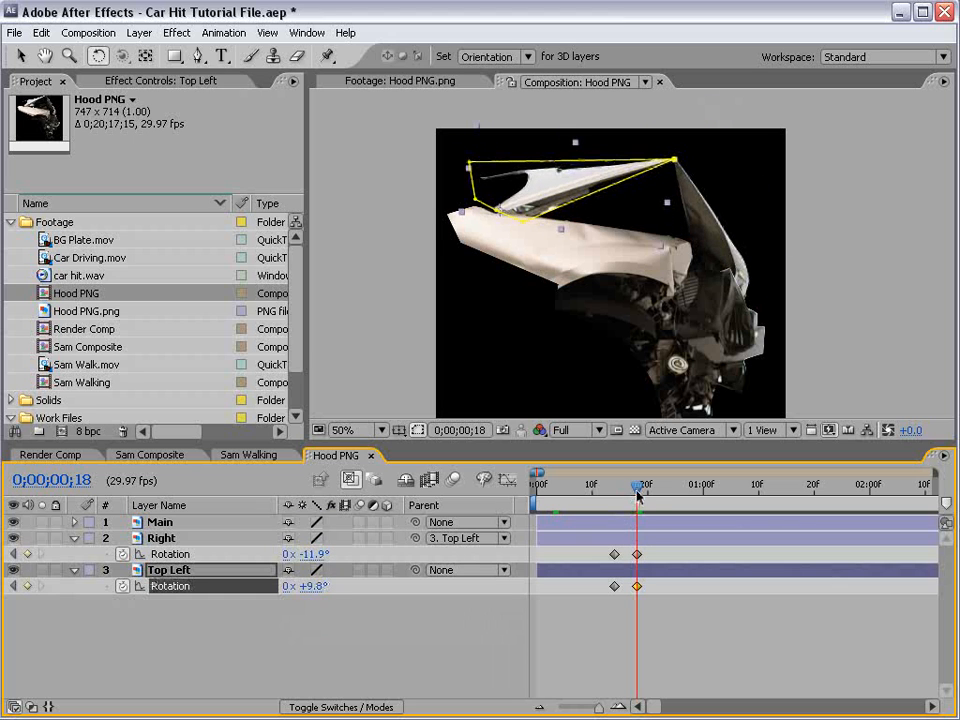
mouse_move(638, 494)
left_mouse_down()
mouse_move(615, 494)
mouse_move(628, 499)
left_mouse_up()
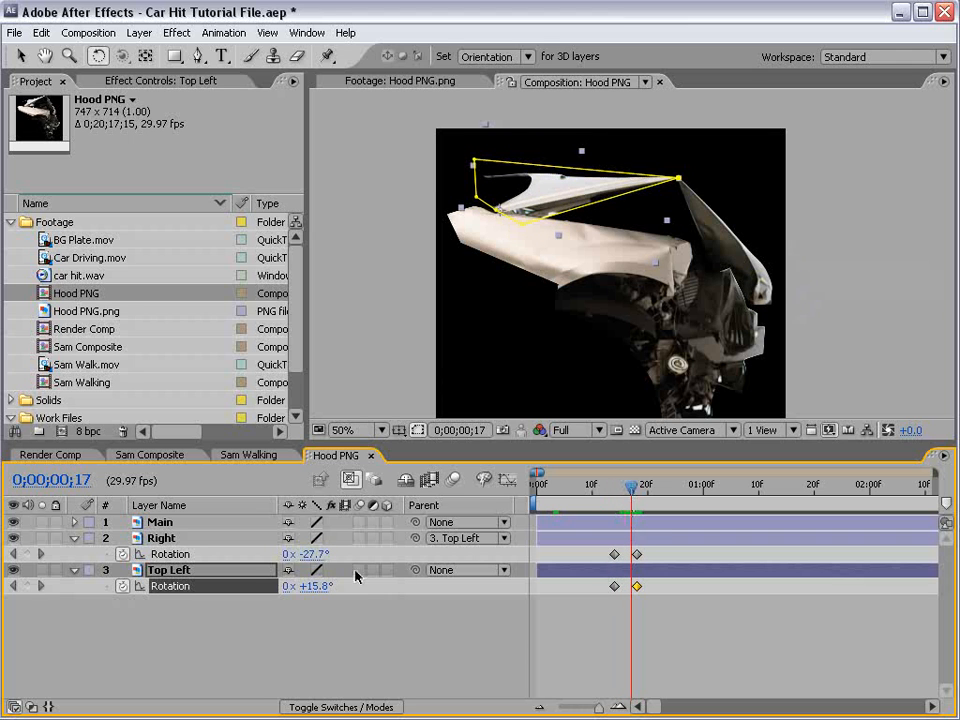
Enable motion blur for the Right and Top Left layers and for the composition
left_click_drag(359, 537, 360, 570)
left_click(453, 480)
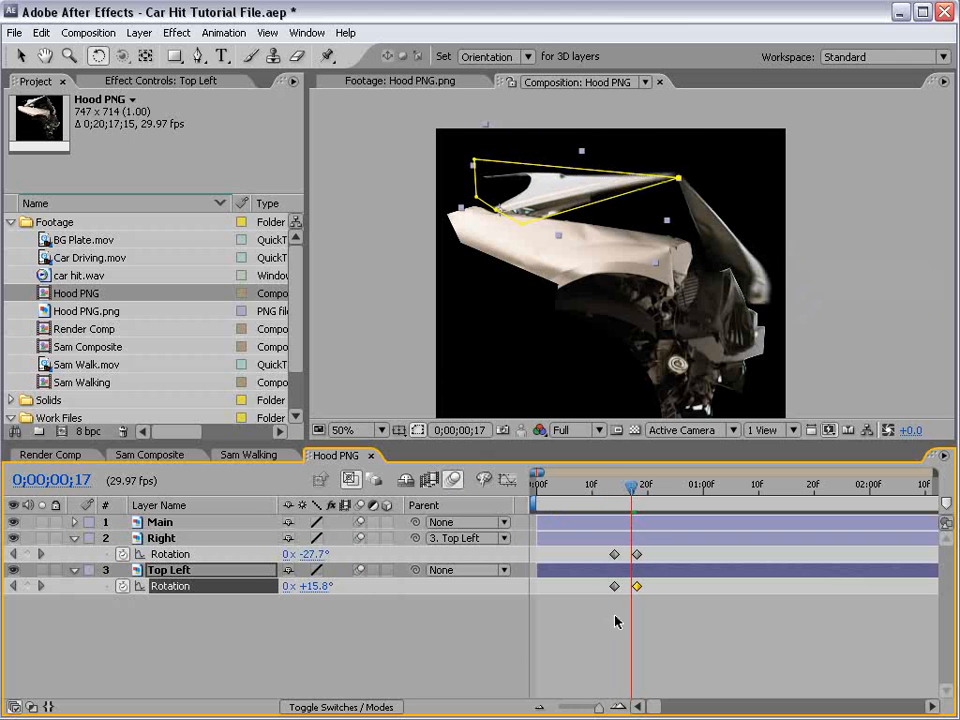
mouse_move(630, 487)
left_mouse_down()
mouse_move(611, 488)
mouse_move(641, 488)
mouse_move(617, 492)
mouse_move(628, 496)
left_mouse_up()
Move the ending Rotation keyframes of both layers to 0;00;00;17 and show the transparency grid
left_click_drag(657, 558, 632, 588)
mouse_move(628, 490)
left_mouse_down()
mouse_move(613, 490)
mouse_move(630, 490)
left_mouse_up()
left_click(632, 429)
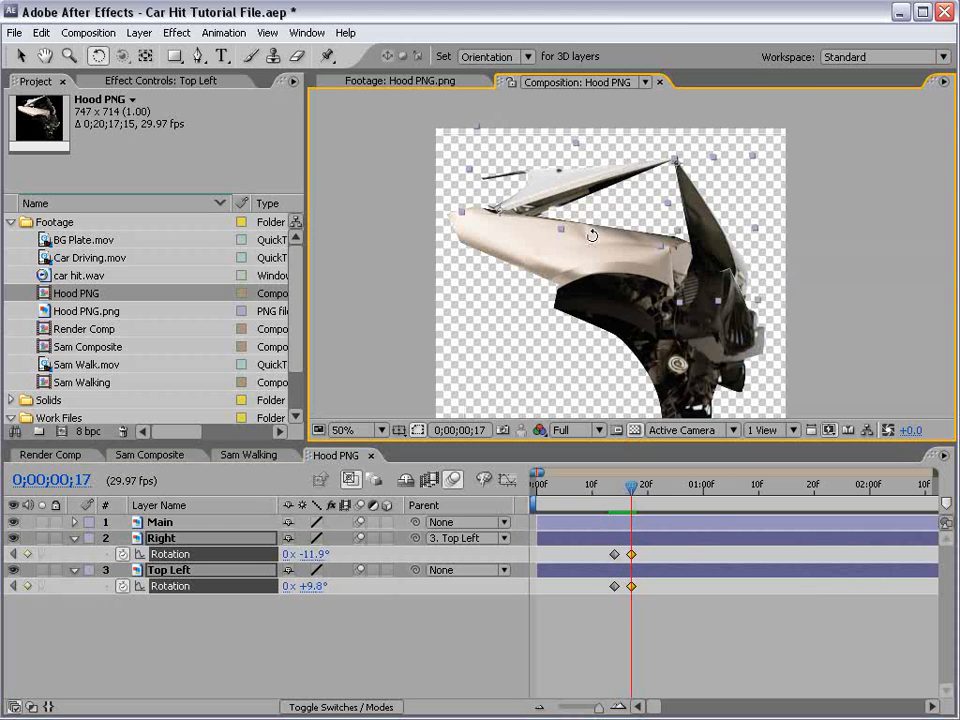
key("v")
left_click(554, 596)
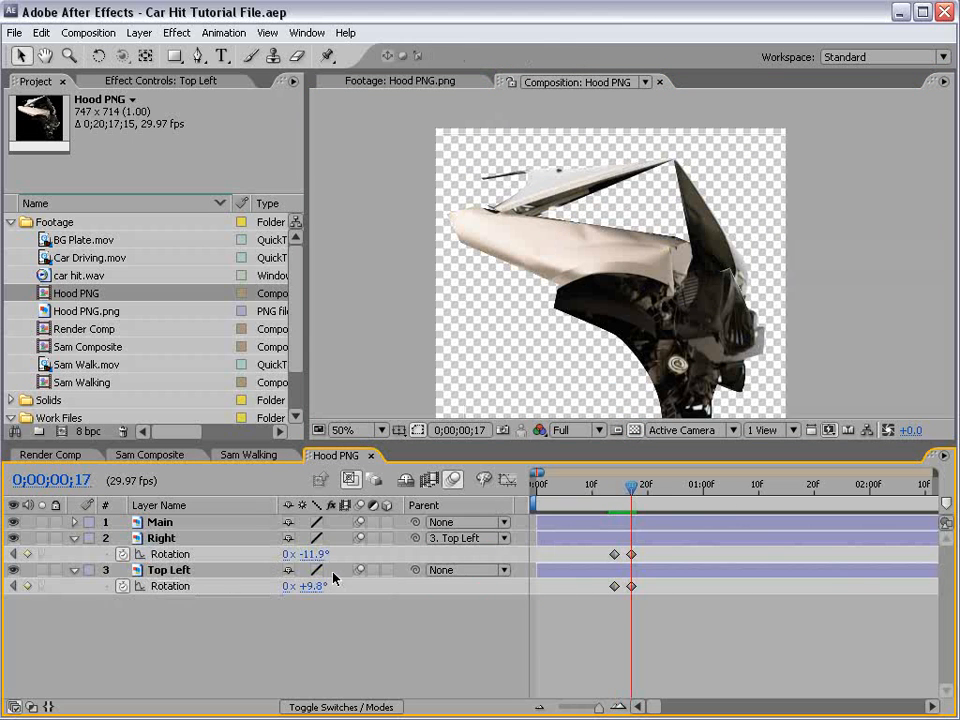
left_click(188, 574)
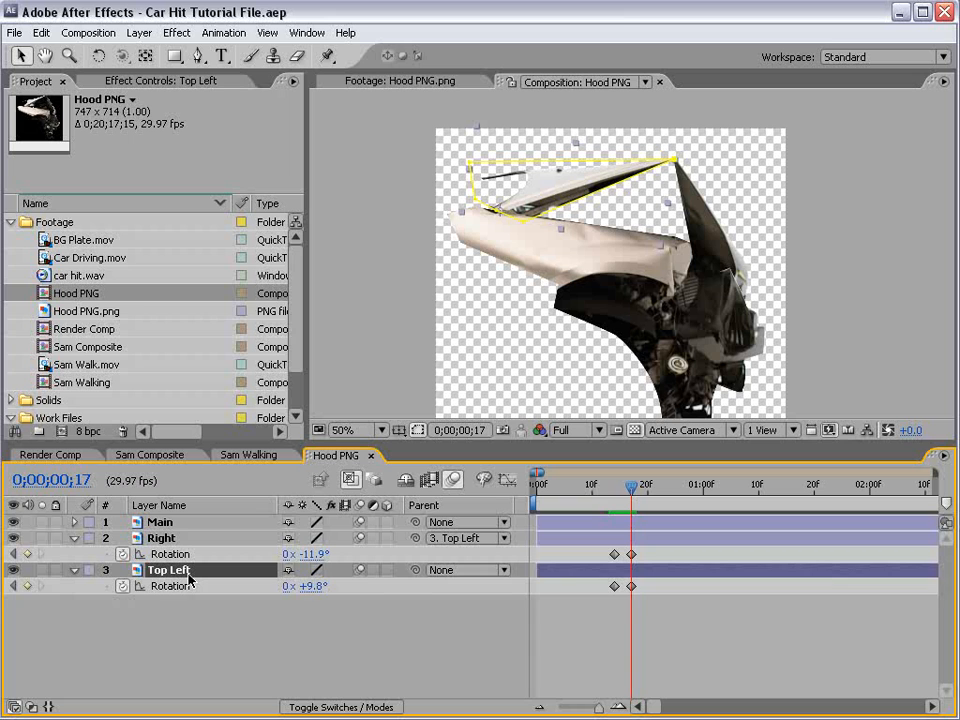
key("ctrl+d")
key("ctrl+z")
Duplicate the Main layer, solo the copy and delete its mask
left_click(160, 522)
key("ctrl+d")
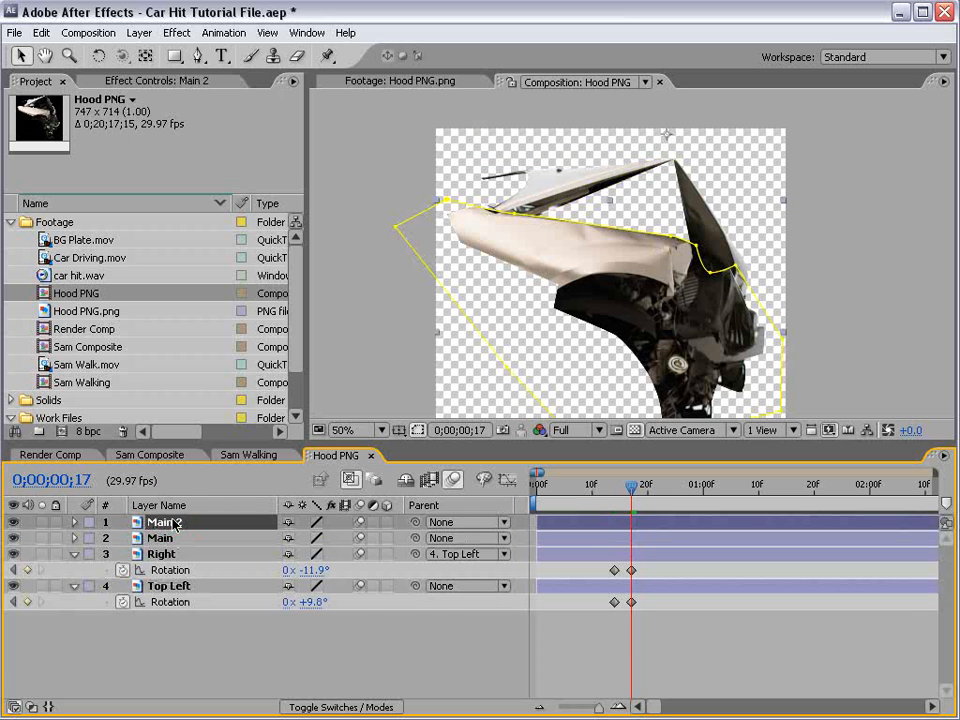
key("m")
left_click(150, 538)
key("Delete")
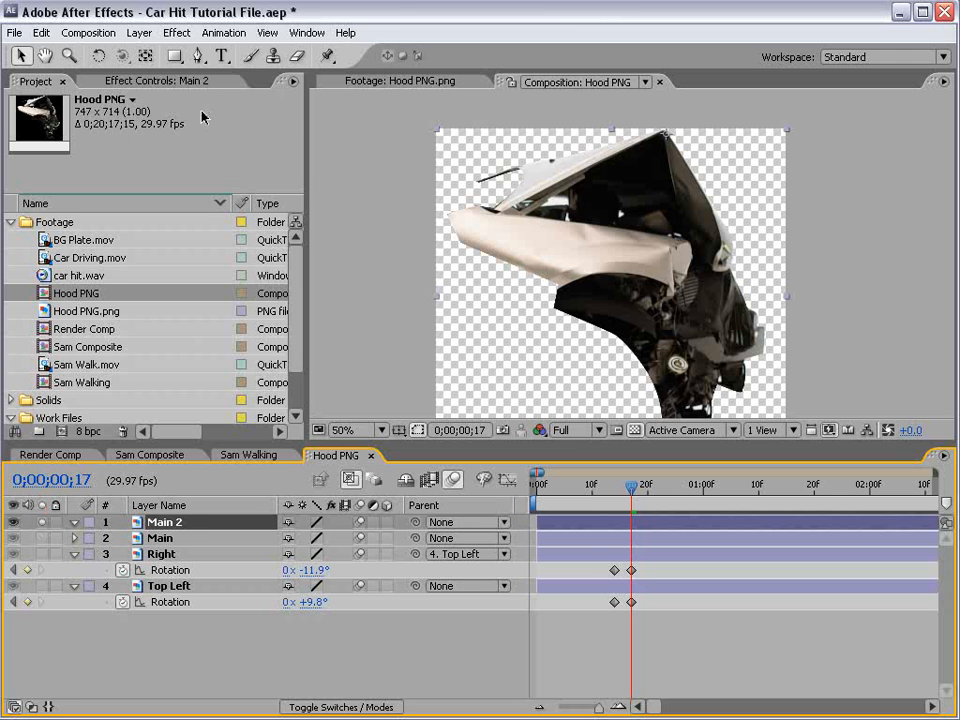
Draw a four-point Pen mask around the dark engine bay under the hood on Main 2, and unsolo the layer
left_click(199, 56)
left_click(501, 218)
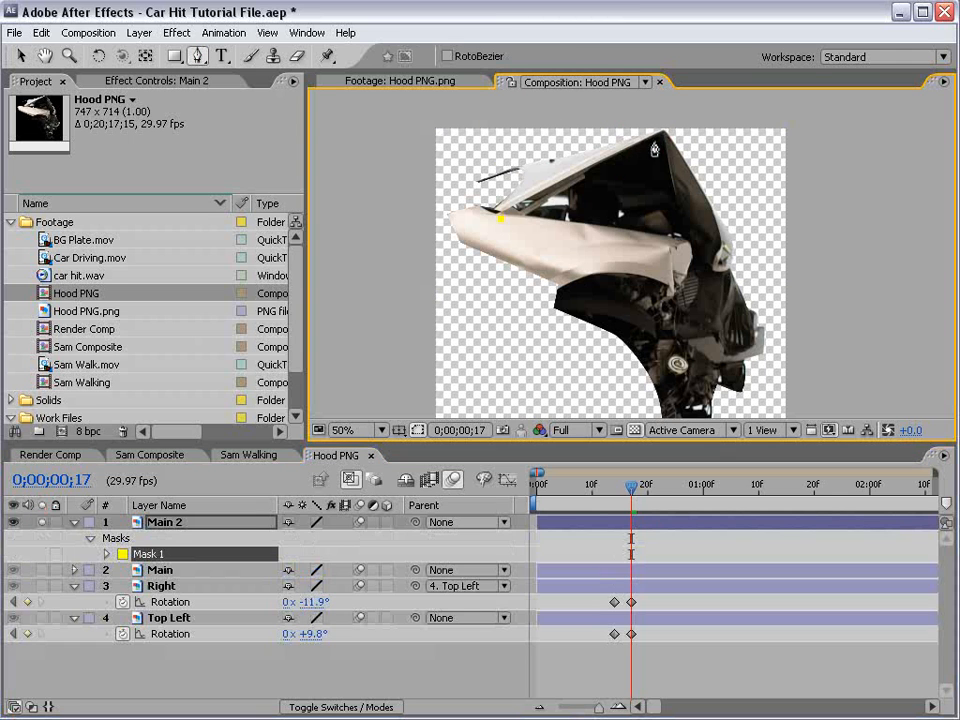
left_click(663, 132)
left_click(709, 243)
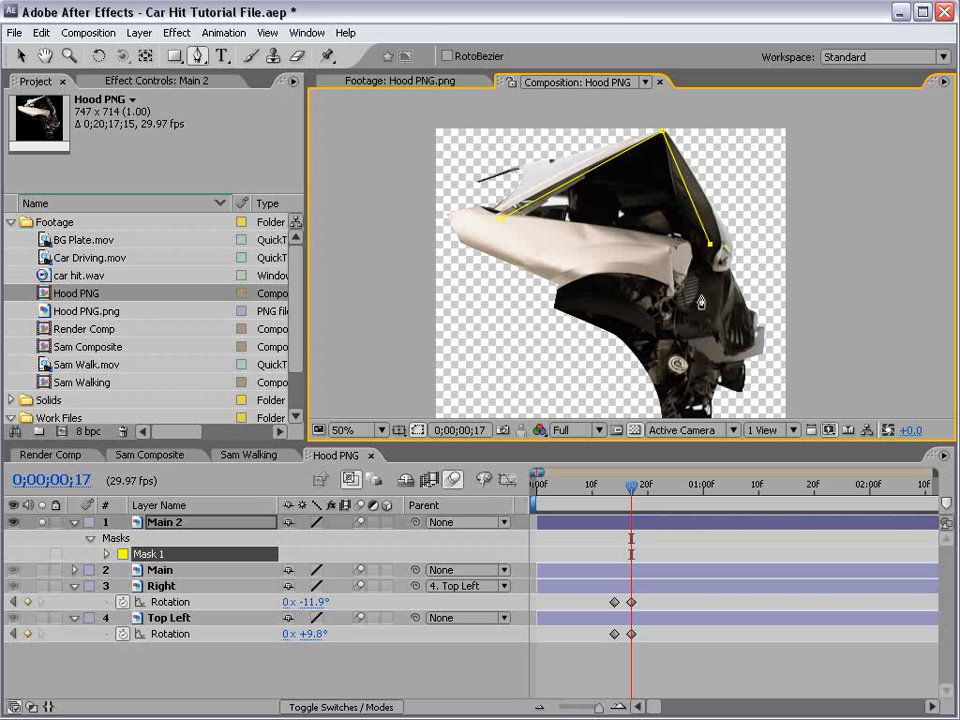
left_click(501, 221)
key("v")
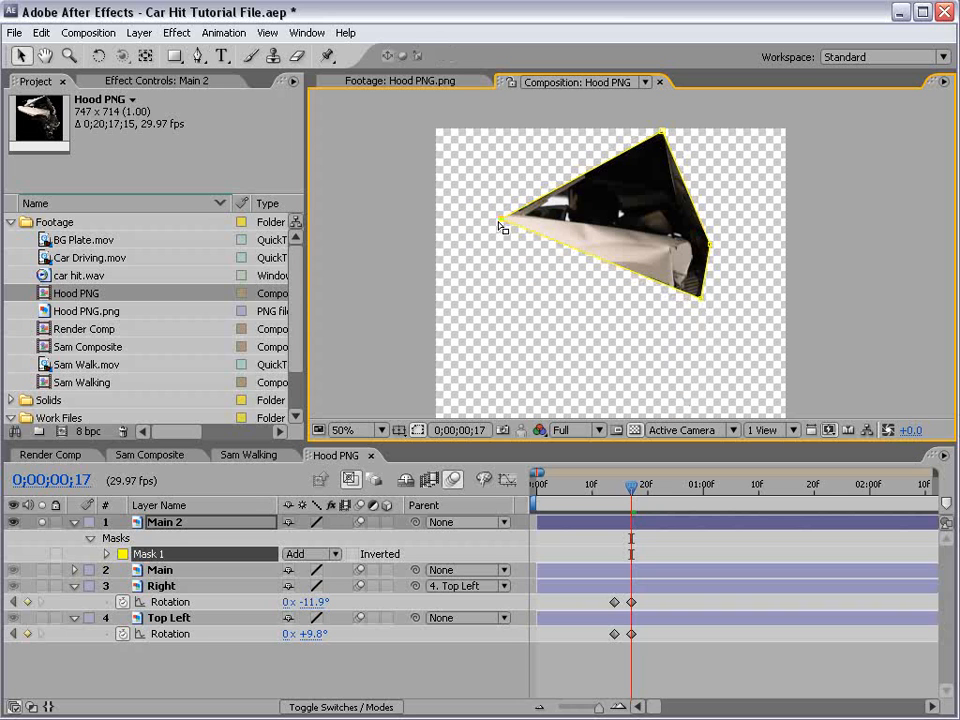
left_click(74, 522)
left_click(43, 521)
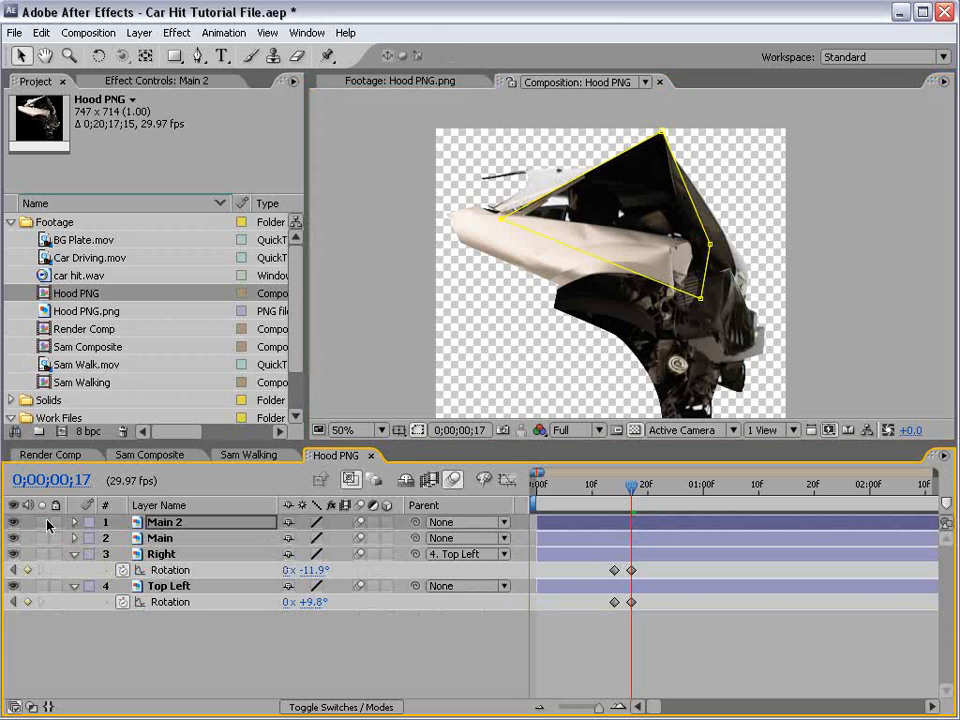
Move Main 2 to the bottom of the layer stack and parent it to Top Left
left_click(163, 524)
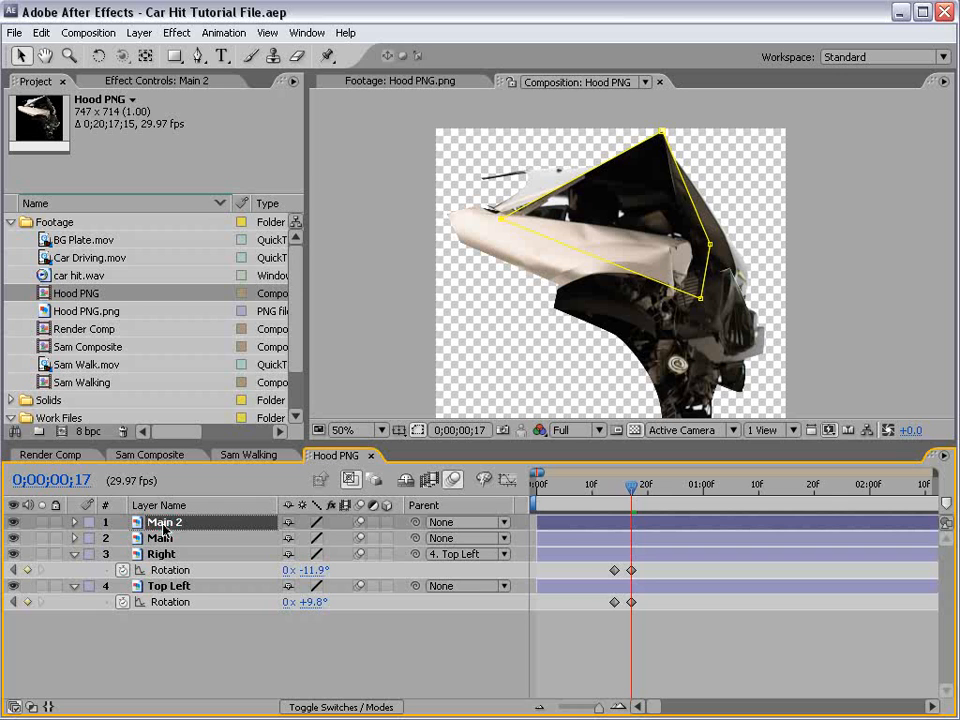
left_click_drag(163, 524, 171, 615)
left_click(181, 572)
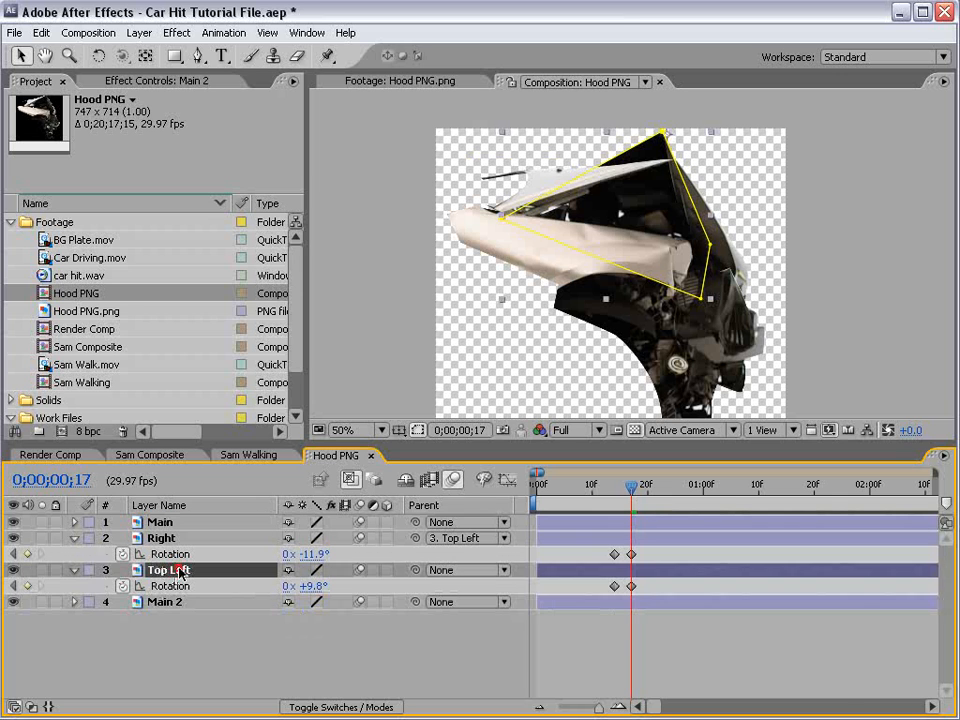
left_click(171, 604)
left_click_drag(416, 602, 210, 571)
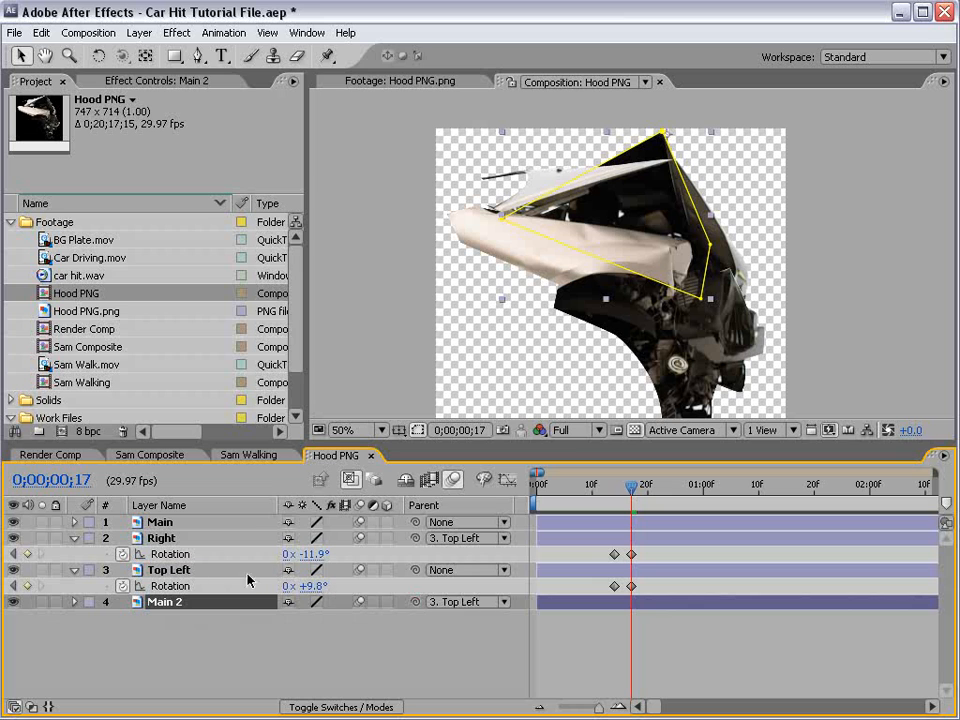
At 0;00;00;14, rotate and reposition Main 2 so its upper edge lies along the hood flap, and check it through 0;00;00;18
left_click(573, 651)
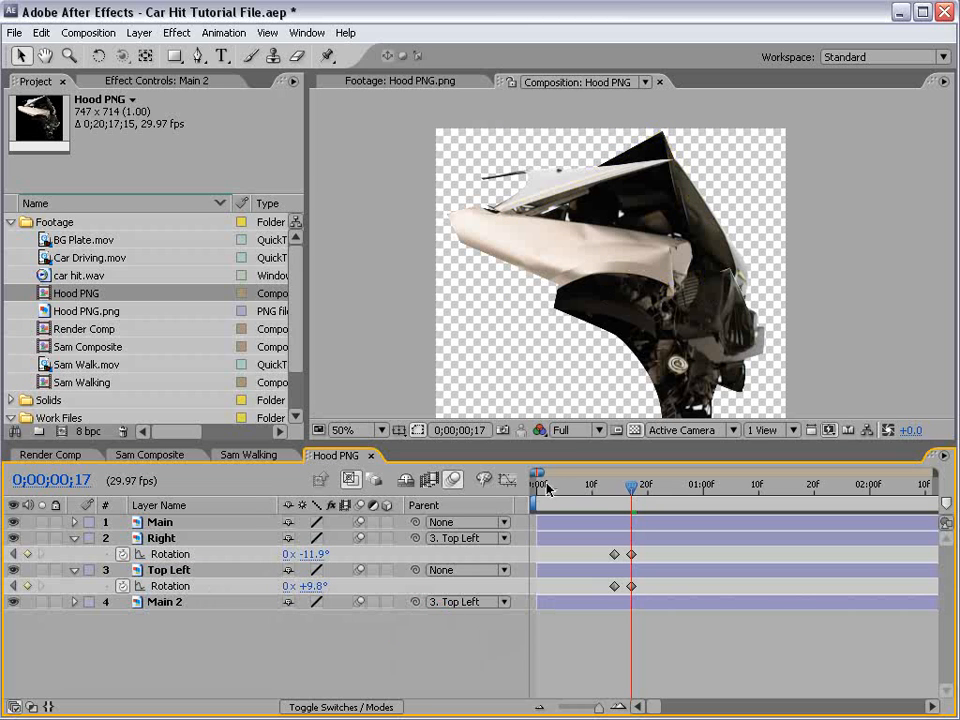
left_click_drag(631, 489, 614, 489)
left_click(625, 603)
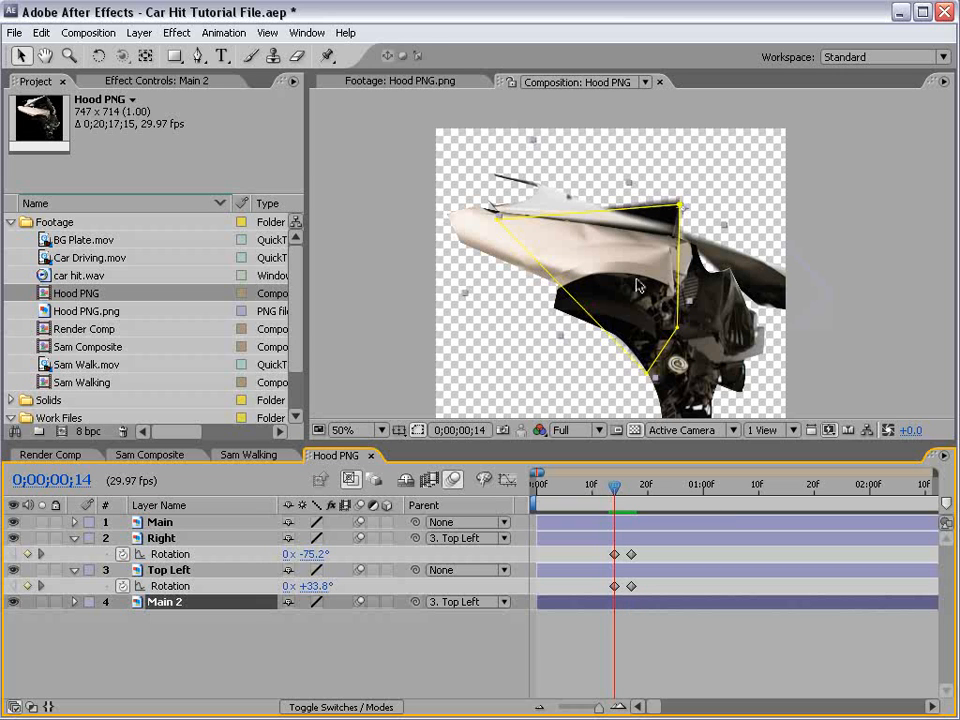
key("w")
mouse_move(664, 234)
left_mouse_down()
mouse_move(654, 227)
mouse_move(659, 237)
left_mouse_up()
key("v")
left_click(660, 212)
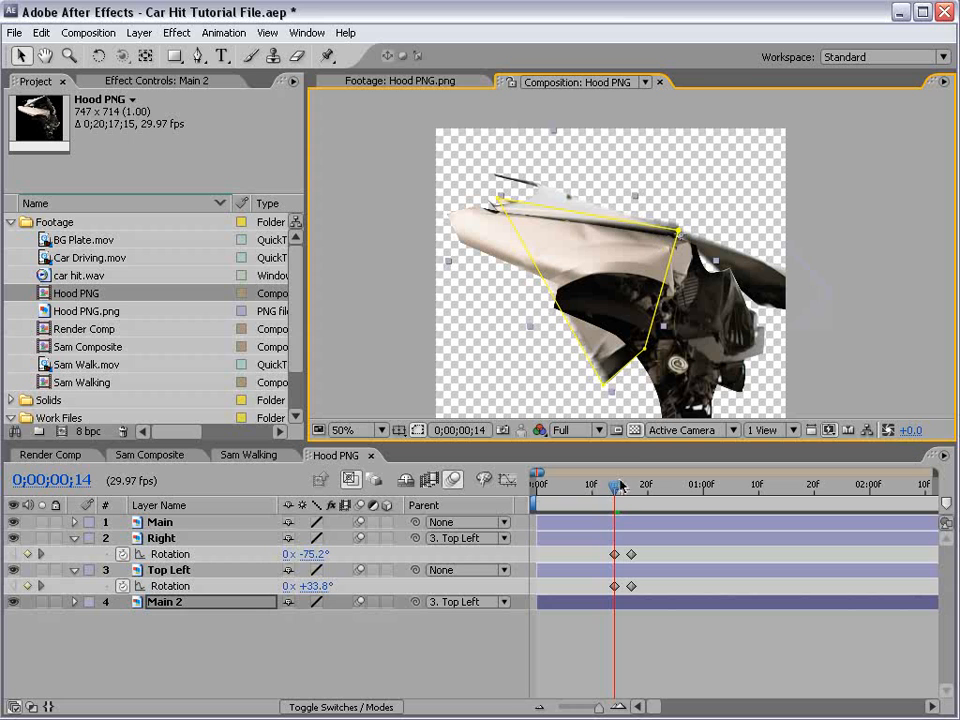
left_click_drag(620, 486, 637, 486)
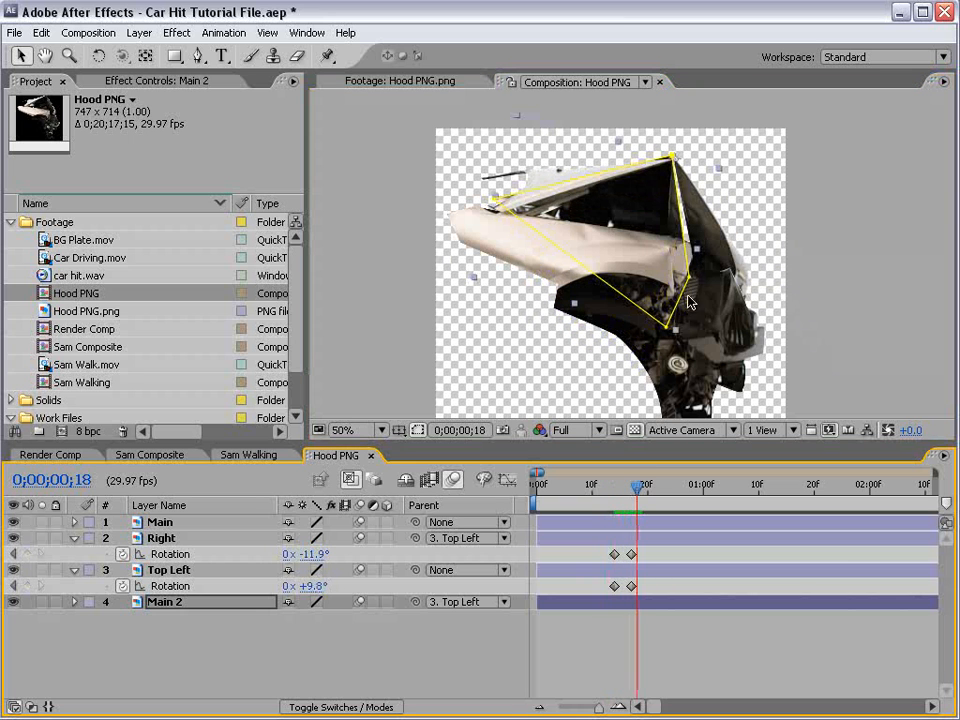
Extend the Right layer's mask inward over the gap beside the hood fold, and check the motion back at 0;00;00;13
left_click(717, 225)
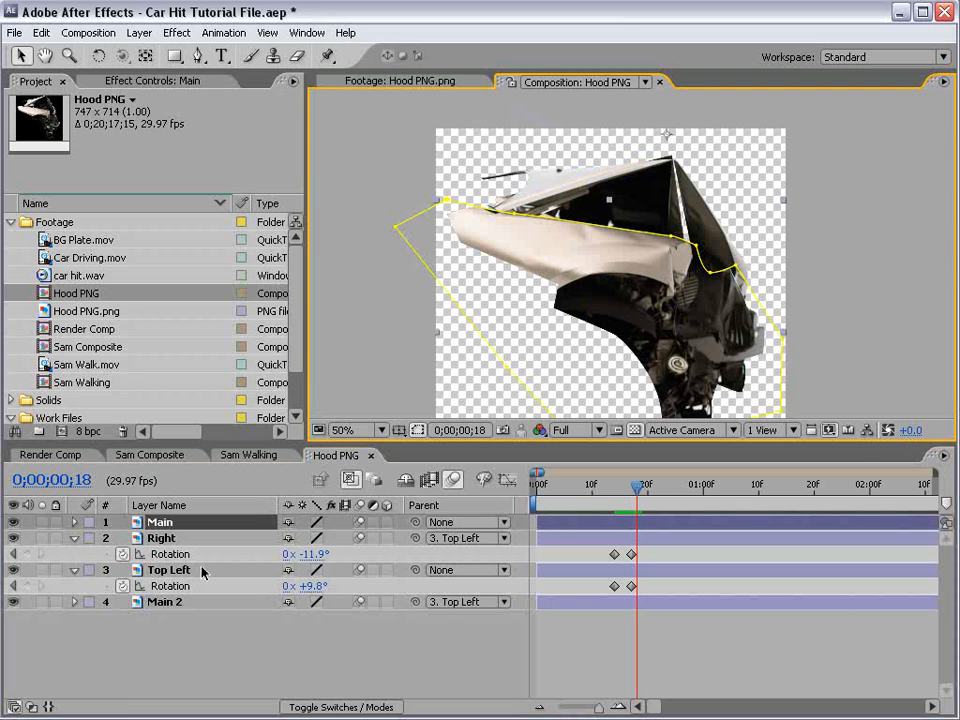
left_click(172, 539)
left_click_drag(694, 268, 671, 279)
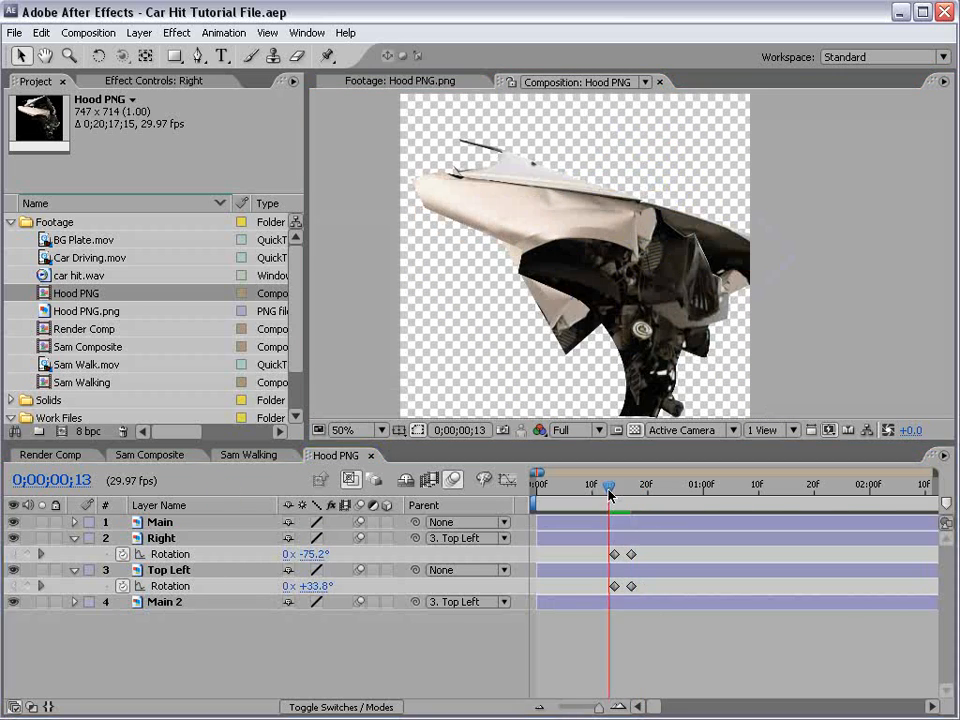
mouse_move(609, 493)
left_mouse_down()
mouse_move(630, 495)
mouse_move(609, 505)
left_mouse_up()
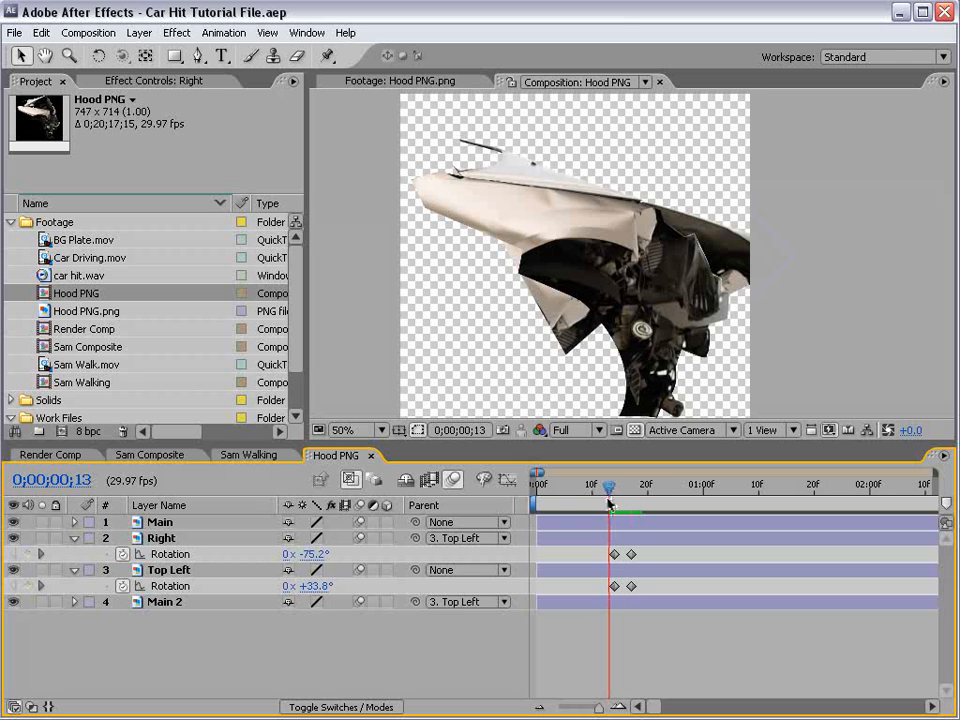
Turn off the transparency grid and check the crumpling hood between 0;00;00;13 and 0;00;00;15
left_click(637, 431)
key("space")
mouse_move(602, 356)
left_mouse_down()
mouse_move(598, 309)
mouse_move(597, 376)
left_mouse_up()
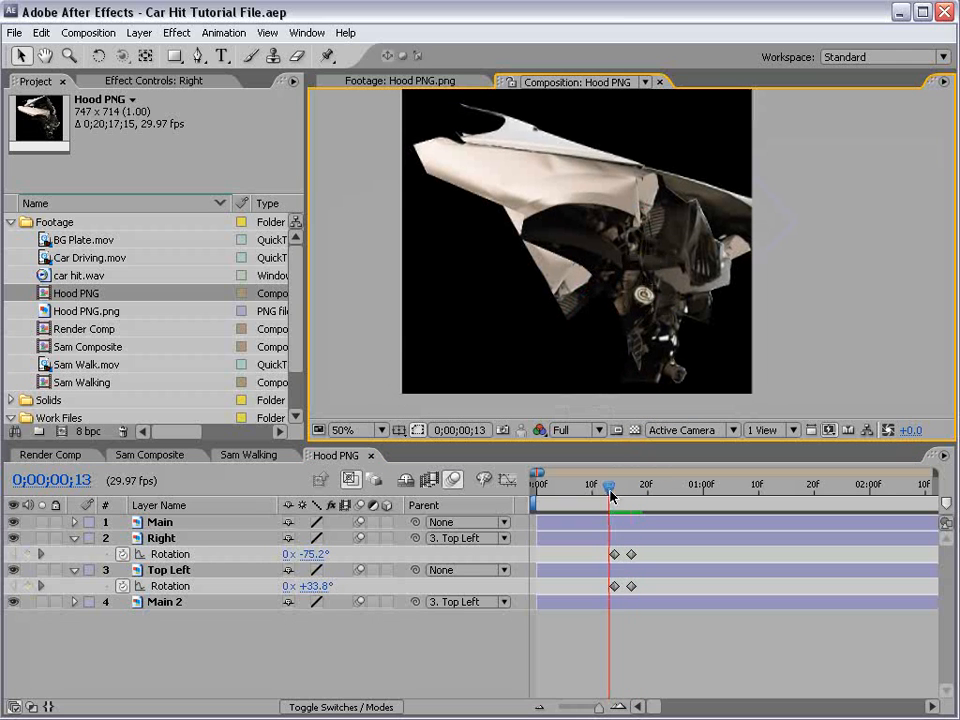
mouse_move(612, 494)
left_mouse_down()
mouse_move(638, 494)
mouse_move(615, 494)
mouse_move(637, 500)
mouse_move(608, 500)
mouse_move(631, 500)
mouse_move(598, 512)
mouse_move(620, 494)
left_mouse_up()
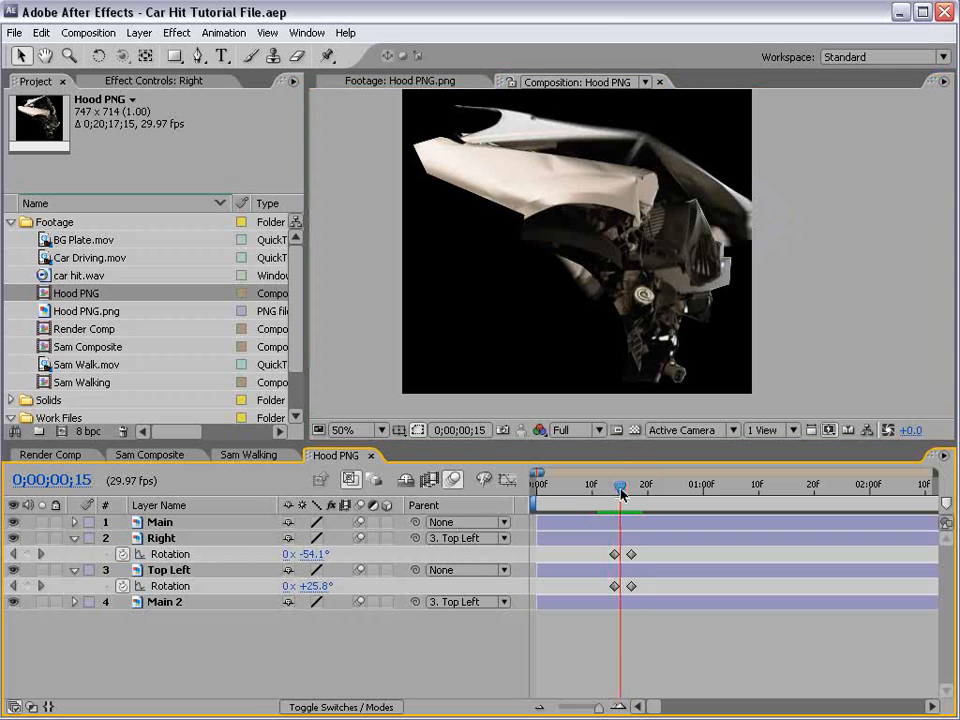
Close the Hood PNG composition and add Hood PNG to Render Comp as the uppermost layer
left_click(370, 456)
key("h")
left_click_drag(504, 270, 604, 270)
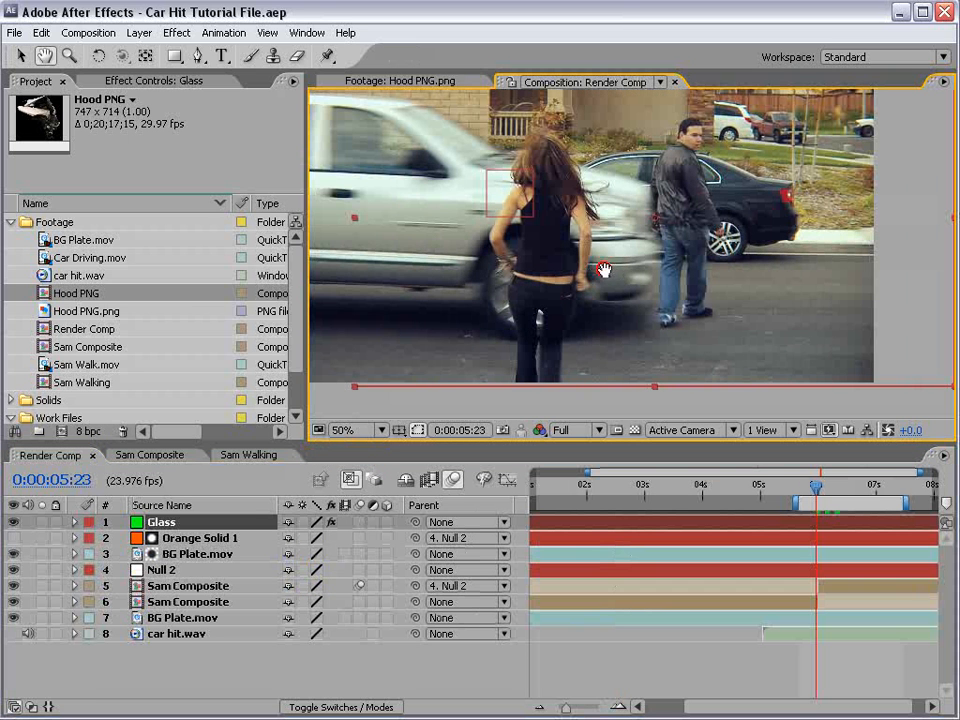
key("v")
left_click_drag(38, 296, 658, 263)
Scale down the Hood PNG layer and position it over the front of the truck at 0:00:05:23
key("comma")
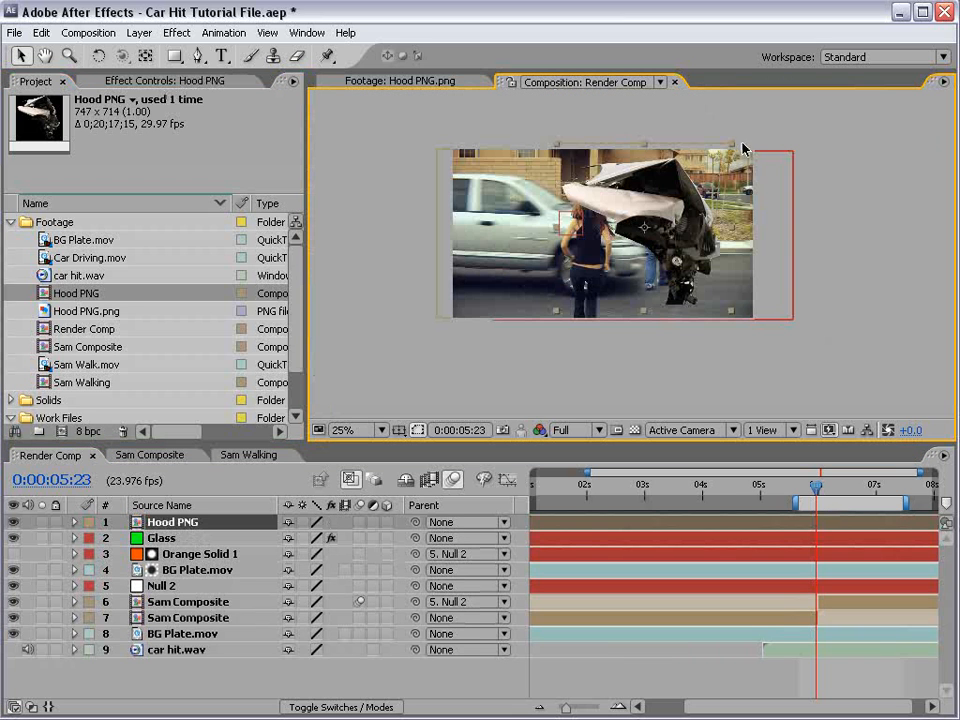
left_click_drag(733, 147, 672, 200)
key("period")
key("period")
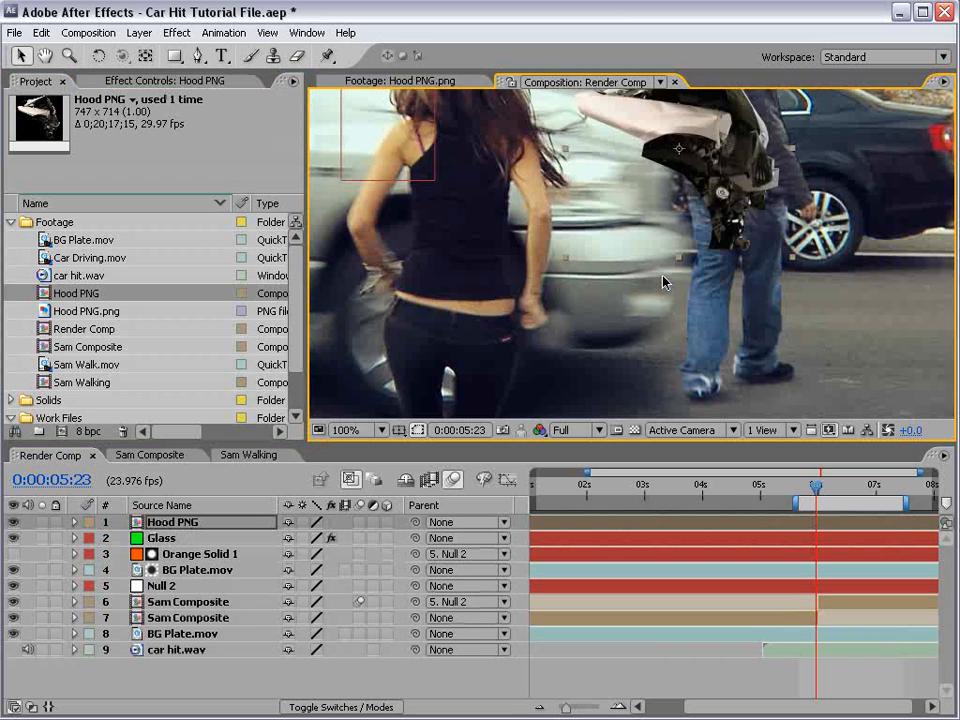
key("h")
left_click_drag(762, 133, 770, 306)
key("v")
left_click_drag(705, 287, 710, 189)
Parent the Hood PNG layer to Null 2 and save the project
key("h")
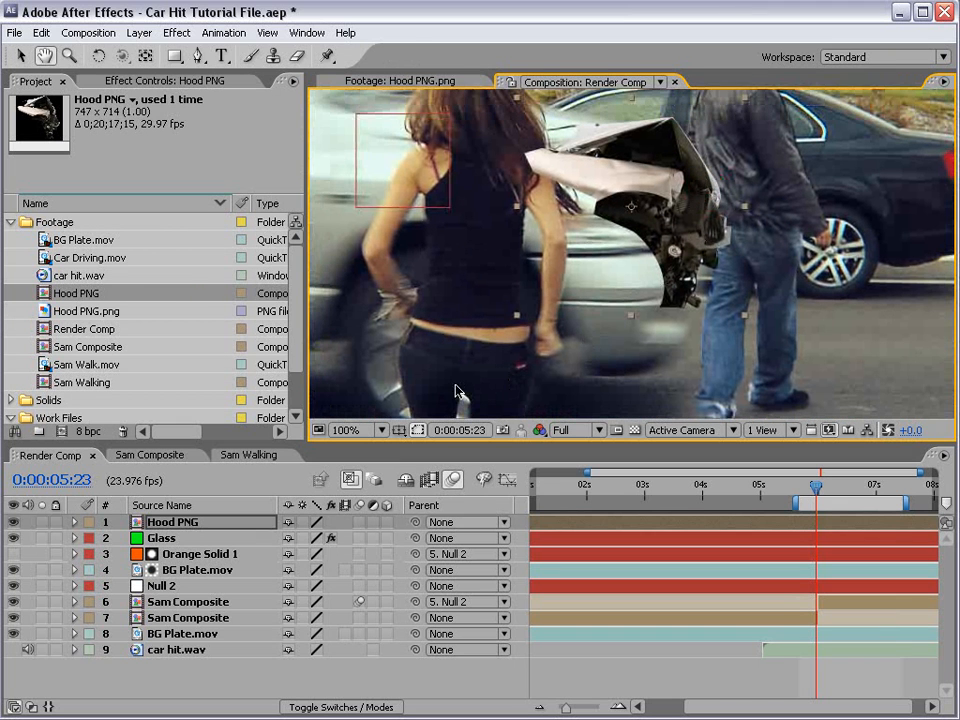
key("v")
left_click_drag(415, 522, 165, 588)
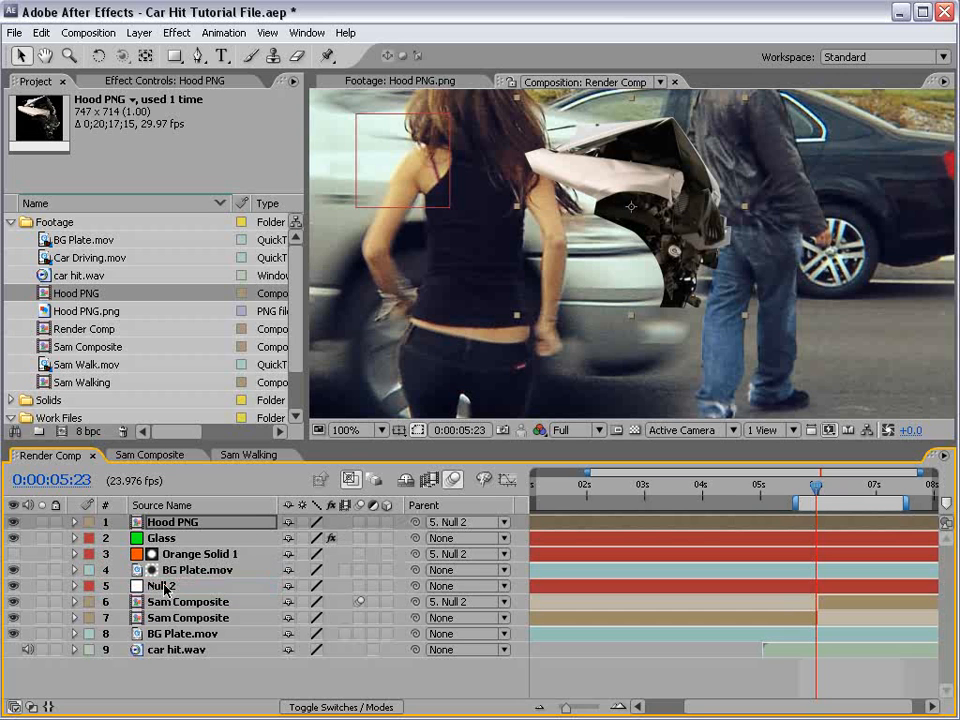
left_click(165, 586)
key("ctrl+s")
Enable motion blur for the Hood PNG layer
key("h")
left_click_drag(675, 209, 675, 236)
key("v")
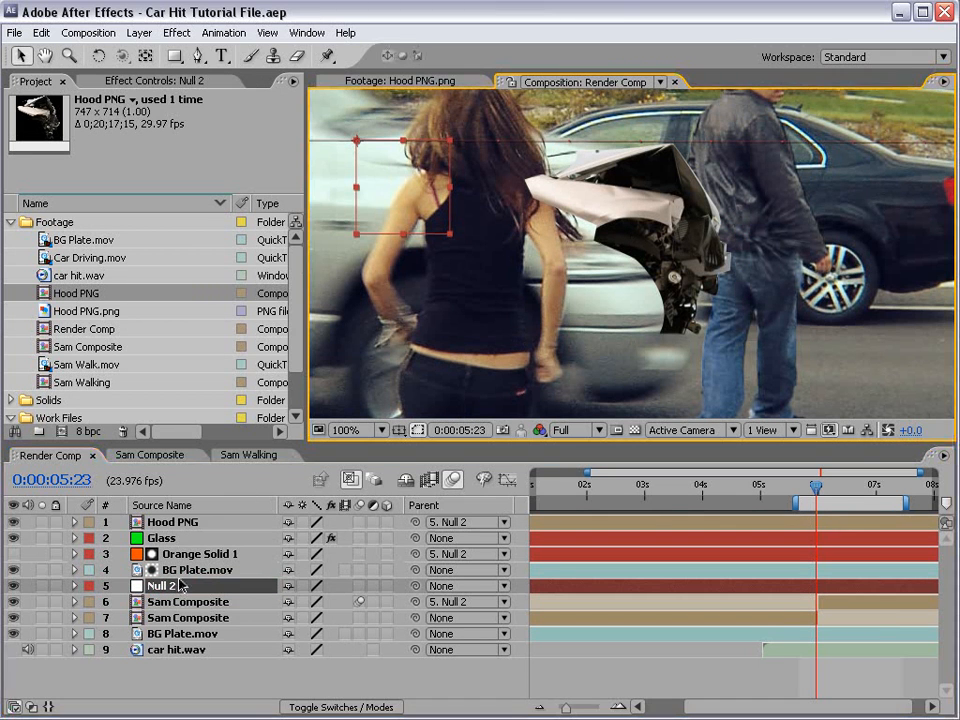
left_click(184, 523)
left_click(360, 522)
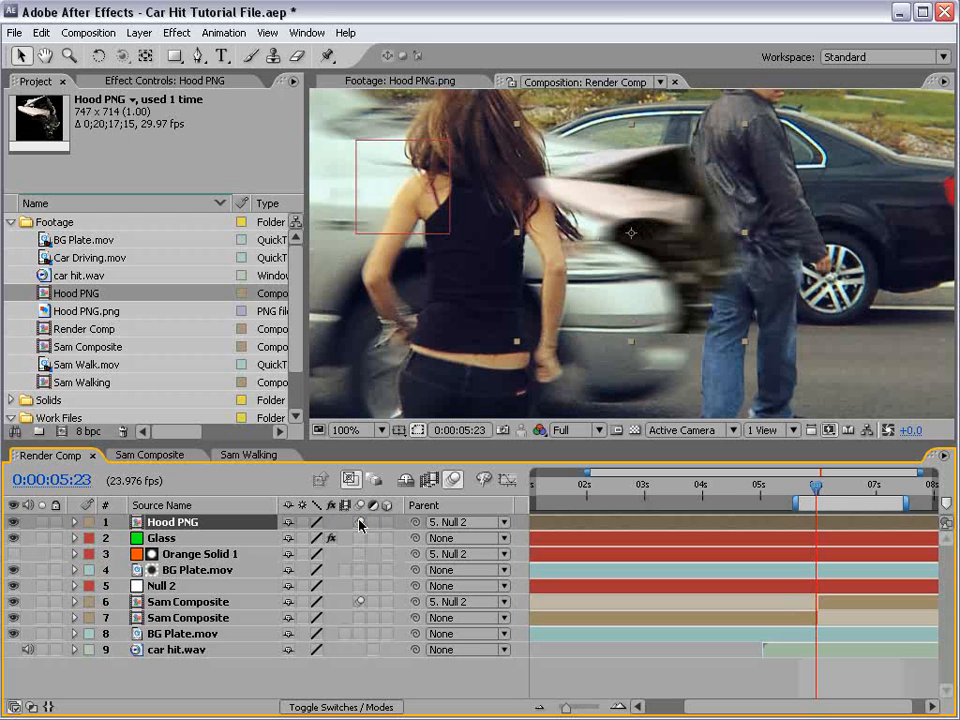
Apply a Curves effect to Hood PNG and pull down the shadows of the Red channel
left_click(177, 33)
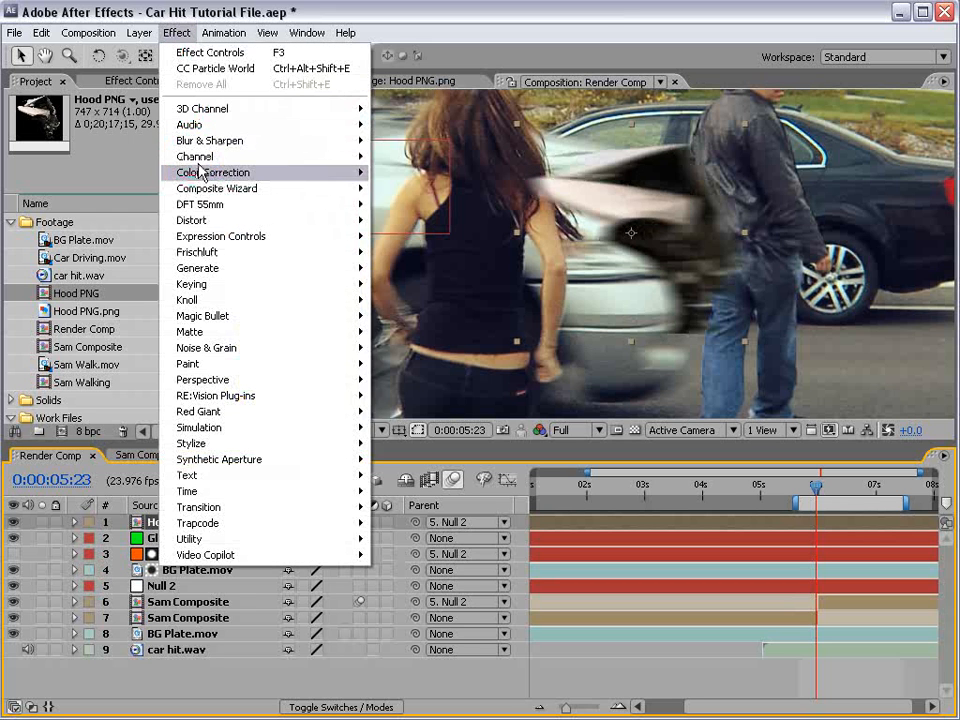
mouse_move(345, 174)
left_click(400, 411)
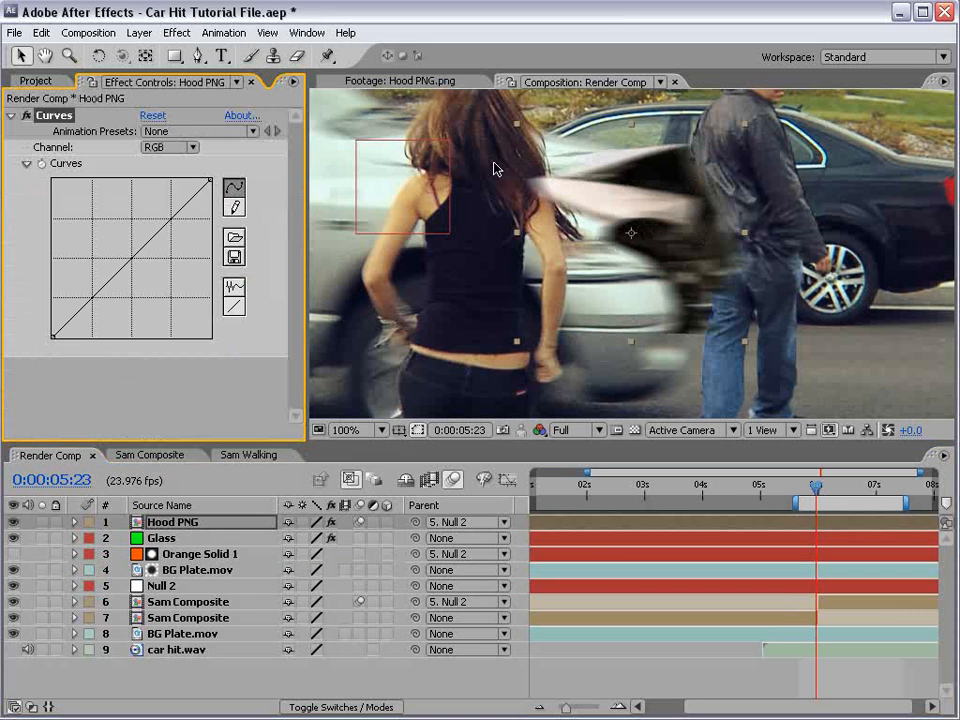
left_click(160, 147)
left_click(163, 165)
left_click_drag(67, 323, 76, 327)
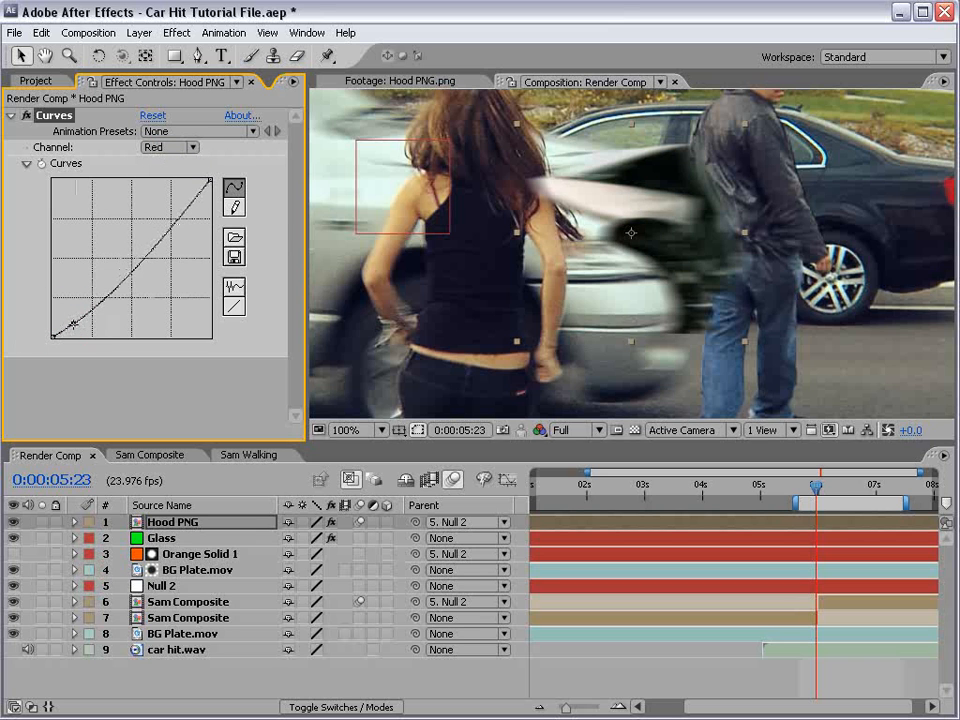
Raise the Blue channel's midtones and black point slightly, and lift the Green channel's midtones in Hood PNG's Curves
left_click(160, 147)
left_click(165, 178)
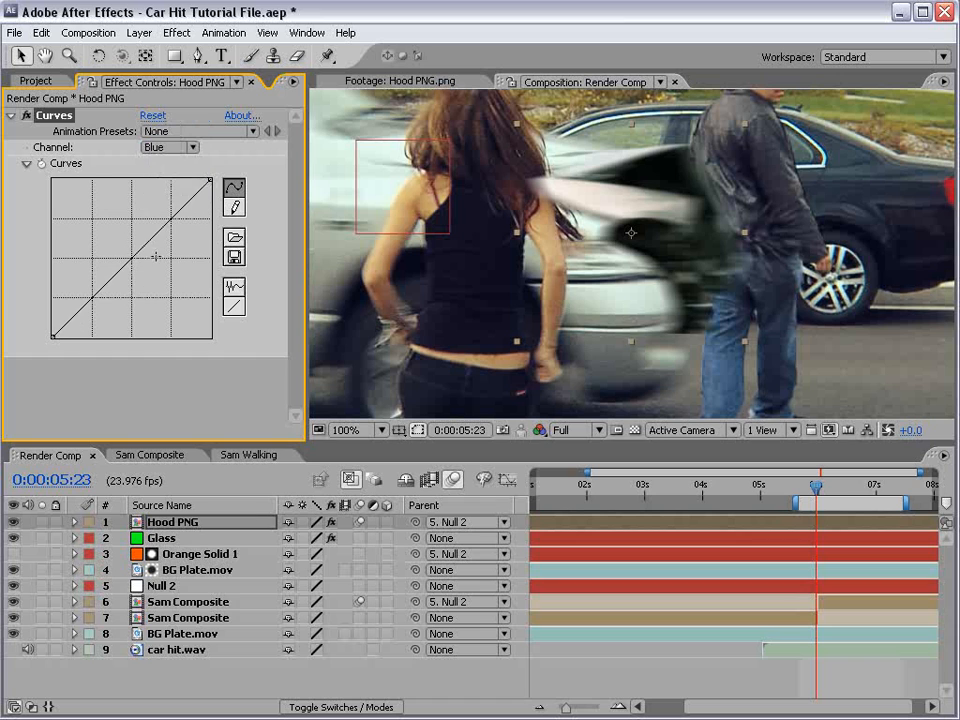
left_click(139, 243)
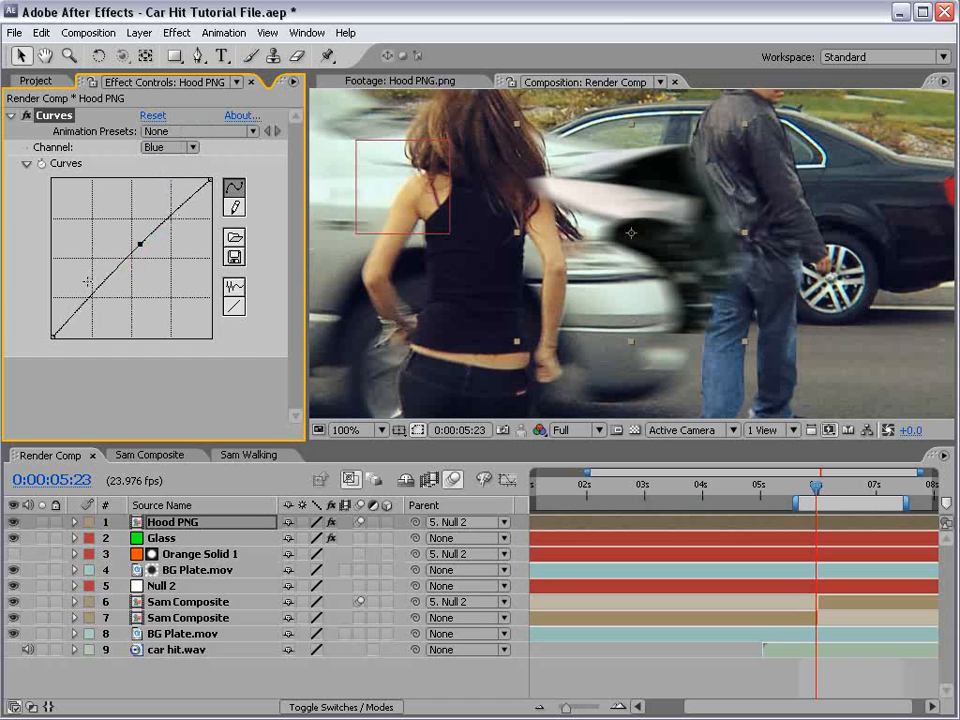
left_click_drag(51, 339, 52, 326)
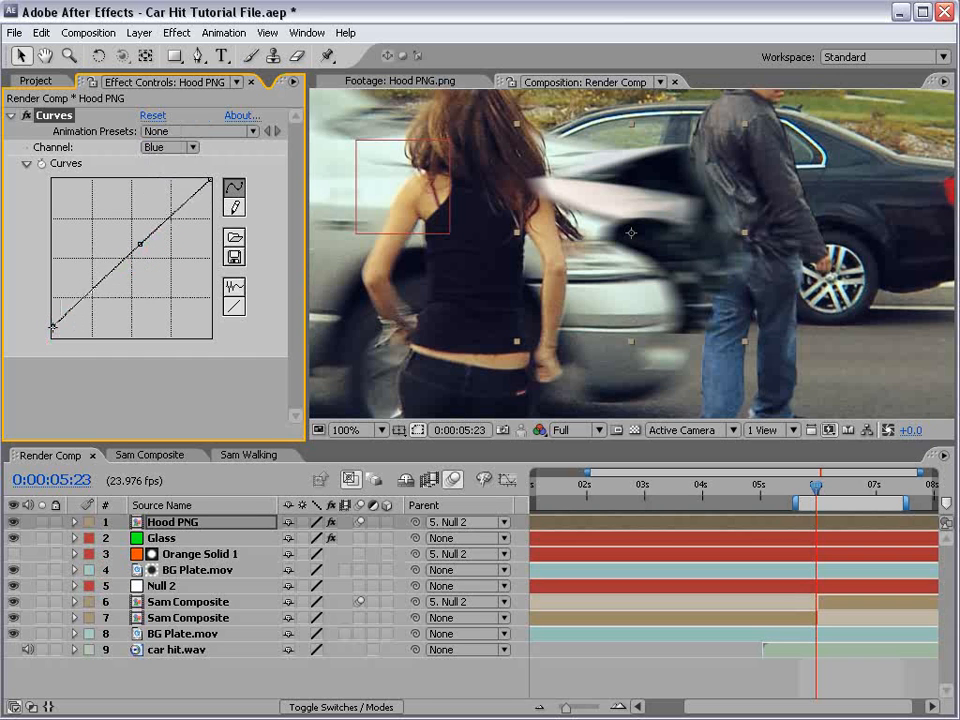
left_click(165, 147)
left_click(165, 131)
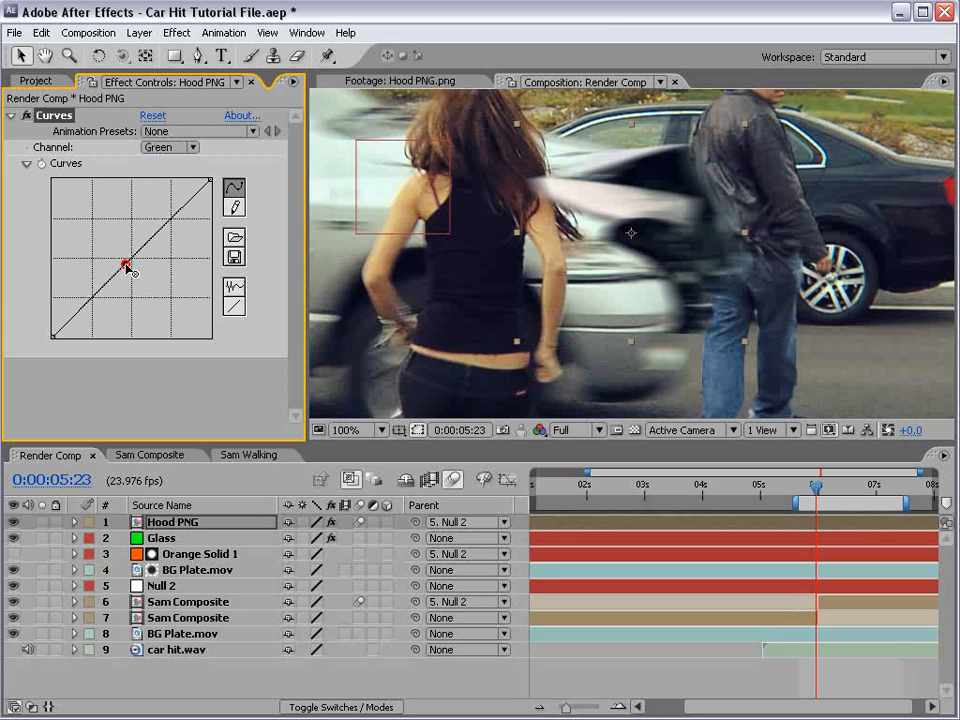
left_click_drag(127, 266, 122, 263)
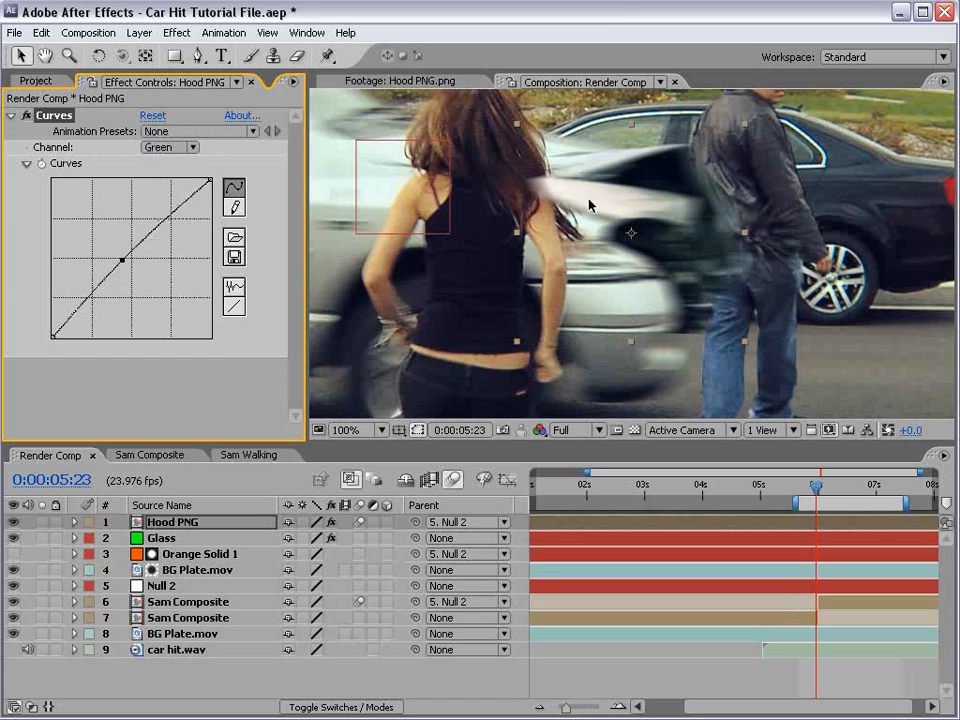
Pull down the Red channel's highlights and white end point in Hood PNG's Curves
left_click(180, 147)
left_click(165, 131)
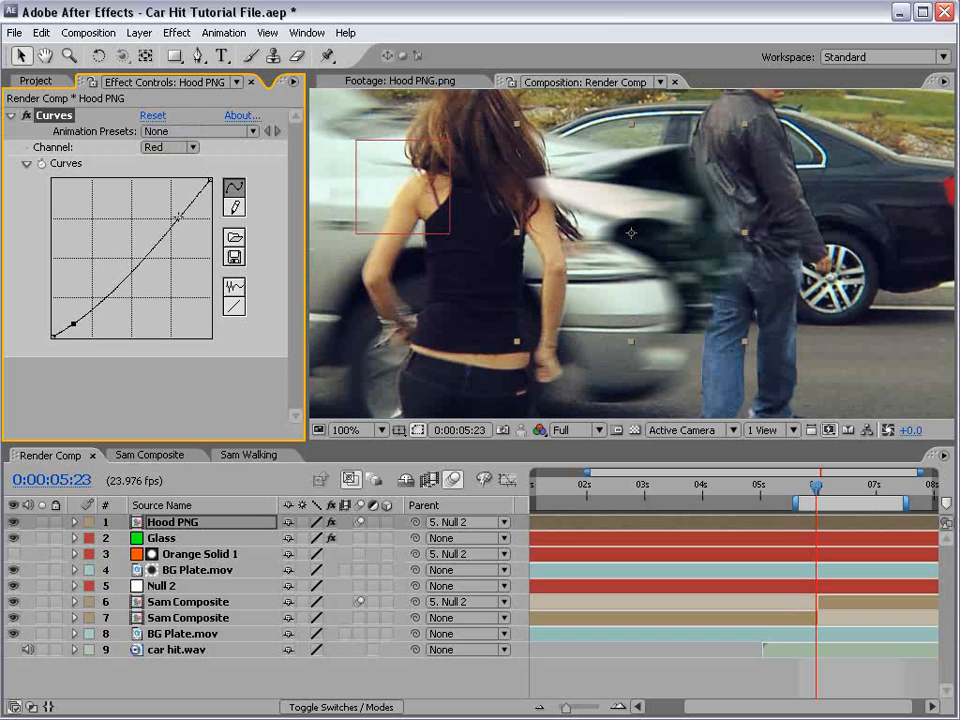
left_click_drag(178, 216, 180, 218)
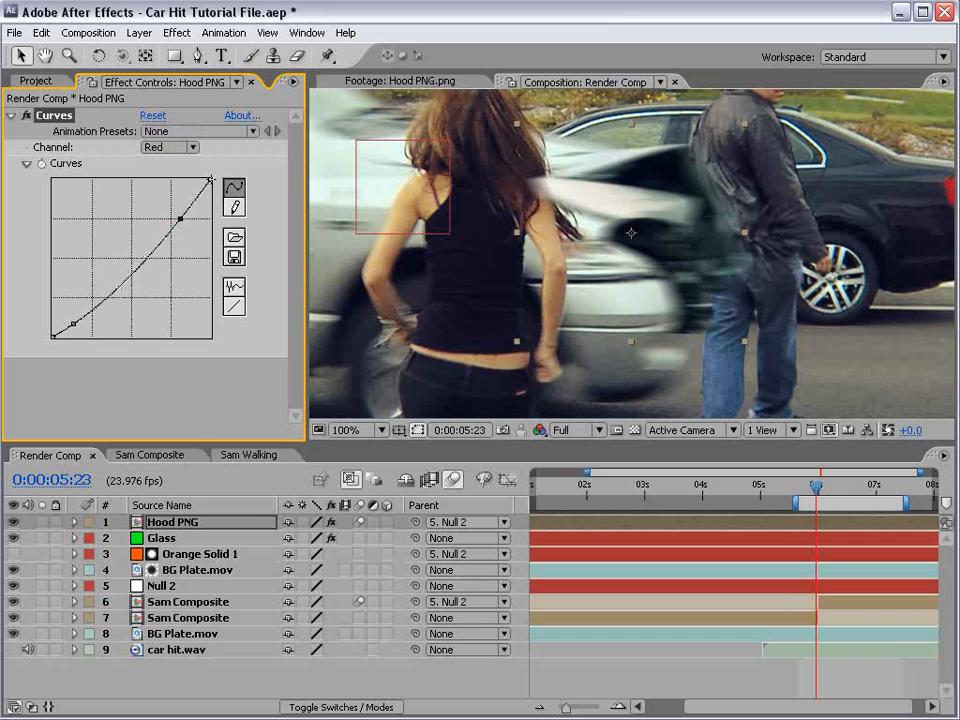
left_click_drag(210, 180, 183, 218)
Slide the Hood PNG layer in time to start at about 0:00:05:12, aligning the crumple with the impact
left_click_drag(641, 191, 706, 252)
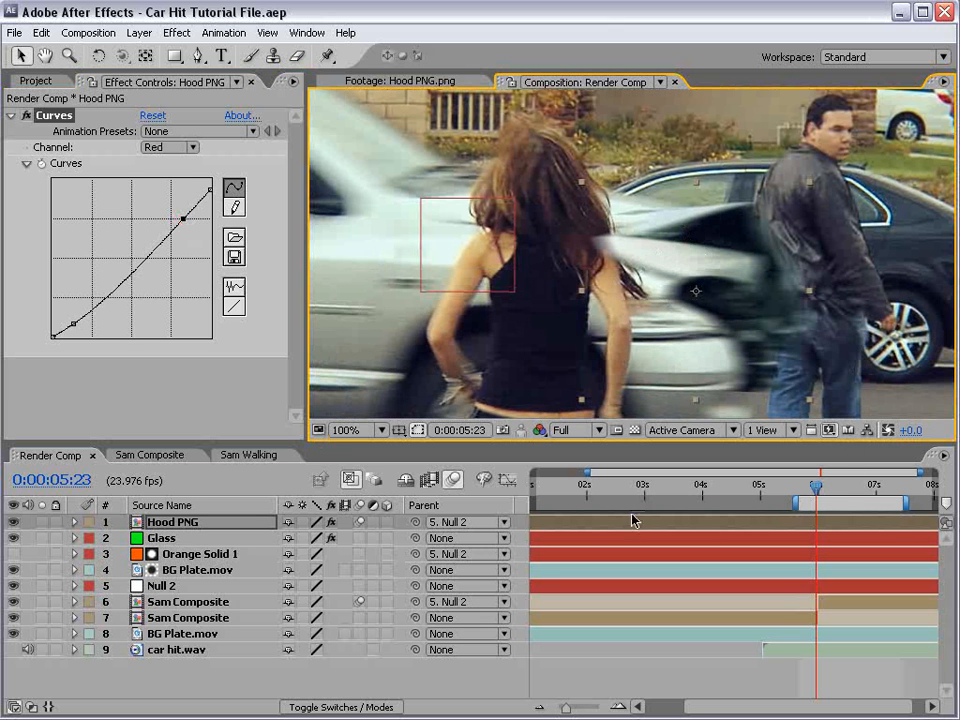
left_click_drag(572, 520, 845, 543)
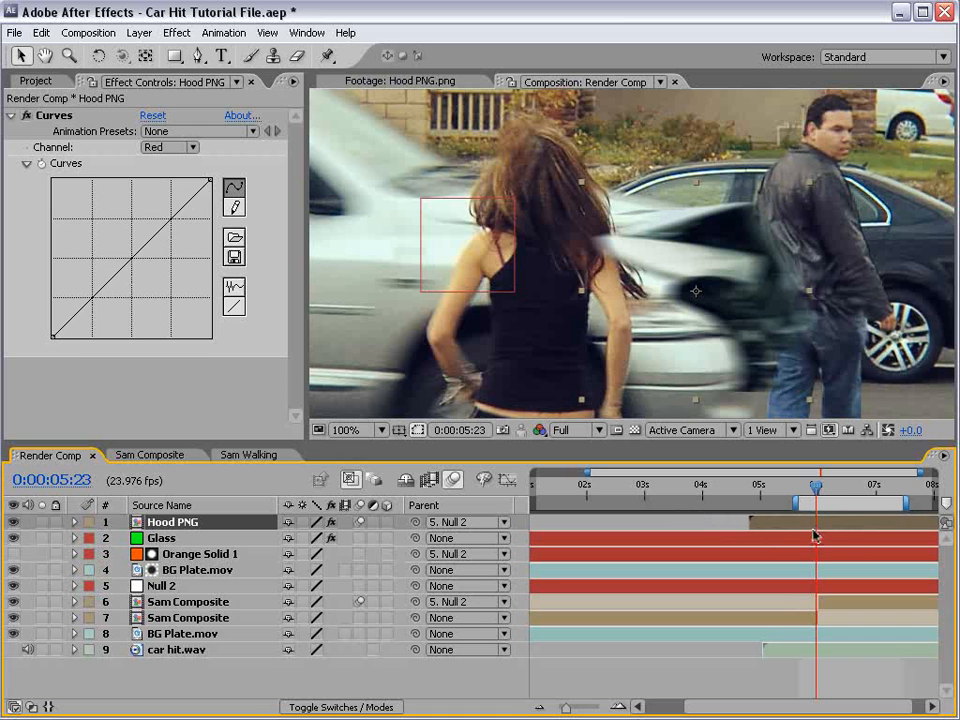
left_click_drag(773, 529, 822, 527)
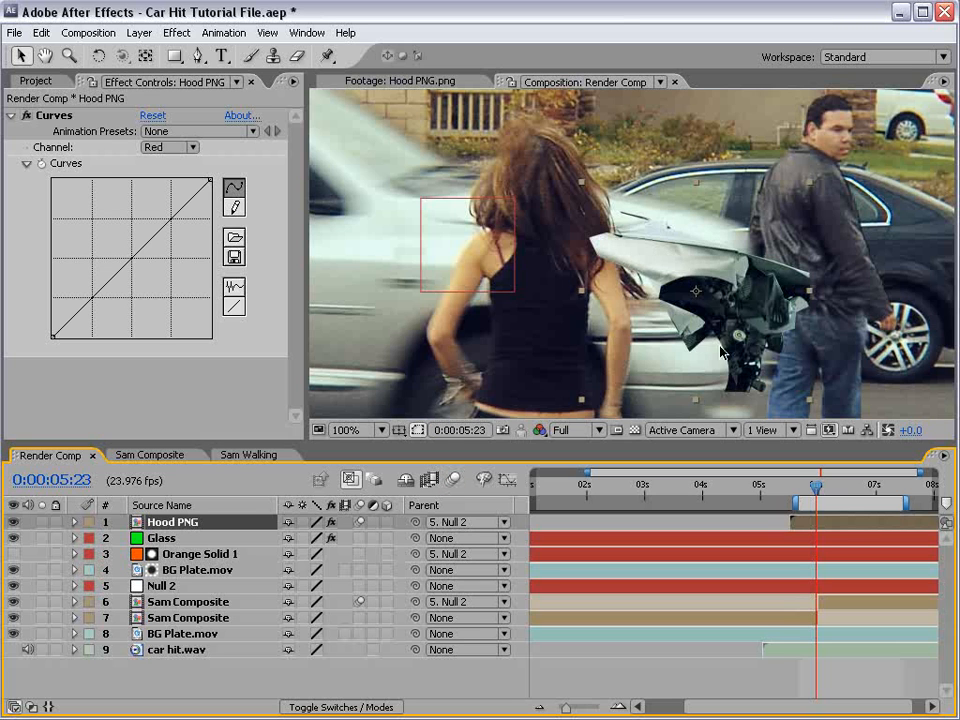
Reposition and rescale Hood PNG to fit the truck's front end, checking the alignment at 0:00:05:23 and 0:00:06:01
mouse_move(759, 329)
left_mouse_down()
mouse_move(796, 292)
mouse_move(842, 344)
mouse_move(834, 374)
mouse_move(769, 333)
left_mouse_up()
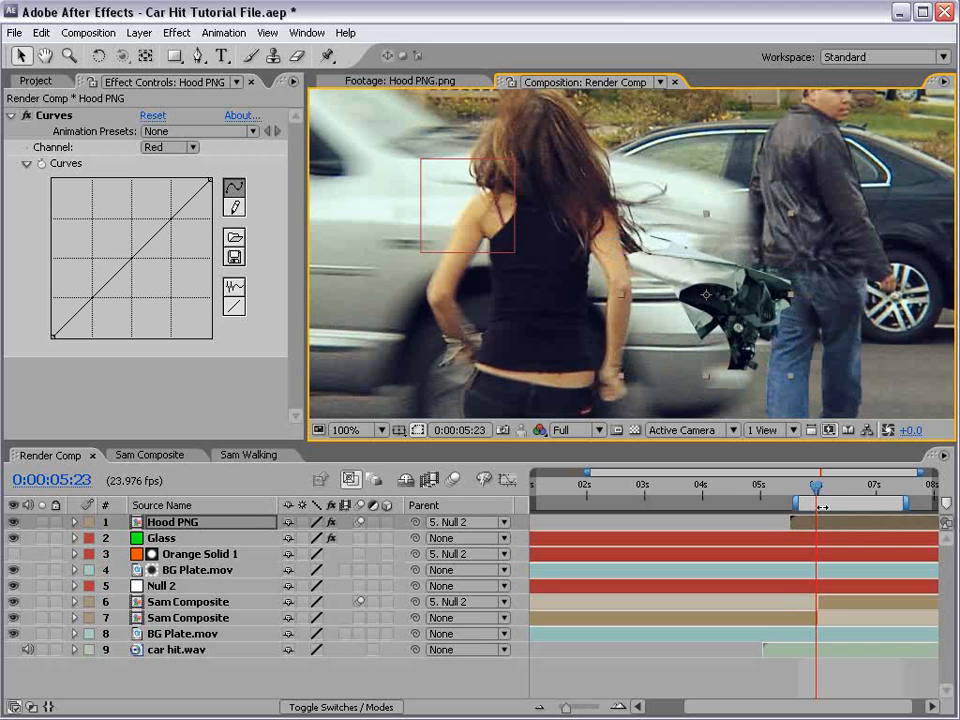
mouse_move(817, 487)
left_mouse_down()
mouse_move(828, 487)
mouse_move(820, 487)
left_mouse_up()
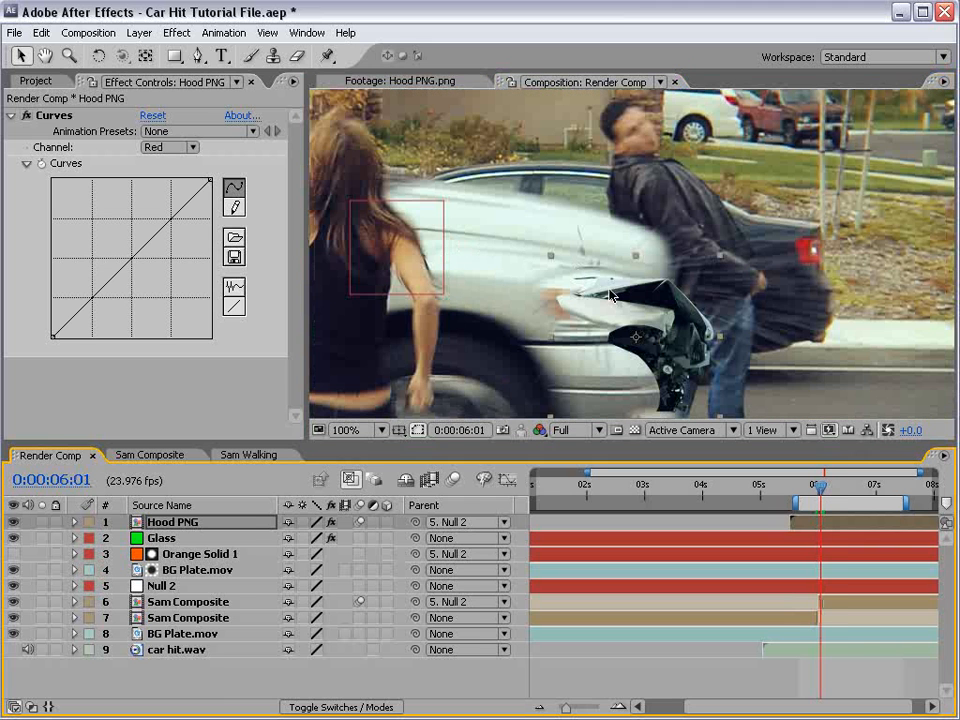
left_click_drag(650, 333, 626, 279)
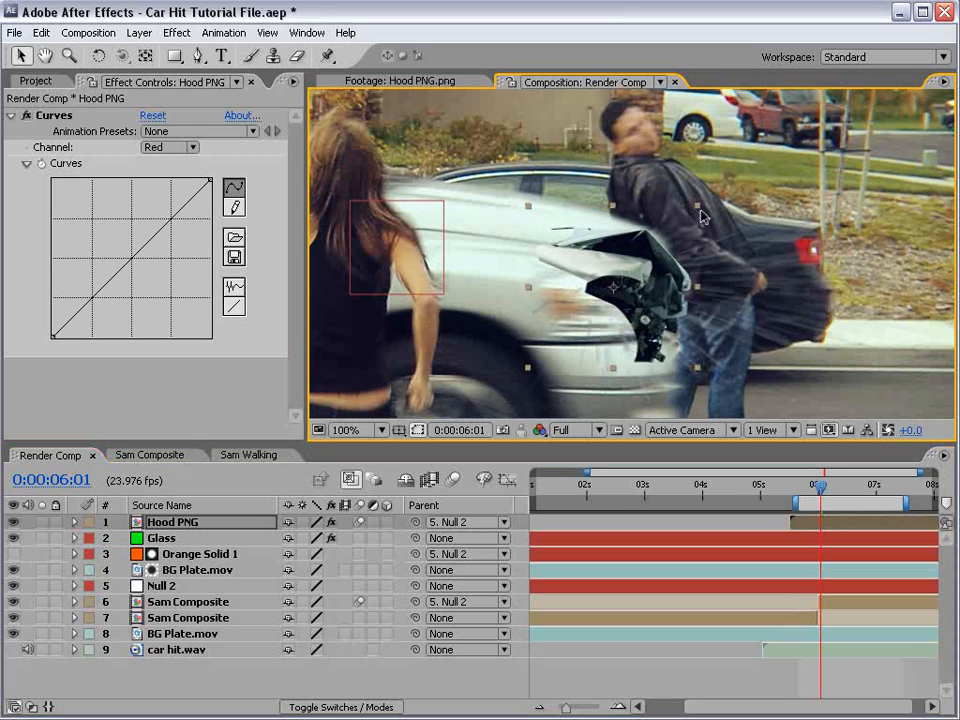
left_click_drag(698, 206, 704, 200)
left_click_drag(621, 270, 618, 276)
Trim the start of the Hood PNG layer to 0:00:05:23
mouse_move(820, 487)
left_mouse_down()
mouse_move(809, 490)
mouse_move(817, 492)
left_mouse_up()
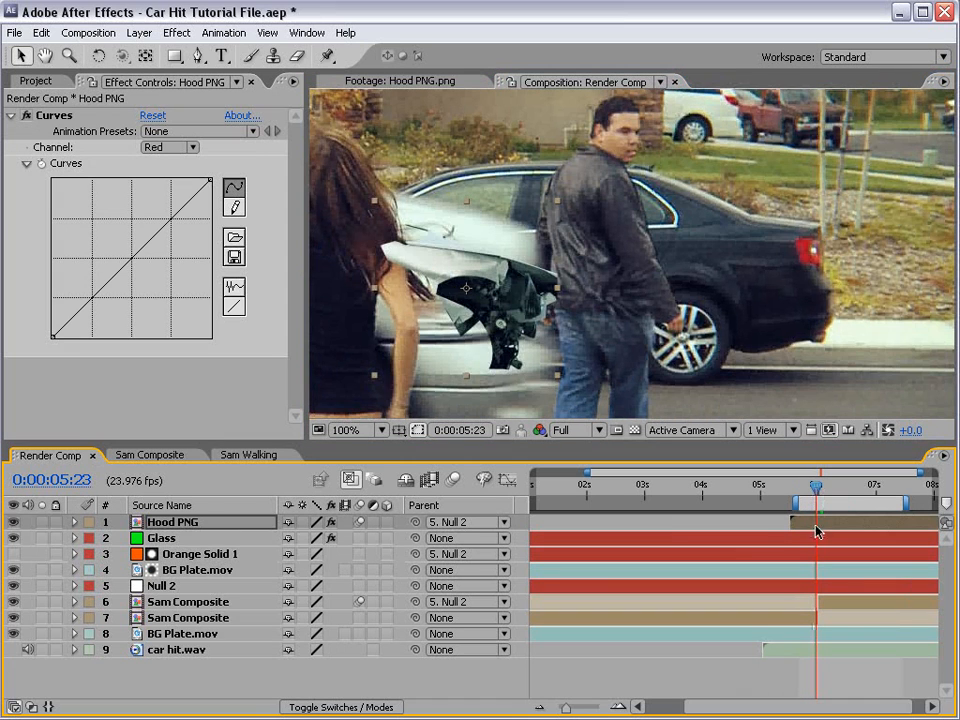
left_click(183, 521)
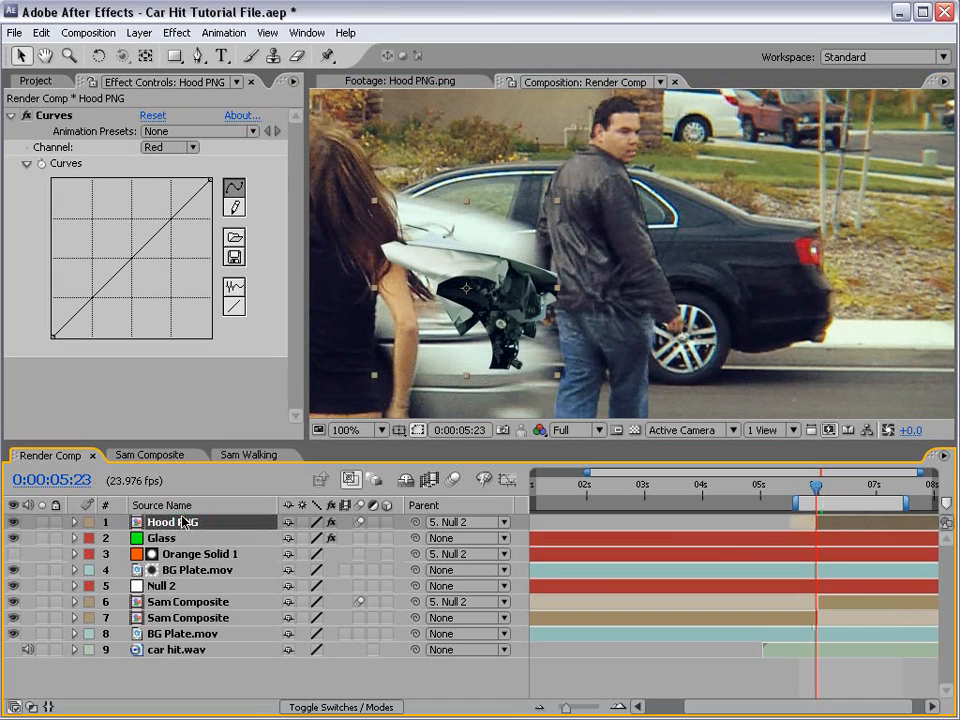
key("=")
key("space")
left_click_drag(838, 579, 760, 582)
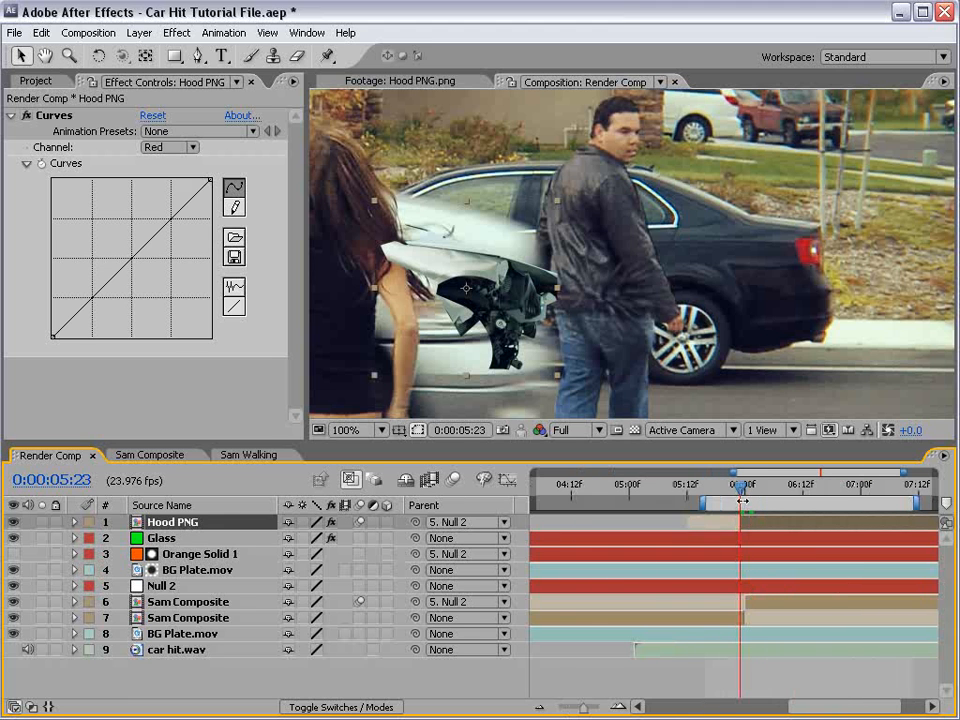
Examine the hood crumple and its tracking to the truck frame by frame around the impact, from 0:00:05:23 past 0:00:06:01
left_click_drag(740, 490, 744, 487)
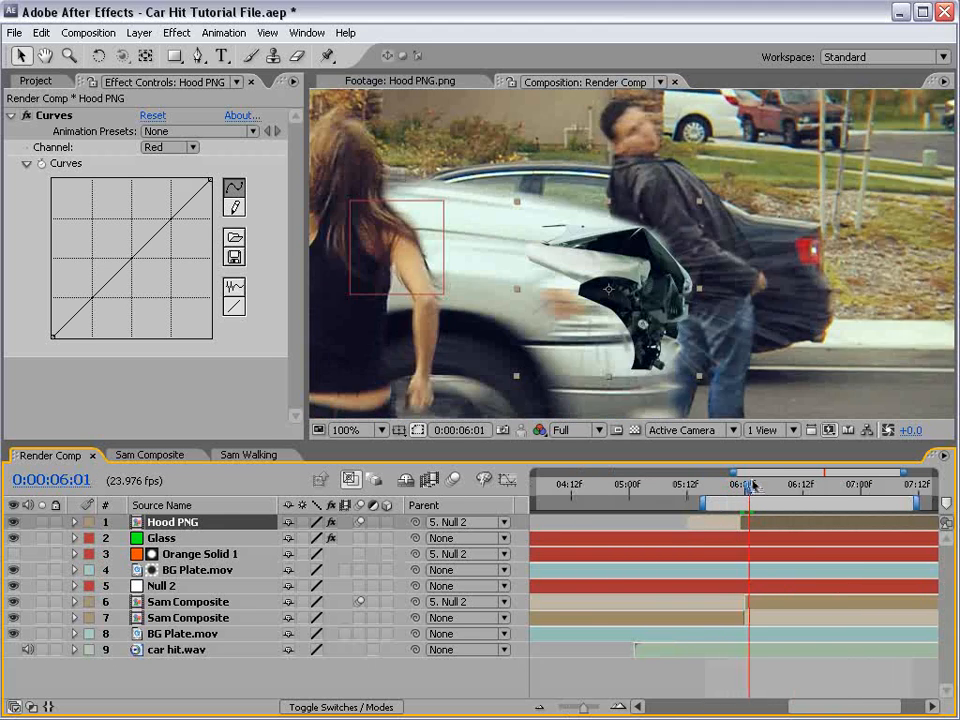
left_click_drag(744, 485, 741, 485)
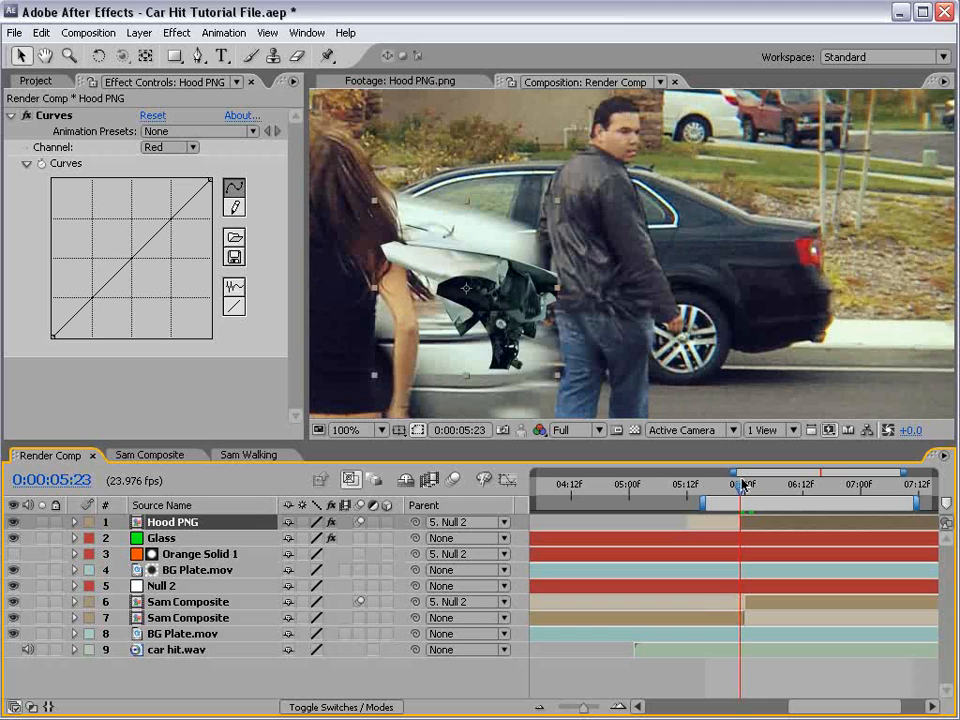
key("Page_Down")
key("Page_Down")
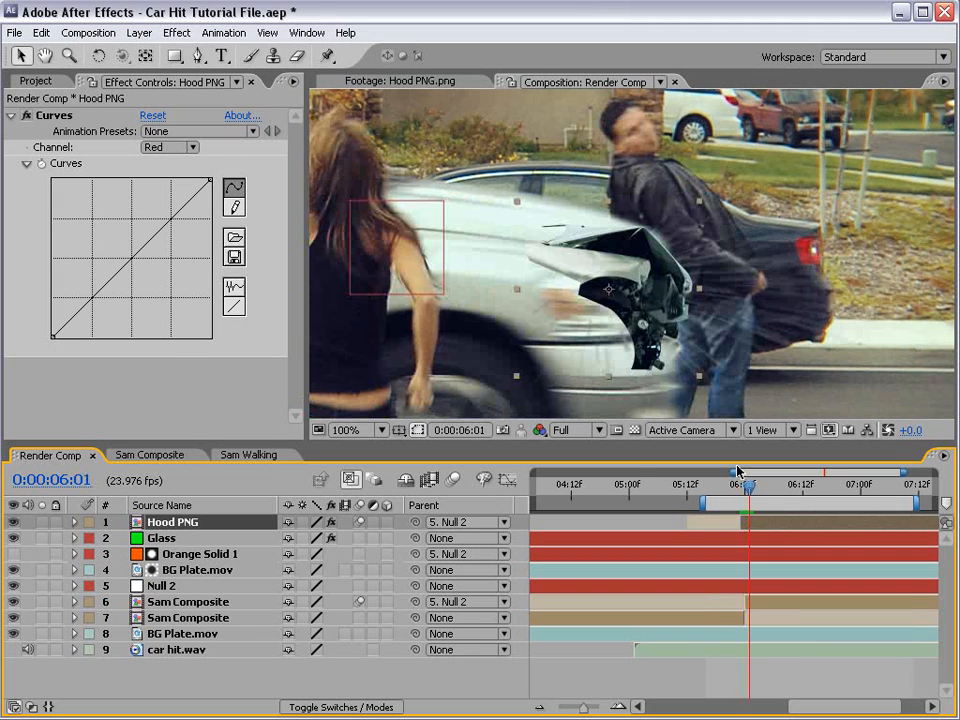
key("Page_Down")
key("Page_Up")
key("Page_Up")
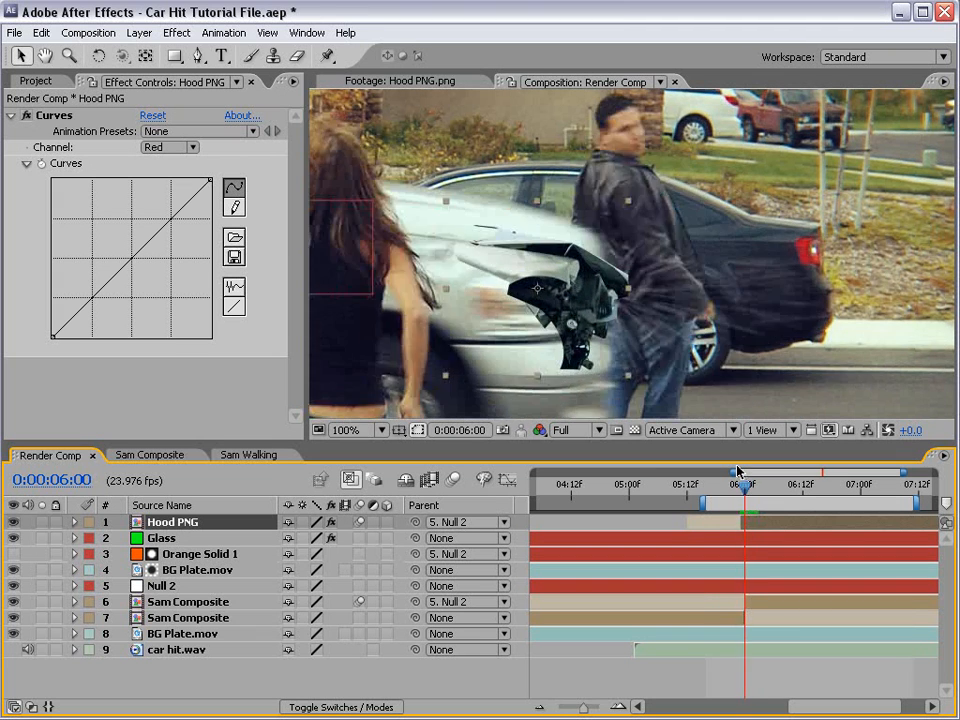
key("Page_Down")
key("Page_Down")
key("Page_Up")
key("Page_Up")
key("Page_Down")
key("Page_Down")
key("Page_Up")
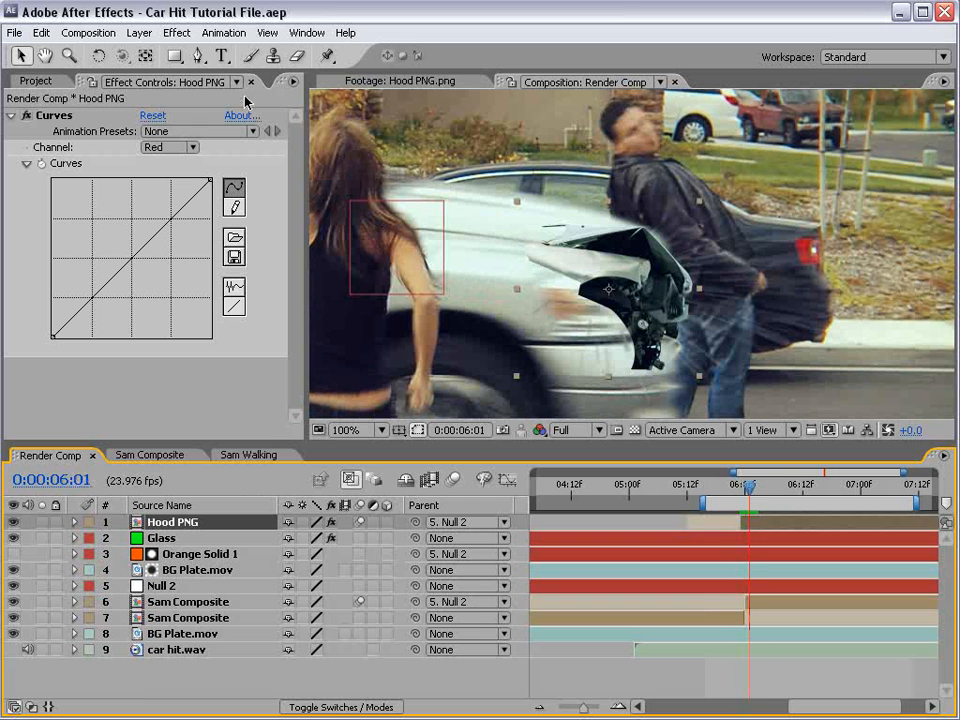
Draw a closed Pen mask on the Hood PNG layer at 0:00:06:01, curving along the crumpled hood and enclosing the truck's fender
left_click(199, 57)
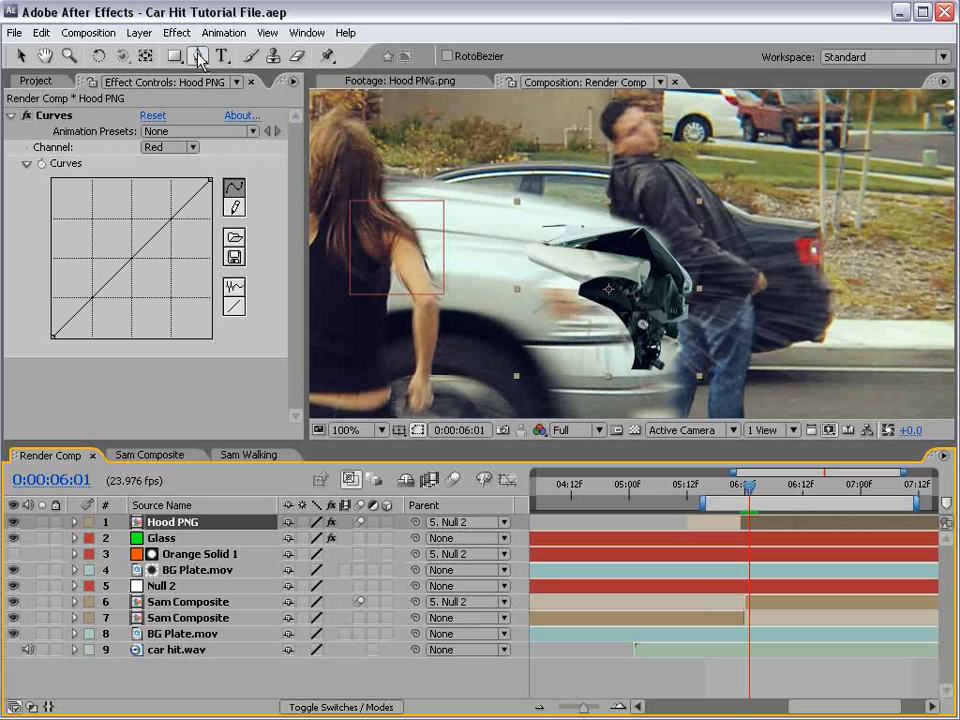
left_click_drag(723, 353, 729, 274)
left_click(681, 353)
left_click_drag(646, 227, 624, 205)
left_click_drag(543, 150, 529, 149)
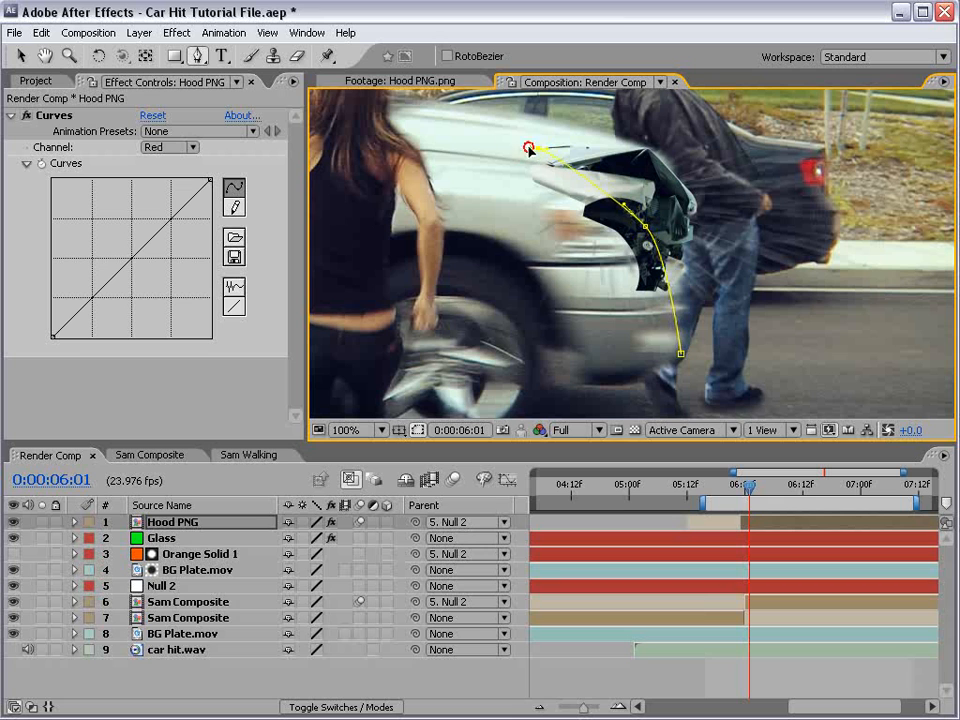
left_click(403, 159)
left_click(416, 293)
left_click(637, 391)
left_click(681, 355)
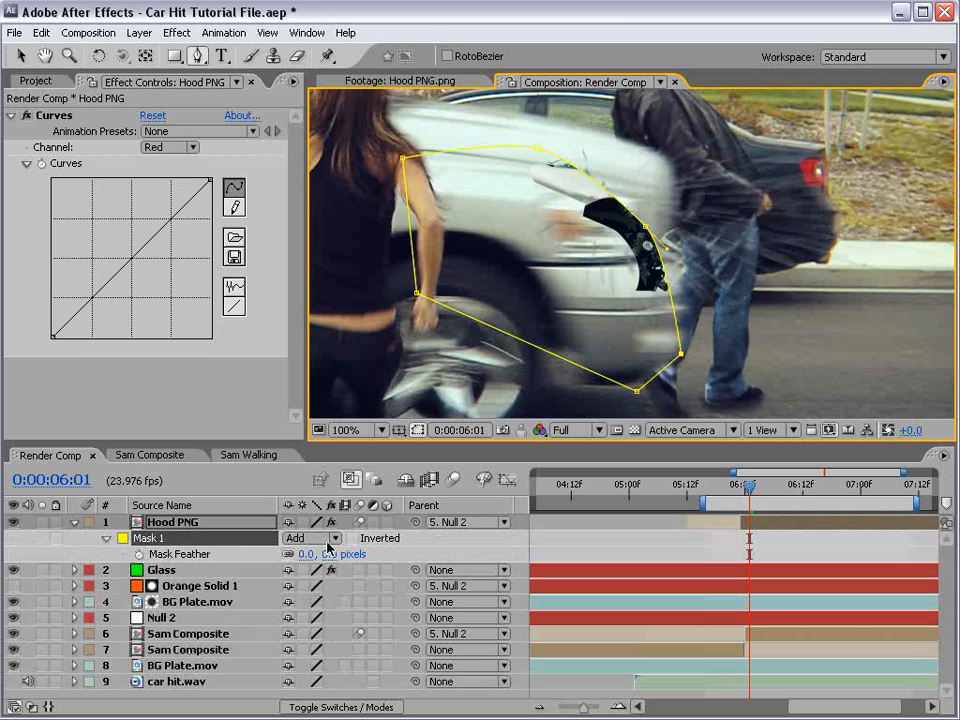
Set the Hood PNG mask to Subtract with a feather of 84 pixels
left_click_drag(332, 553, 342, 549)
left_click(341, 542)
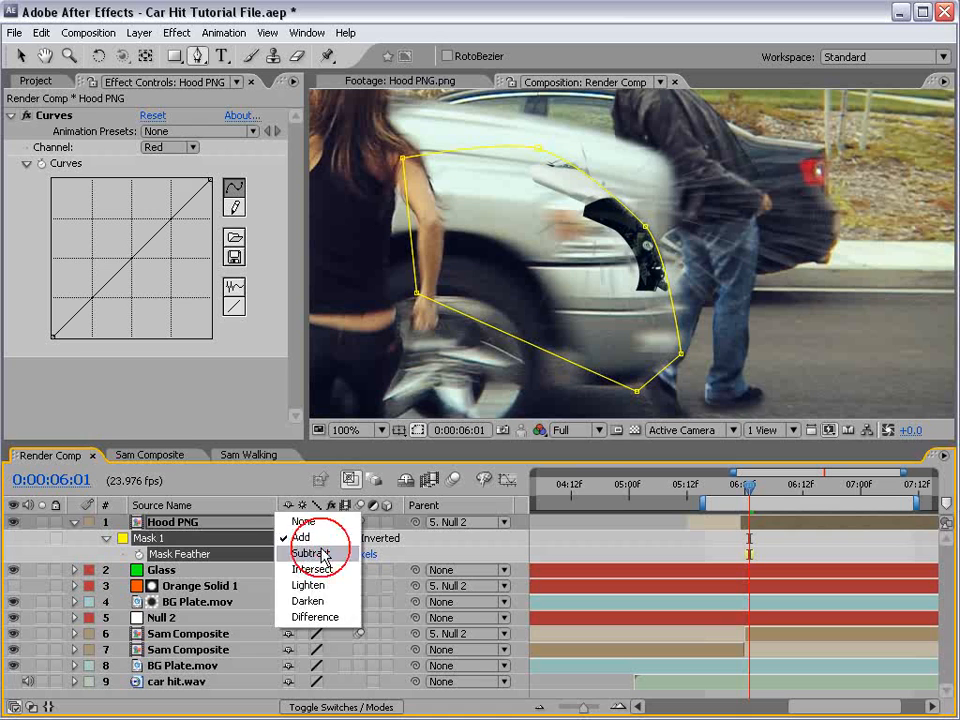
left_click(315, 553)
left_click_drag(357, 557, 385, 549)
left_click(664, 540)
key("h")
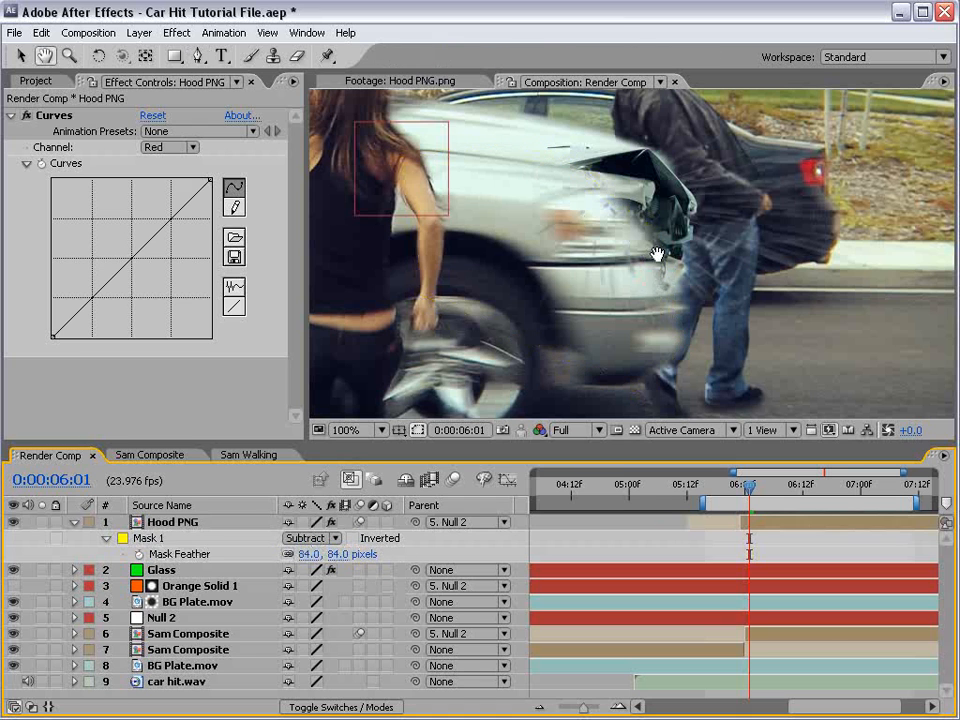
left_click_drag(645, 190, 643, 257)
Extend the start of the Hood PNG layer one frame earlier, to 0:00:05:22
key("Page_Up")
key("=")
key("=")
key("Page_Up")
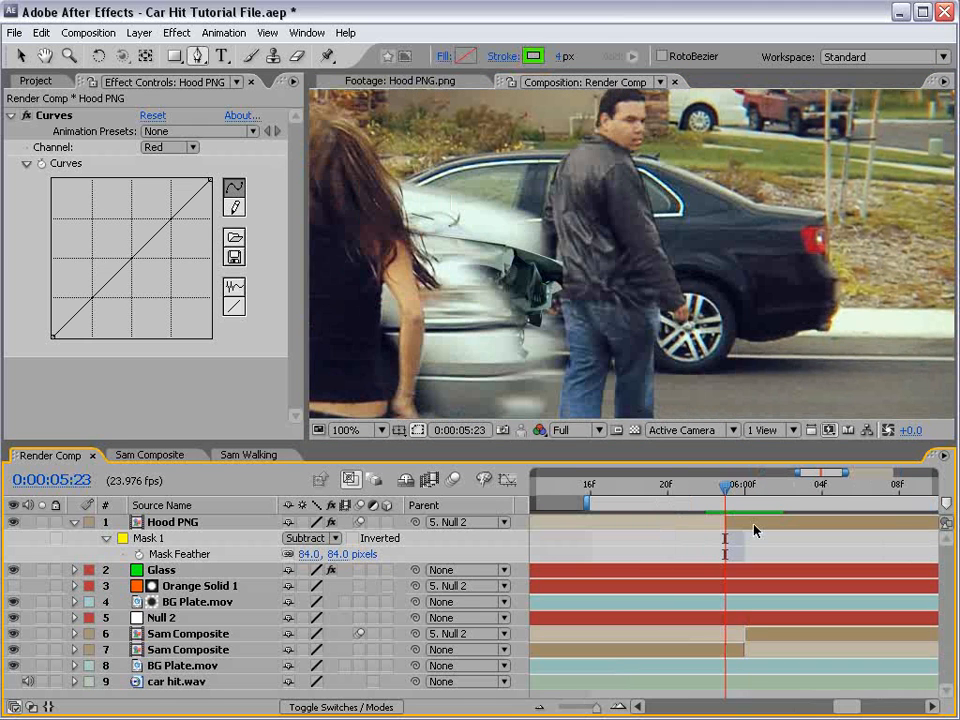
key("Page_Down")
key("Page_Up")
left_click_drag(726, 522, 707, 523)
key("Page_Up")
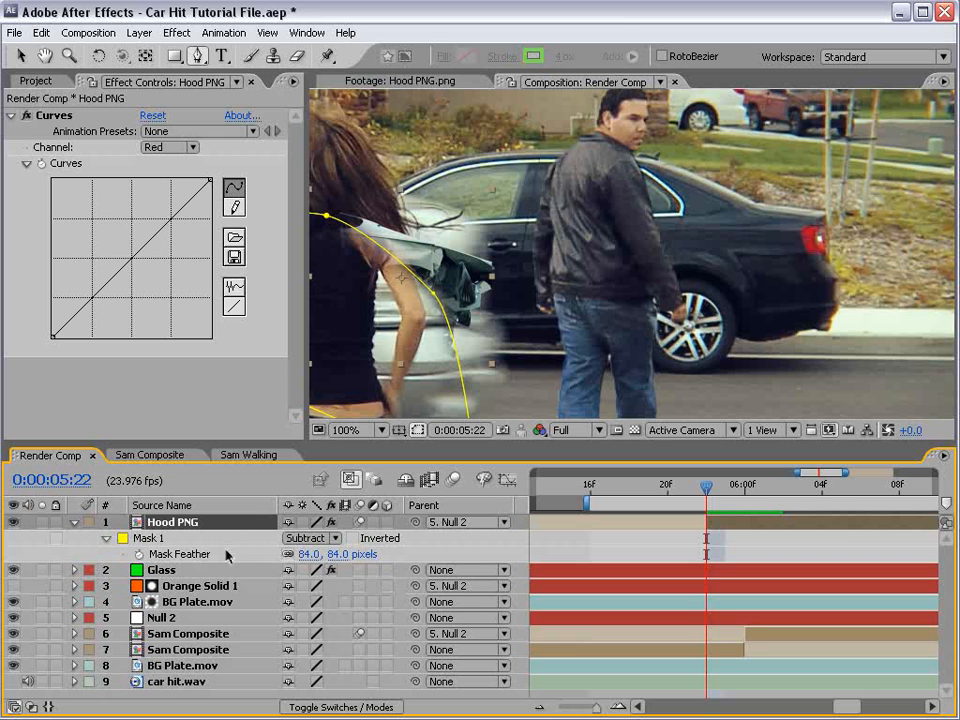
Keyframe the Hood PNG layer's Opacity from 0% at 0:00:05:22 to 100% at 0:00:06:00
key("t")
left_click_drag(287, 539, 212, 550)
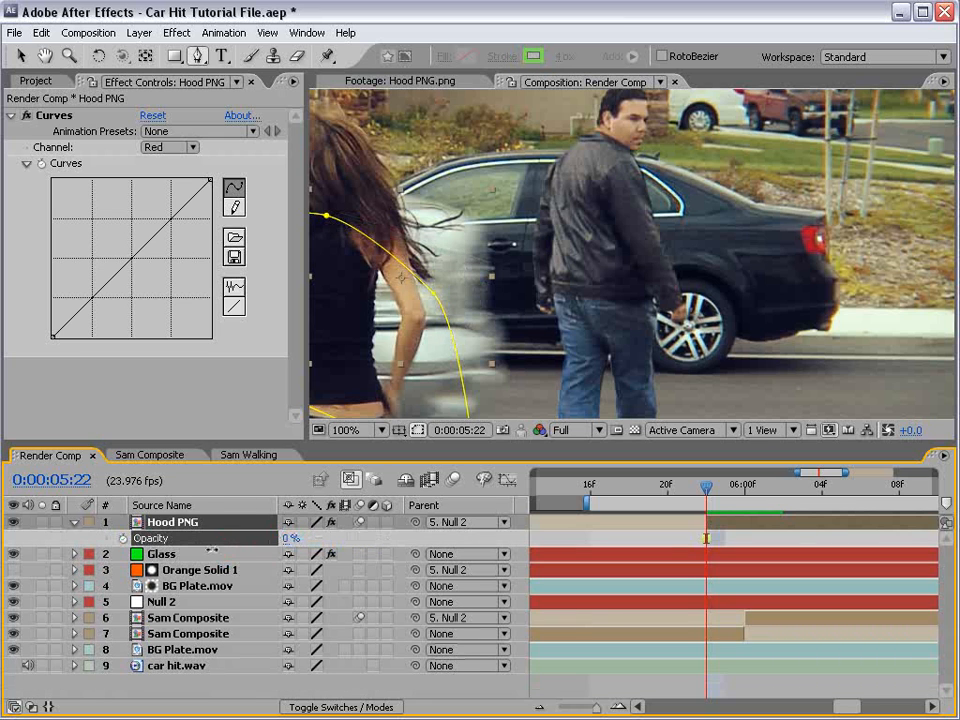
left_click(123, 538)
key("Page_Down")
key("Page_Down")
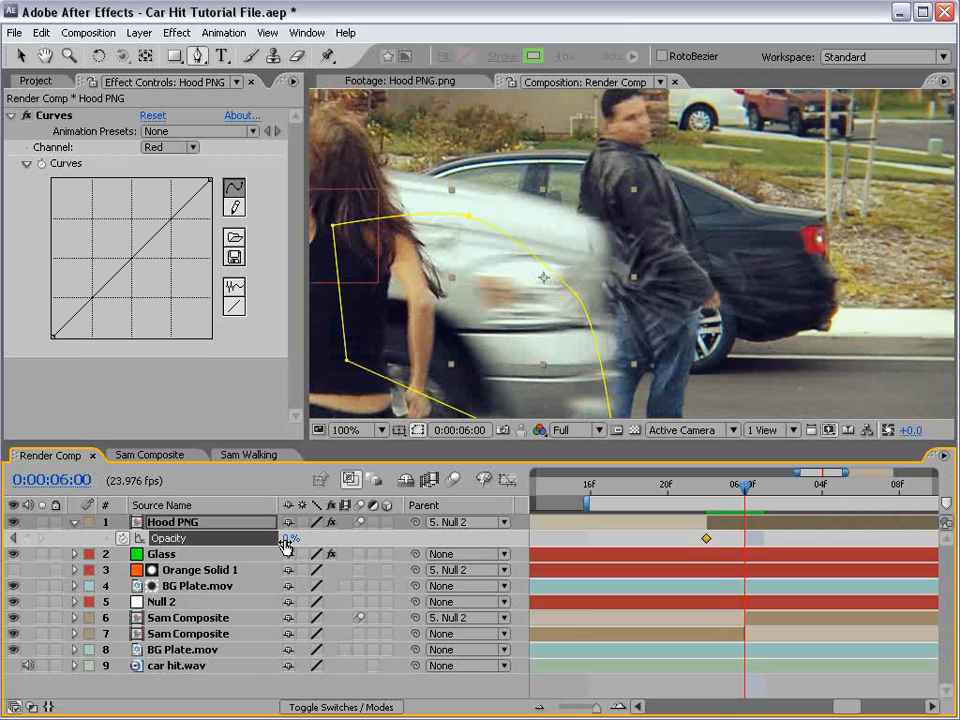
left_click_drag(287, 539, 387, 521)
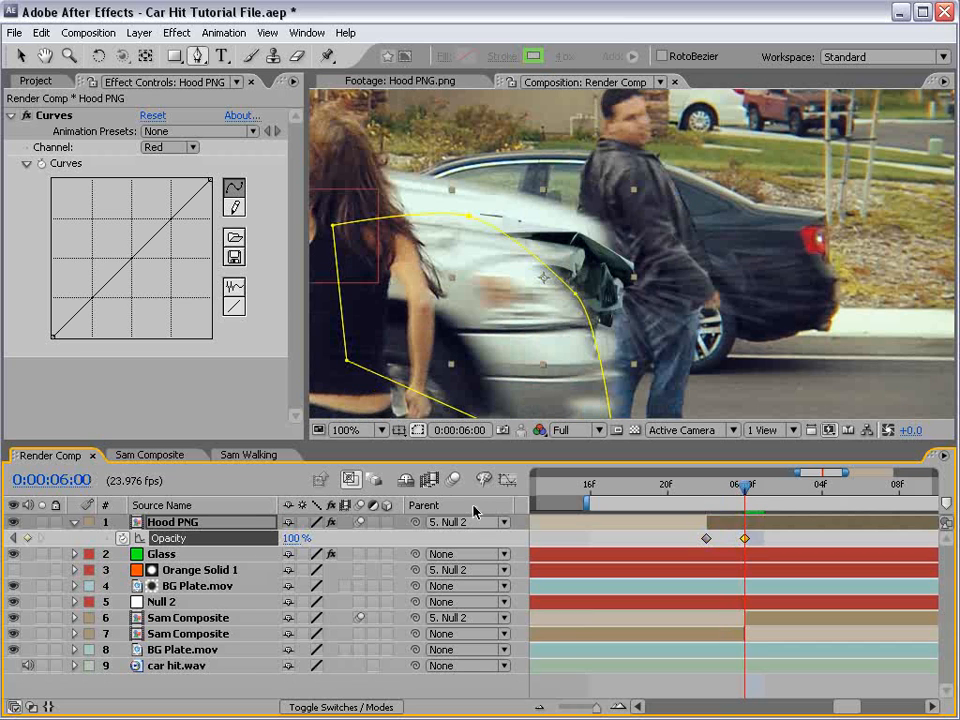
key("Page_Up")
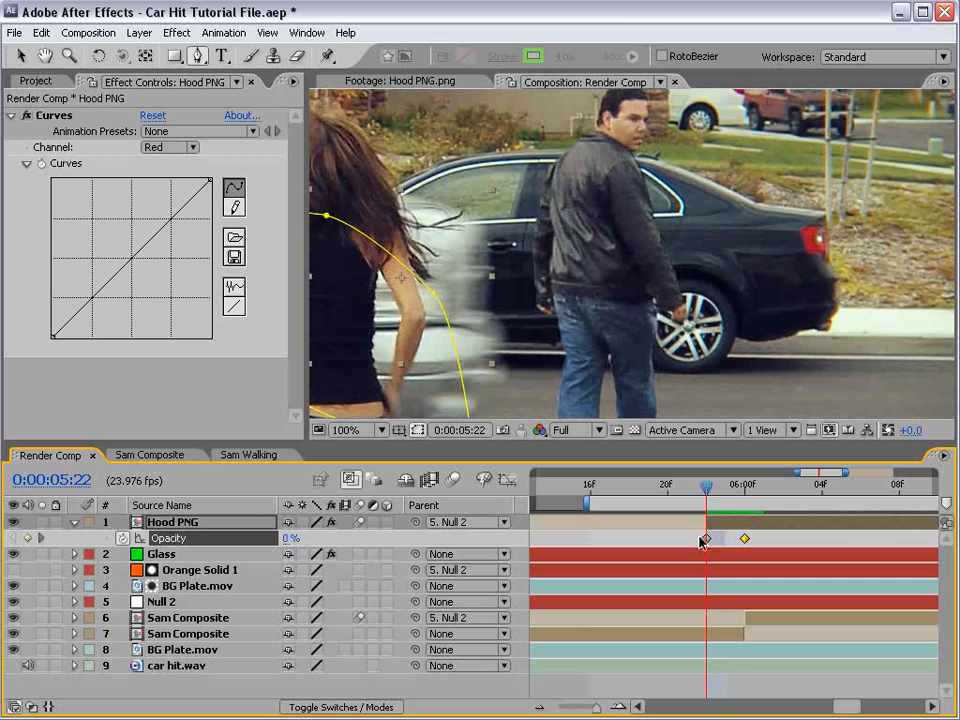
Enable motion blur for Render Comp and check the impact area at 0:00:05:23
left_click(453, 480)
left_click(698, 682)
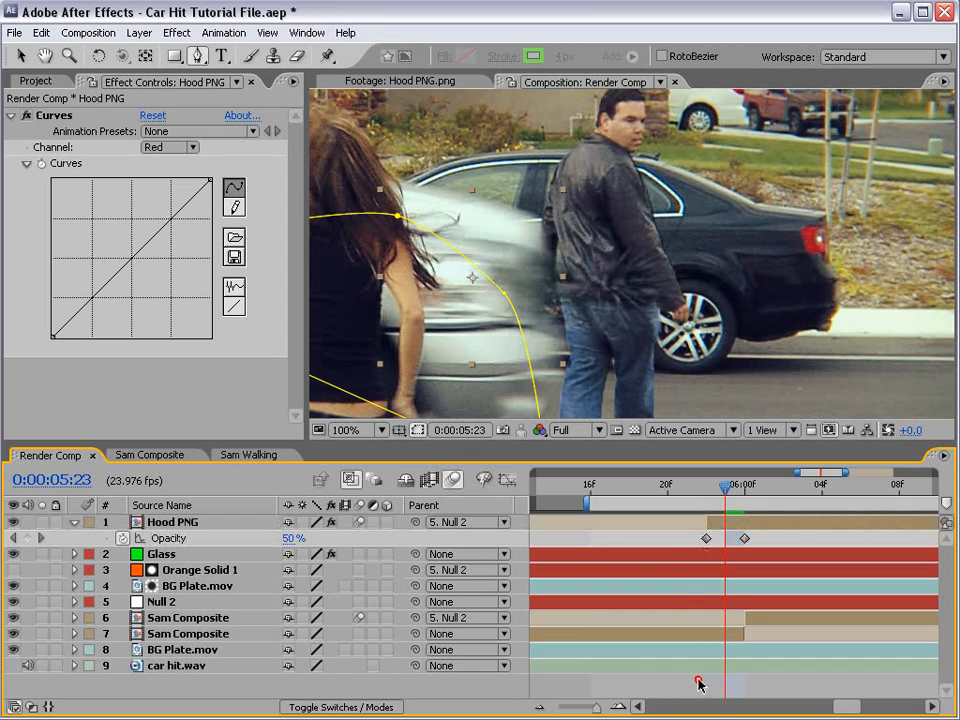
scroll(606, 360, "down", 1)
key("space")
left_click_drag(621, 356, 674, 362)
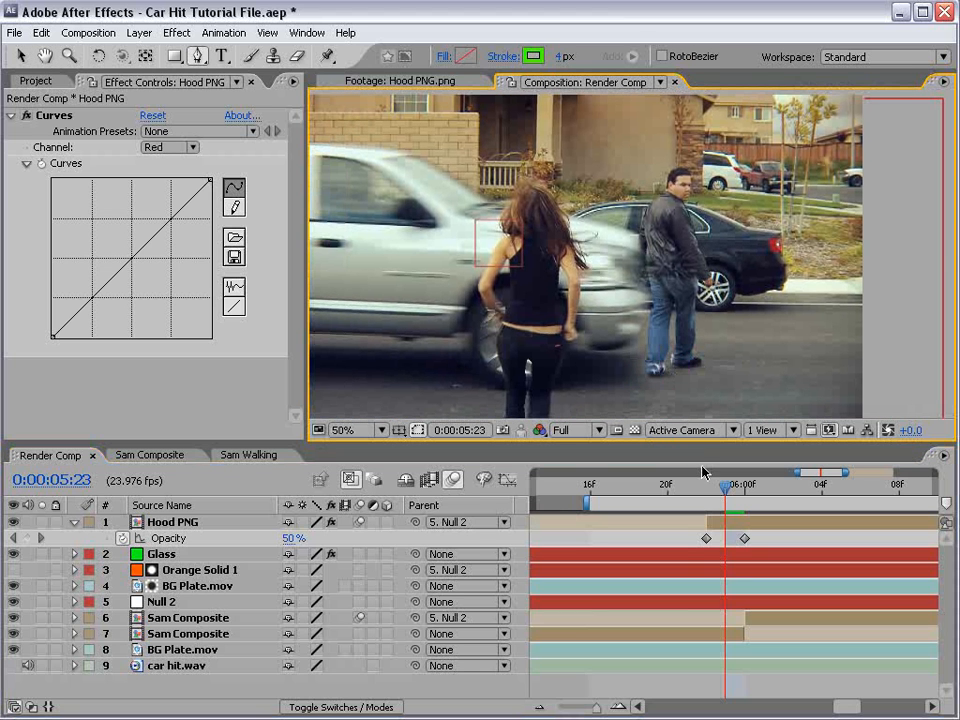
Move the first Opacity keyframe and the start of Hood PNG to 0:00:05:23, checking the frames through 0:00:06:03
left_click_drag(706, 538, 720, 539)
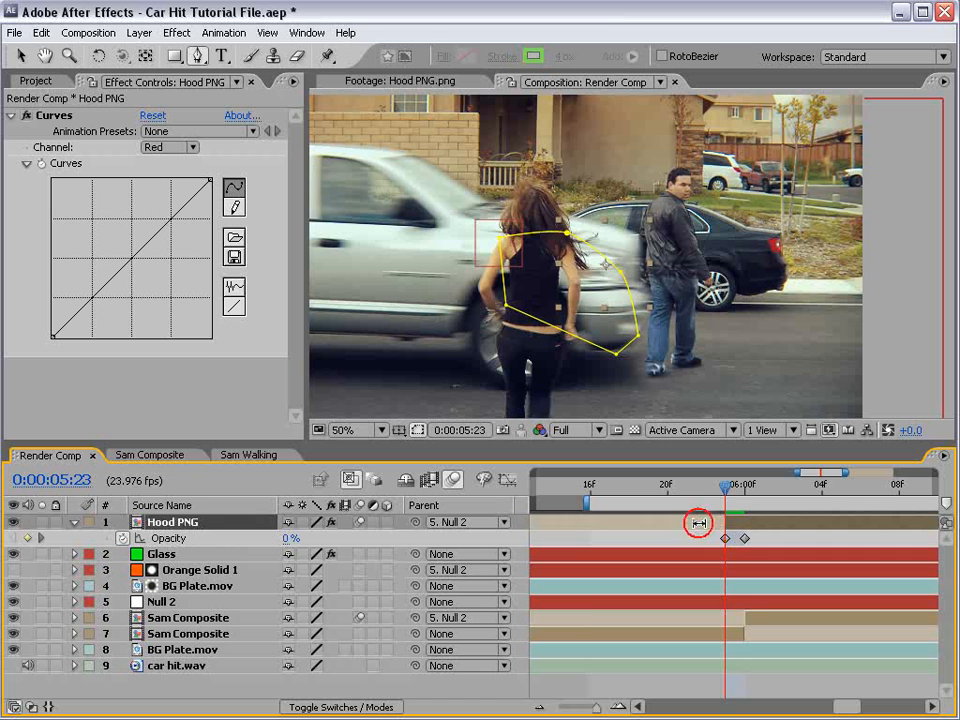
key("Page_Down")
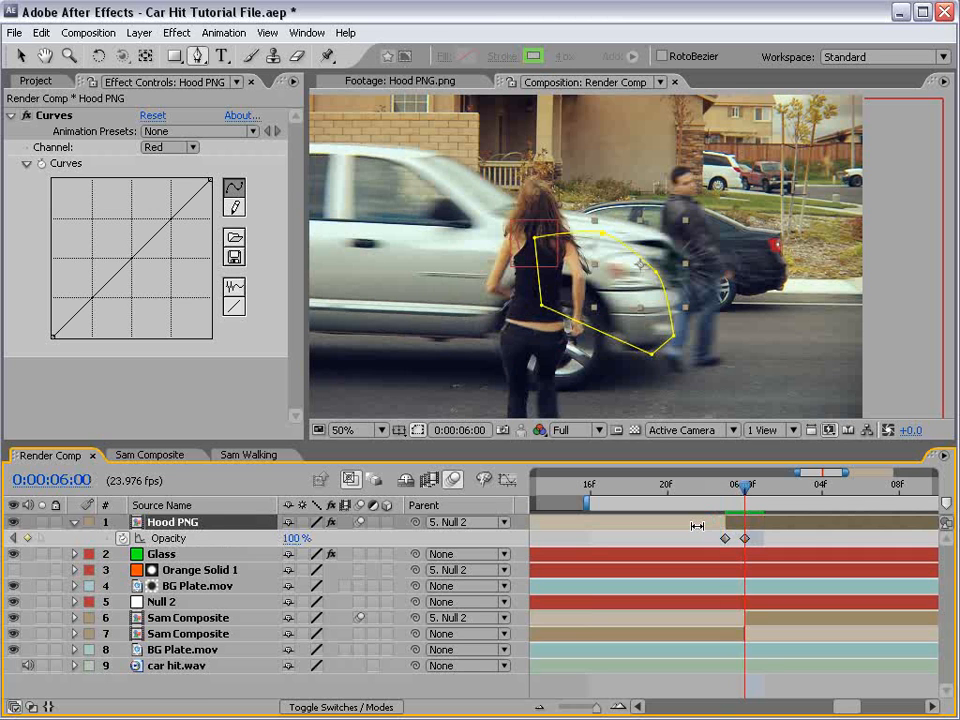
left_click(700, 375)
key("Page_Down")
key("Page_Down")
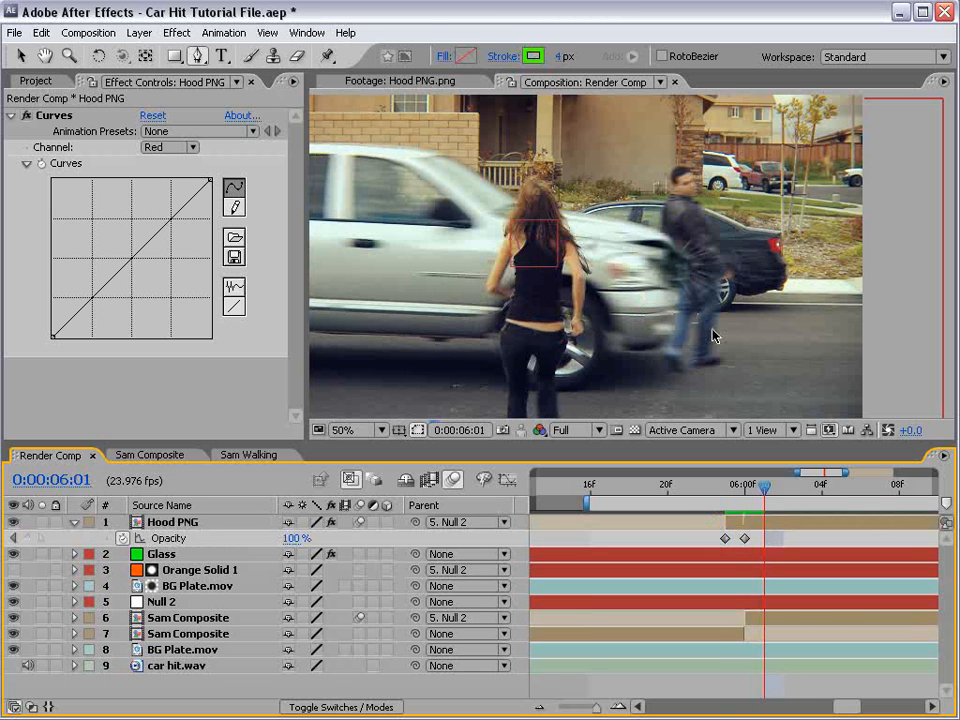
key("Page_Down")
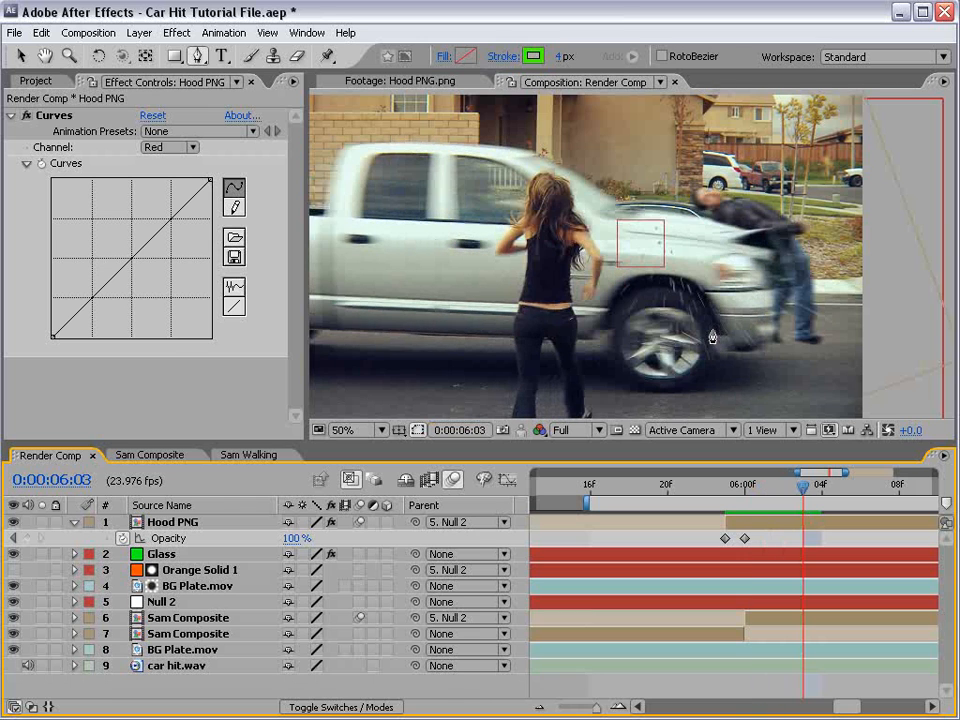
Switch the Hood PNG layer's Curves effect to the RGB channel and add a point near the middle of the curve
scroll(712, 337, "up", 2)
left_click(805, 516)
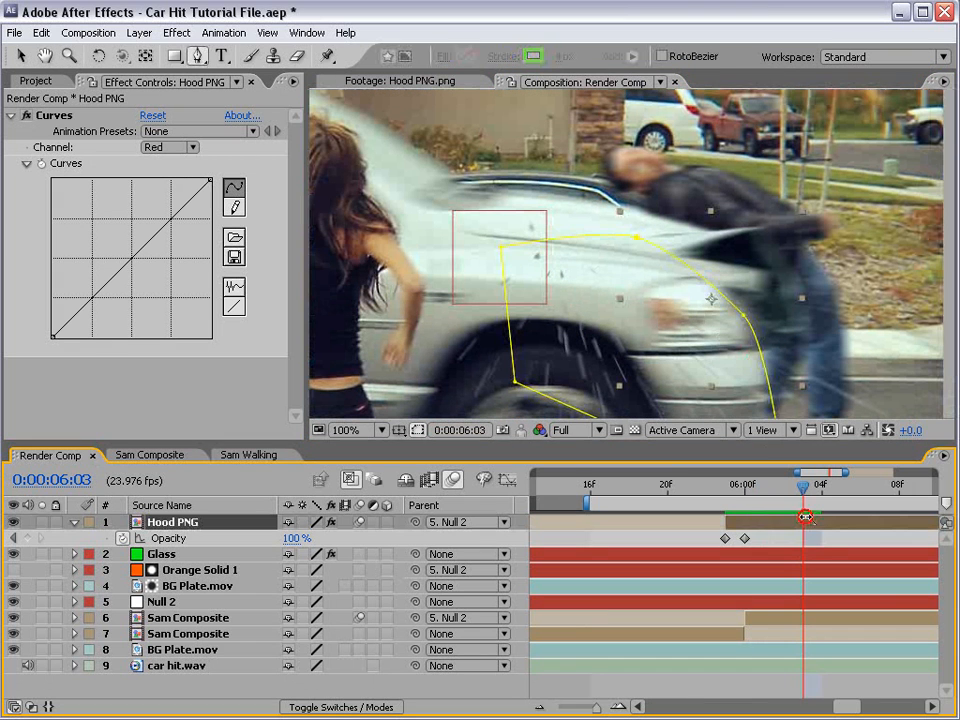
left_click(160, 147)
left_click(167, 133)
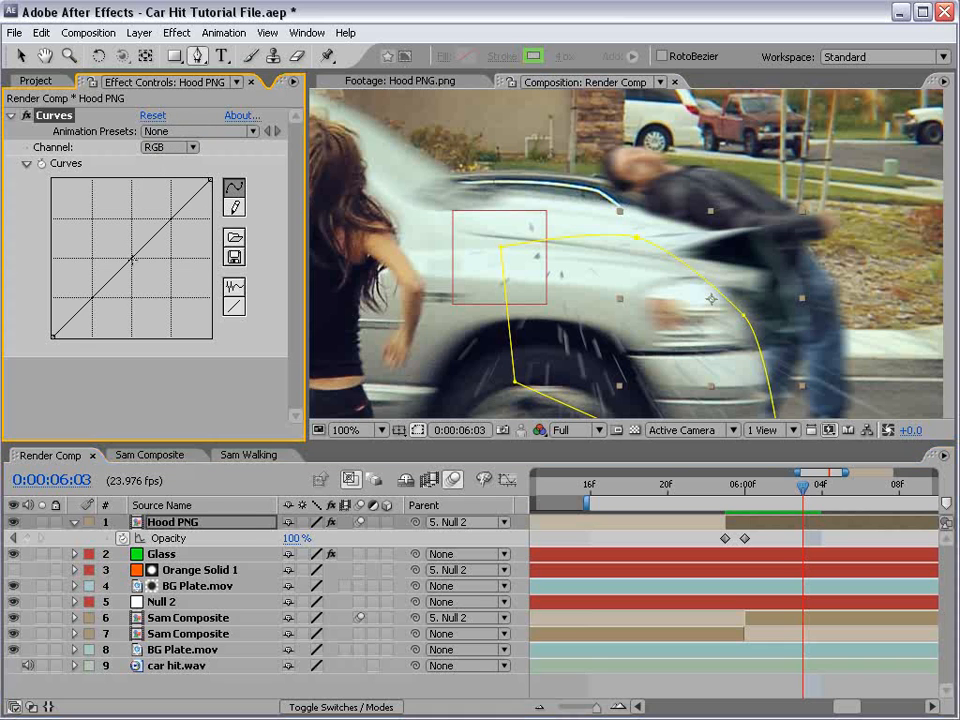
left_click(143, 247)
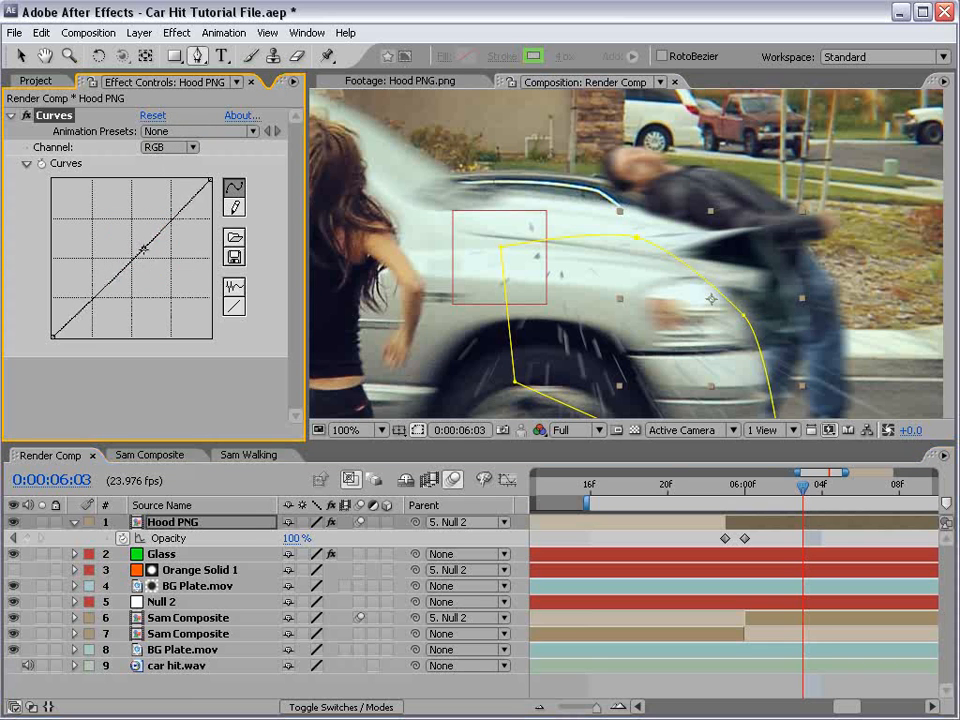
Trim the start of the Glass layer to 0:00:06:00 and save the project
left_click(747, 554)
key("j")
key("j")
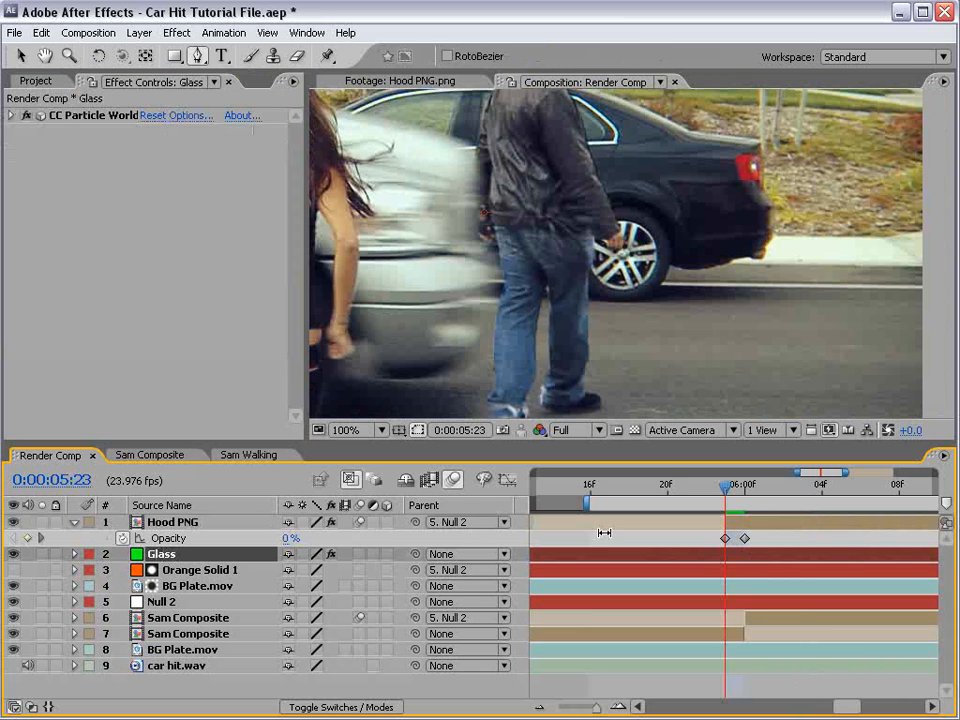
key("Page_Down")
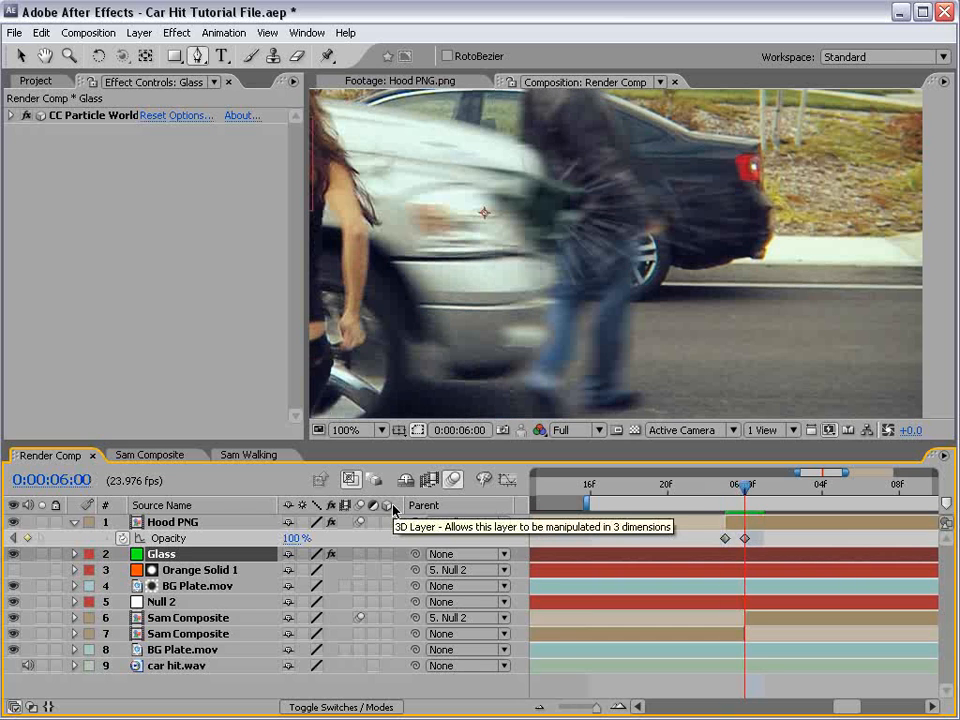
key("ctrl+s")
key("v")
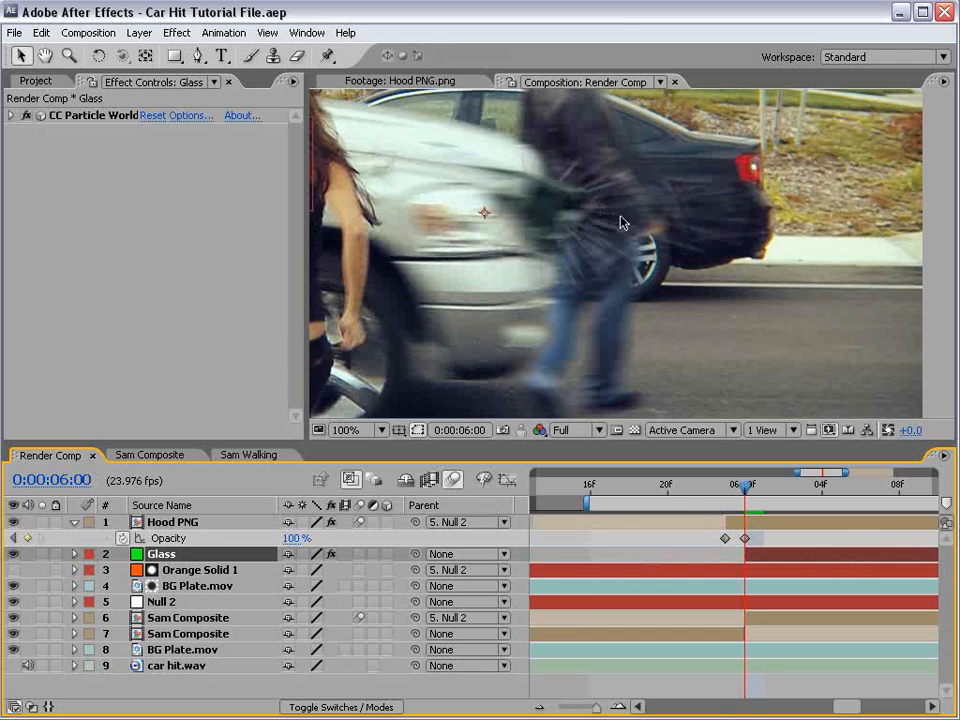
Preview the full car hit in the enlarged Render Comp view, from the man walking to the aftermath of the impact
left_click_drag(745, 487, 792, 496)
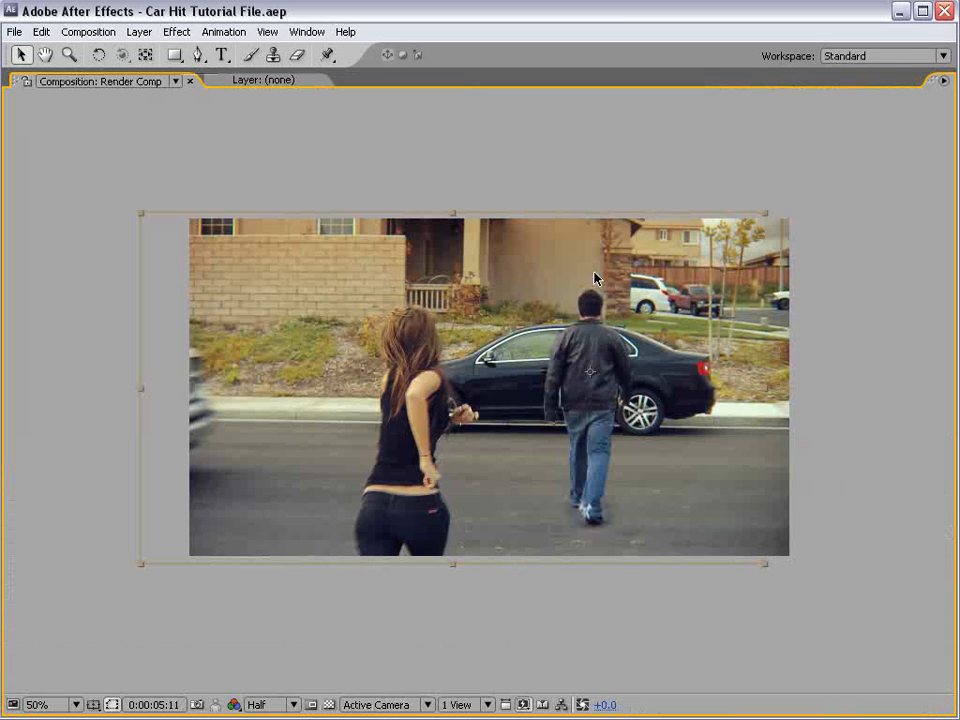
key("space")
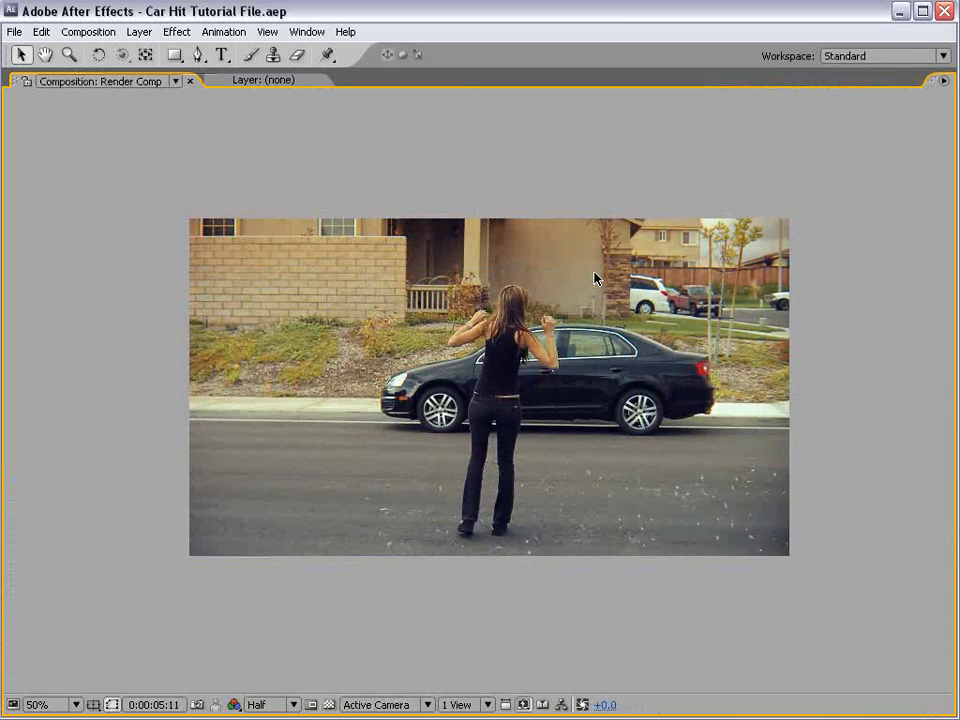
key("space")
key("grave")
left_click_drag(797, 461, 873, 466)
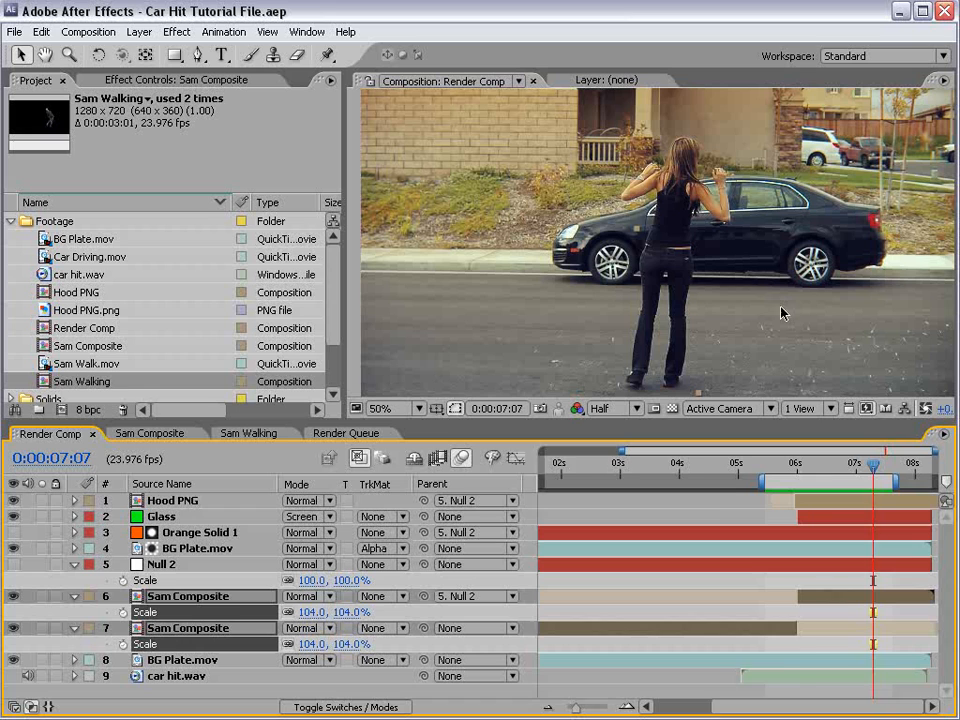
Hide the Sam Composite layer parented to Null 2, with the playhead at 0:00:06:02
key("minus")
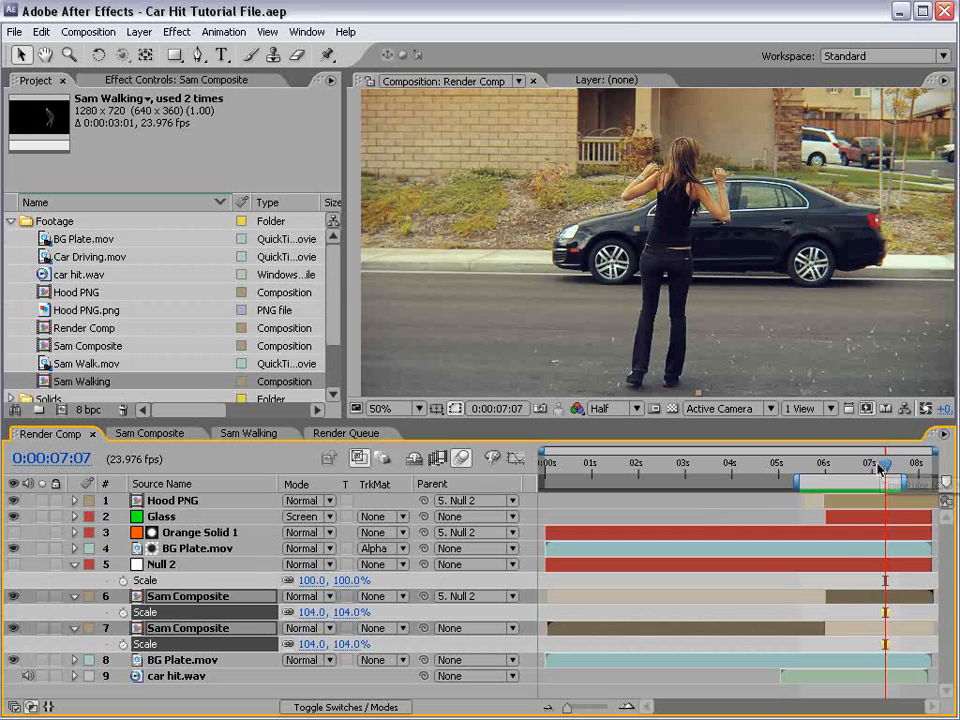
left_click_drag(880, 468, 829, 476)
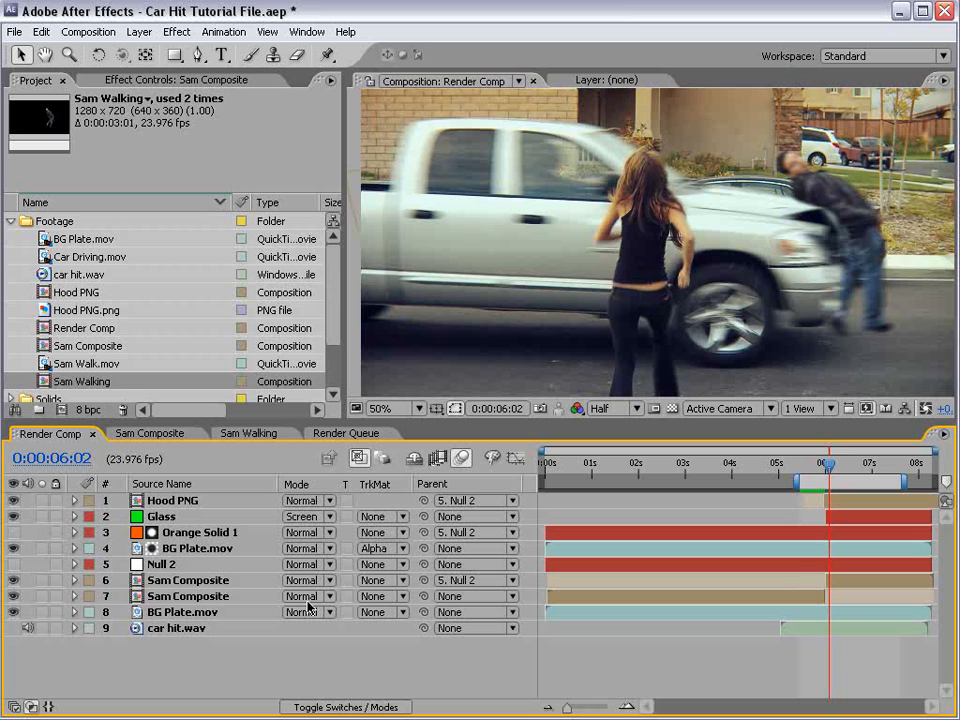
left_click(216, 582)
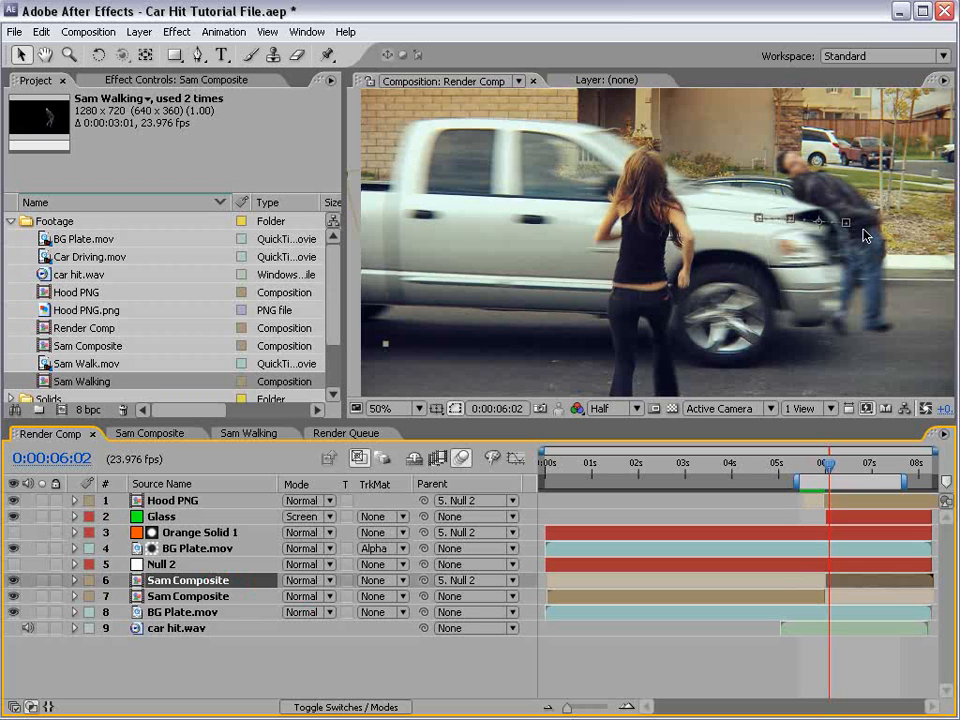
left_click(13, 580)
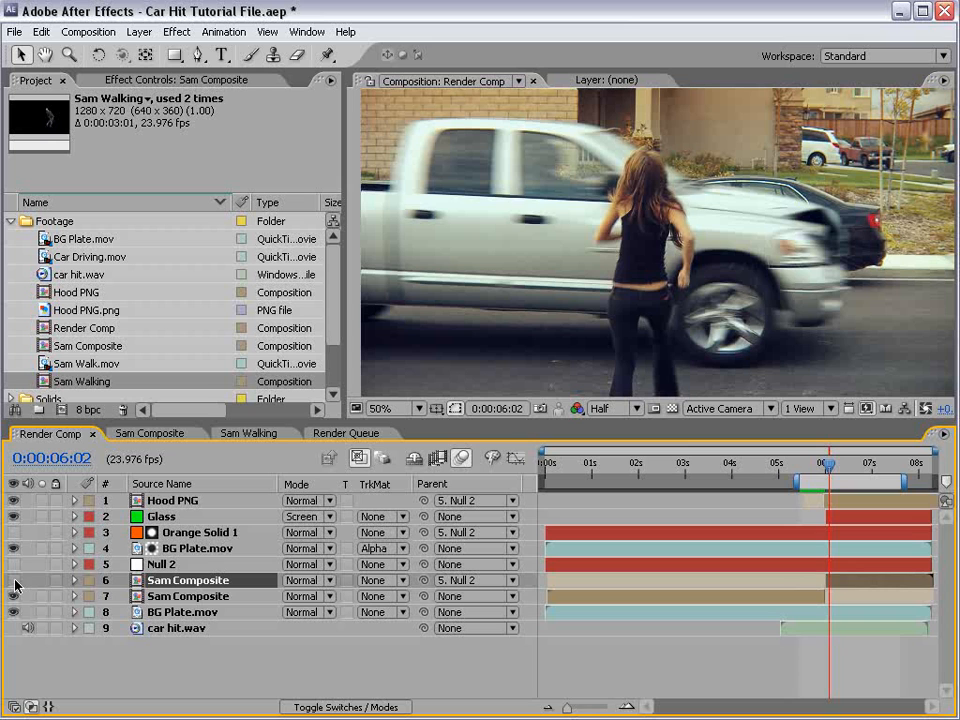
Extend the end of the unparented Sam Composite layer by one frame, so it covers 0:00:06:00
key("equal")
key("equal")
left_click_drag(820, 467, 808, 472)
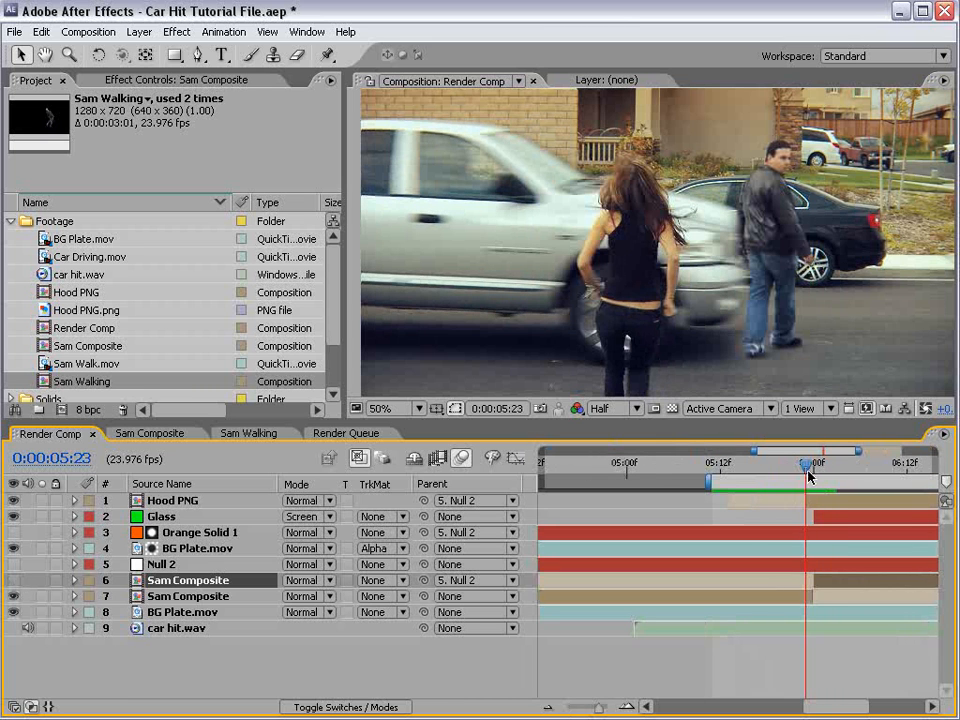
left_click_drag(814, 595, 821, 595)
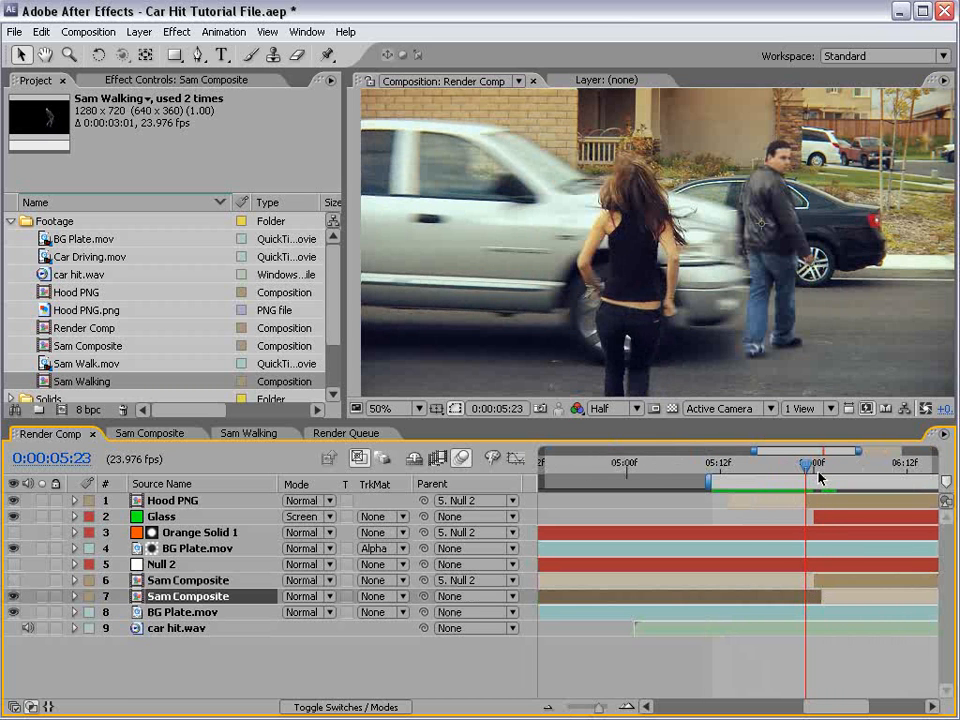
left_click_drag(820, 478, 816, 465)
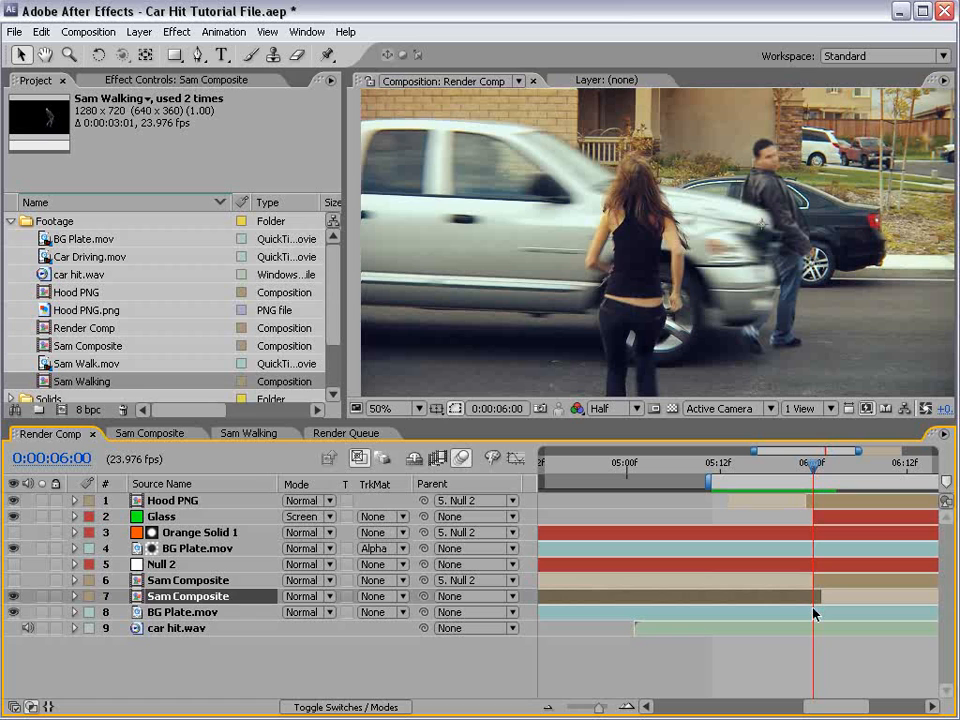
Split the unparented Sam Composite layer at 0:00:06:00 and extend the second piece to the end of the composition
key("ctrl+shift+d")
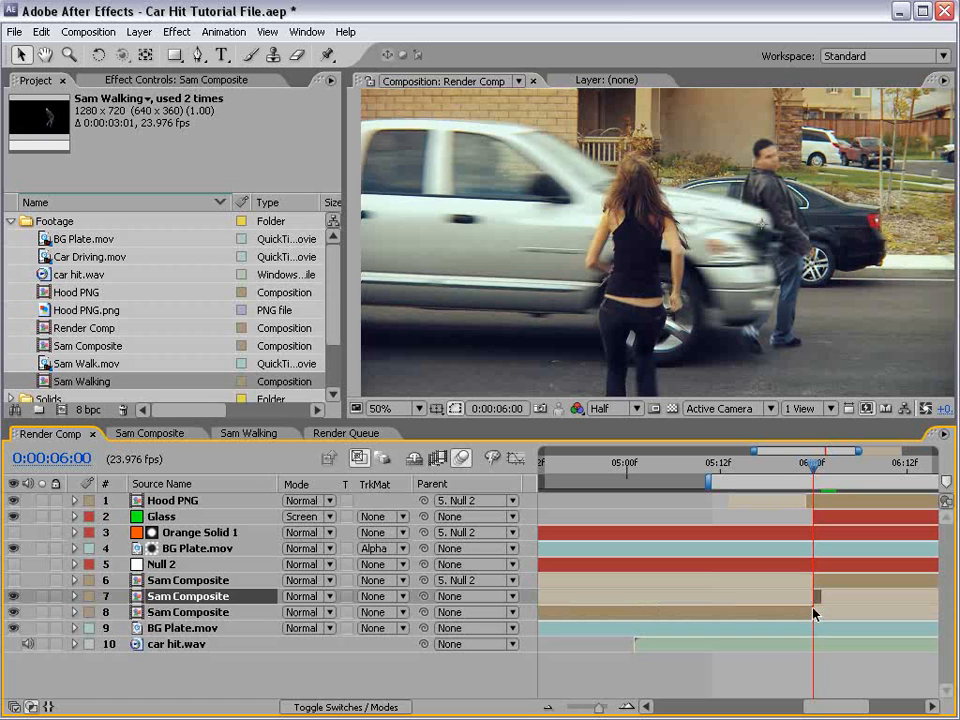
left_click_drag(822, 601, 932, 602)
key("semicolon")
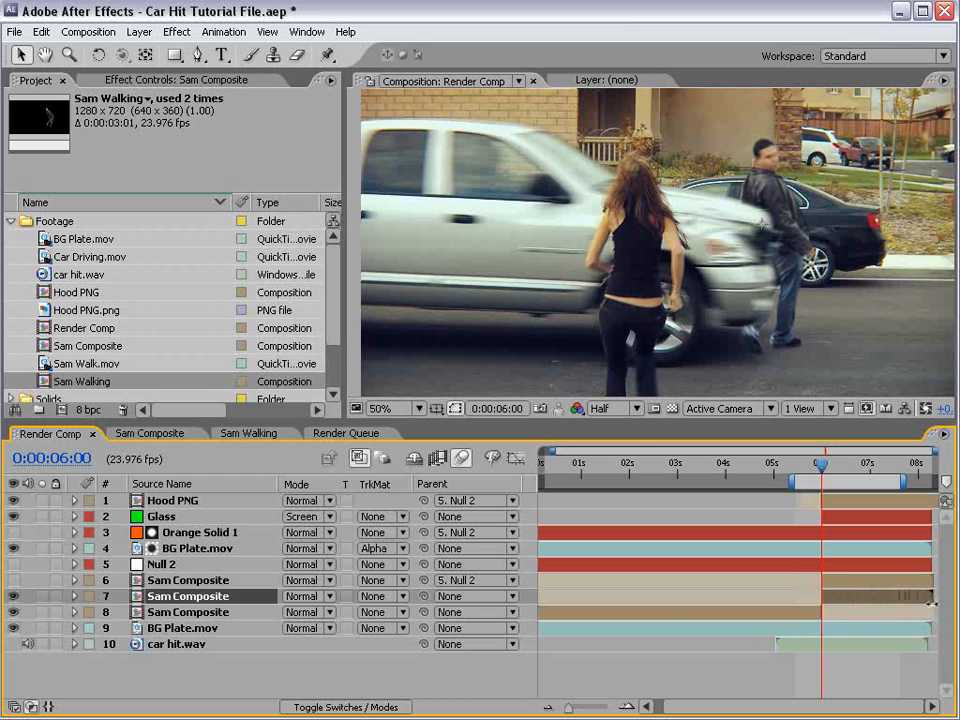
Freeze the second piece of the split Sam Composite layer on its frame at 0:00:06:00
left_click_drag(226, 417, 214, 335)
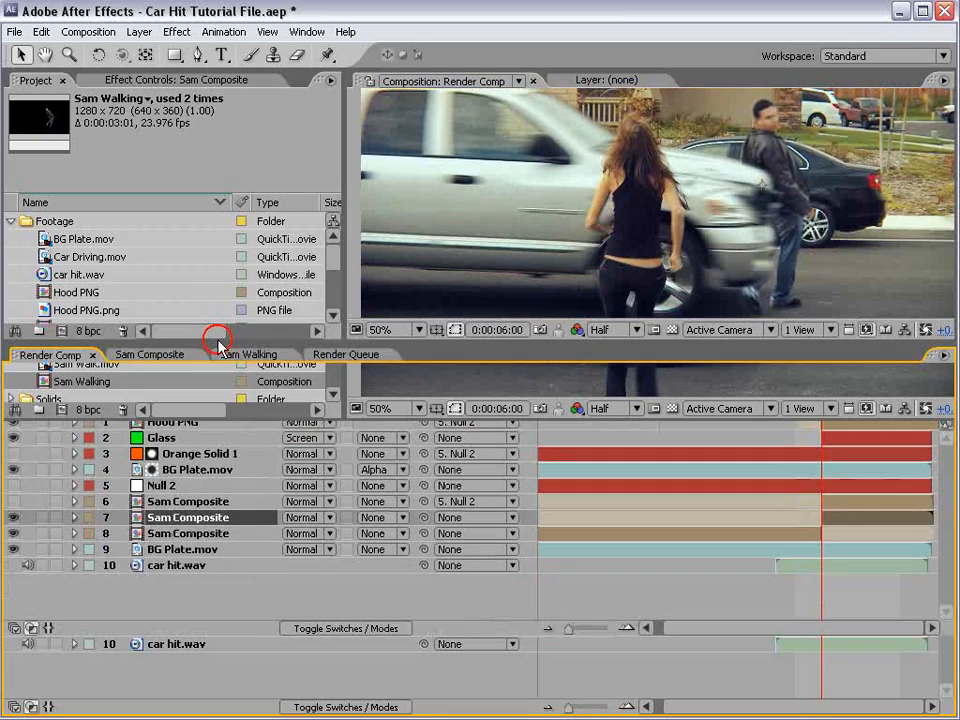
right_click(177, 504)
mouse_move(205, 596)
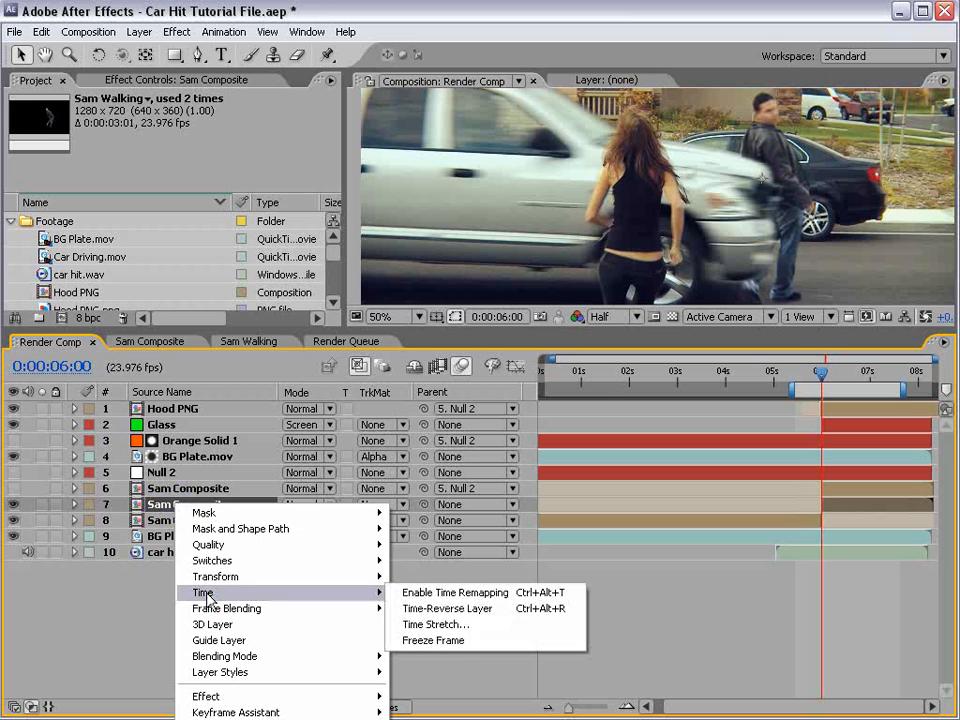
left_click(452, 642)
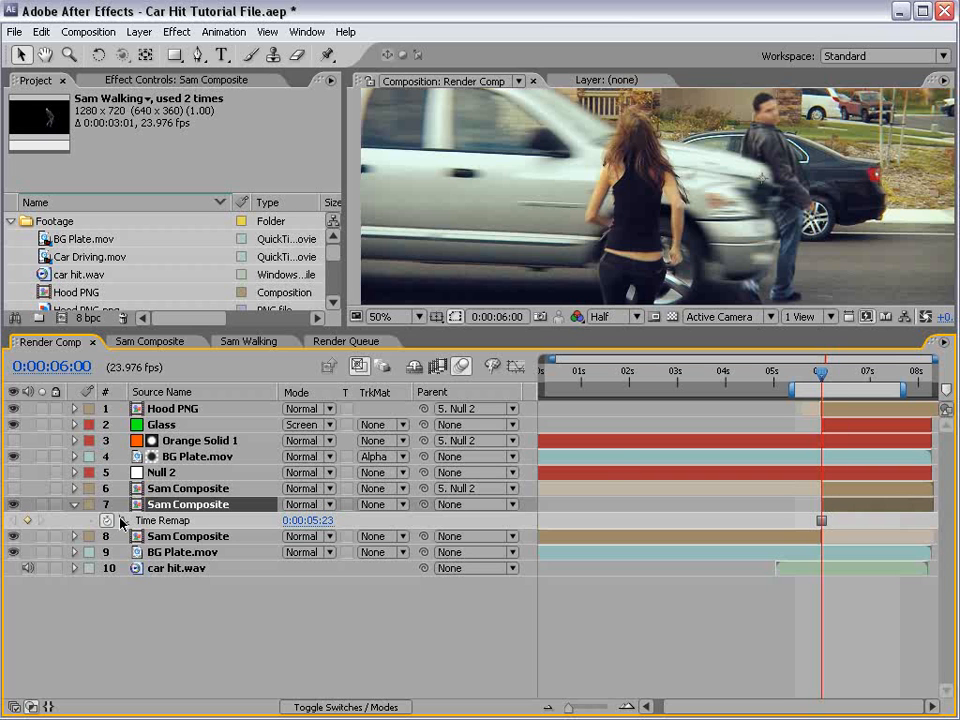
Parent the frozen Sam Composite layer to Null 2, check its motion with the truck around 0:00:06:00, and save the project
left_click_drag(817, 372, 815, 398)
left_click_drag(424, 505, 160, 472)
mouse_move(822, 376)
left_mouse_down()
mouse_move(846, 377)
mouse_move(827, 381)
mouse_move(837, 381)
left_mouse_up()
key("space")
scroll(749, 186, "down", 1)
left_click_drag(749, 186, 672, 198)
mouse_move(836, 372)
left_mouse_down()
mouse_move(822, 380)
mouse_move(828, 374)
left_mouse_up()
scroll(684, 228, "up", 1)
key("space")
left_click_drag(764, 218, 749, 200)
key("ctrl+s")
left_click_drag(828, 373, 823, 375)
Activate the Puppet Pin tool and isolate the frozen Sam Composite layer in an enlarged composition view
left_click(325, 56)
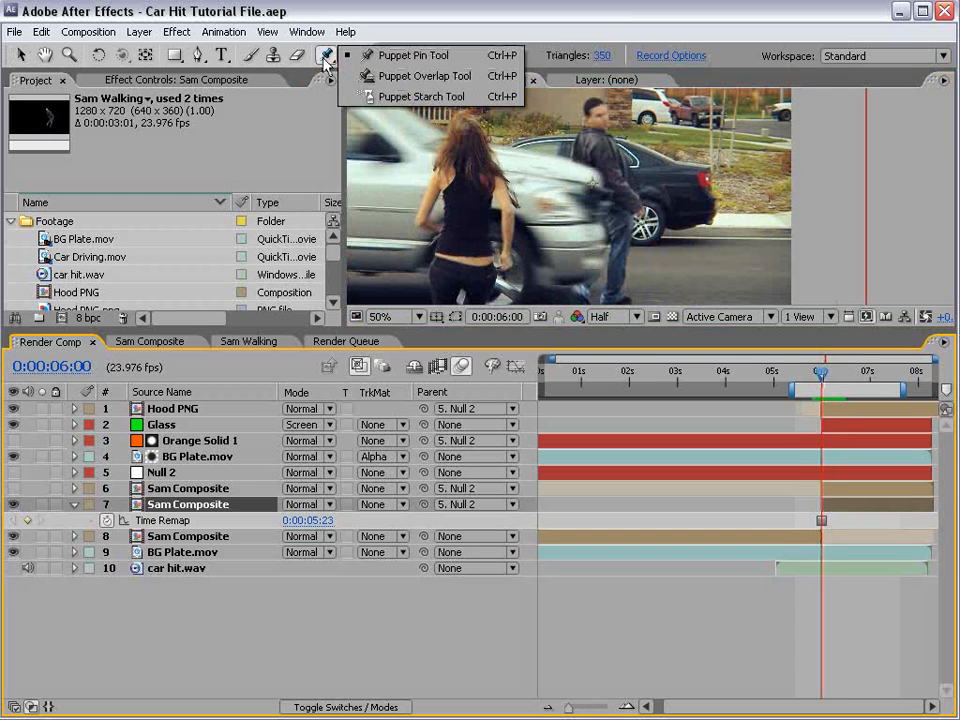
left_click(392, 60)
key("h")
scroll(557, 161, "up", 1)
left_click_drag(632, 150, 676, 228)
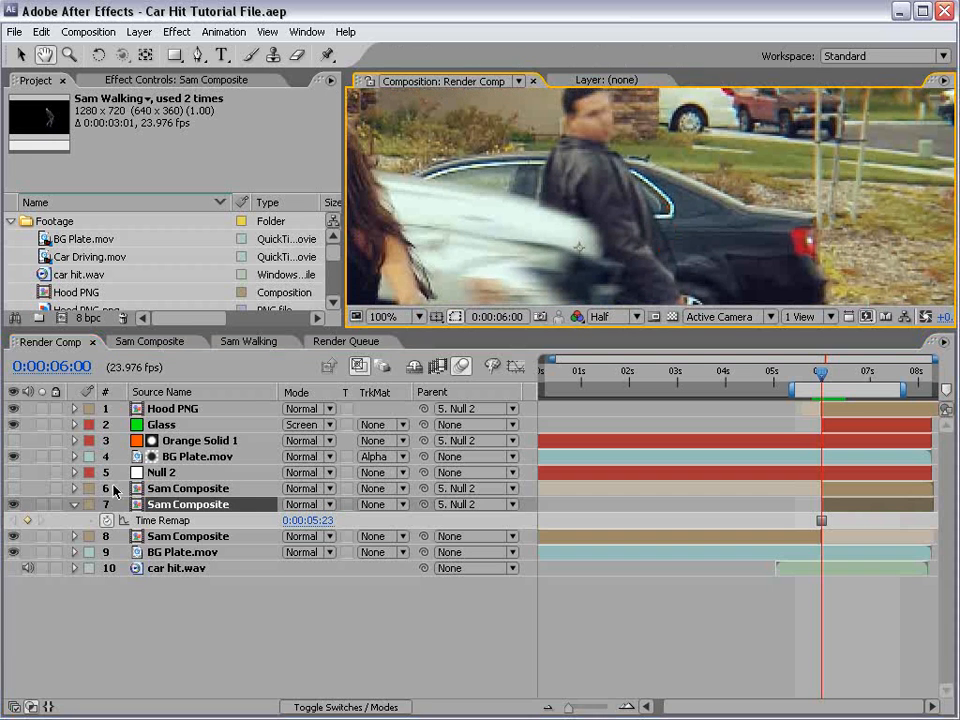
key("ctrl+p")
left_click(41, 504)
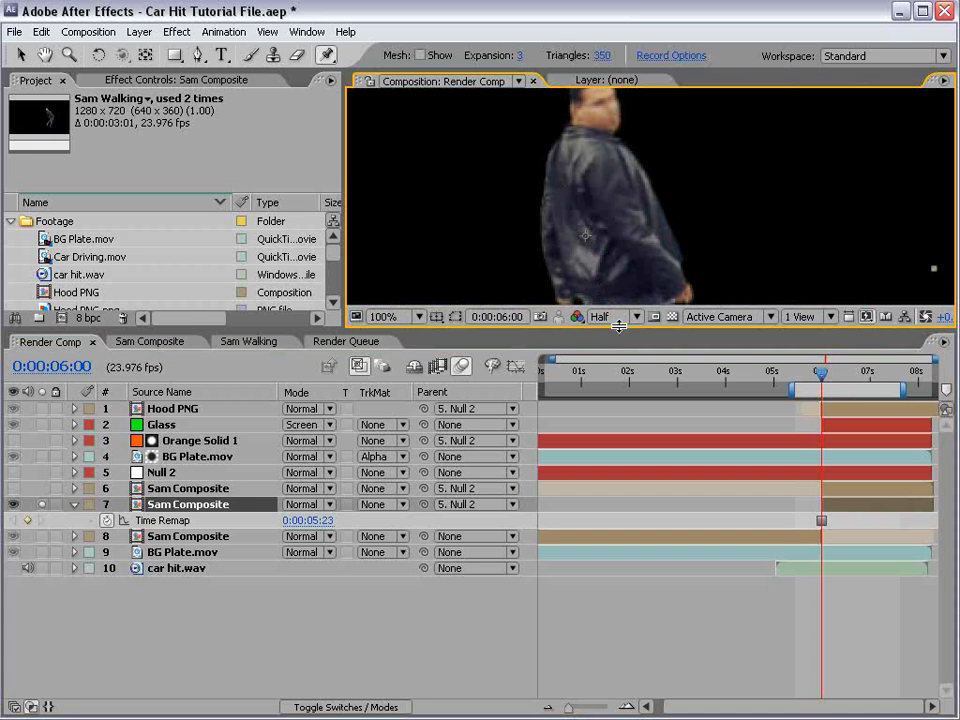
left_click_drag(619, 326, 617, 527)
key("space")
left_click_drag(666, 316, 657, 273)
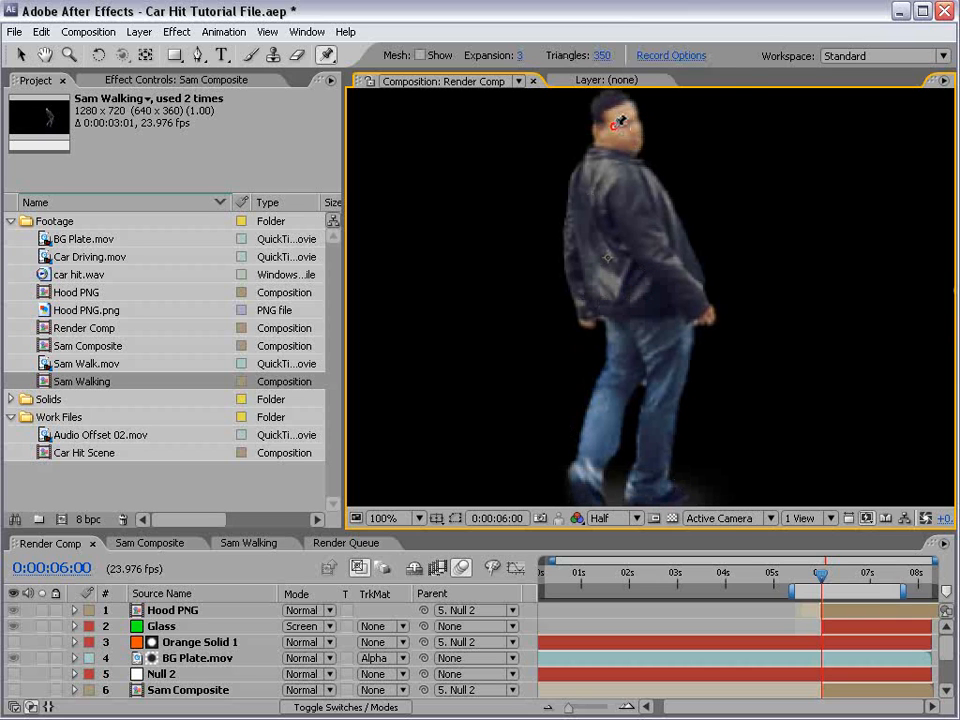
Place Puppet pins on the man's head, torso and hips at 0:00:06:00
left_click(613, 126)
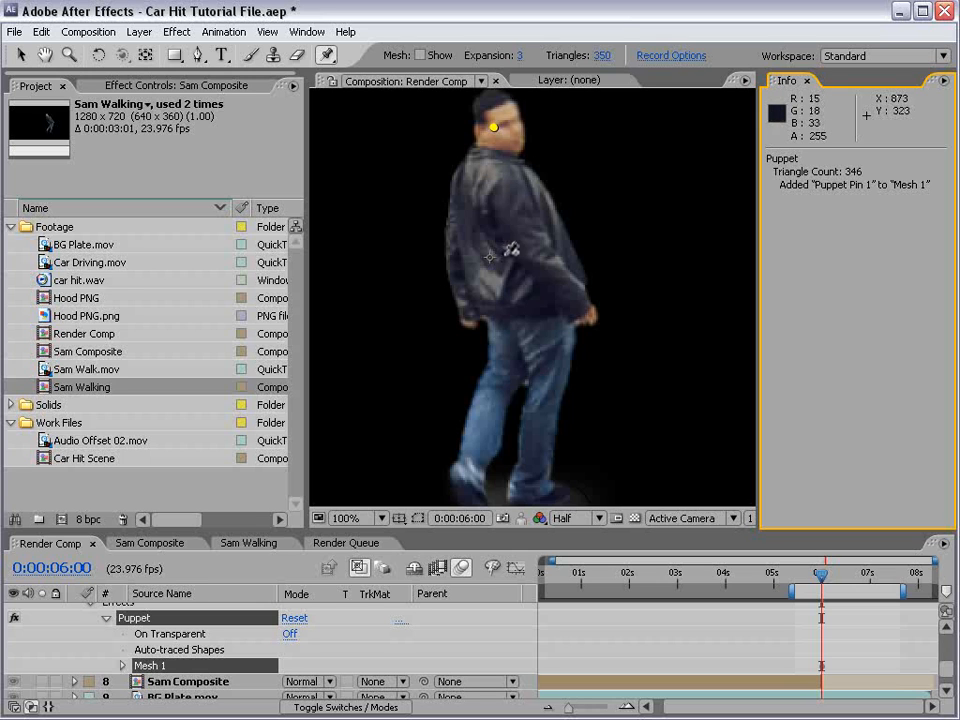
left_click(505, 250)
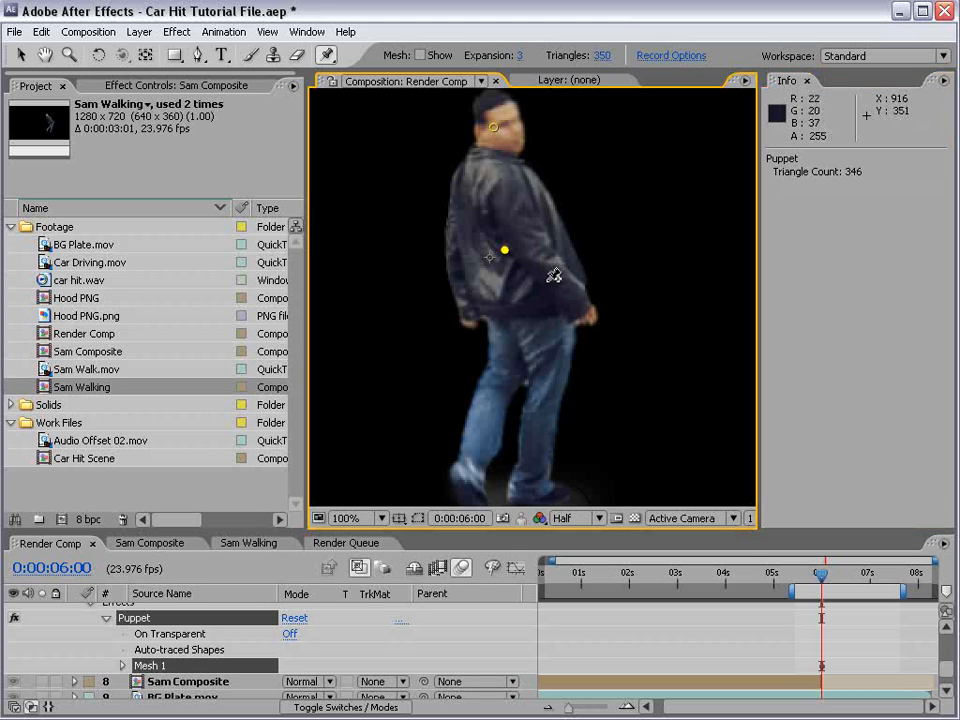
left_click(515, 365)
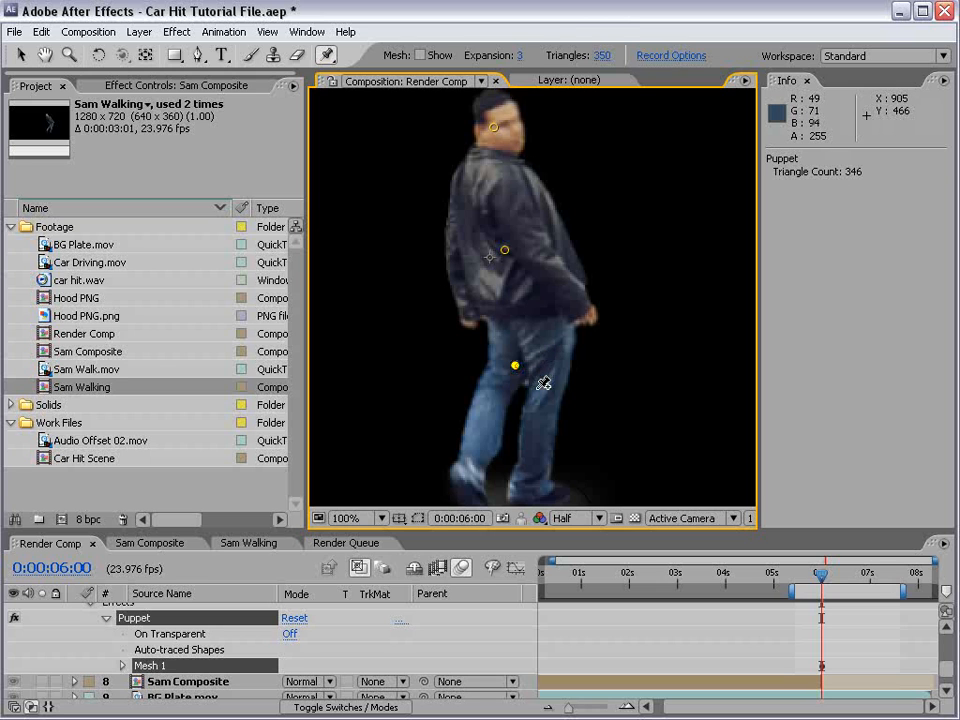
With the Puppet Starch tool, show the mesh, set the extent to 33 and add two starch pins across the lower jacket
left_click_drag(326, 55, 404, 99)
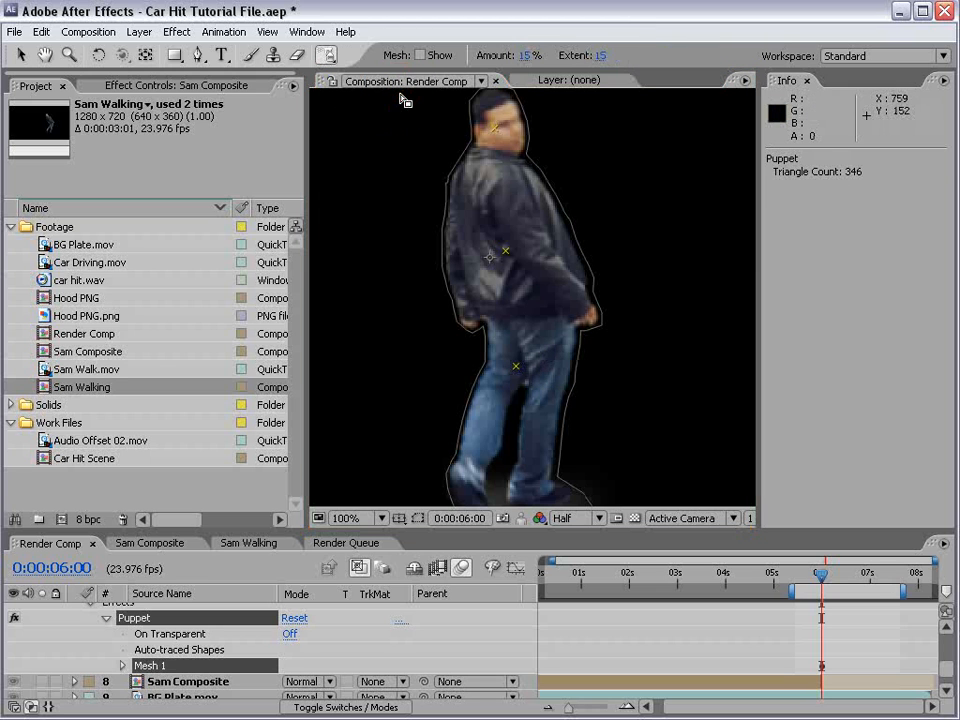
left_click(420, 56)
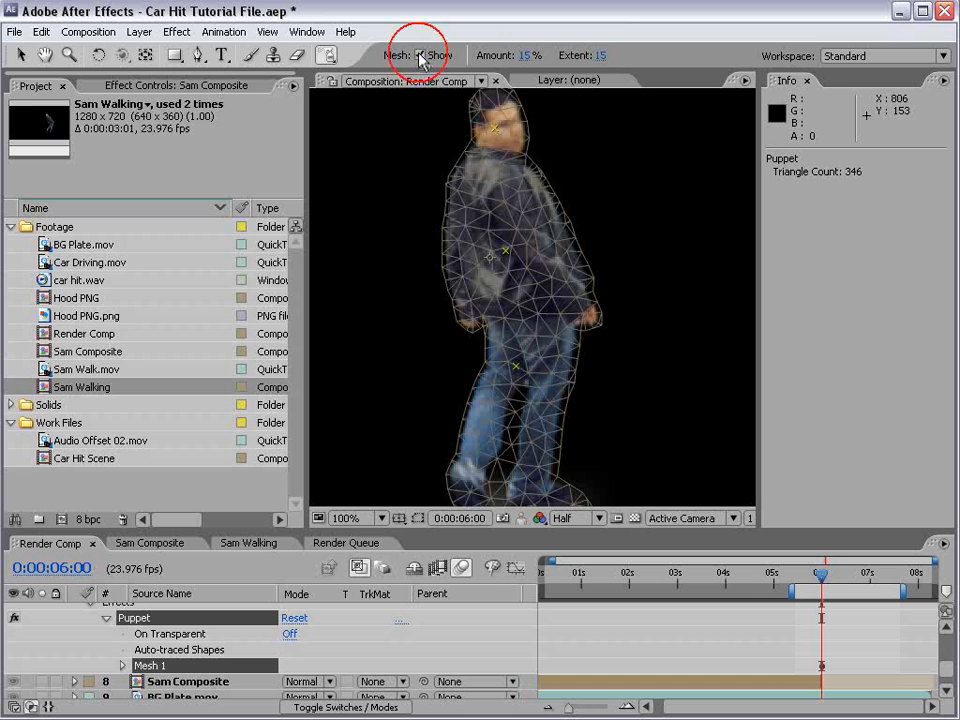
left_click_drag(601, 56, 640, 56)
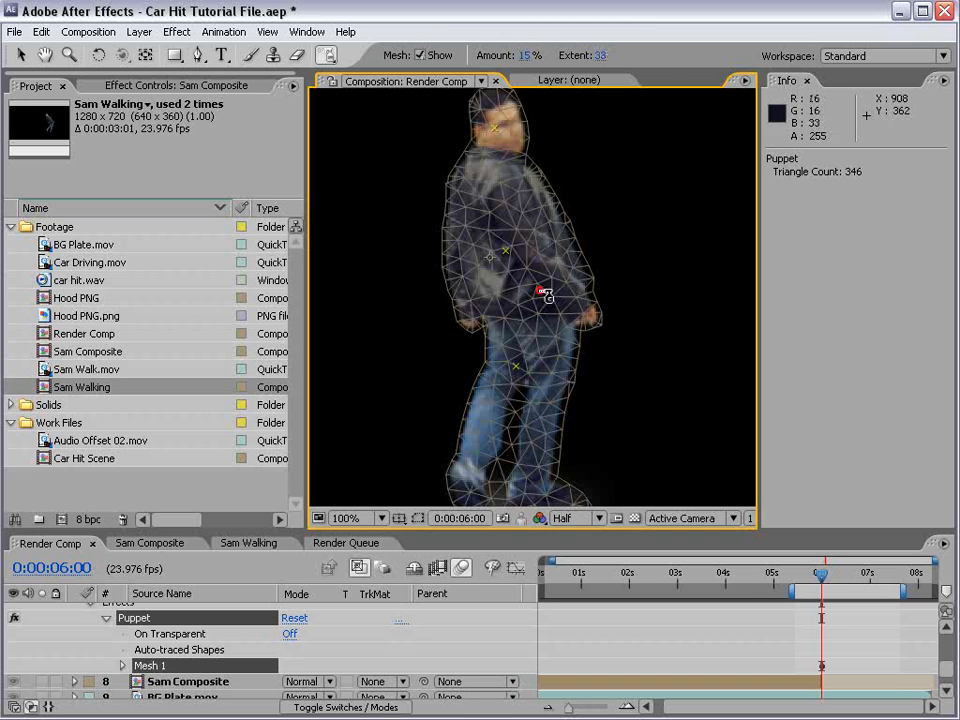
left_click(469, 288)
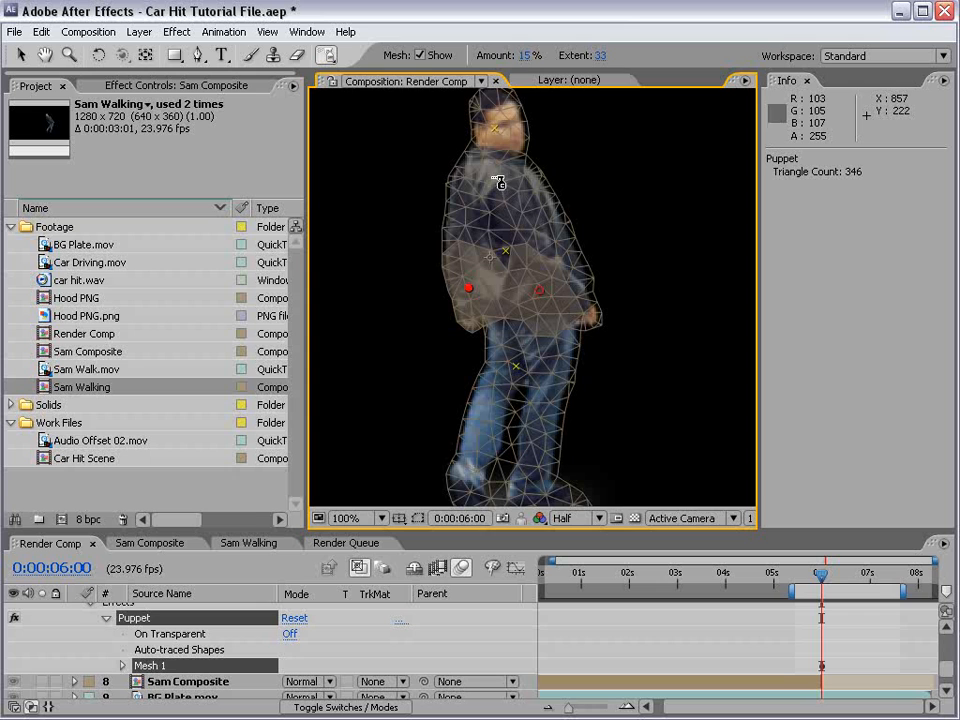
Try moving the head and hip puppet pins to test the deformation, and undo the moves
key("v")
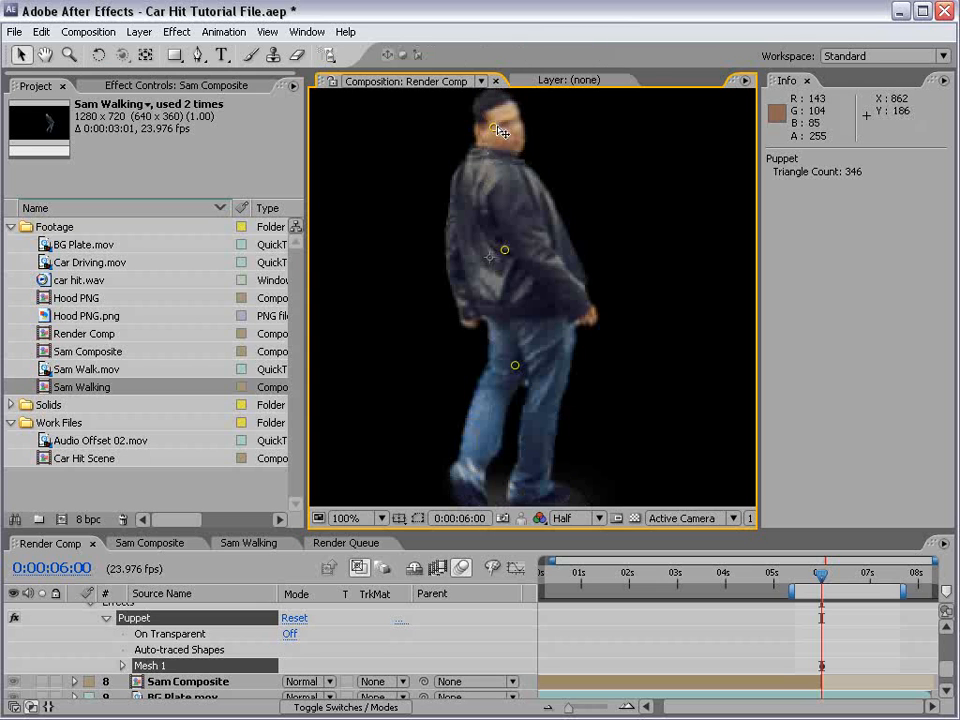
left_click_drag(497, 128, 518, 136)
key("ctrl+z")
mouse_move(515, 365)
left_mouse_down()
mouse_move(570, 345)
mouse_move(510, 380)
left_mouse_up()
key("ctrl+z")
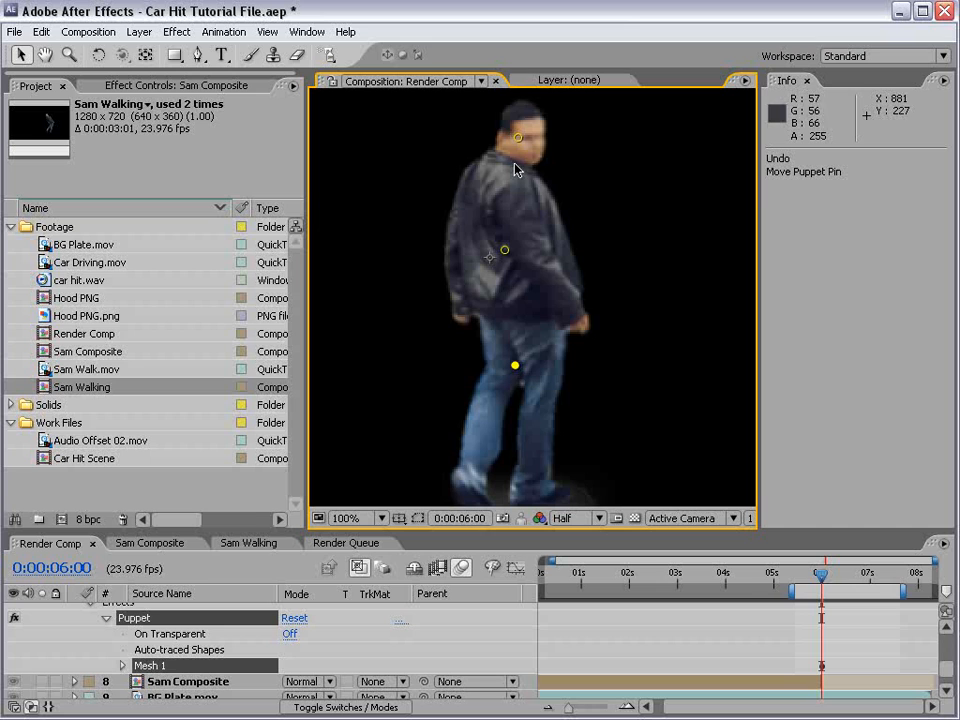
left_click_drag(518, 137, 494, 127)
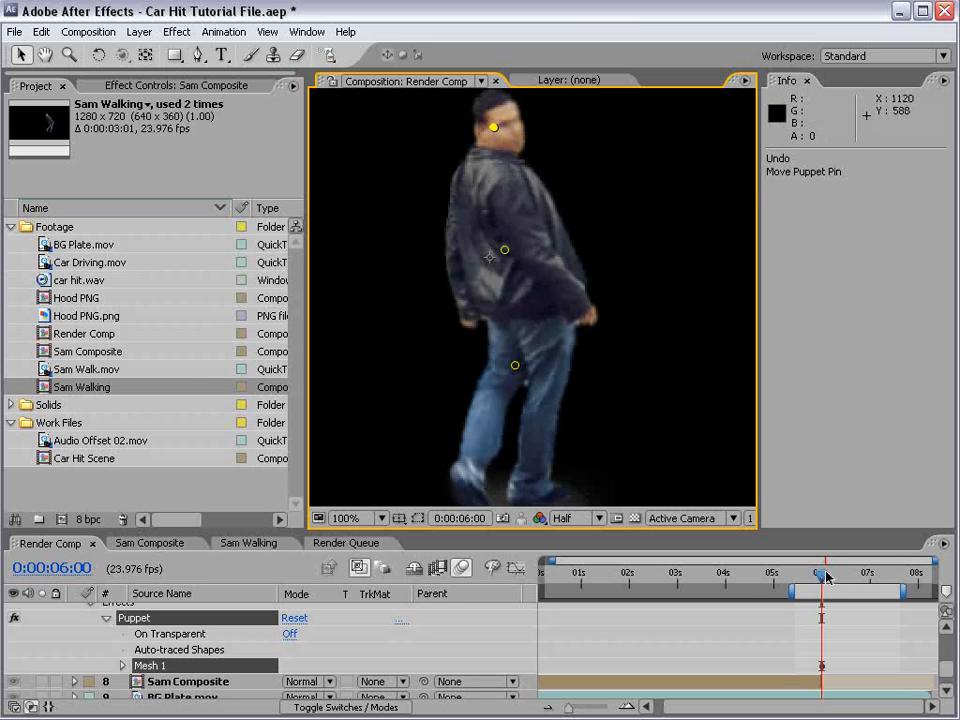
Enlarge the timeline and reveal the position keyframes of the frozen Sam Composite layer's three puppet pins
left_click_drag(822, 577, 831, 672)
key("space")
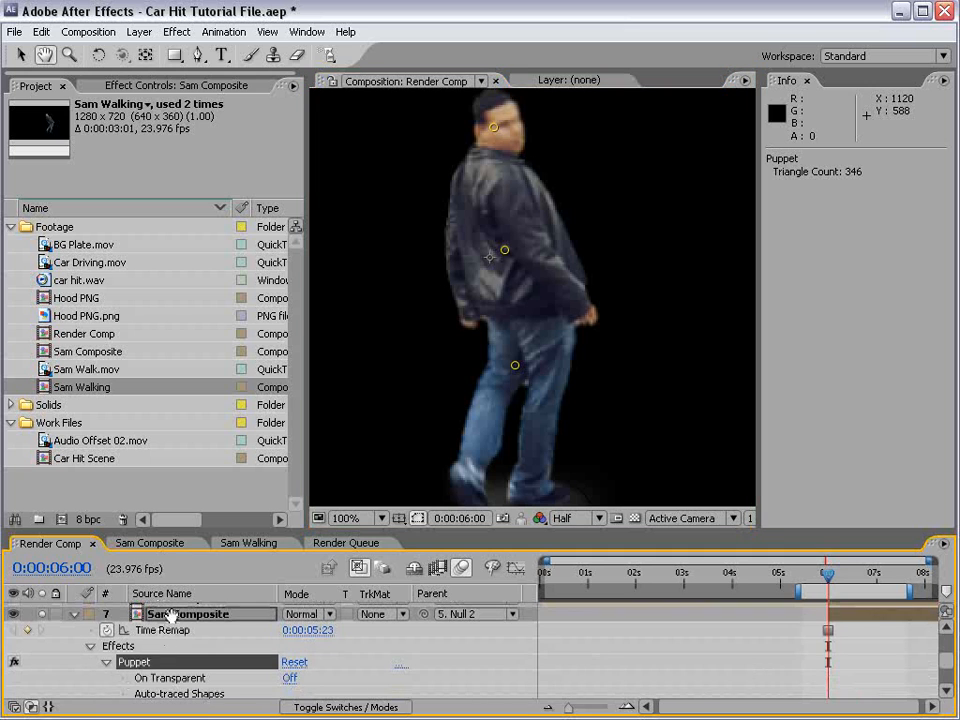
left_click_drag(226, 533, 218, 428)
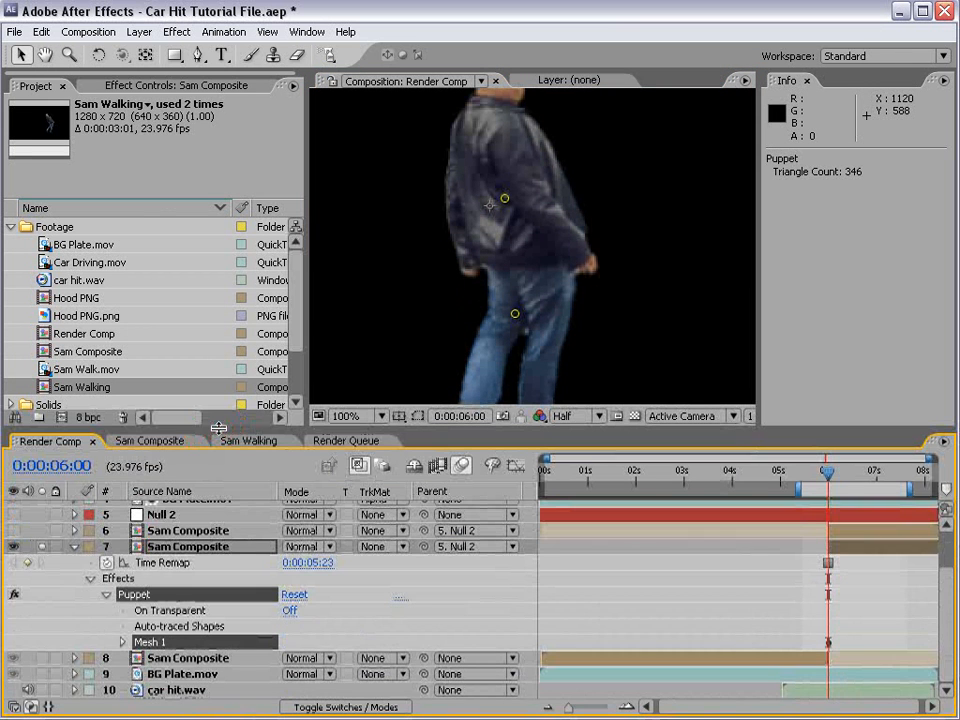
key("u")
key("u")
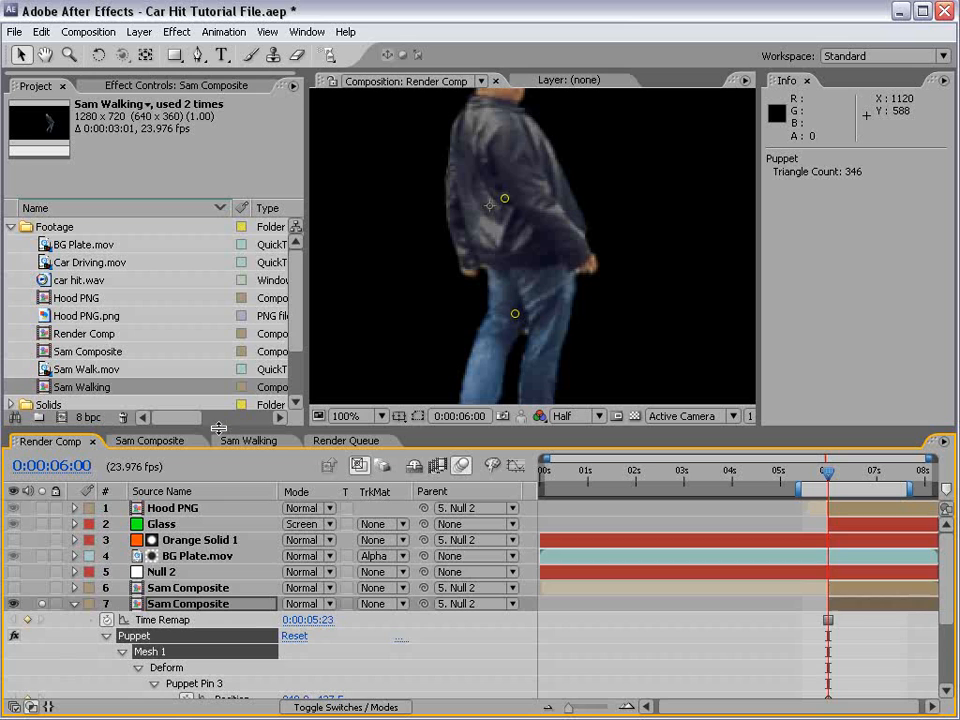
key("space")
left_click_drag(818, 647, 812, 535)
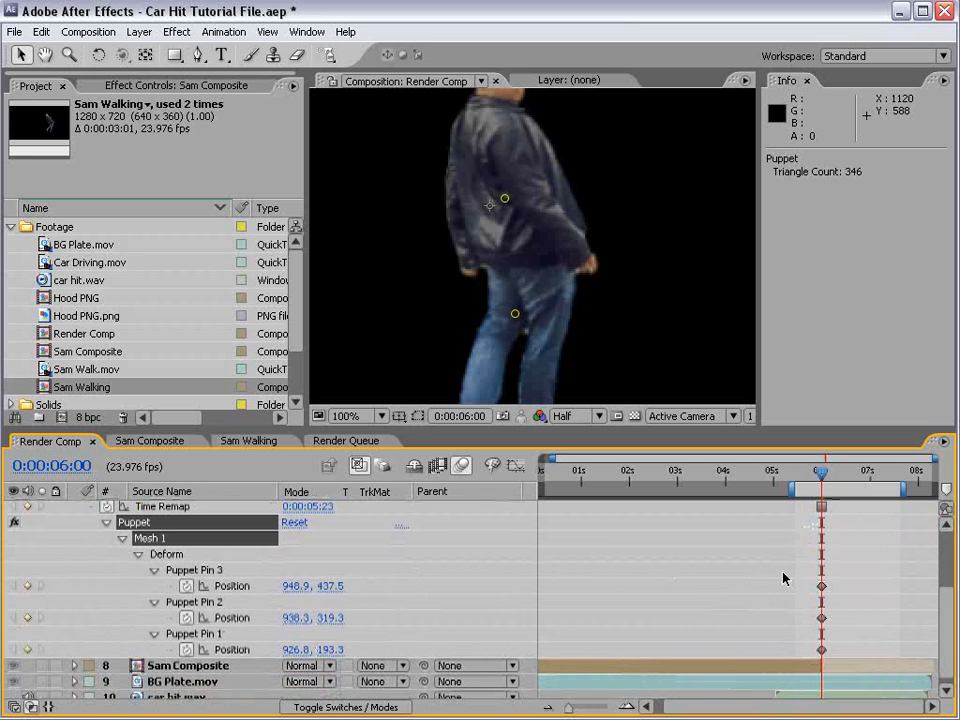
Bring the man's head into view and turn off solo for the frozen Sam Composite layer
key("space")
left_click_drag(589, 168, 619, 246)
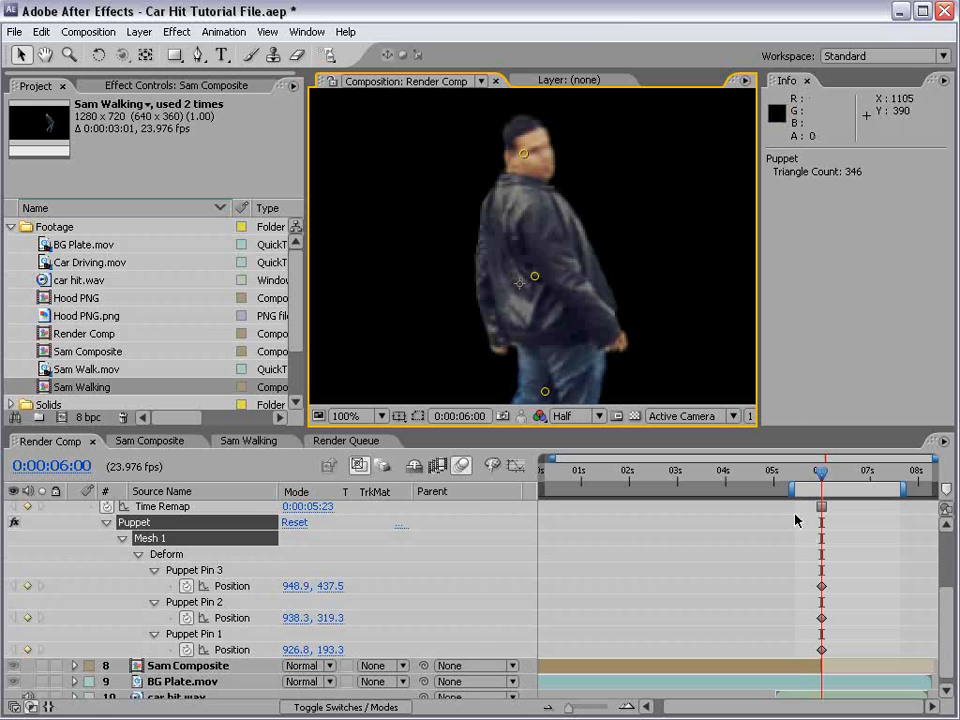
key("space")
left_click_drag(778, 564, 776, 570)
scroll(99, 580, "up", 1)
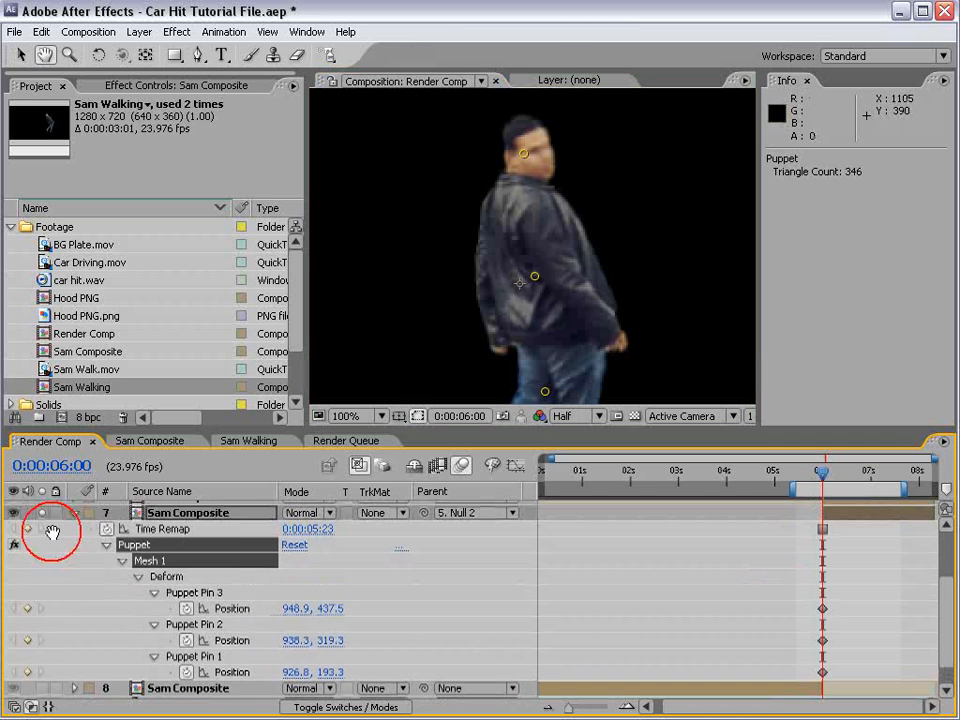
left_click(41, 512)
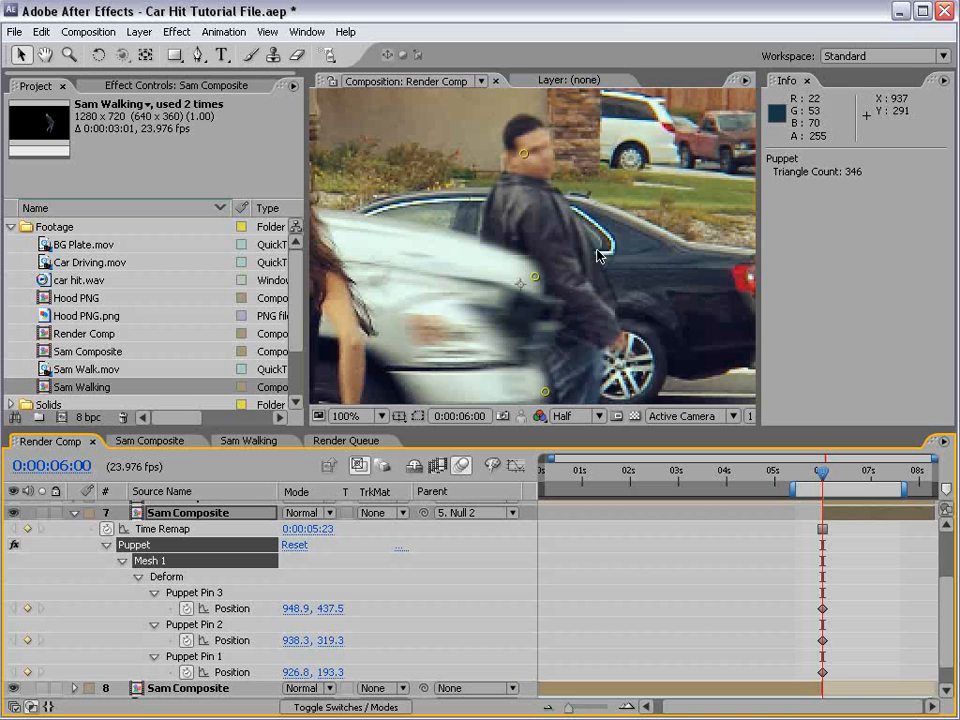
At 0:00:06:02, move the man's head pin down onto the hood, to about 844.1, 270.2, and shift the torso pin slightly
key("Page_Down")
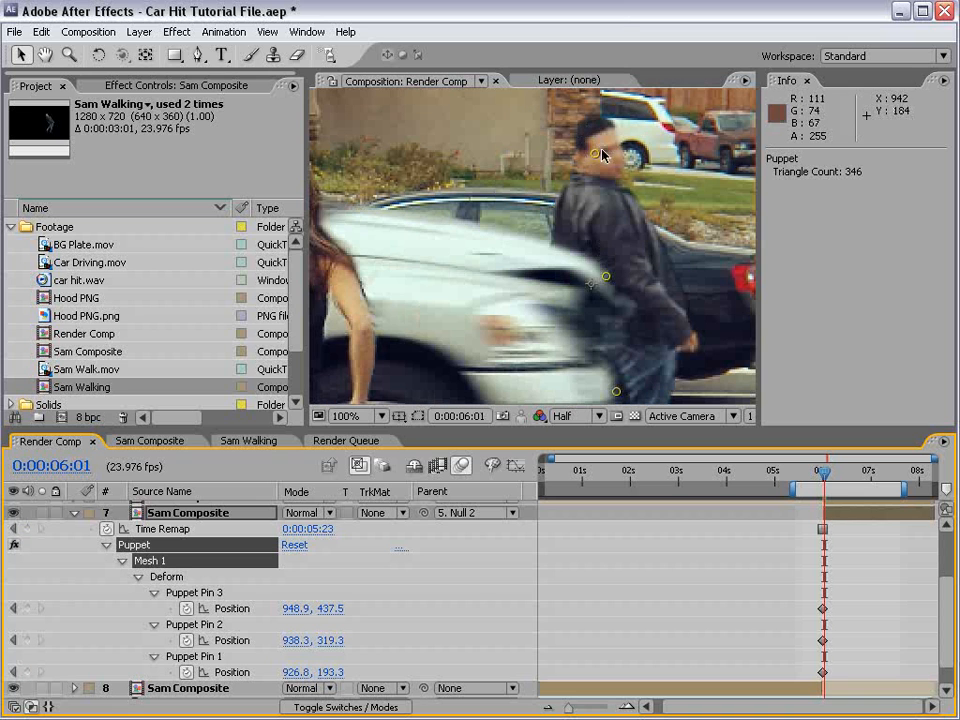
key("Page_Down")
key("space")
scroll(600, 163, "down", 1)
left_click_drag(601, 239, 565, 266)
key("ctrl+z")
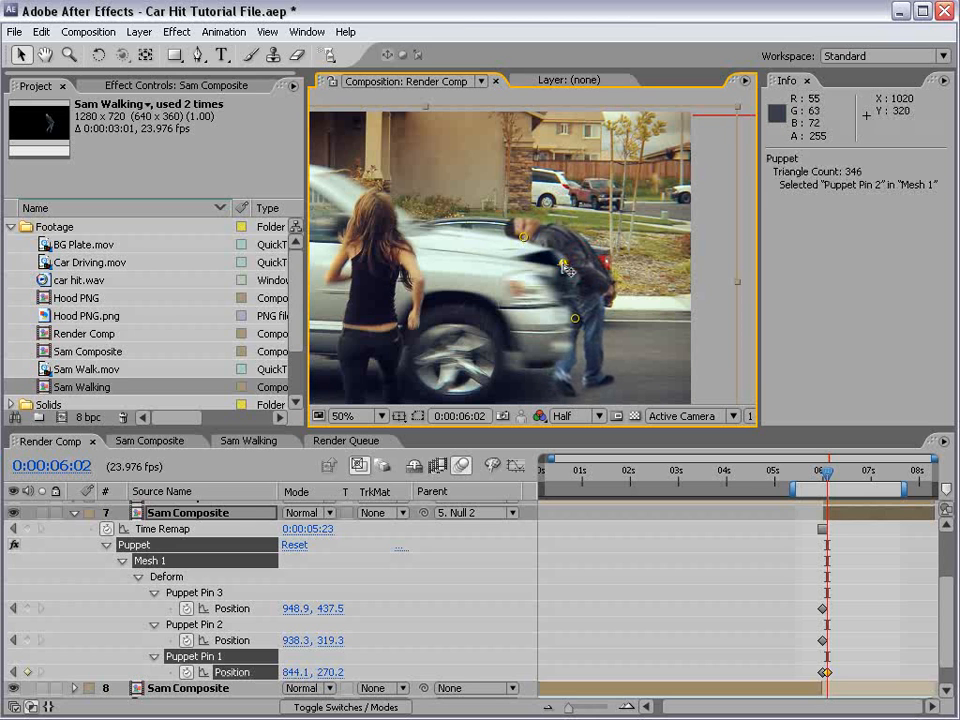
At 0:00:06:01, move the head pin to about 858.5, 231.8 and the torso pin to about 923.9, 323.1
key("Page_Up")
left_click_drag(503, 222, 499, 222)
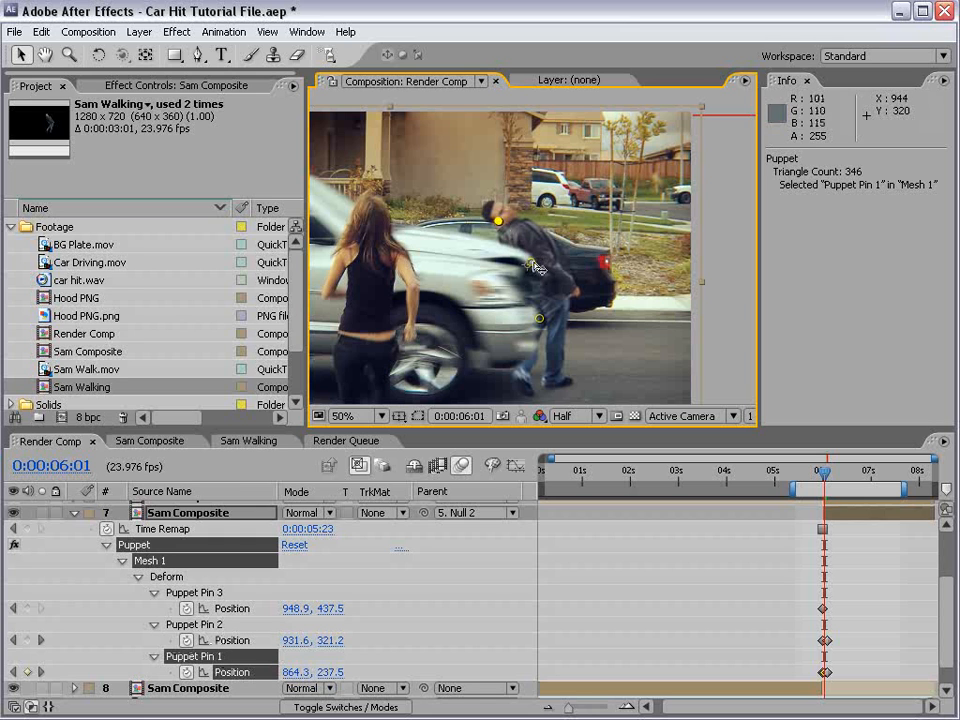
left_click(530, 263)
key("Page_Up")
key("Page_Down")
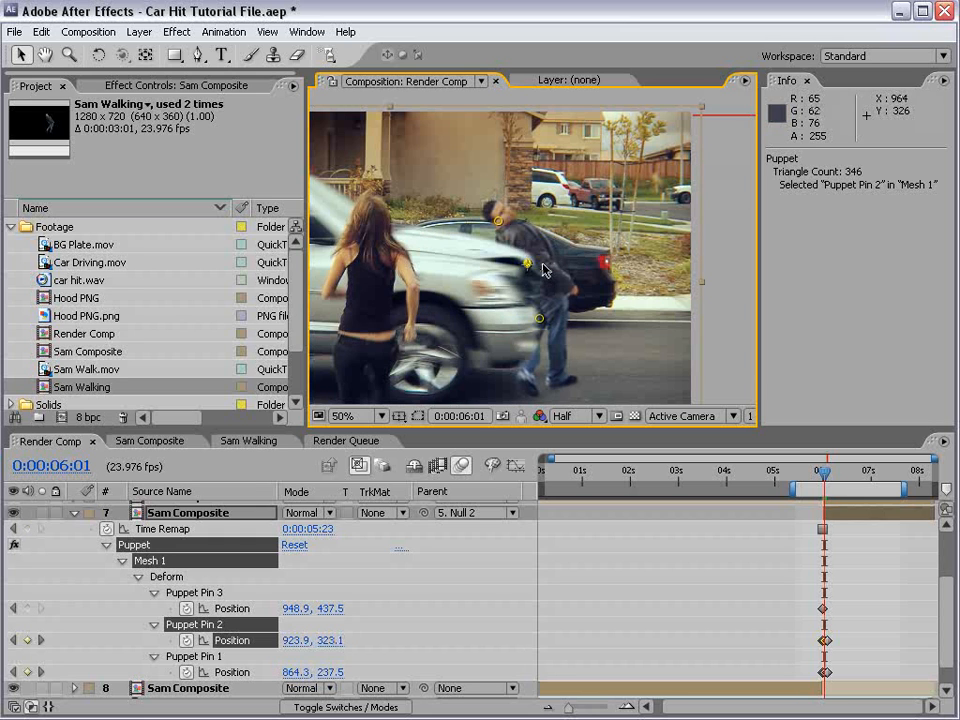
left_click(498, 222)
At 0:00:06:02, move the head pin to about 828.7, 274.1 and the torso pin to about 913.3, 328.9
key("Page_Down")
key("Page_Down")
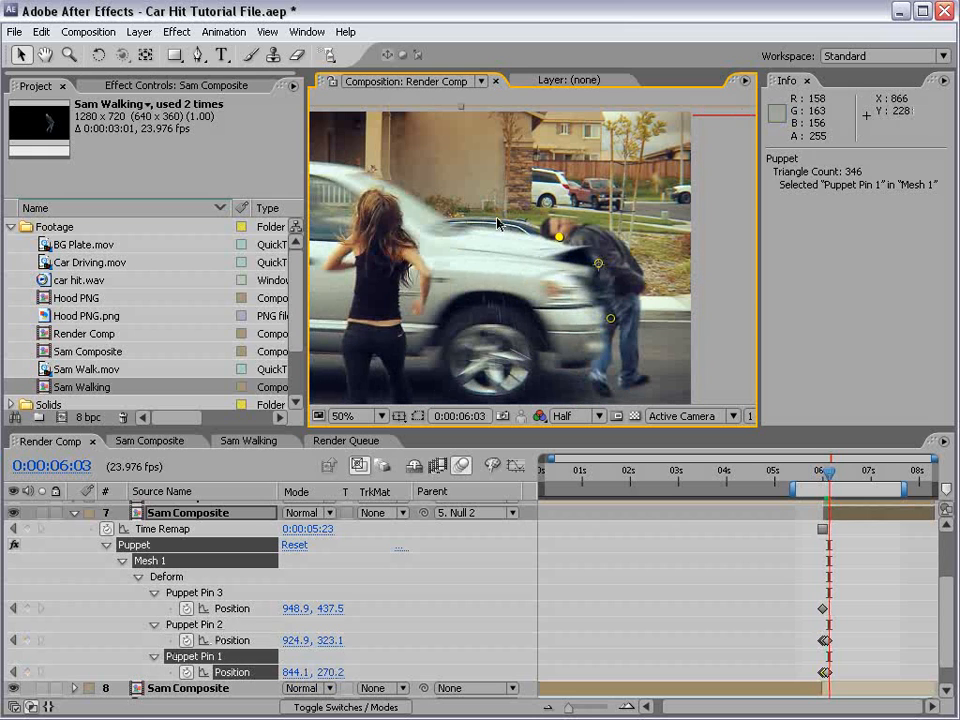
key("Page_Up")
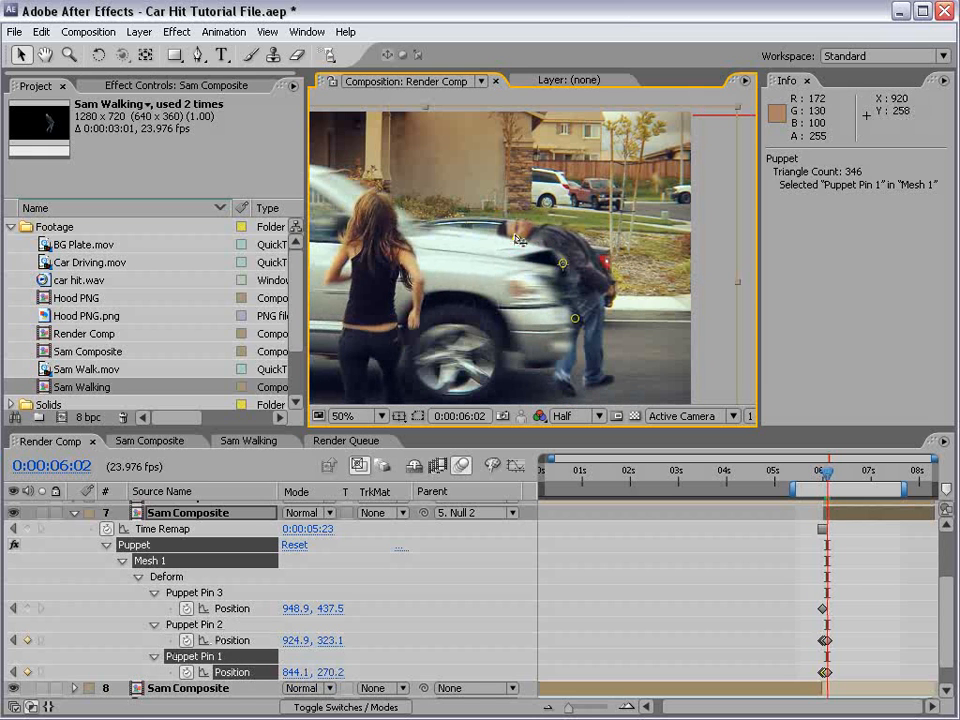
left_click_drag(525, 237, 551, 270)
left_click(561, 268)
key("Page_Up")
key("Page_Up")
key("Page_Up")
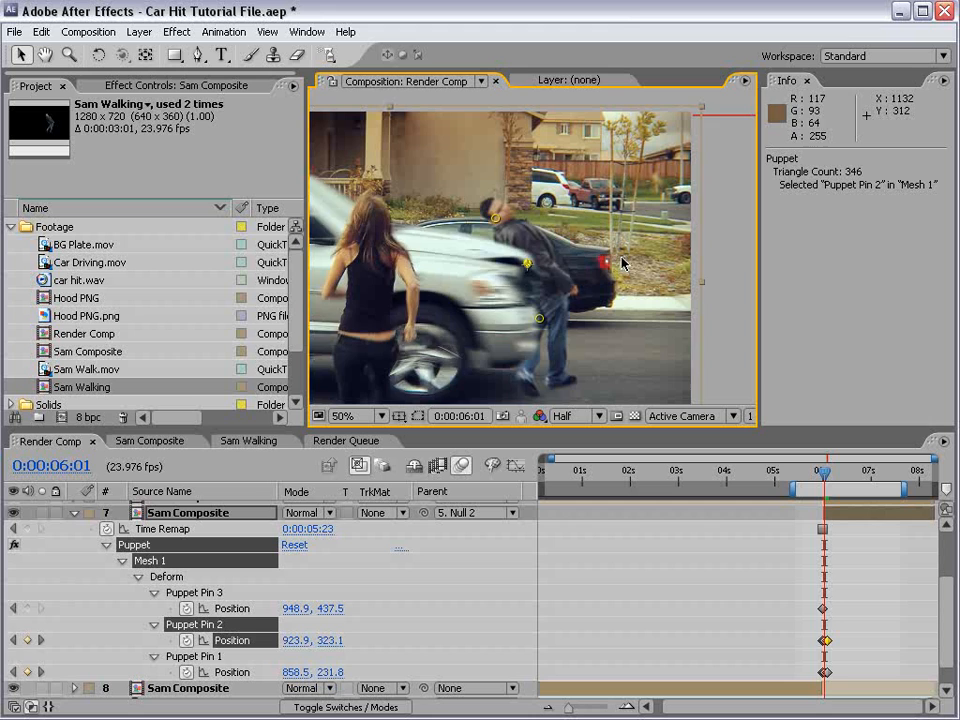
At 0:00:06:03, shift the man's hip pin slightly toward the truck and check the bend across the neighbouring frames
key("Page_Down")
key("Page_Down")
key("Page_Down")
key("Page_Down")
key("Page_Down")
key("Page_Up")
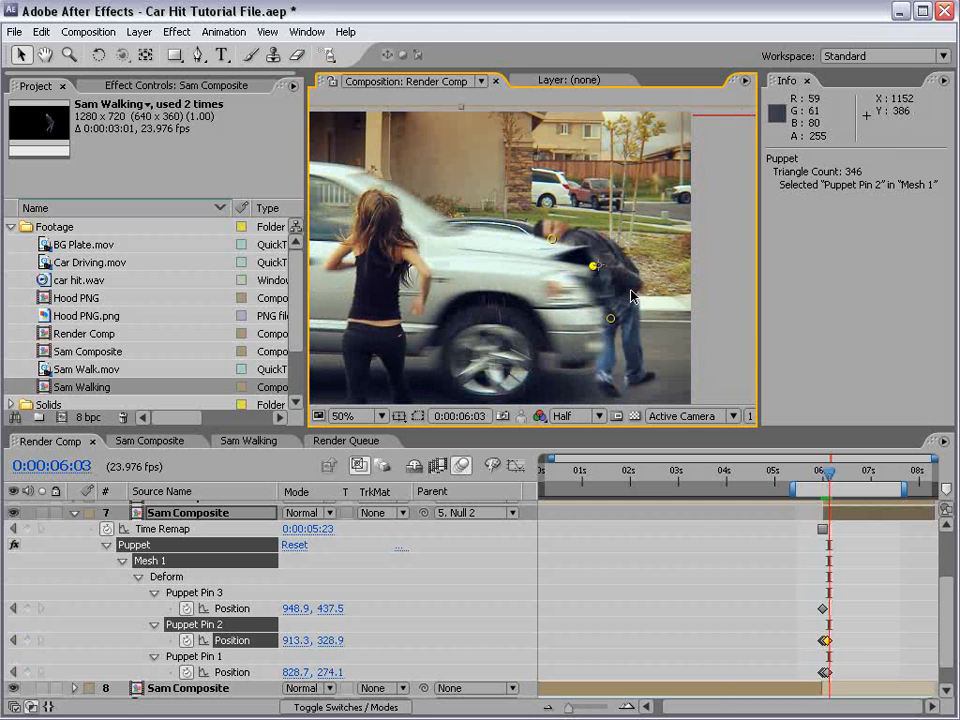
left_click(606, 318)
left_click_drag(606, 318, 604, 317)
key("Page_Up")
key("Page_Up")
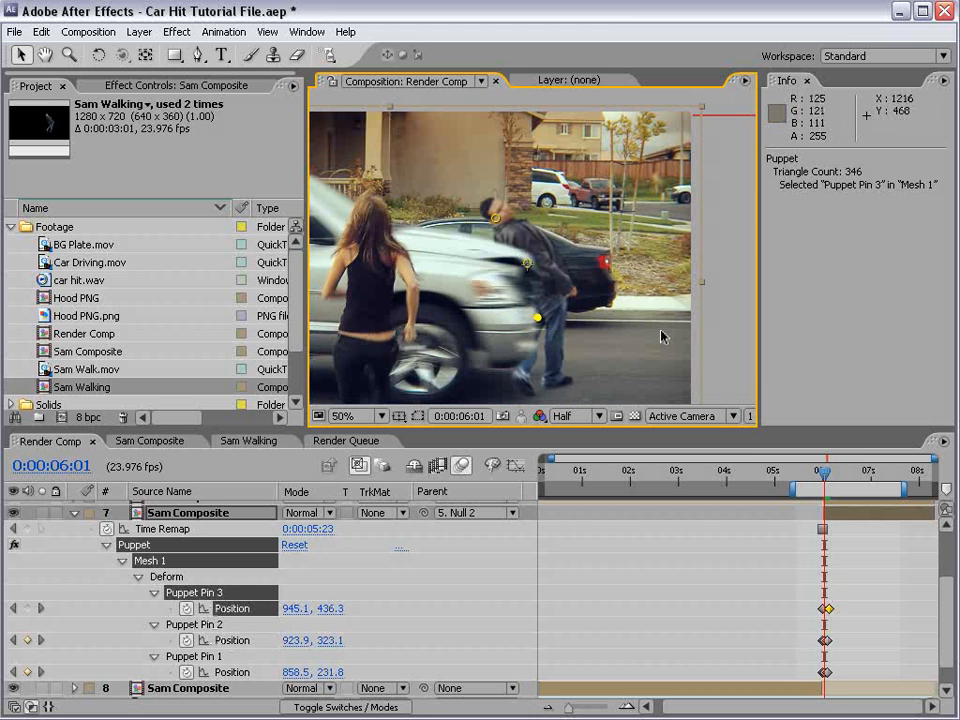
key("Page_Down")
key("Page_Down")
key("Page_Up")
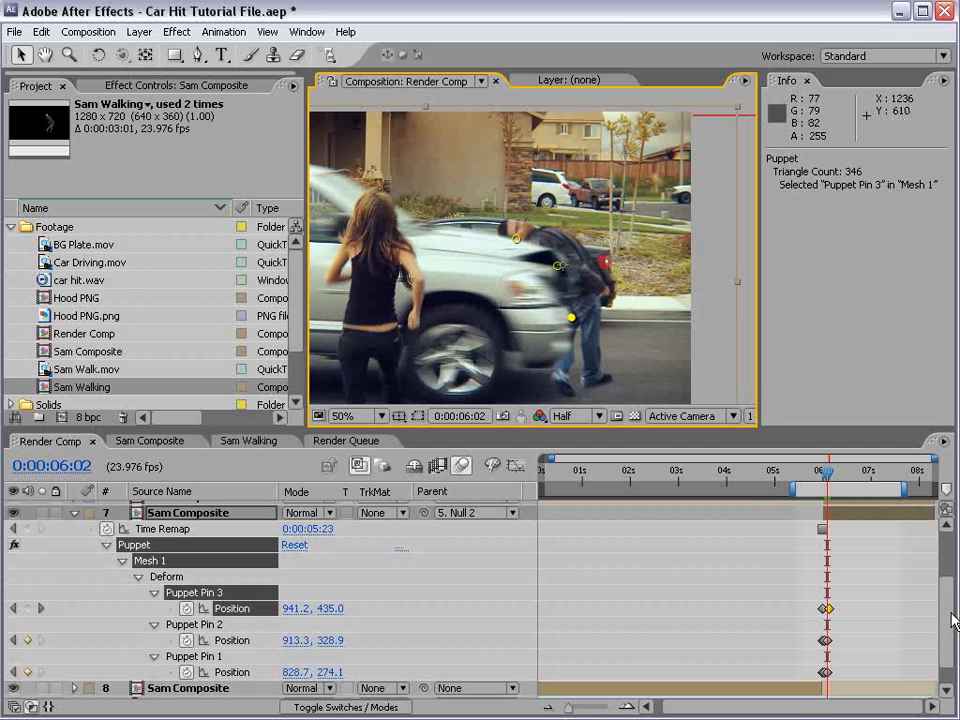
Enable motion blur on the puppet-deformed Sam Composite layer and go to 0:00:06:00
scroll(793, 568, "up", 1)
key("F4")
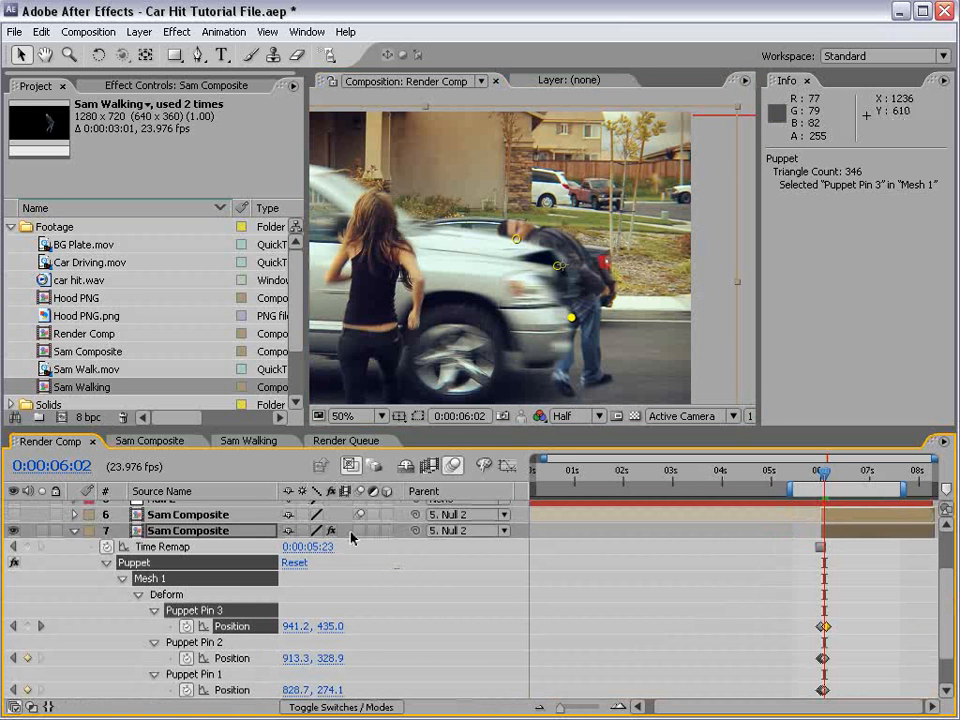
left_click(360, 530)
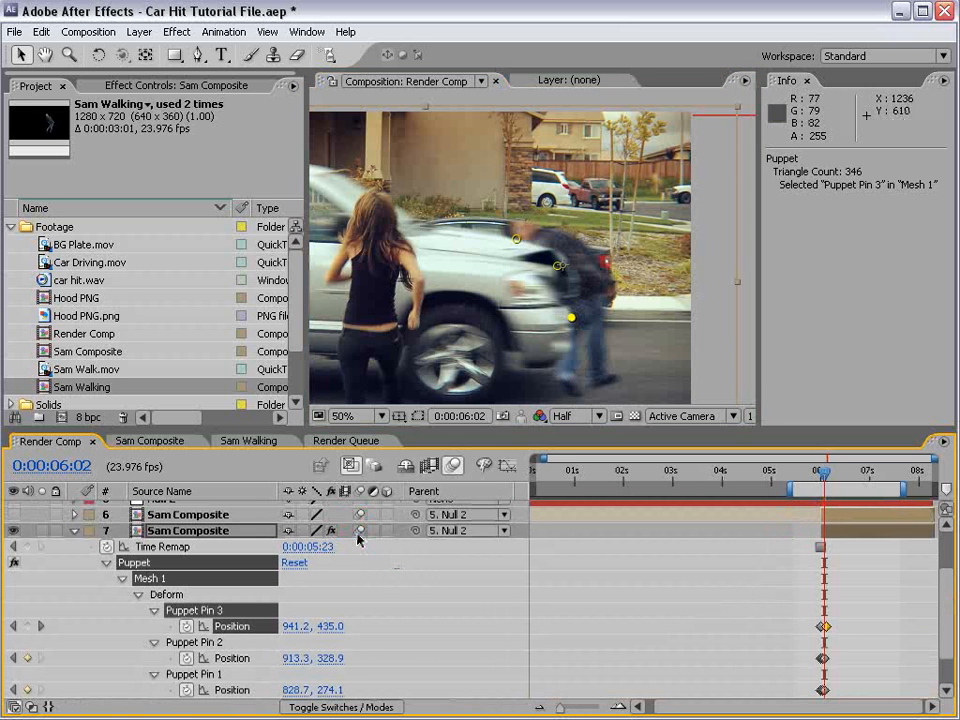
left_click(820, 479)
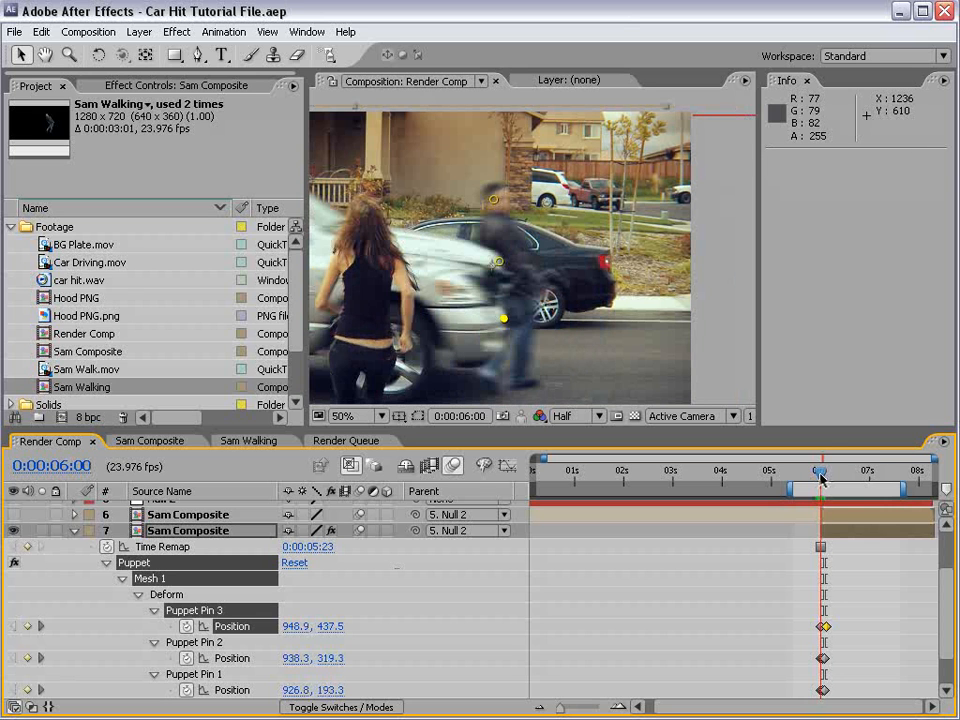
RAM-preview the truck impact across the work area with the whole frame in view
scroll(566, 318, "down", 2)
left_click(566, 318)
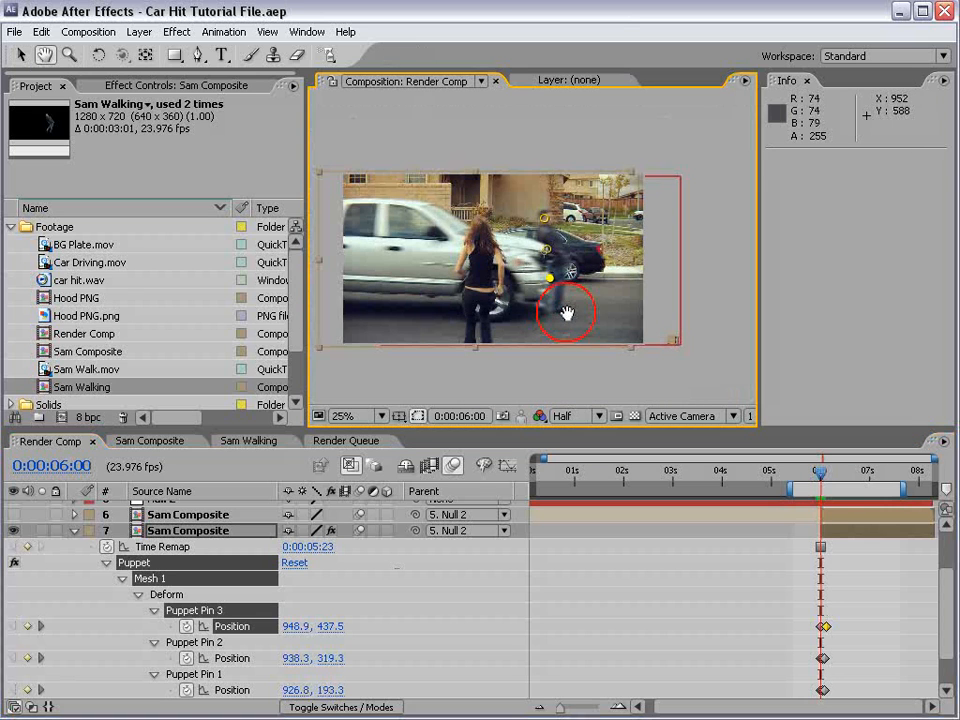
key("KP_0")
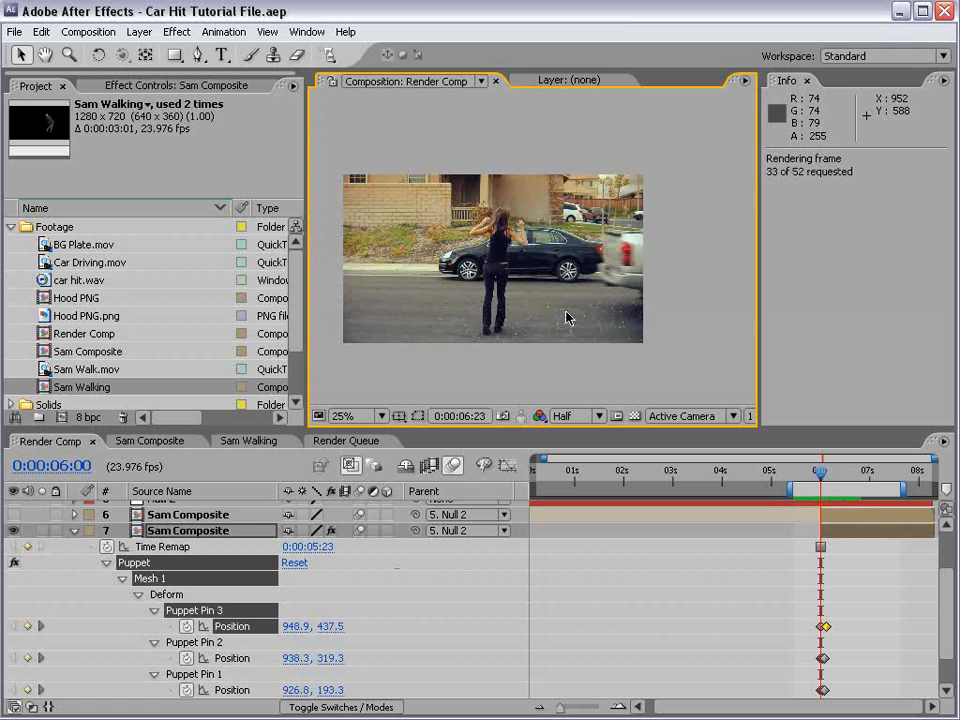
key("space")
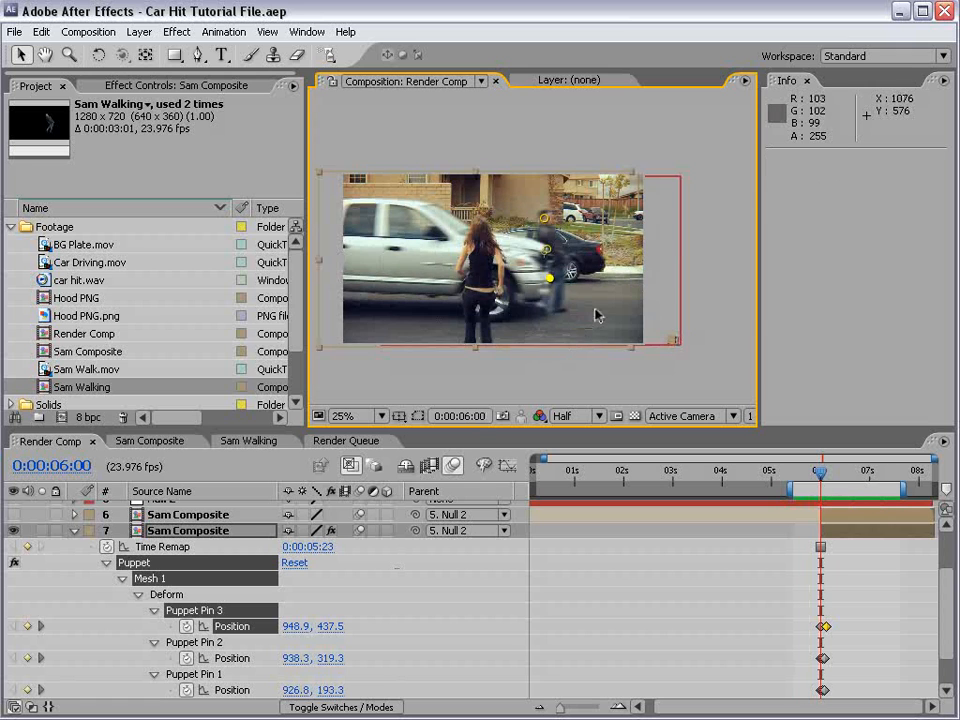
Replay the hit in close-up and check the man's bend over the hood around 0:00:06:00
scroll(605, 312, "up", 2)
key("space")
left_click_drag(642, 291, 681, 283)
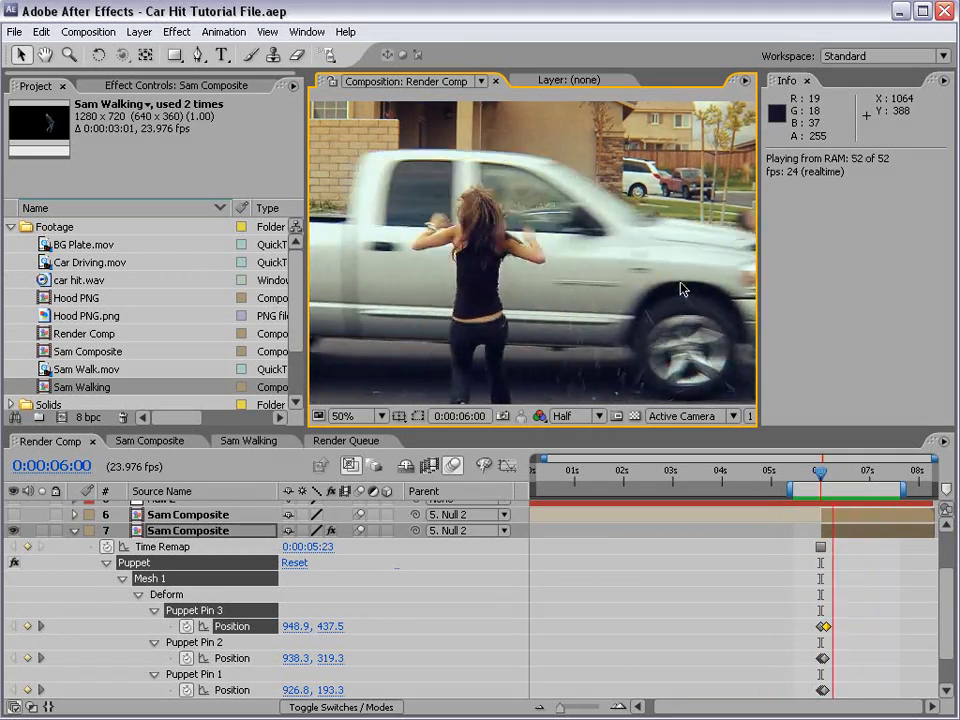
left_click(776, 581)
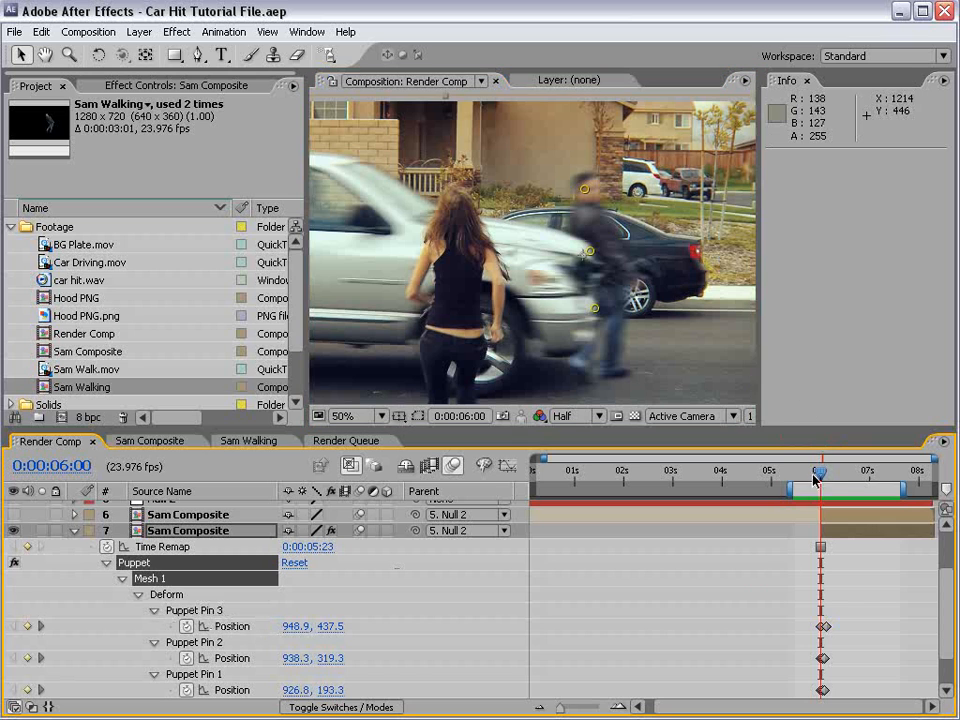
left_click_drag(818, 474, 821, 474)
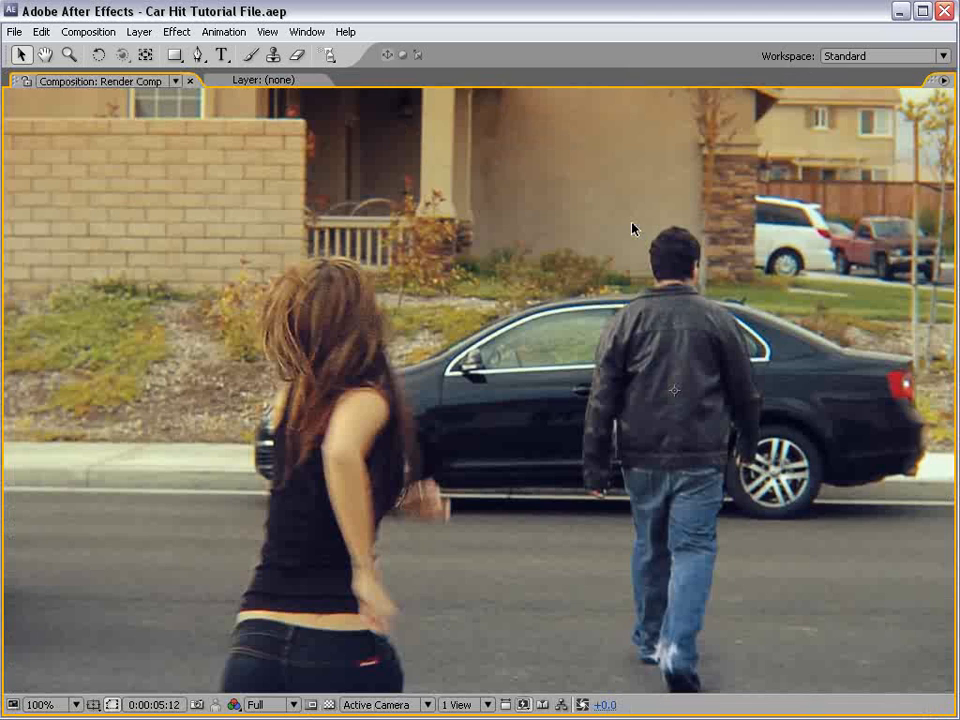
scroll(632, 229, "down", 2)
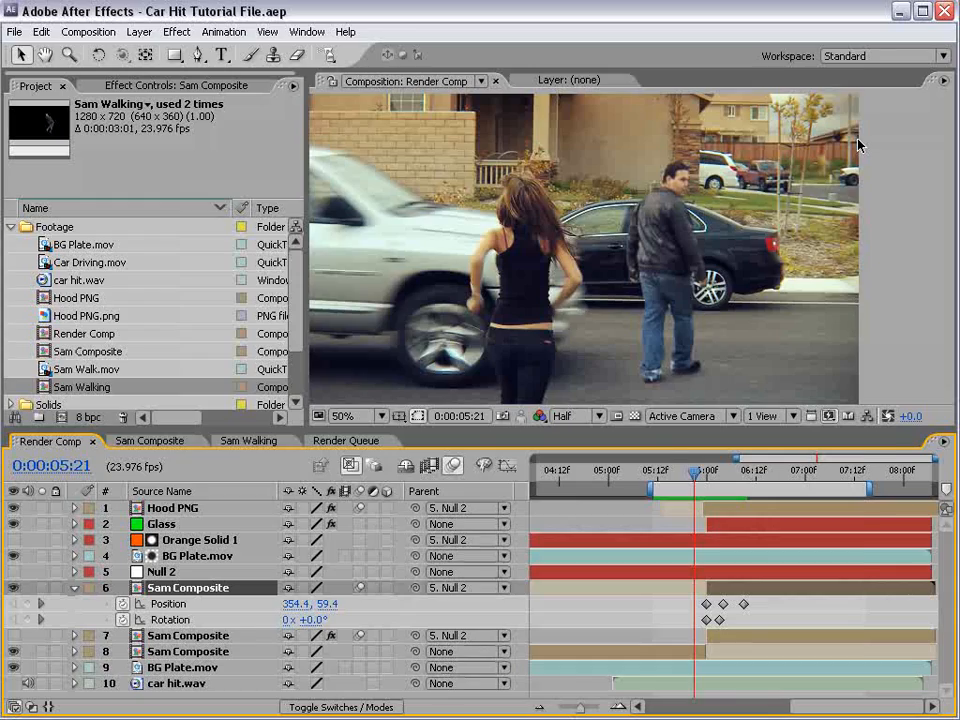
Switch to Firefox and look through the Video Copilot tutorials page and the product list
key("alt+Tab")
left_click_drag(857, 145, 856, 230)
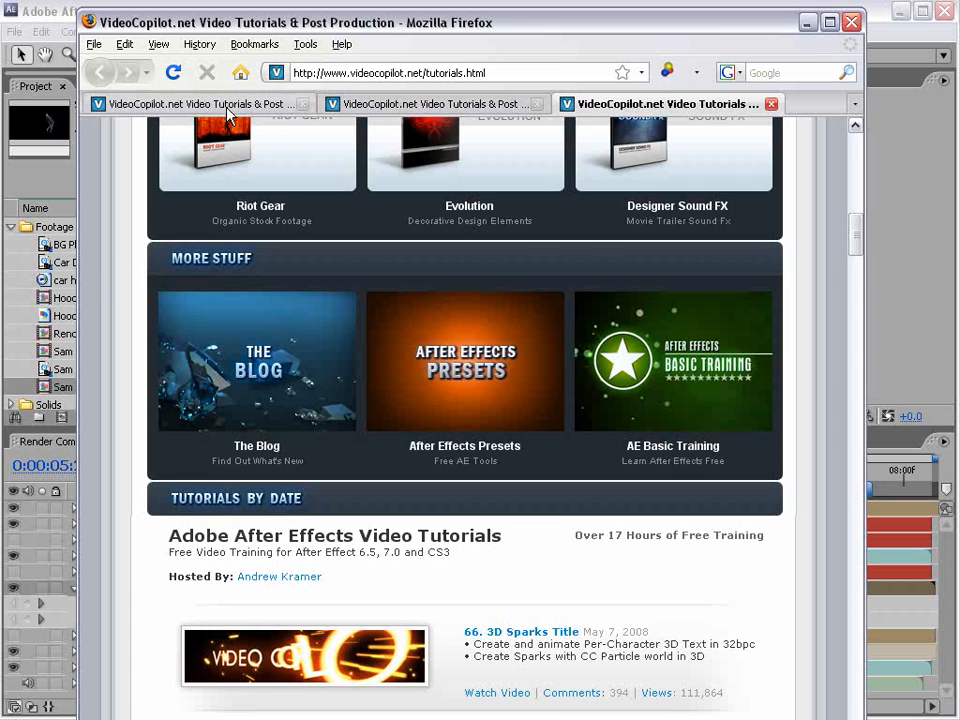
left_click(167, 103)
scroll(311, 262, "down", 6)
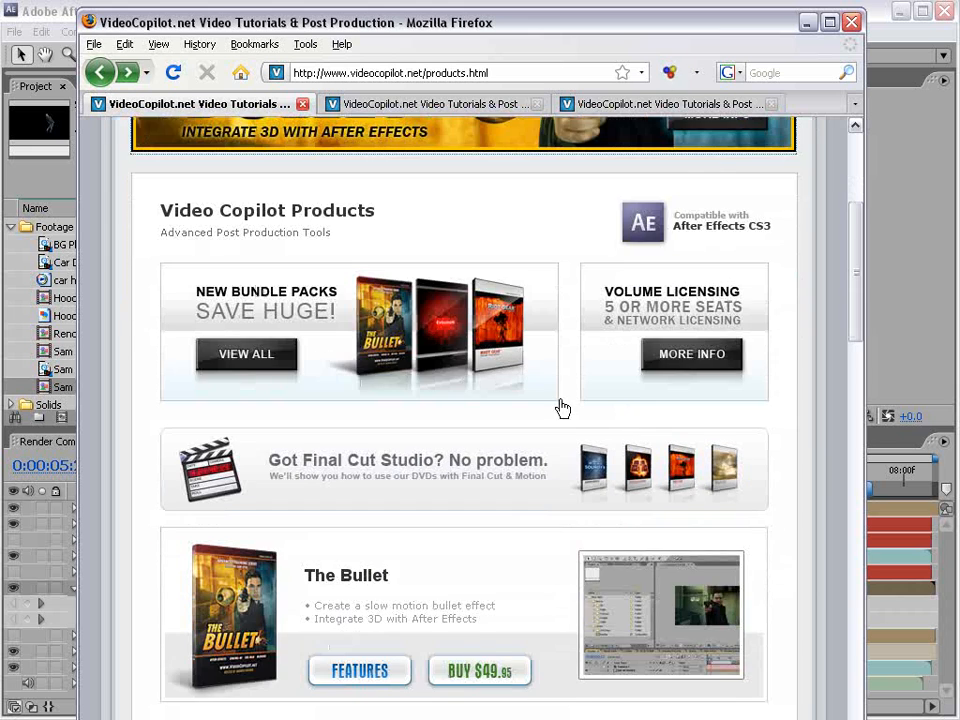
scroll(561, 407, "down", 5)
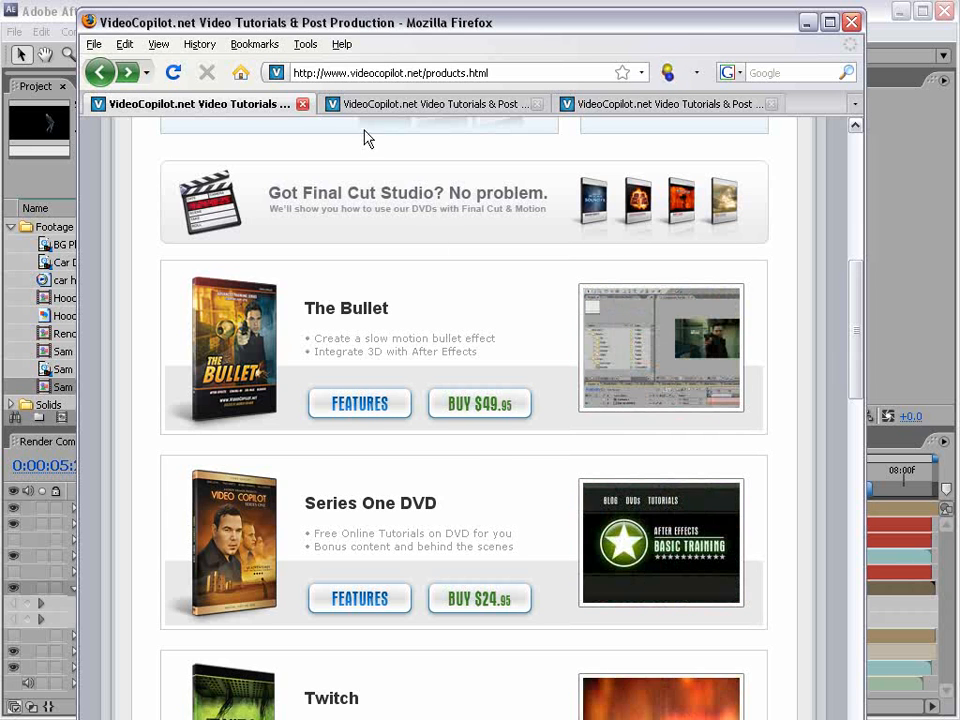
Read the training features listed on The Bullet product page
left_click(392, 102)
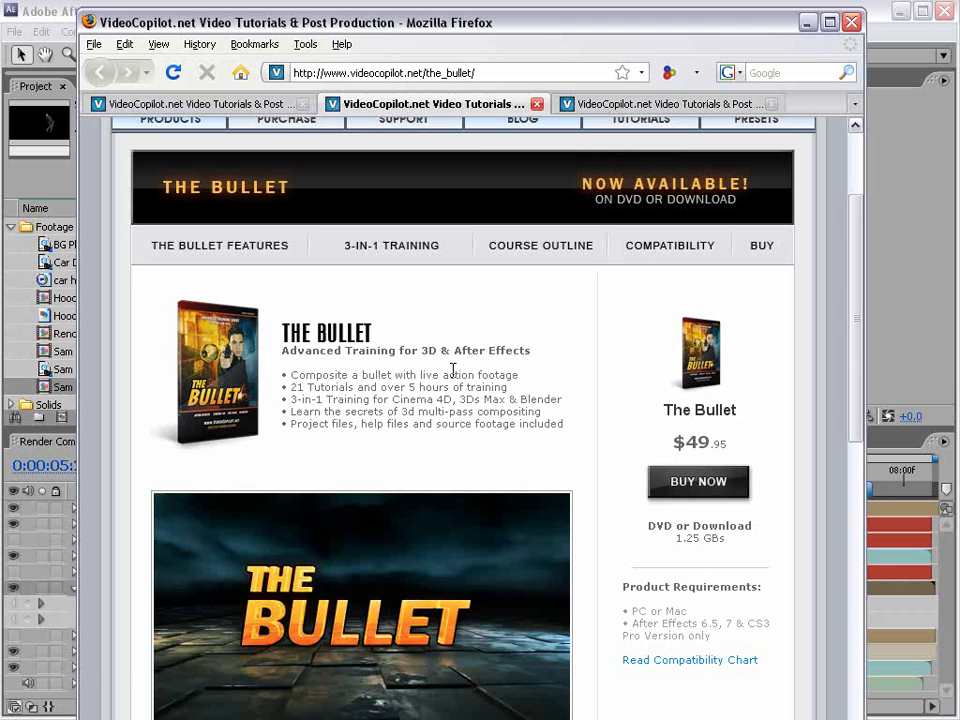
left_click_drag(336, 383, 395, 410)
left_click(395, 410)
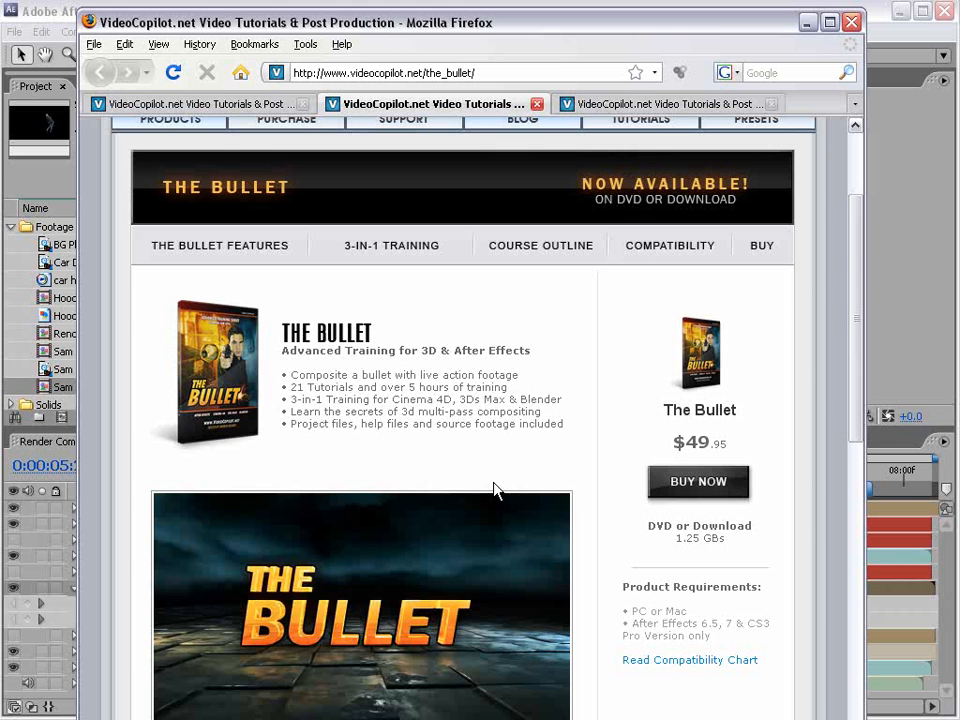
Look through the remaining Video Copilot products, such as Twitch, Evolution and Designer Sound FX, and return to After Effects
left_click(192, 103)
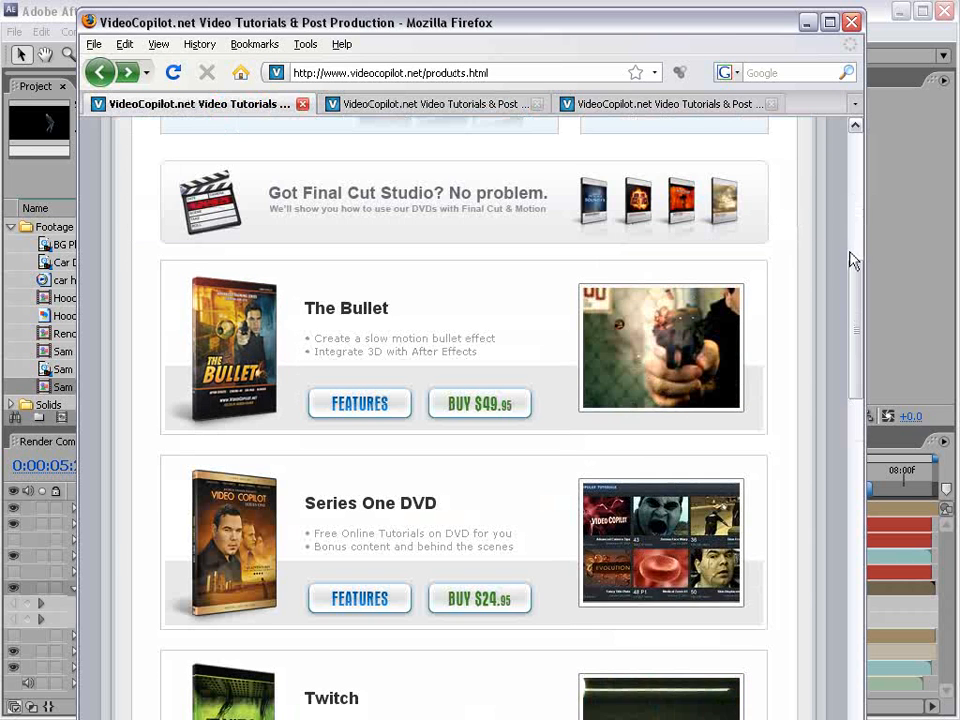
left_click_drag(851, 261, 865, 398)
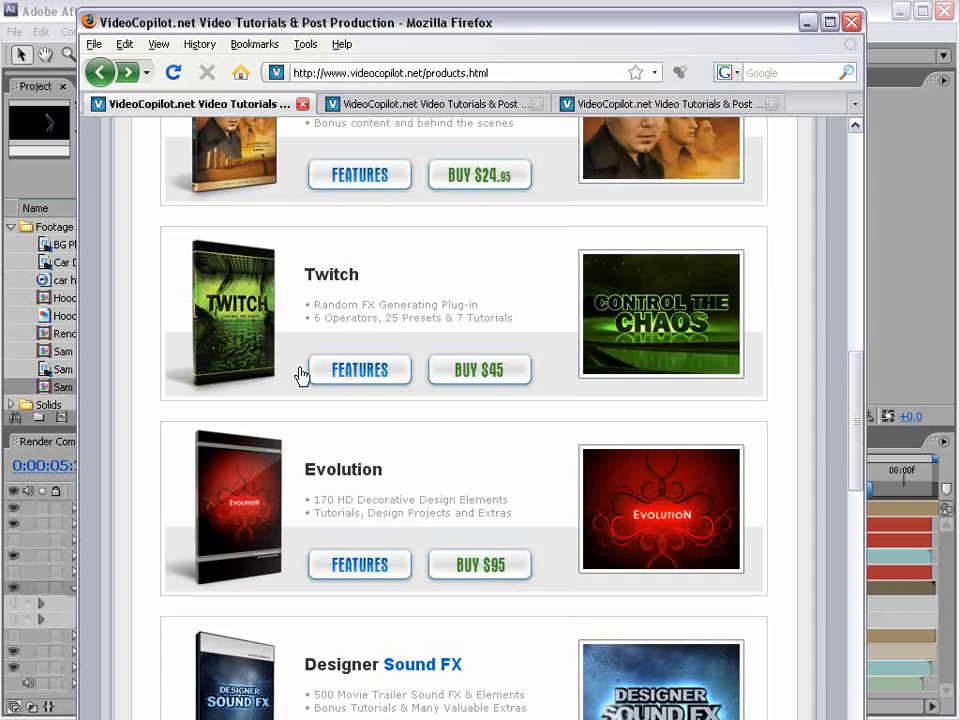
scroll(280, 376, "down", 2)
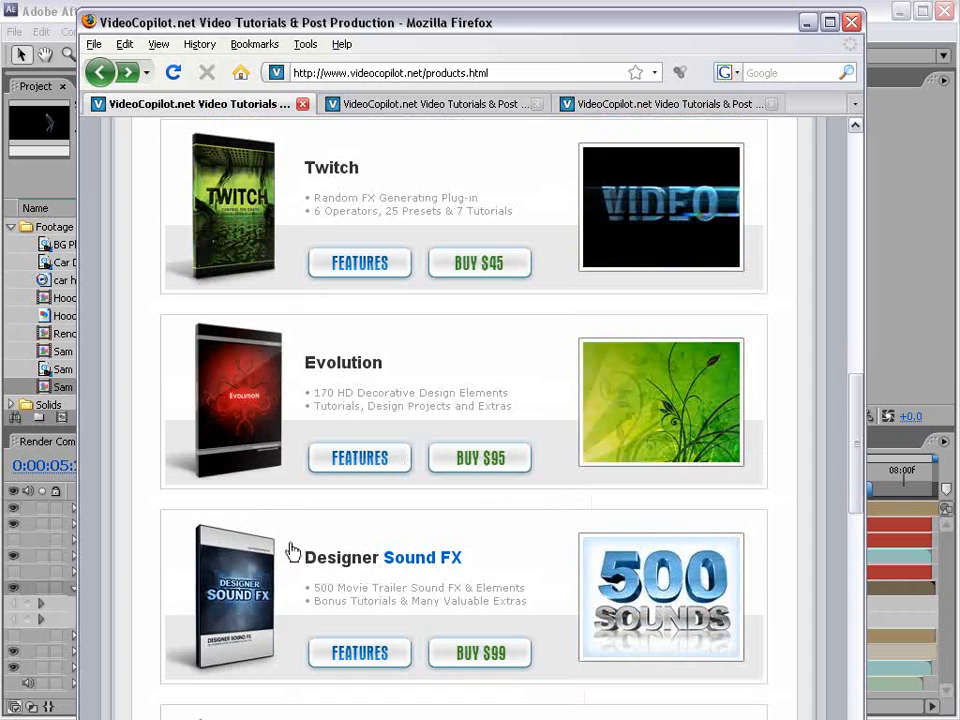
left_click_drag(851, 484, 857, 130)
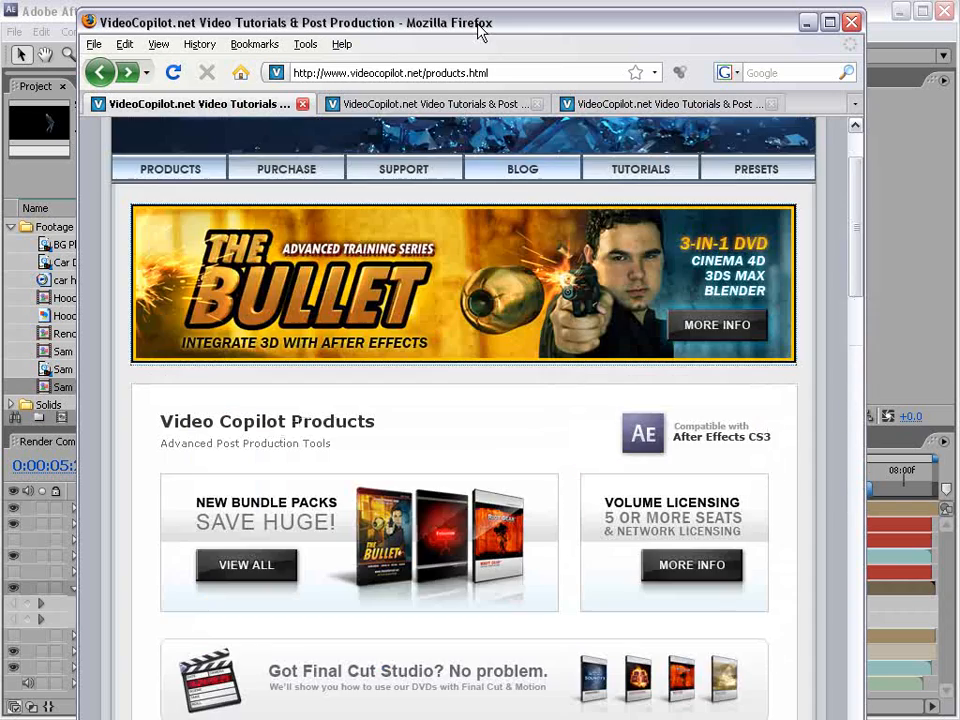
left_click(58, 12)
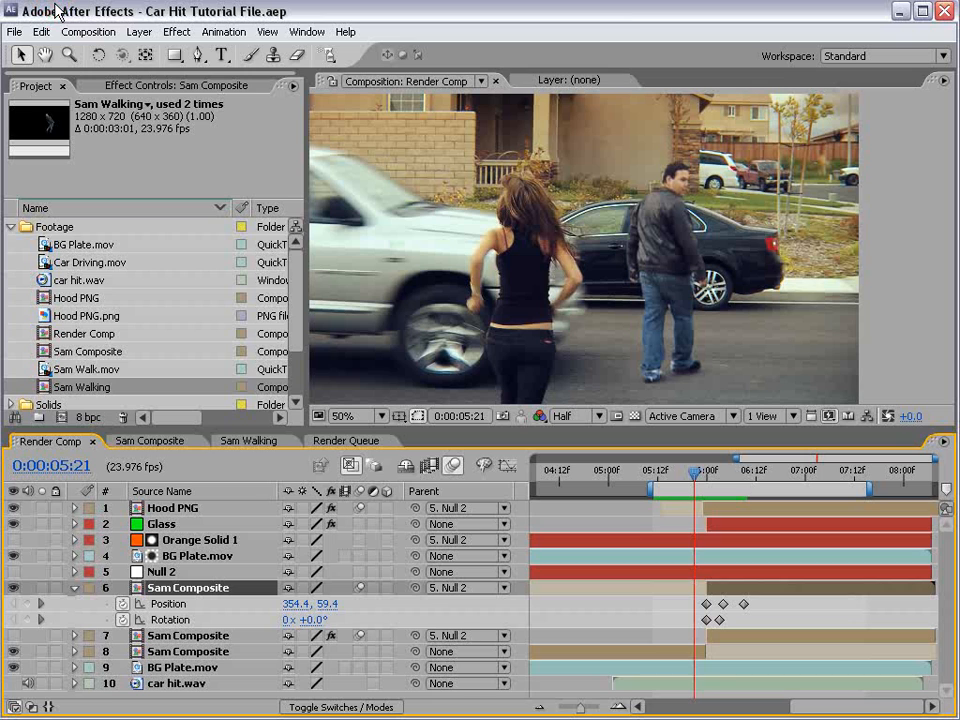